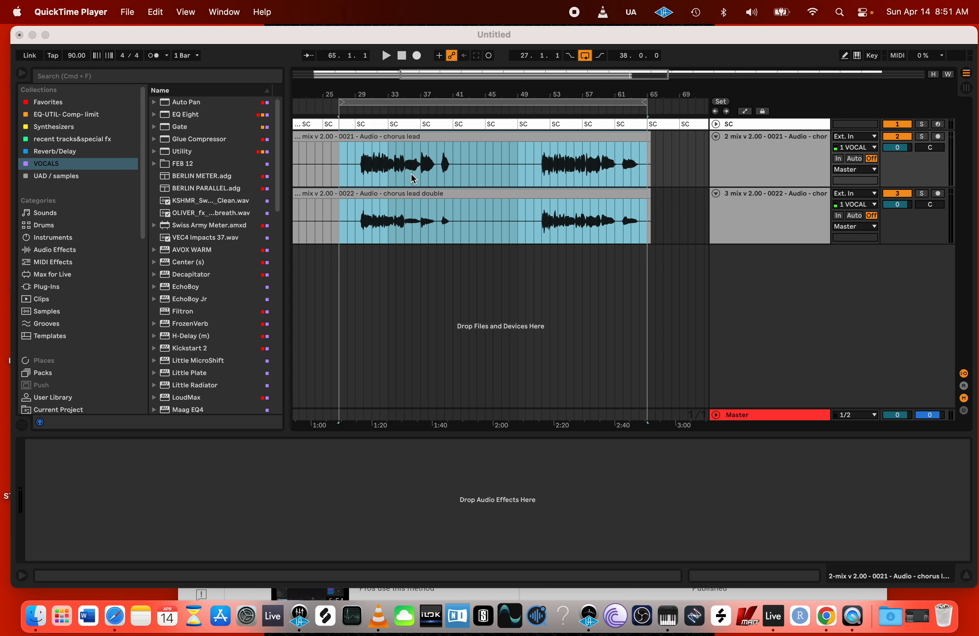
- Select the first chorus phrase on the chorus lead track from 29.3.1 to 41.1.1 and solo that track
scroll(344, 170, "up", 5)
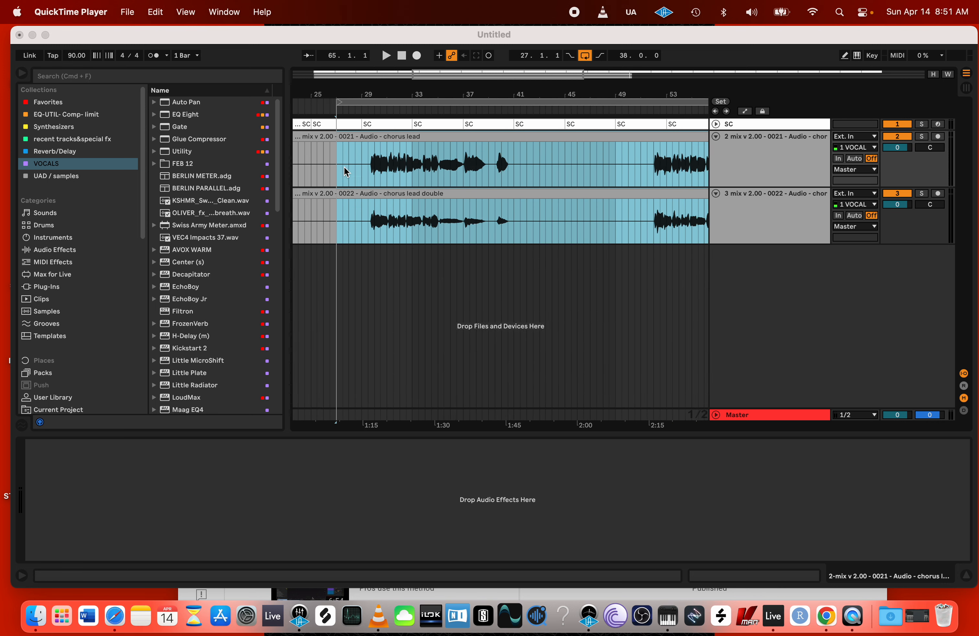
left_click(368, 165)
left_click(369, 165)
scroll(369, 164, "right", 3)
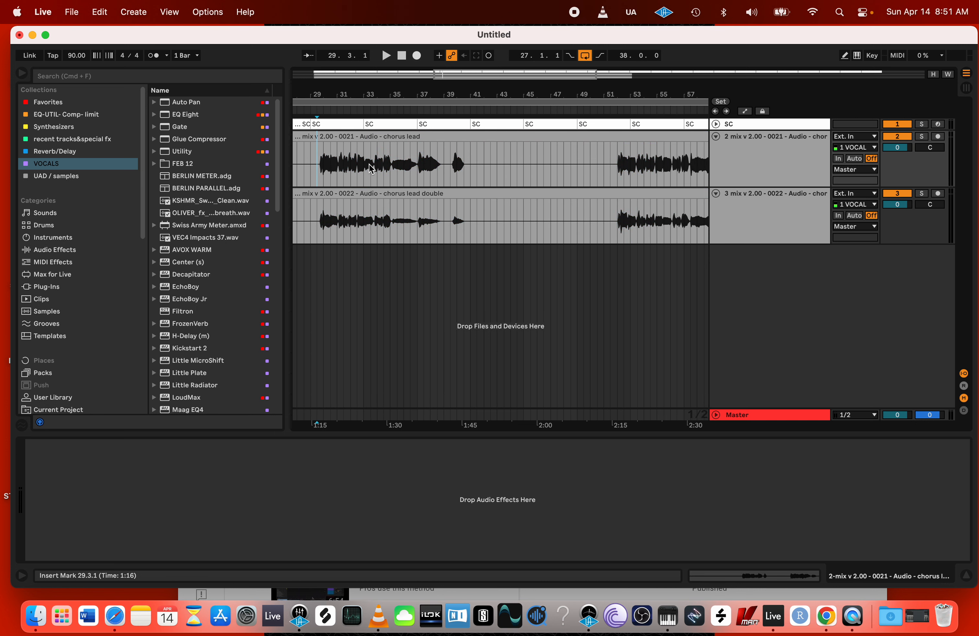
scroll(371, 168, "down", 3)
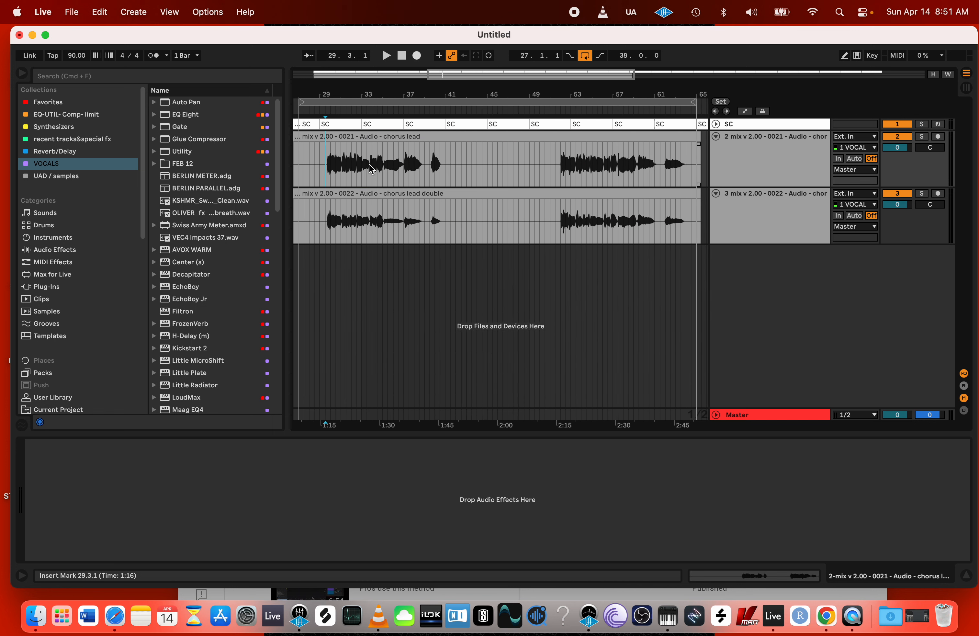
scroll(372, 167, "left", 6)
left_click_drag(417, 169, 532, 174)
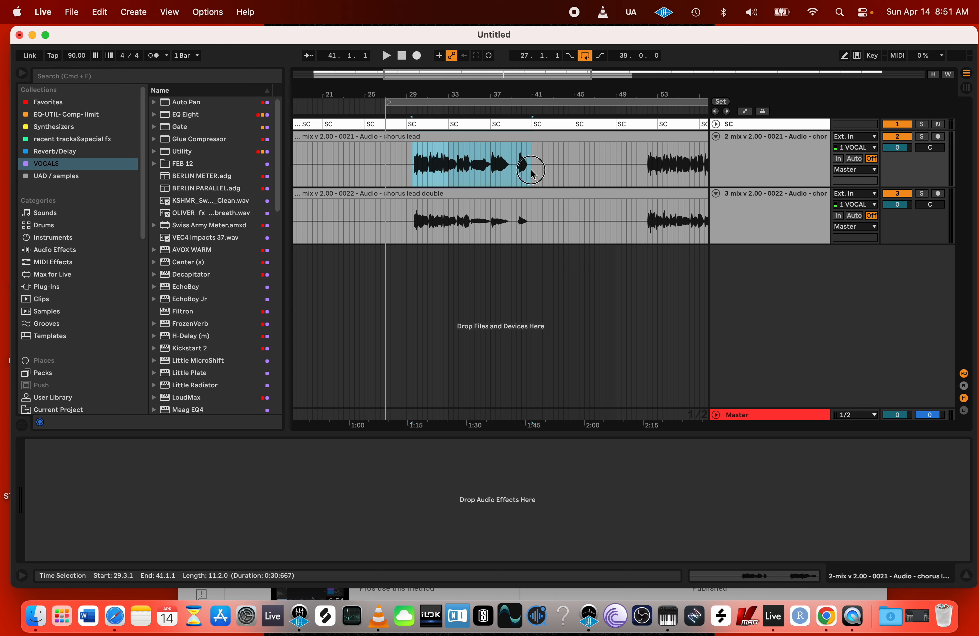
left_click(923, 139)
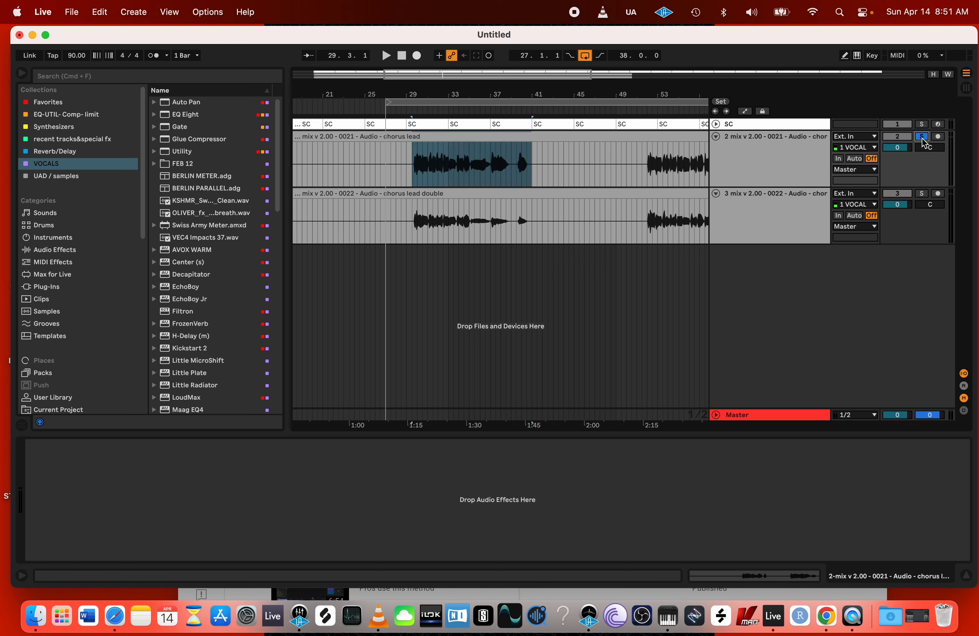
- Insert an audio track below the chorus lead double and name it "nectar 3"
right_click(753, 308)
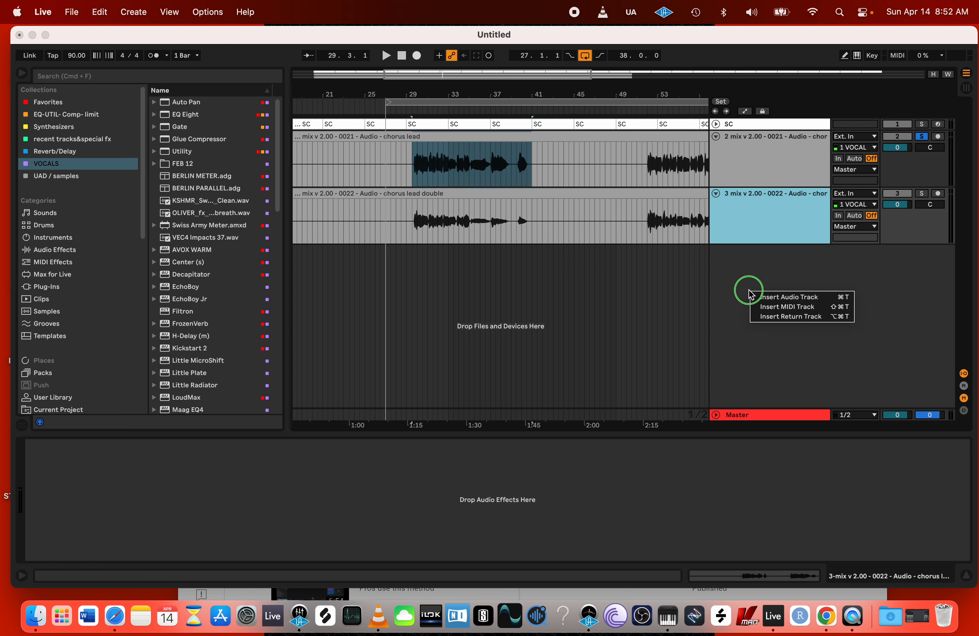
left_click(756, 297)
key("super+r")
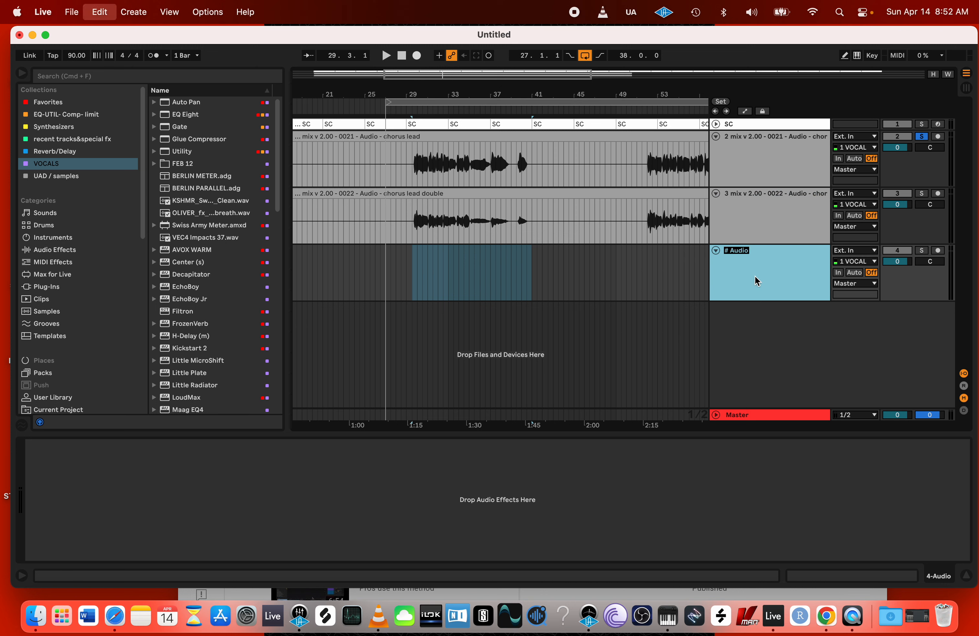
type("n")
type("nec")
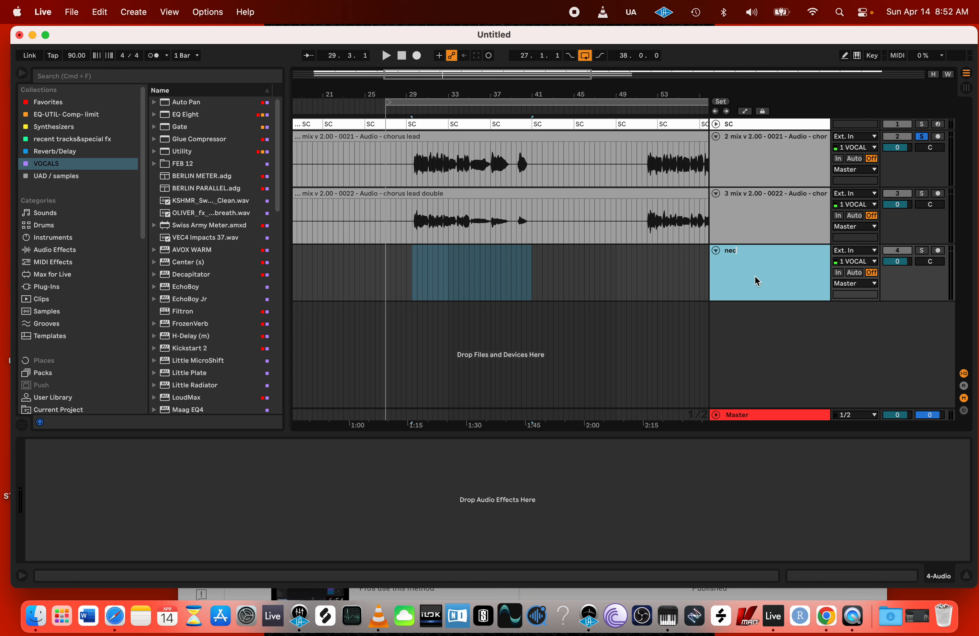
type("tar 3")
key("Return")
- Insert another audio track below nectar 3 and name it "microshift"
right_click(758, 318)
left_click(760, 323)
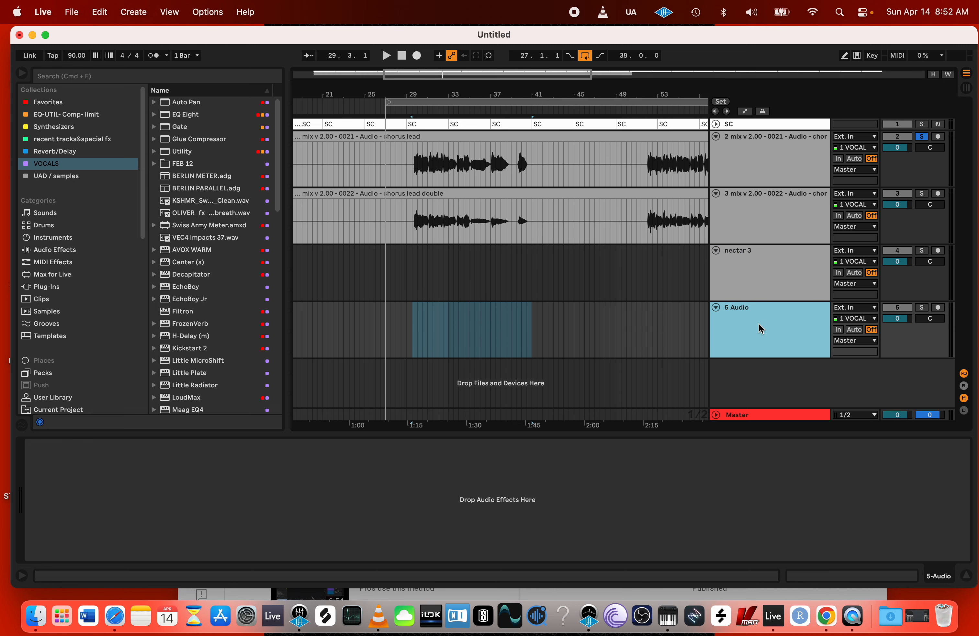
key("super+r")
type("microshift")
key("Return")
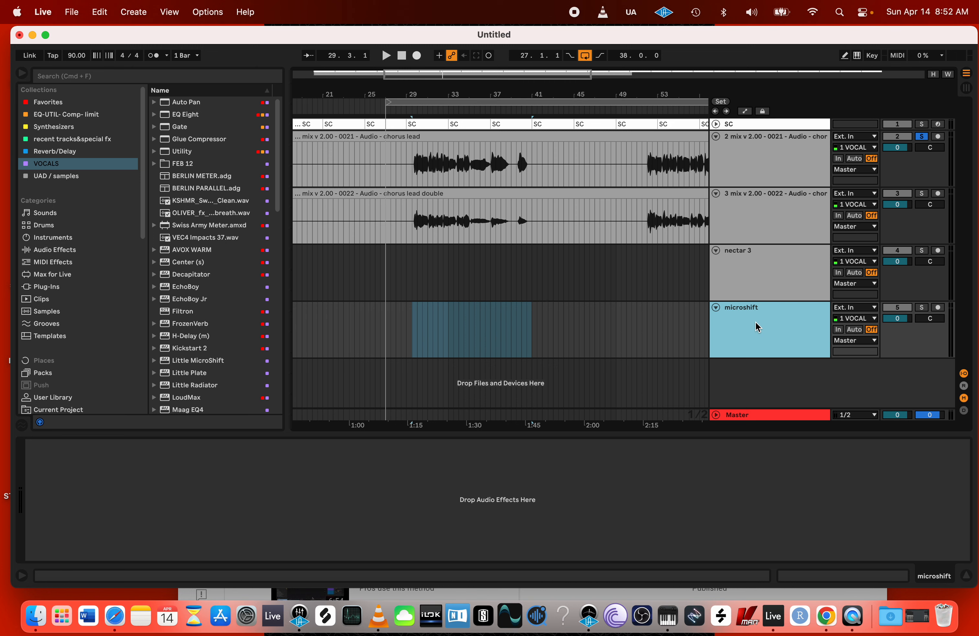
- Insert a third audio track below microshift and name it "ultratap"
right_click(746, 373)
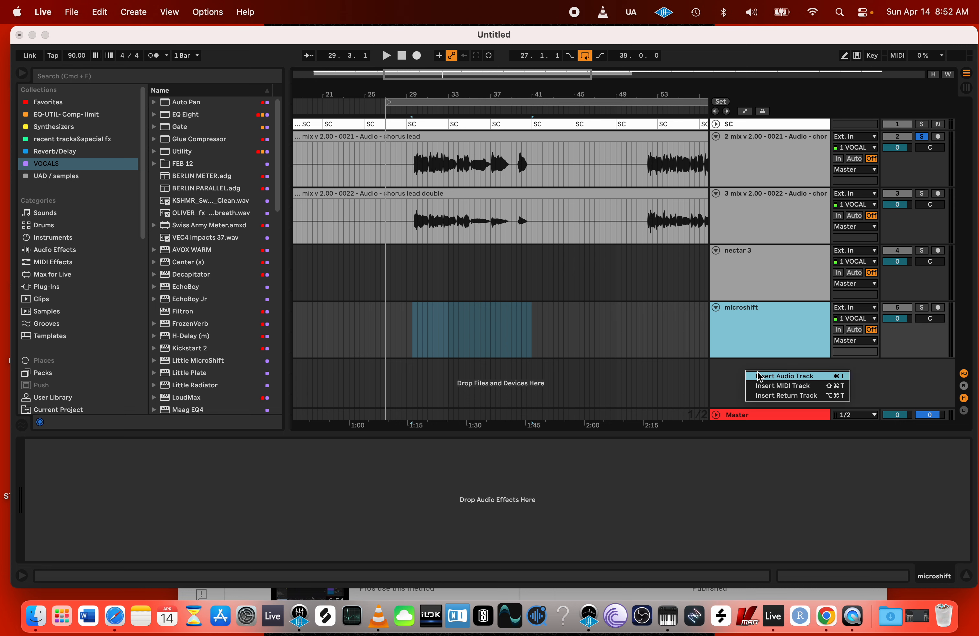
left_click(759, 376)
key("super+r")
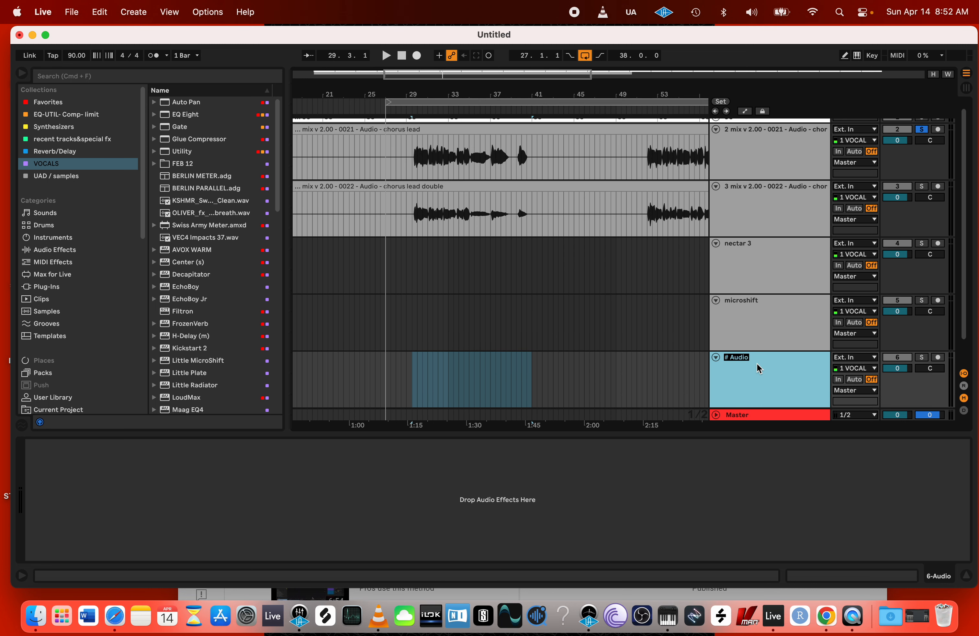
type("ultratap")
key("Return")
scroll(759, 368, "down", 2)
scroll(758, 345, "up", 2)
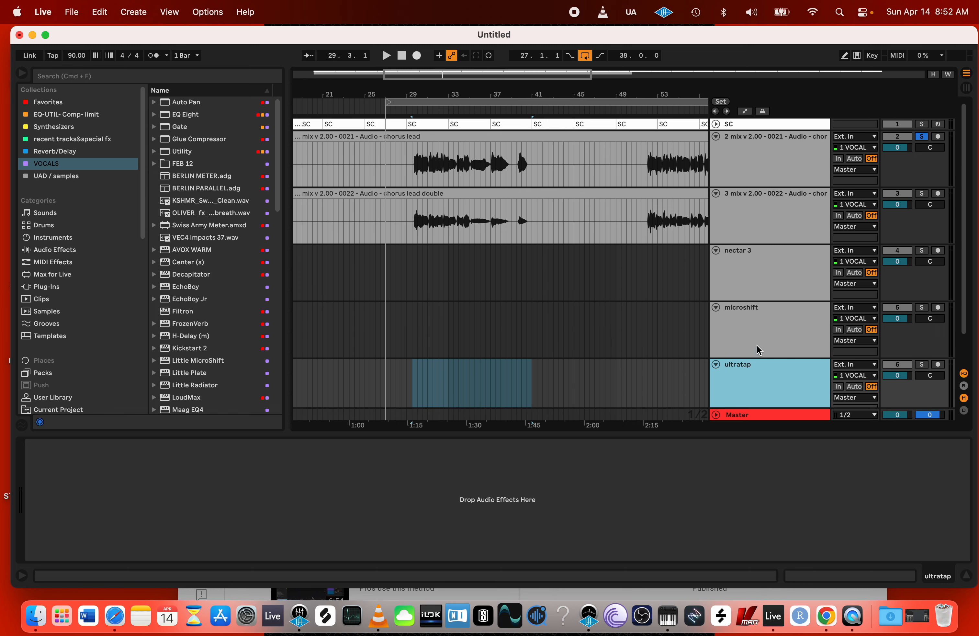
scroll(756, 346, "down", 2)
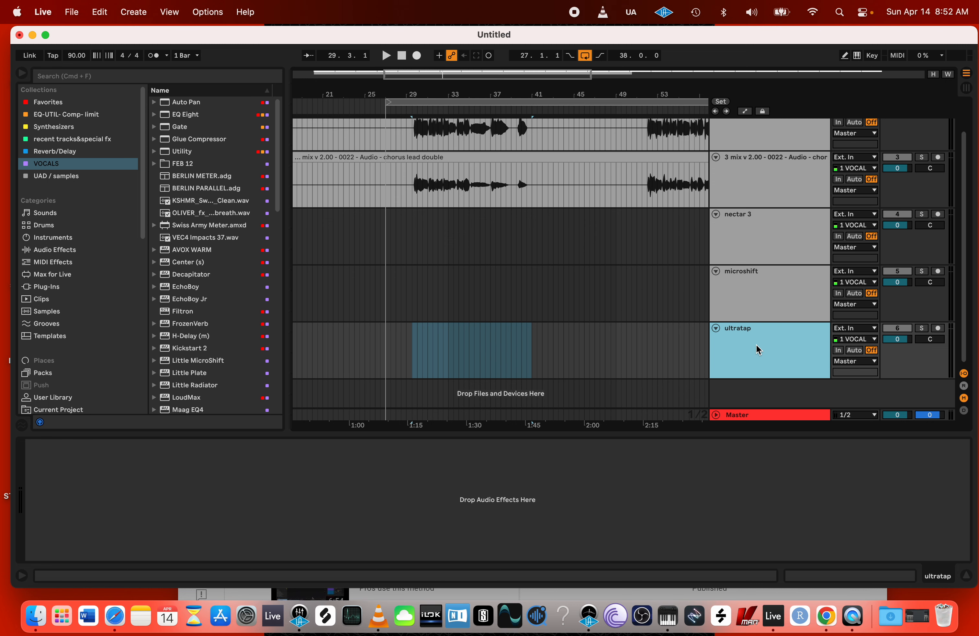
scroll(447, 257, "up", 2)
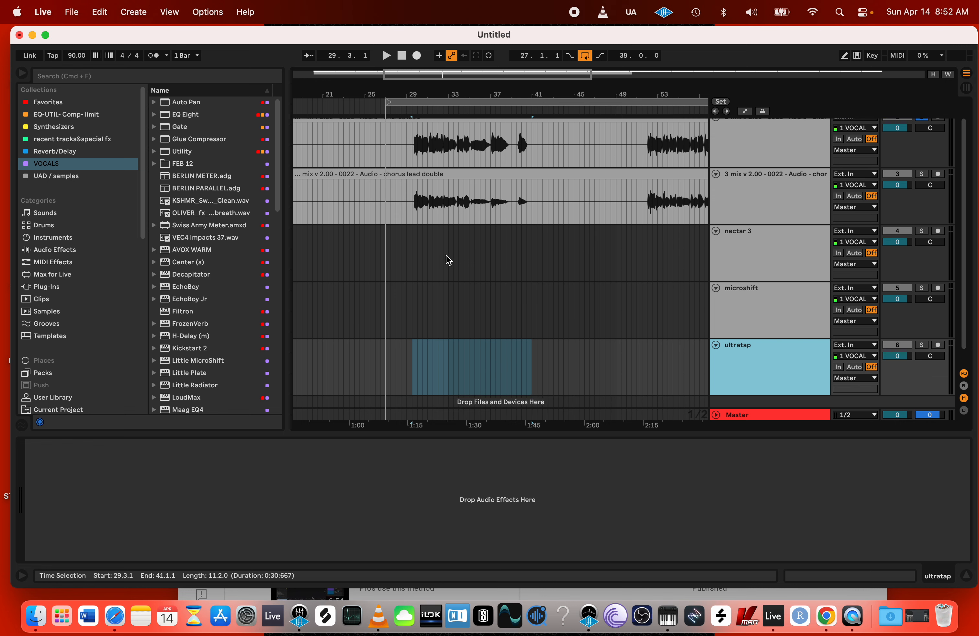
scroll(419, 261, "up", 2)
scroll(418, 261, "up", 1)
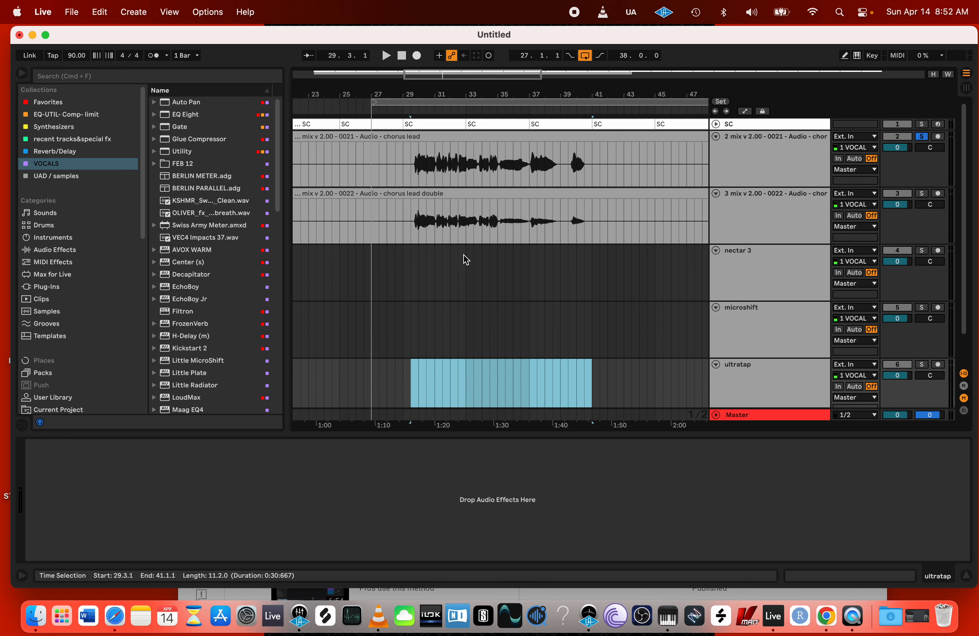
left_click(402, 260)
- Colour the chorus lead and chorus lead double tracks white and assign the track colour to their clips
left_click(775, 164)
left_click(770, 211, "shift")
right_click(769, 211)
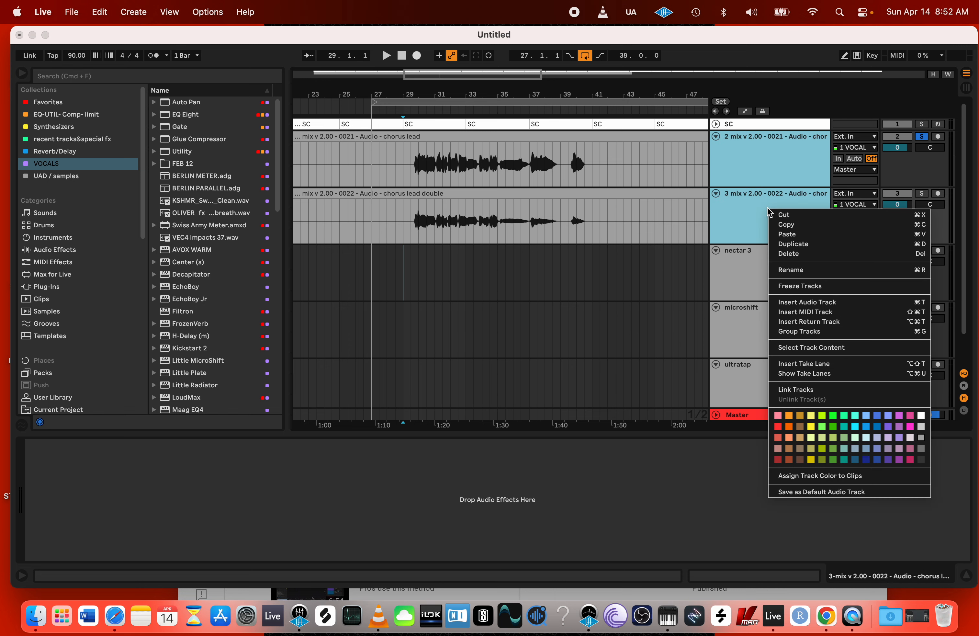
left_click(921, 416)
right_click(734, 168)
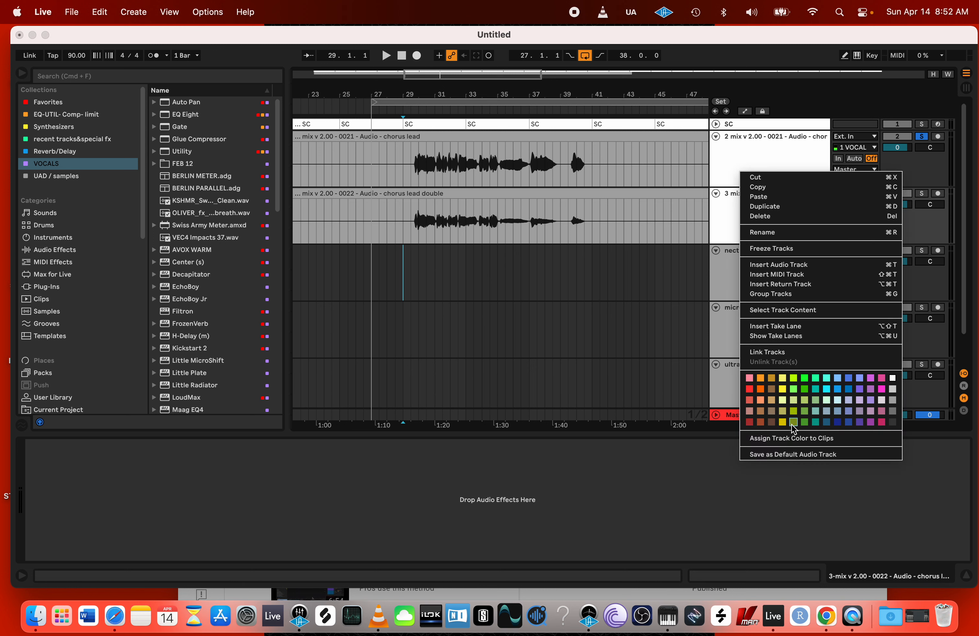
left_click(784, 435)
- Highlight the first chorus phrase on the lead from 29.3.1 to 43.3.1 and on the double from 29.1.1 to 41.1.1
scroll(455, 159, "up", 5)
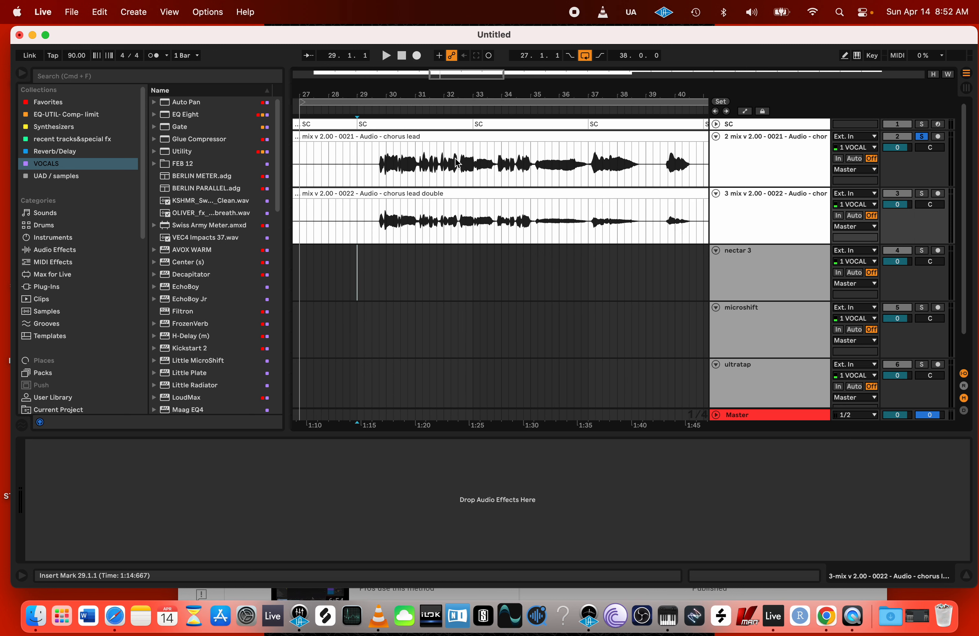
scroll(455, 159, "down", 5)
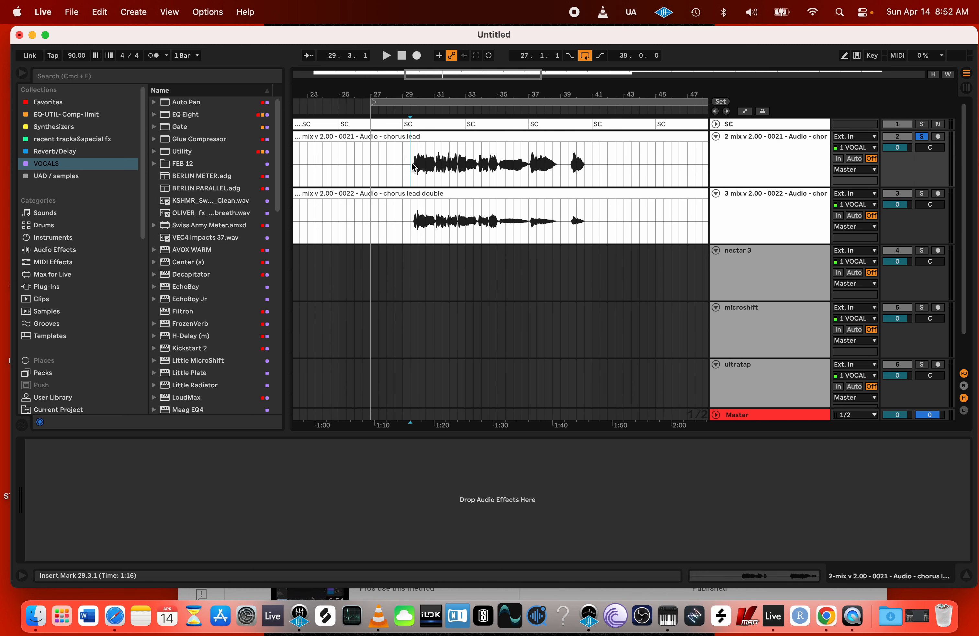
left_click(418, 212)
left_click(417, 165)
left_click(412, 169)
left_click(631, 168, "shift")
left_click_drag(629, 164, 629, 163)
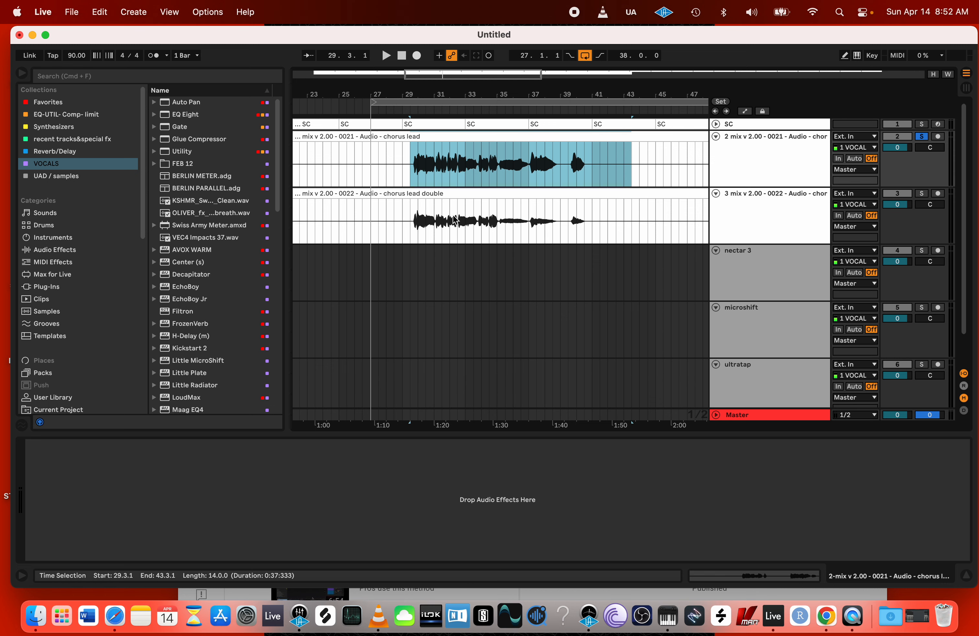
left_click_drag(404, 223, 593, 222)
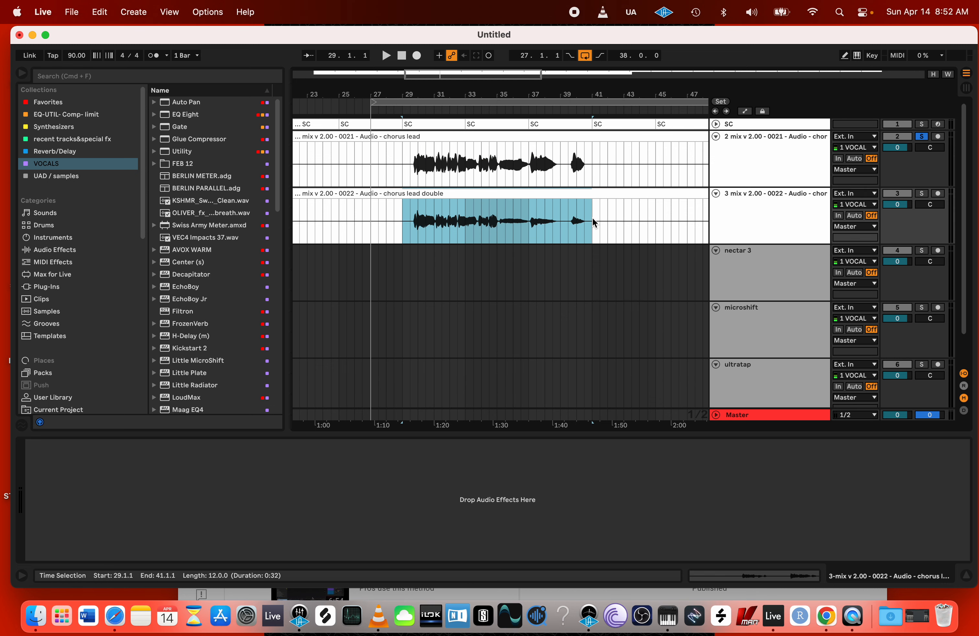
- Highlight both chorus phrases on the double from bar 26 to 69 and on the lead from bar 27 to 69
scroll(592, 217, "down", 2)
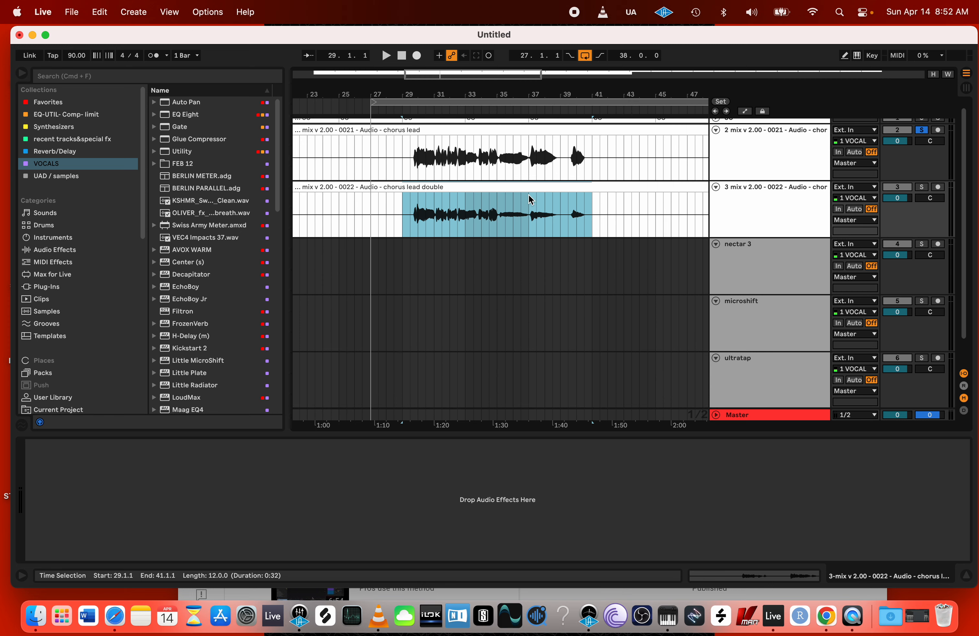
scroll(529, 195, "down", 5)
scroll(529, 195, "right", 3)
scroll(529, 195, "left", 3)
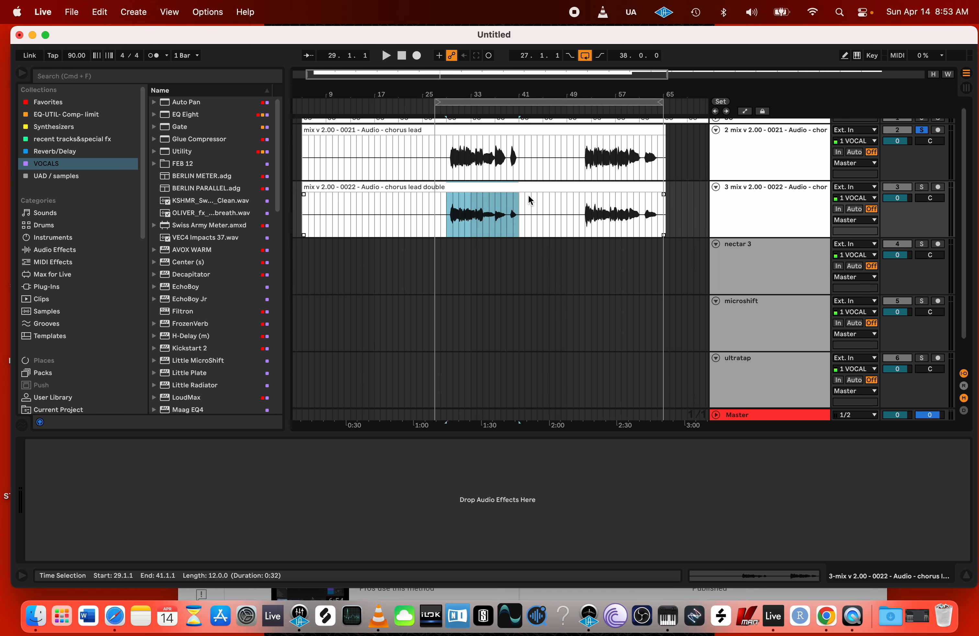
left_click(489, 133)
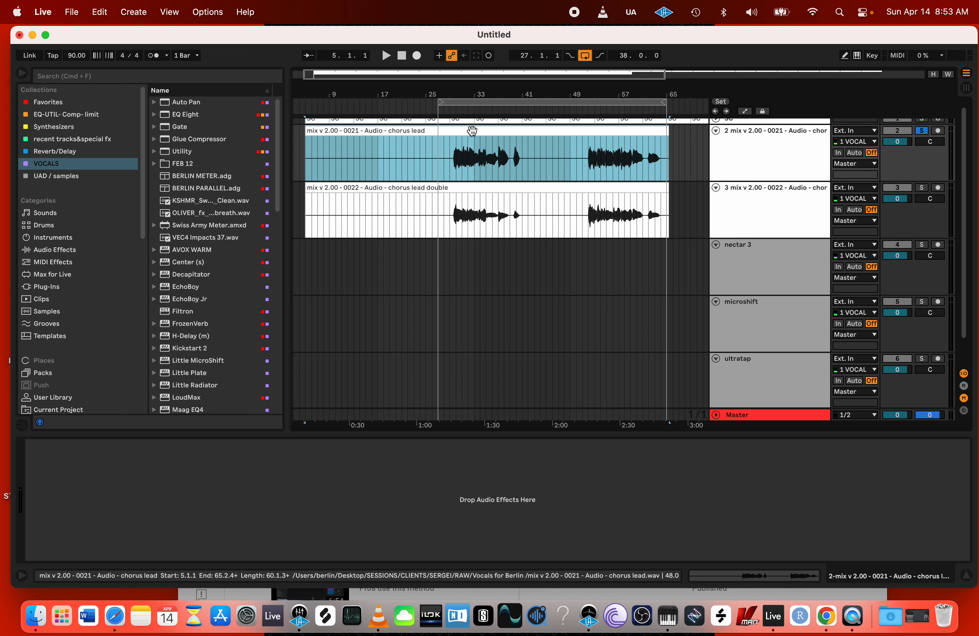
left_click_drag(451, 165, 760, 174)
left_click_drag(399, 219, 658, 227)
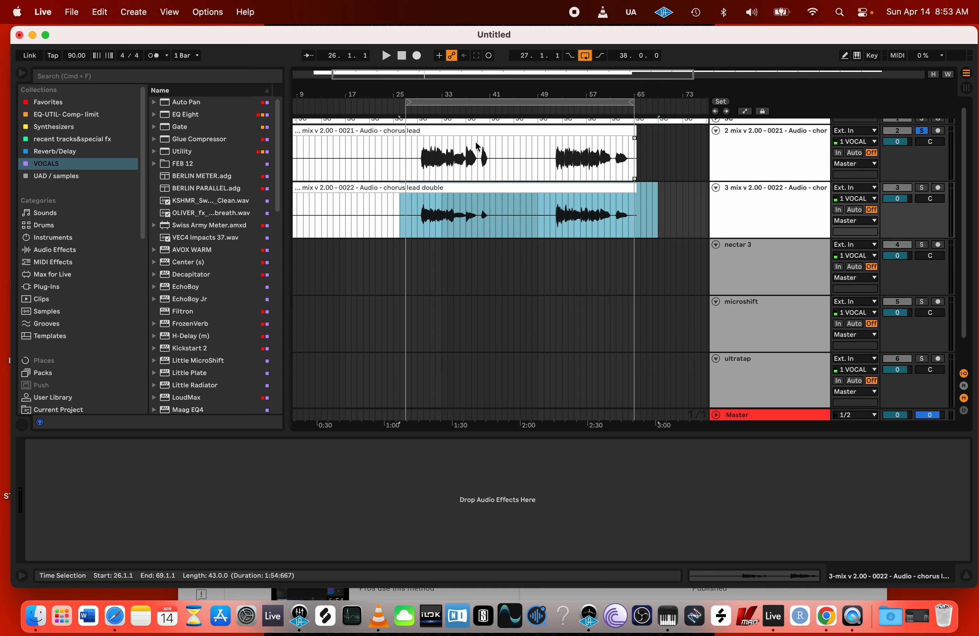
left_click_drag(406, 156, 661, 159)
scroll(578, 161, "left", 3)
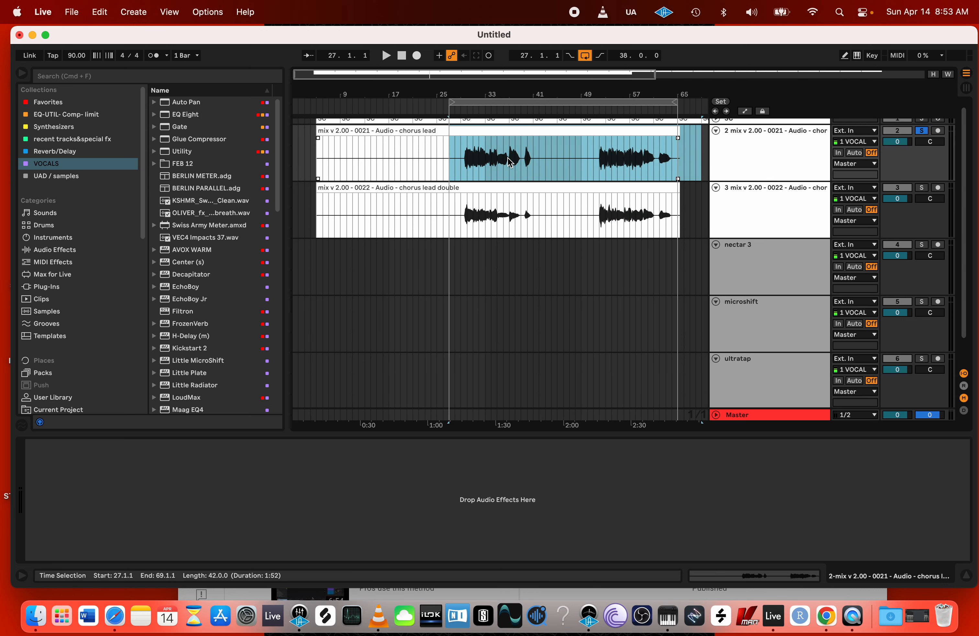
left_click(555, 157)
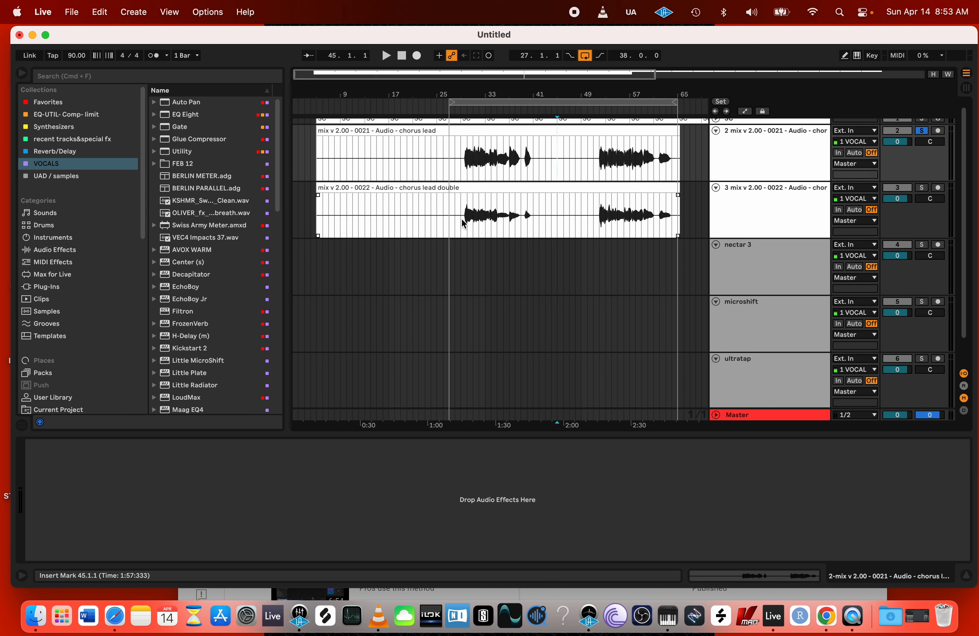
- Highlight the vocal from bar 29 to 65 on the double and from bar 29 to 62 on the lead
left_click_drag(462, 219, 678, 225)
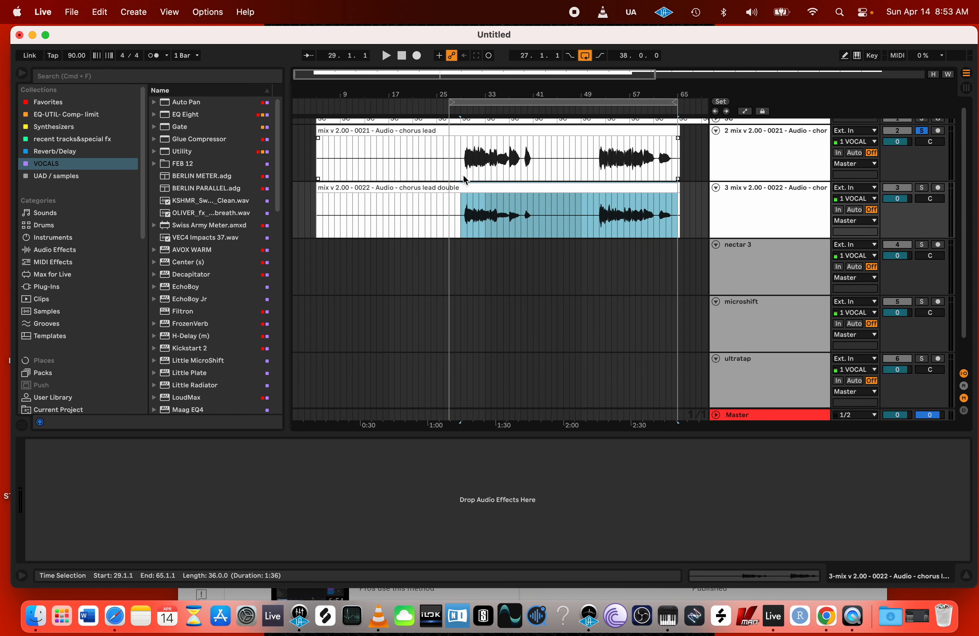
left_click_drag(463, 177, 662, 164)
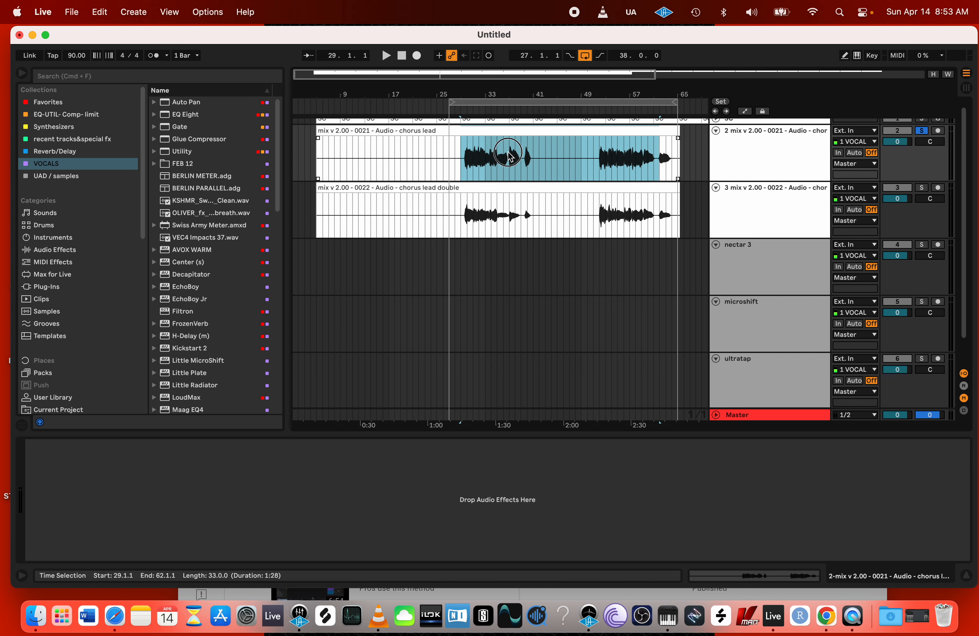
left_click(501, 158)
- Copy the whole chorus lead clip onto the nectar 3 track at the same time position
left_click(471, 133)
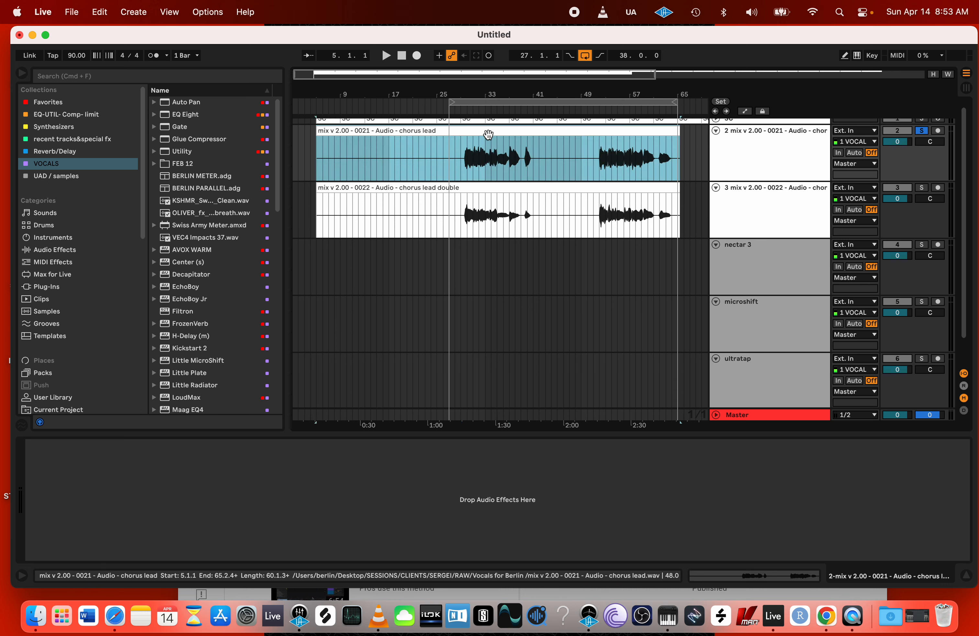
left_click_drag(488, 134, 490, 253)
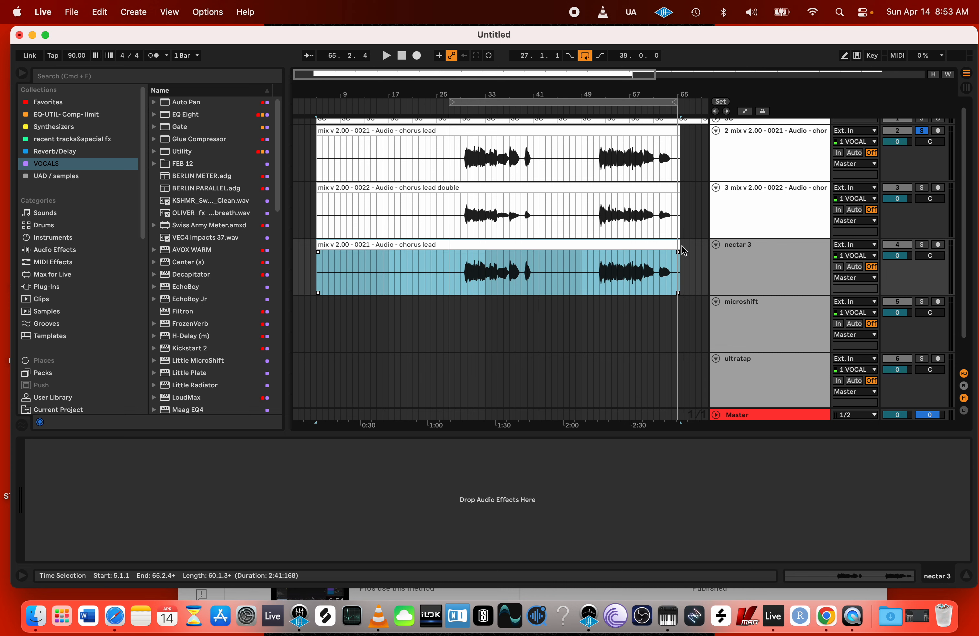
- Rename the nectar 3 track to "nectar 3 LD 1"
left_click(735, 253)
key("cmd+r")
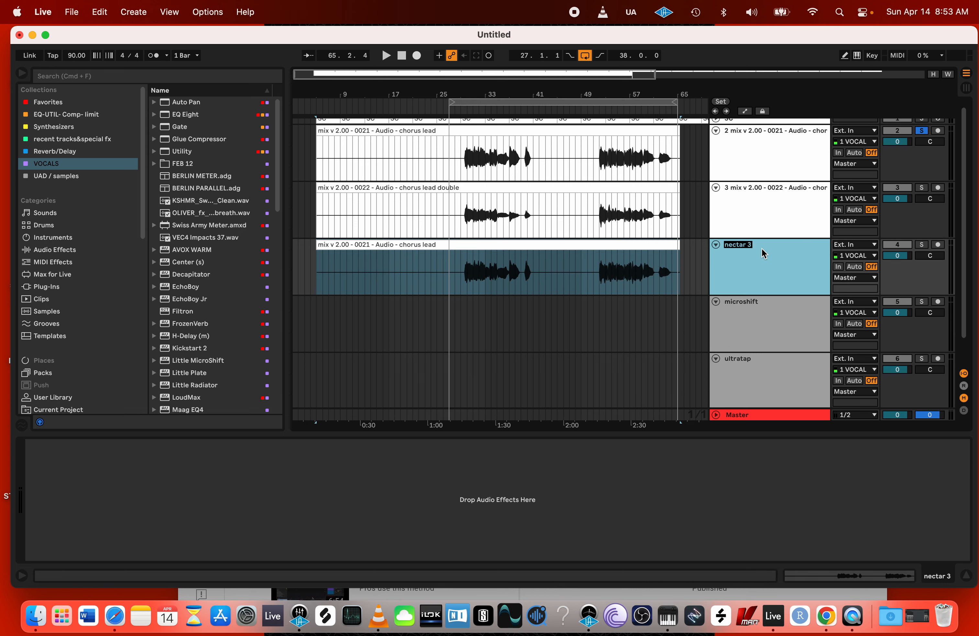
left_click(758, 248)
key("Return")
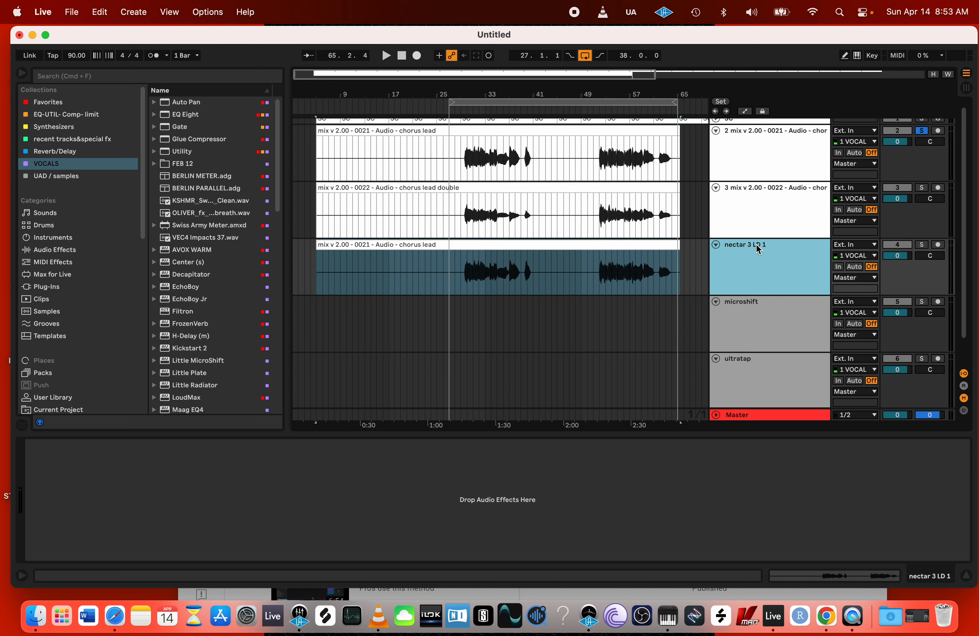
- Rename the chorus lead double track to "LD 2"
left_click(763, 207)
key("cmd+r")
type("LD 2")
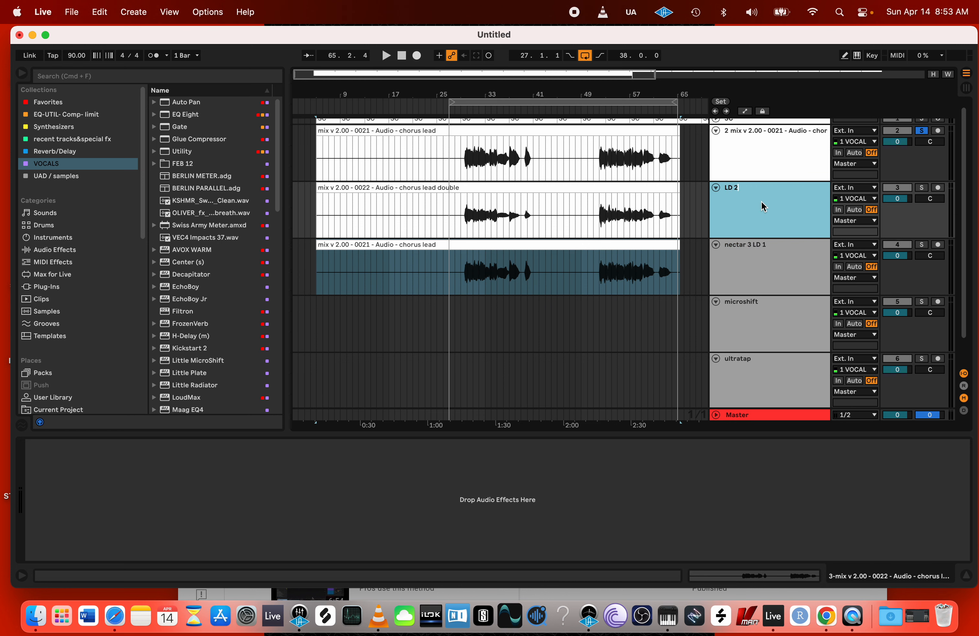
key("Return")
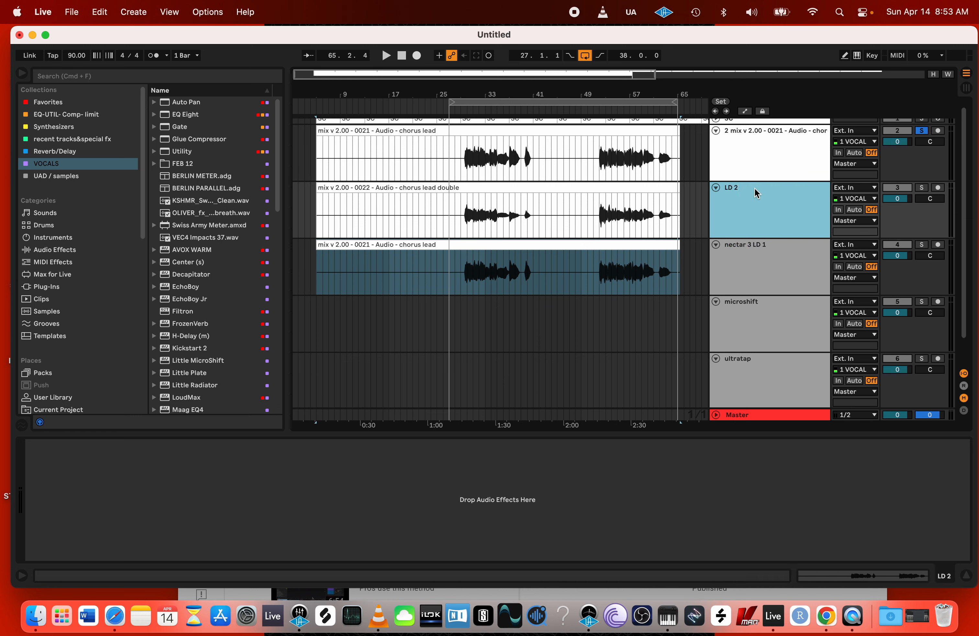
- Rename the chorus lead double track to "DBL"
key("super+r")
type("DBL")
key("Return")
- Rename the original chorus lead track above DBL to "LEAD"
left_click(751, 154)
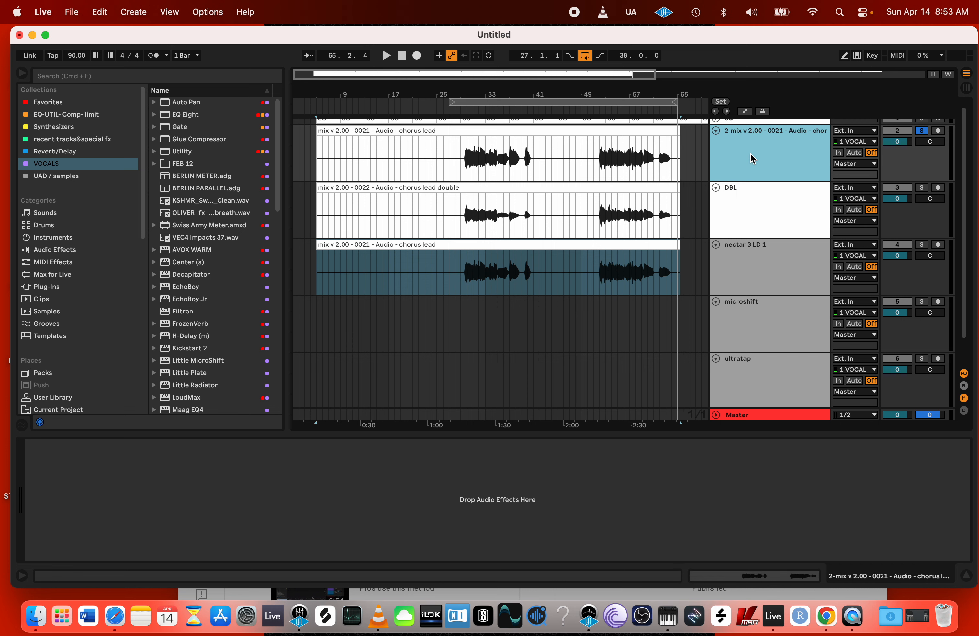
key("super+r")
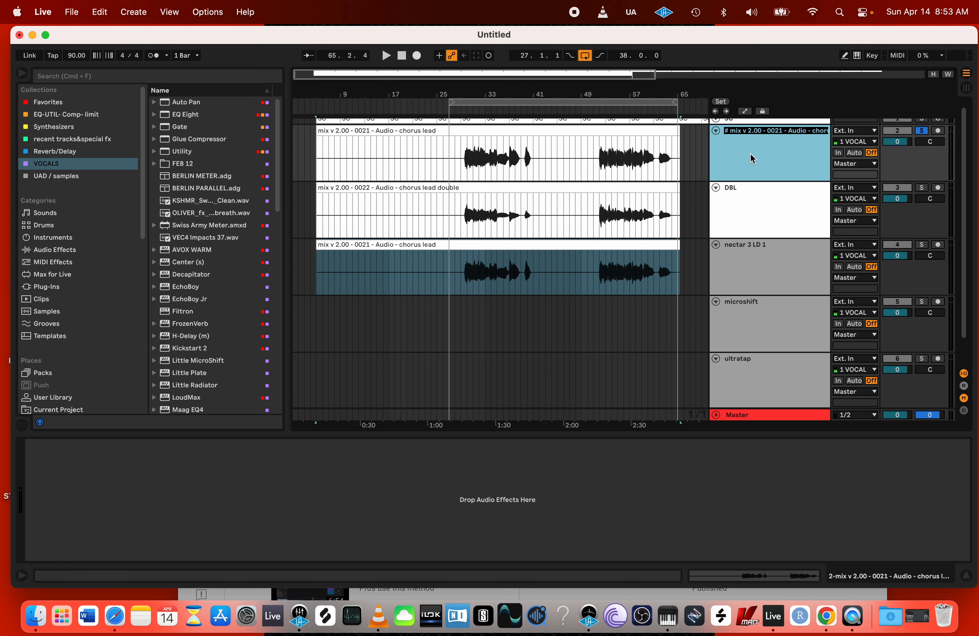
type("LEAD")
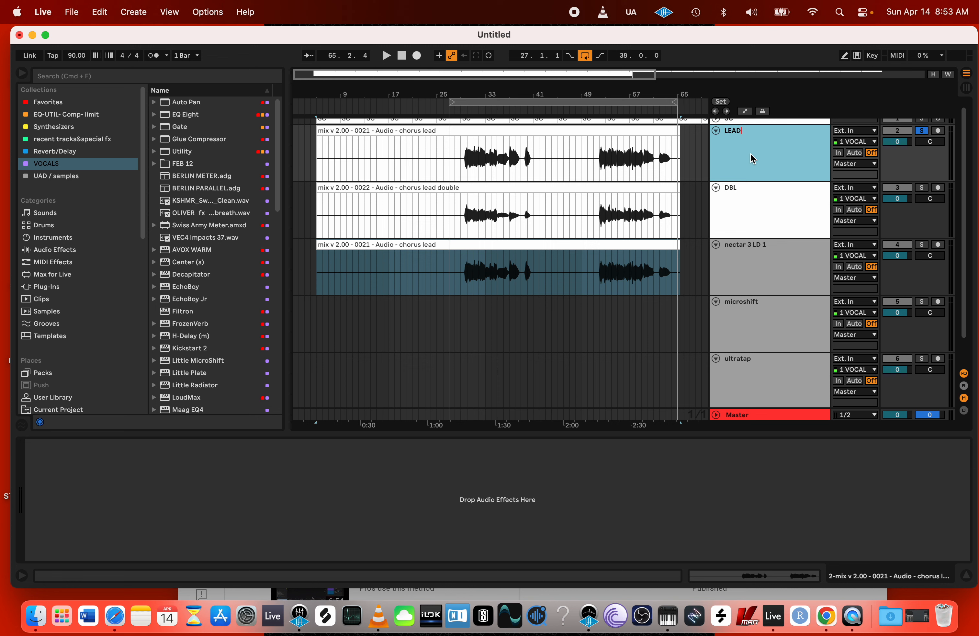
left_click(744, 214)
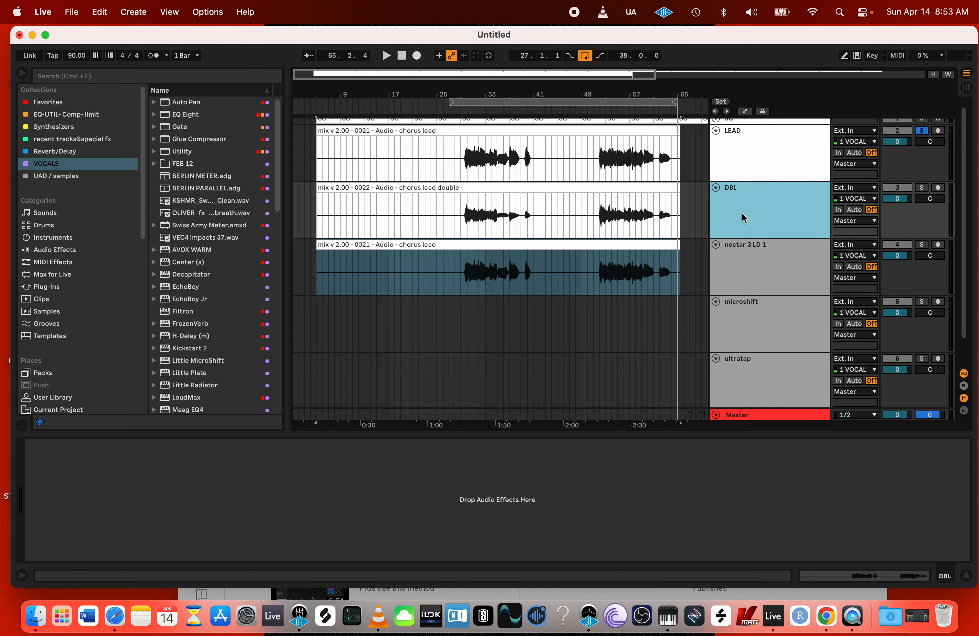
- Change the nectar 3 track's name to "nectar 3 LD layer"
left_click(737, 260)
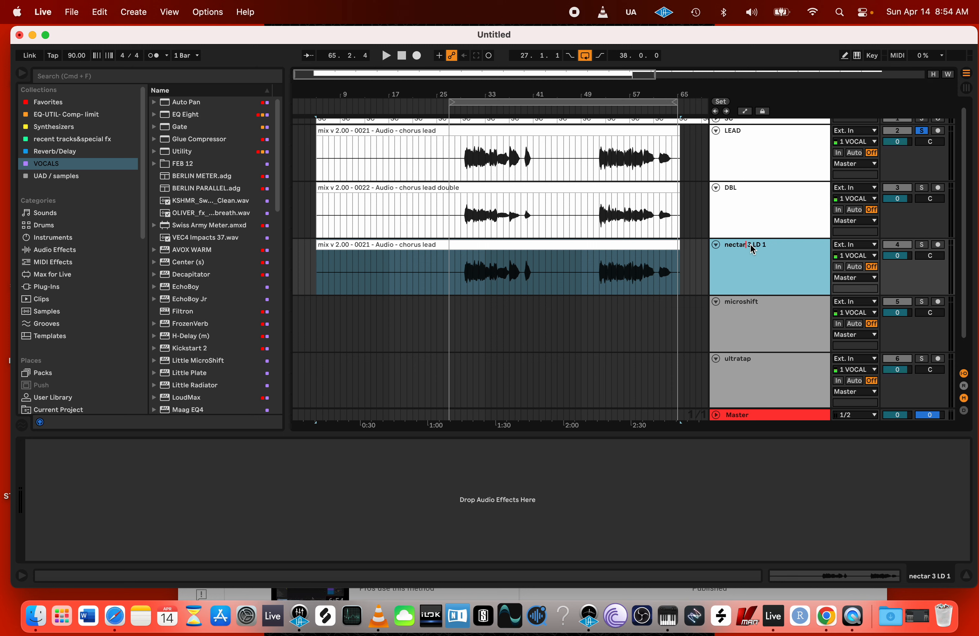
left_click(766, 243)
key("BackSpace")
type("layer")
key("Return")
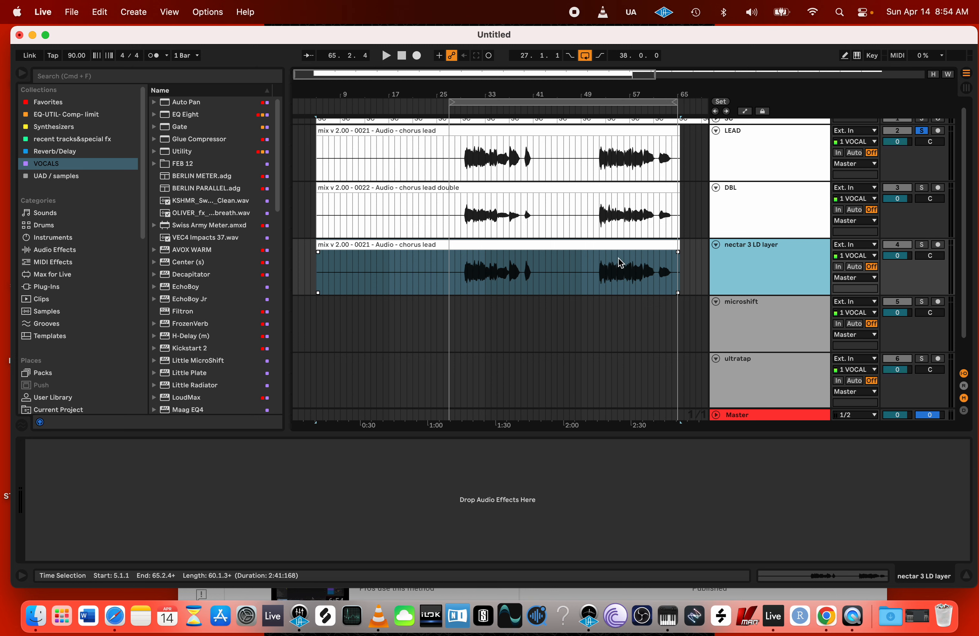
- Solo the nectar 3 LD layer track in place of the LEAD track
left_click(765, 265)
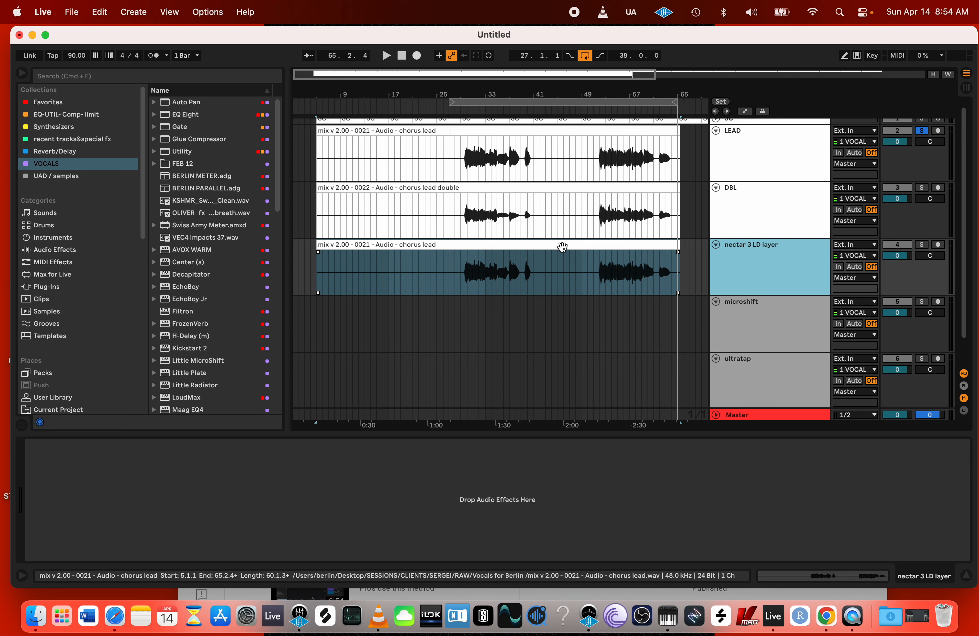
left_click(406, 244)
left_click(754, 258)
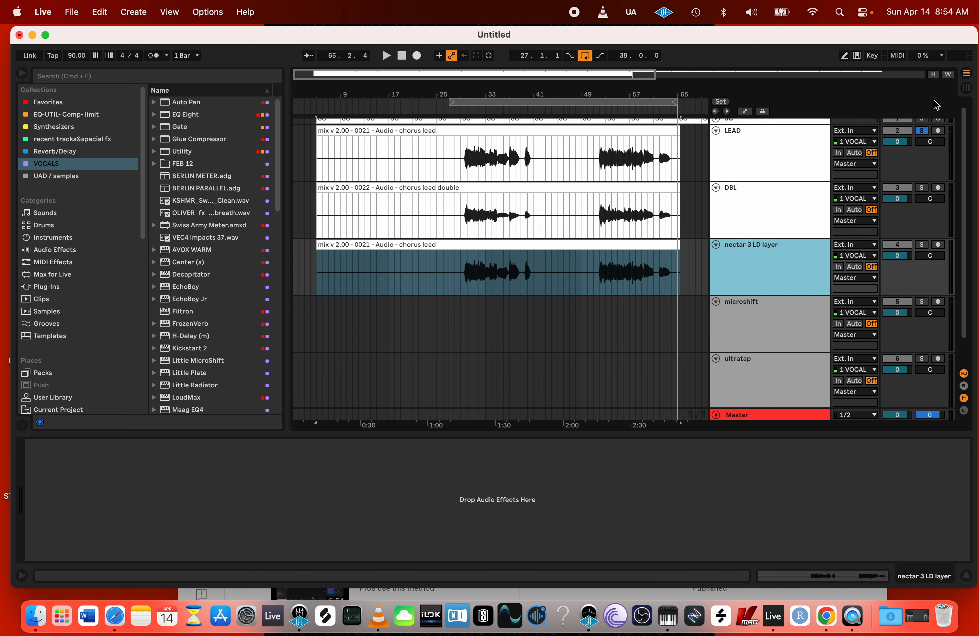
left_click(921, 132)
left_click(922, 244)
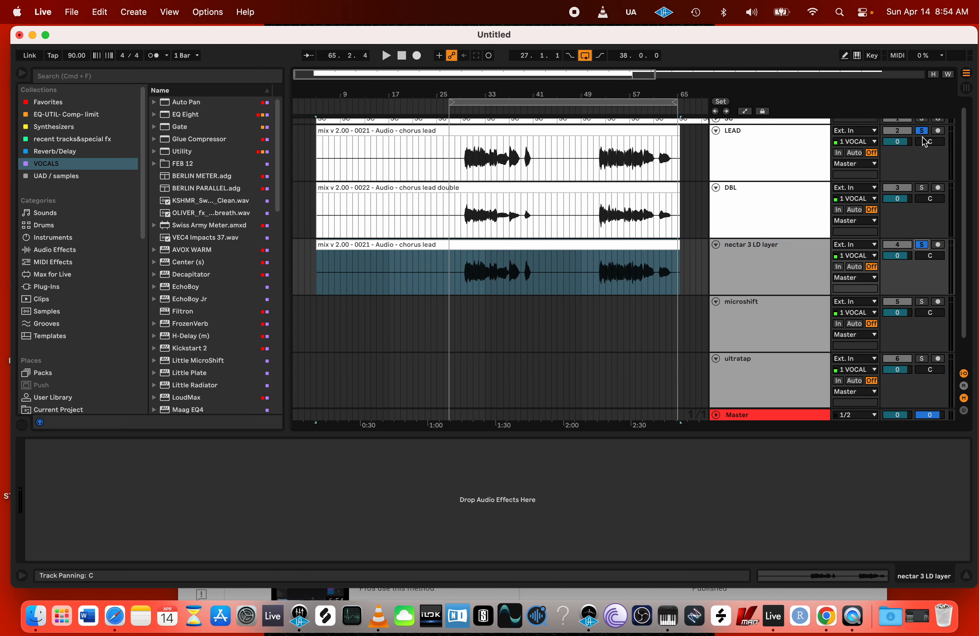
- Search the plug-ins for "nec" and load the AUv2 iZotope Nectar 3 on the nectar 3 LD layer track
left_click(788, 247)
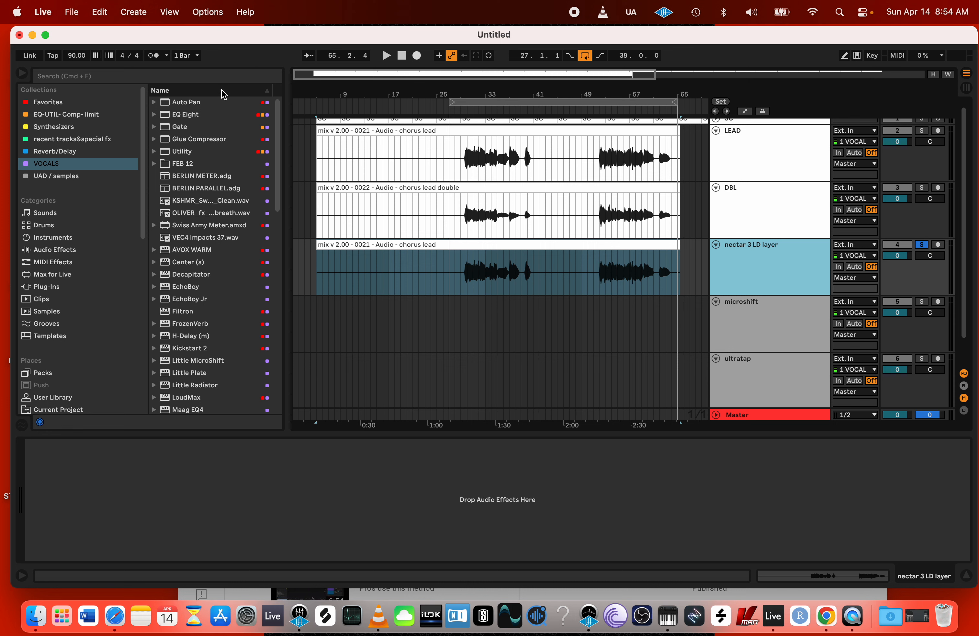
left_click(220, 76)
type("nec")
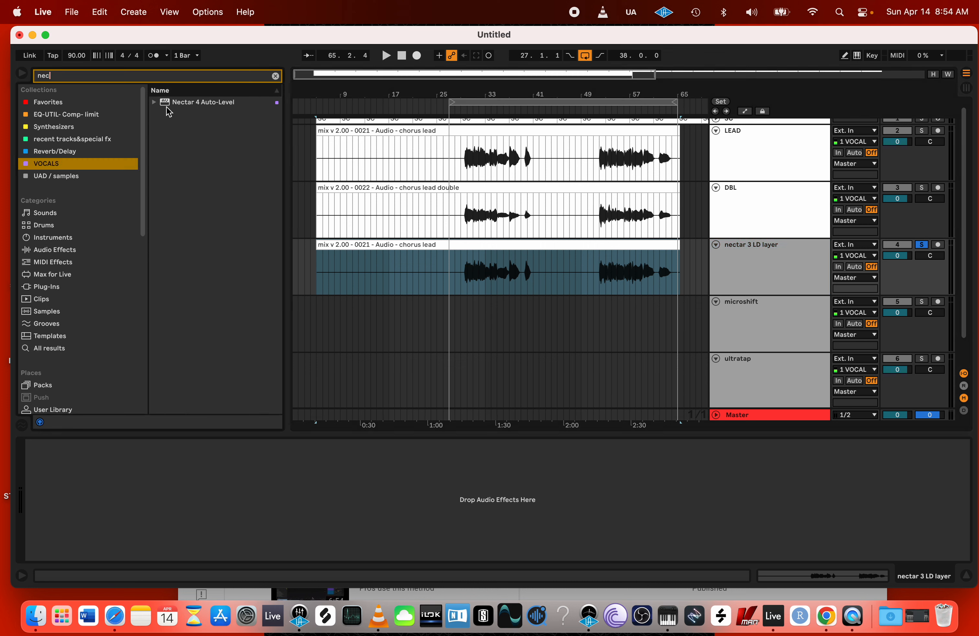
left_click(45, 349)
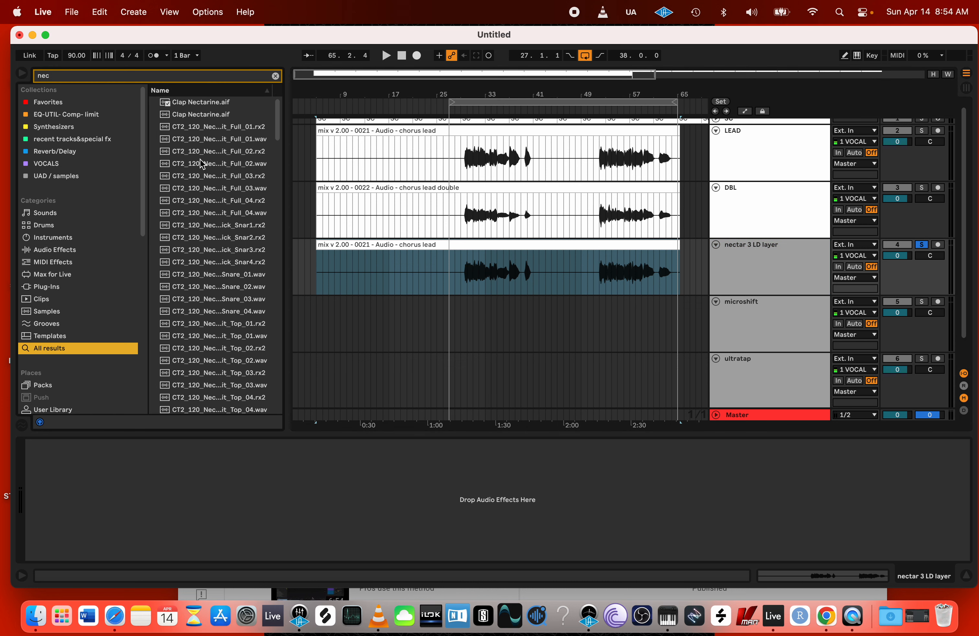
left_click(48, 294)
left_click(48, 288)
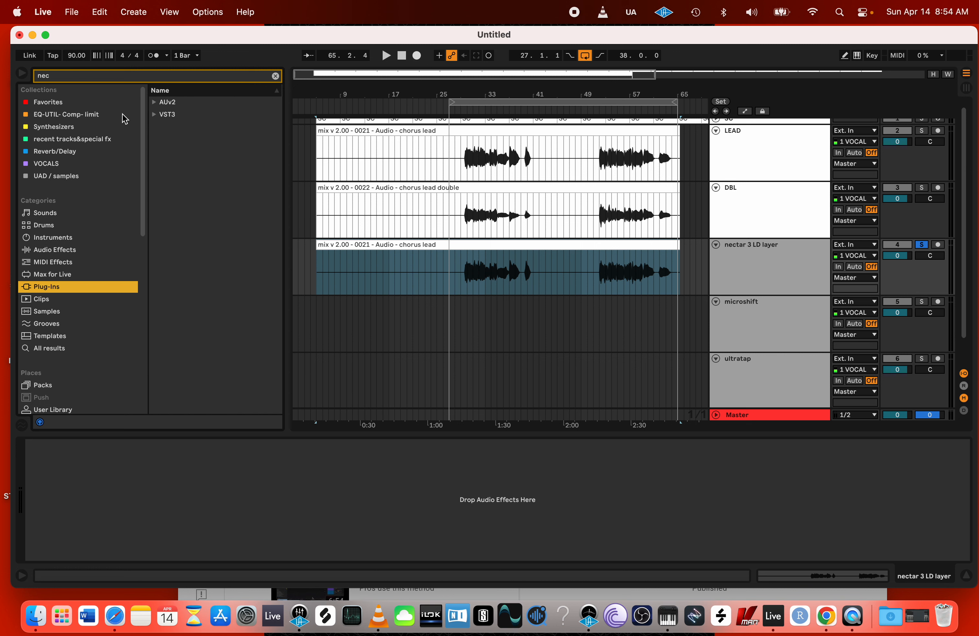
left_click(156, 101)
left_click(163, 115)
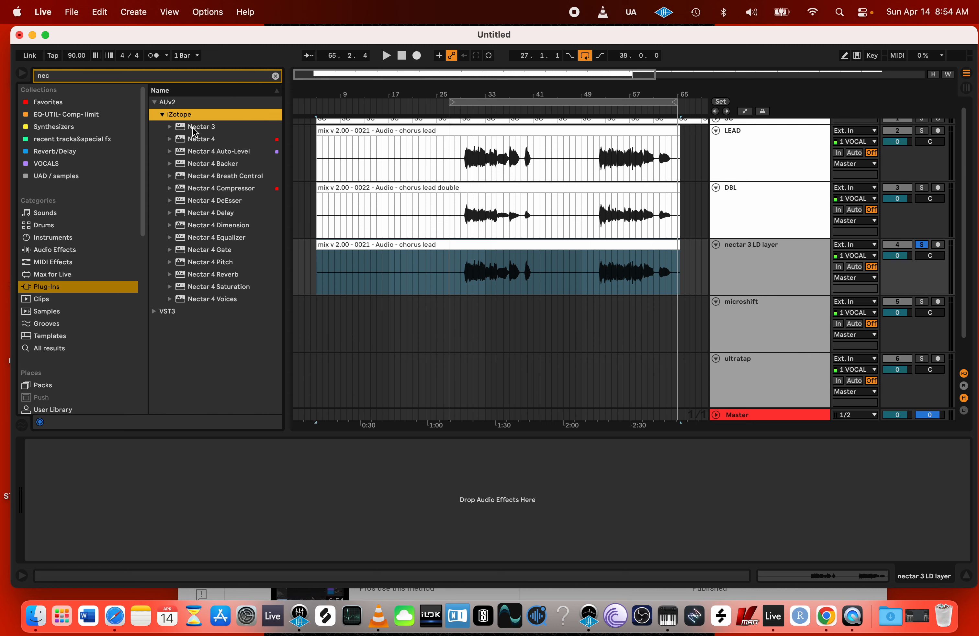
left_click_drag(196, 128, 332, 494)
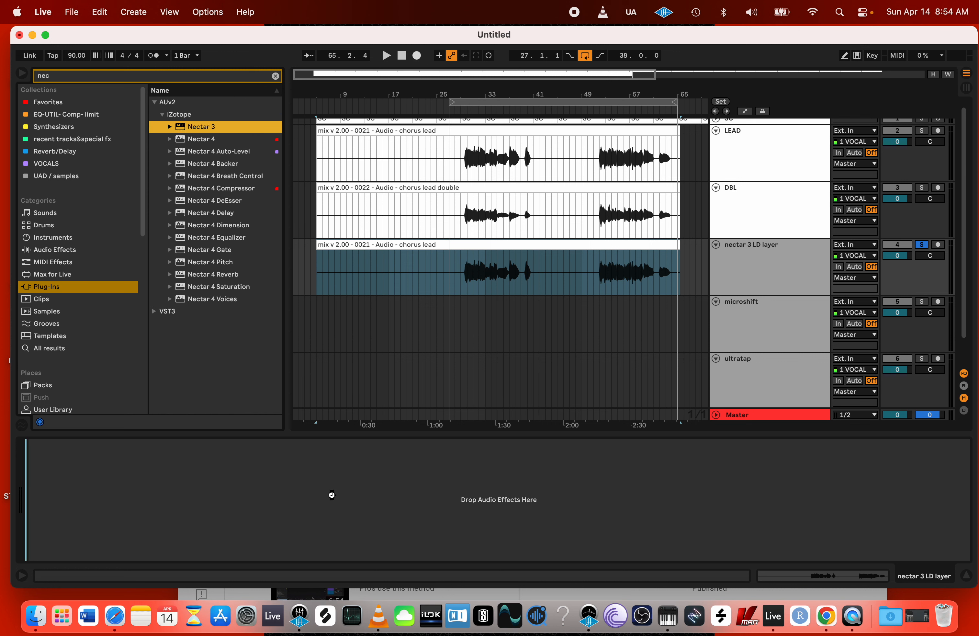
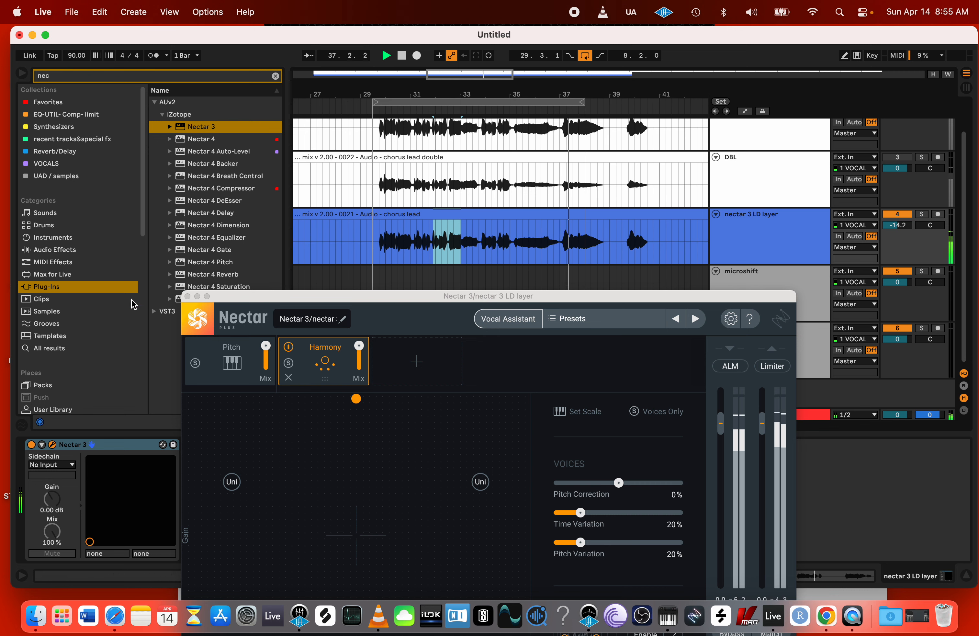
- Close the Nectar 3 window, switch the device off and play the dry vocal
key("space")
left_click(188, 297)
left_click(30, 447)
key("space")
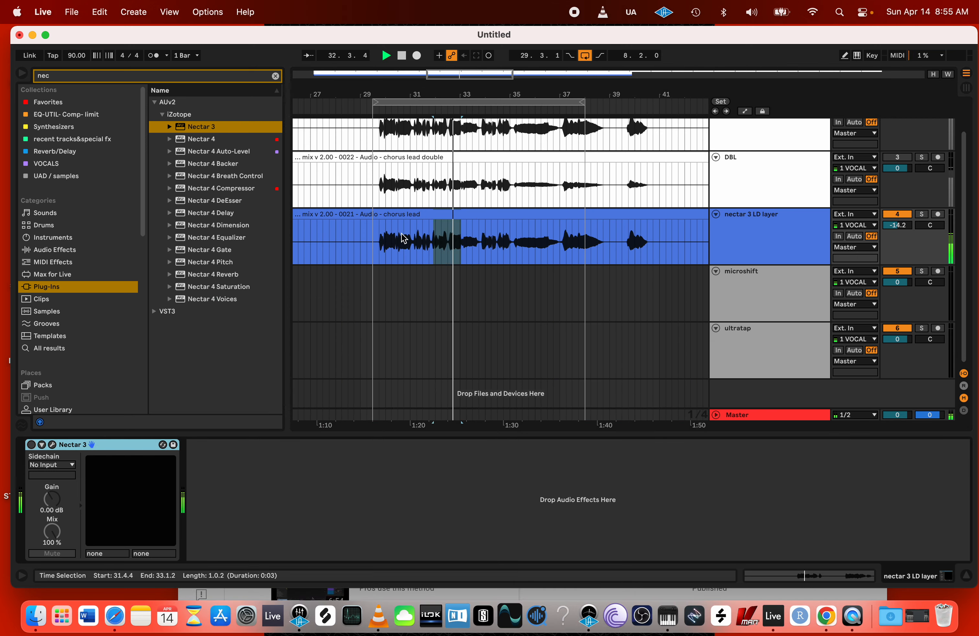
- Play the nectar 3 LD layer vocal from 29.4.1 with Nectar 3 switched off
key("plus")
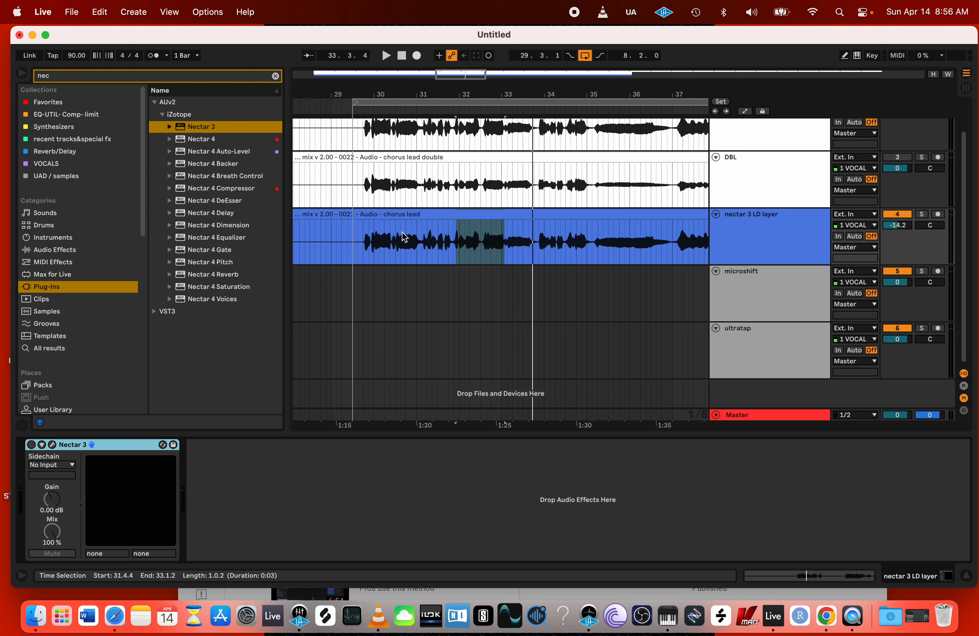
left_click(363, 246)
key("plus")
key("plus")
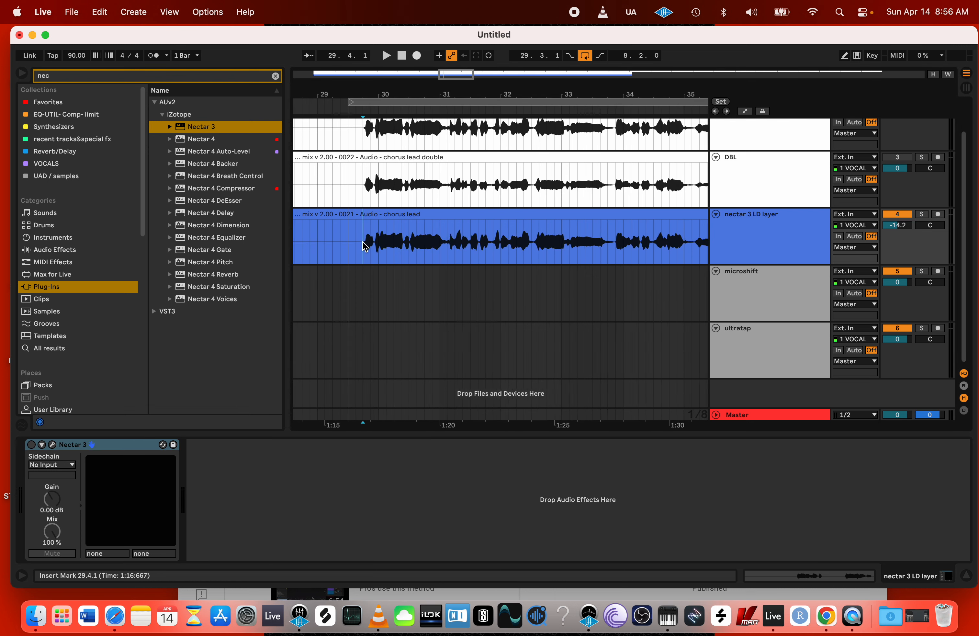
key("space")
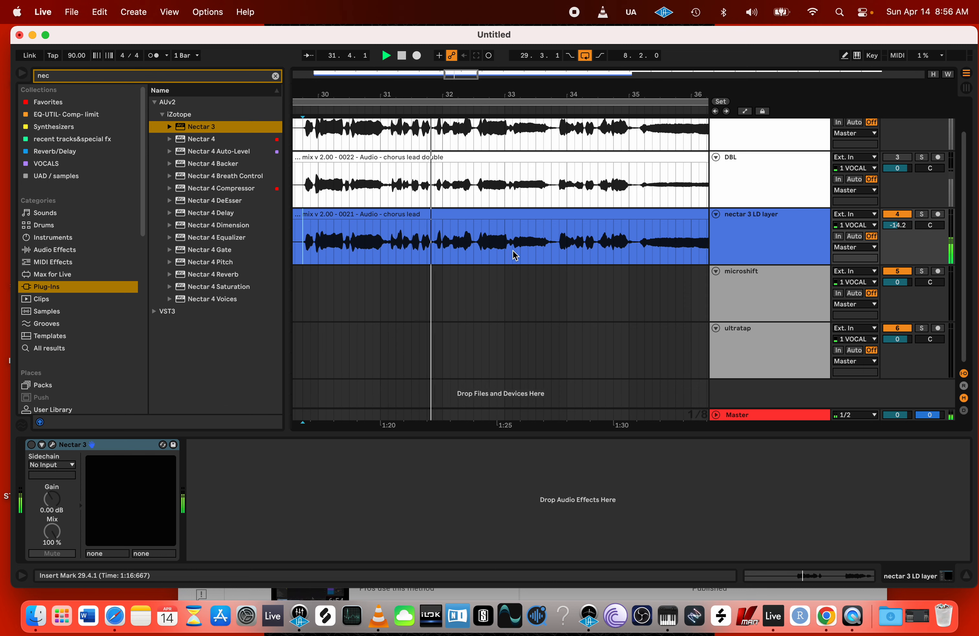
- Loop the vocal phrase from 32.3.1 to 33.4.1 and extend the loop end to 35.1.1
left_click_drag(472, 253, 552, 247)
key("super+l")
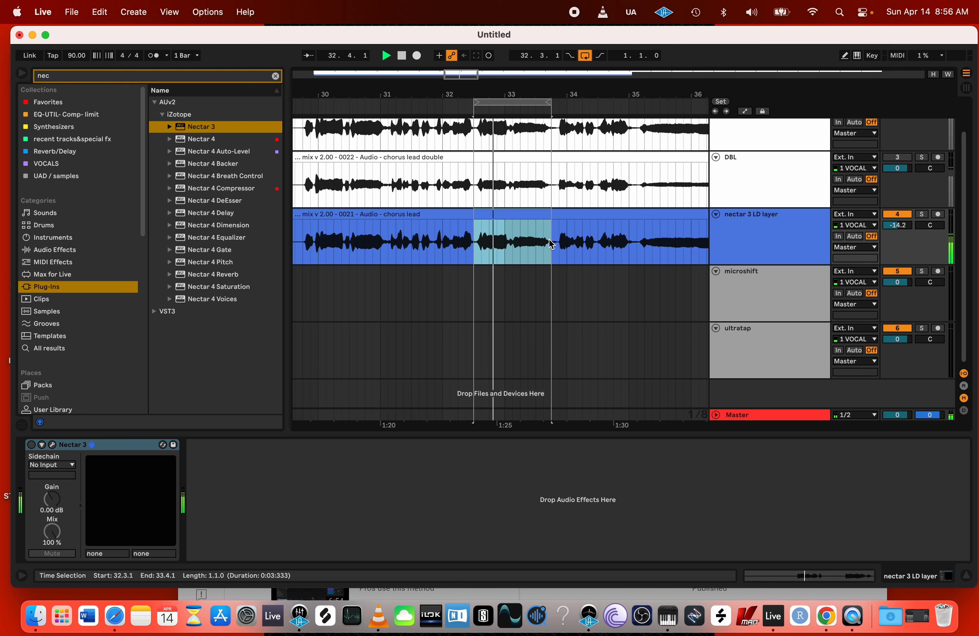
left_click_drag(554, 109, 630, 108)
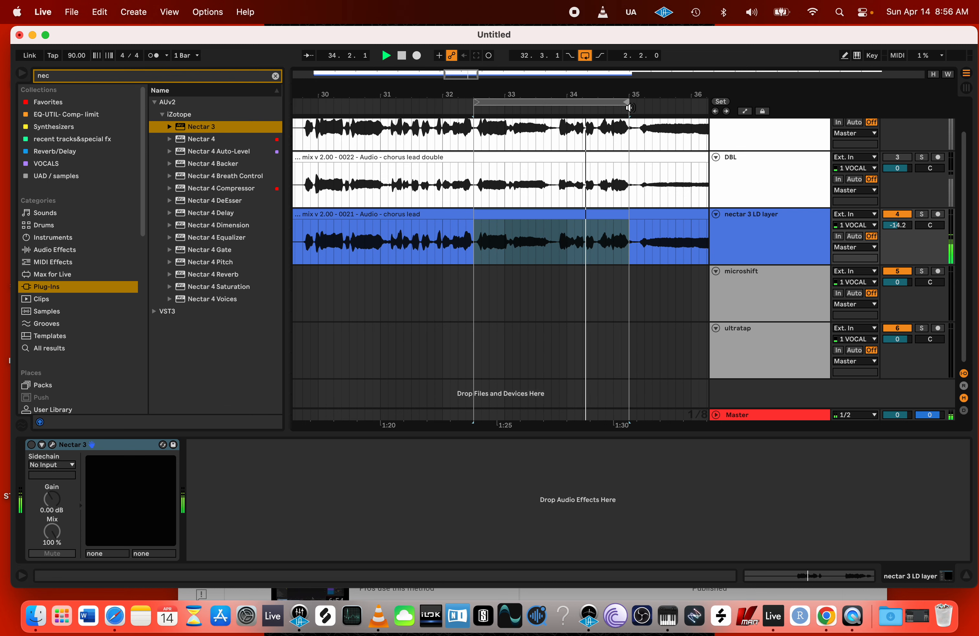
- Switch Nectar 3 back on, reopen its window and enable Voices Only in the Harmony module
left_click(52, 444)
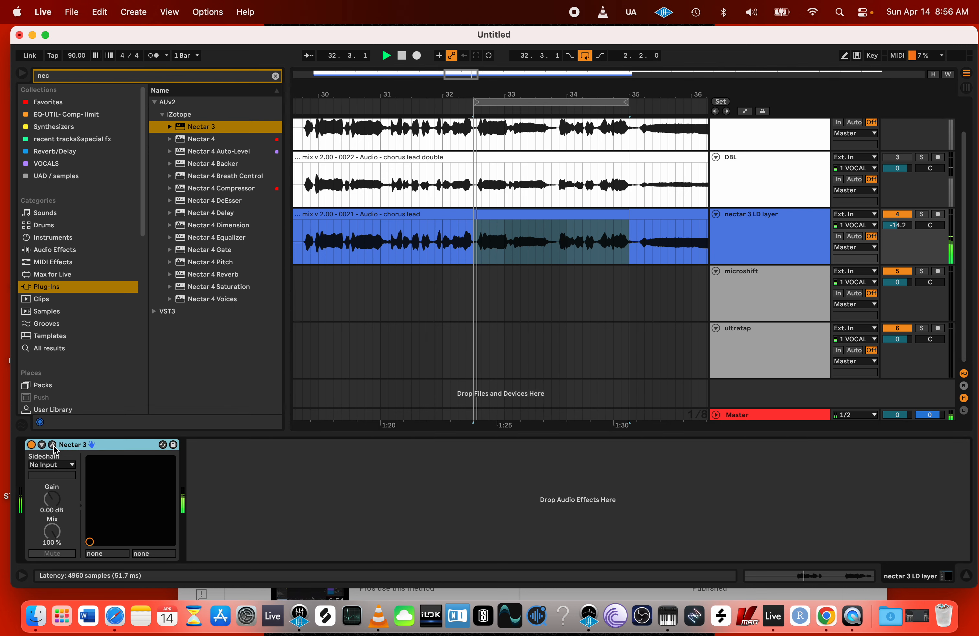
left_click_drag(323, 304, 355, 193)
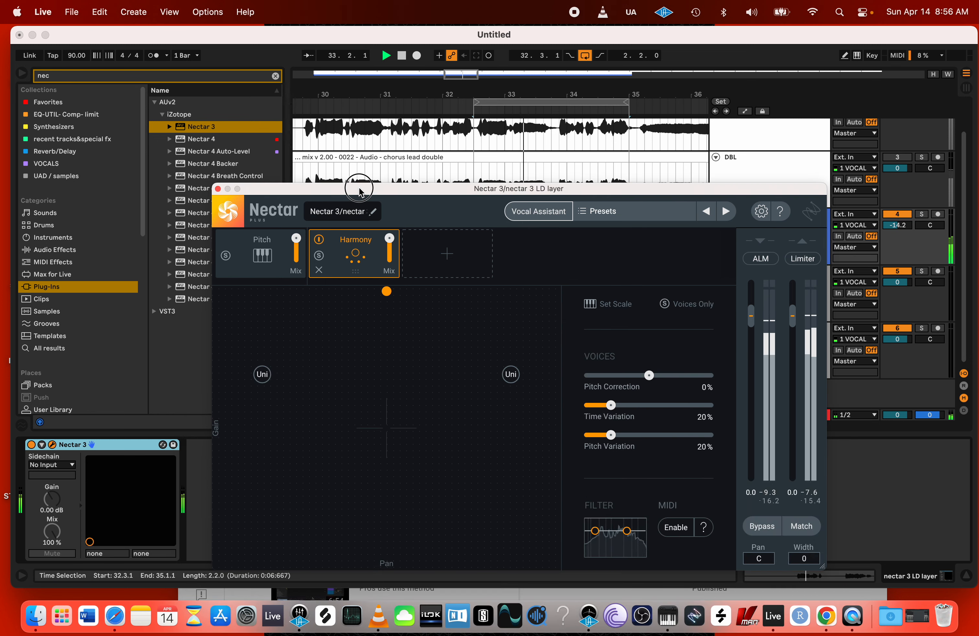
left_click(667, 302)
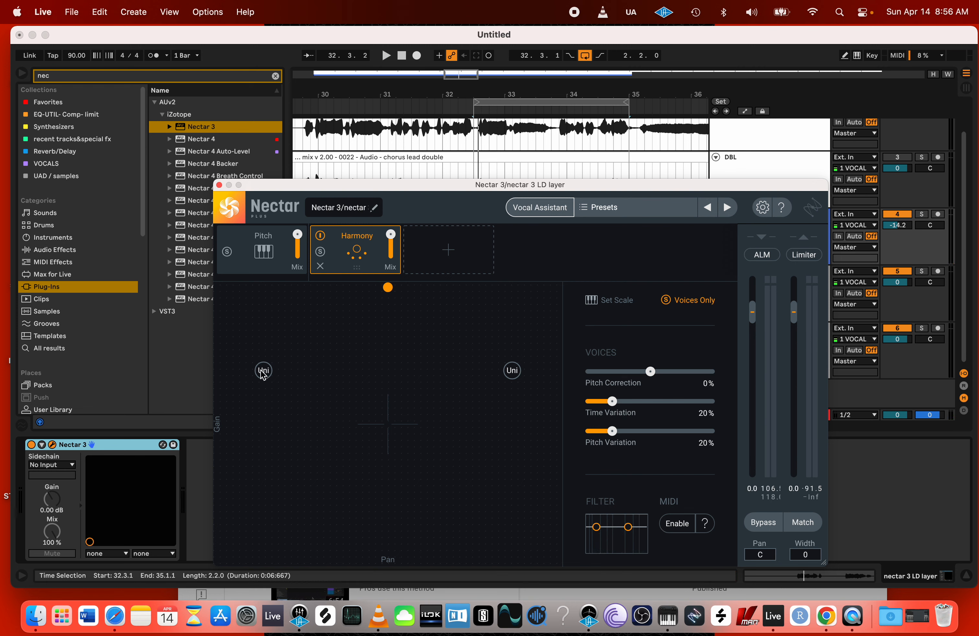
- Search the plug-ins for "bx" and load Plugin Alliance's AUv2 bx_meter on the Master track, with its window clear of Nectar's modules
left_click_drag(531, 188, 610, 161)
left_click(750, 415)
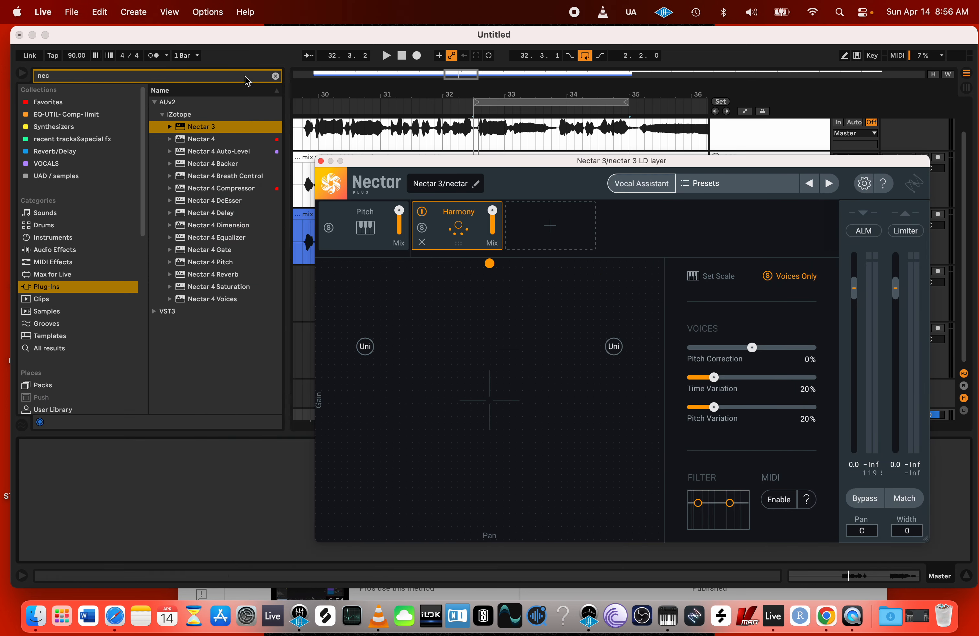
left_click(275, 76)
type("bx")
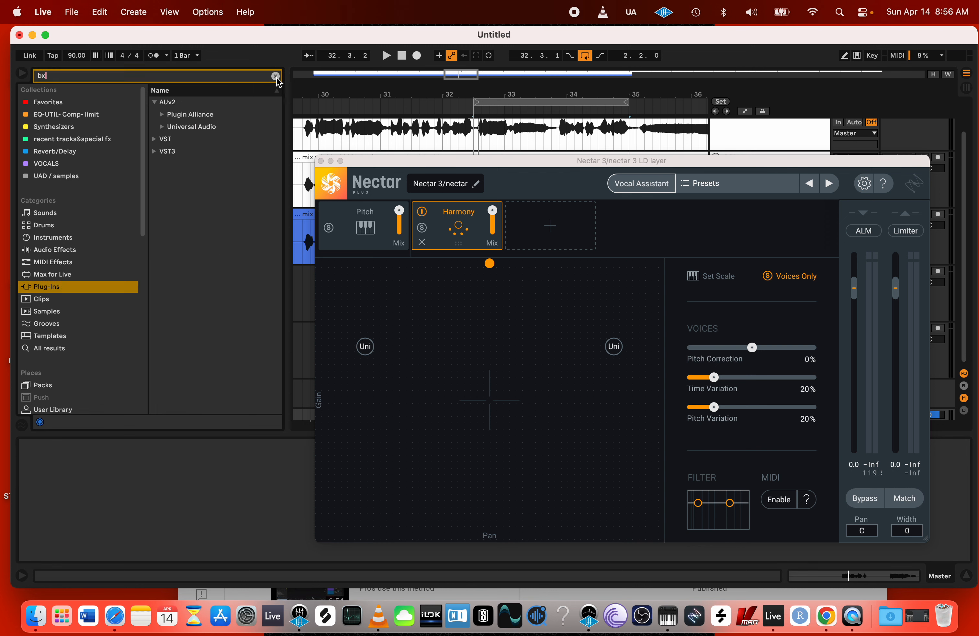
left_click(163, 117)
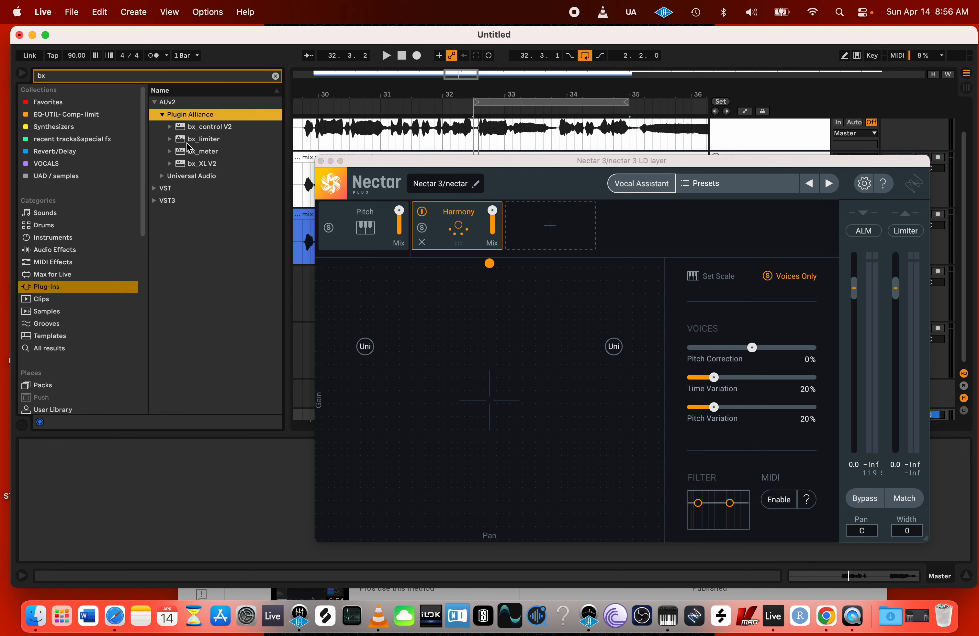
left_click_drag(188, 149, 167, 448)
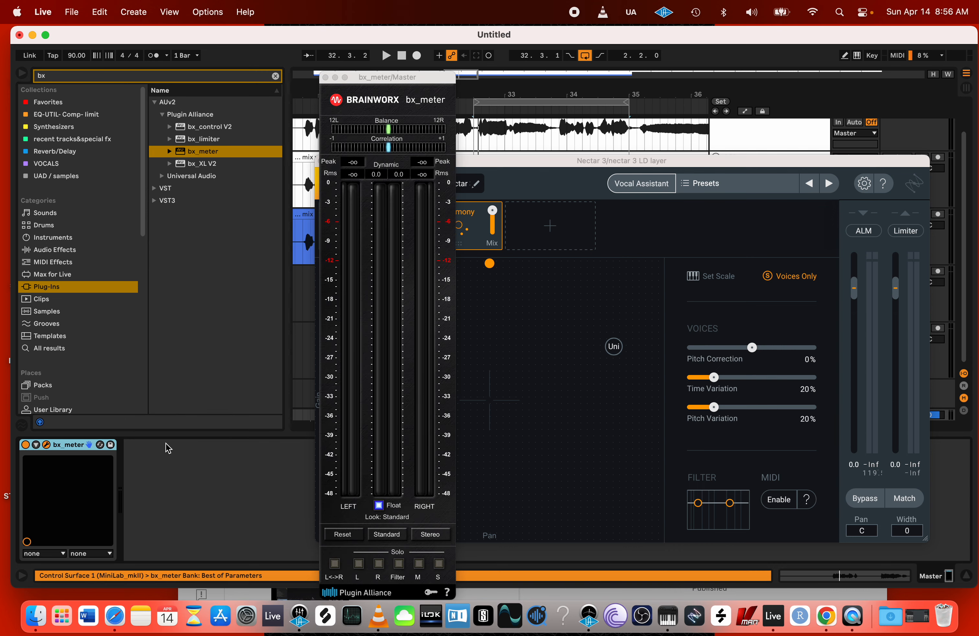
left_click_drag(373, 78, 728, 83)
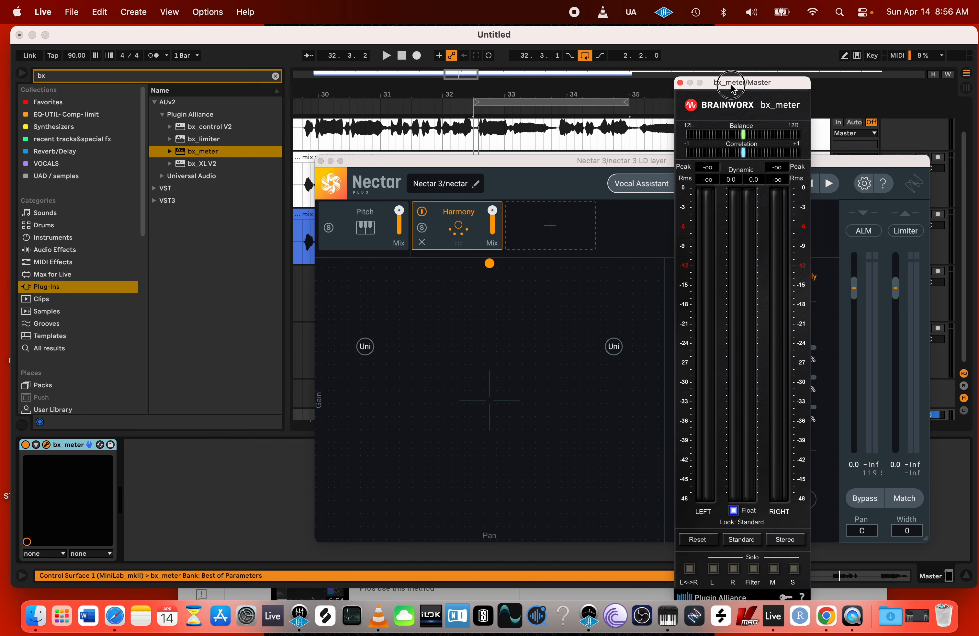
- Place the Nectar 3 window beside bx_meter and briefly play the loop to check the harmony voices on the meter
left_click_drag(571, 162, 318, 70)
key("space")
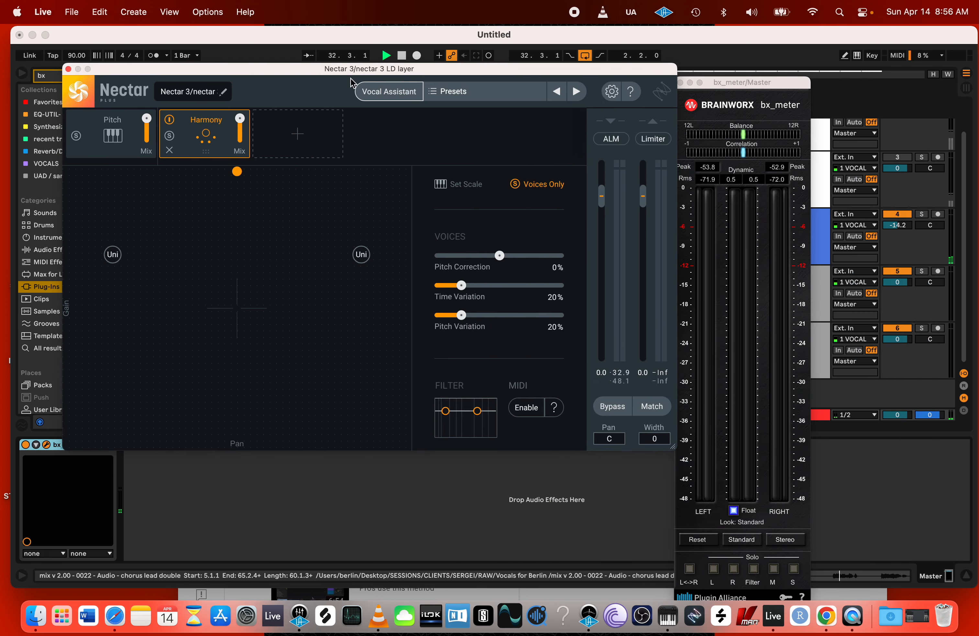
key("space")
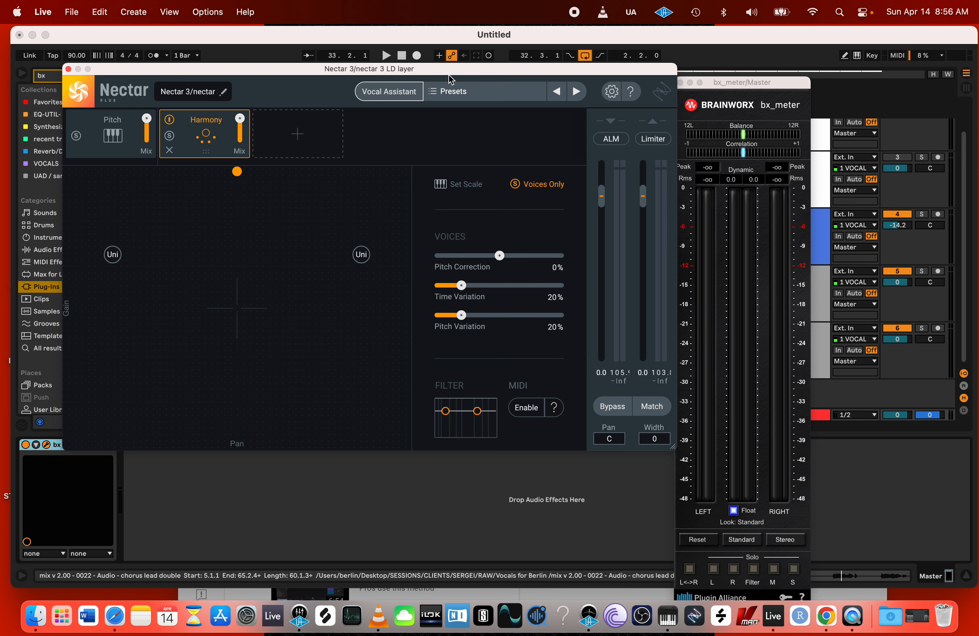
left_click_drag(454, 72, 460, 84)
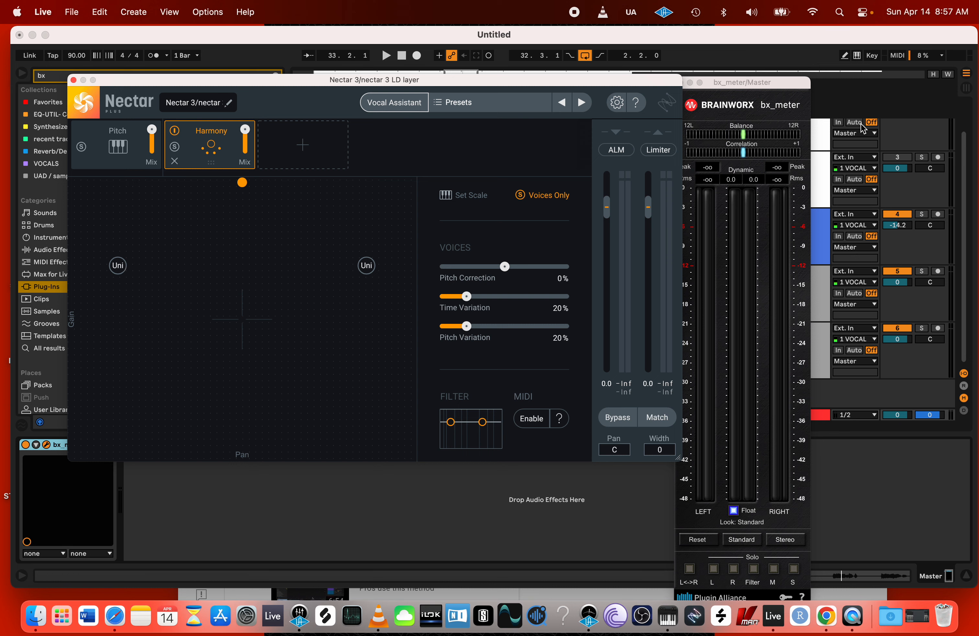
- Play the loop and move the bx_meter window clear of the Nectar 3 window so both can be watched
left_click_drag(749, 88, 778, 82)
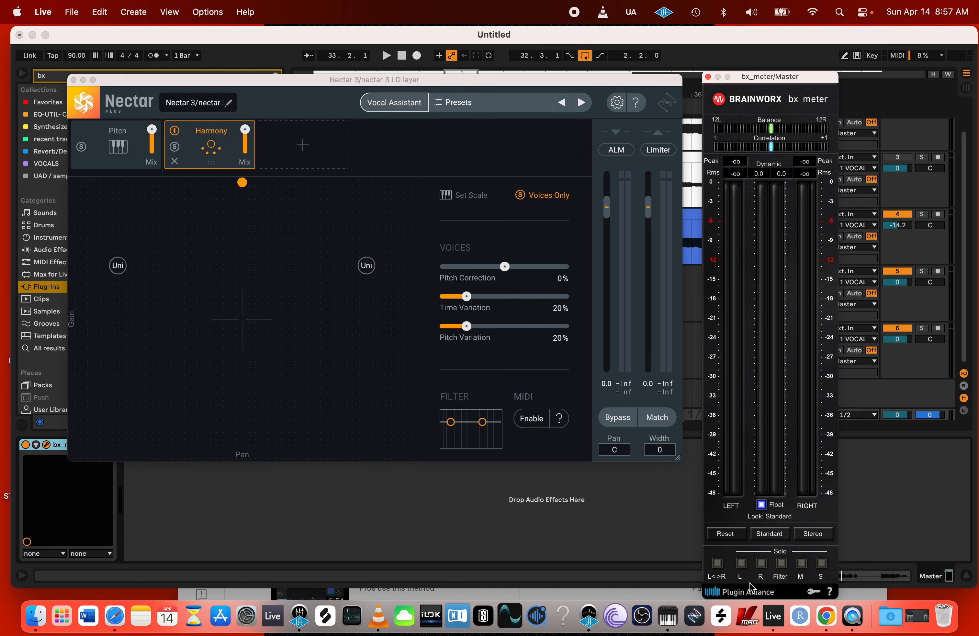
left_click(802, 563)
left_click_drag(778, 80, 778, 46)
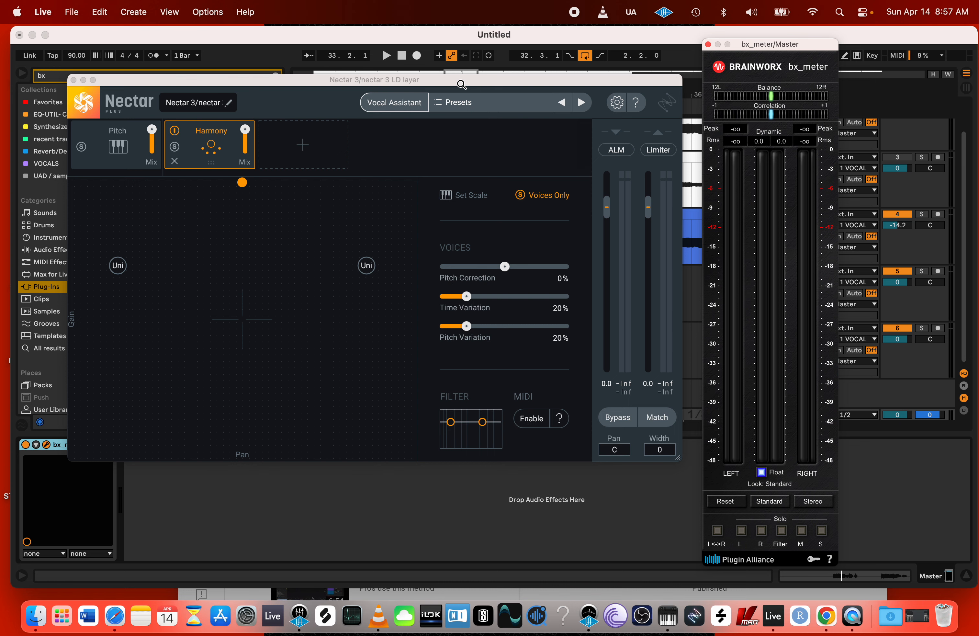
mouse_move(462, 84)
left_mouse_down()
mouse_move(478, 80)
mouse_move(468, 82)
left_mouse_up()
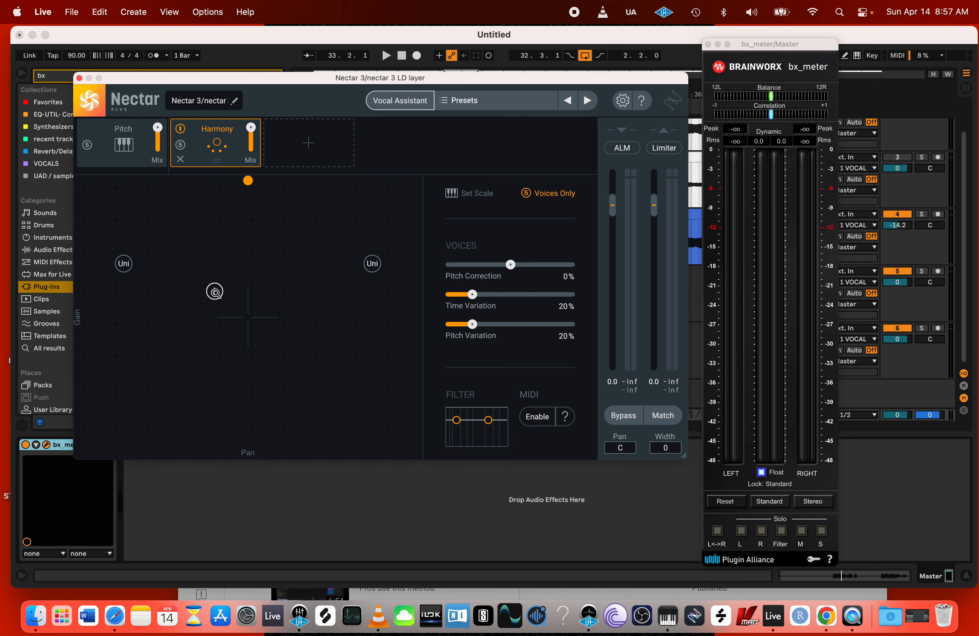
key("space")
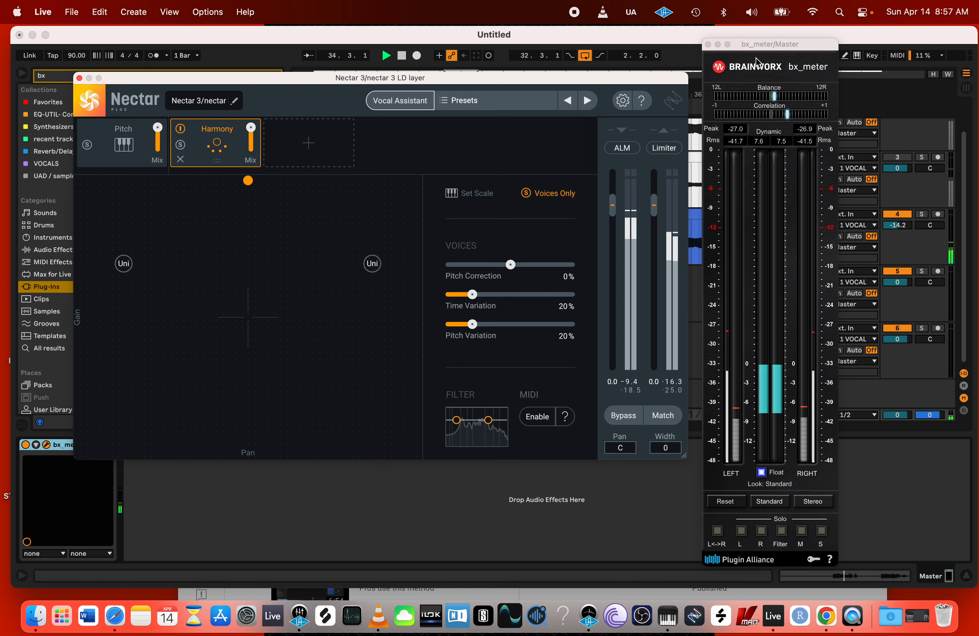
left_click_drag(763, 44, 868, 43)
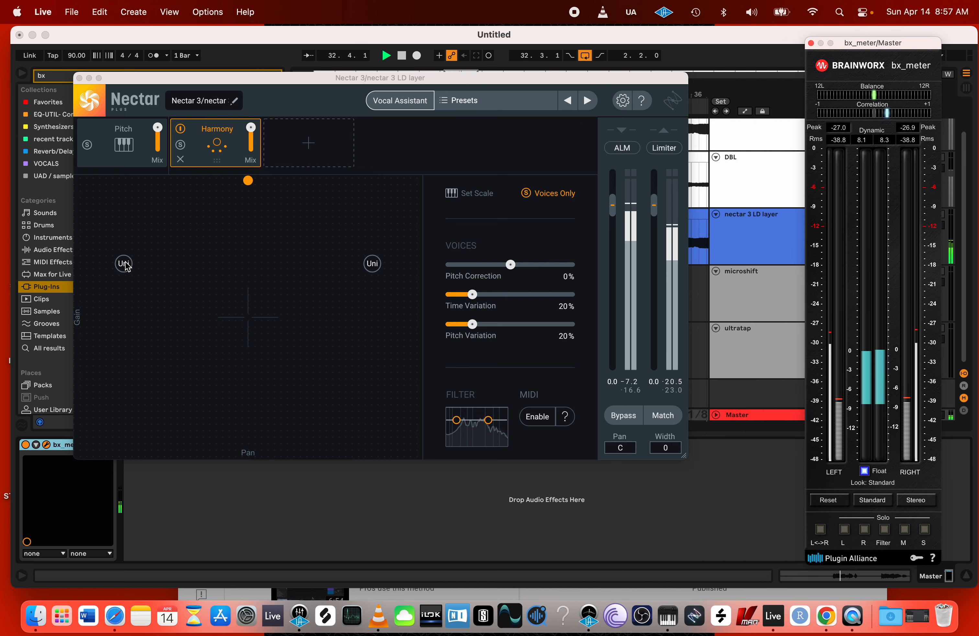
- Pull the two unison voices outward to opposite edges of the Harmony pan field, then stop playback
left_click_drag(125, 261, 83, 267)
left_click_drag(372, 264, 417, 268)
key("space")
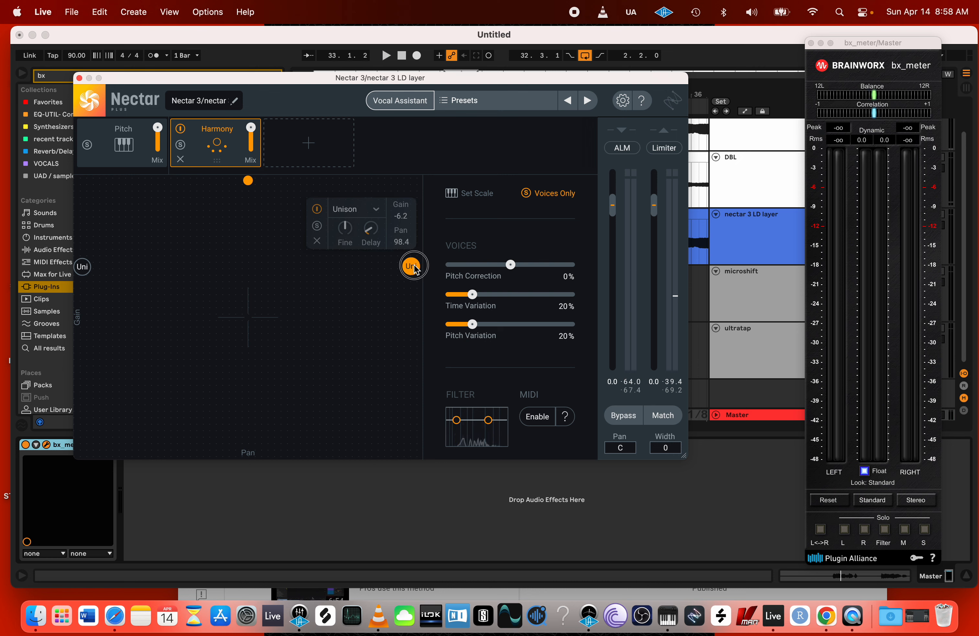
- Set the gain of both unison harmony voices to -6
left_click(402, 216)
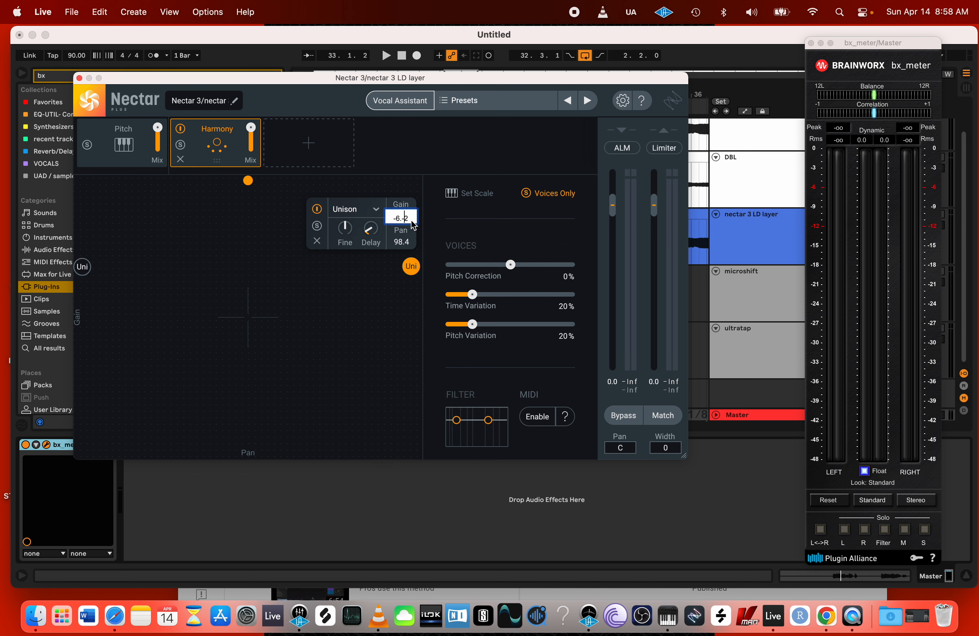
left_click_drag(412, 225, 365, 222)
type("-6")
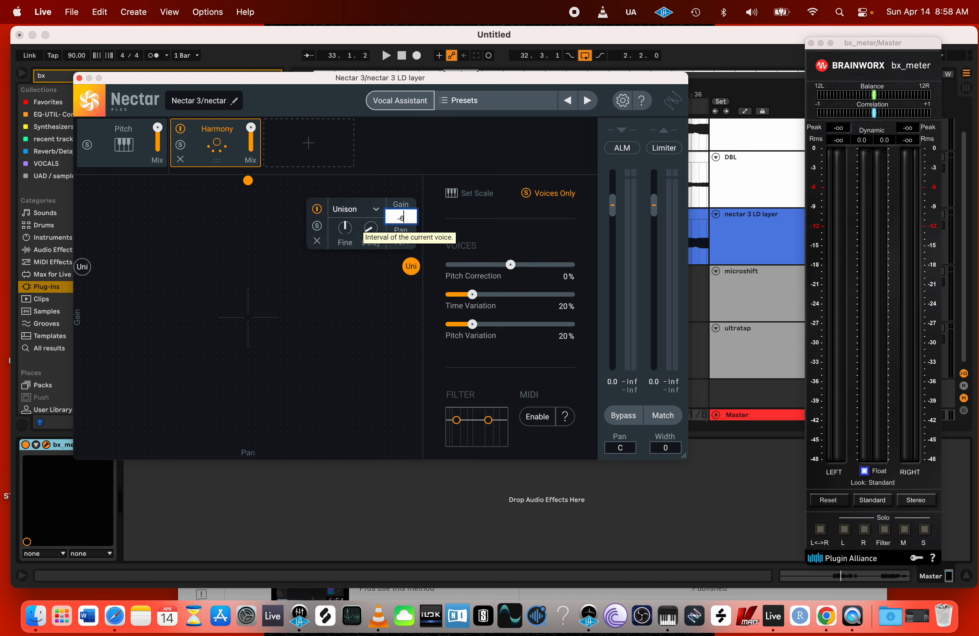
key("Return")
left_click(85, 268)
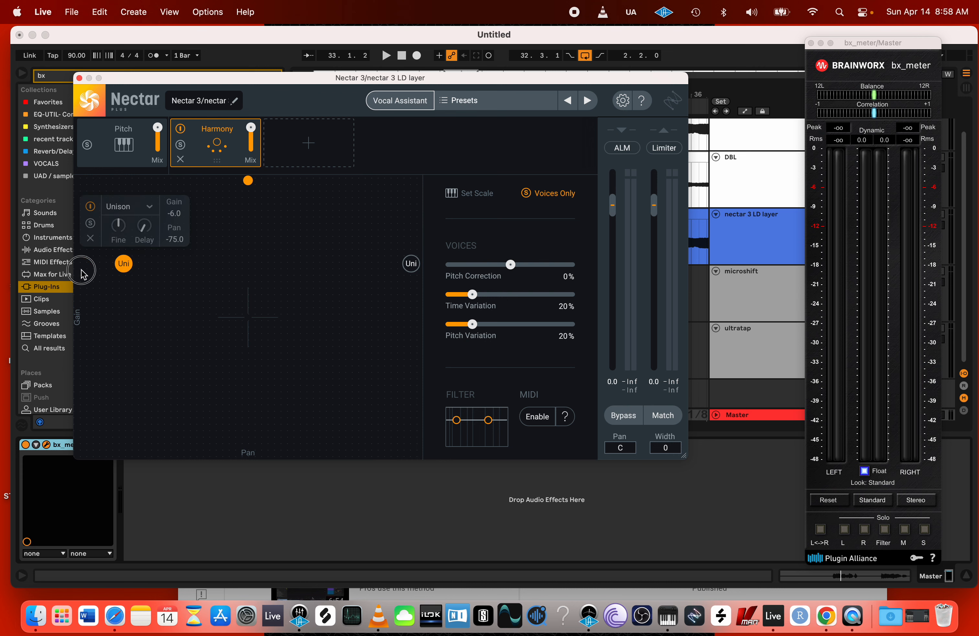
double_click(177, 215)
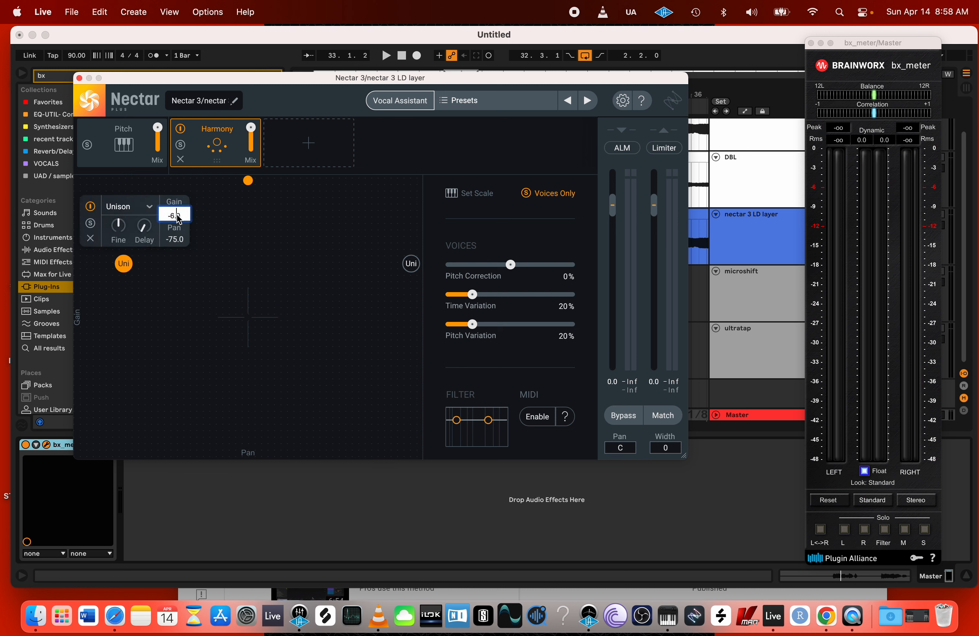
key("Return")
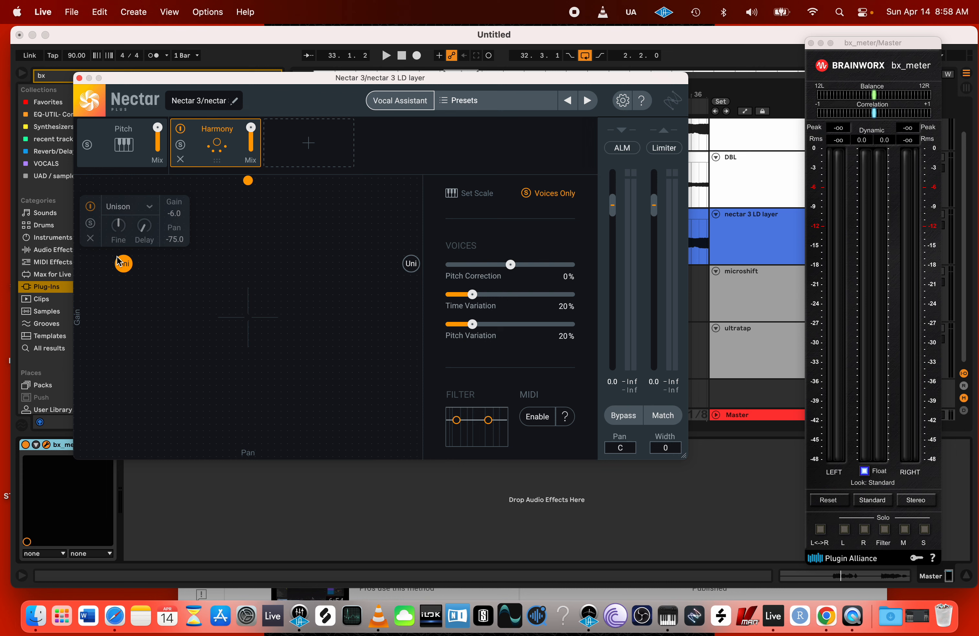
- Pan the right unison voice to 100 and the left unison voice to -100
left_click(411, 264)
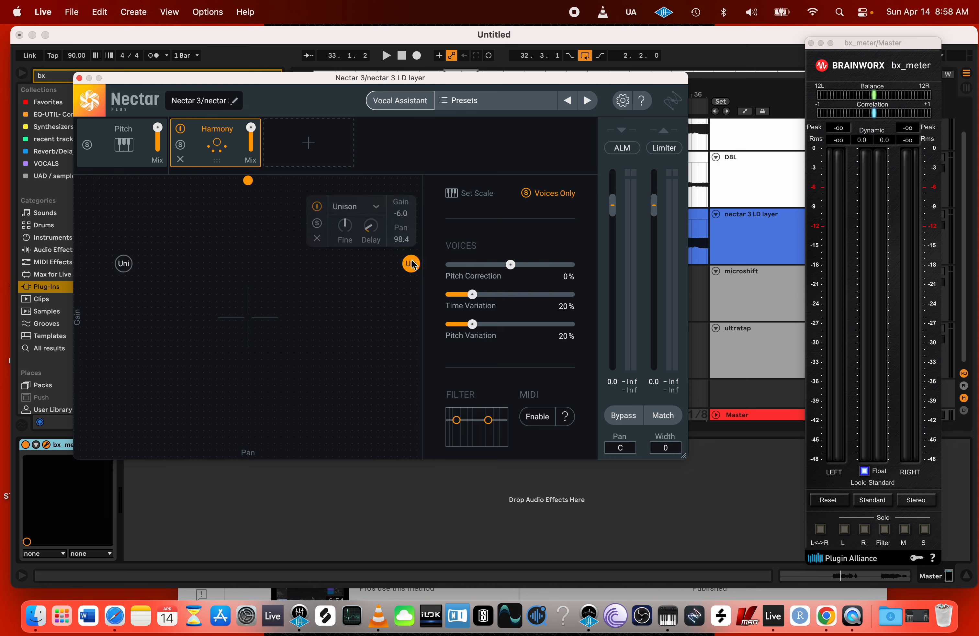
double_click(403, 240)
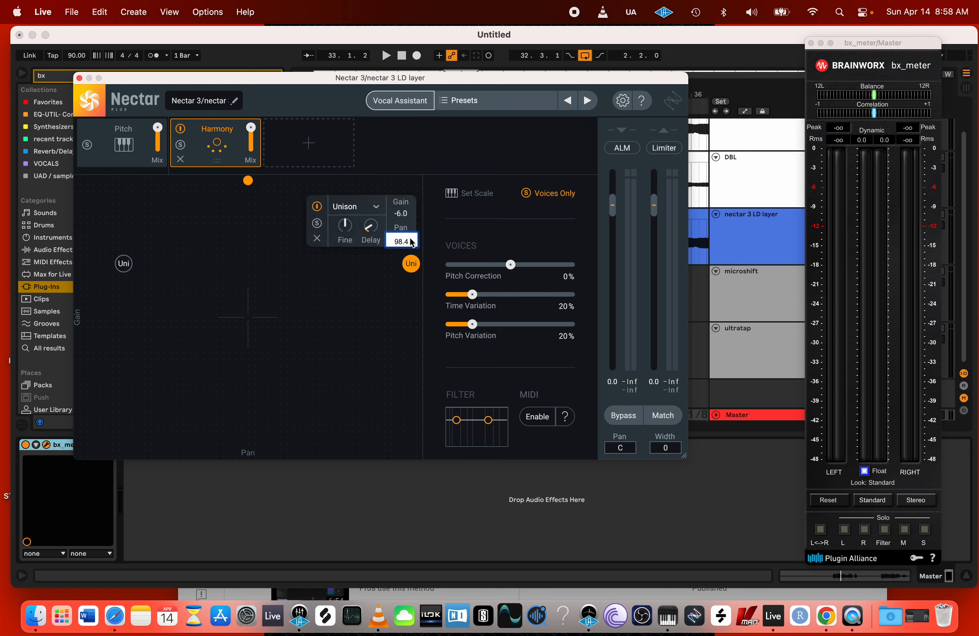
type("100")
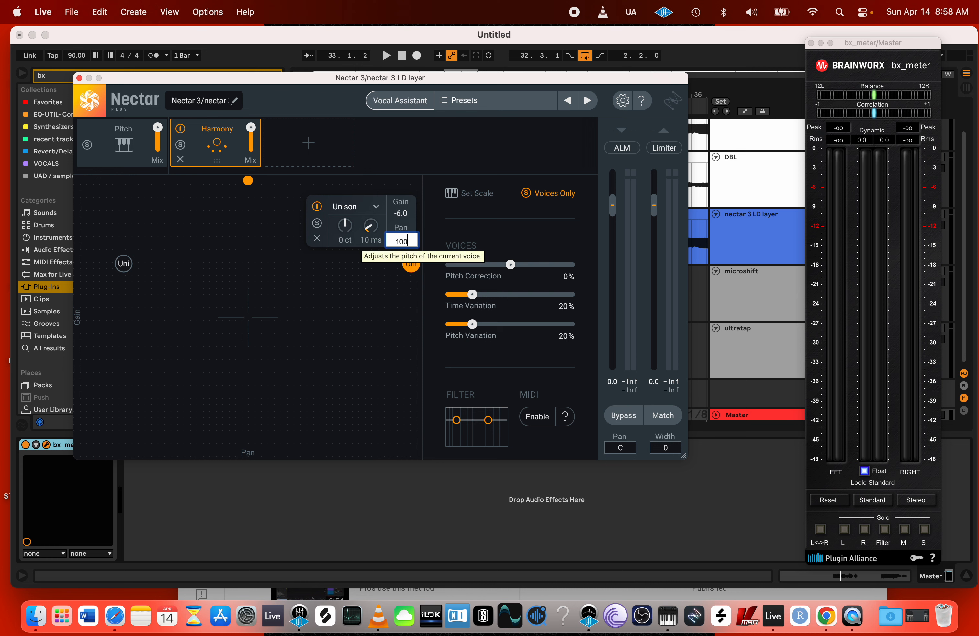
key("Return")
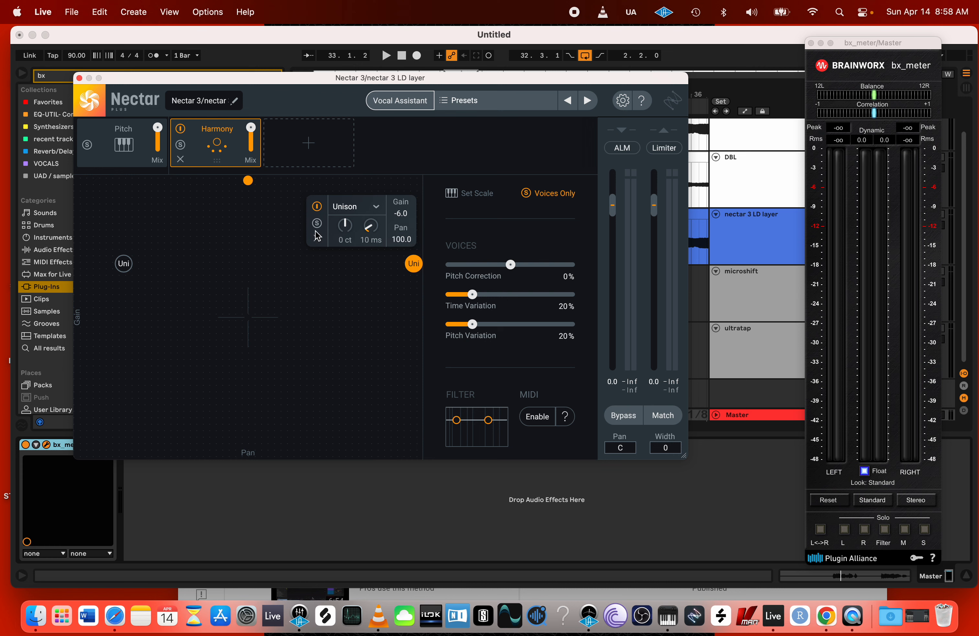
left_click(124, 263)
double_click(174, 240)
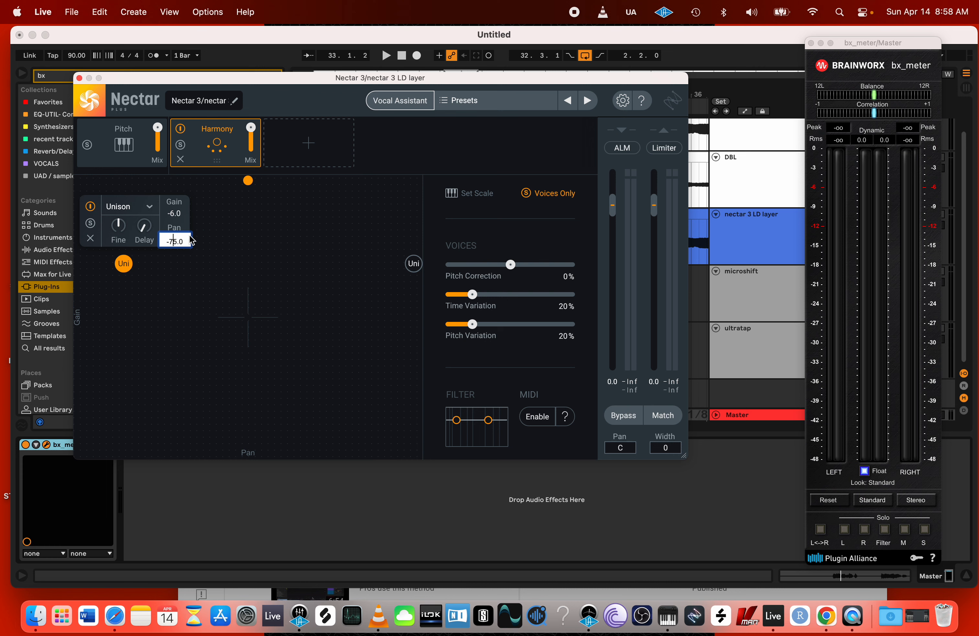
left_click_drag(190, 239, 159, 239)
type("-100")
key("Return")
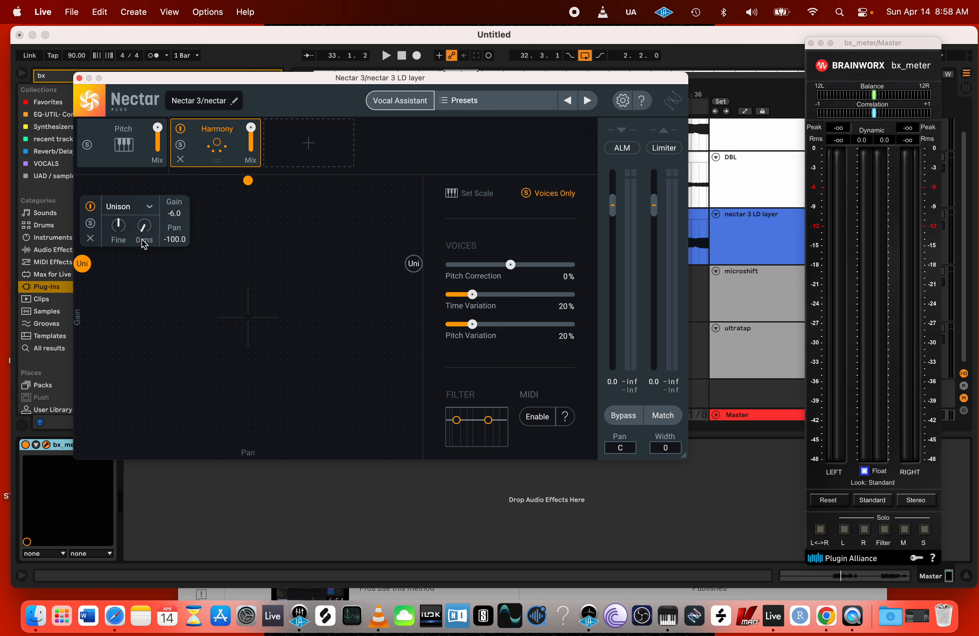
- Inspect the delay of both unison voices and play the loop to check the hard-panned harmony on bx_meter
left_click(413, 265)
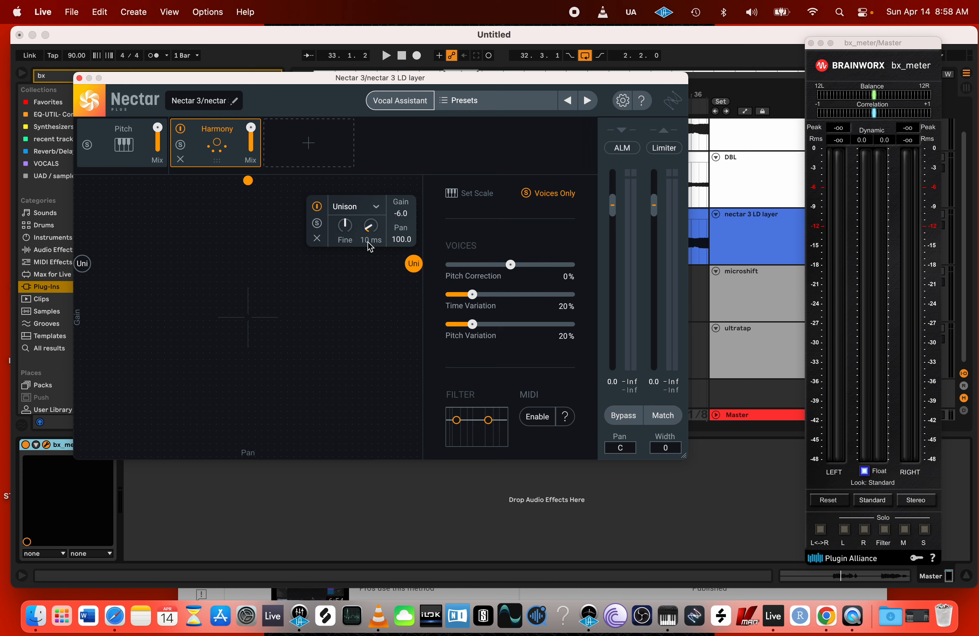
left_click(82, 264)
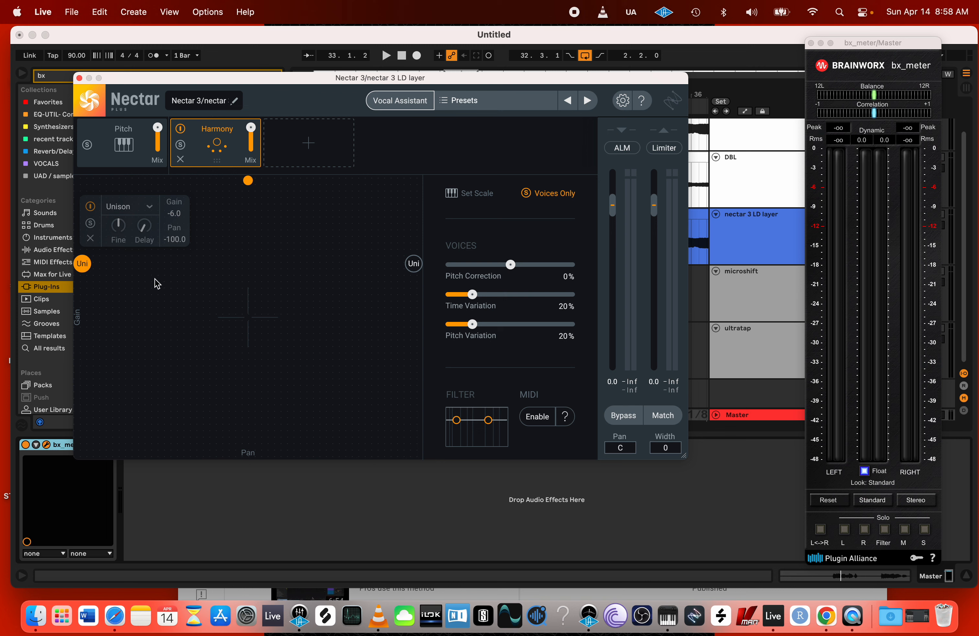
key("space")
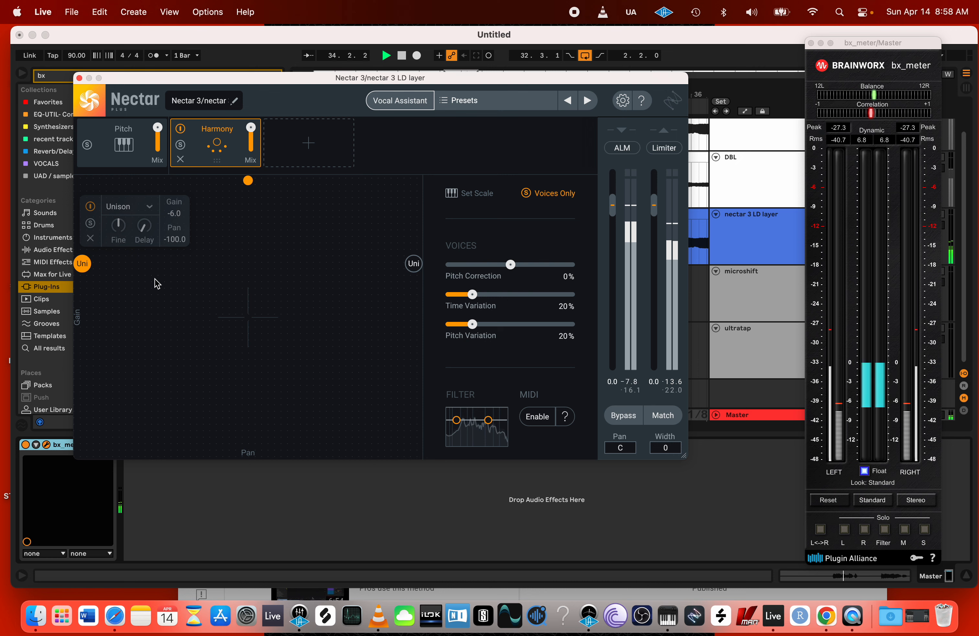
key("space")
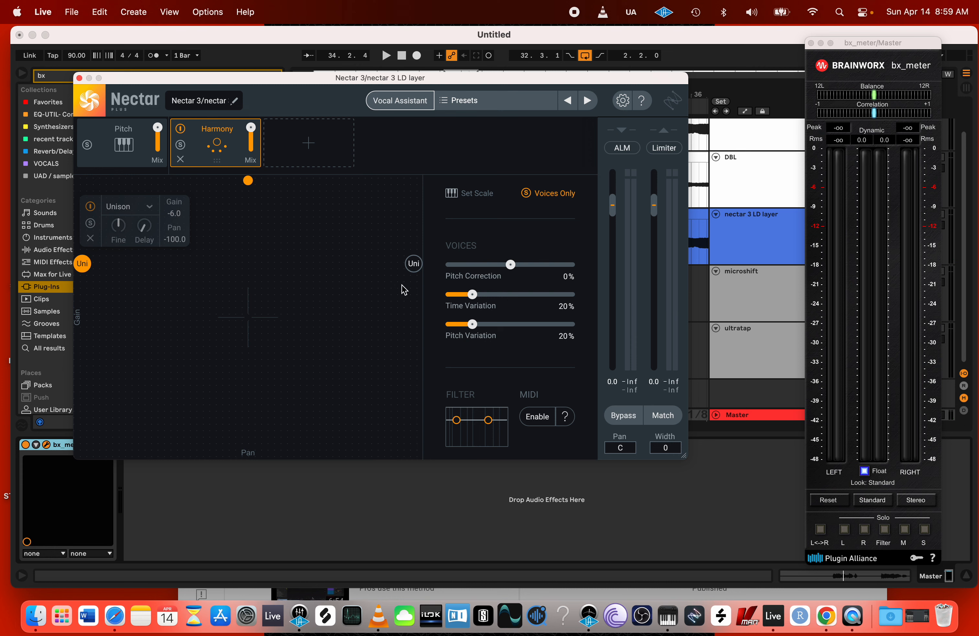
- Compare the loop with Voices Only off and on, leaving it off in the Harmony module
left_click(555, 193)
key("space")
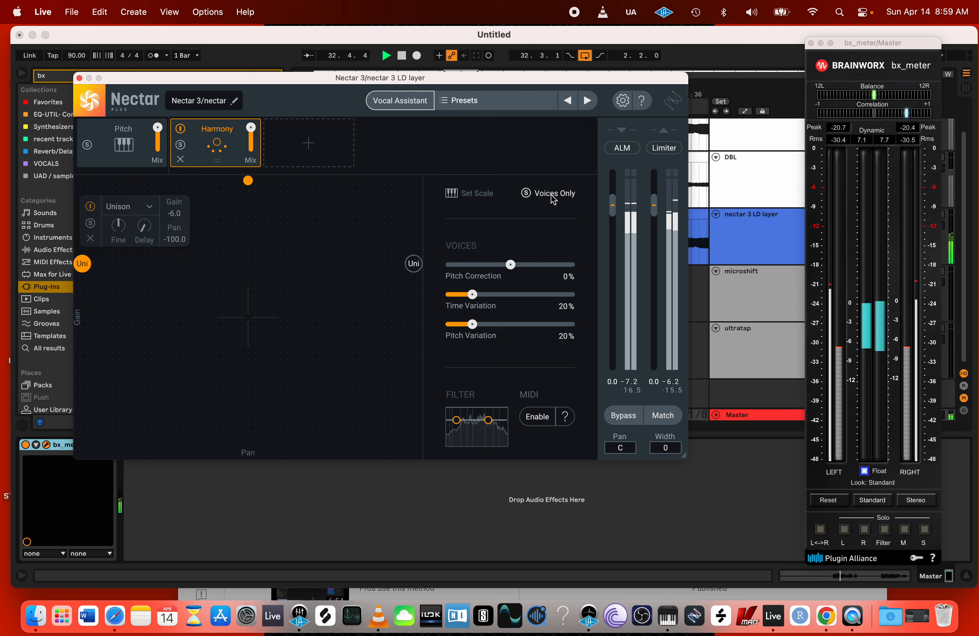
left_click(552, 197)
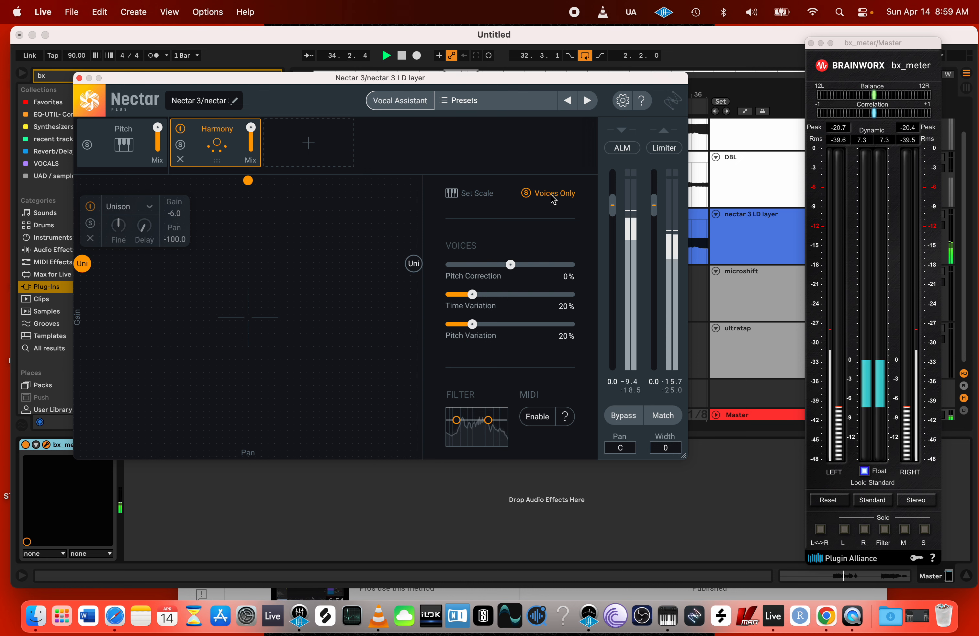
left_click(550, 195)
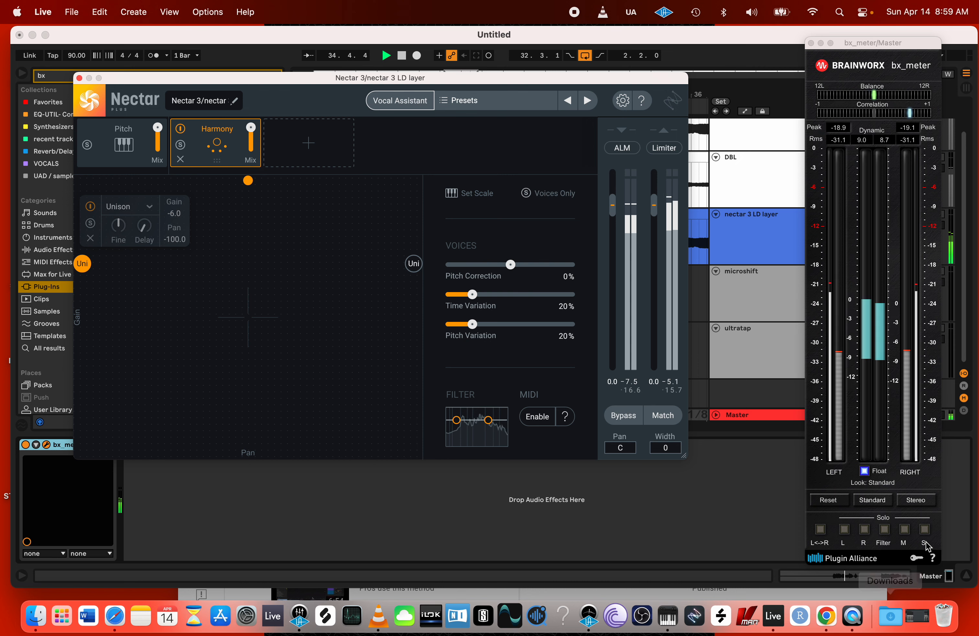
key("space")
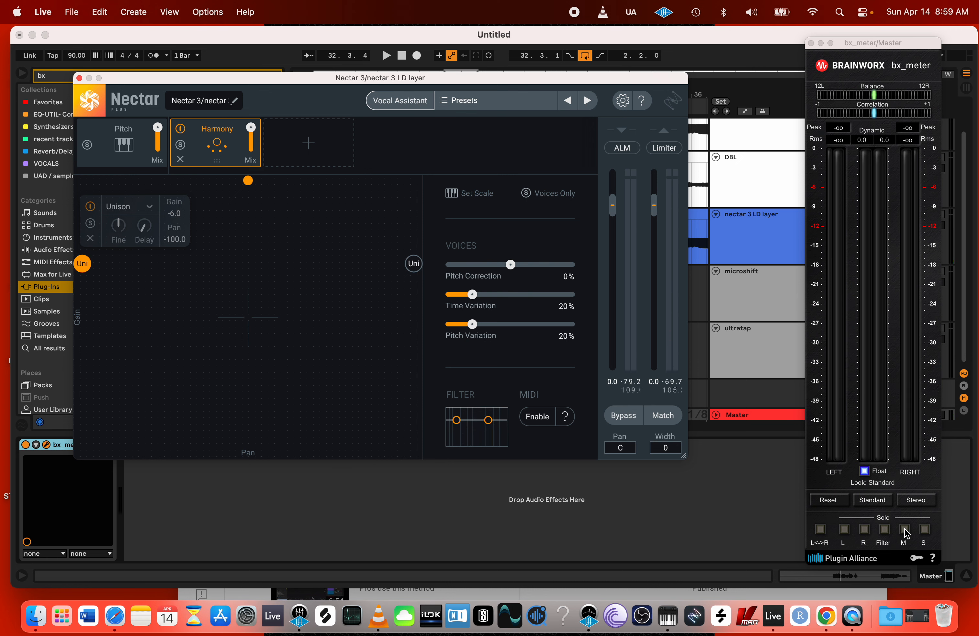
- Play the loop and toggle bx_meter's mid solo on and off to hear the mid signal
key("space")
left_click(905, 529)
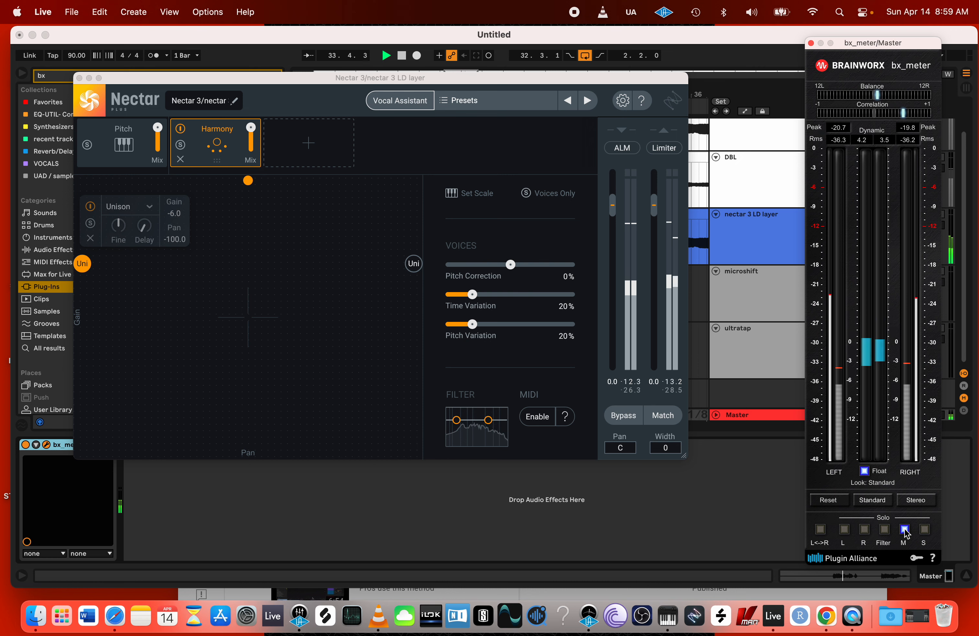
left_click(904, 529)
left_click(904, 529)
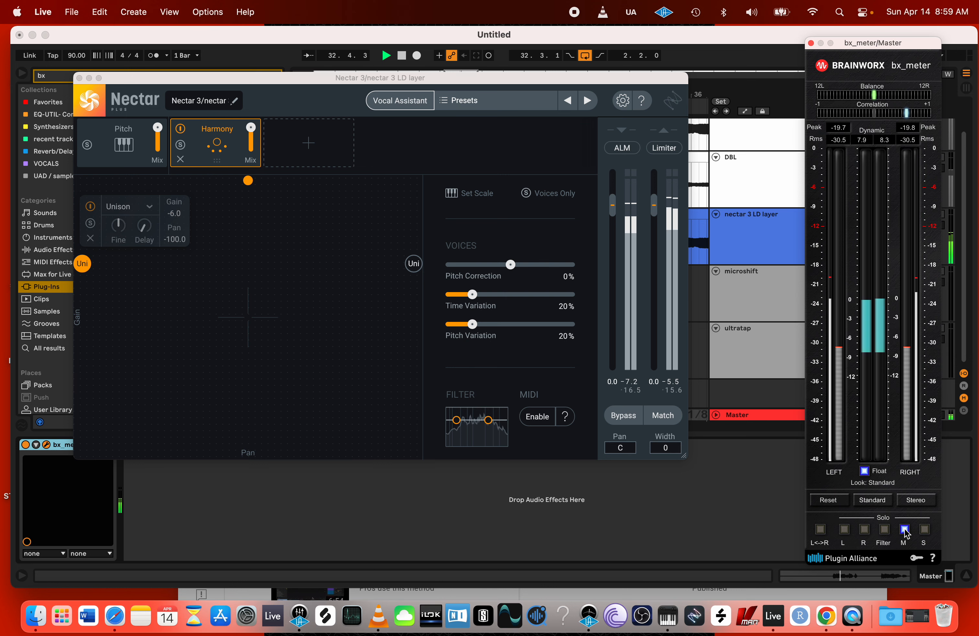
left_click(905, 529)
- Move bx_meter off the track controls and set the nectar 3 LD layer track's volume to -12.5 dB
left_click_drag(853, 50, 641, 64)
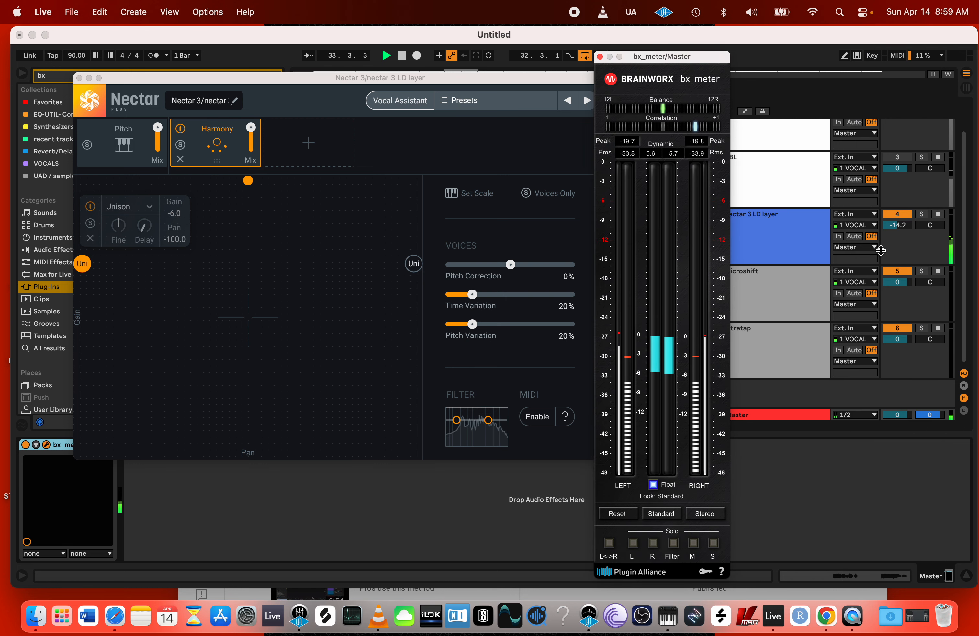
left_click_drag(898, 225, 897, 237)
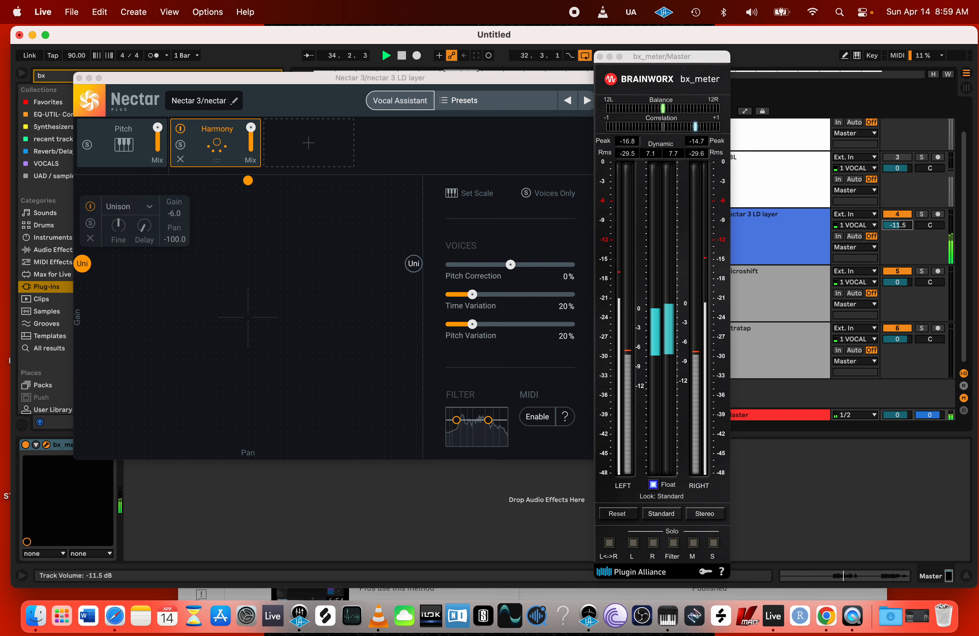
- Audition bx_meter's mid, side, left and right solos during playback, with the meter placed beside the Nectar 3 window
left_click(694, 543)
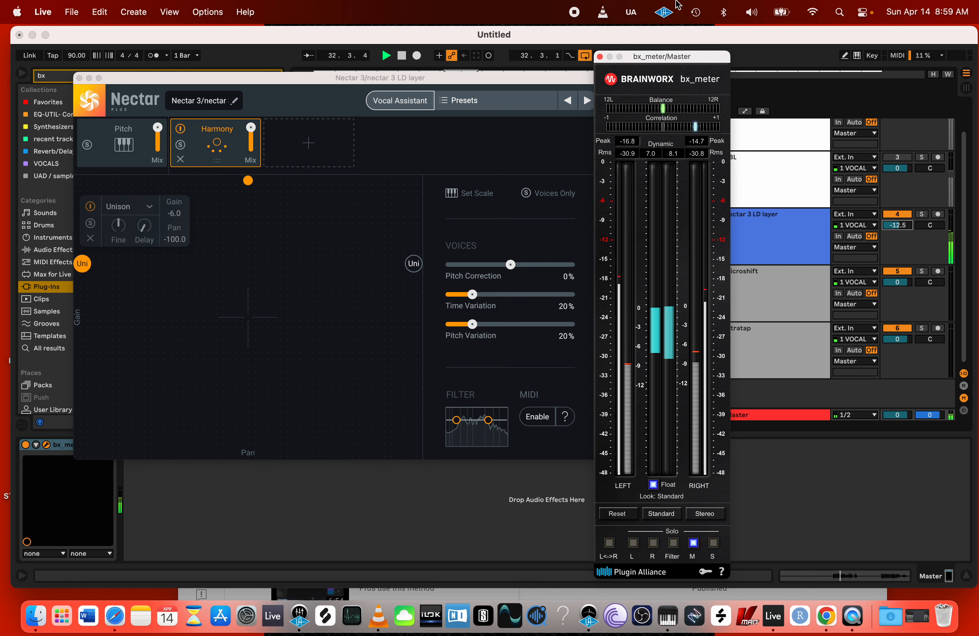
left_click_drag(673, 58, 781, 19)
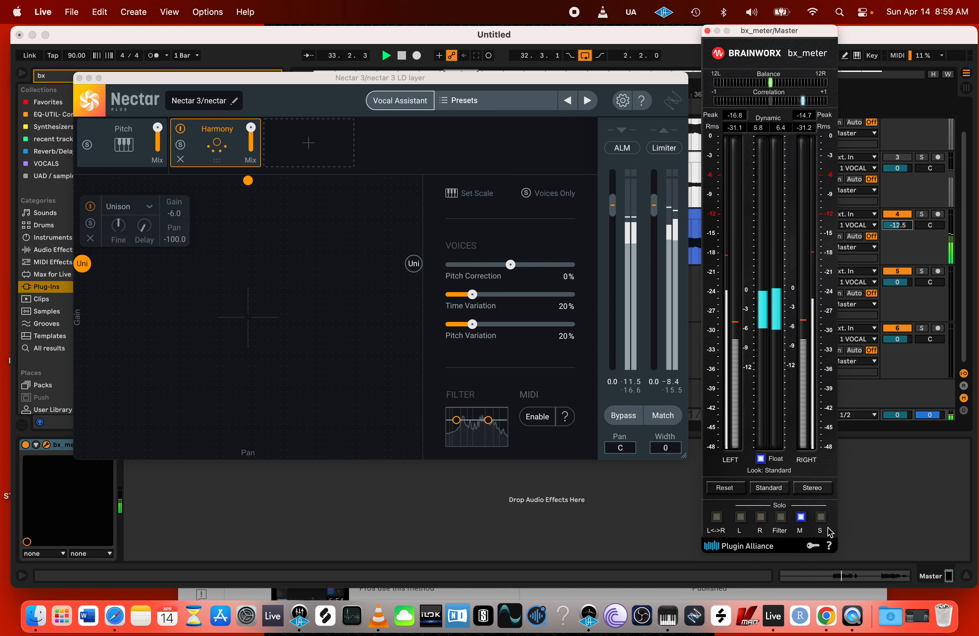
left_click(821, 517)
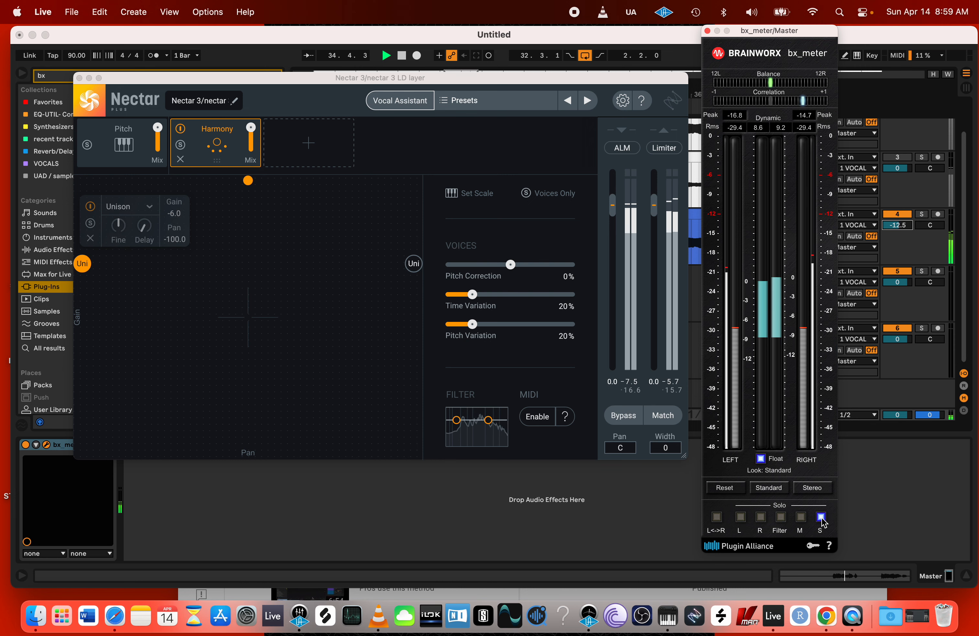
left_click(741, 517)
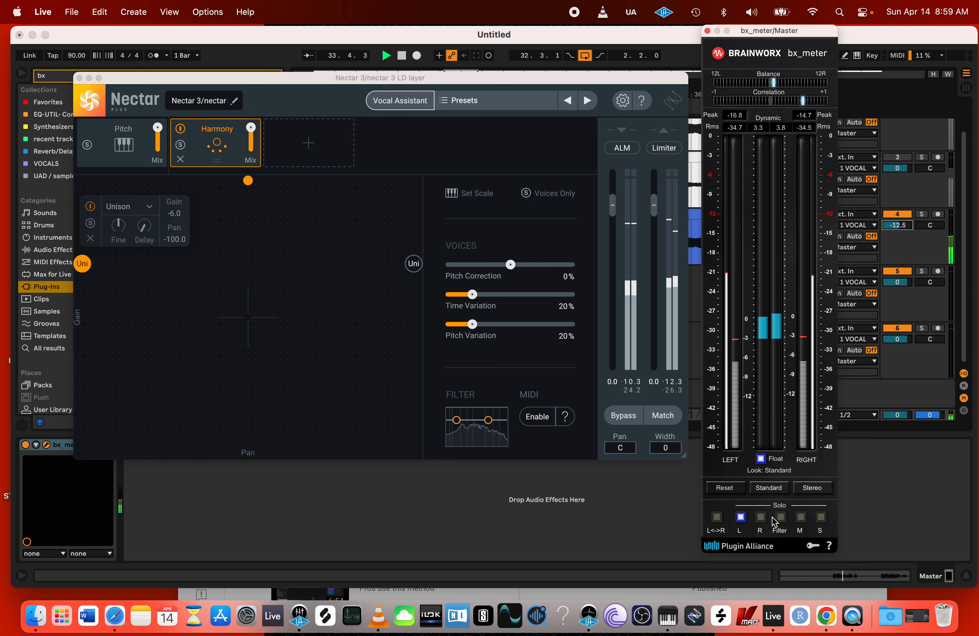
left_click(762, 518)
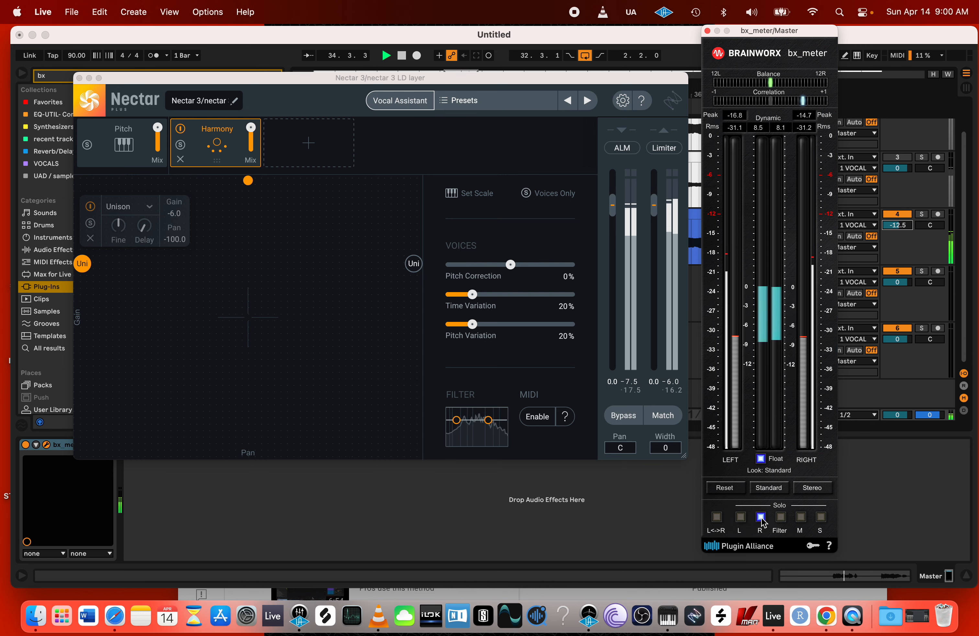
left_click(780, 518)
left_click(801, 518)
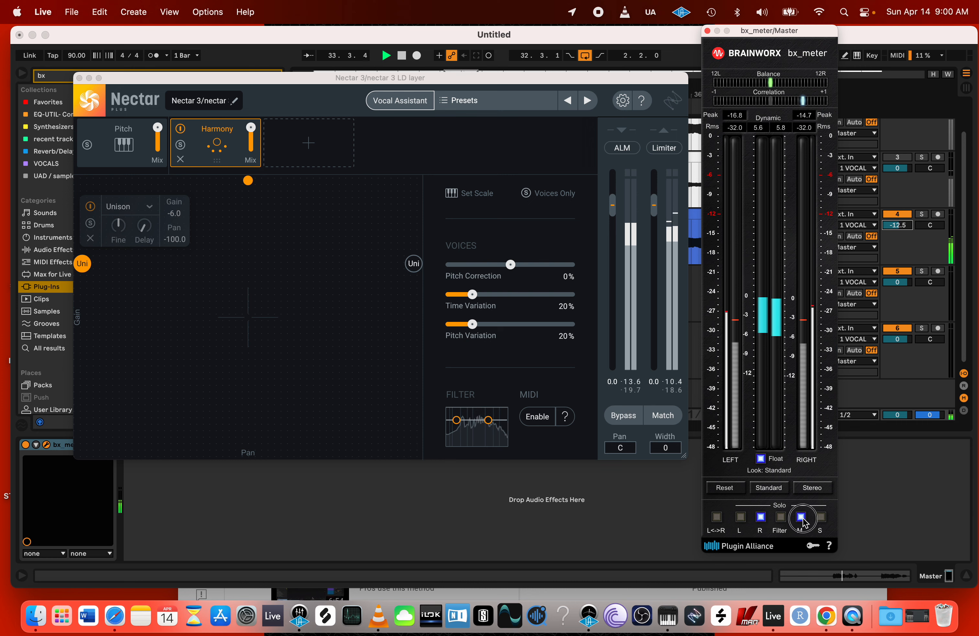
- Audition bx_meter's side and mid solos during loop playback, leaving all solos off
left_click(821, 518)
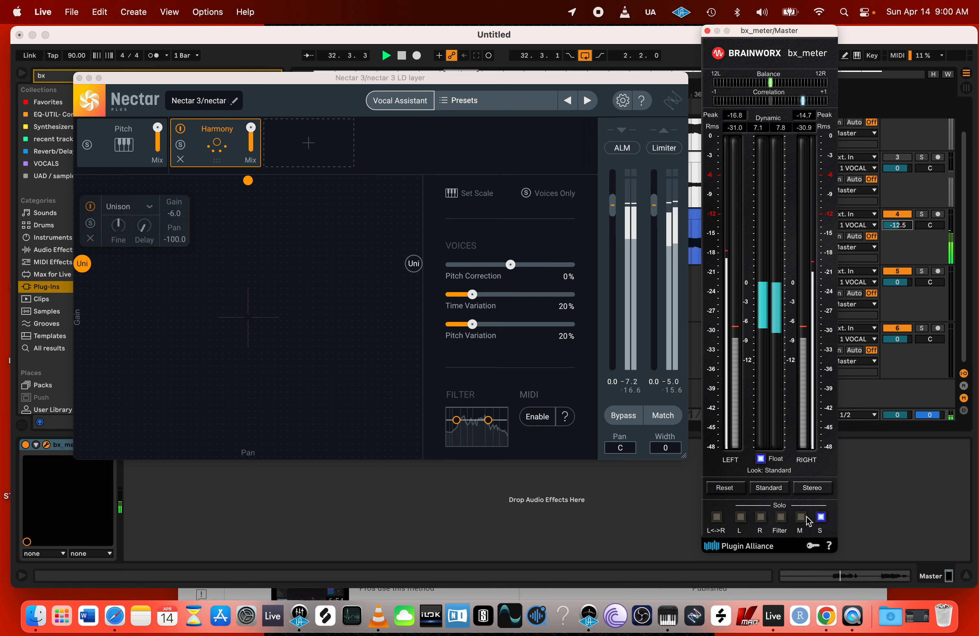
left_click(802, 517)
left_click(821, 519)
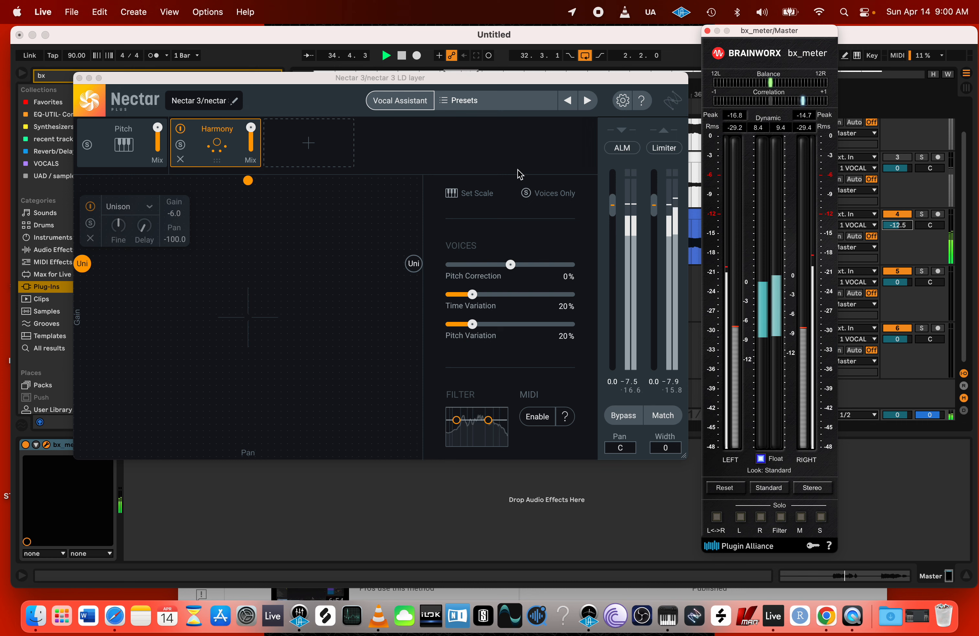
- Turn on Voices Only in the Harmony module and audition bx_meter's side solo, leaving the solo off
left_click(536, 193)
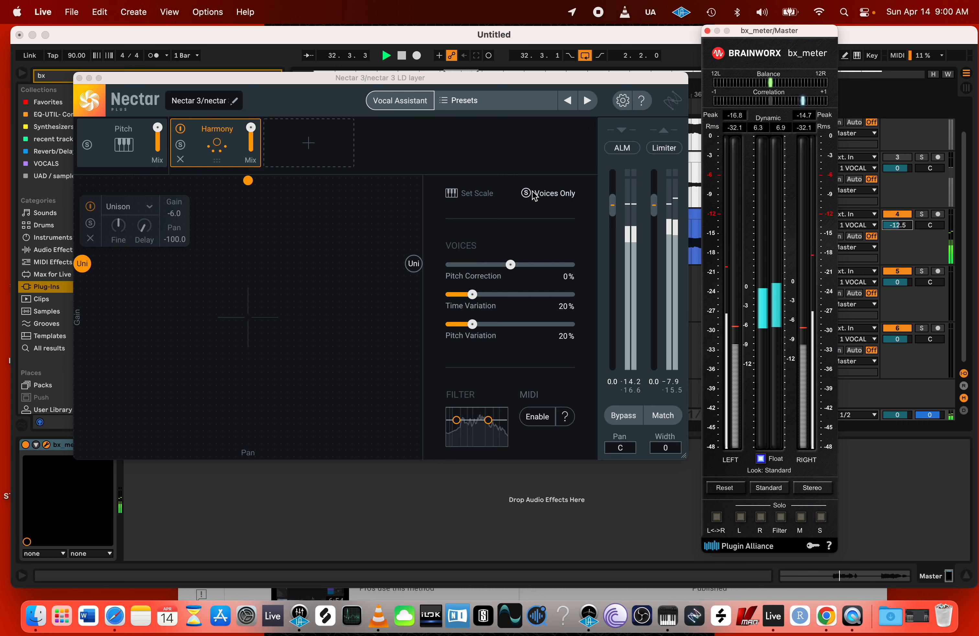
left_click(820, 521)
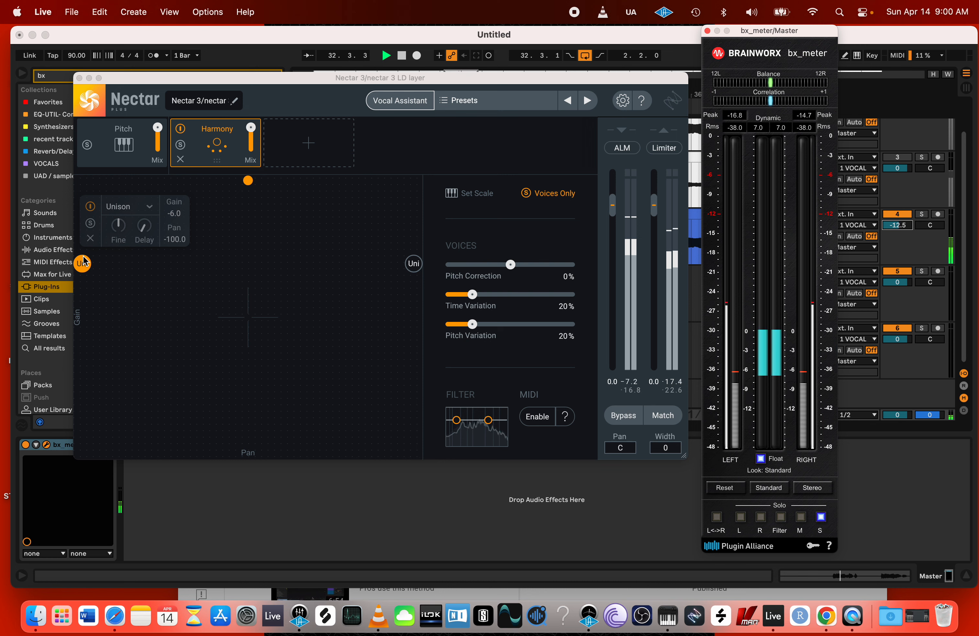
left_click(821, 518)
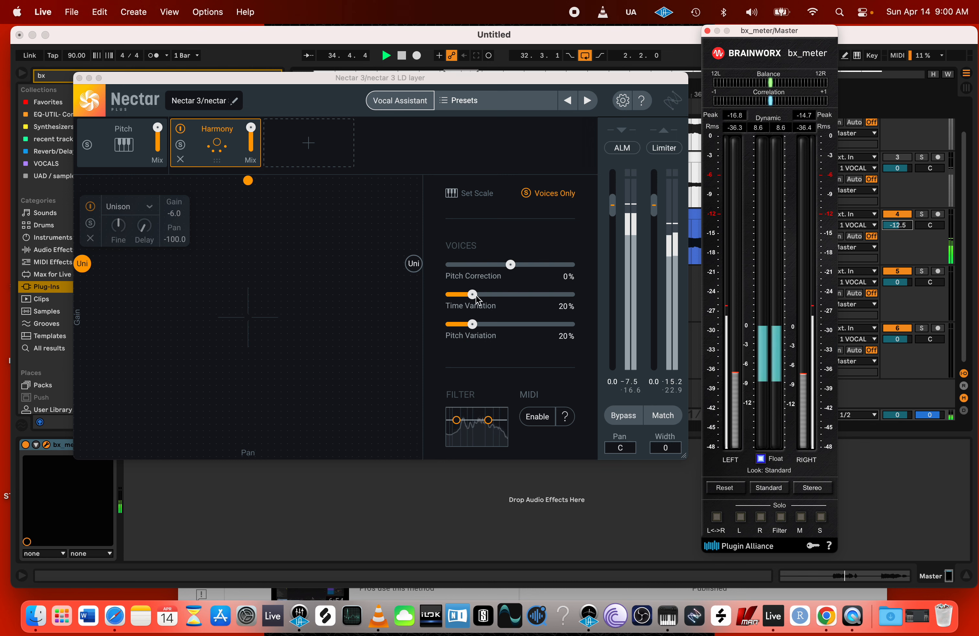
- Set Time Variation to 24% and Pitch Variation to 8% with Voices Only off, auditioning bx_meter's mid solo during playback
left_click_drag(476, 298, 370, 322)
left_click(545, 193)
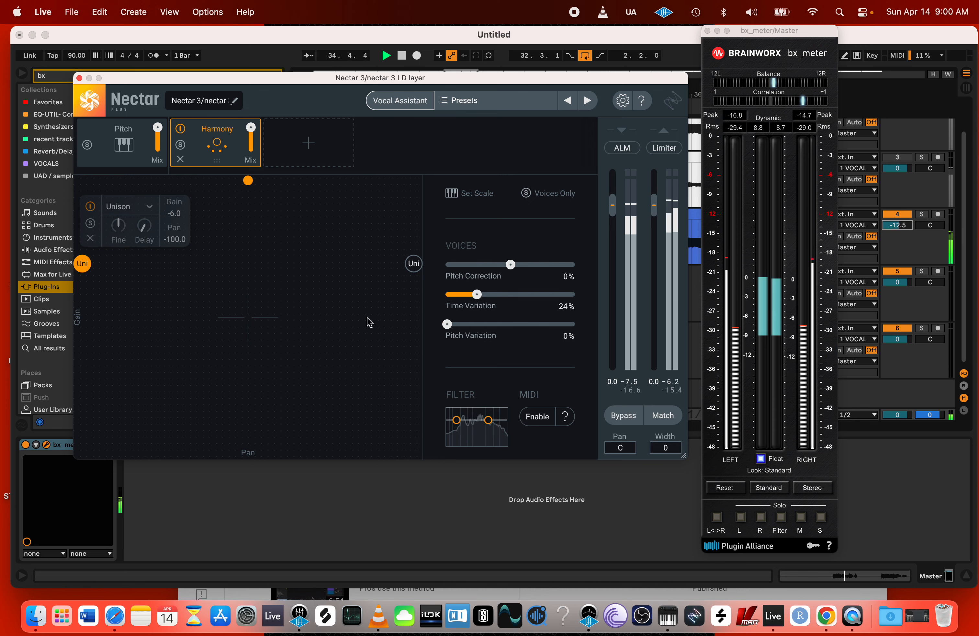
left_click_drag(448, 325, 457, 326)
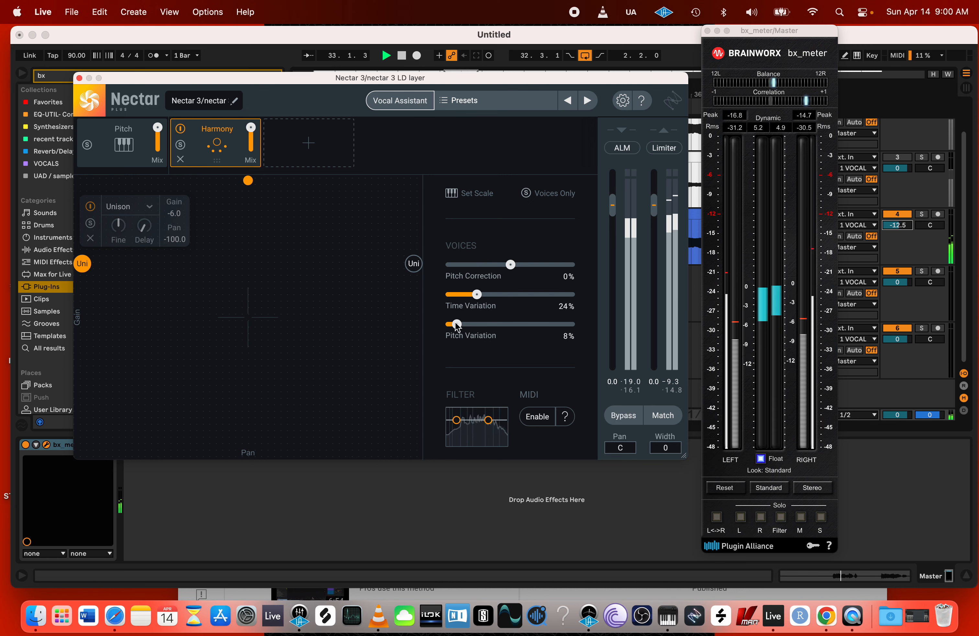
left_click(801, 520)
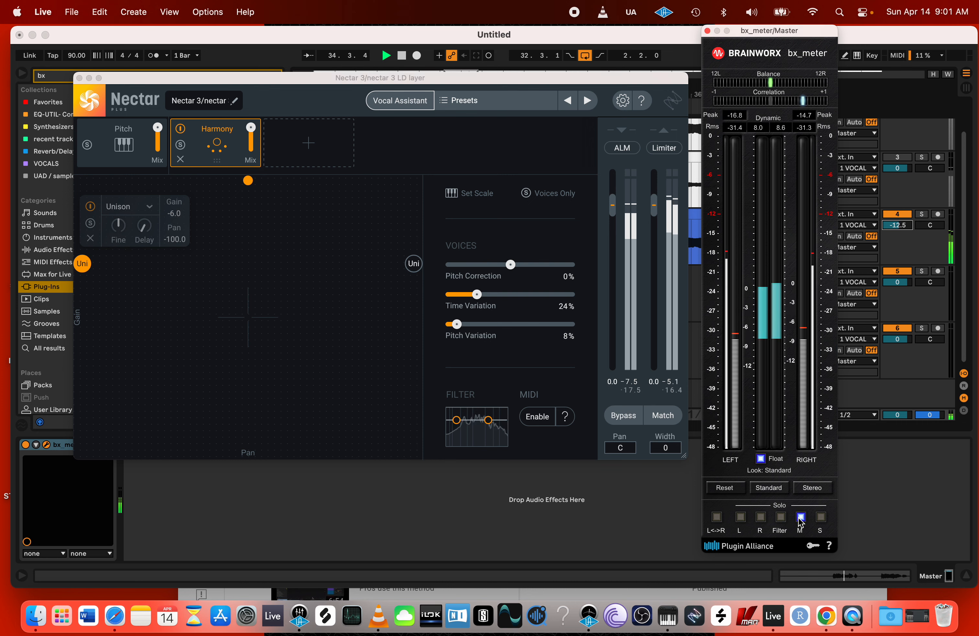
left_click(800, 520)
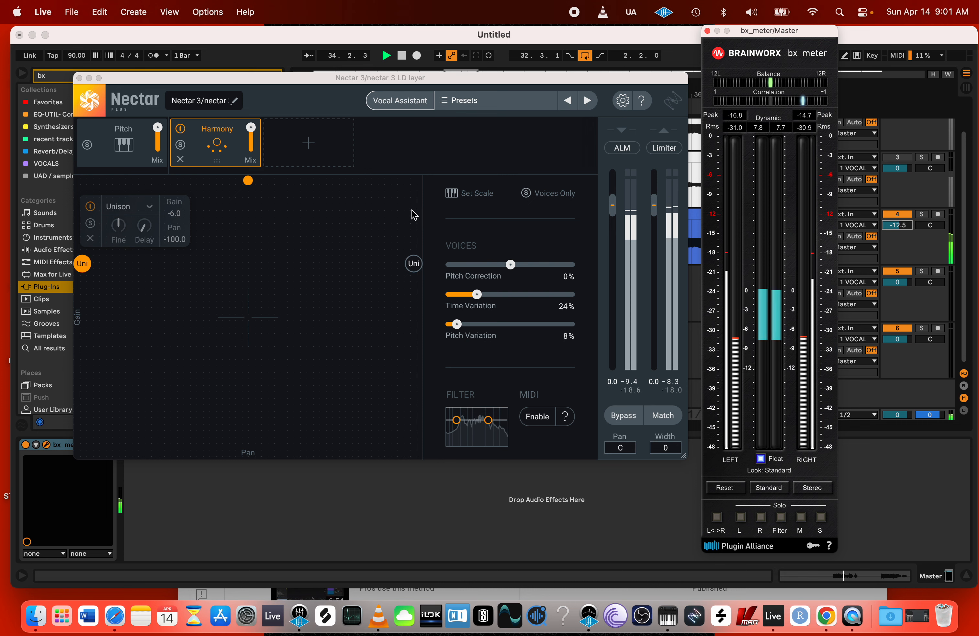
- Turn on Voices Only in the Harmony module and bring up the right-panned unison voice's settings, stopping and restarting playback
left_click(533, 193)
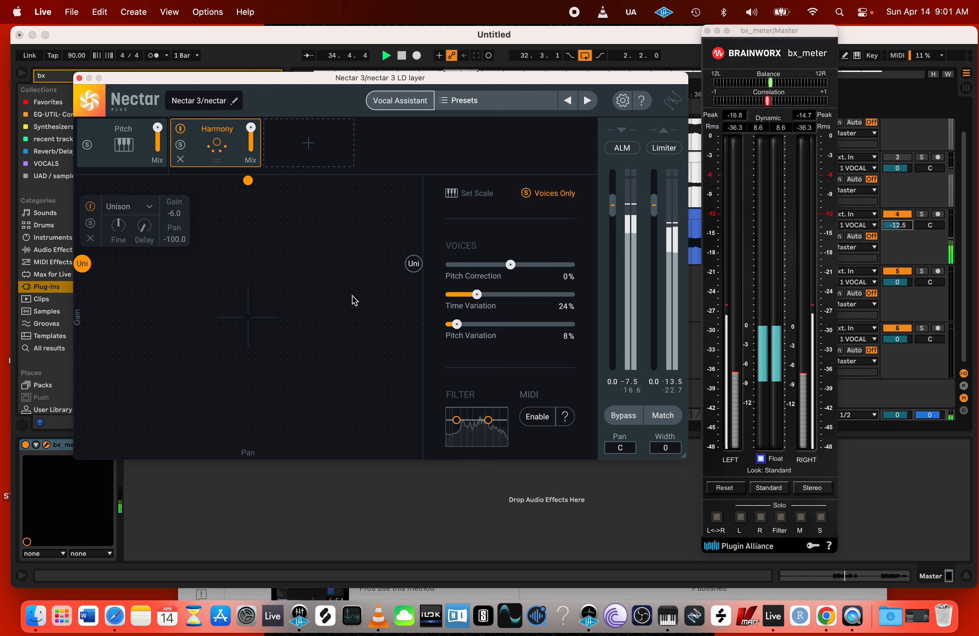
left_click(414, 265)
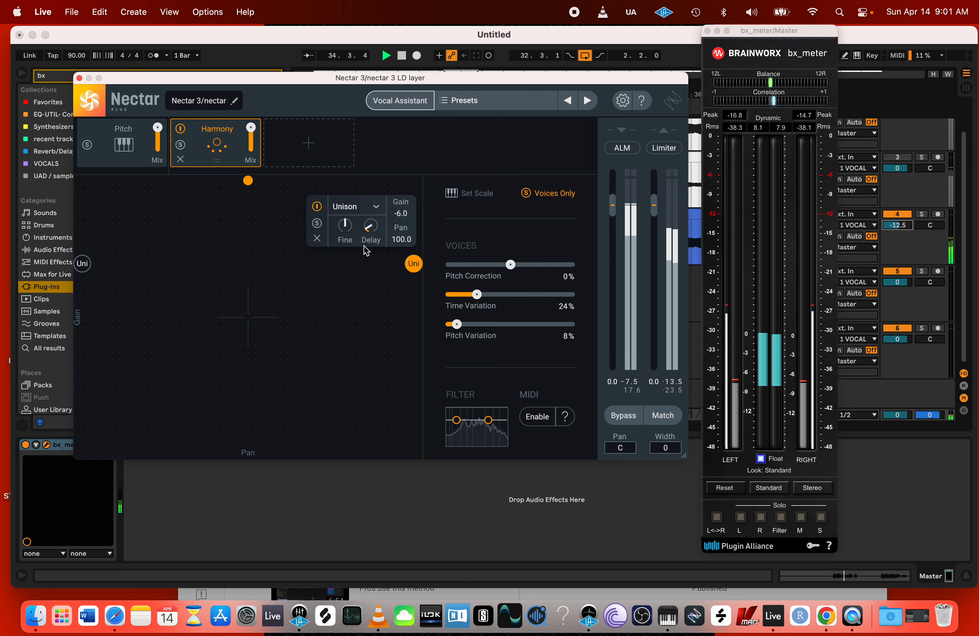
mouse_move(383, 235)
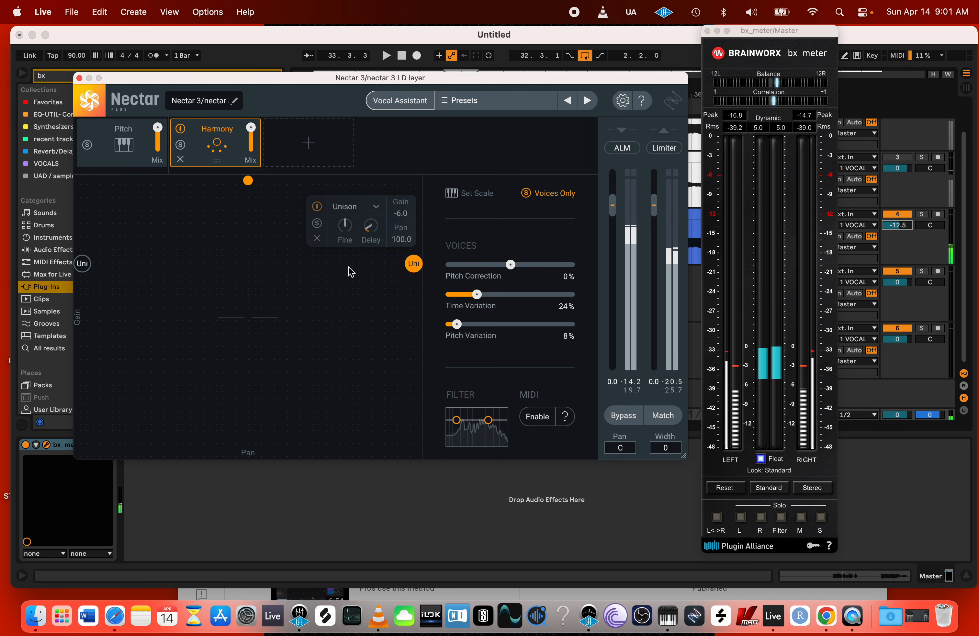
key("space")
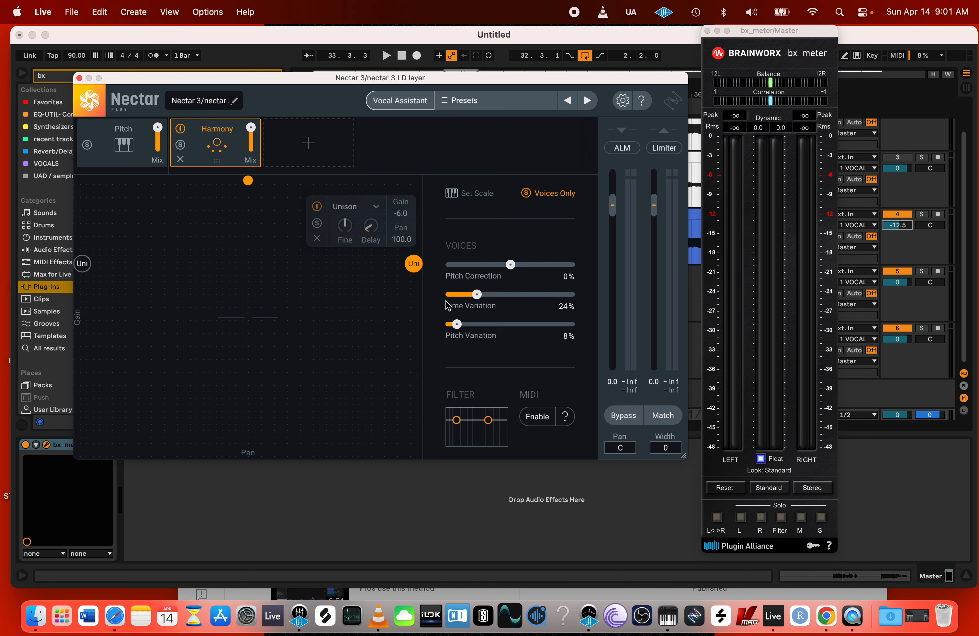
key("space")
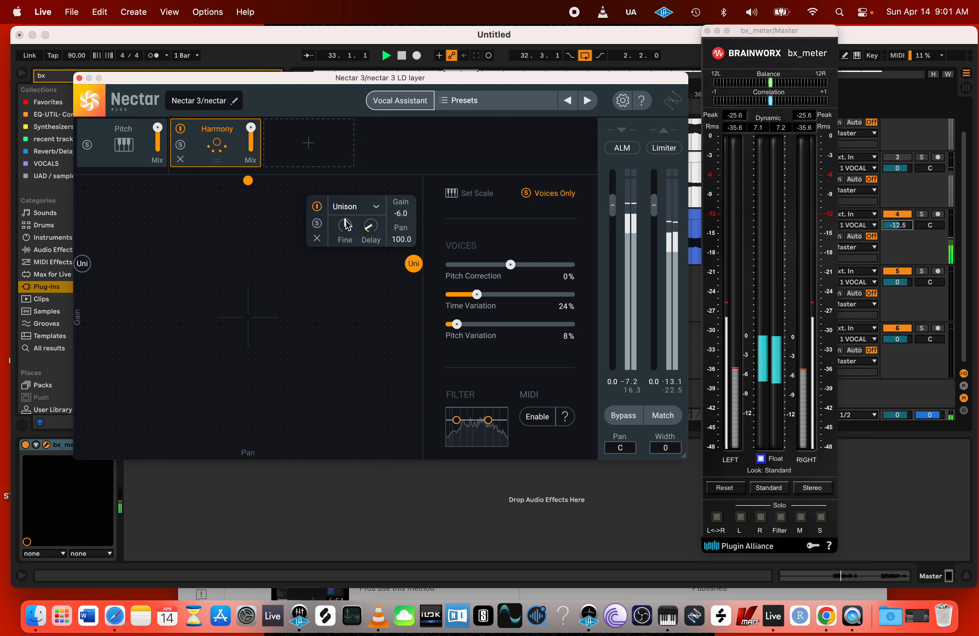
mouse_move(345, 229)
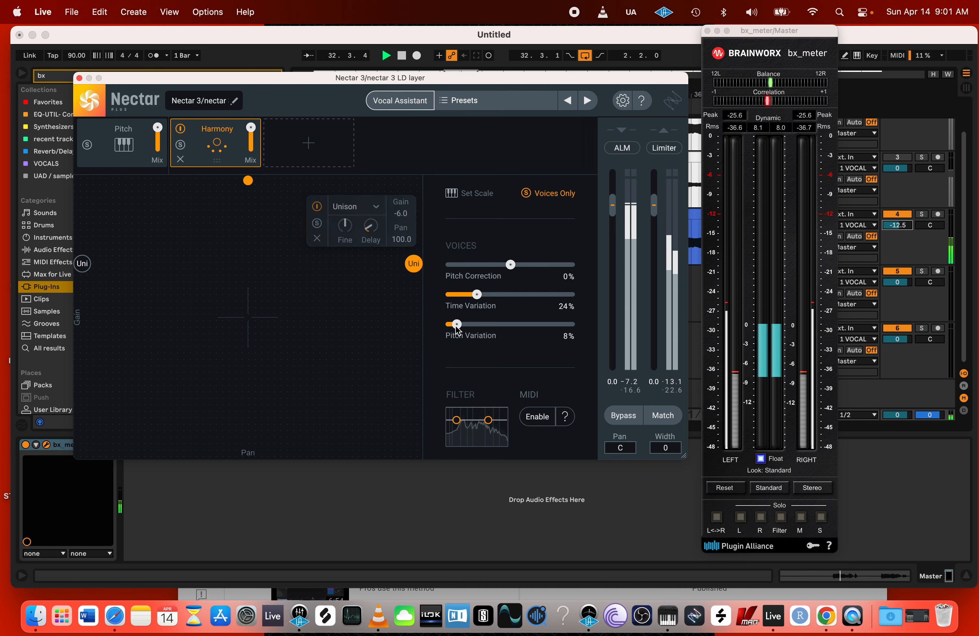
- Set the harmony voices' Pitch Variation to 11% and, after trying 73%, set Time Variation to 30%
left_click_drag(457, 326, 461, 325)
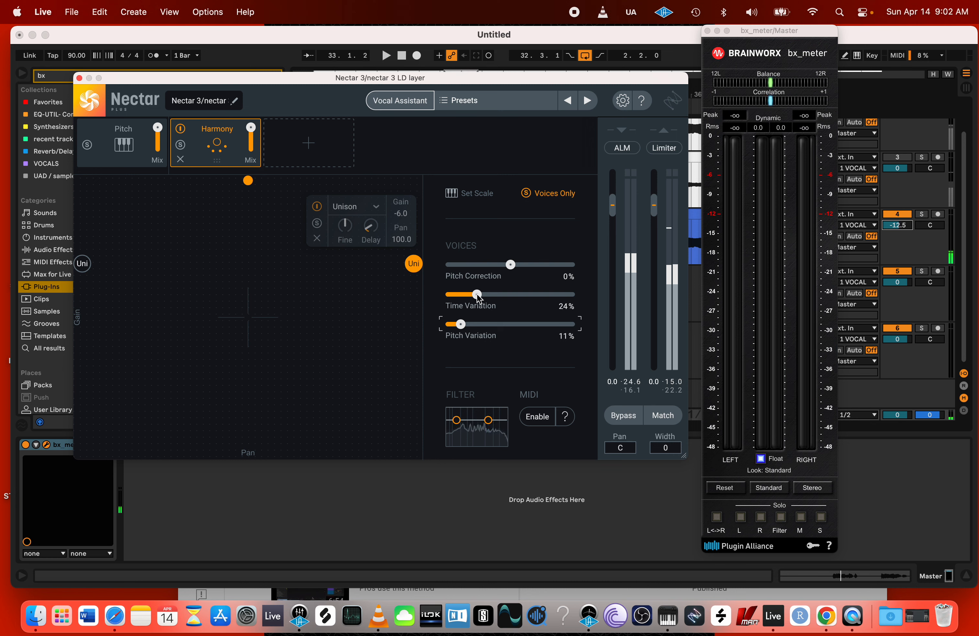
left_click_drag(478, 297, 540, 301)
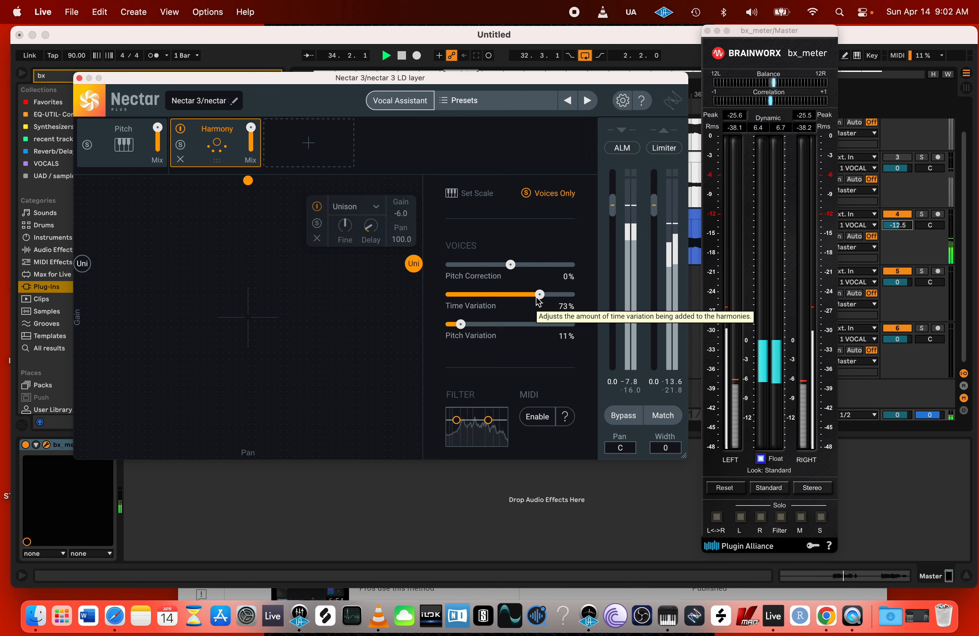
left_click_drag(538, 300, 484, 304)
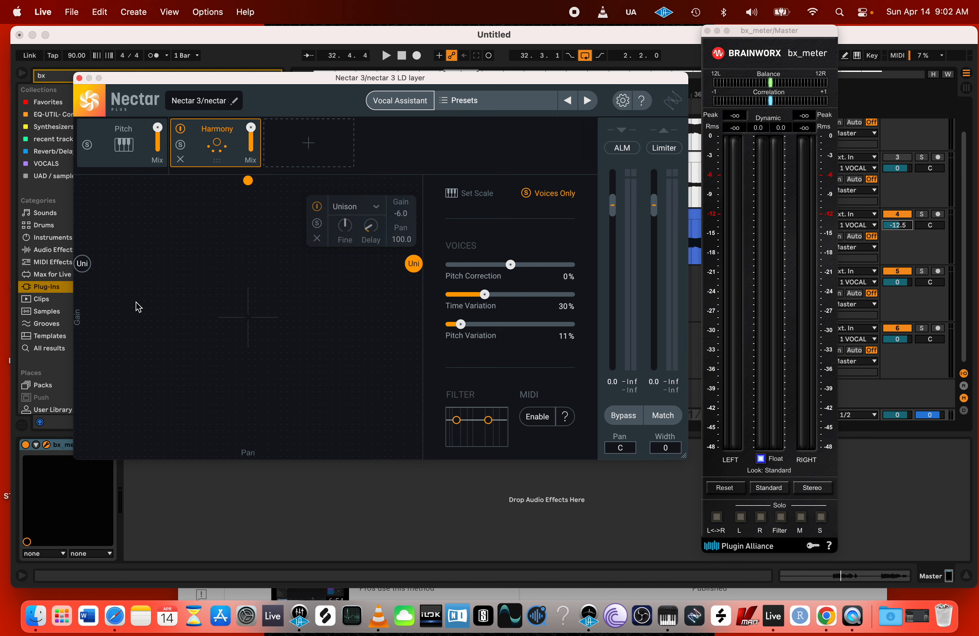
- Close the Nectar 3 and bx_meter windows and rename the nectar 3 LD layer track as "nectar 3 LD layer DLBLS 1"
left_click(79, 78)
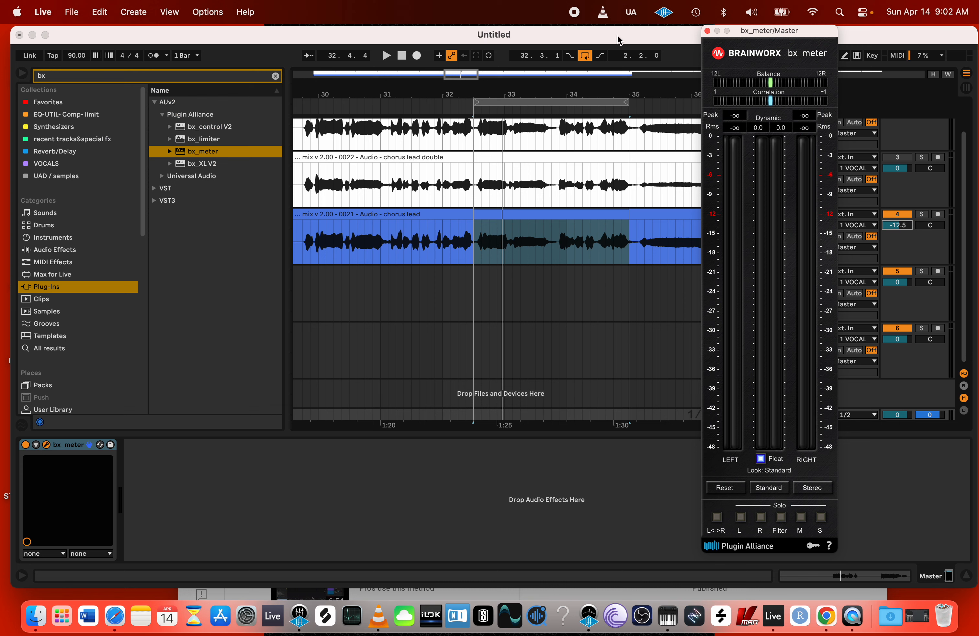
left_click(707, 31)
left_click(763, 231)
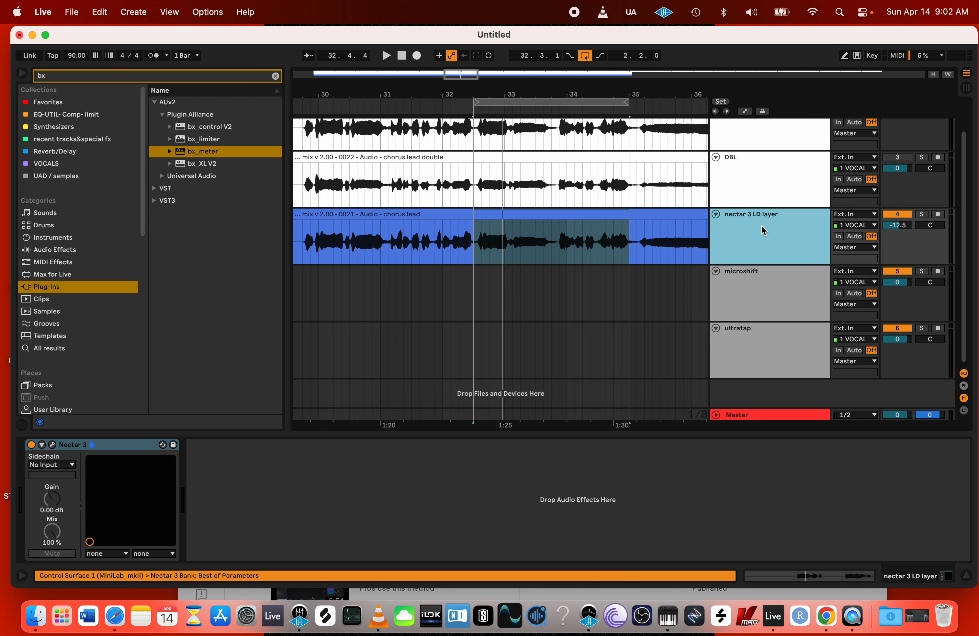
key("super+r")
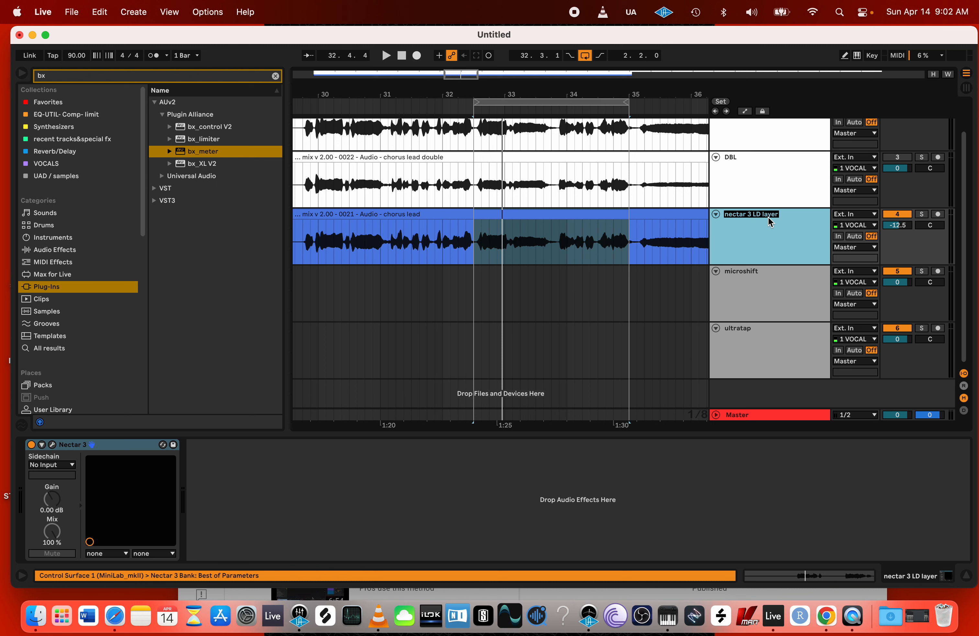
left_click(780, 217)
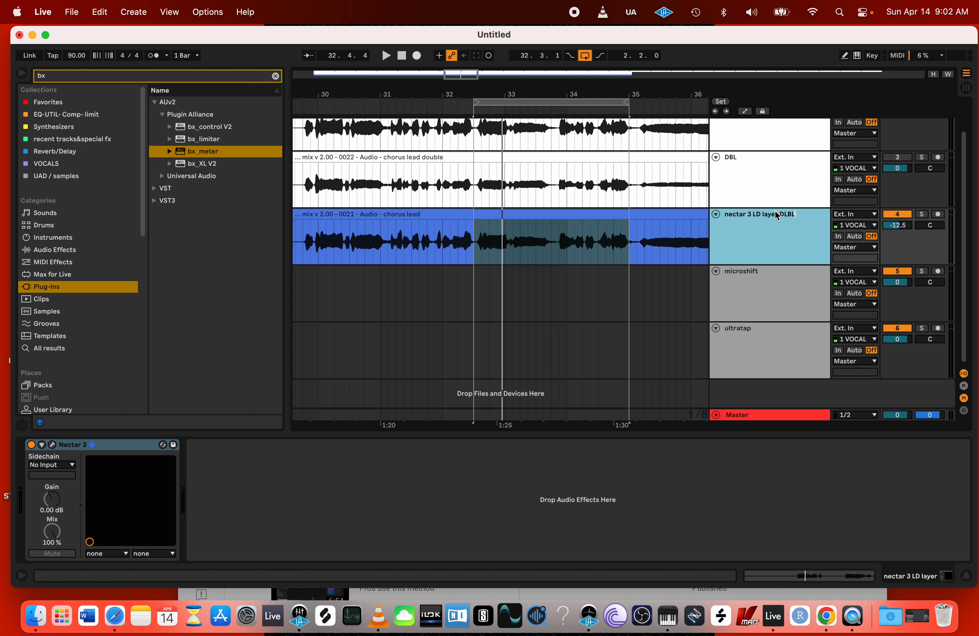
key("Return")
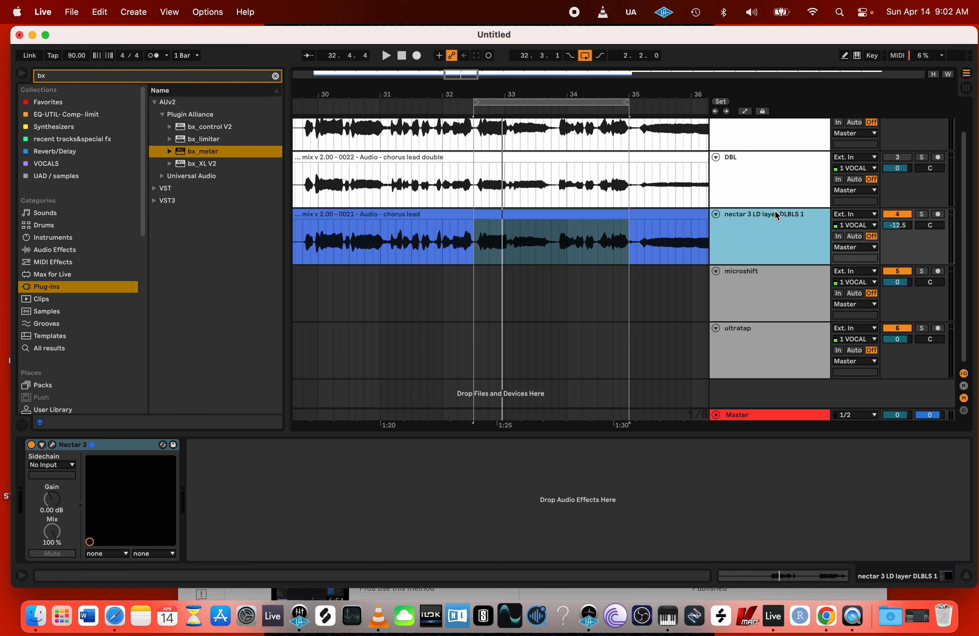
- Duplicate the DLBLS 1 track and rename the copy "nectar 3 LD layer DLBLS 2"
right_click(775, 211)
left_click(740, 228)
key("super+d")
key("super+r")
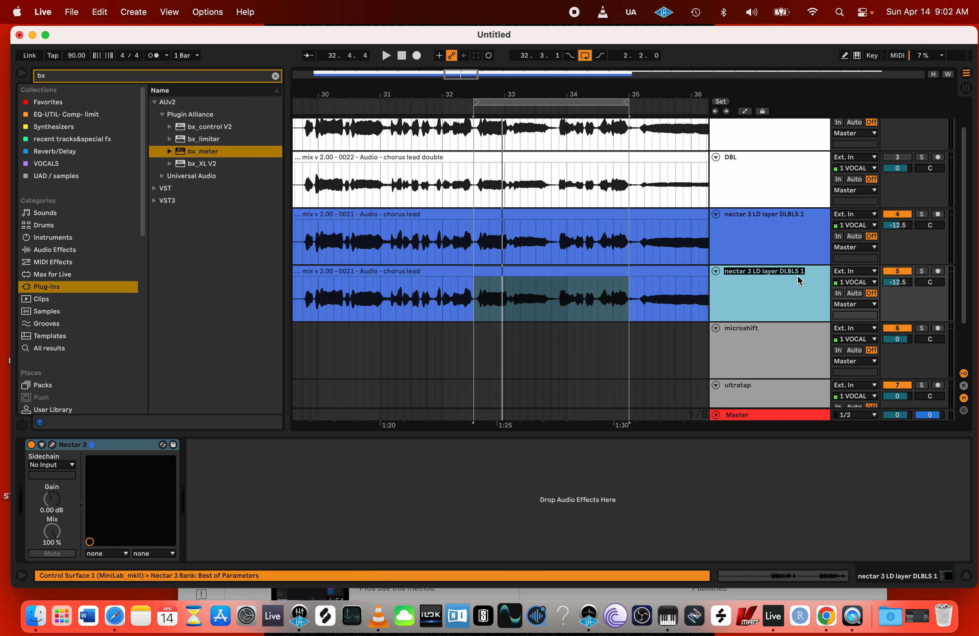
key("Return")
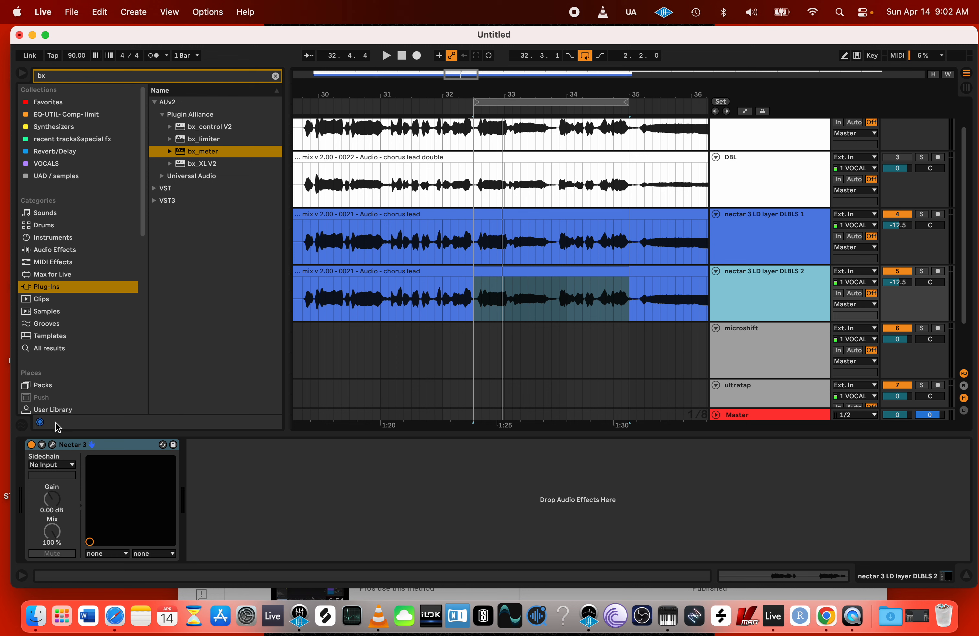
- Solo the DLBLS 2 track, colour it purple and assign the track colour to its clips
left_click(922, 271)
right_click(781, 291)
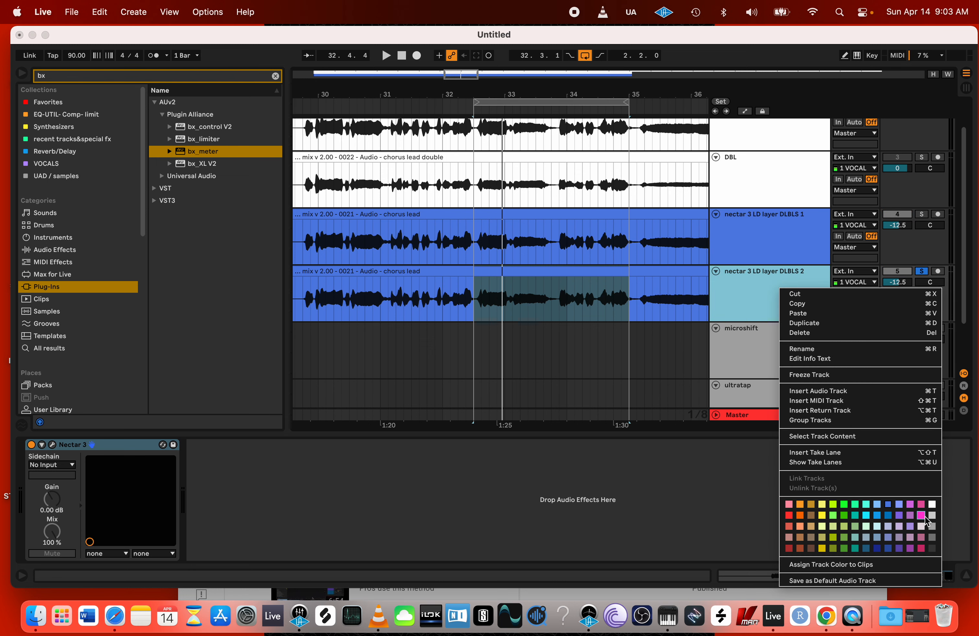
left_click(898, 548)
right_click(767, 295)
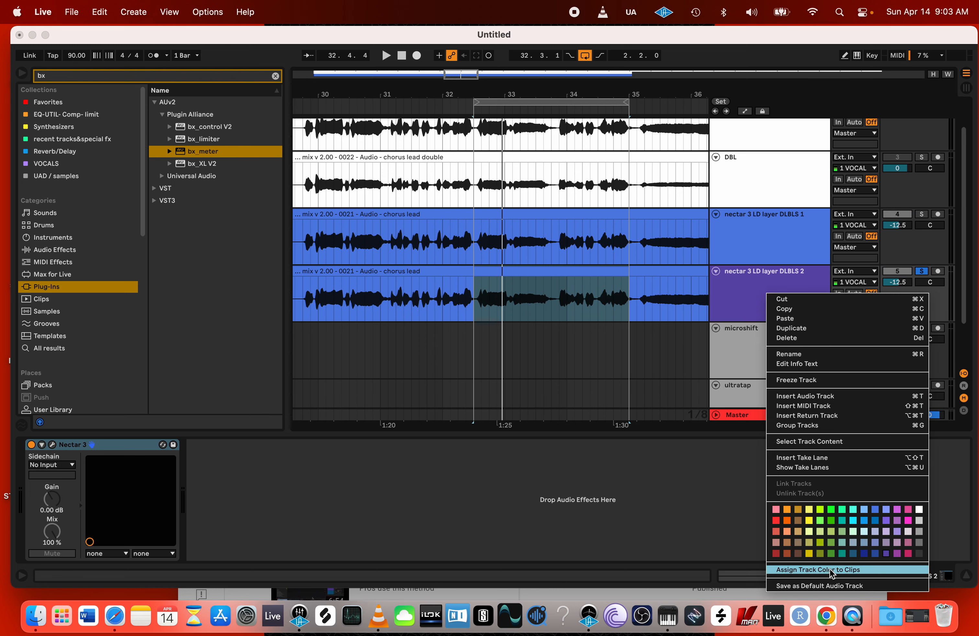
left_click(795, 569)
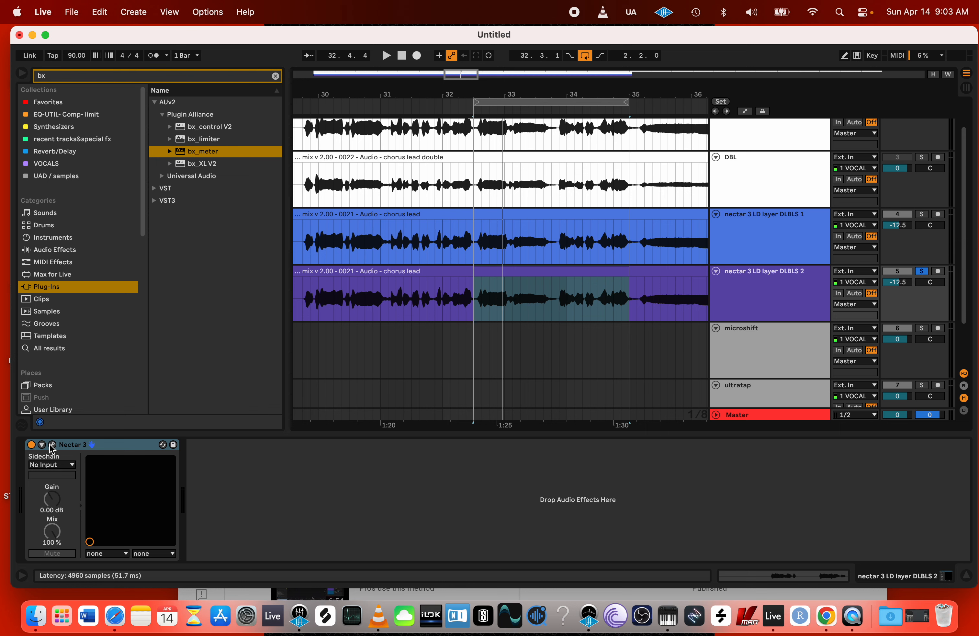
- Open Nectar 3 on the DLBLS 2 track to view its Harmony settings, and close its window
left_click(775, 268)
left_click(771, 284)
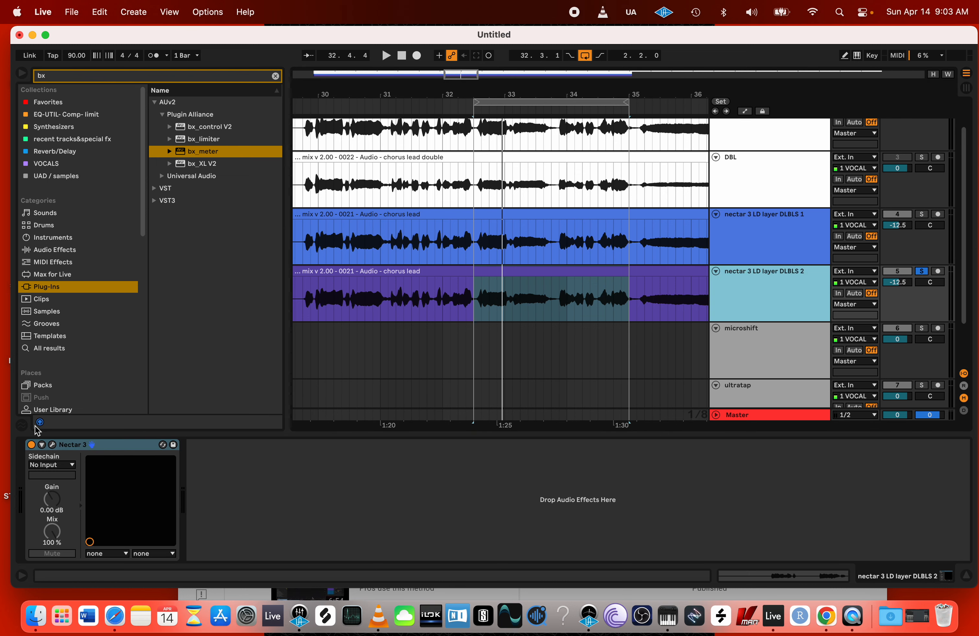
left_click(52, 444)
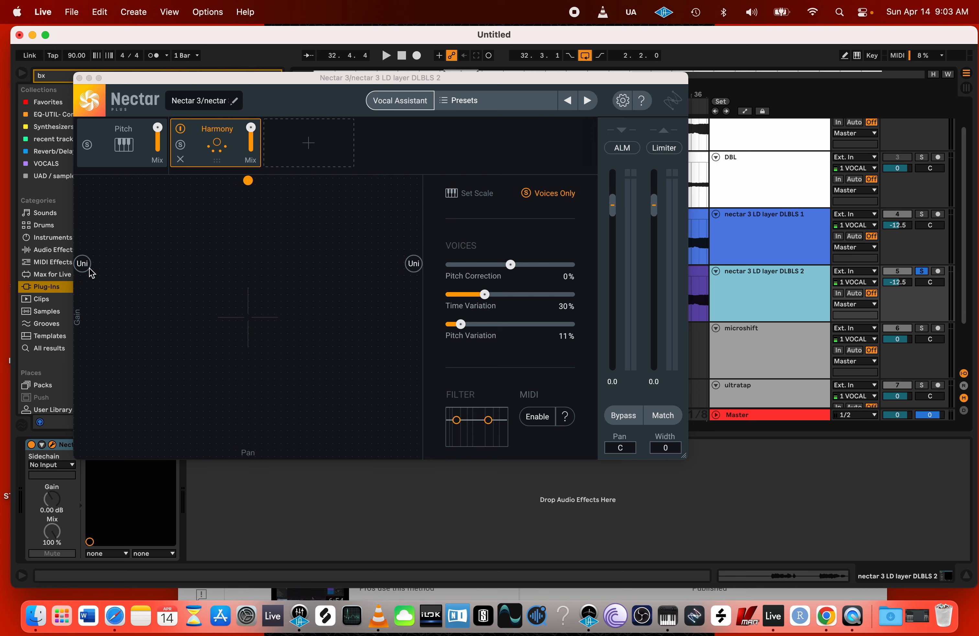
left_click(79, 78)
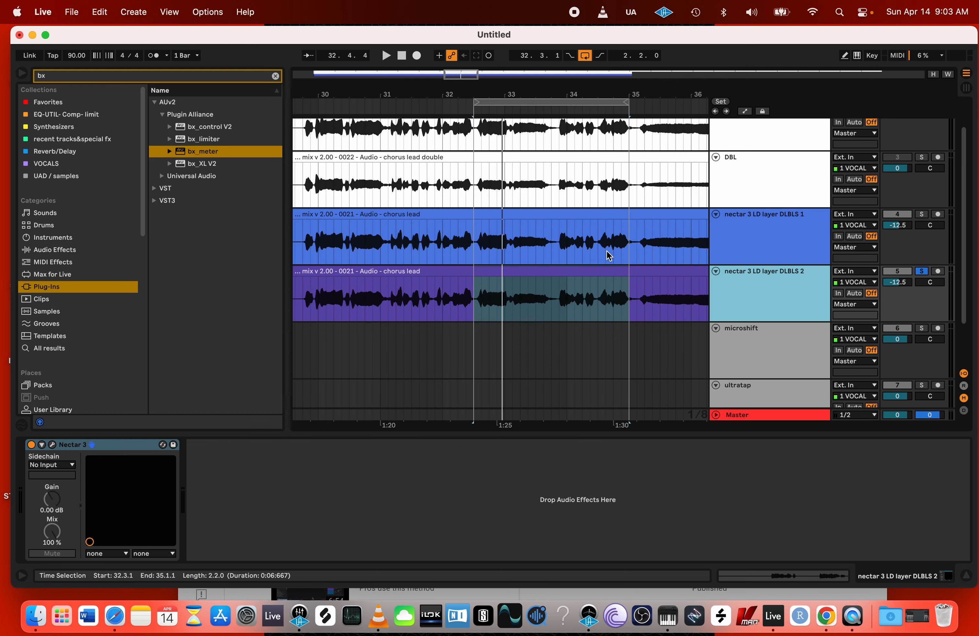
- Solo only the DLBLS 1 track, open its Nectar 3 away from the track headers and select the left-panned unison voice
left_click(928, 215)
left_click(922, 271)
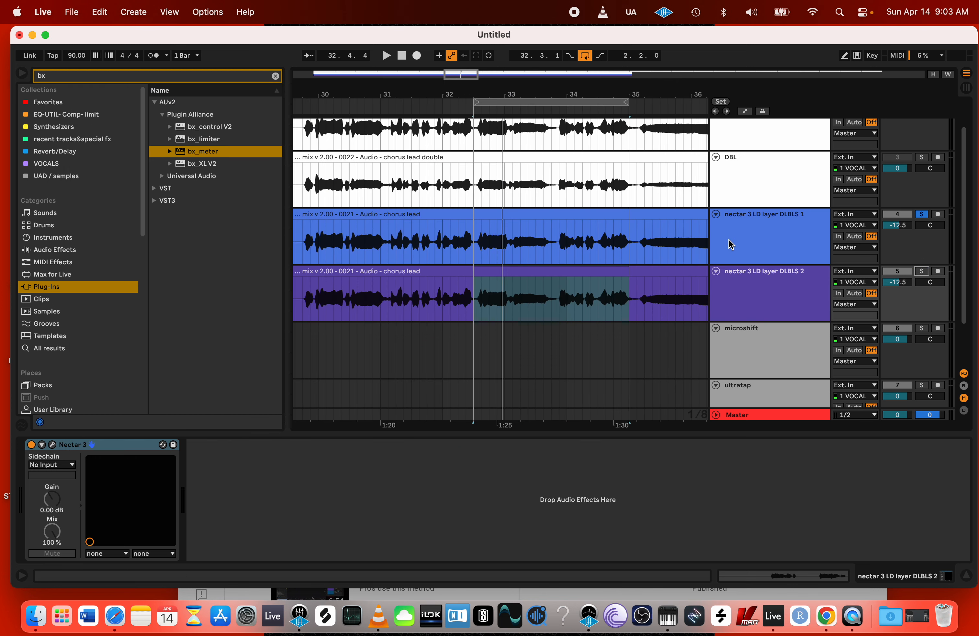
left_click(737, 236)
left_click(52, 444)
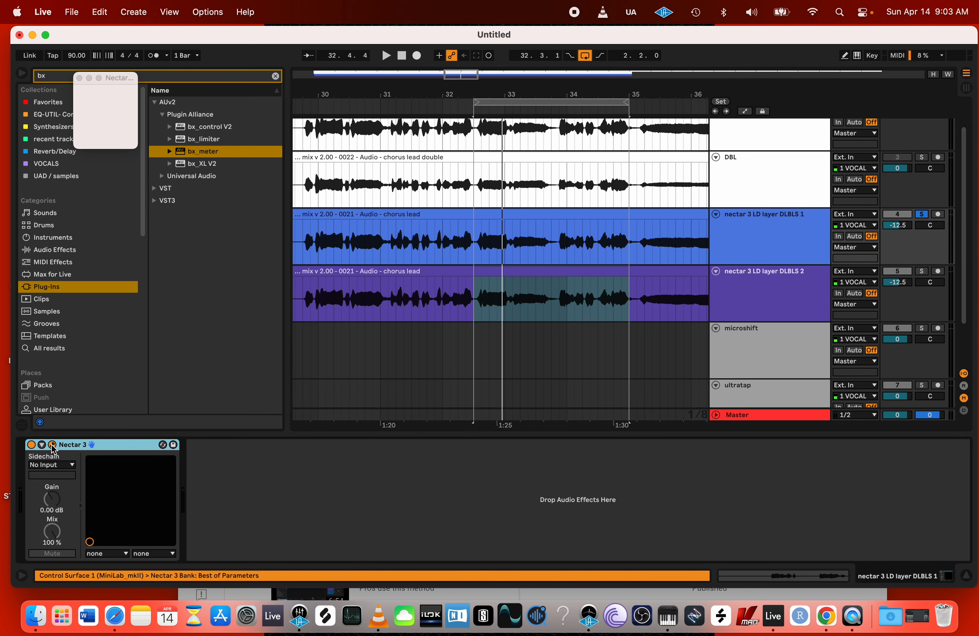
left_click_drag(518, 76, 650, 109)
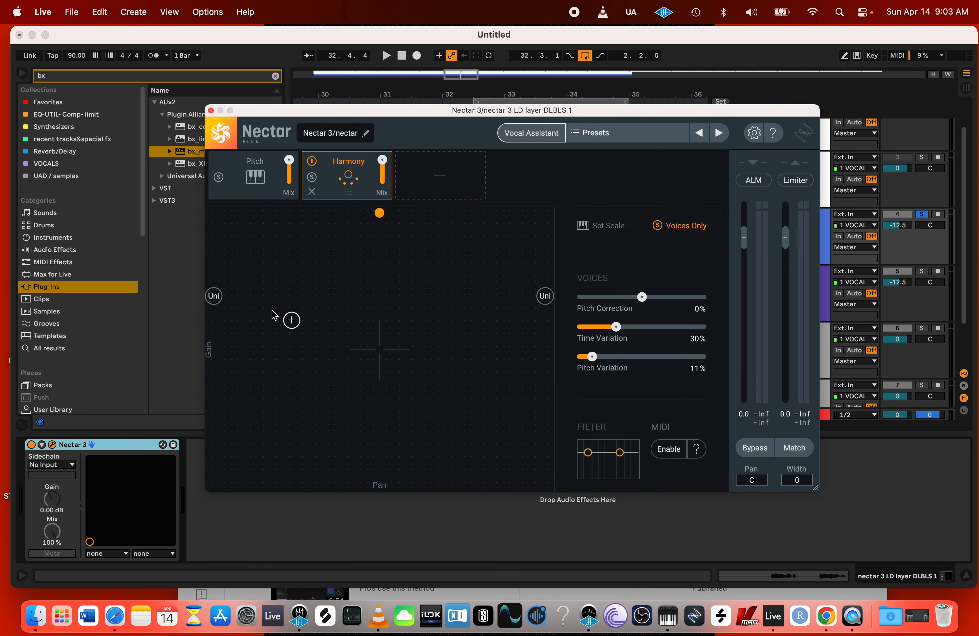
left_click(214, 295)
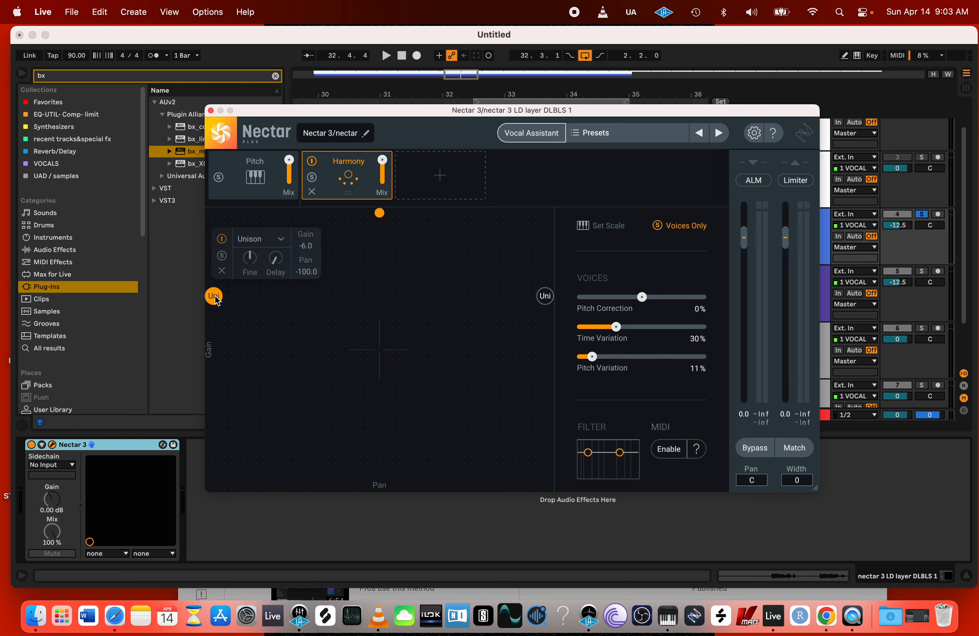
- Set the pan of the left unison voice to -70 in the DLBLS 1 harmony
double_click(306, 275)
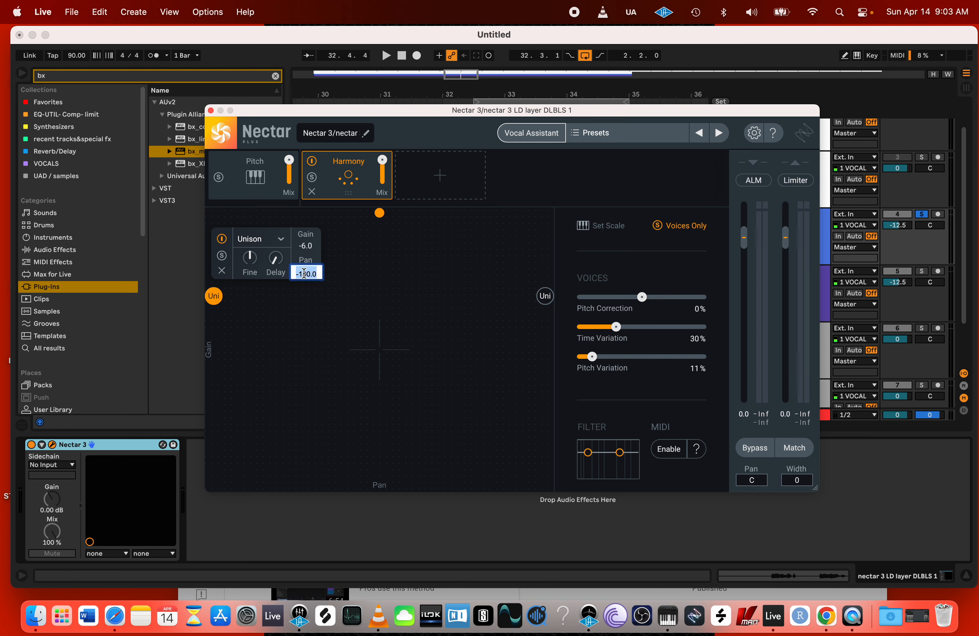
left_click(298, 275)
type("75.")
type("0")
key("Return")
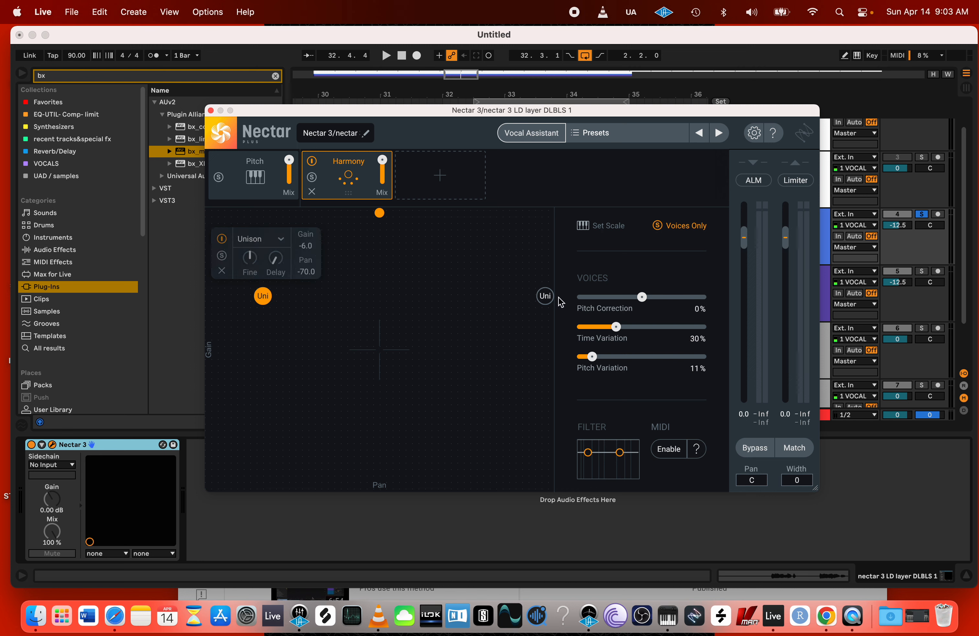
- Select the right unison voice of the DLBLS 1 harmony and set its pan to 70
left_click_drag(545, 295, 537, 299)
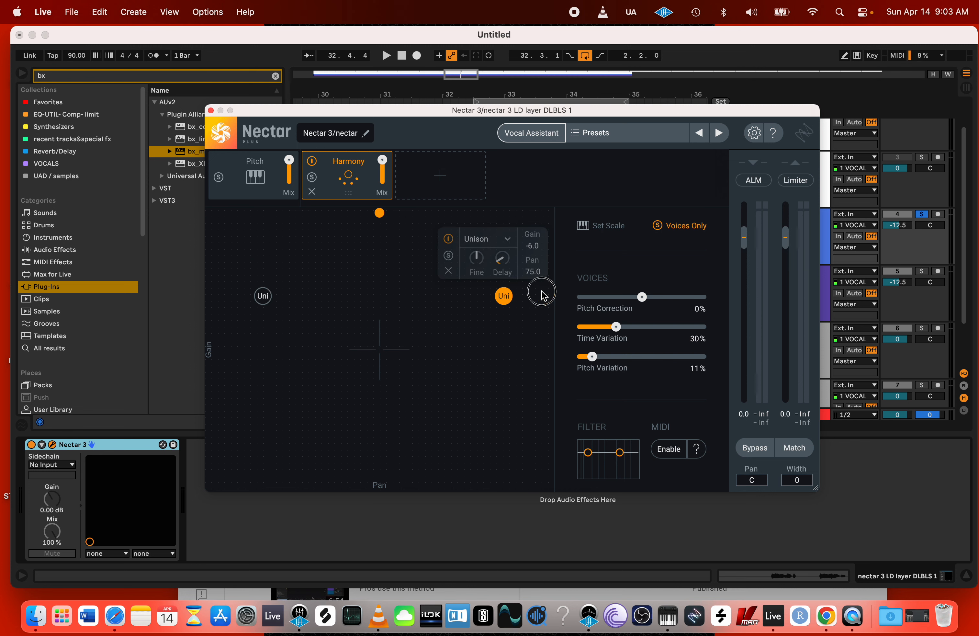
double_click(532, 273)
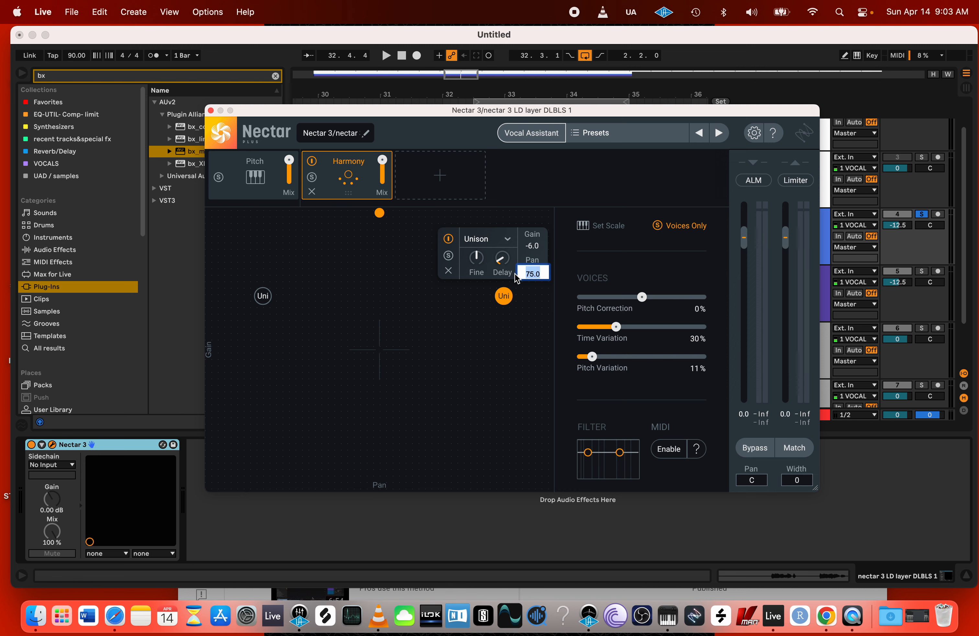
type("70")
key("Return")
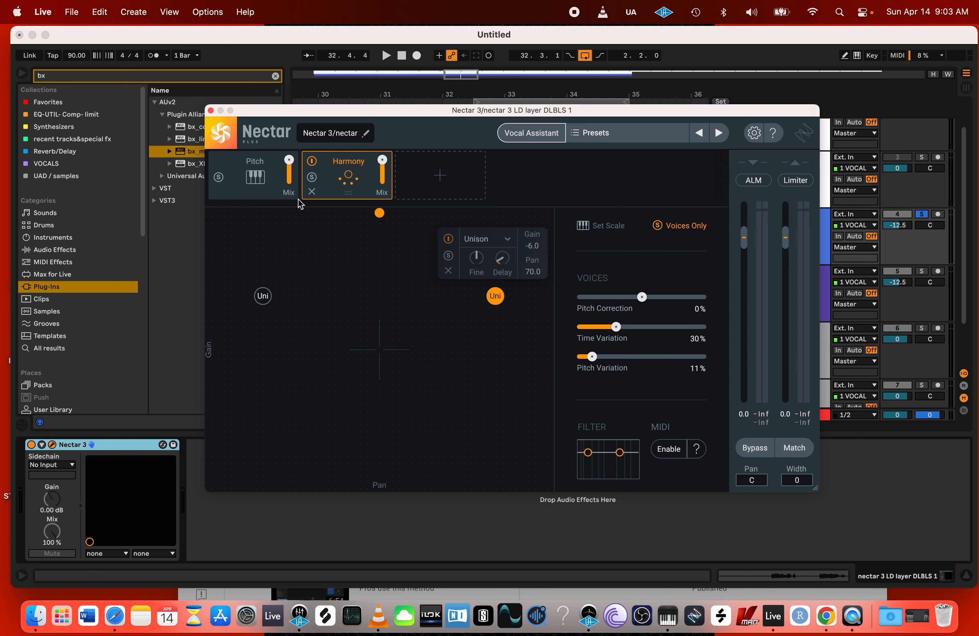
- Play the loop on DLBLS 1, turn off Voices Only to audition the full signal, stop playback and close Nectar 3
left_click(324, 314)
key("space")
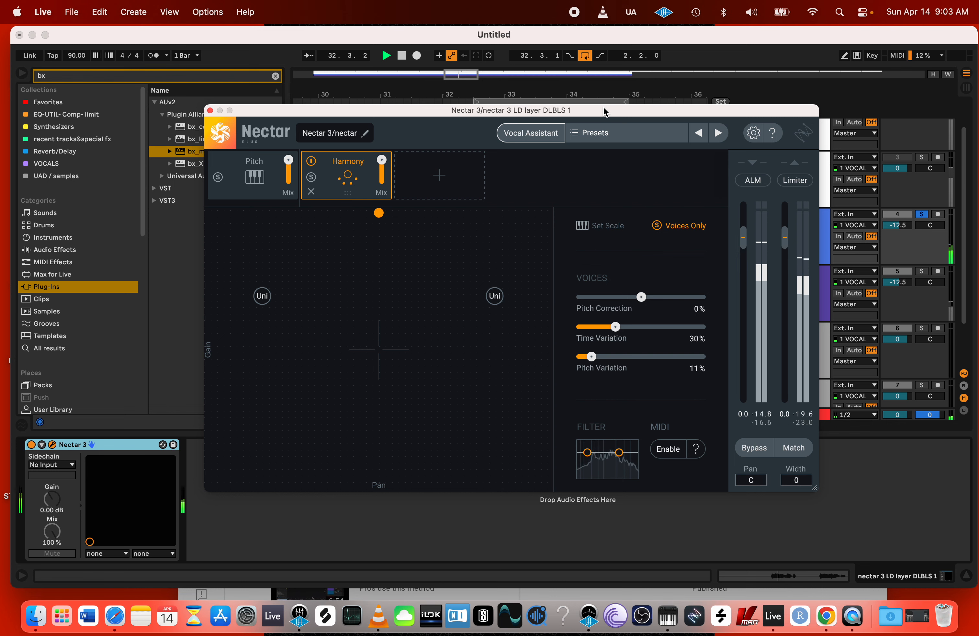
left_click_drag(604, 108, 557, 144)
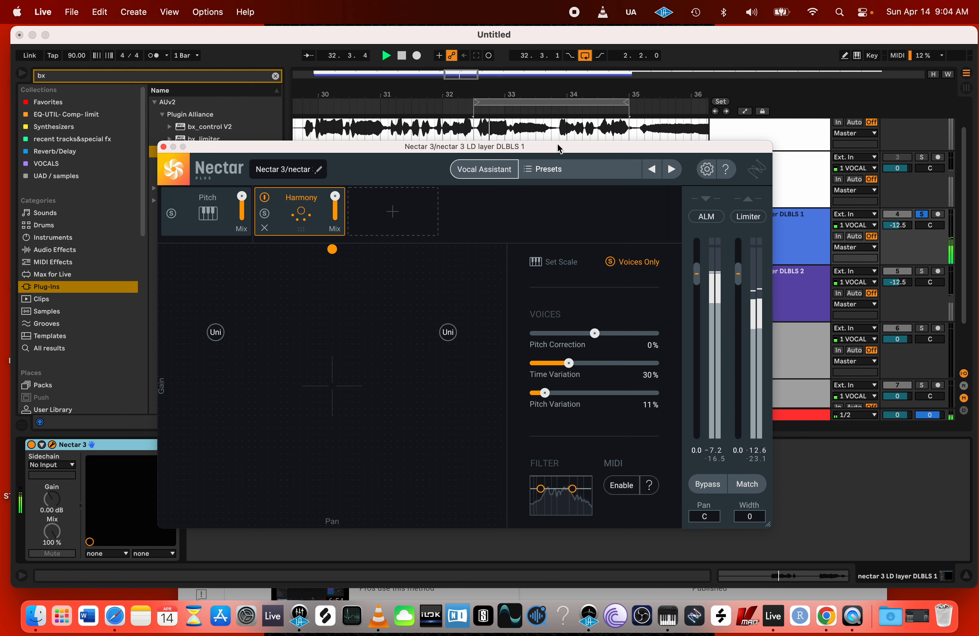
left_click(623, 266)
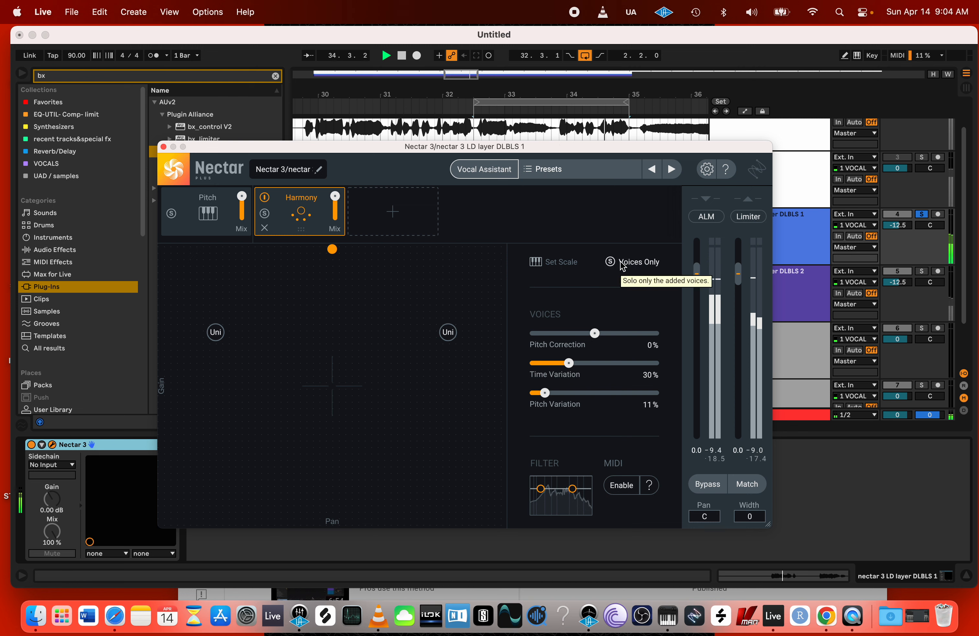
key("space")
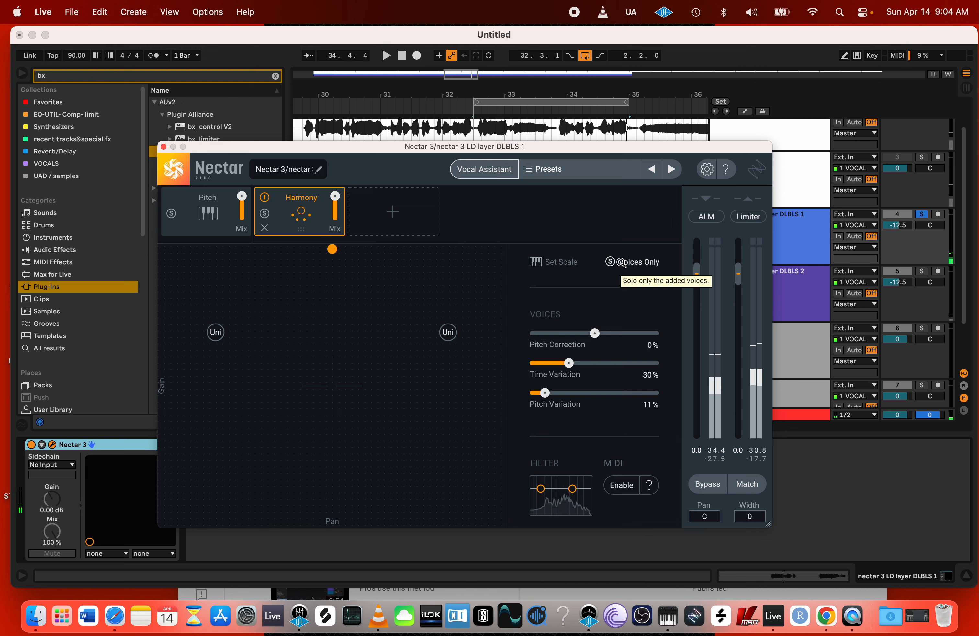
left_click(163, 148)
- Rename the DLBLS 1 track "nectar 3 LD layer DLBLS 1 70"
left_click(797, 237)
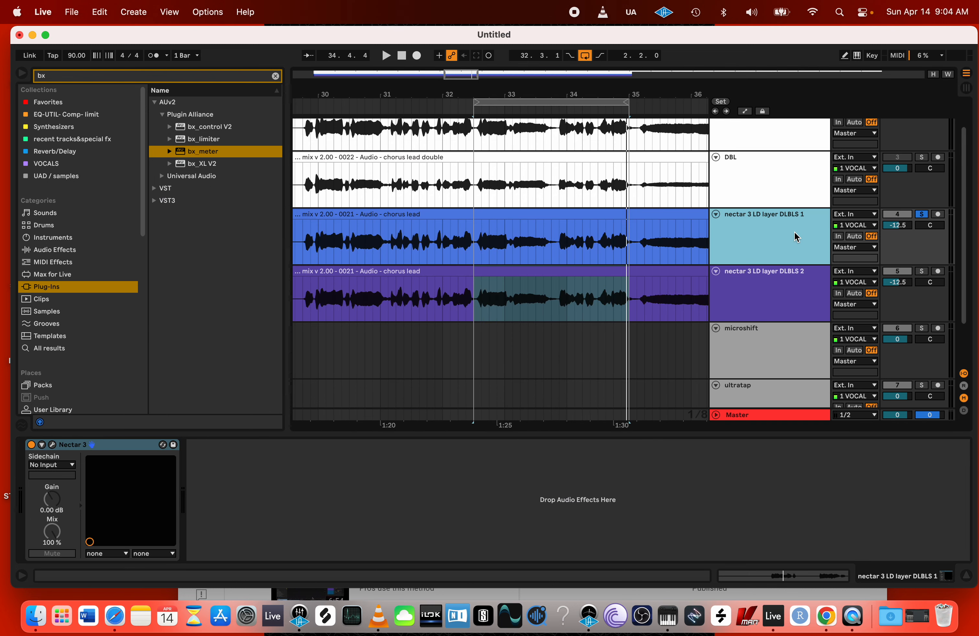
key("super+r")
left_click(811, 215)
type("70")
key("Return")
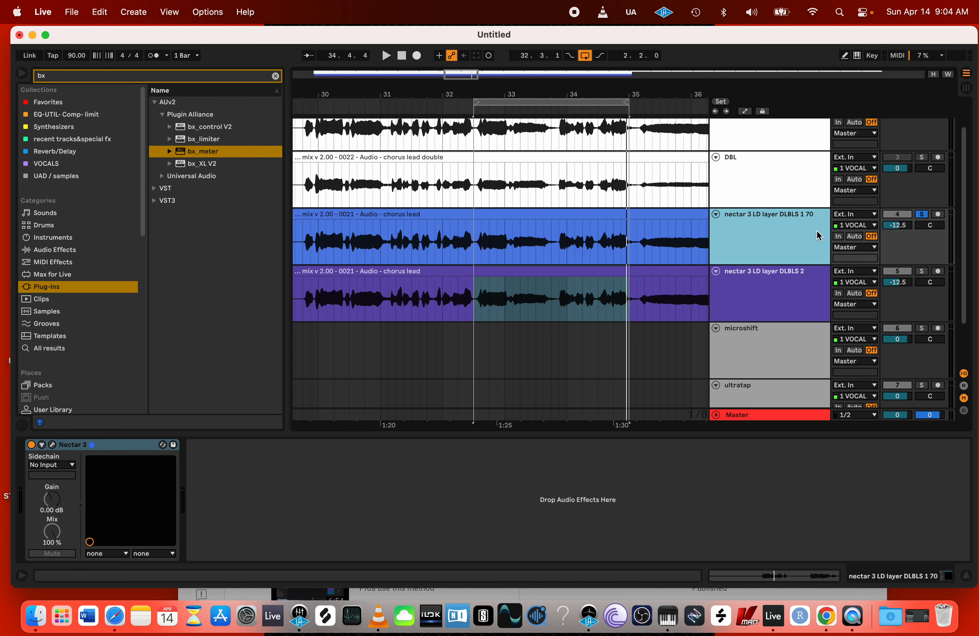
- Rename the DLBLS 2 track "nectar 3 LD layer DLBLS 2 100"
left_click(783, 299)
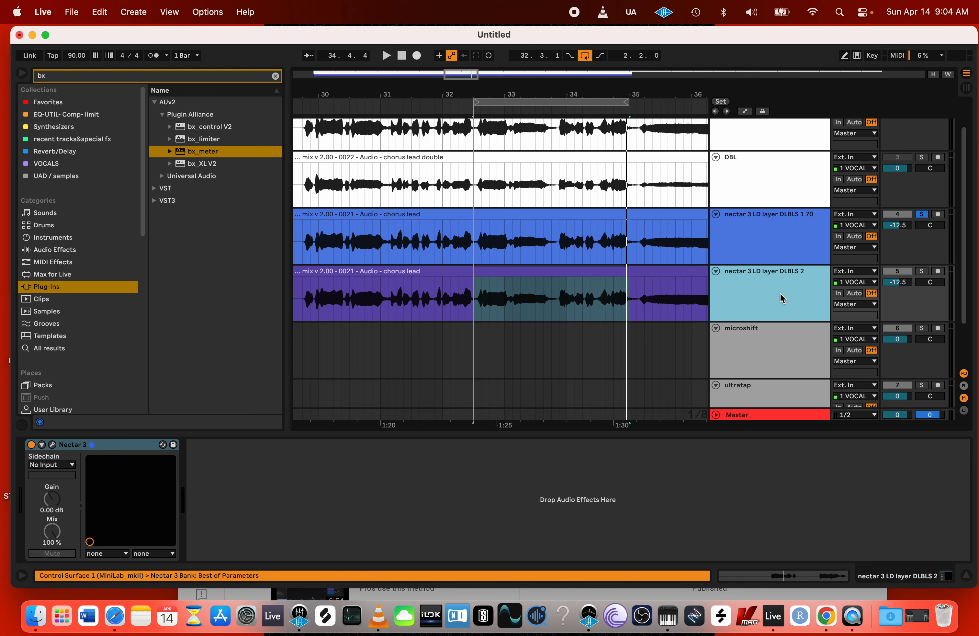
key("super+r")
left_click(810, 271)
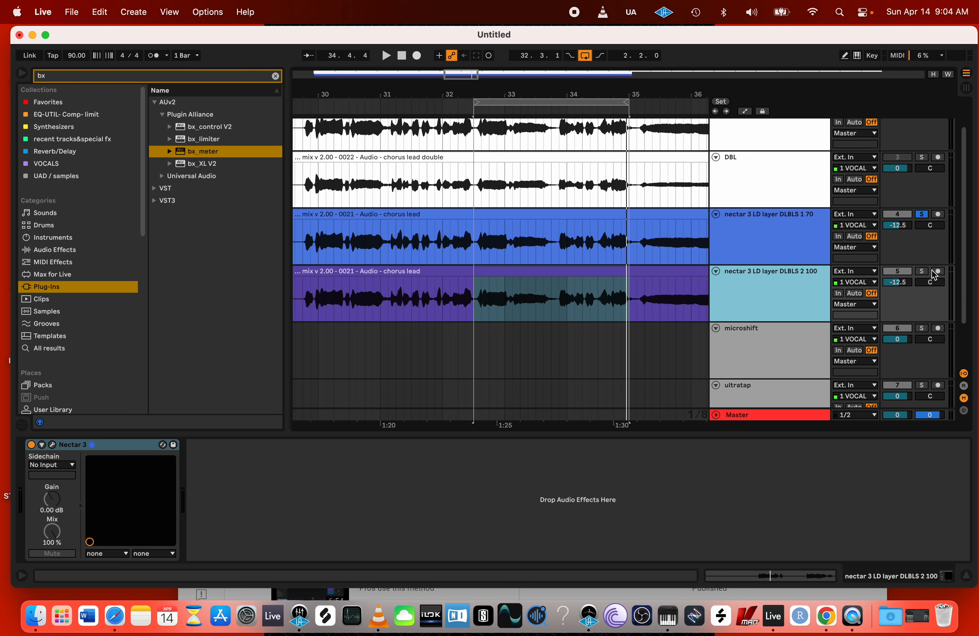
- Solo only the DLBLS 2 100 track, open its Nectar 3 to review the voice variation settings, and close the window
left_click(922, 271)
left_click(922, 215)
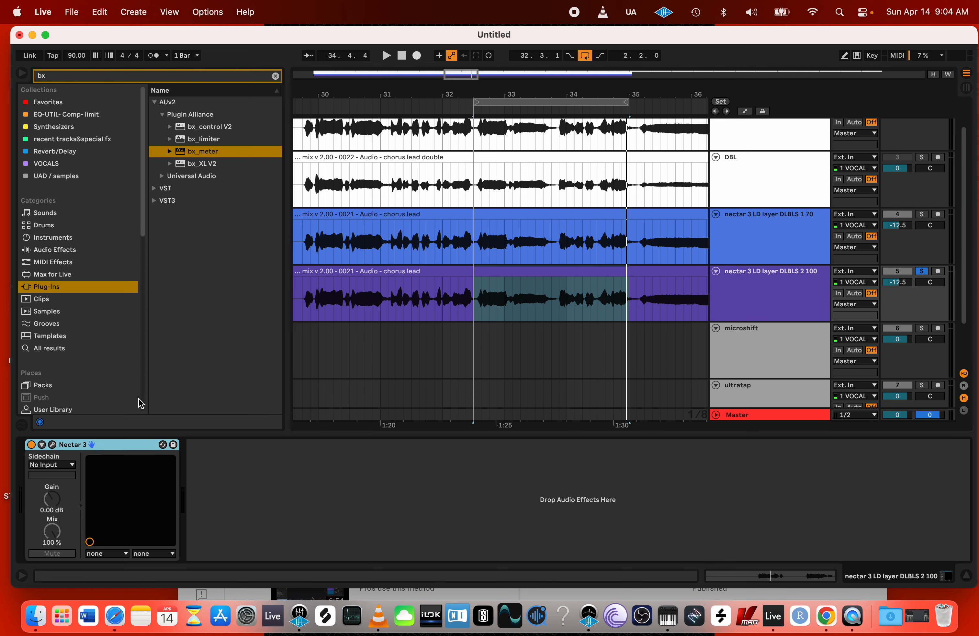
left_click(52, 445)
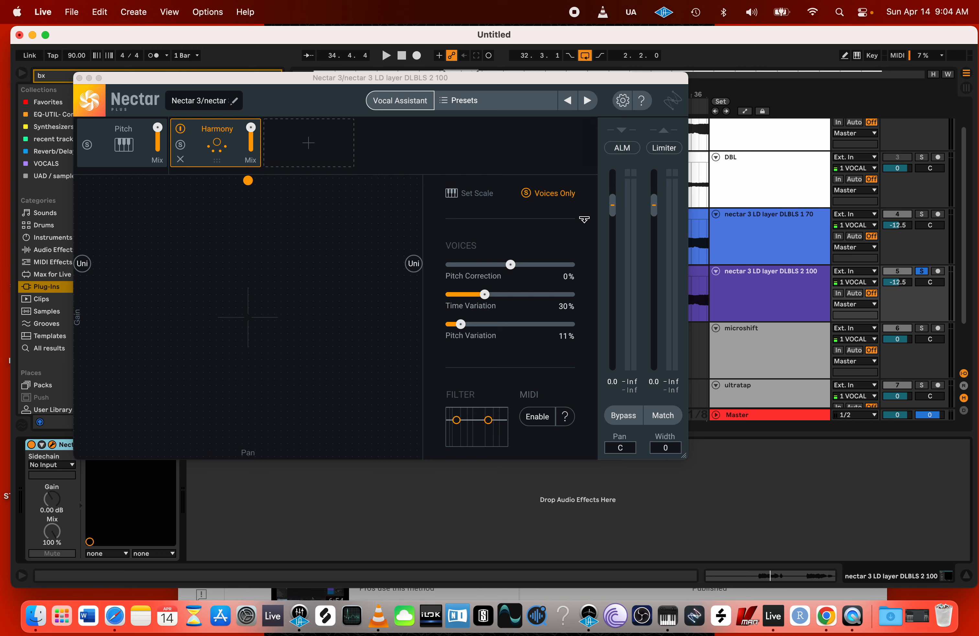
left_click(812, 230)
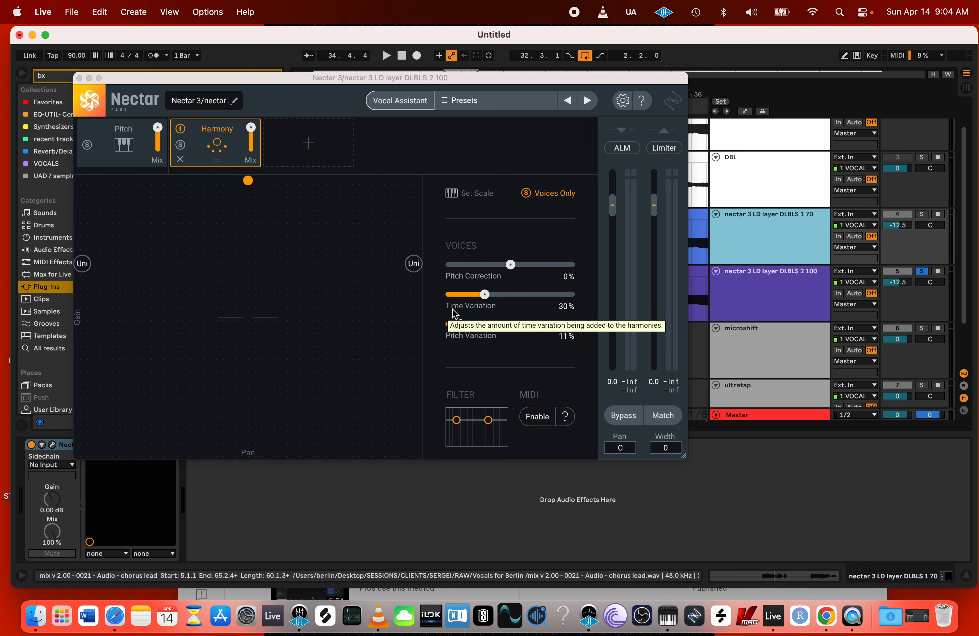
left_click(79, 77)
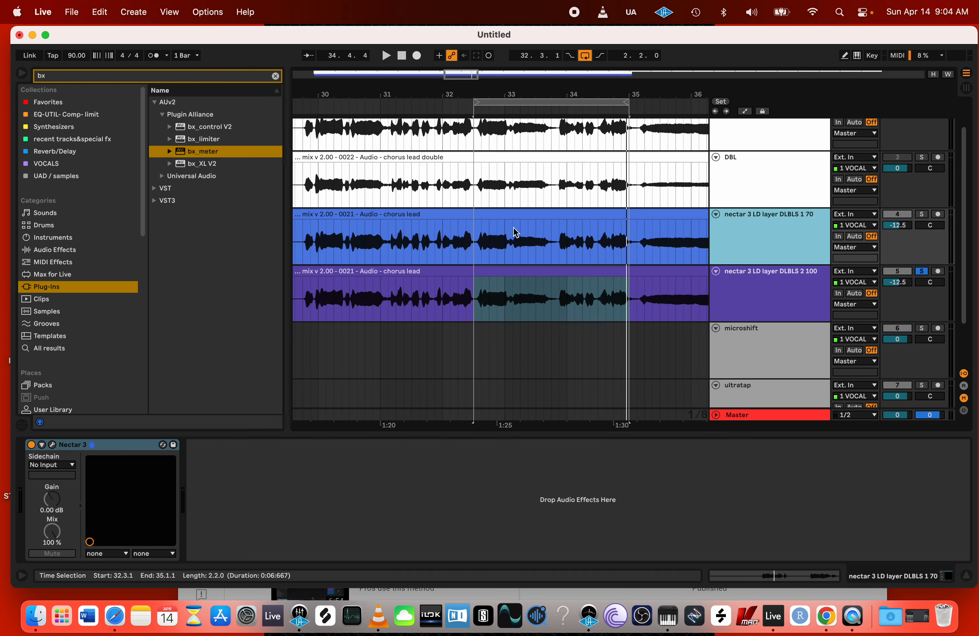
- Solo only the DLBLS 1 70 track and lower its Nectar 3 harmony Time Variation to 23% while playing the loop
left_click(779, 237)
left_click(921, 273)
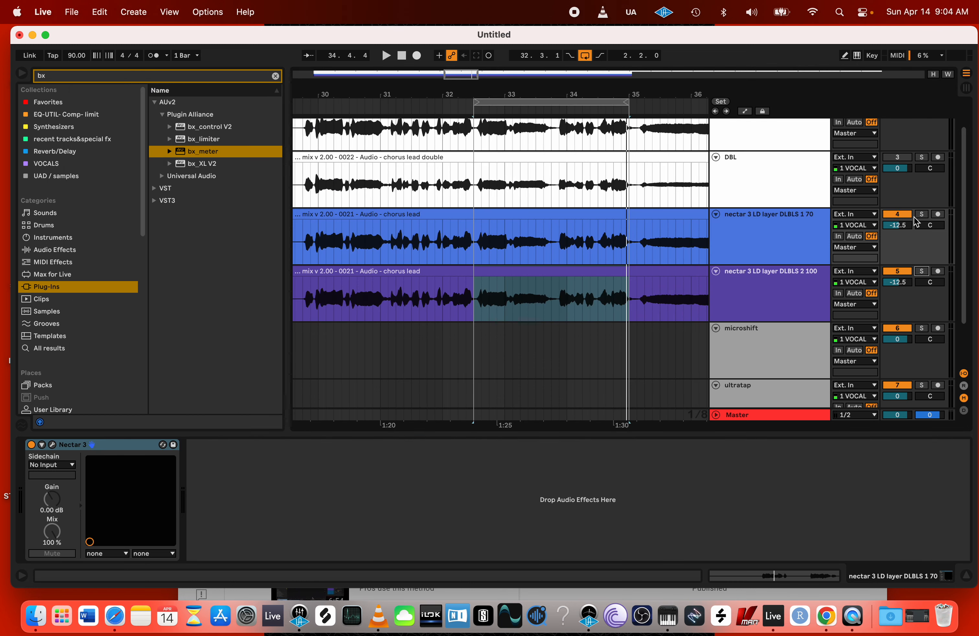
left_click(920, 216)
left_click(52, 445)
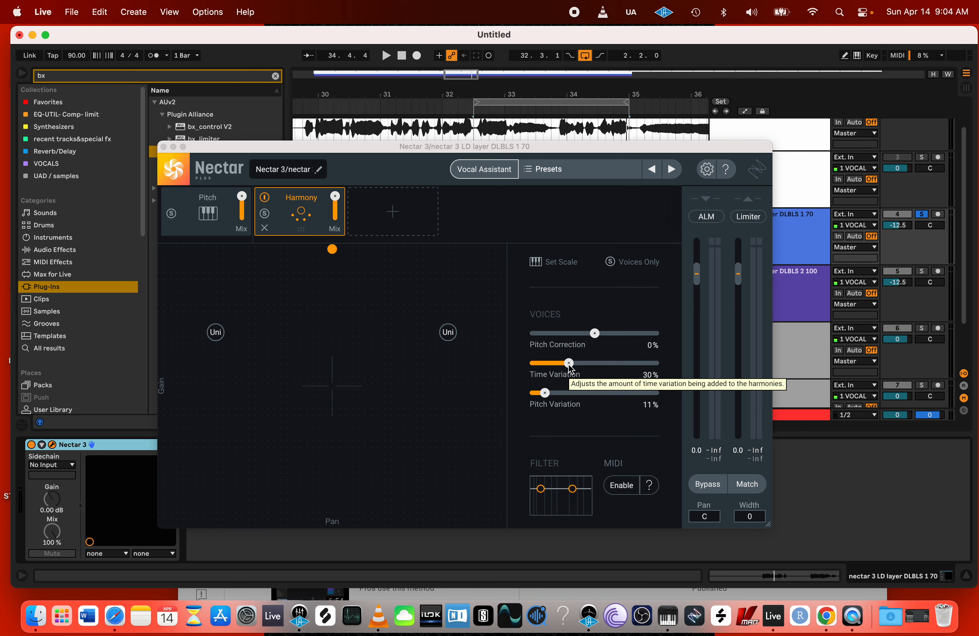
left_click_drag(569, 367, 562, 367)
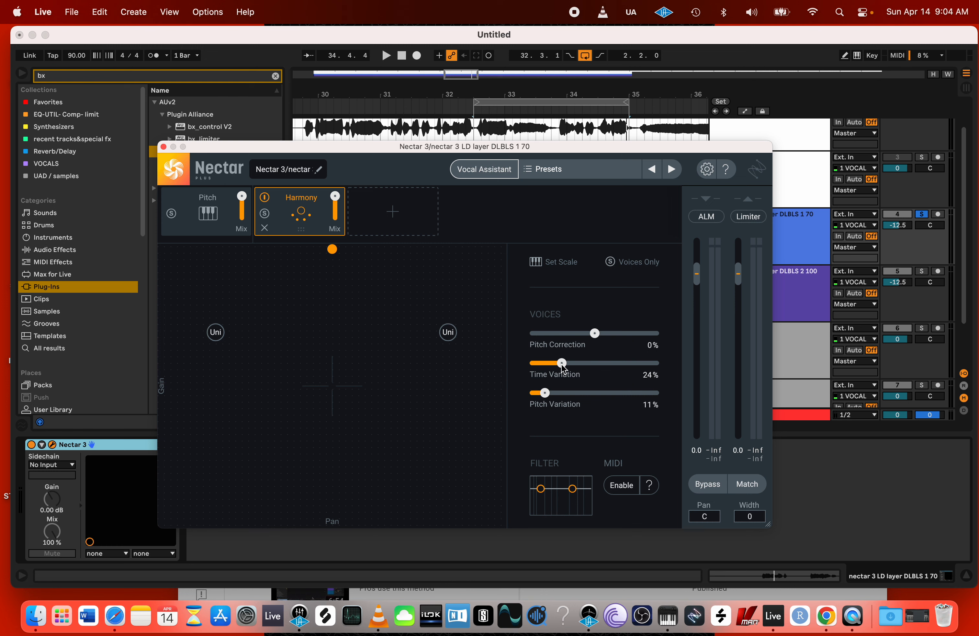
key("space")
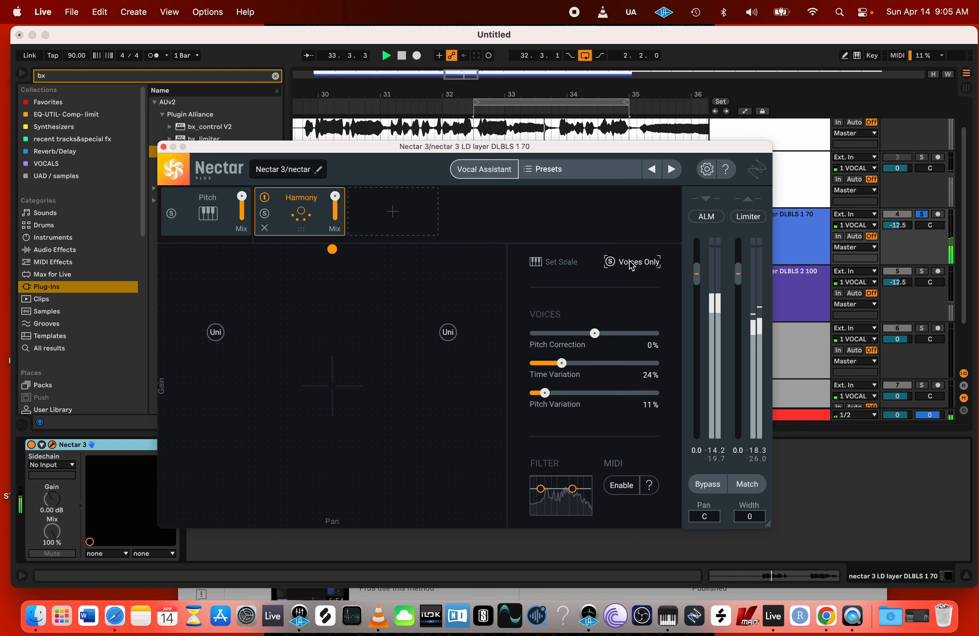
left_click_drag(562, 363, 562, 367)
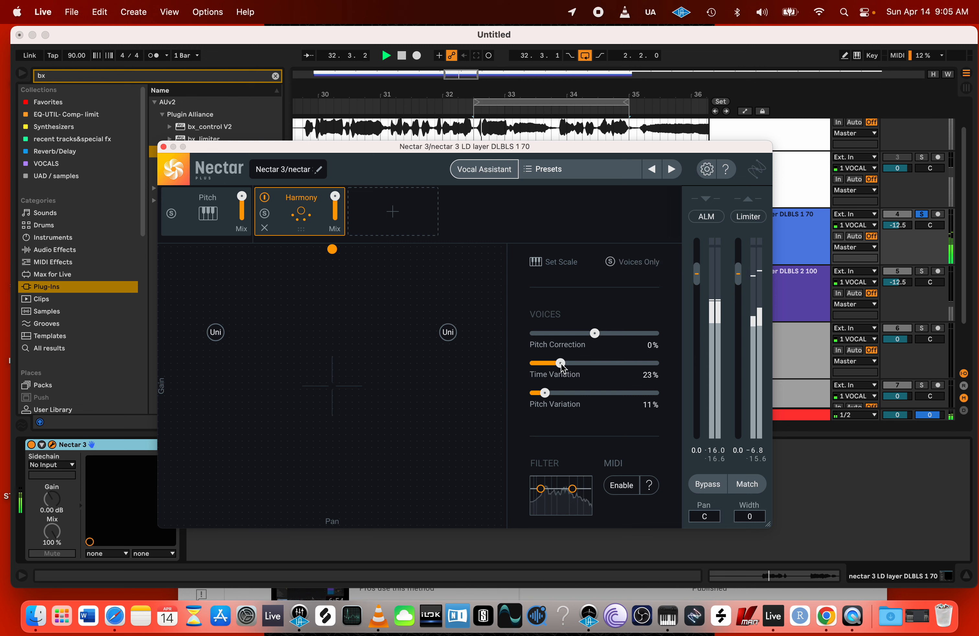
- Open bx_meter on the Master track, check the DLBLS 1 70 layer with the M channel soloed and unsoloed, and stop playback
left_click(811, 416)
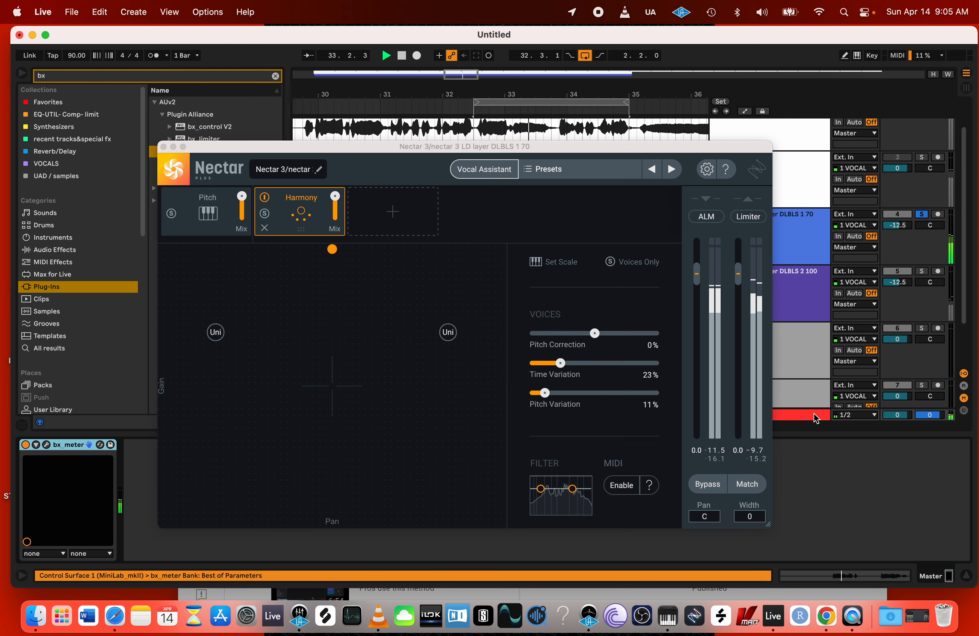
left_click(46, 445)
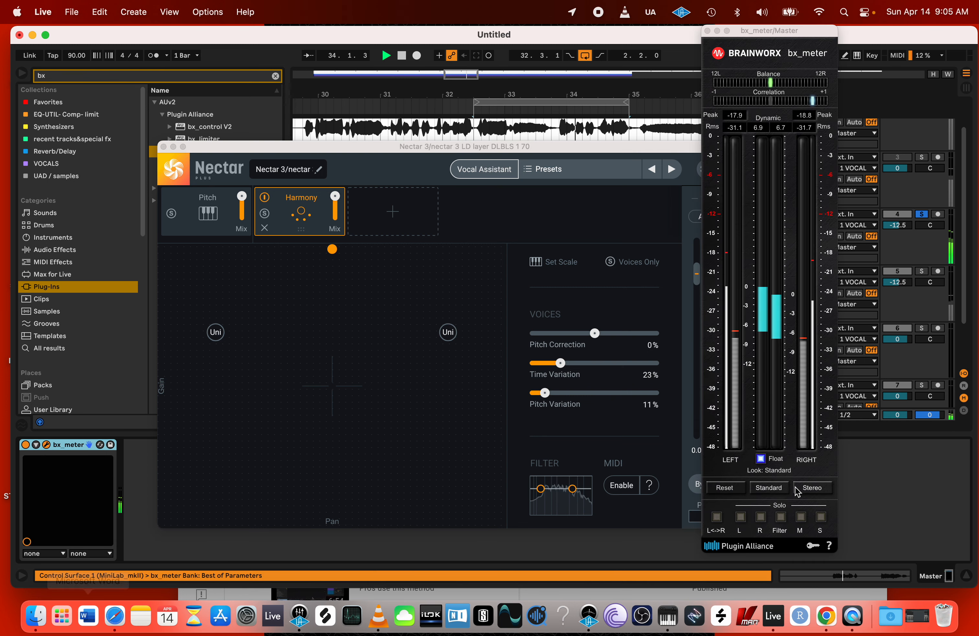
left_click(801, 518)
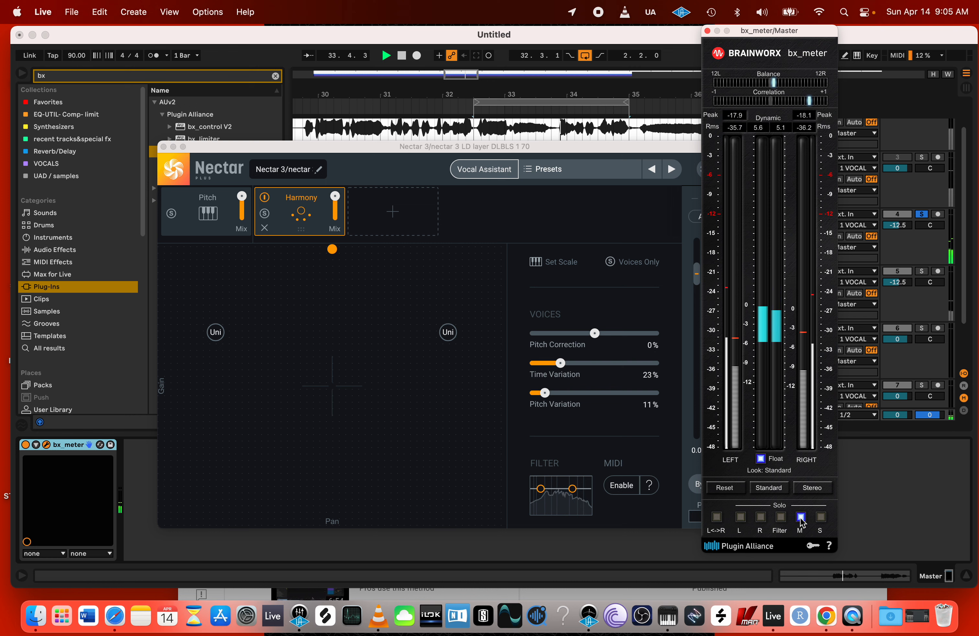
left_click(801, 519)
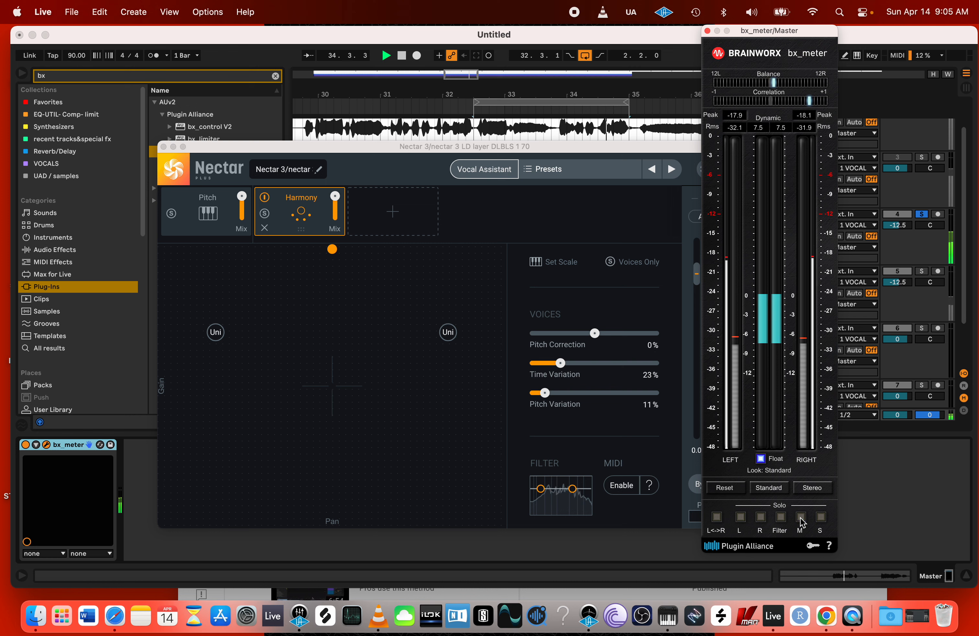
key("space")
- Turn on Voices Only for the DLBLS 1 70 harmony, close its Nectar 3 and move bx_meter clear of the solo controls
left_click(628, 262)
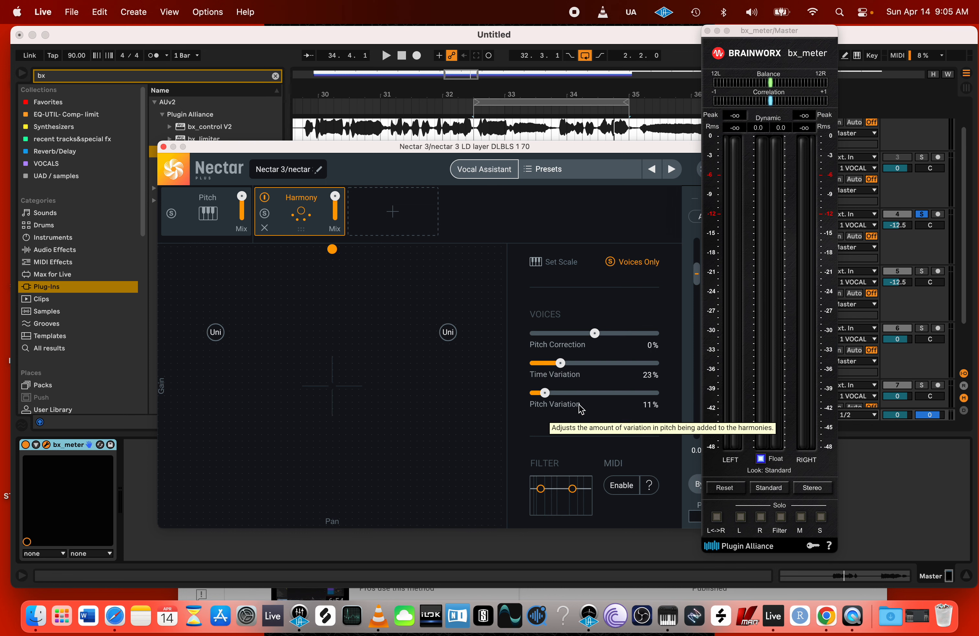
left_click(163, 147)
left_click_drag(711, 34, 657, 39)
- Solo only the DLBLS 2 100 track and raise its Nectar 3 harmony Pitch Variation to 13%
left_click(806, 291)
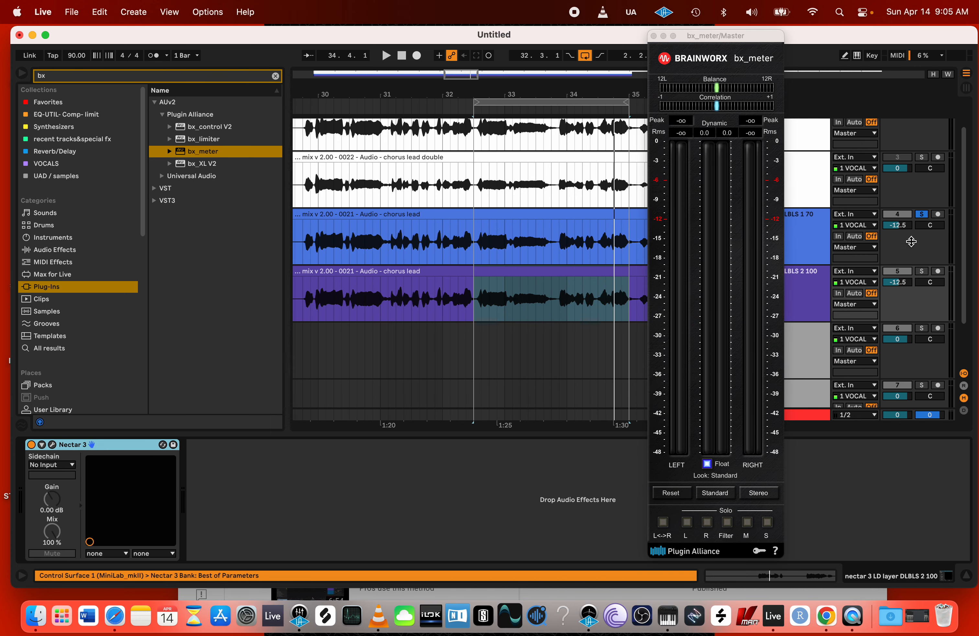
left_click(922, 271)
left_click(52, 444)
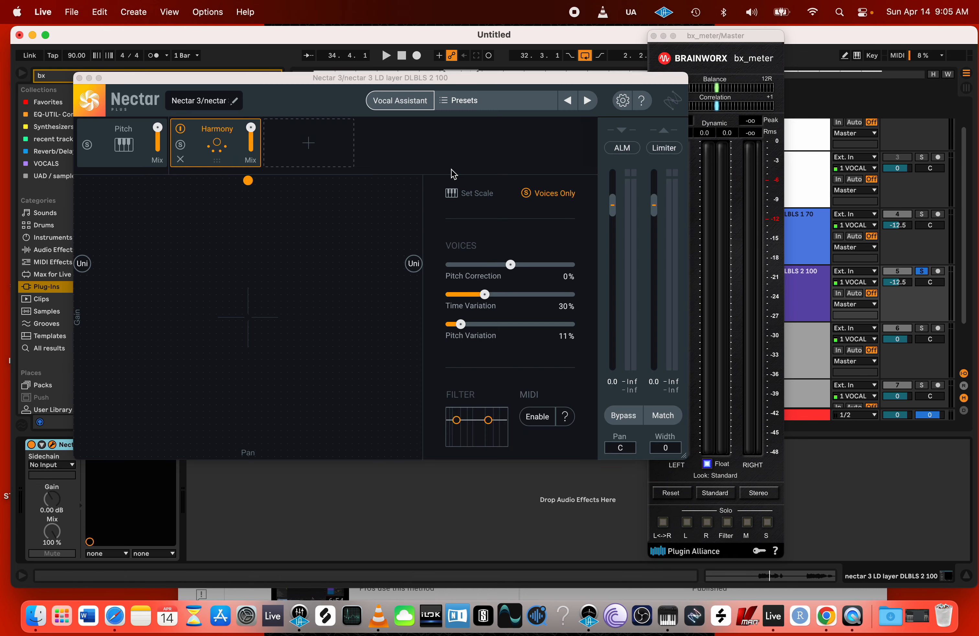
left_click(482, 294)
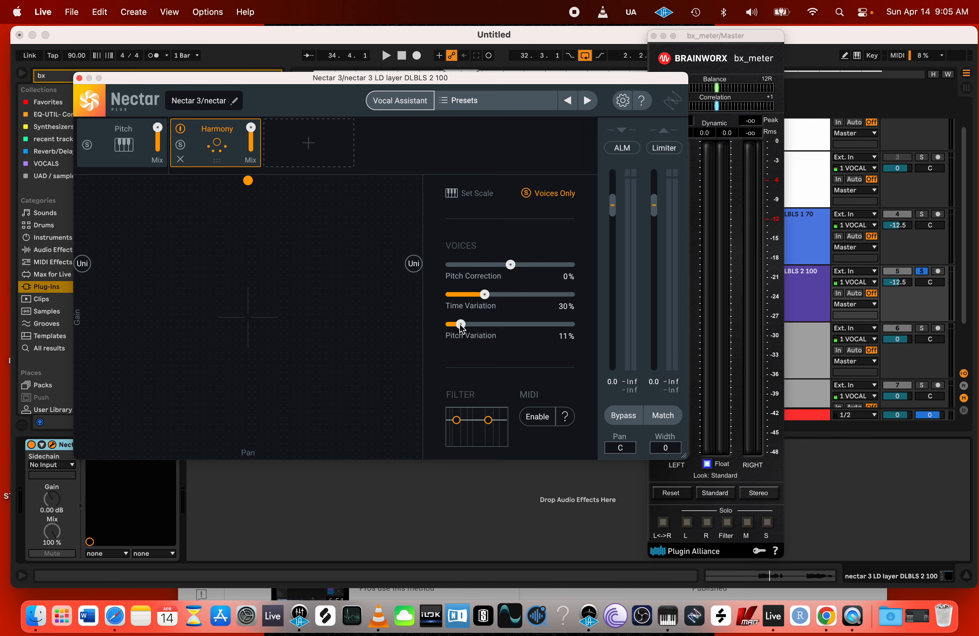
left_click_drag(461, 326, 464, 326)
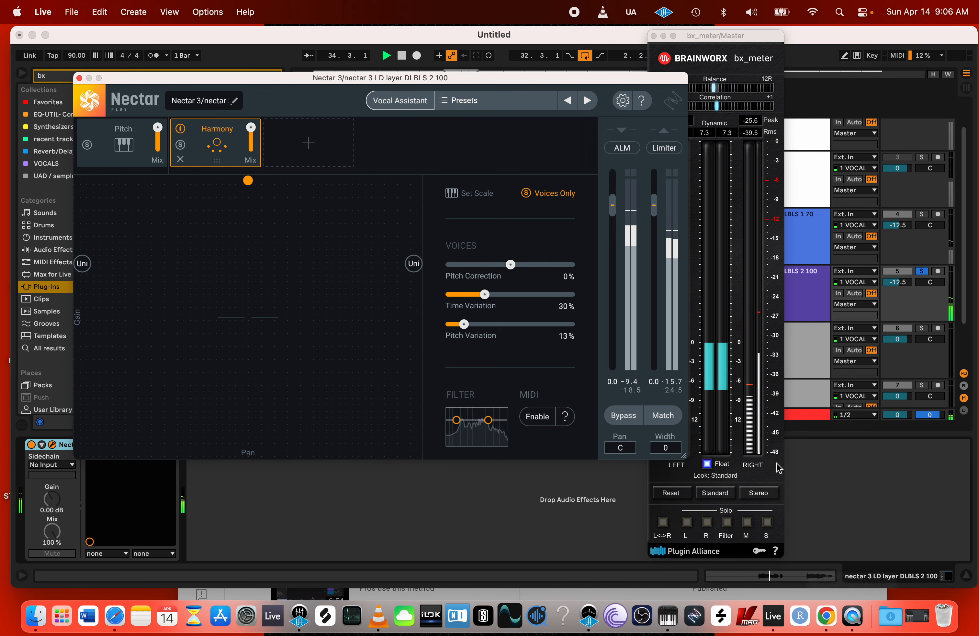
- Check the DLBLS 2 100 layer's mono compatibility during playback by toggling the M solo in bx_meter
left_click(747, 523)
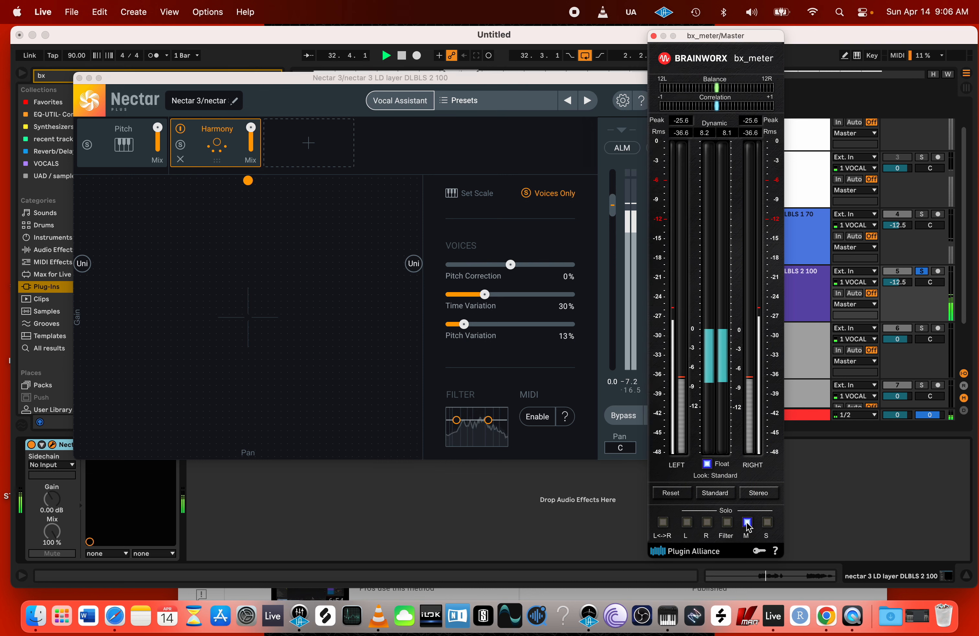
key("space")
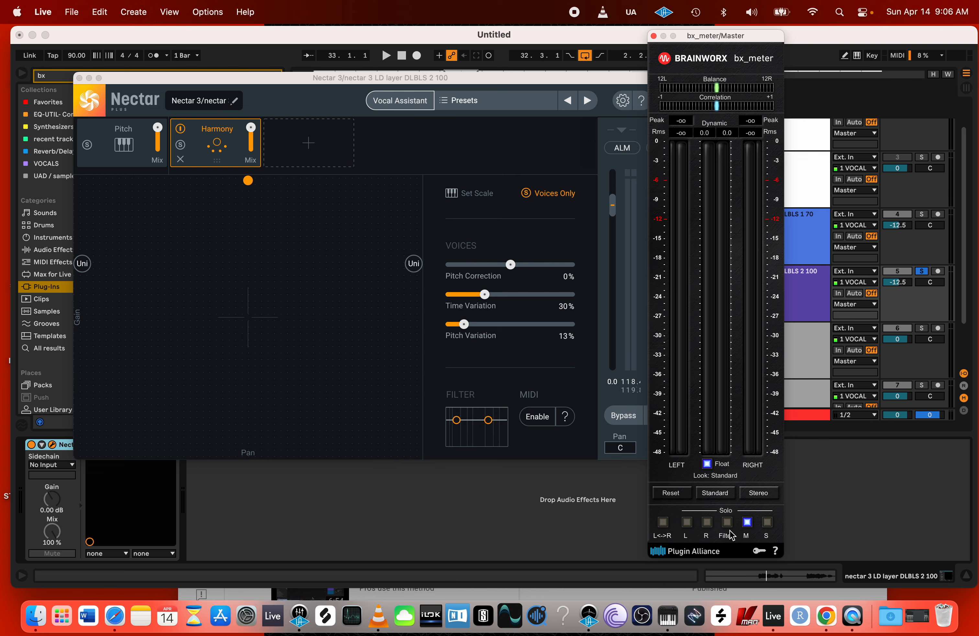
key("space")
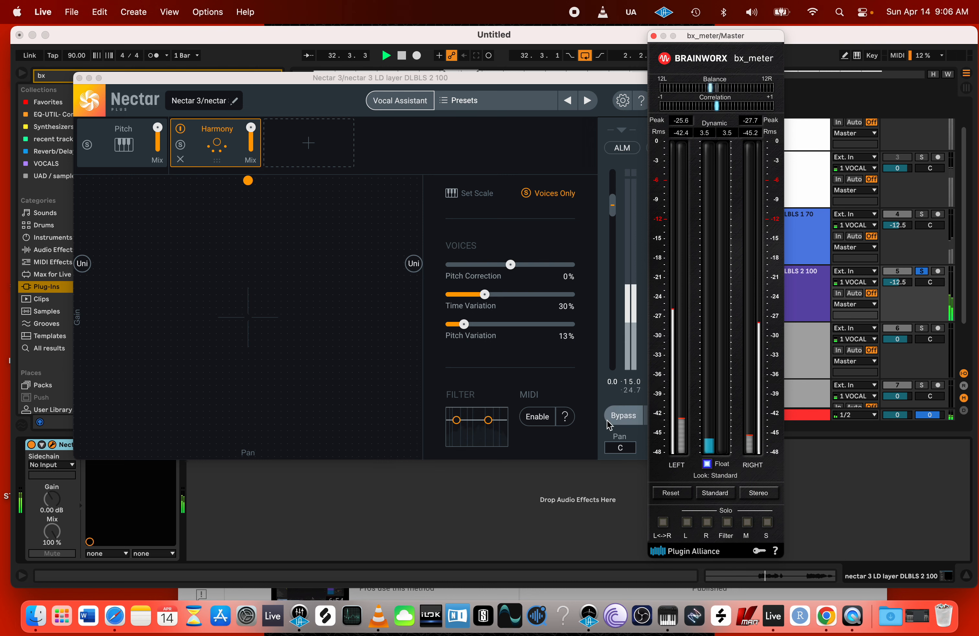
left_click(748, 522)
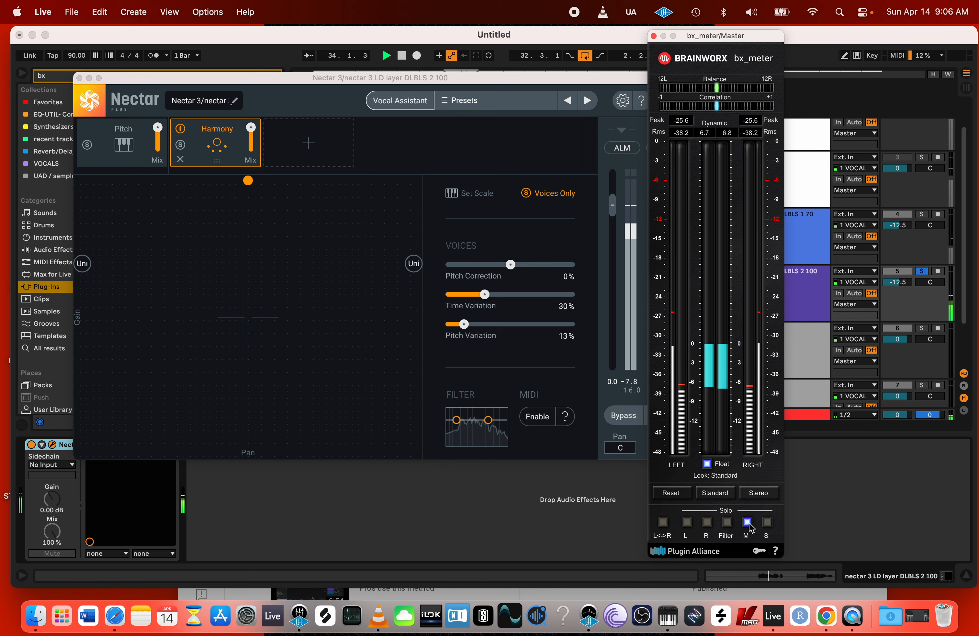
- Stop playback and add four extra unison voices to the DLBLS 2 100 harmony, panned about -29.3, 21.1, -53.9 and 39.5
left_click(464, 325)
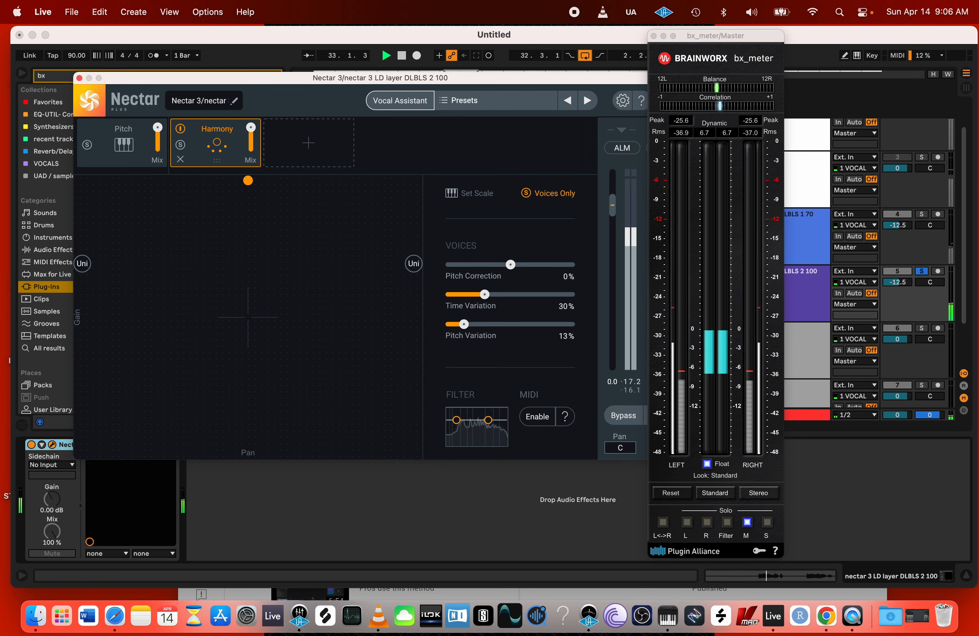
key("space")
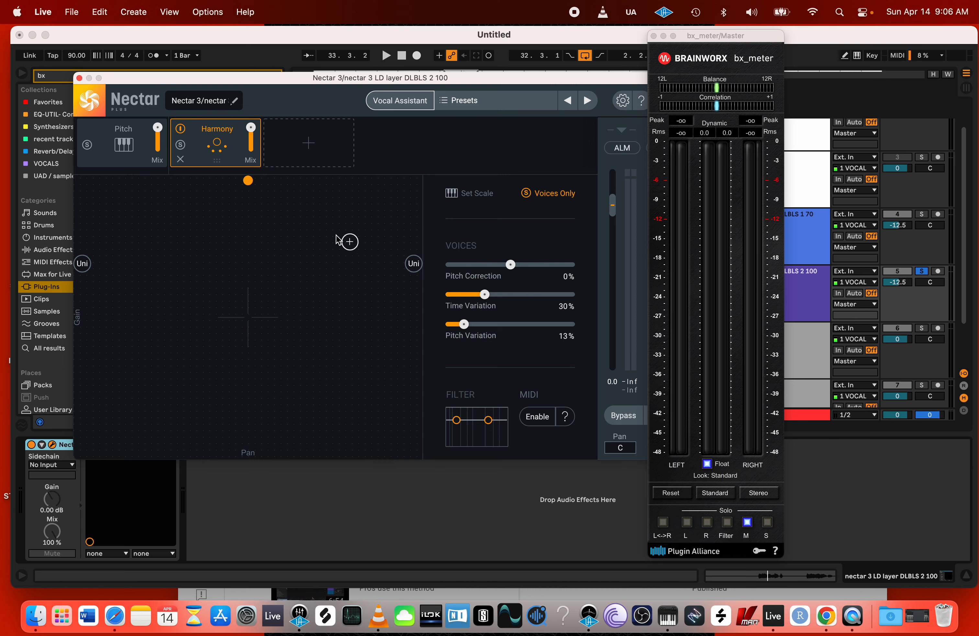
left_click(200, 219)
left_click(283, 218)
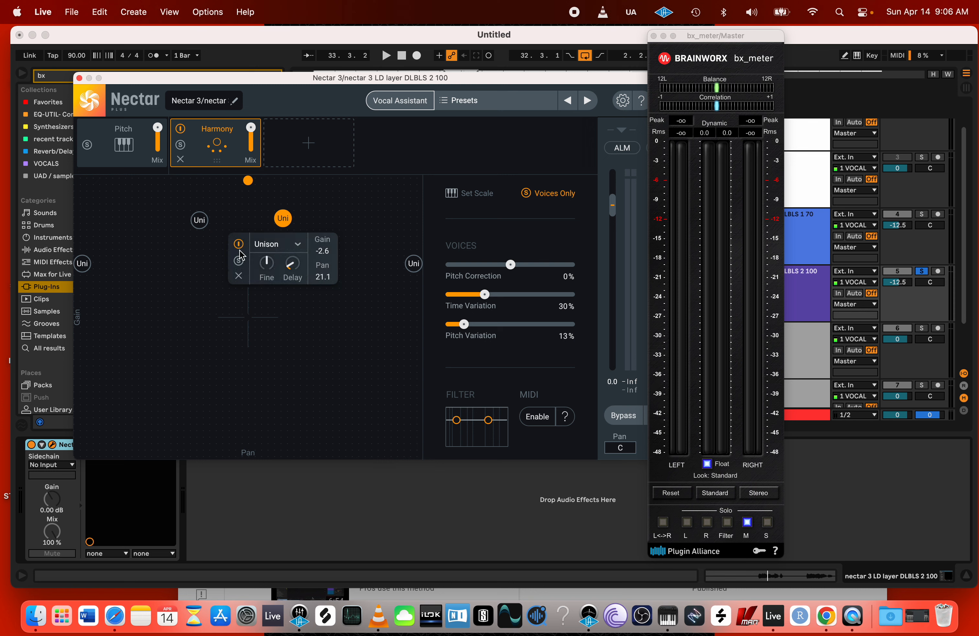
left_click(202, 225)
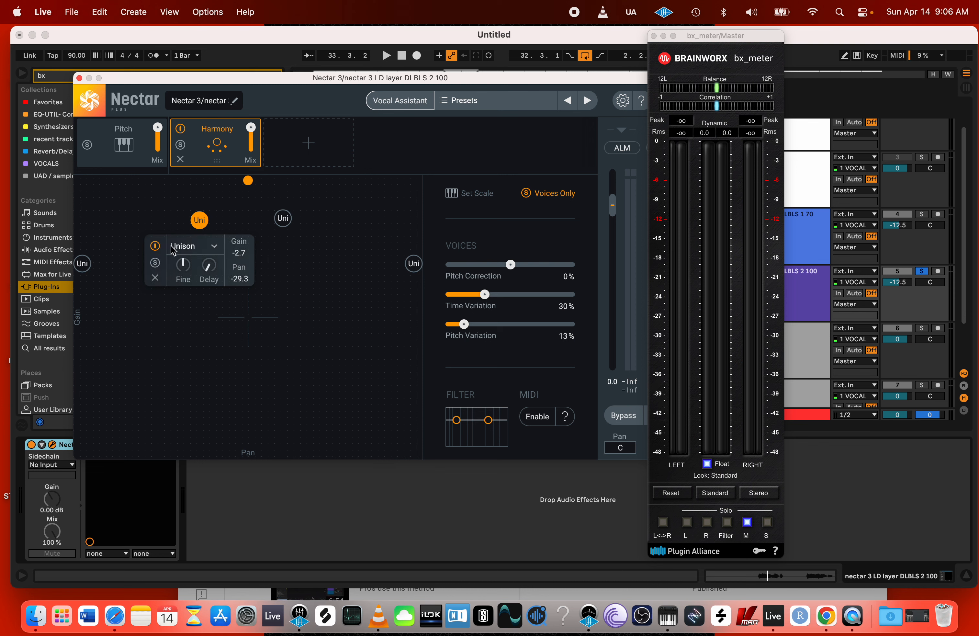
left_click(159, 251)
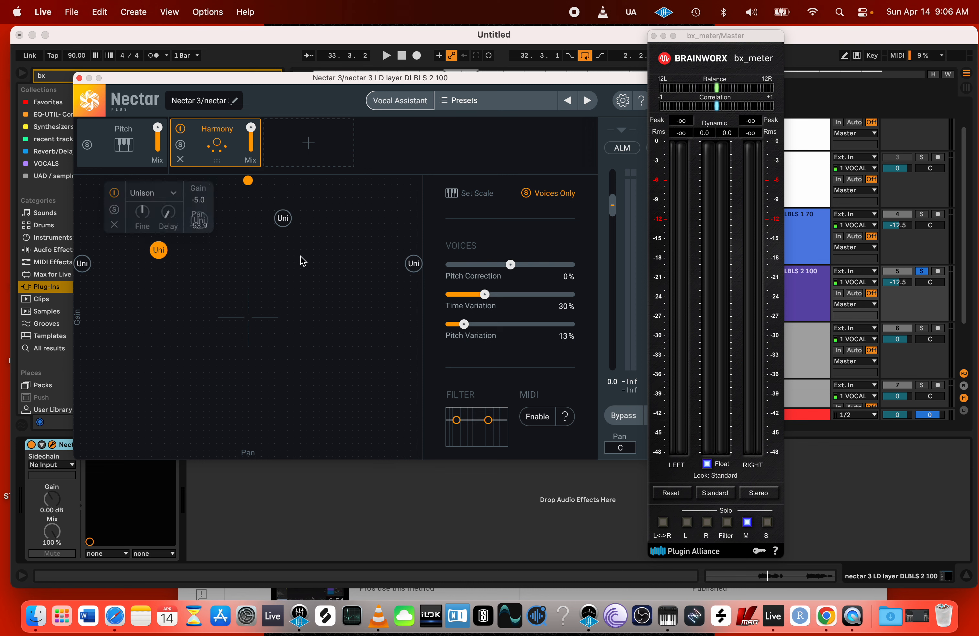
mouse_move(315, 257)
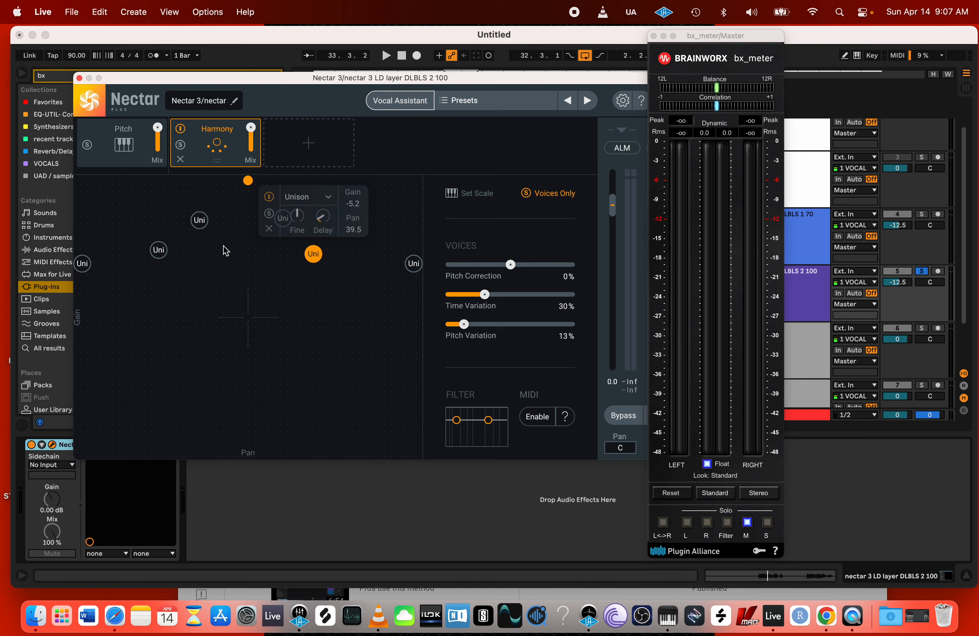
- Go through the added unison voices one by one and set the DLBLS 2 100 harmony's Time Variation to 26%
left_click(159, 250)
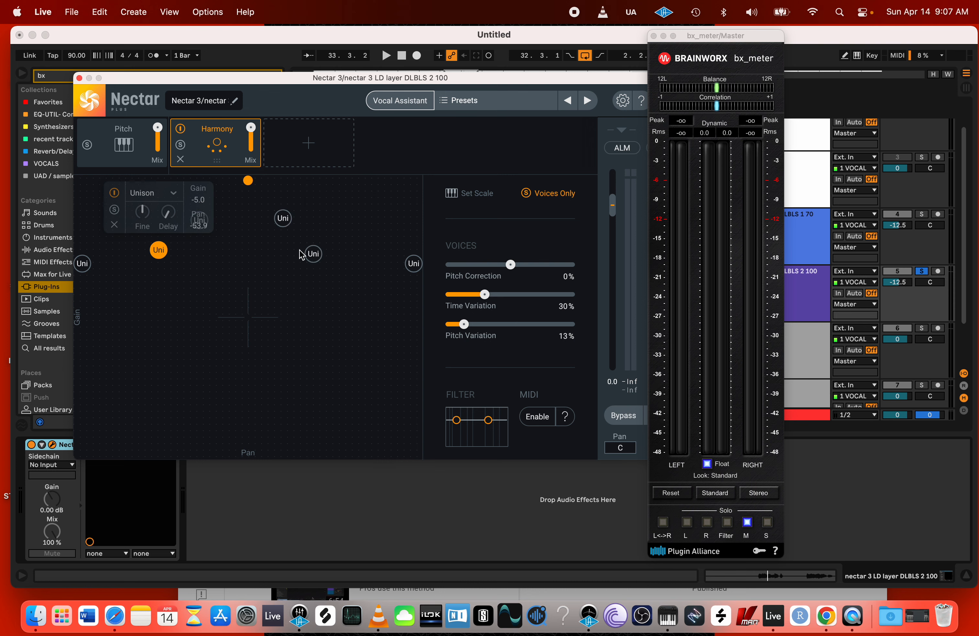
left_click(312, 253)
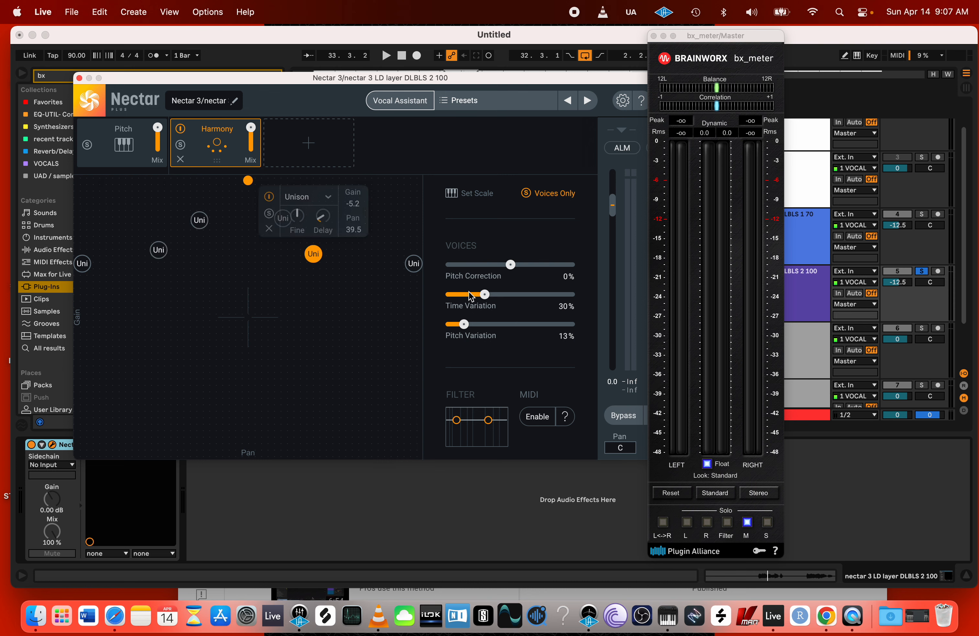
left_click(198, 220)
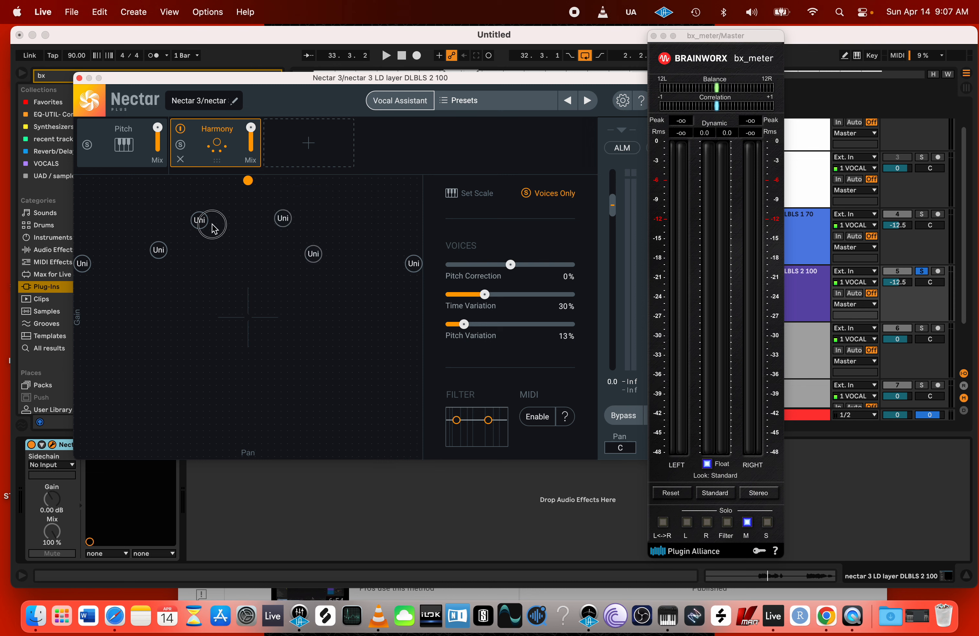
left_click(281, 219)
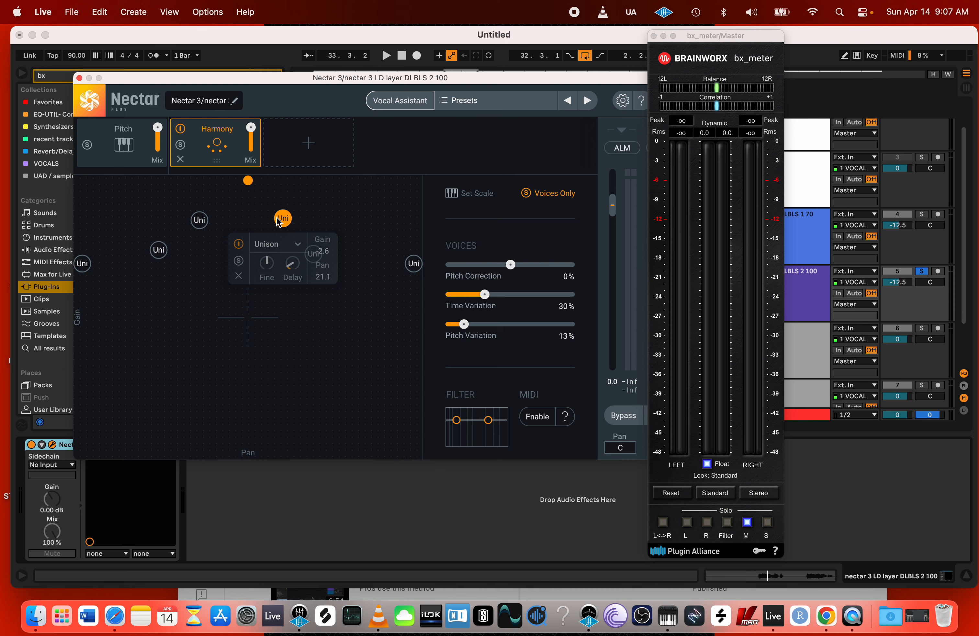
left_click(207, 221)
left_click(280, 220)
left_click(200, 220)
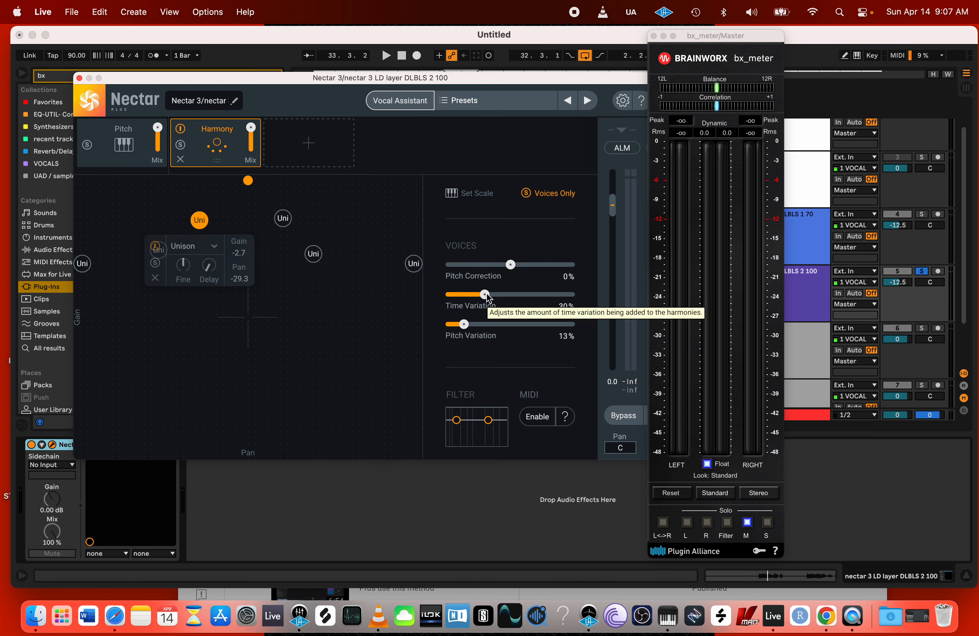
left_click_drag(486, 295, 482, 294)
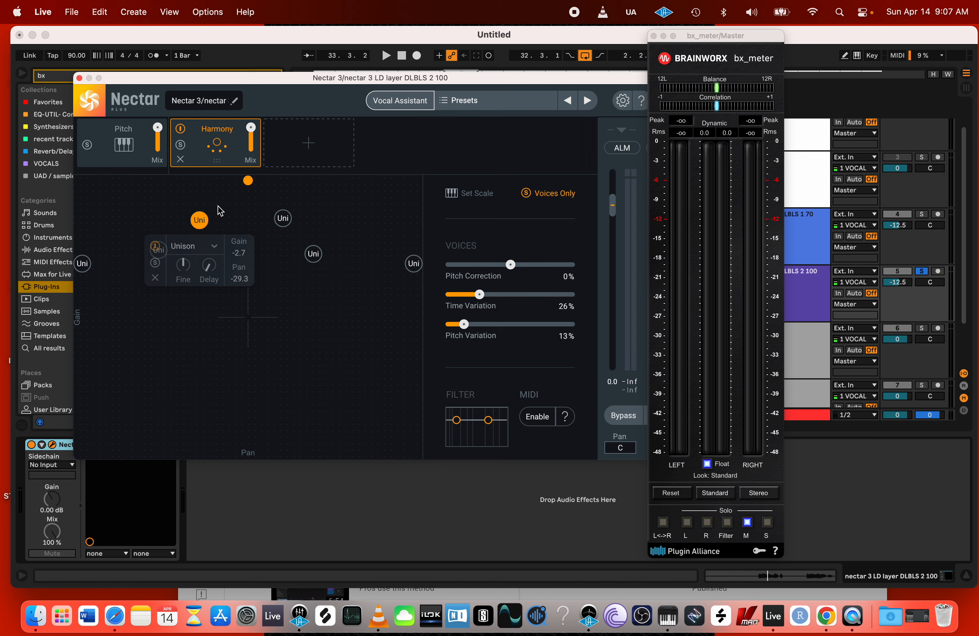
- Delete the four added inner unison voices from the DLBLS 2 100 harmony, keeping the outermost pair
left_click(155, 277)
left_click(290, 223)
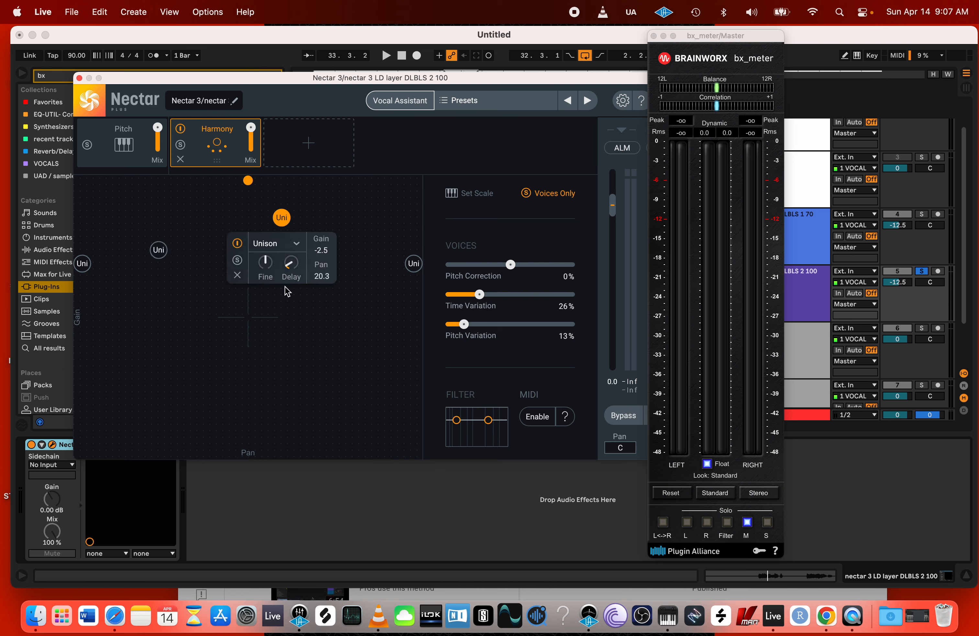
left_click(240, 276)
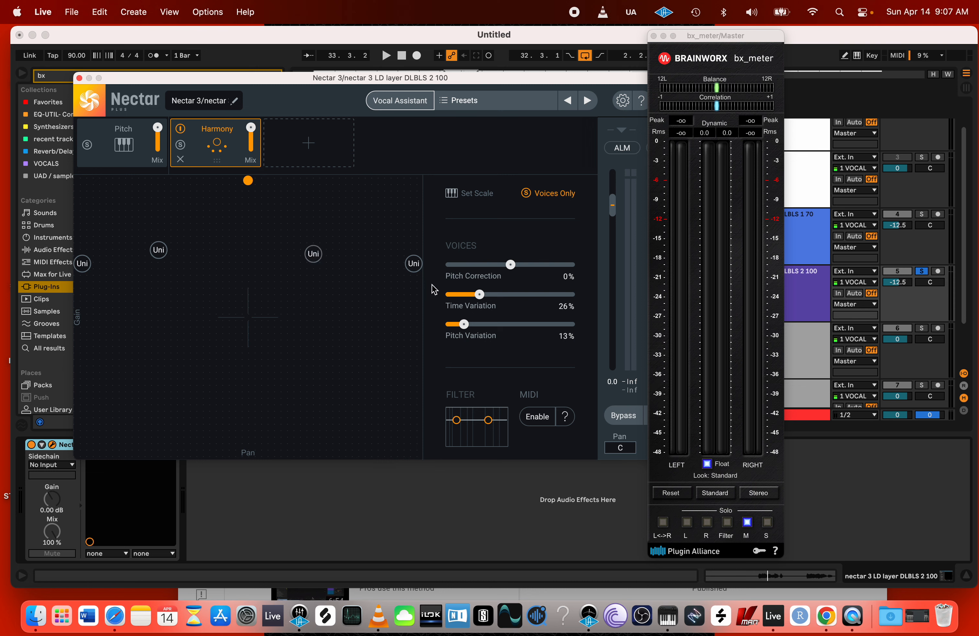
left_click(157, 250)
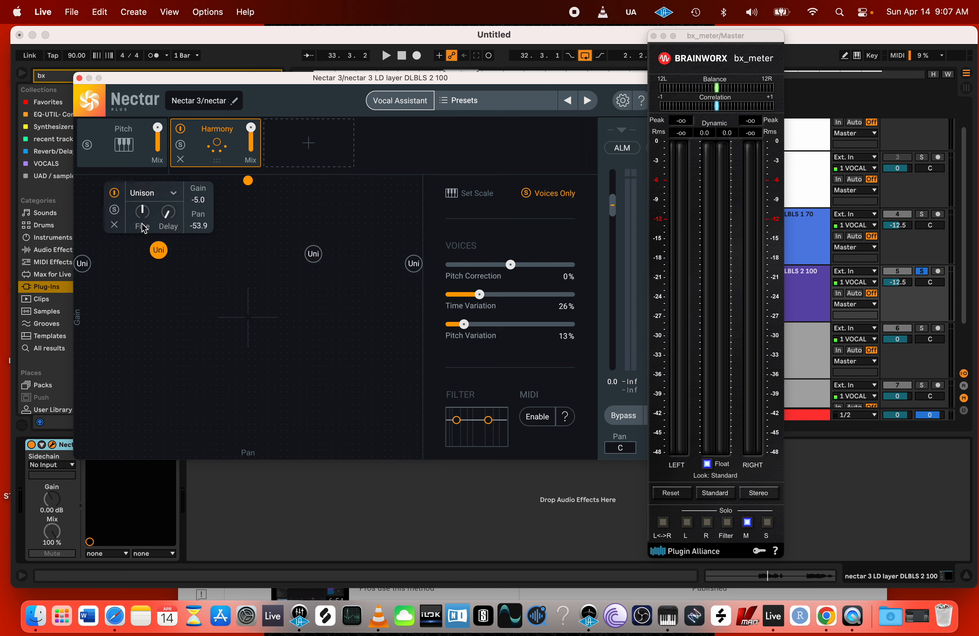
left_click(114, 226)
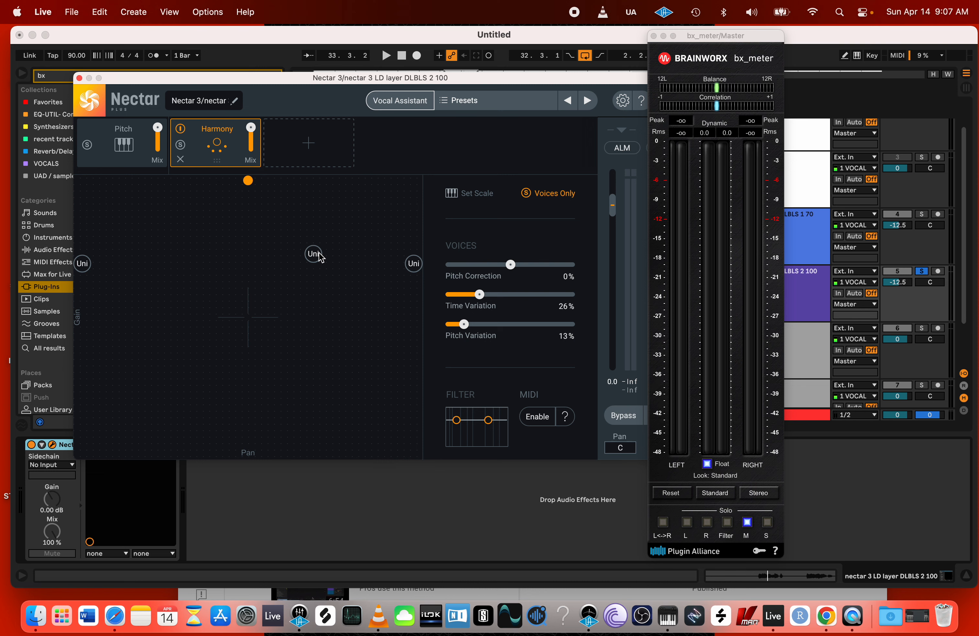
left_click(313, 254)
left_click(269, 230)
- Fine-tune the DLBLS 2 100 harmony's Time Variation to 28% while listening in mono, and turn off bx_meter's M solo
left_click_drag(474, 296, 488, 295)
key("space")
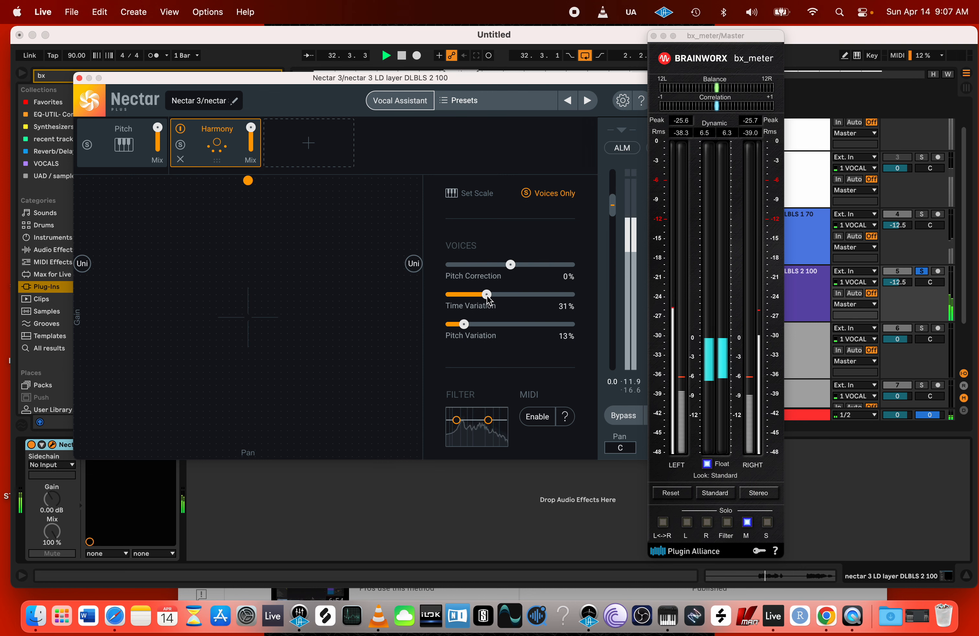
key("space")
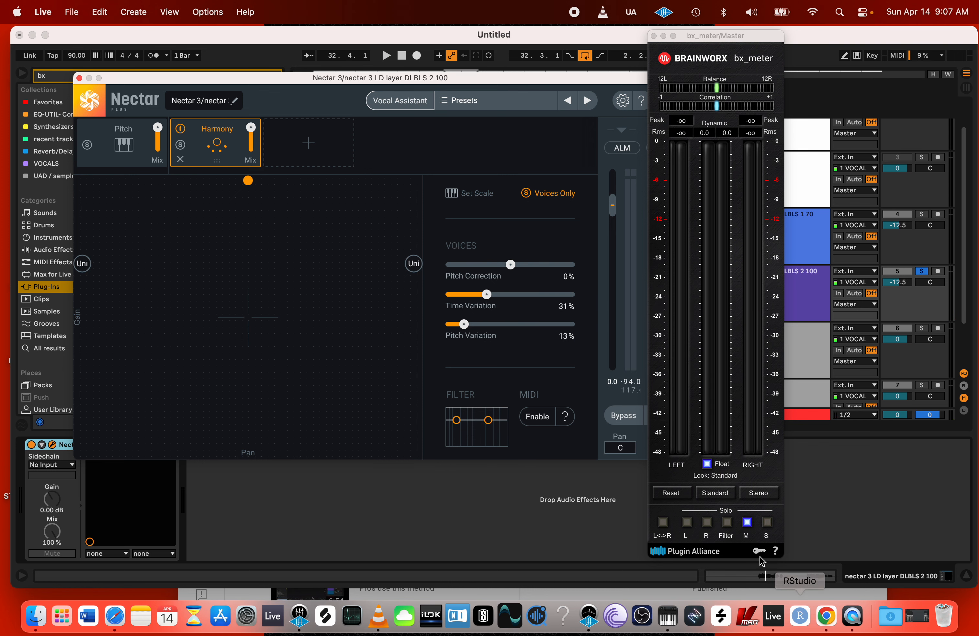
key("space")
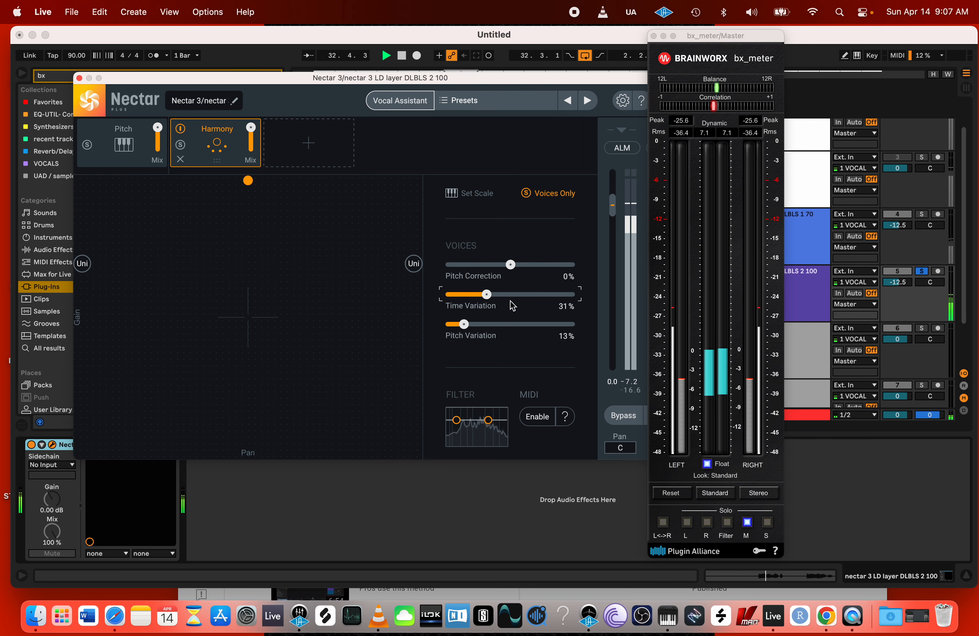
left_click_drag(487, 294, 482, 294)
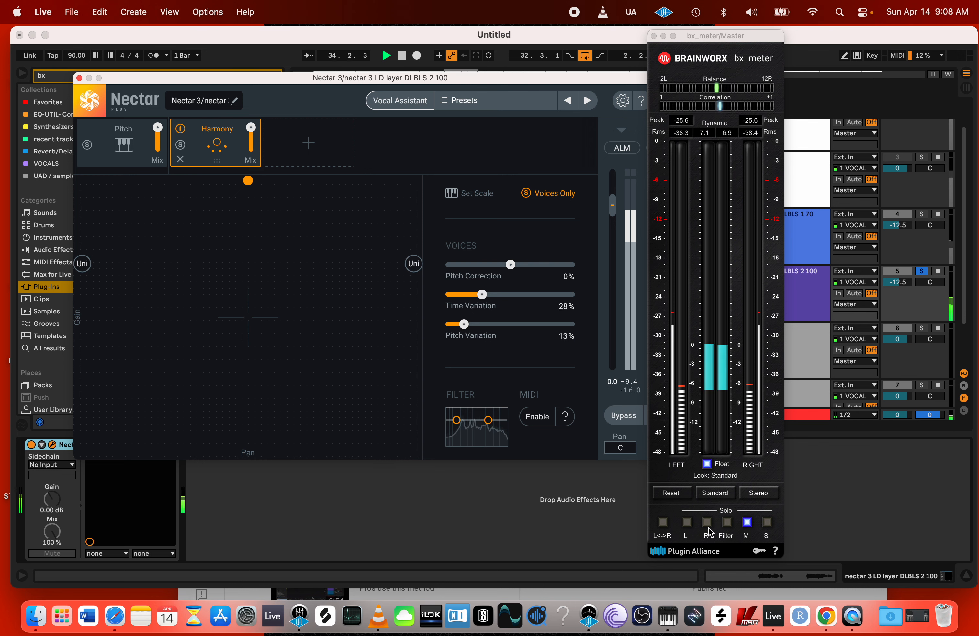
left_click(746, 525)
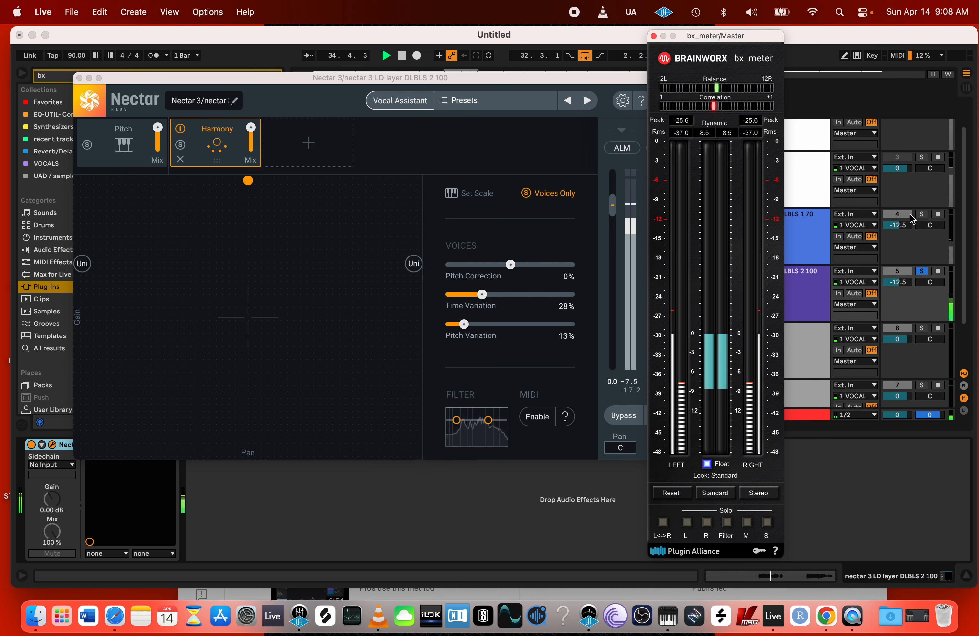
- Solo the DLBLS 1 70 track together with DLBLS 2 100, moving bx_meter off the tracks and closing the open Nectar 3
left_click(921, 214)
left_click(921, 214)
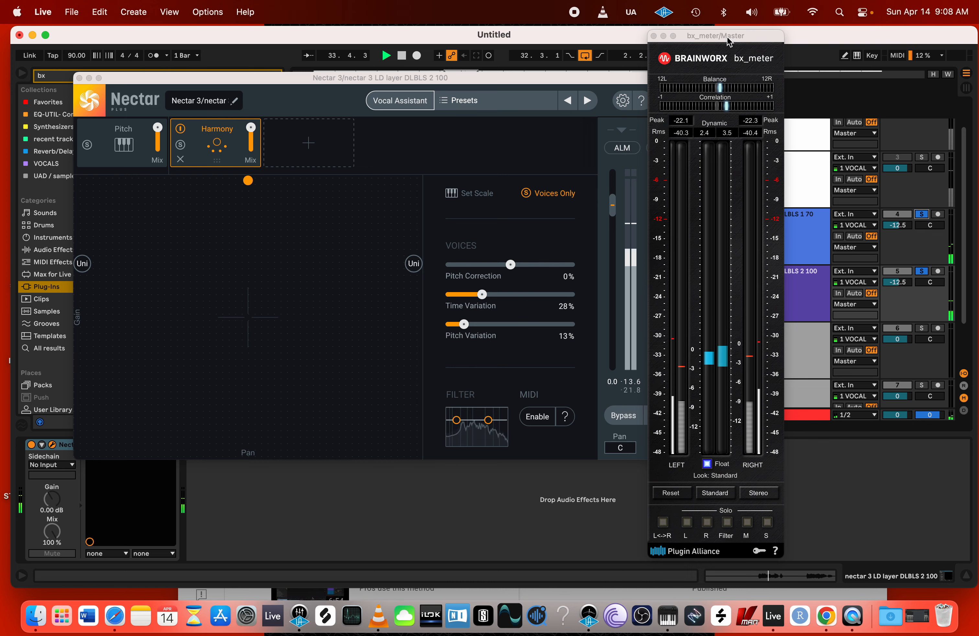
left_click_drag(729, 38, 551, 57)
left_click(745, 255)
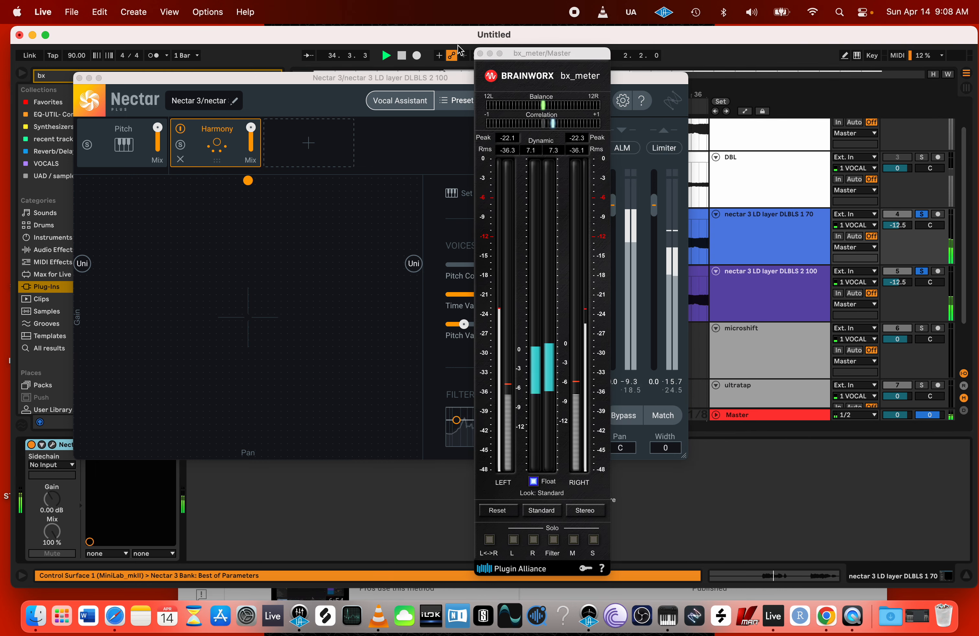
left_click(79, 78)
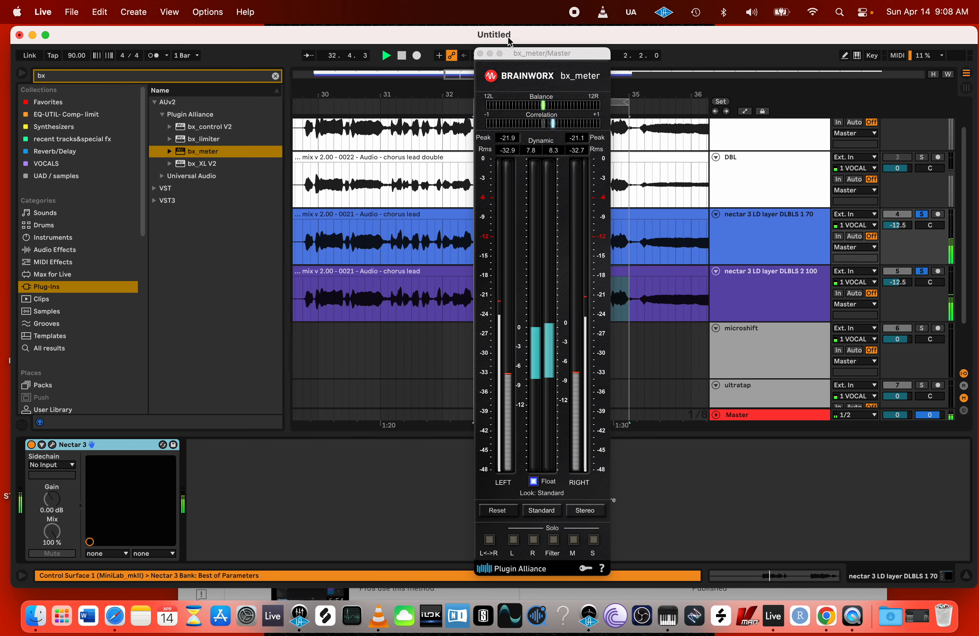
left_click_drag(571, 56, 593, 57)
- Open Nectar 3 on the DLBLS 1 70 track, unsolo DLBLS 2 100 and set the harmony's Time Variation to 21%
left_click(723, 243)
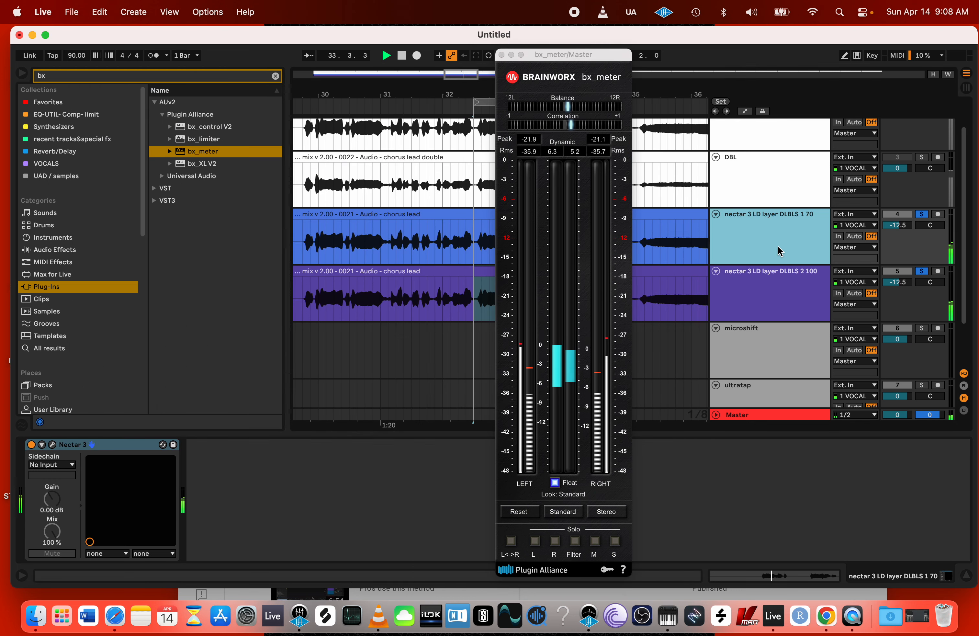
left_click(52, 445)
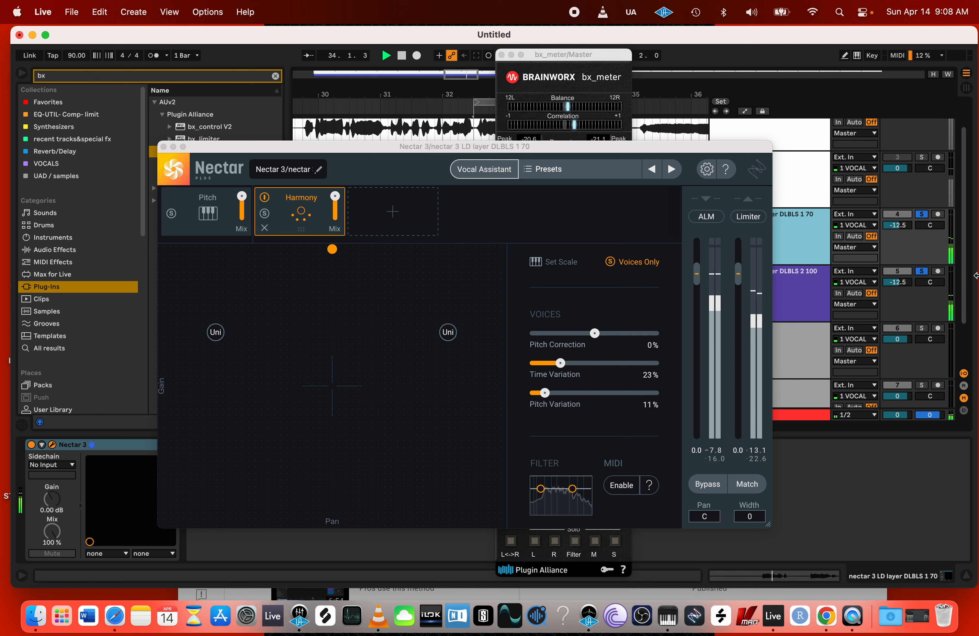
left_click(924, 271)
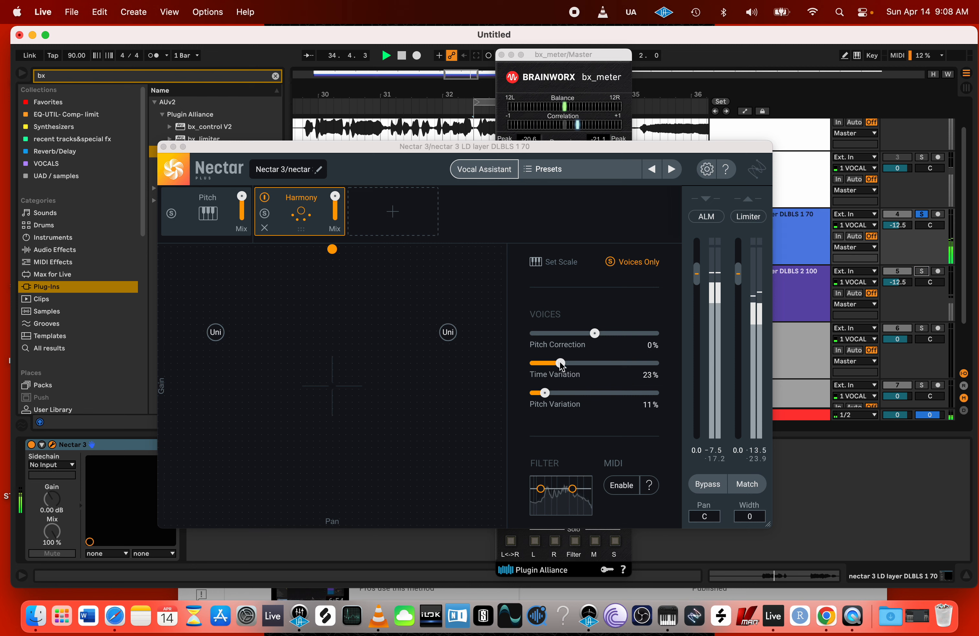
left_click_drag(560, 363, 558, 364)
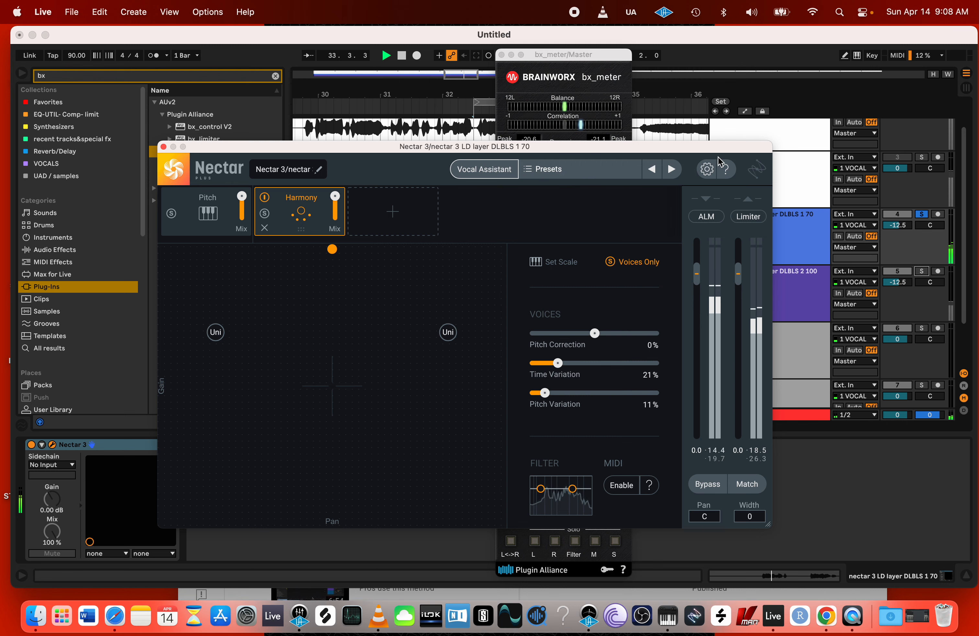
- Move Nectar 3 clear of the track list, add the LEAD track to the solo and lower its volume to -13.7 dB
left_click_drag(693, 159, 590, 226)
scroll(783, 203, "up", 3)
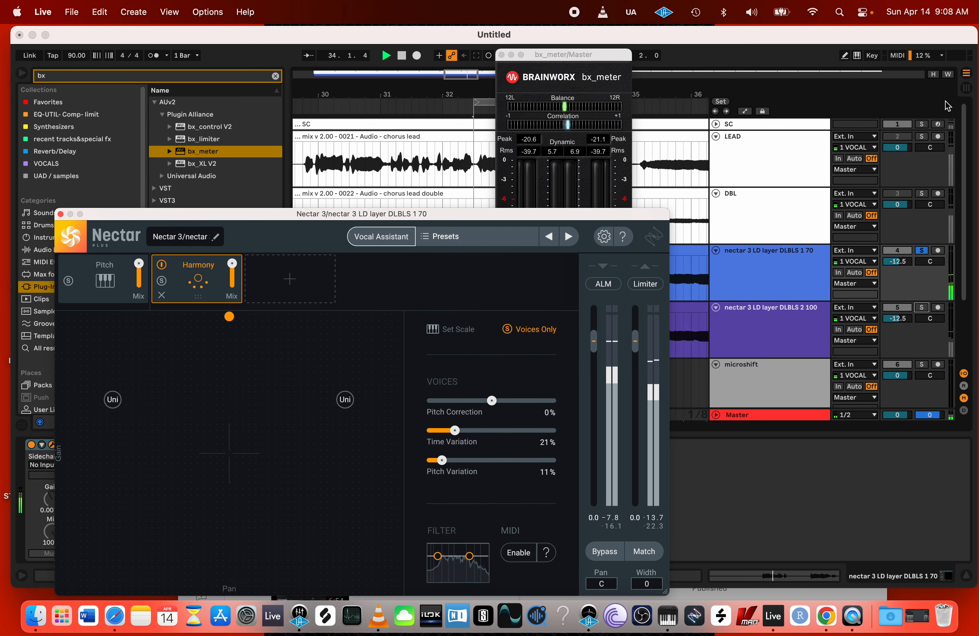
left_click(922, 136)
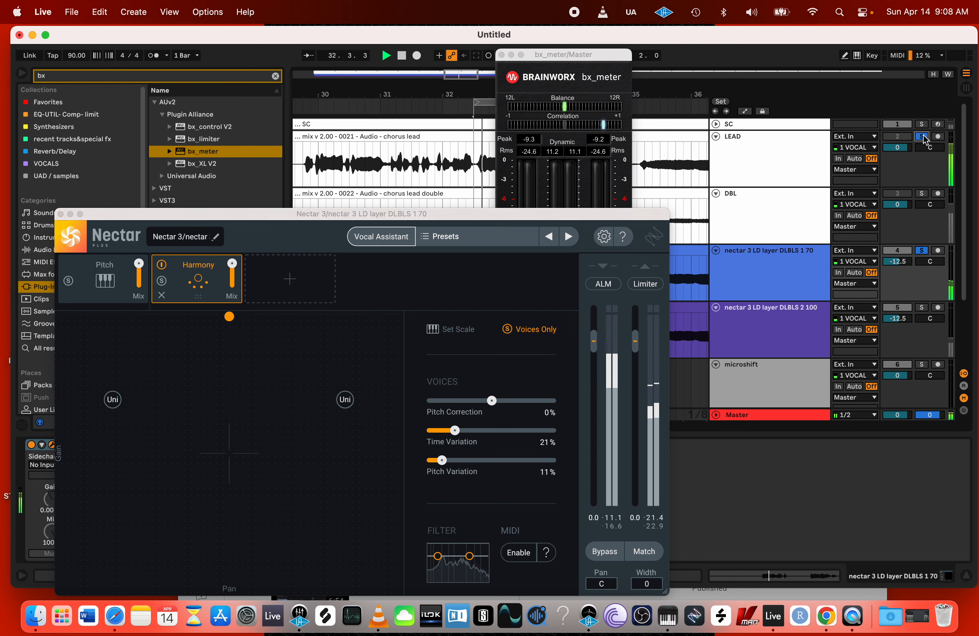
left_click_drag(904, 148, 906, 157)
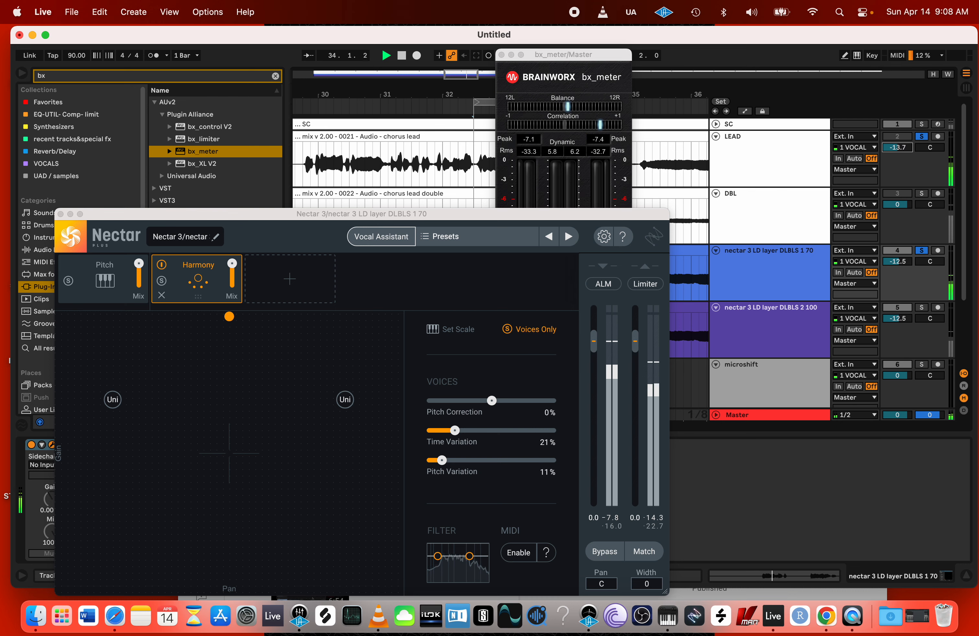
- Add DLBLS 2 100 to the solo, uncover bx_meter and check the lead with both layers using the M and S solos
left_click_drag(601, 215, 622, 109)
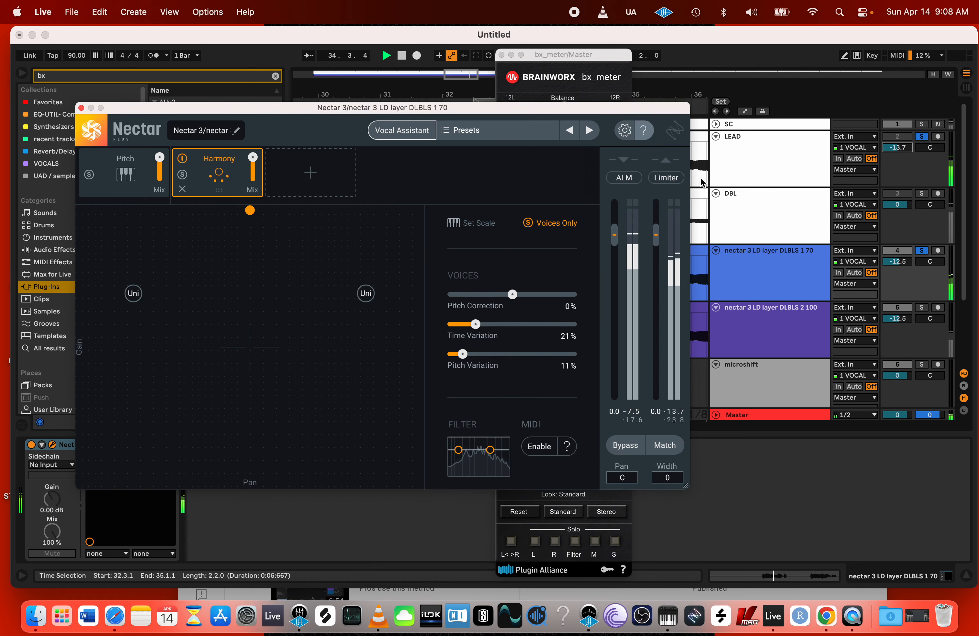
left_click(922, 308)
left_click_drag(535, 110, 425, 92)
left_click_drag(547, 55, 702, 38)
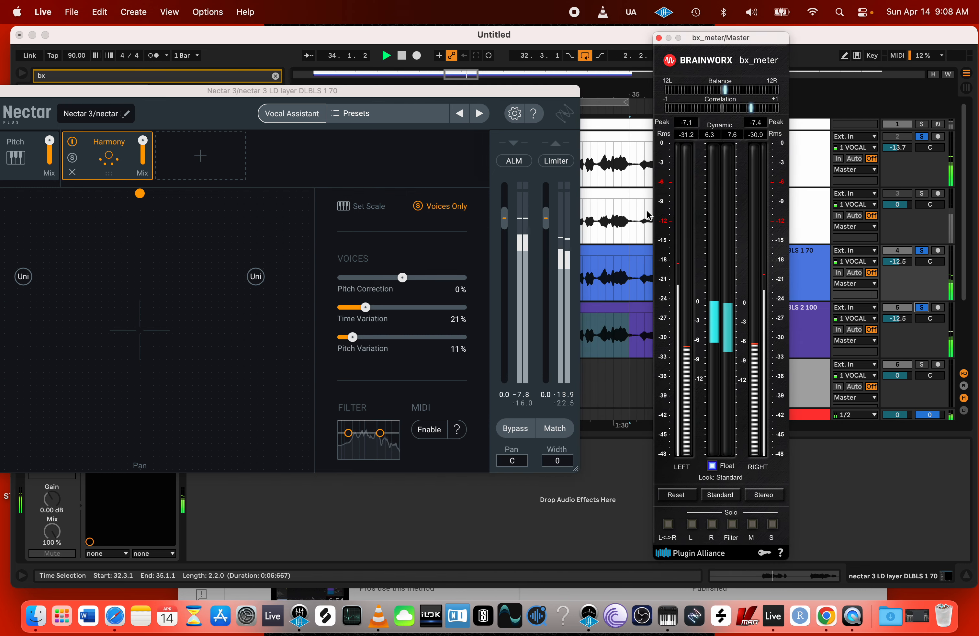
left_click(752, 524)
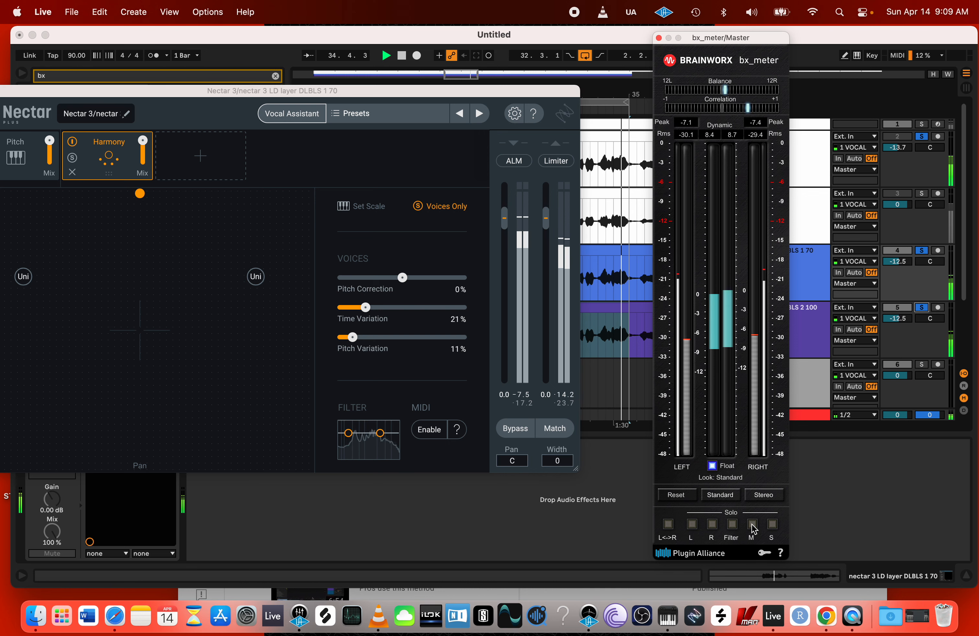
left_click(772, 525)
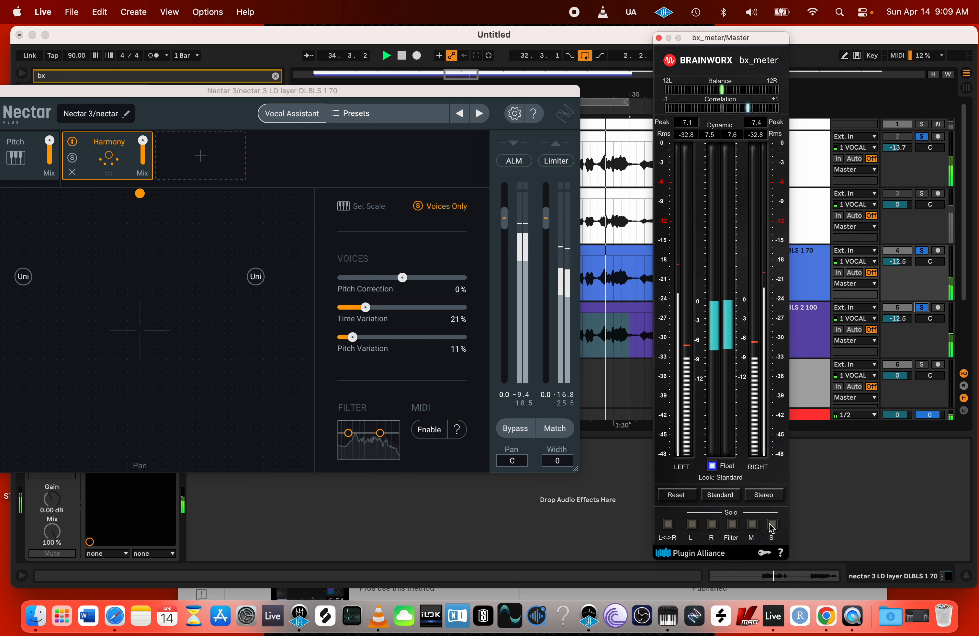
- Remove the LEAD track from the solo, move bx_meter and Nectar 3 apart so both are uncovered, and stop playback
left_click(921, 136)
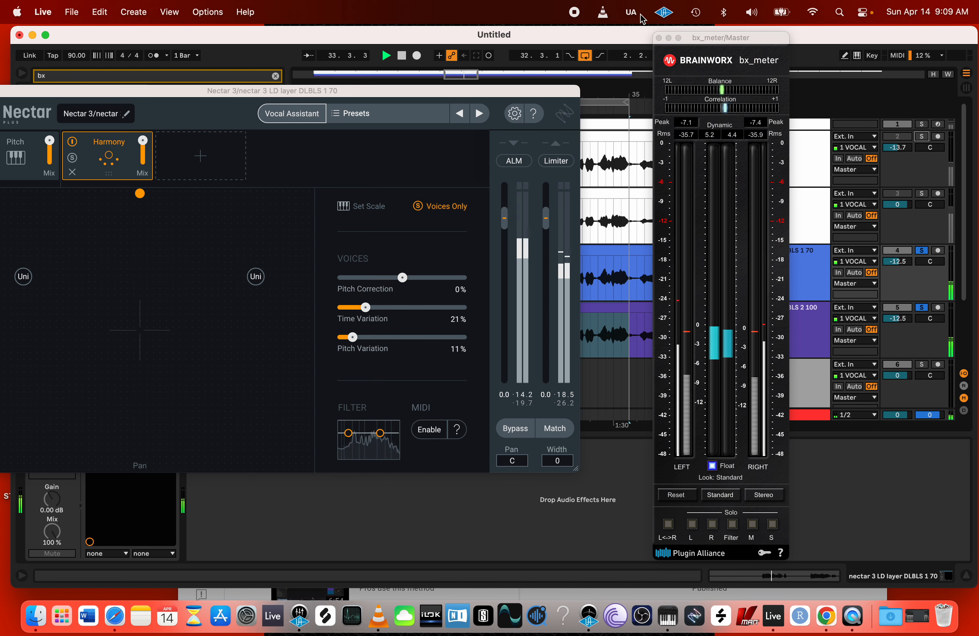
left_click_drag(709, 38, 766, 31)
left_click_drag(236, 91, 349, 77)
key("space")
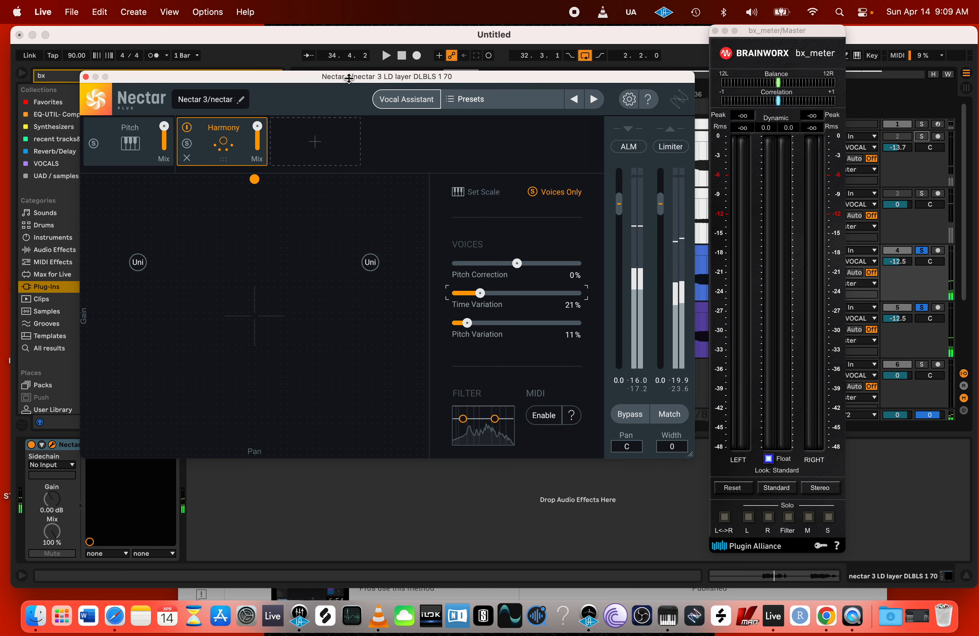
- Inspect the pan settings of both unison voices, close Nectar 3 and move bx_meter clear of the track names
left_click(139, 262)
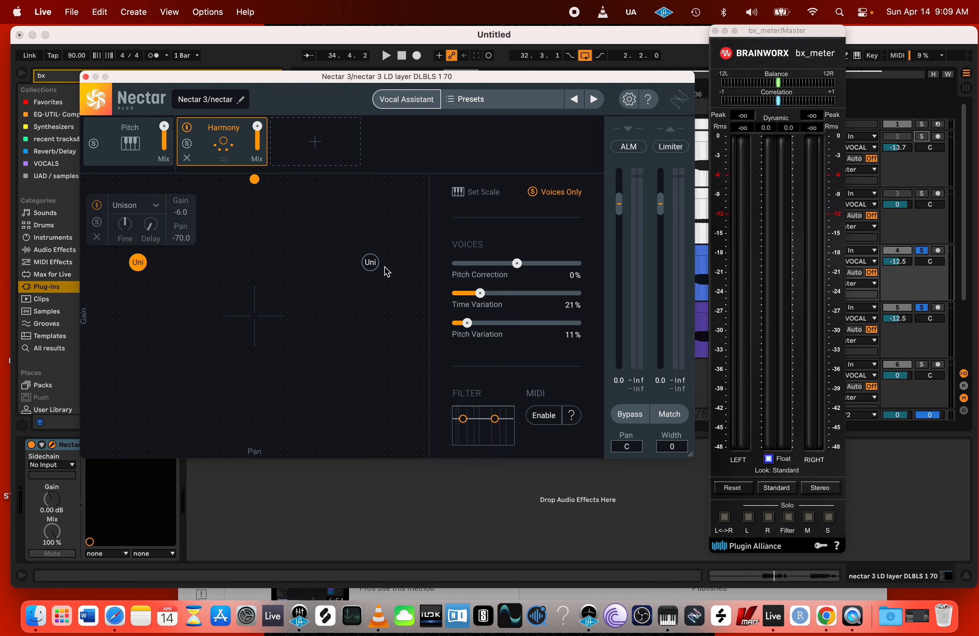
left_click(370, 262)
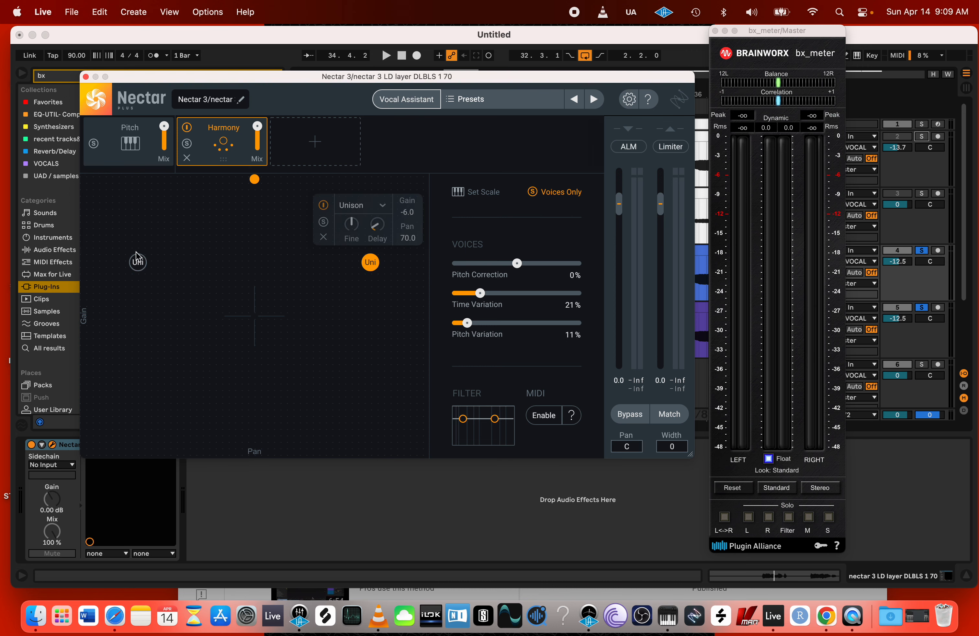
left_click(86, 77)
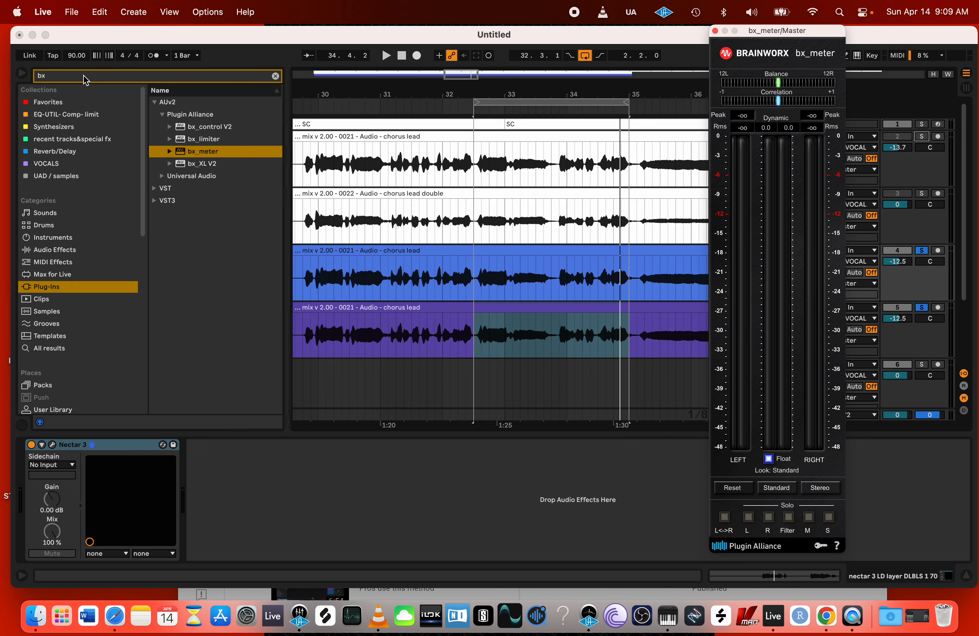
left_click_drag(777, 31, 373, 53)
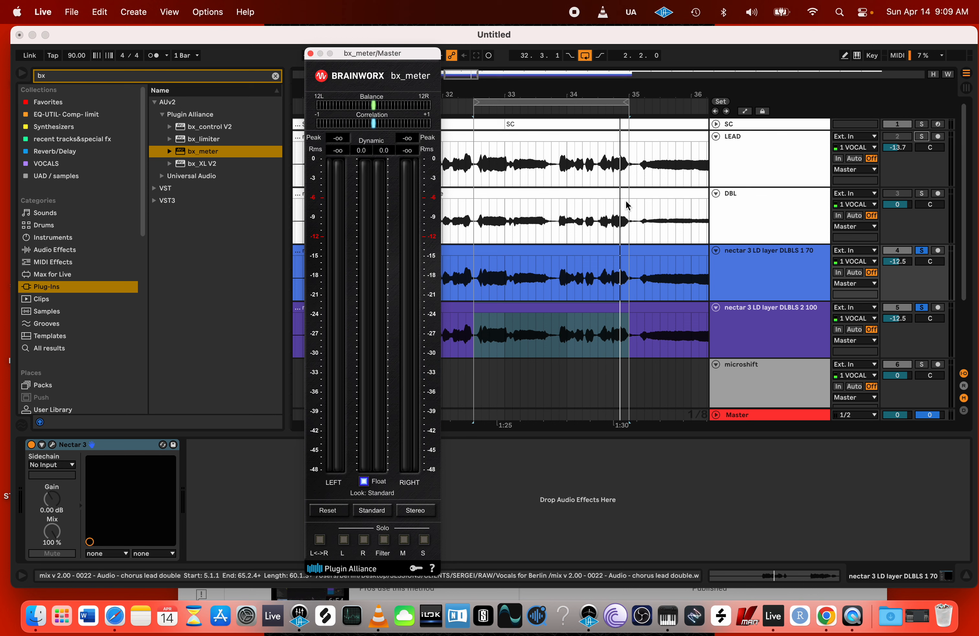
- Reopen Nectar 3 on the DLBLS 1 70 track and set the left unison voice's pan to -50
left_click(785, 270)
left_click(52, 445)
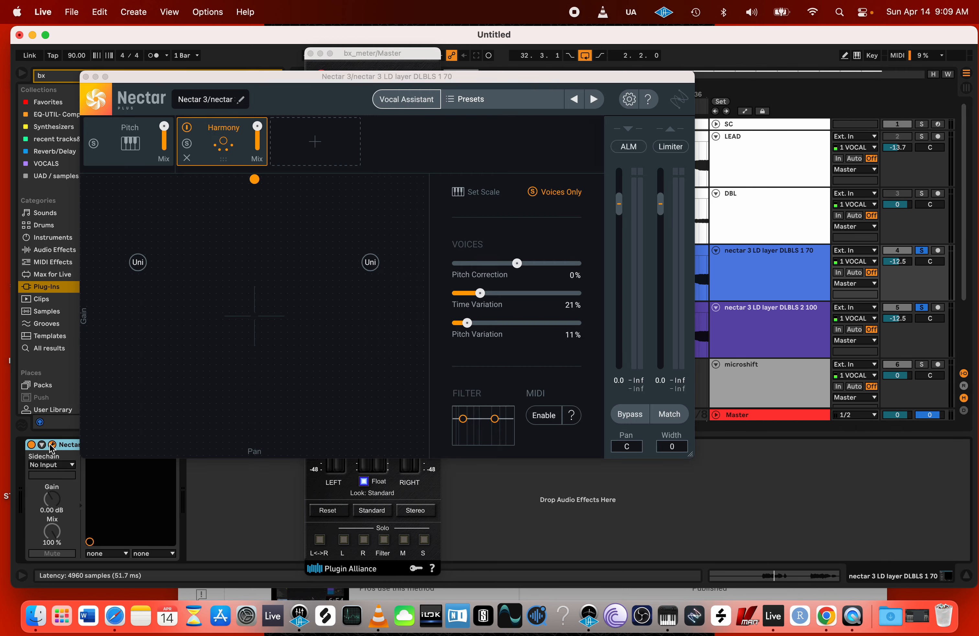
left_click(138, 263)
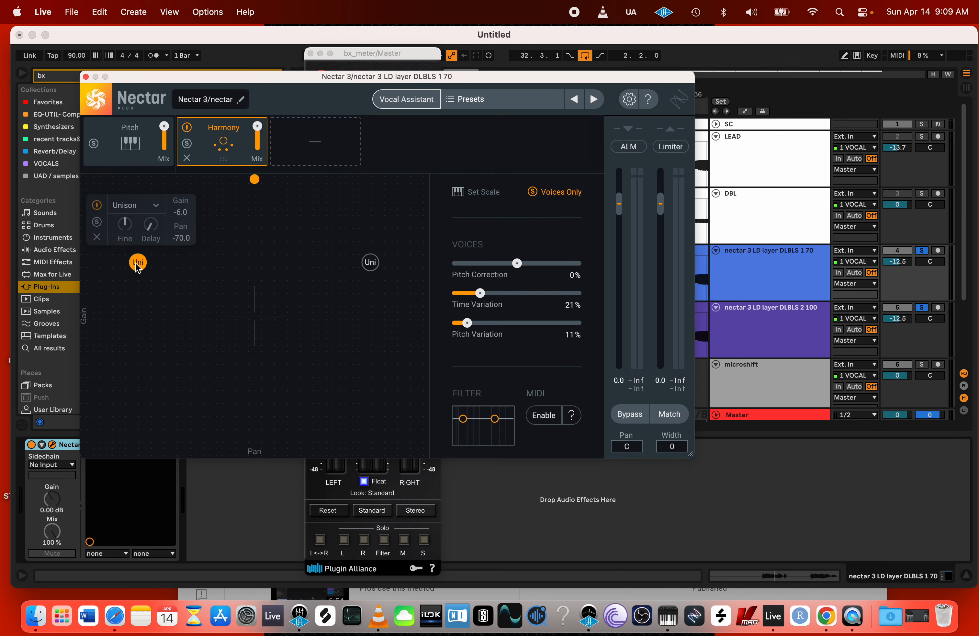
double_click(181, 237)
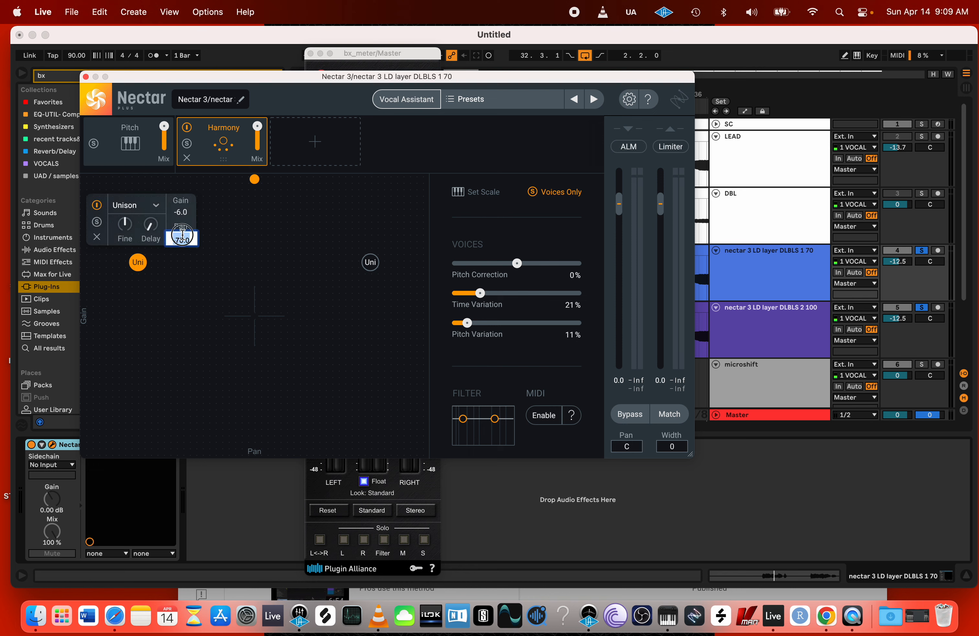
left_click(135, 240)
type("-50")
key("Return")
- Set the right unison voice's pan to 50 and check the left voice's pan against it
left_click(370, 263)
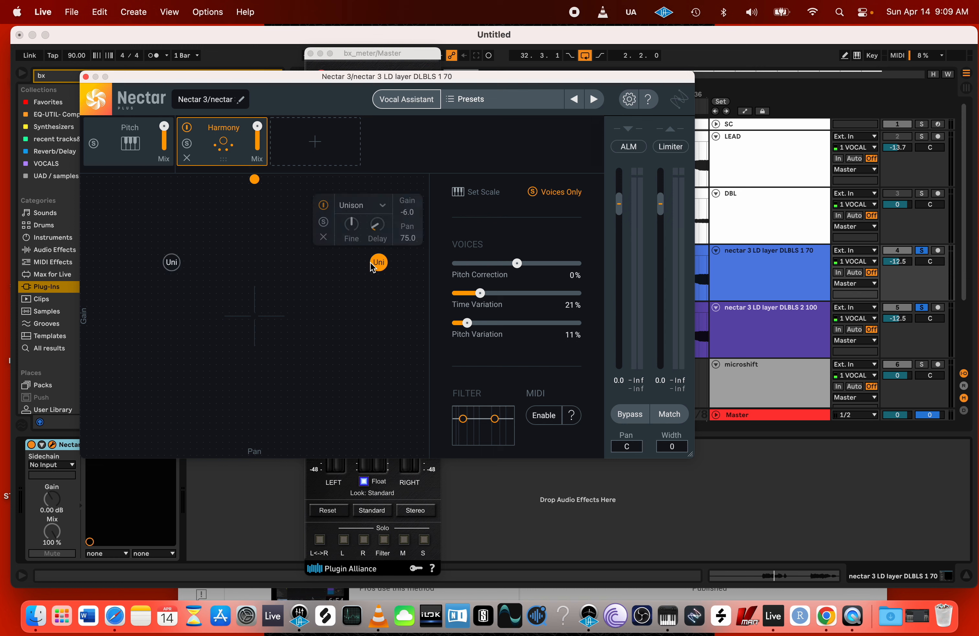
double_click(405, 238)
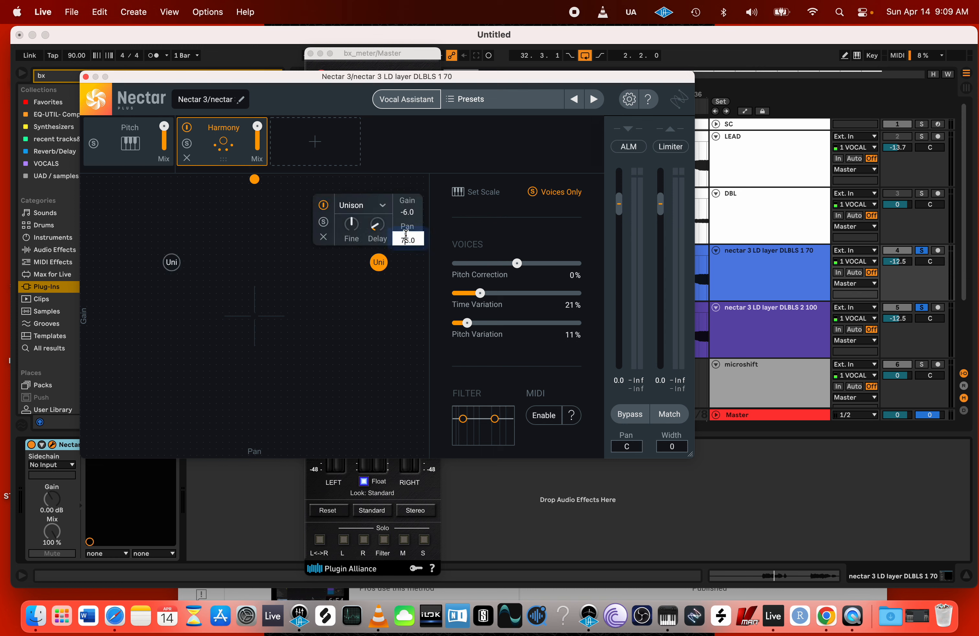
double_click(423, 240)
type("50")
key("Return")
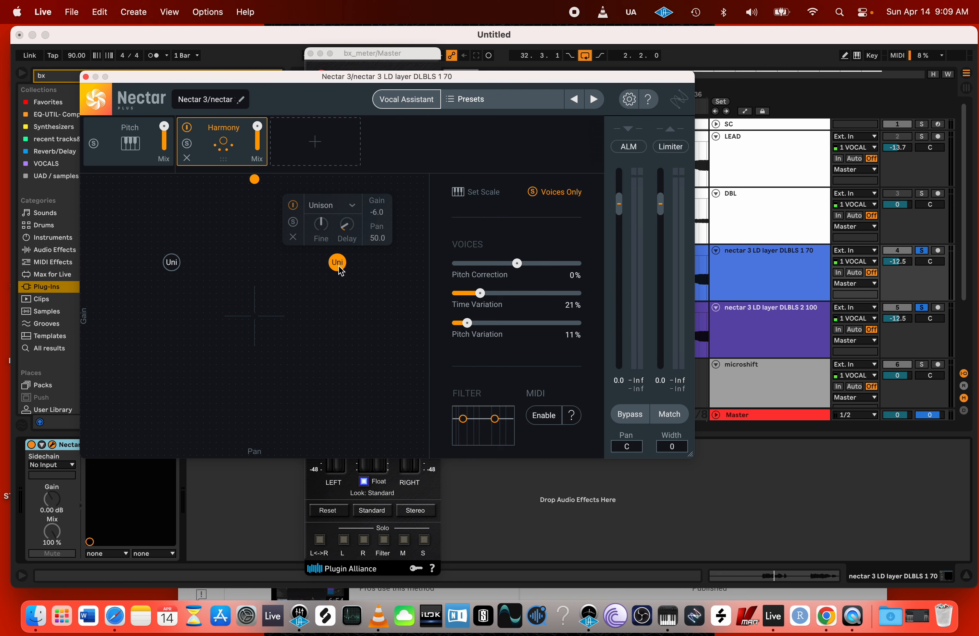
left_click(172, 263)
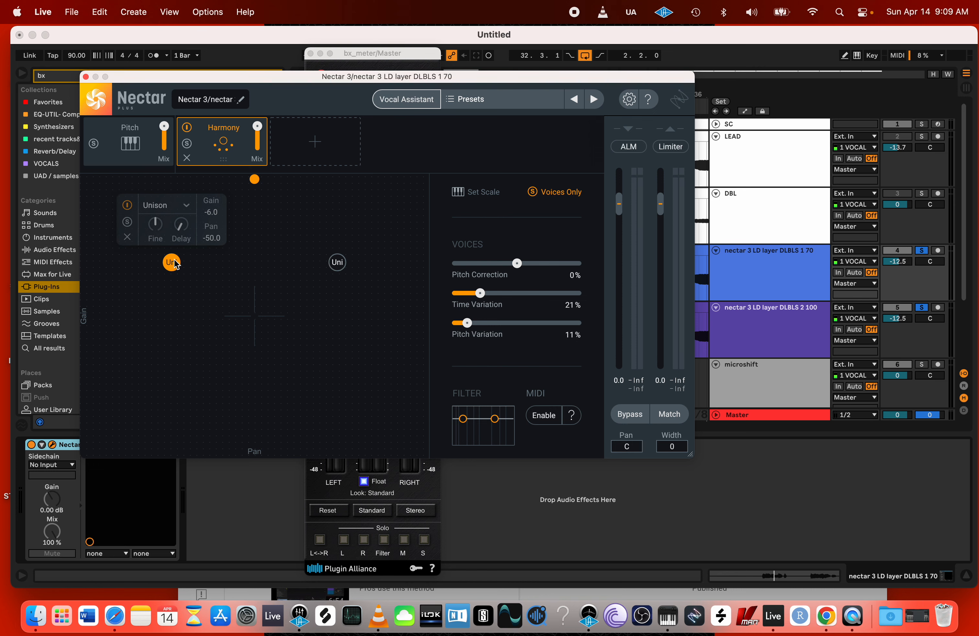
left_click(198, 302)
- Play the DLBLS 1 70 layer alone with bx_meter's M solo on and set its harmony Time Variation to 30%
key("space")
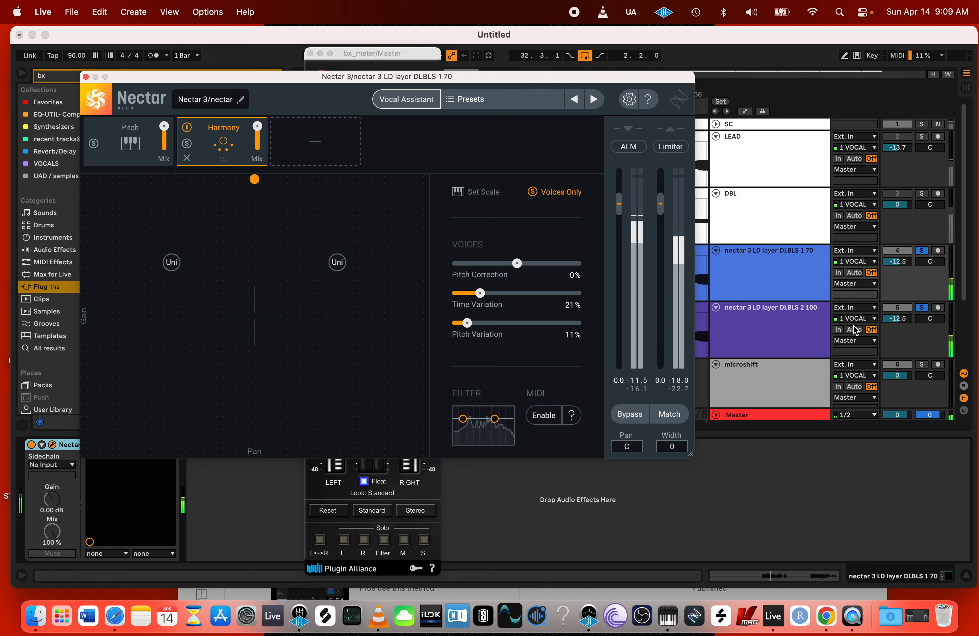
left_click(922, 308)
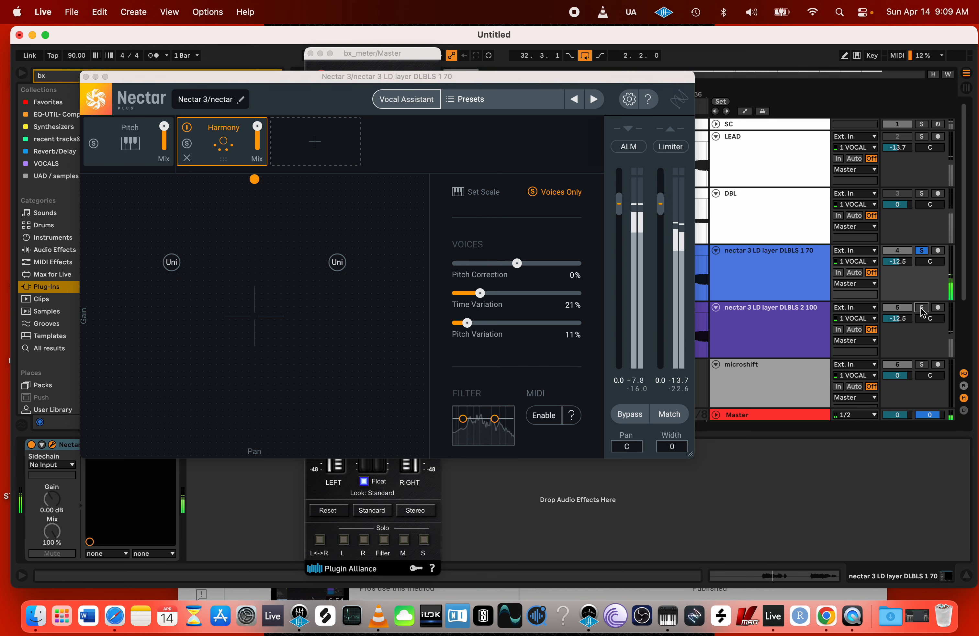
left_click(404, 539)
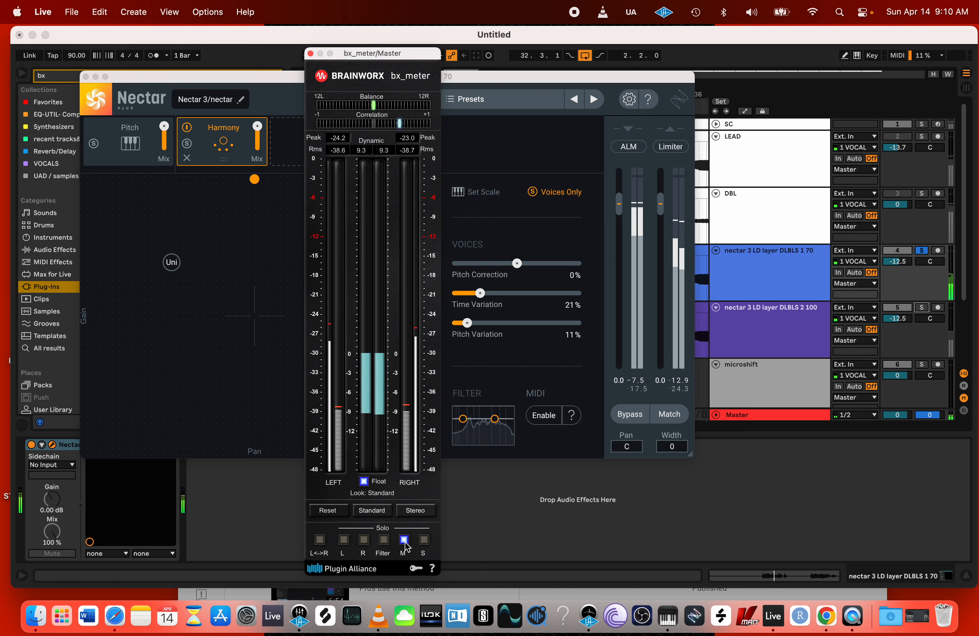
left_click(405, 541)
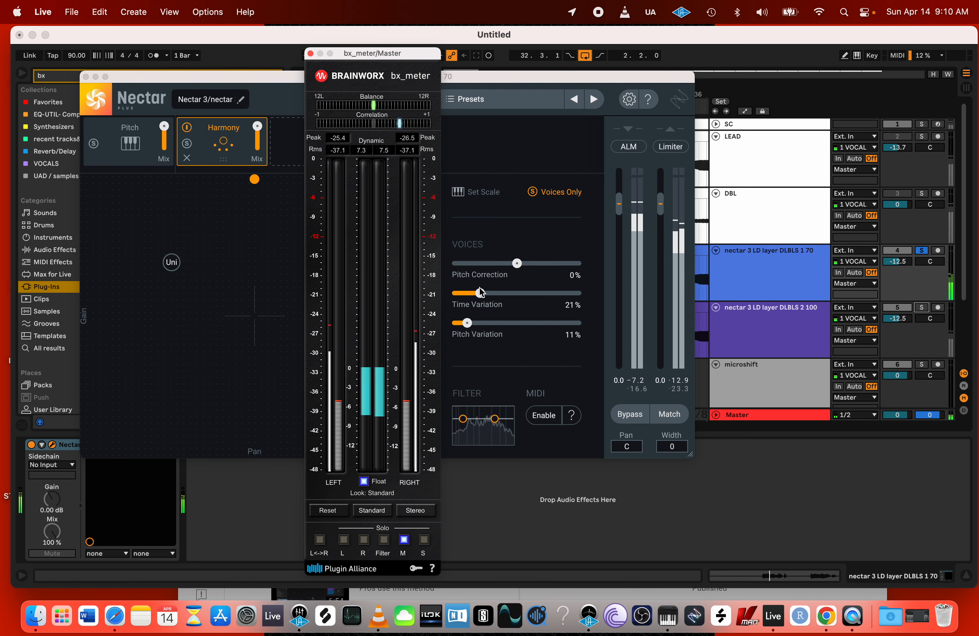
left_click_drag(479, 293, 486, 294)
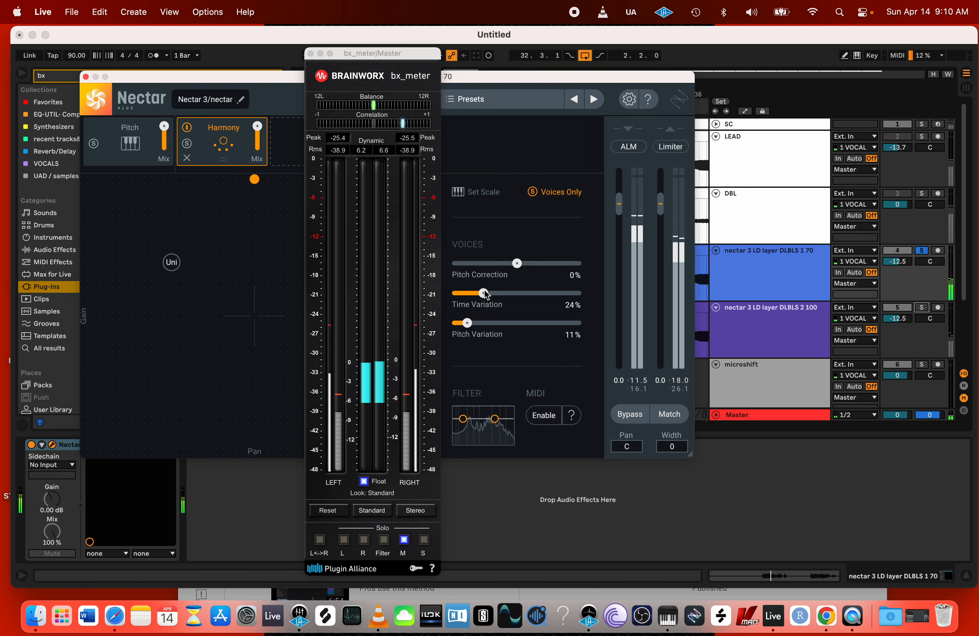
mouse_move(485, 293)
left_mouse_down()
mouse_move(509, 294)
mouse_move(494, 295)
left_mouse_up()
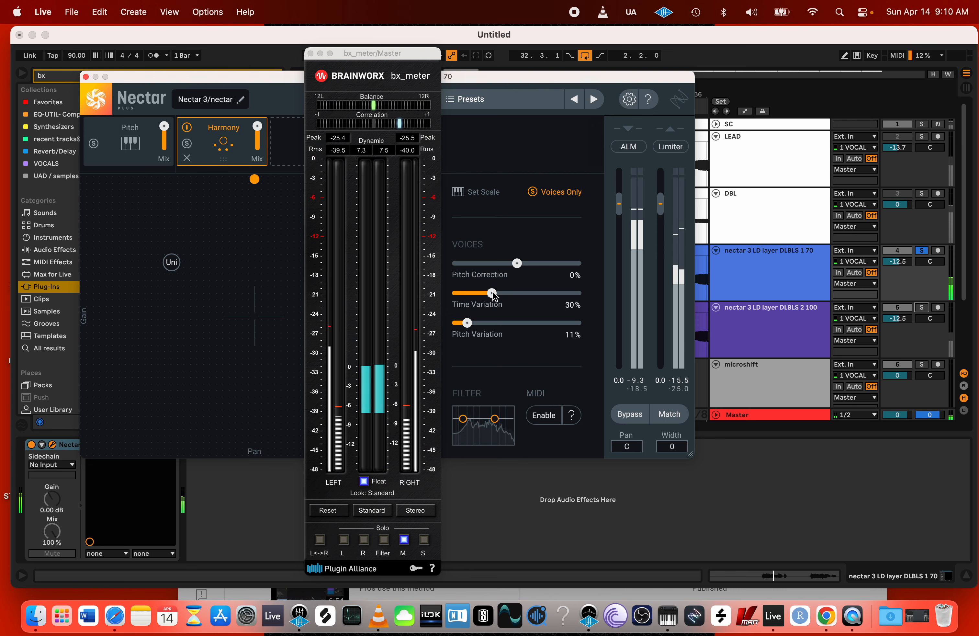
- Open Nectar 3 on the DLBLS 2 100 track, add that track to the solo and set its Time Variation to 42%
left_click(771, 324)
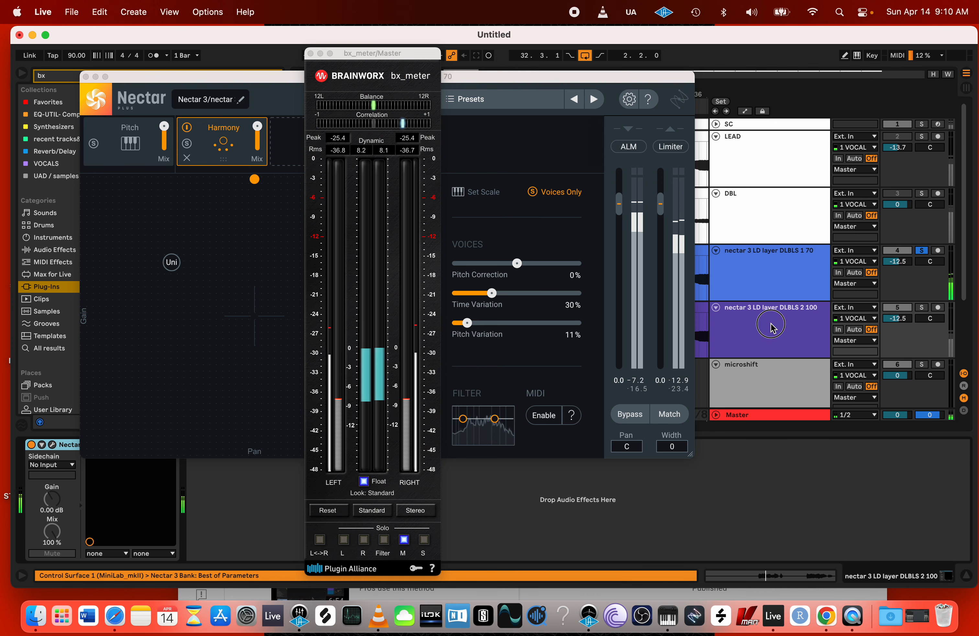
left_click_drag(229, 77, 202, 41)
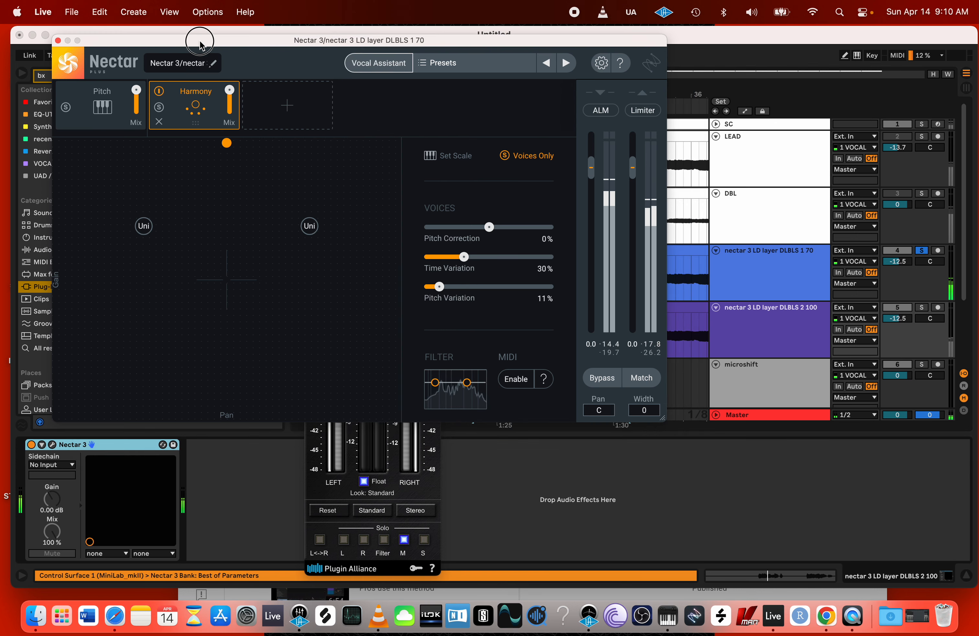
left_click(52, 445)
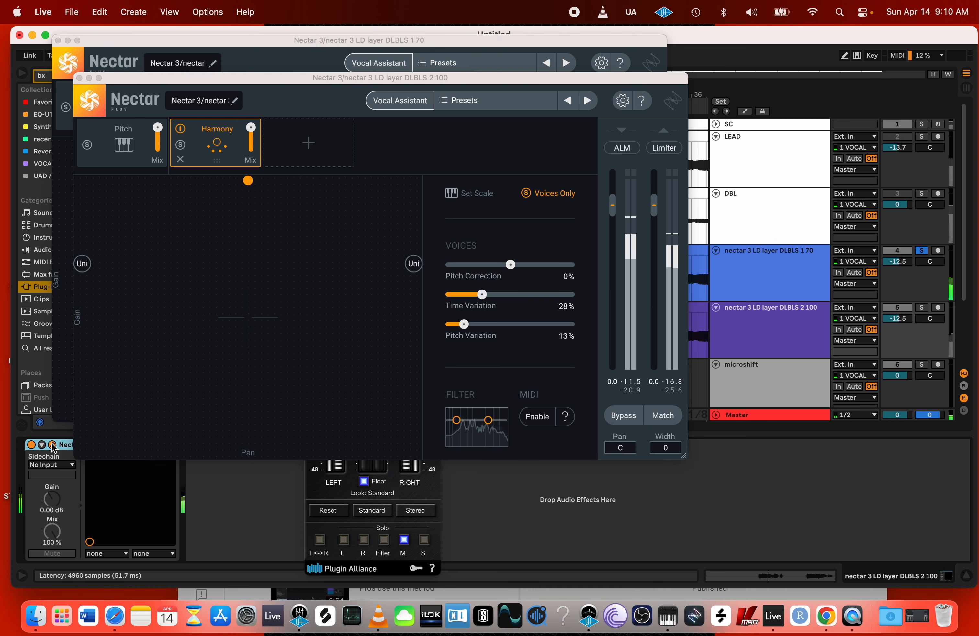
left_click_drag(363, 78, 486, 80)
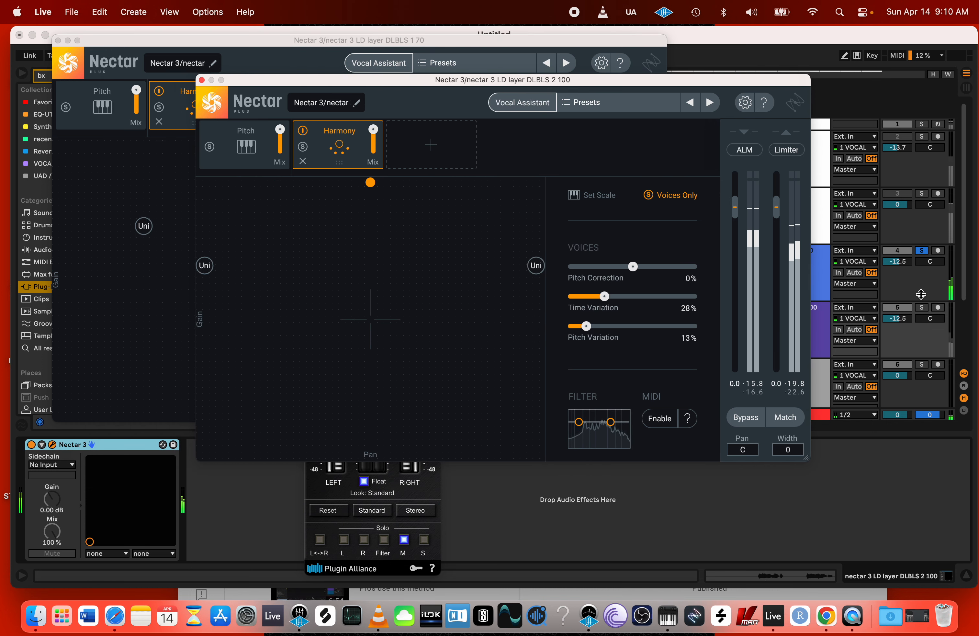
left_click(922, 307)
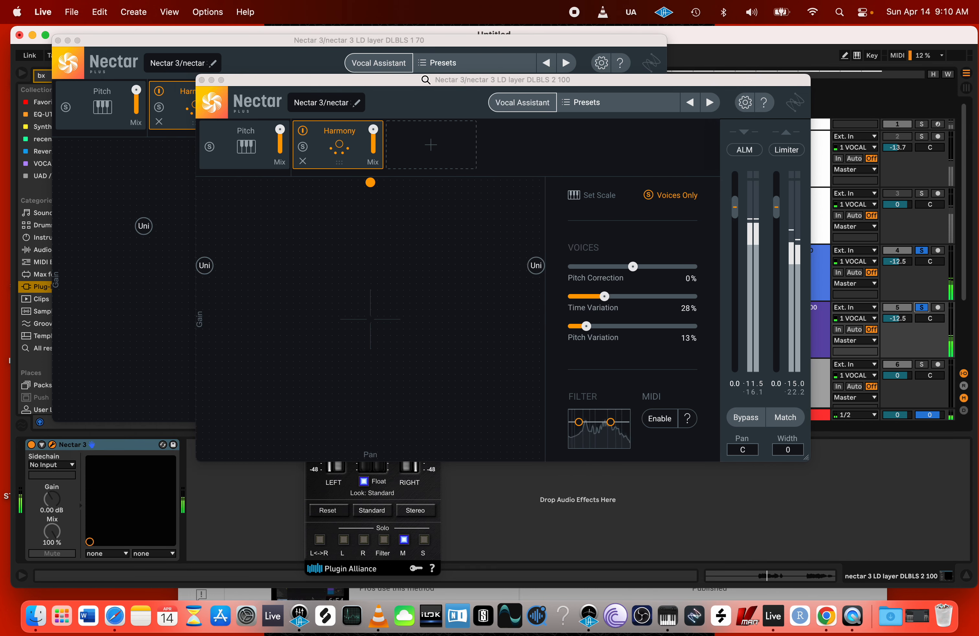
left_click_drag(417, 80, 535, 101)
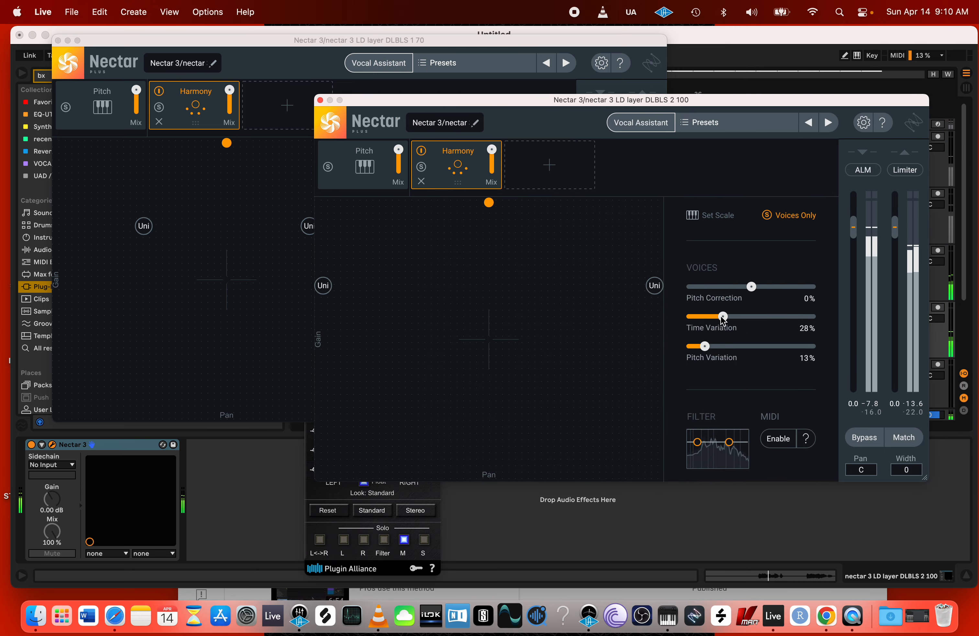
left_click_drag(721, 317, 779, 322)
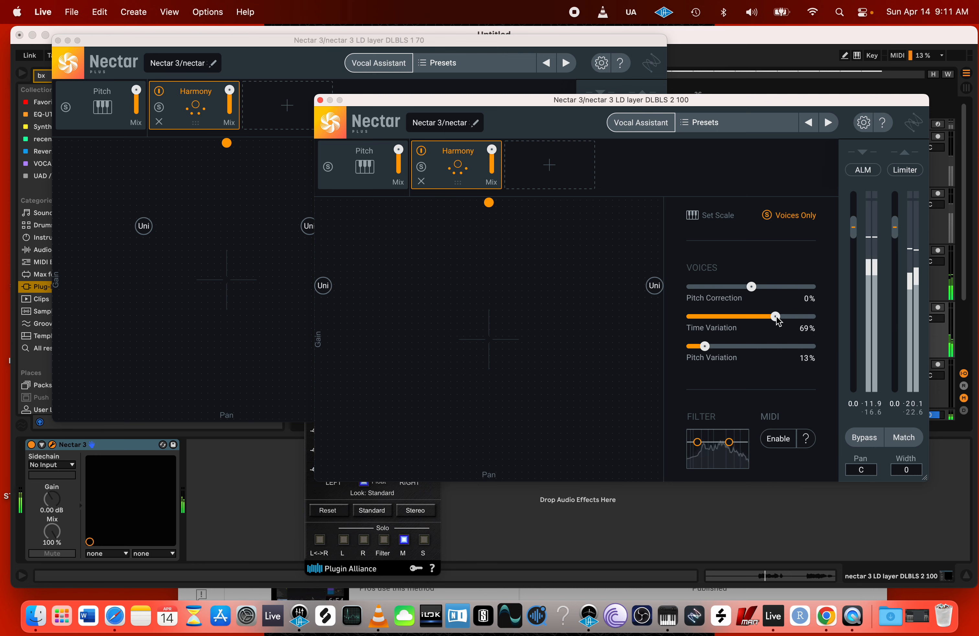
left_click_drag(778, 321, 743, 320)
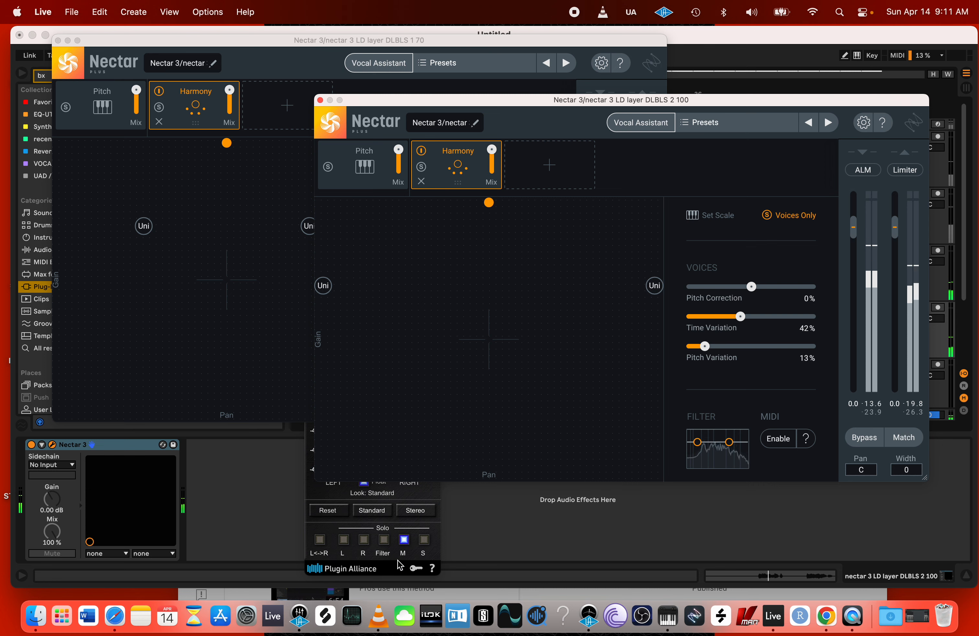
- Compare both layers in stereo, mid and side using bx_meter's M and S solos, leaving them off, and stop playback
left_click(405, 540)
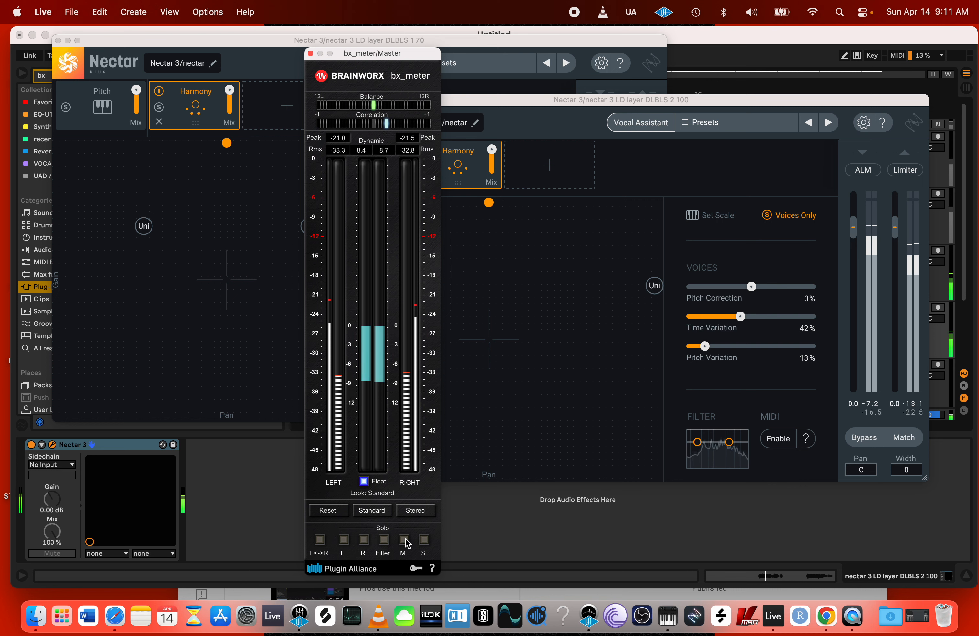
left_click(405, 540)
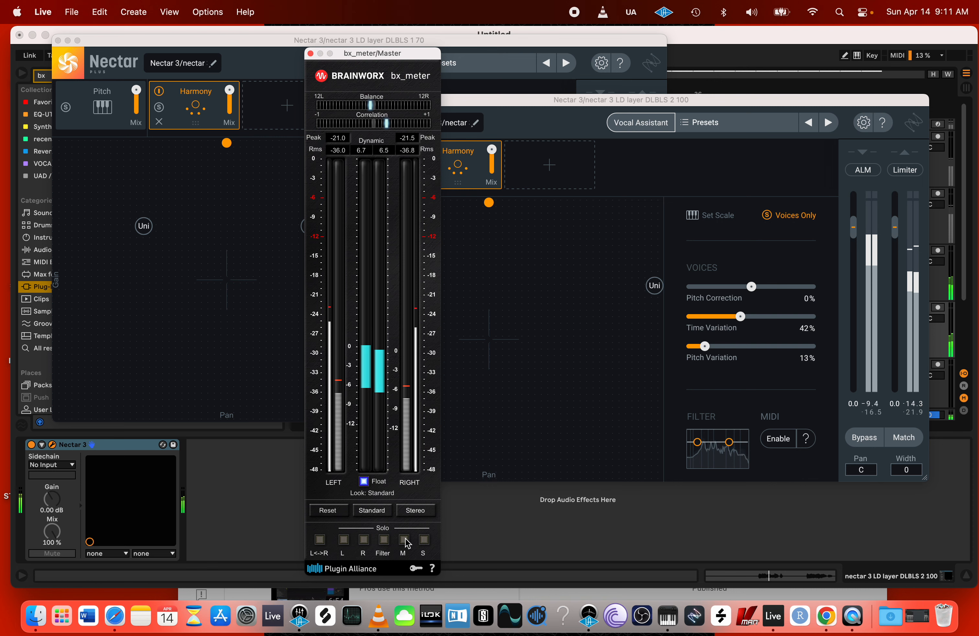
left_click(405, 540)
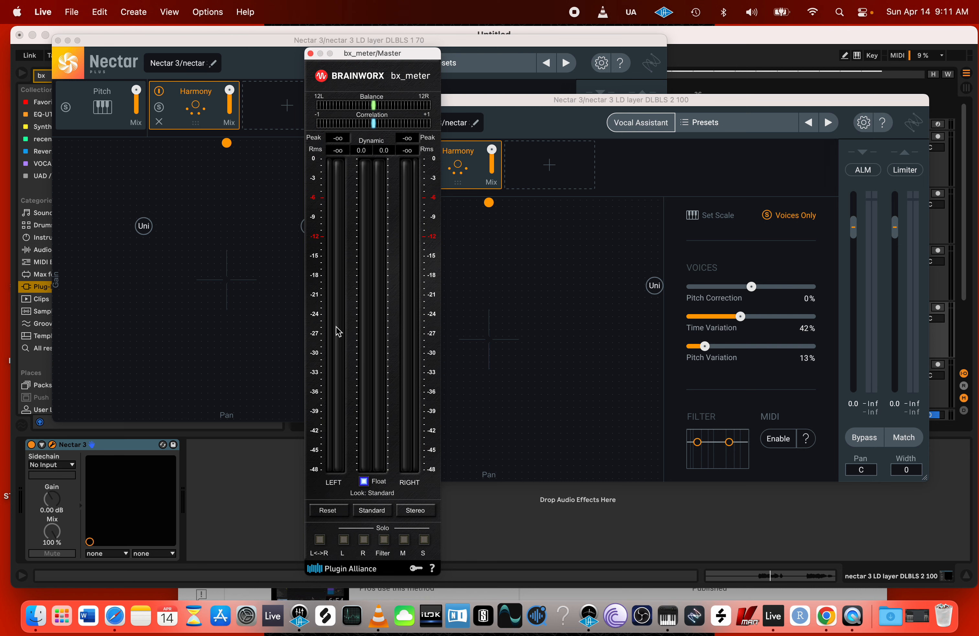
key("space")
left_click(405, 539)
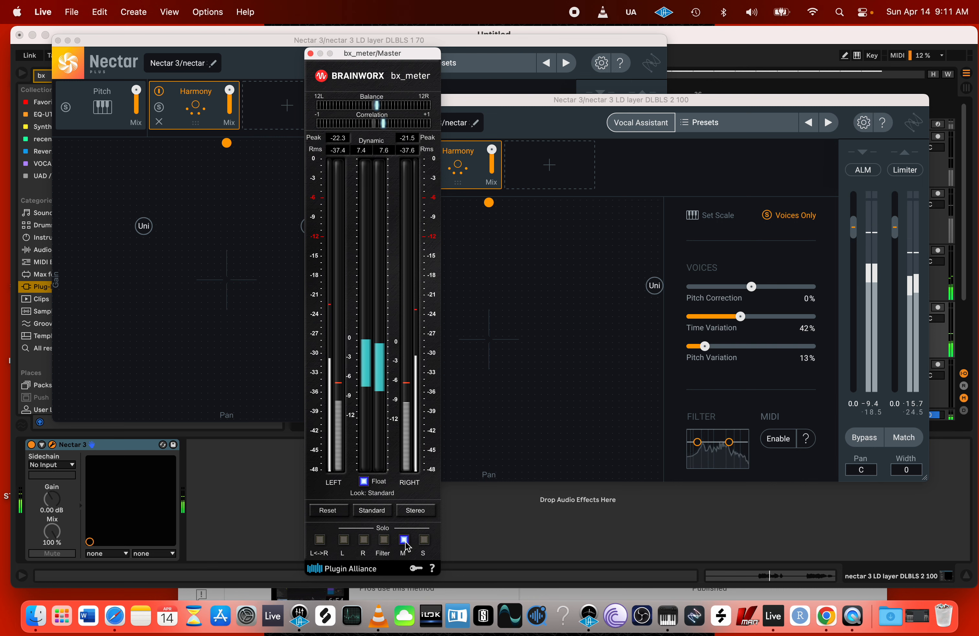
left_click(404, 540)
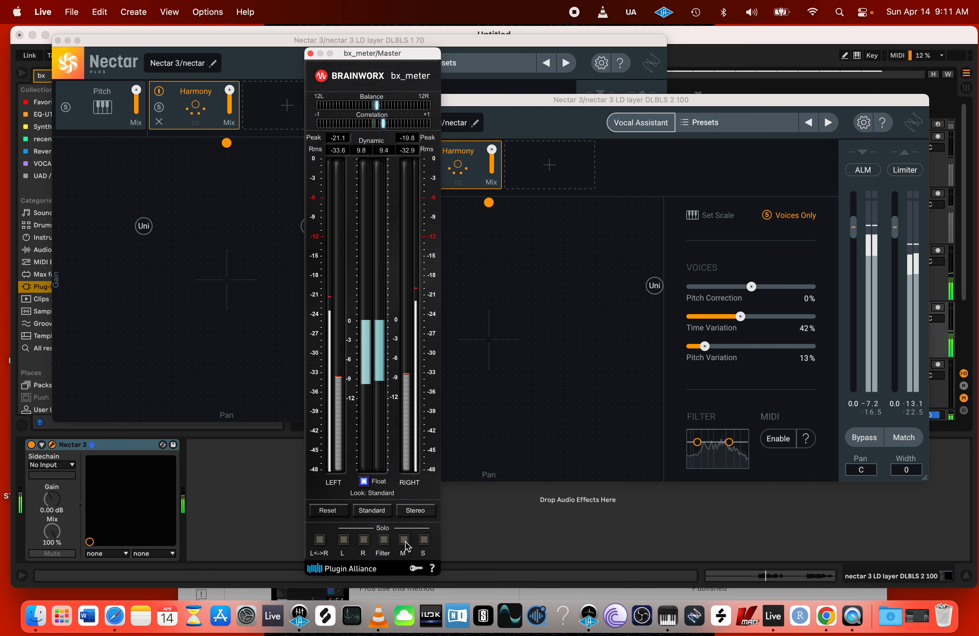
left_click(424, 540)
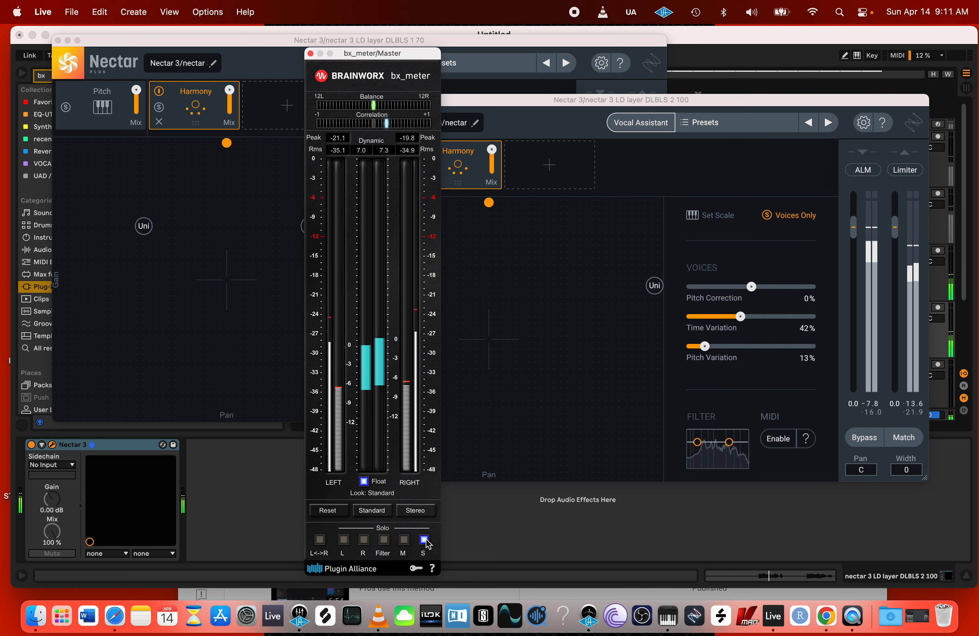
left_click(424, 539)
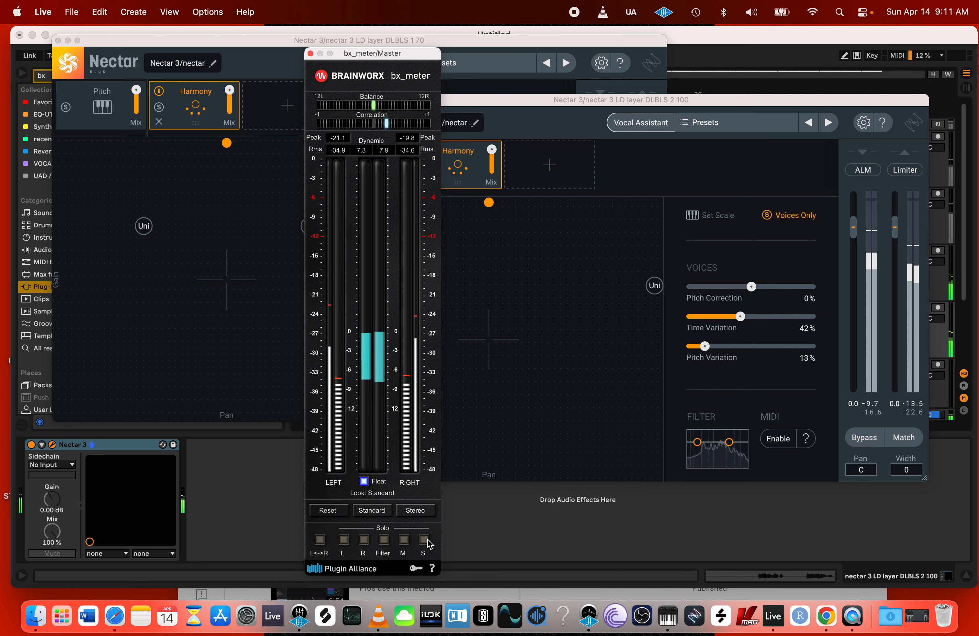
key("space")
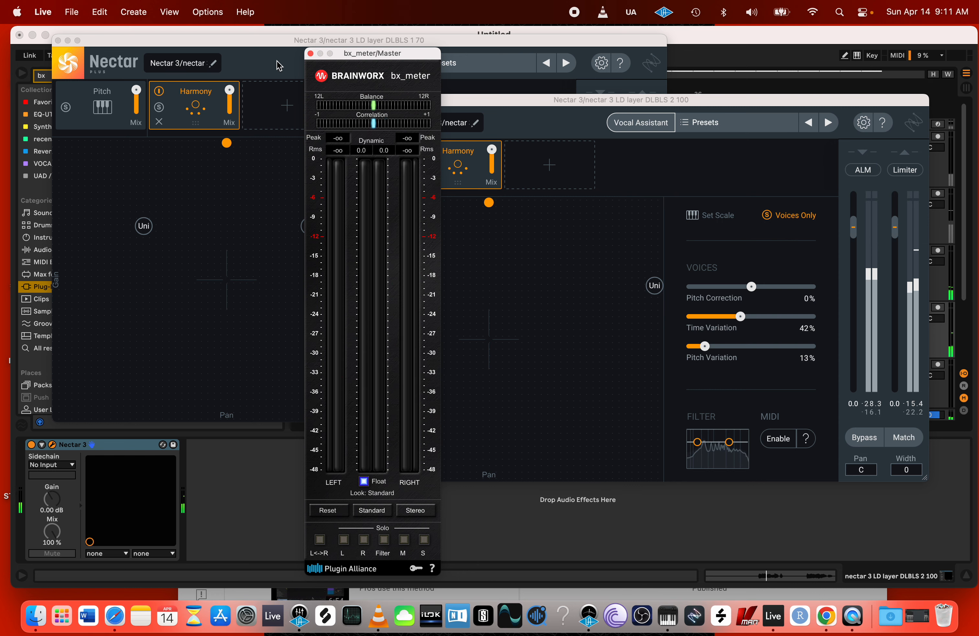
- Search the plug-ins for "maa" and expand the MAAT folder in the results, moving the Nectar 3 window out of the way
left_click_drag(263, 36, 340, 66)
left_click_drag(224, 65, 245, 114)
left_click(275, 76)
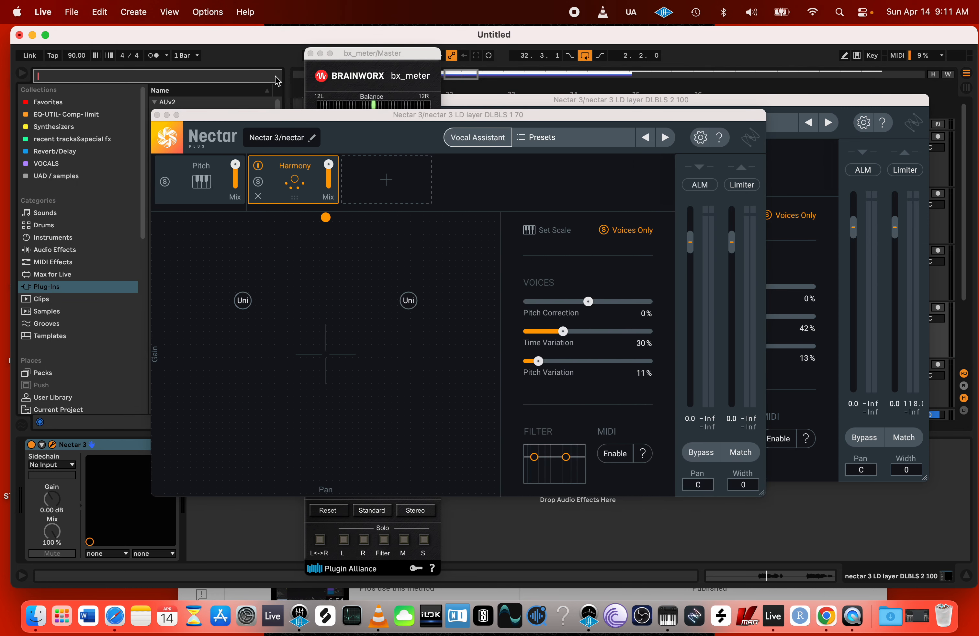
type("maa")
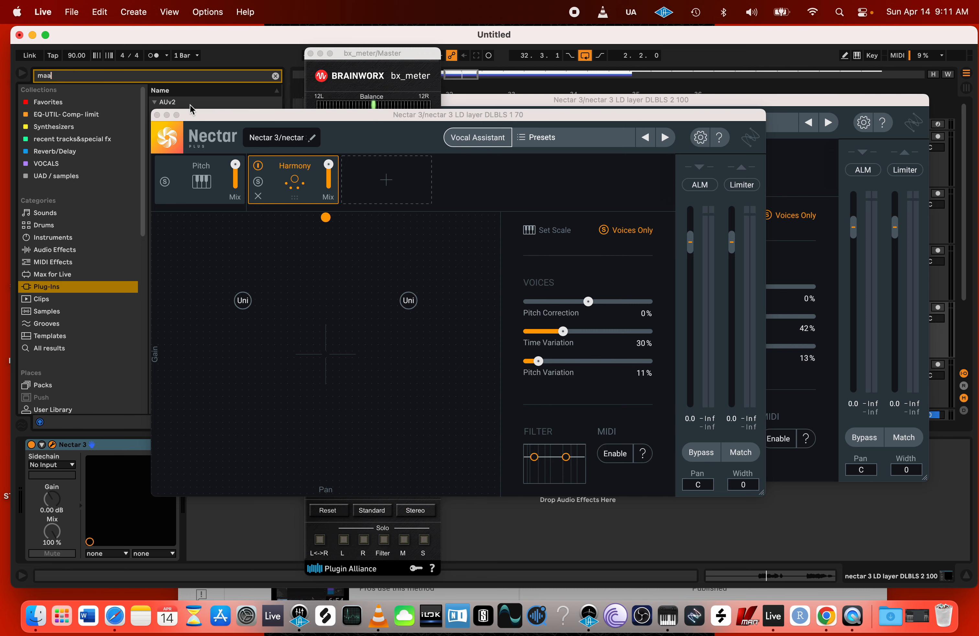
left_click_drag(192, 115, 238, 167)
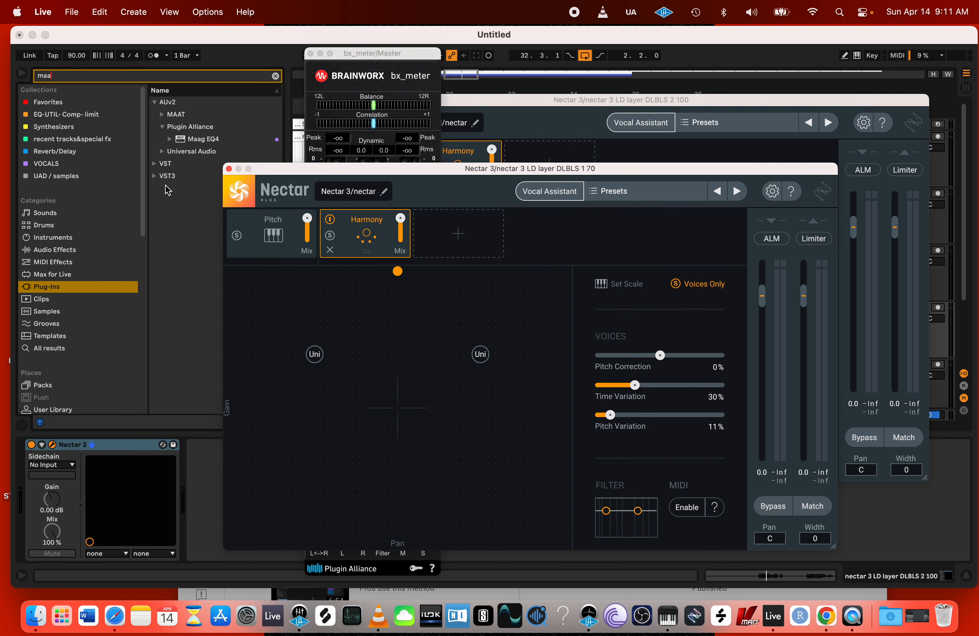
left_click(161, 114)
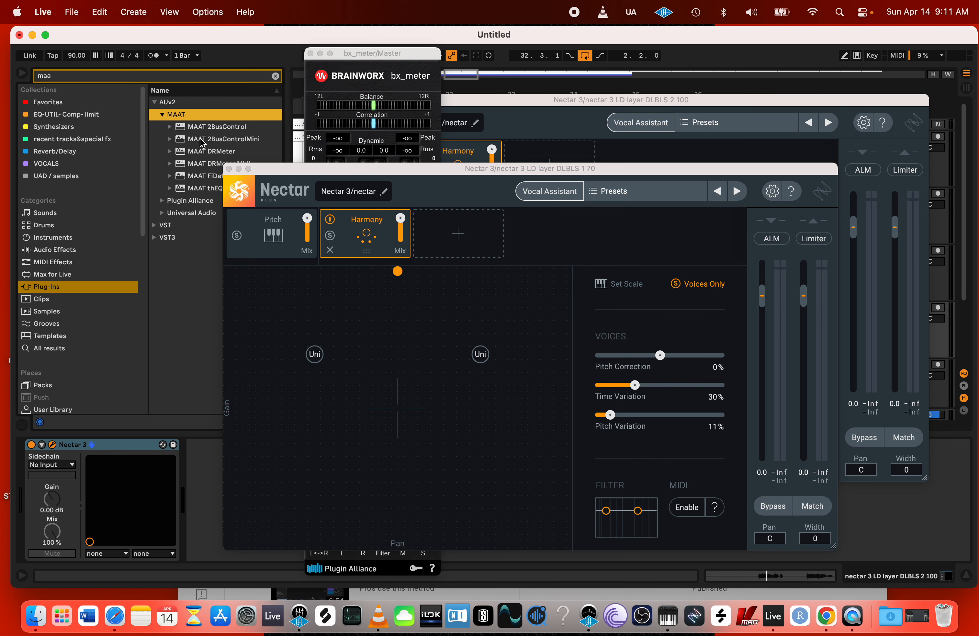
left_click_drag(200, 134, 201, 494)
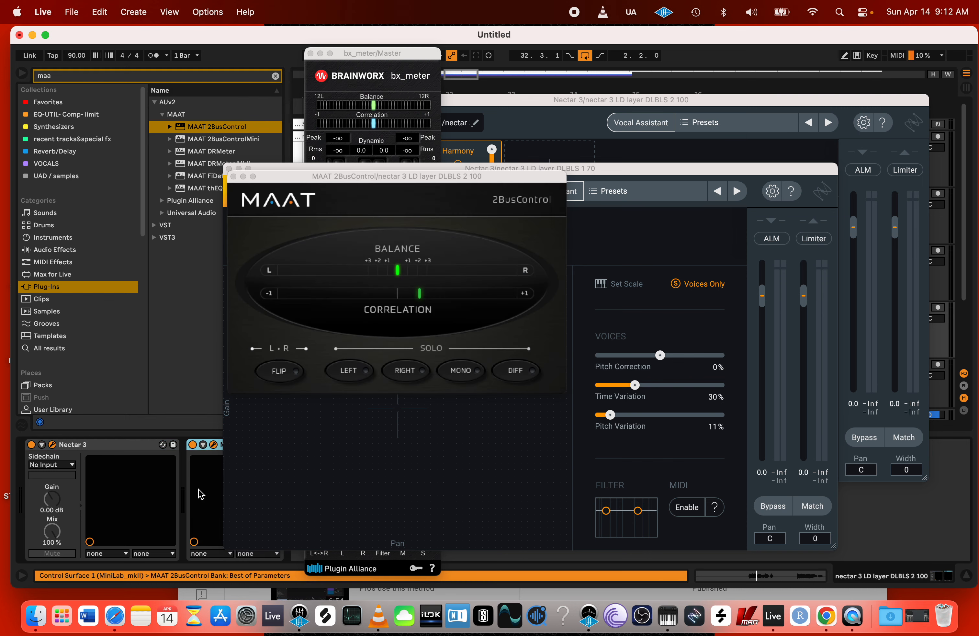
left_click_drag(371, 186, 699, 235)
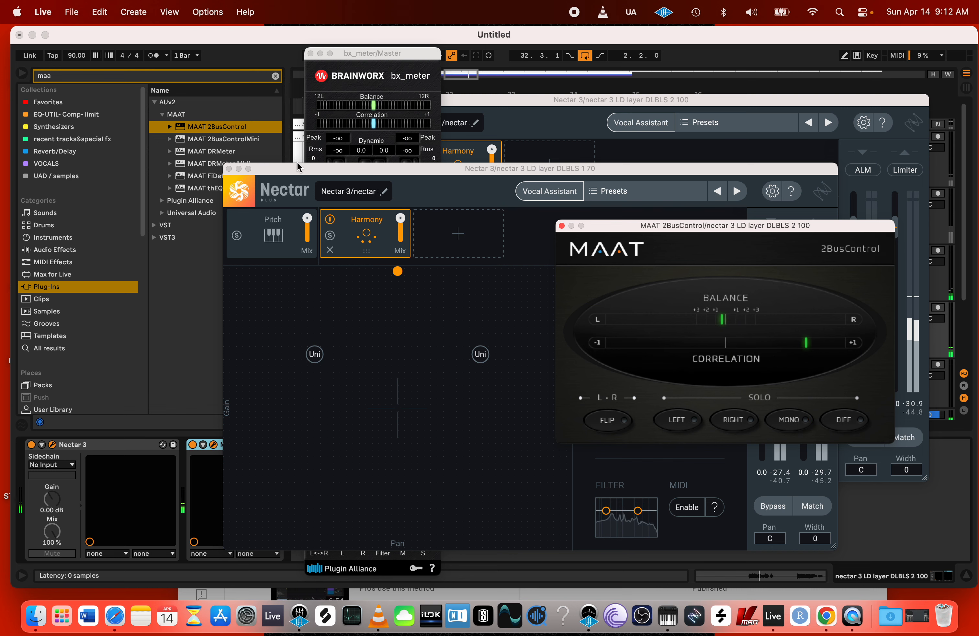
left_click_drag(299, 168, 404, 170)
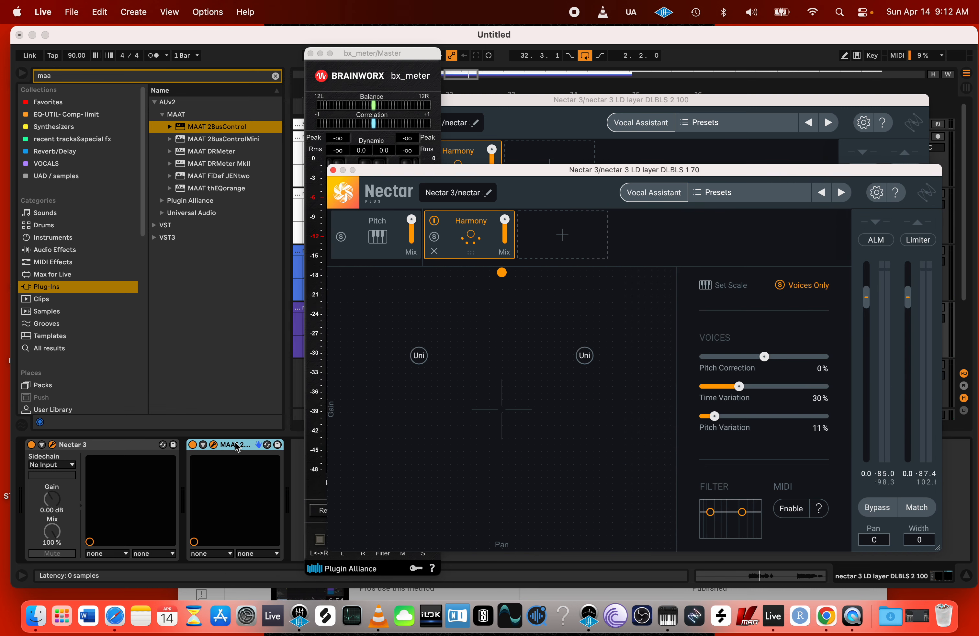
right_click(236, 446)
left_click(247, 470)
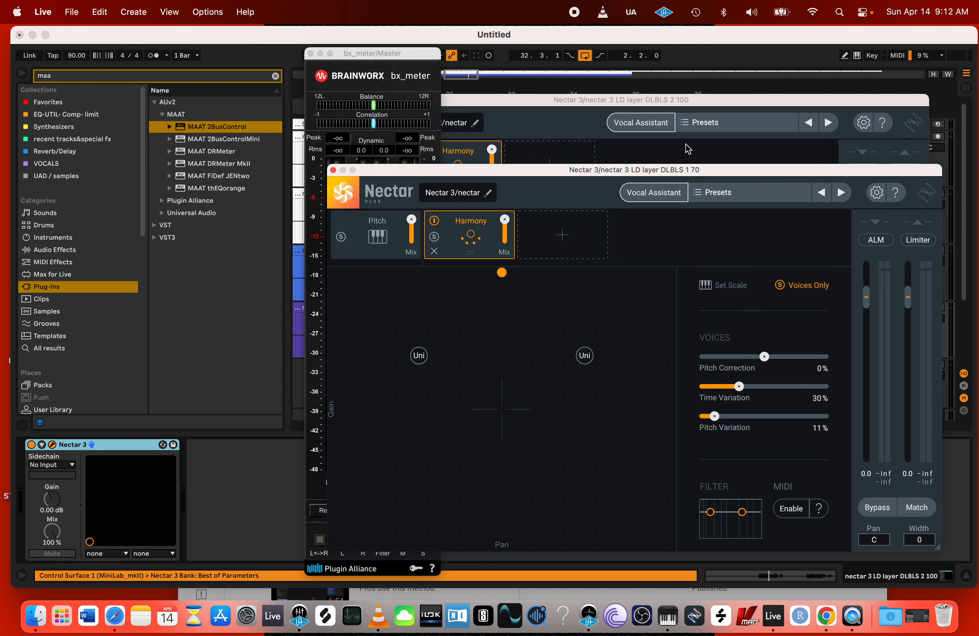
- Enlarge the Live window, clear the Nectar 3 windows off the plug-in list and load MAAT 2BusControl on the Master track
double_click(832, 39)
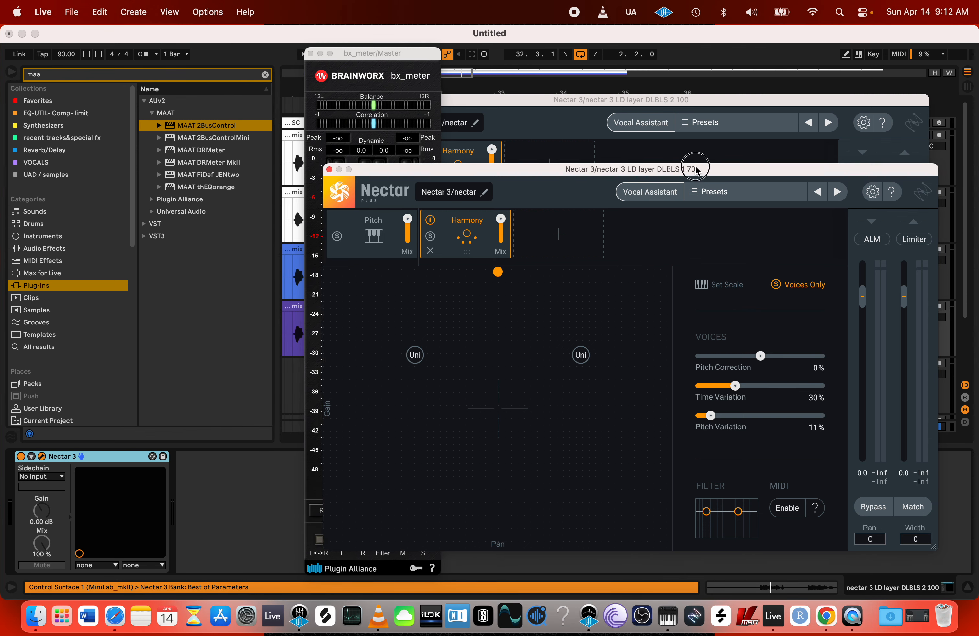
left_click_drag(695, 166, 454, 108)
left_click_drag(851, 114, 725, 82)
left_click(822, 428)
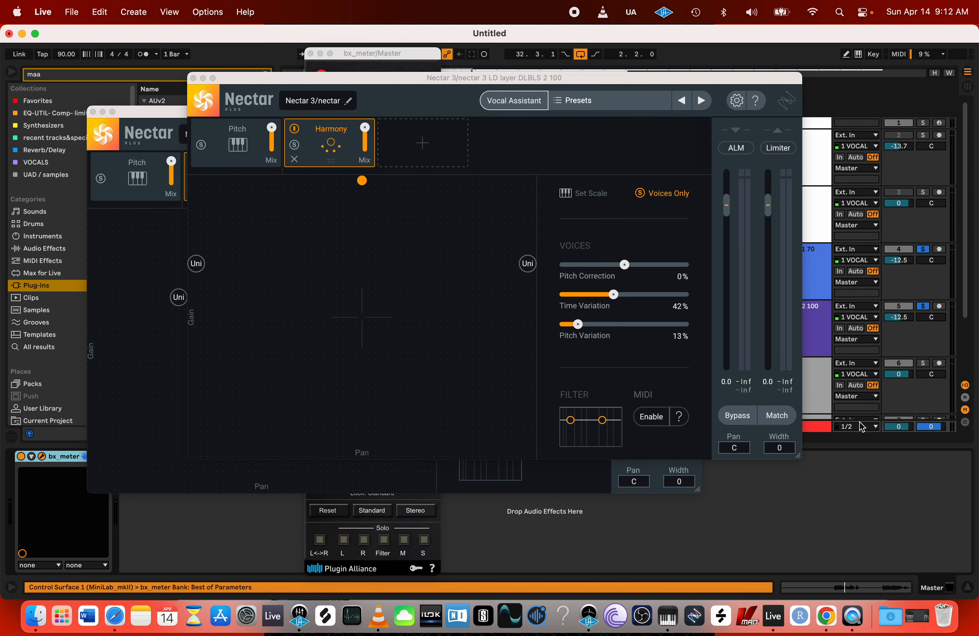
left_click_drag(351, 78, 516, 66)
left_click_drag(166, 109, 381, 141)
left_click_drag(165, 124, 203, 486)
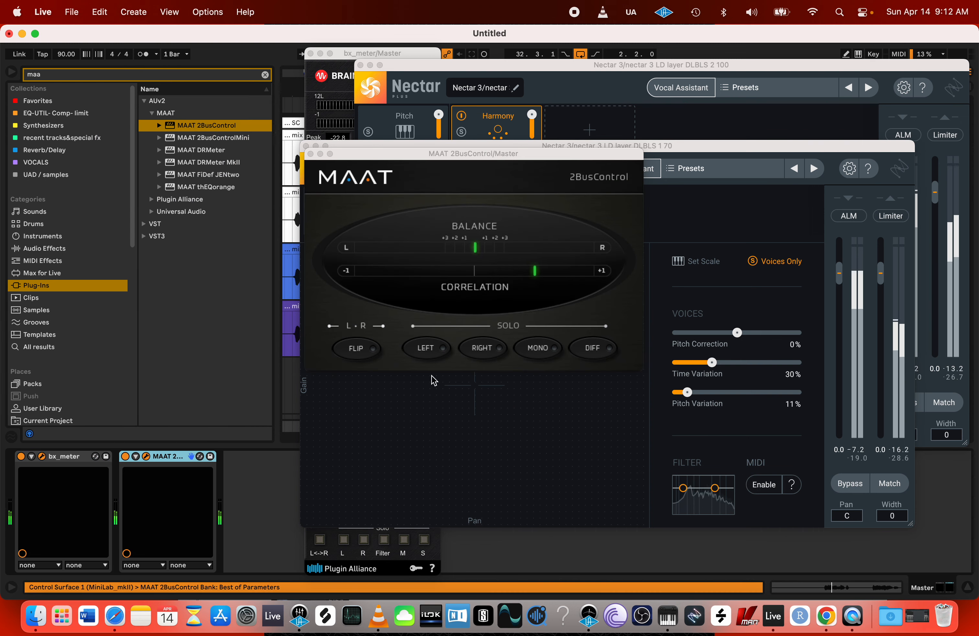
- Audition both soloed layers with 2BusControl's Mono solo on and off, and move its window away from the Nectar 3 windows
left_click(539, 349)
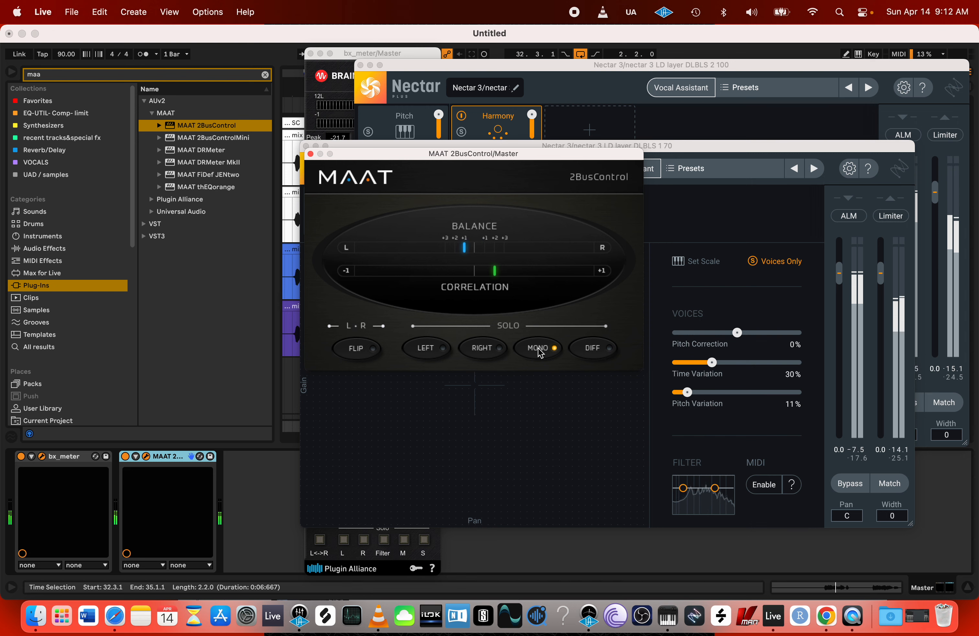
left_click(540, 351)
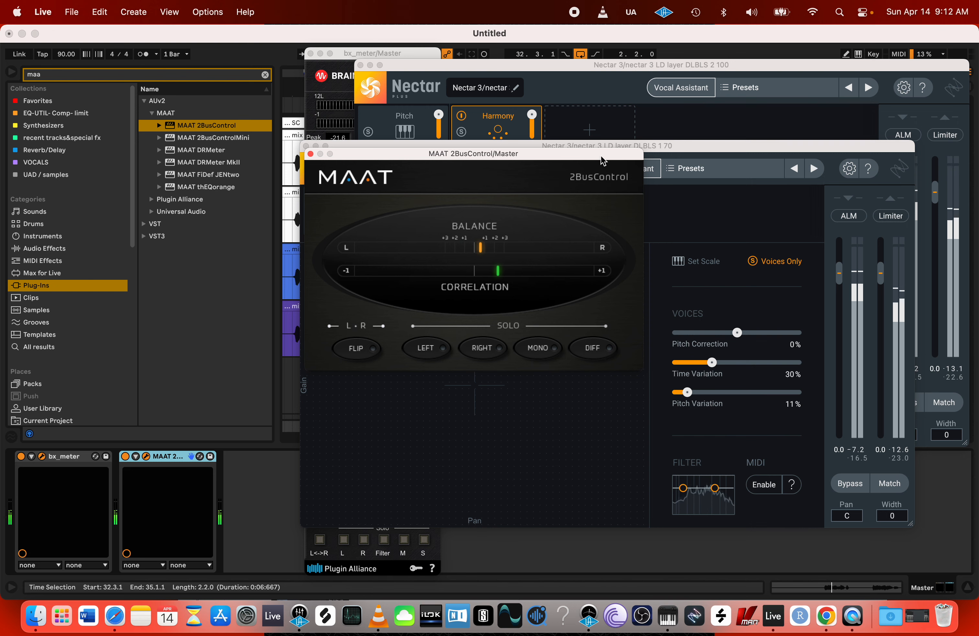
left_click_drag(604, 154, 368, 286)
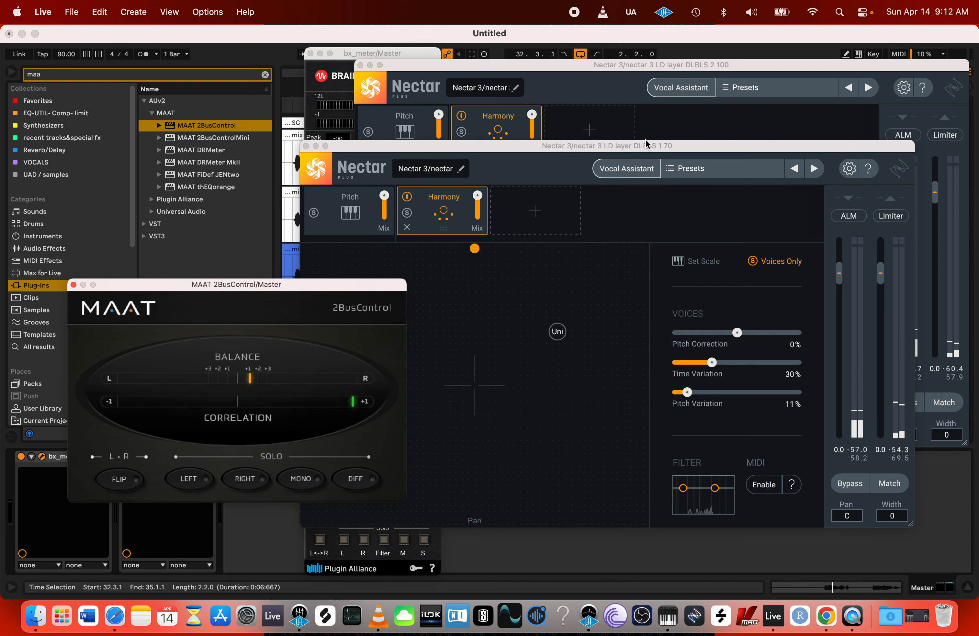
- Shrink both Nectar 3 windows and reposition them so the track headers are uncovered
left_click_drag(648, 146, 652, 153)
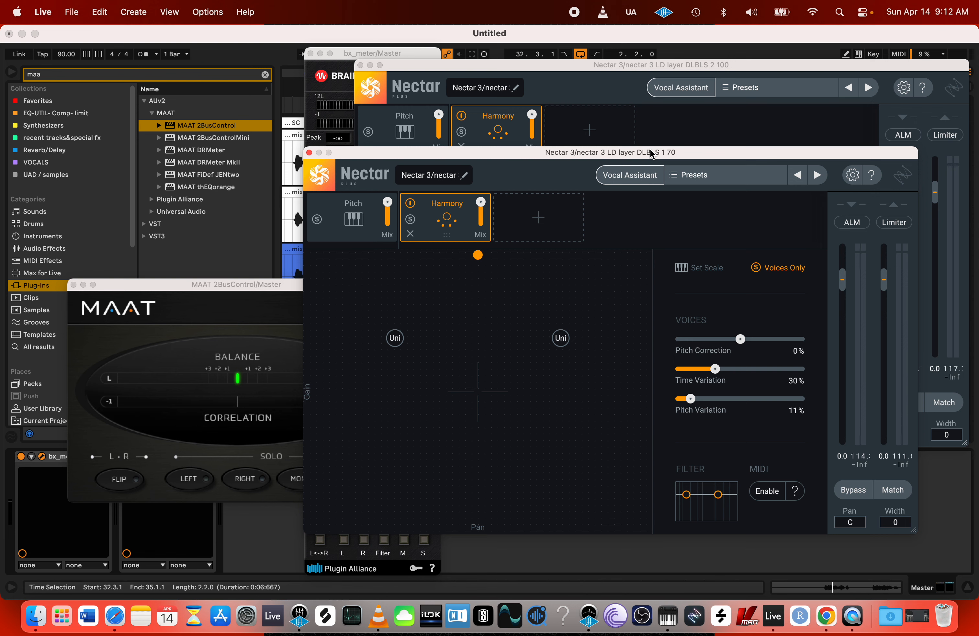
left_click_drag(652, 64, 705, 235)
left_click_drag(687, 152, 531, 59)
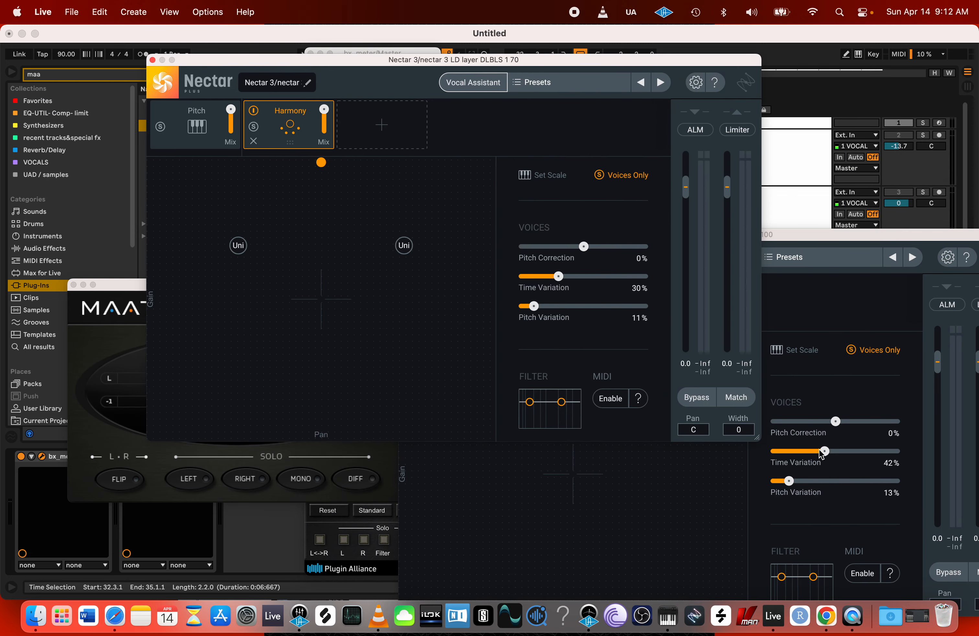
left_click_drag(758, 440, 485, 208)
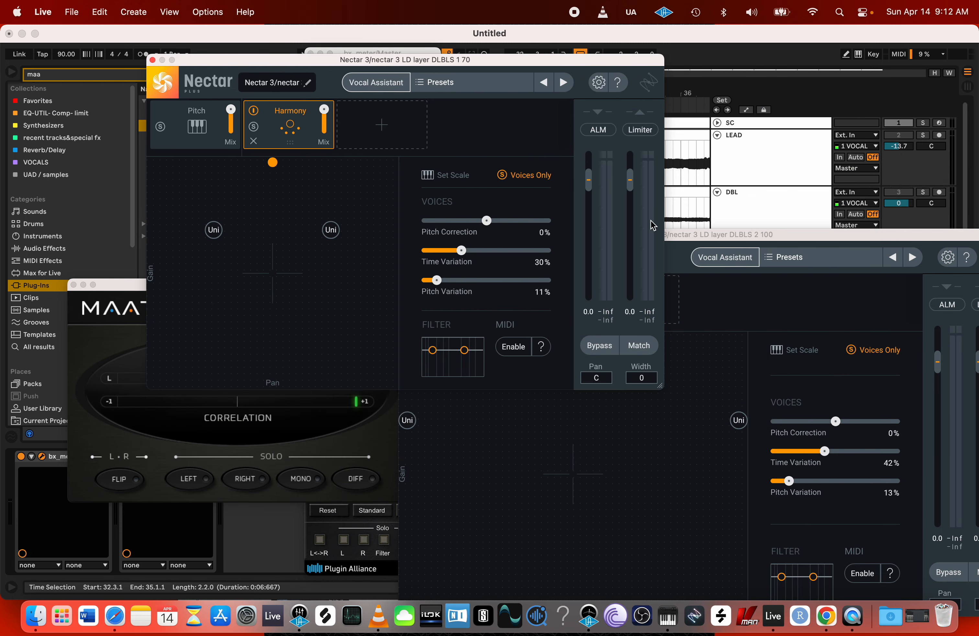
left_click_drag(818, 231, 665, 120)
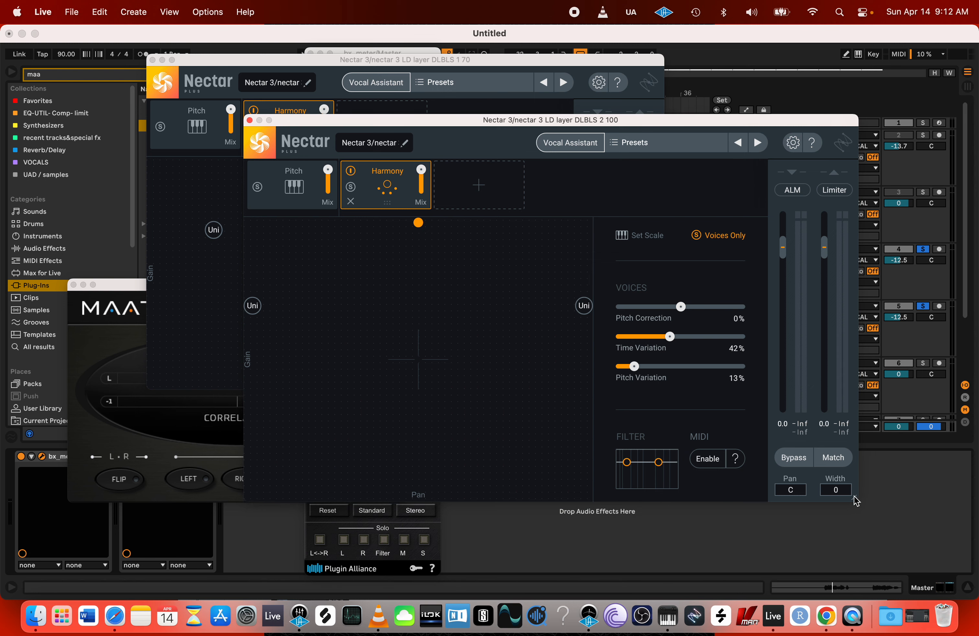
left_click_drag(855, 500, 684, 344)
left_click_drag(536, 120, 465, 153)
- Rename the nectar 3 LD layer DLBLS 1 70 track as "nectar 3 LD layer DLBLS 1 50"
left_click(778, 273)
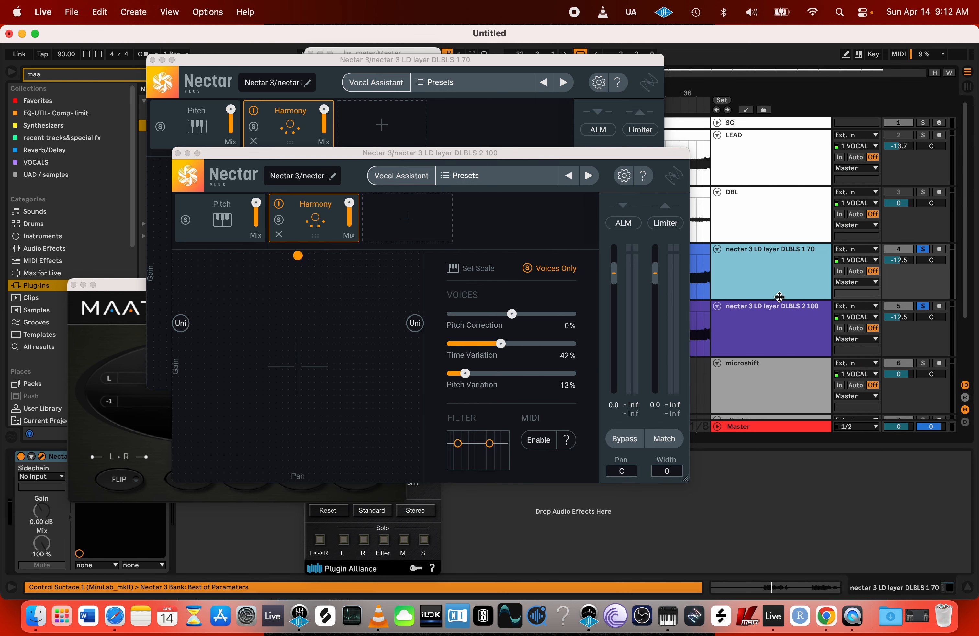
left_click(778, 327)
left_click(758, 267)
key("super+r")
left_click(812, 256)
key("BackSpace")
key("BackSpace")
type("50")
key("Return")
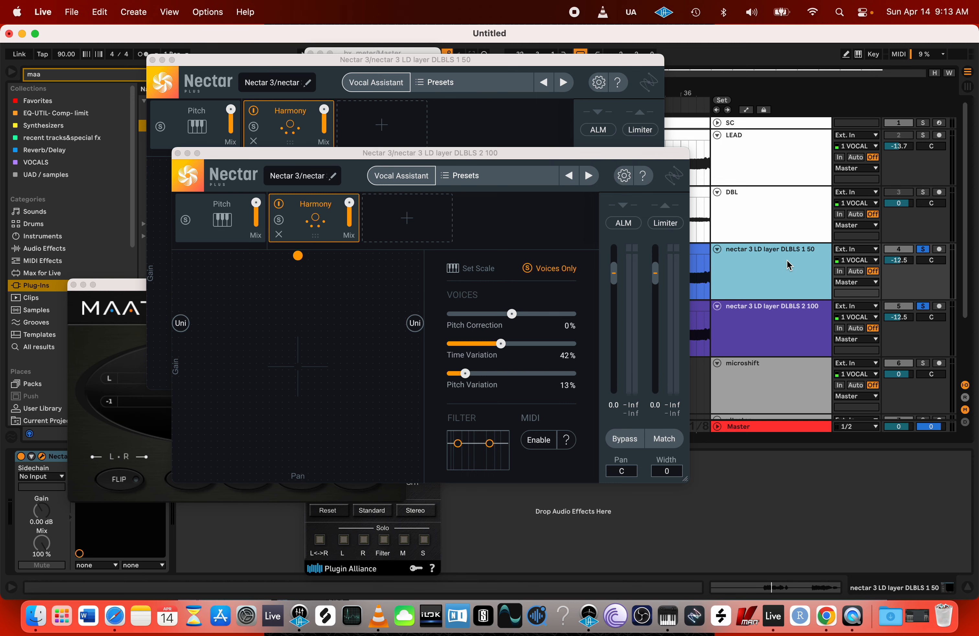
- Place the two Nectar 3 windows side by side, DLBLS 1 50 beside DLBLS 2 100
left_click_drag(576, 158, 783, 149)
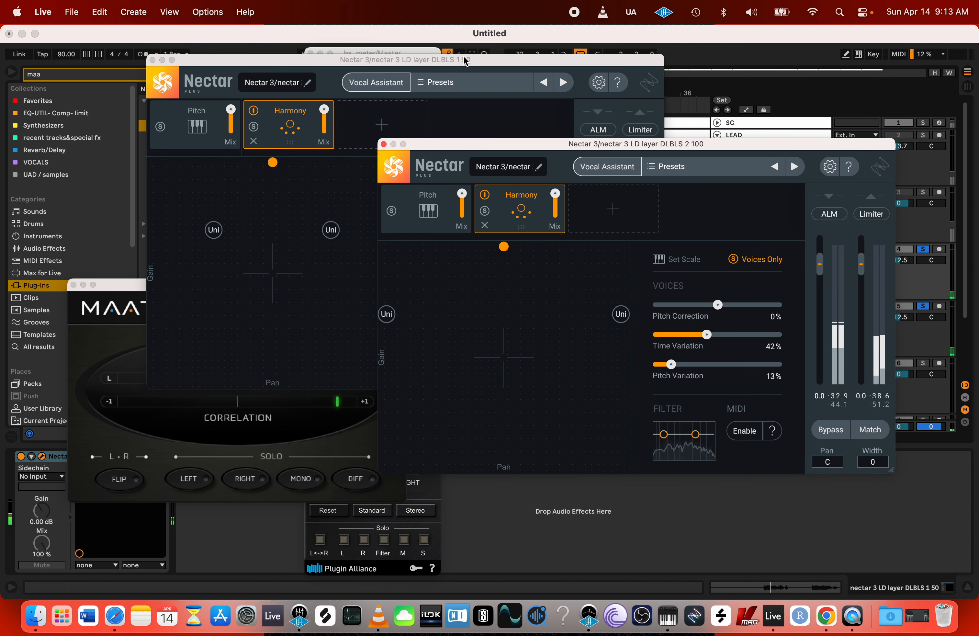
left_click_drag(494, 59, 354, 64)
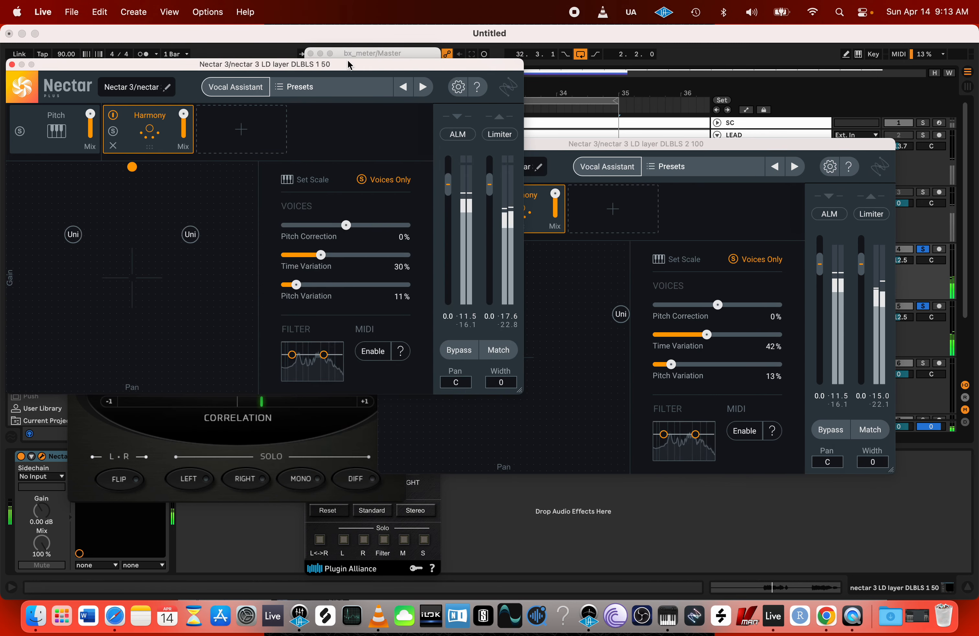
left_click_drag(646, 150, 729, 86)
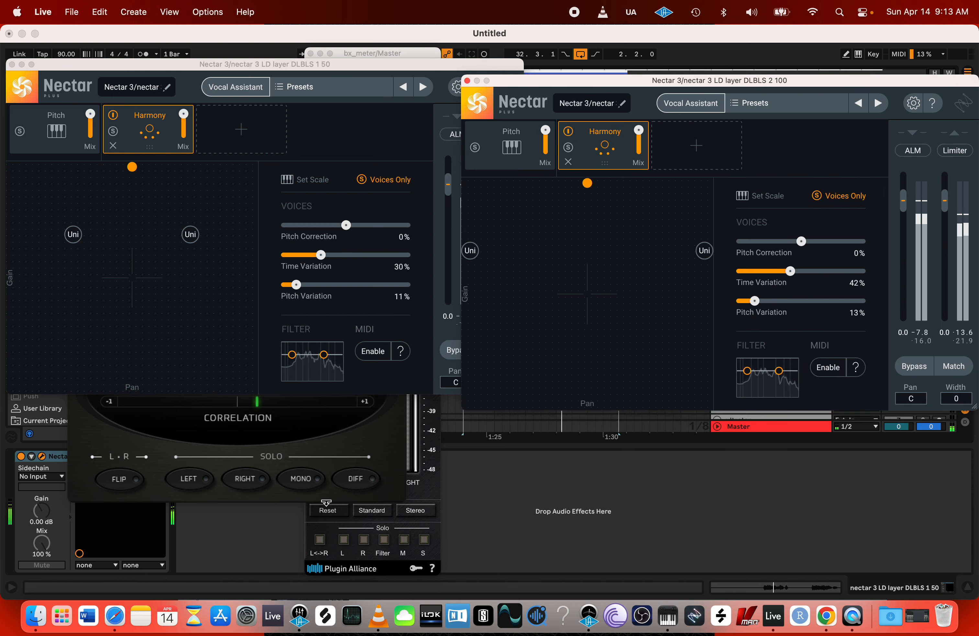
- Bring 2BusControl to the front and audition the two layers through its Mono and Diff solos, leaving both off
left_click(310, 497)
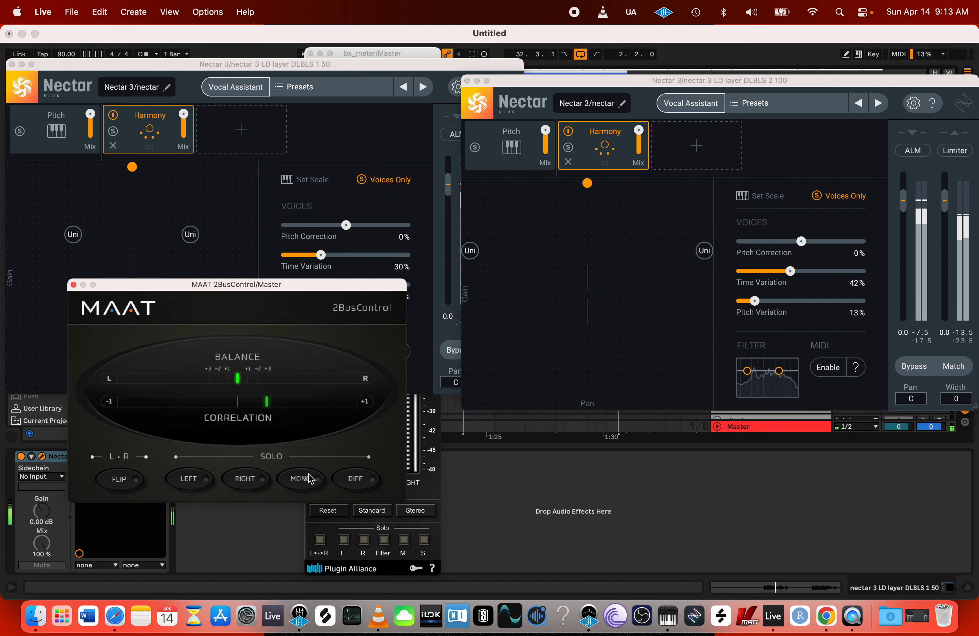
left_click(303, 480)
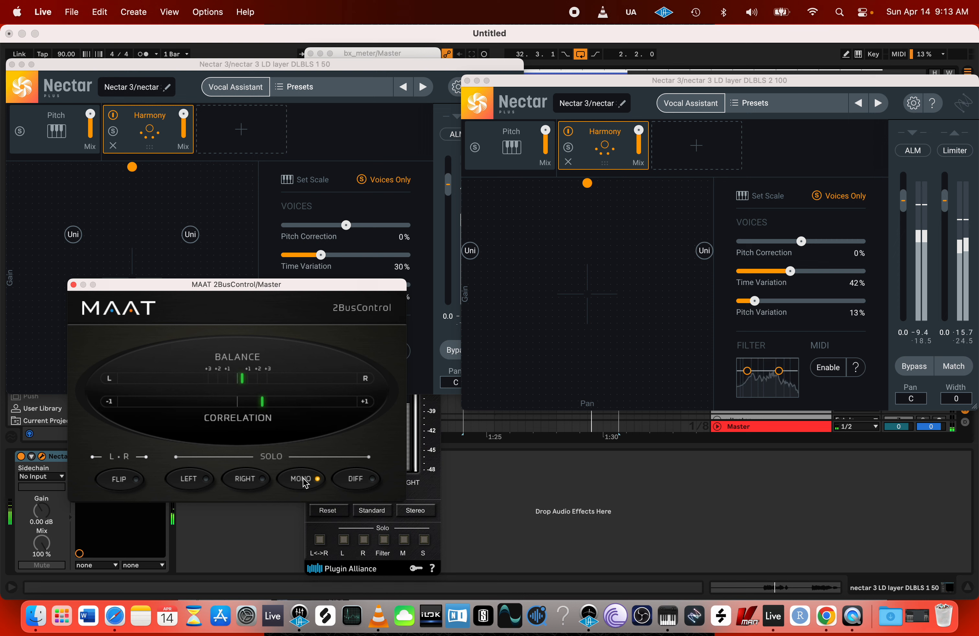
left_click(354, 481)
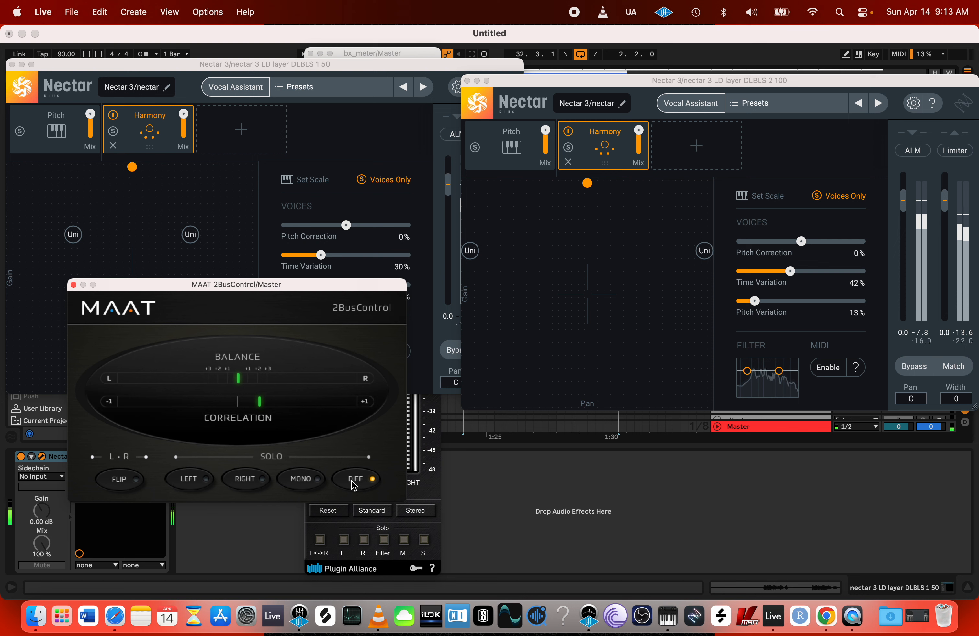
left_click(354, 481)
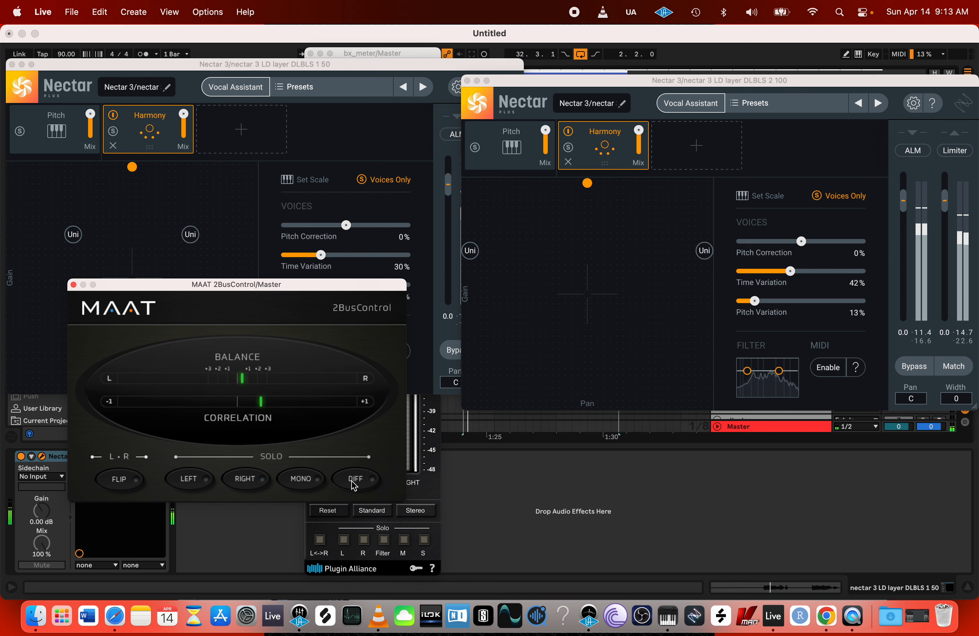
- Audition the layers through 2BusControl's Left and Right solos and its L-R Flip, leaving all three off
left_click(188, 484)
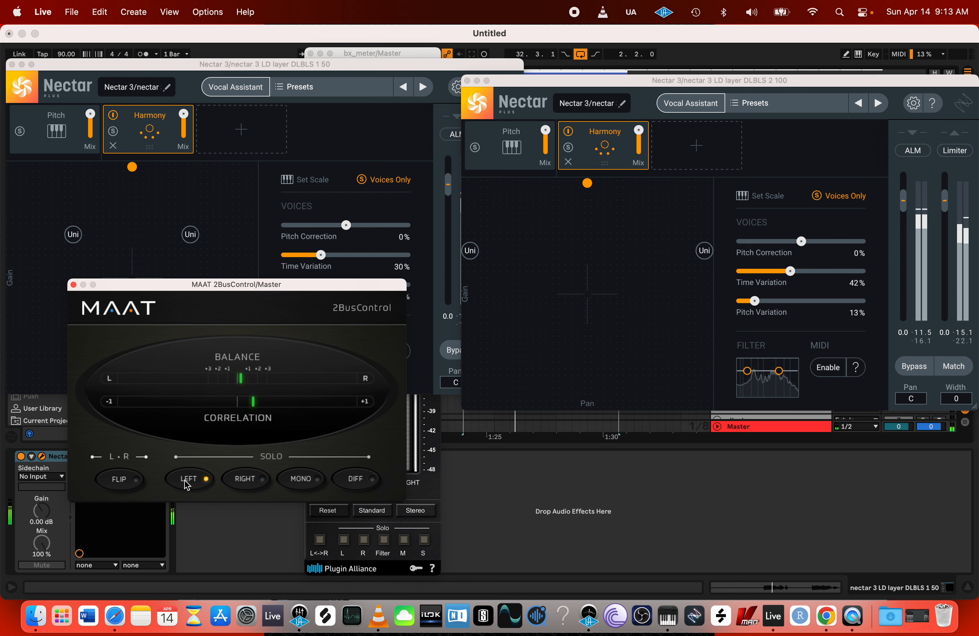
left_click(185, 480)
left_click(234, 480)
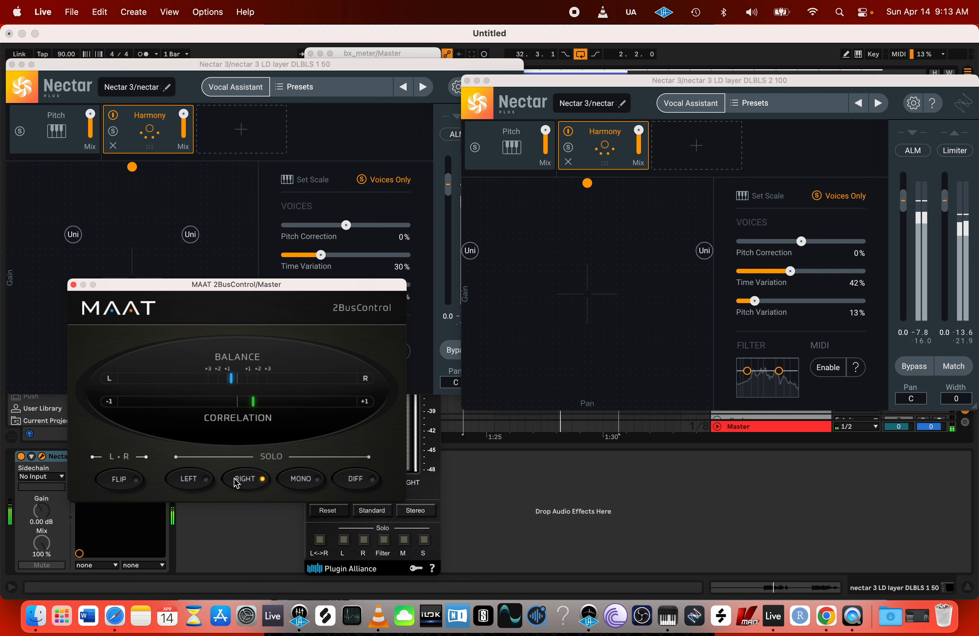
left_click(234, 480)
left_click(118, 479)
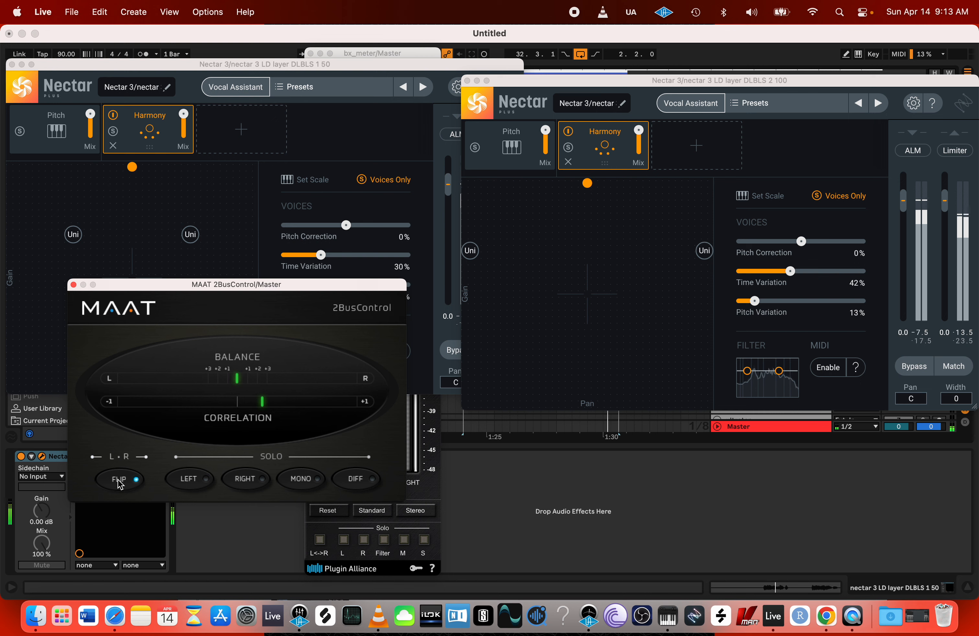
left_click(118, 480)
left_click(118, 480)
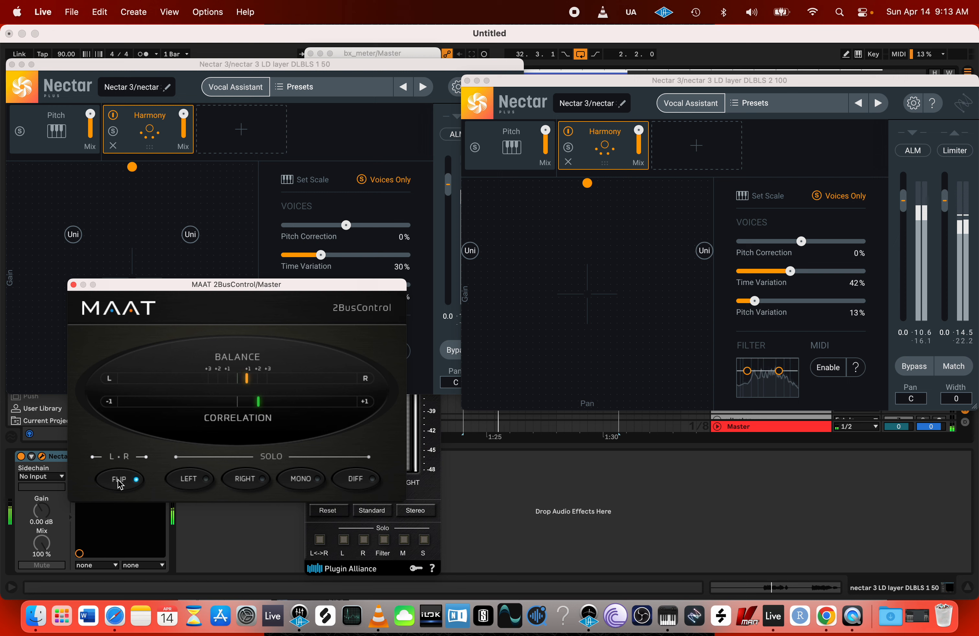
left_click(119, 481)
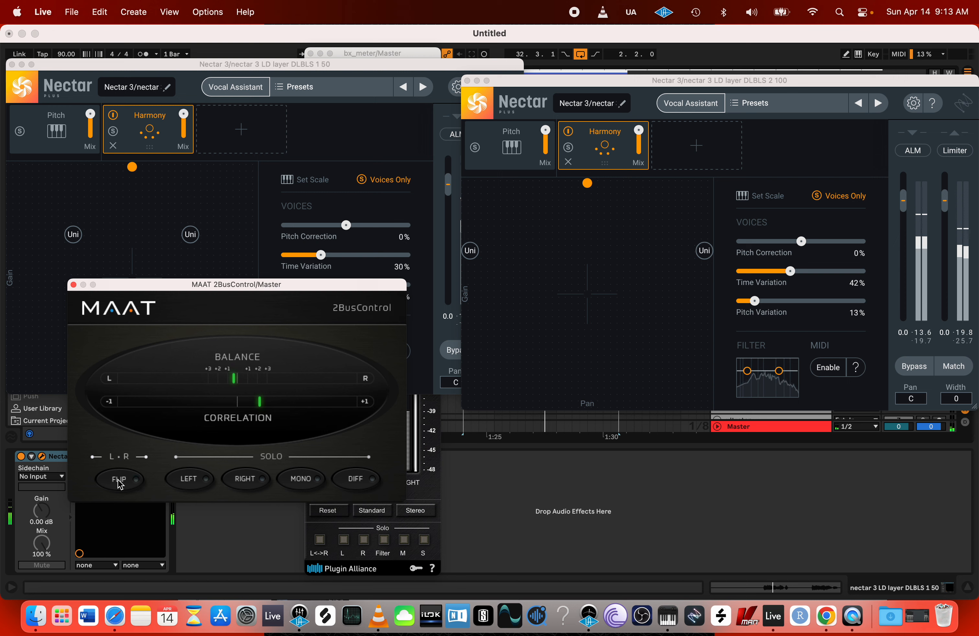
- Compare bx_meter's L and M solos with 2BusControl's Mono solo, leaving Mono on
left_click(344, 540)
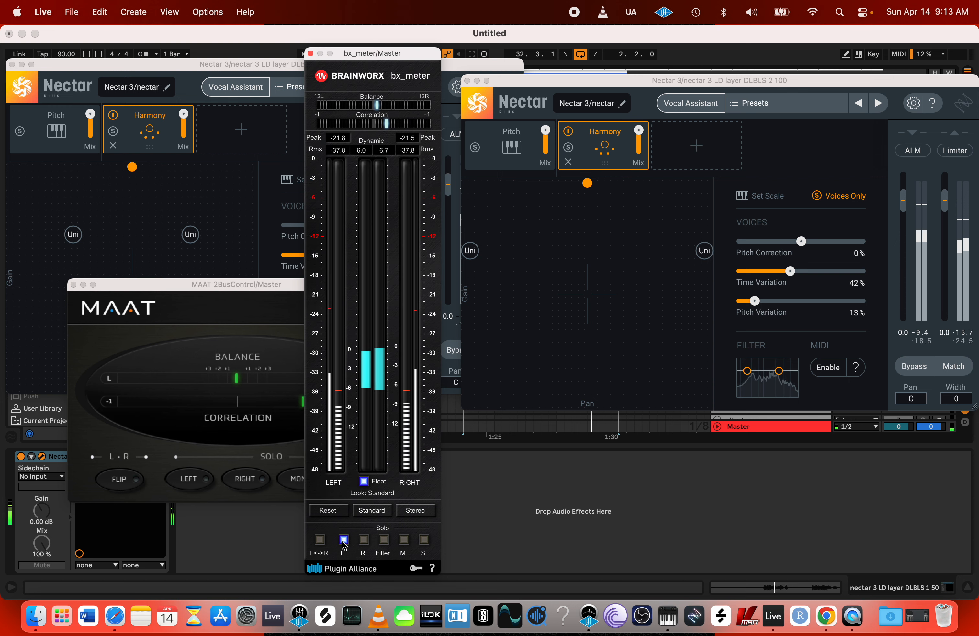
left_click(404, 540)
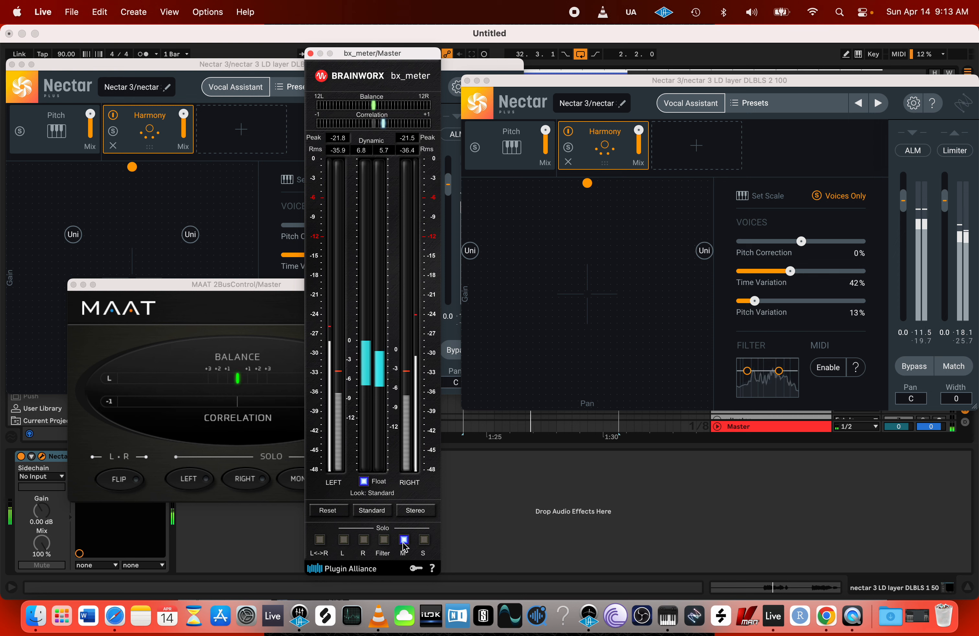
left_click(403, 541)
left_click(296, 491)
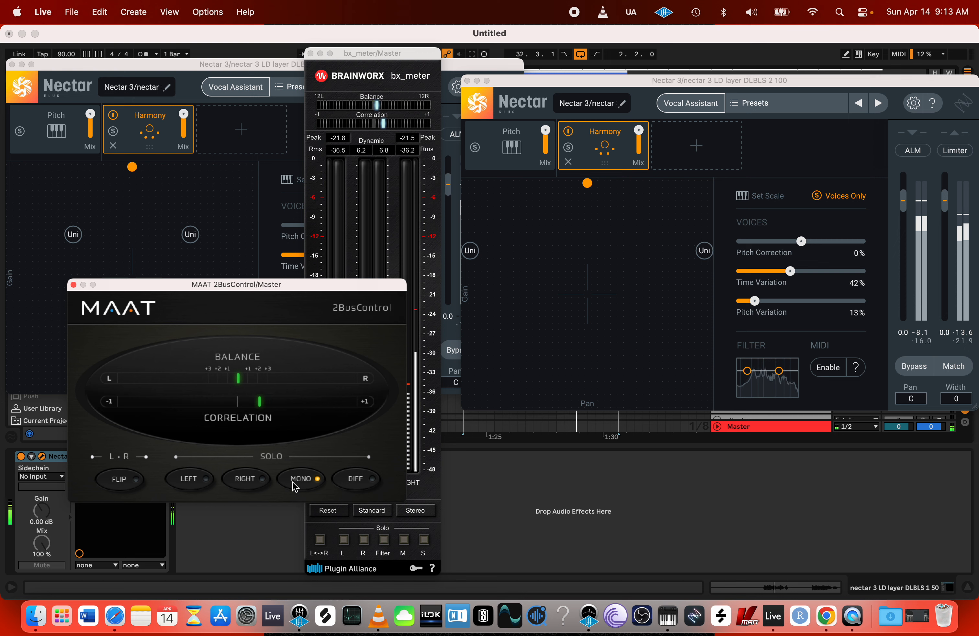
- Compare 2BusControl's Diff solo with bx_meter's S solo, leaving both off and 2BusControl in front
left_click(355, 480)
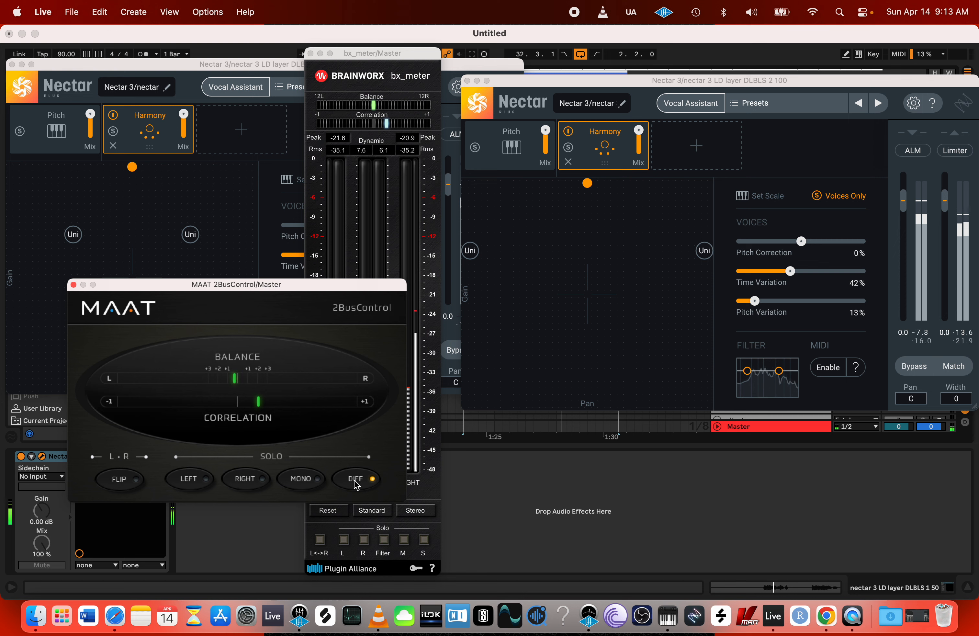
left_click(424, 539)
left_click(423, 540)
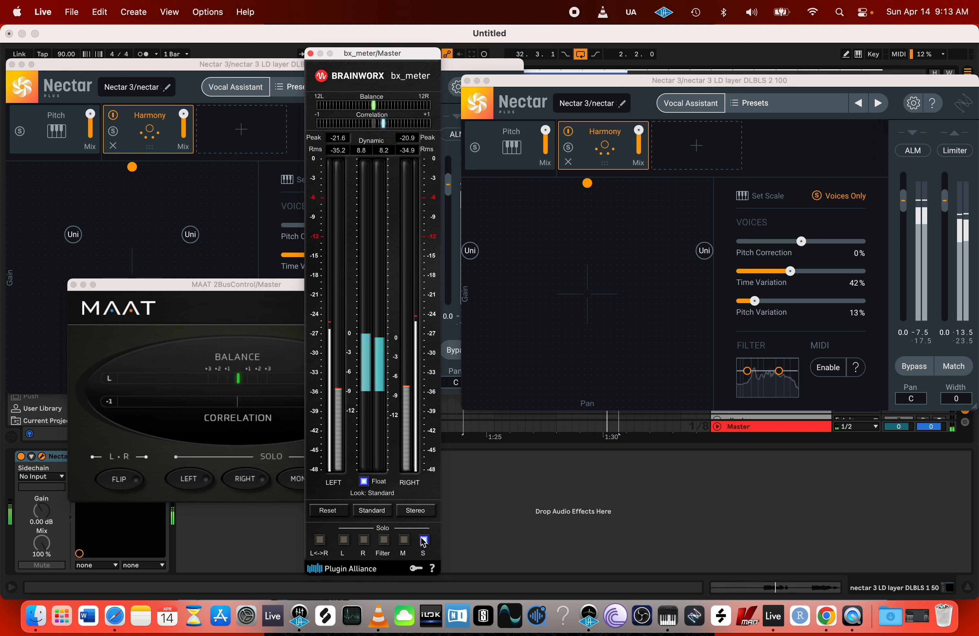
left_click(279, 447)
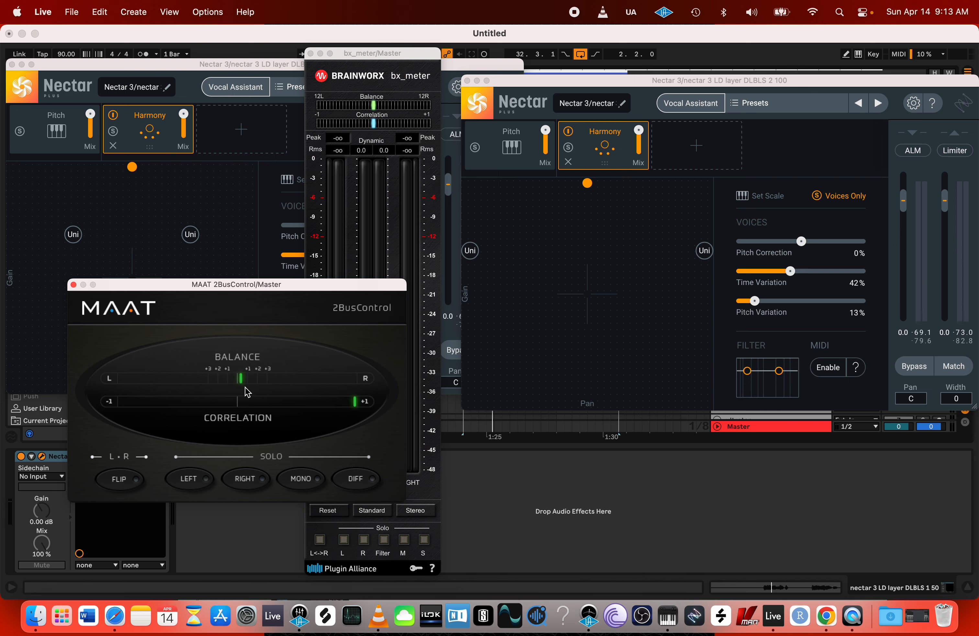
- Move the DLBLS 2 100 Nectar 3 window aside to solo the LEAD track with both layers, and place the window beside bx_meter again
left_click_drag(802, 80, 570, 268)
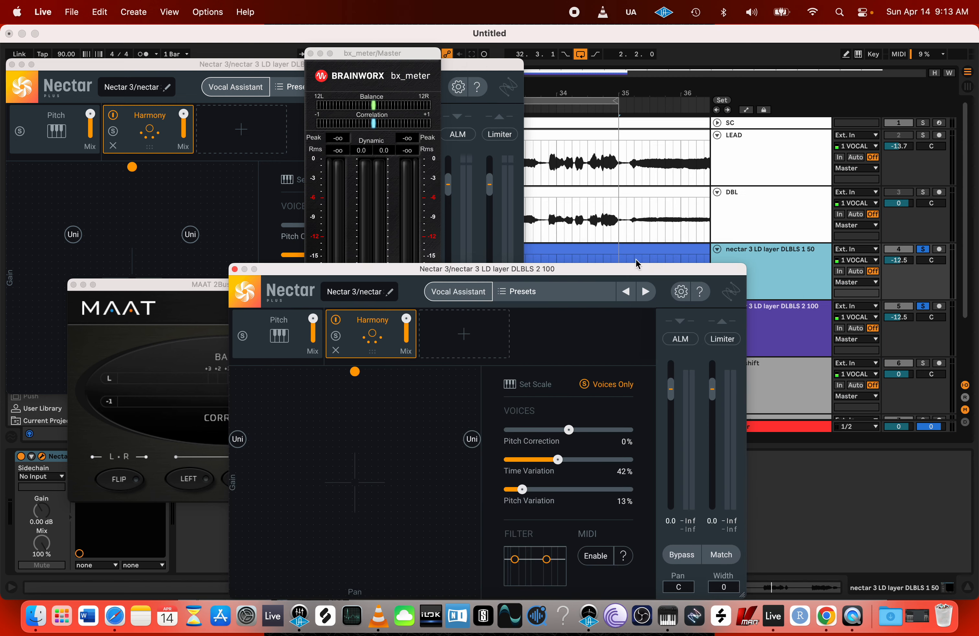
left_click(926, 135)
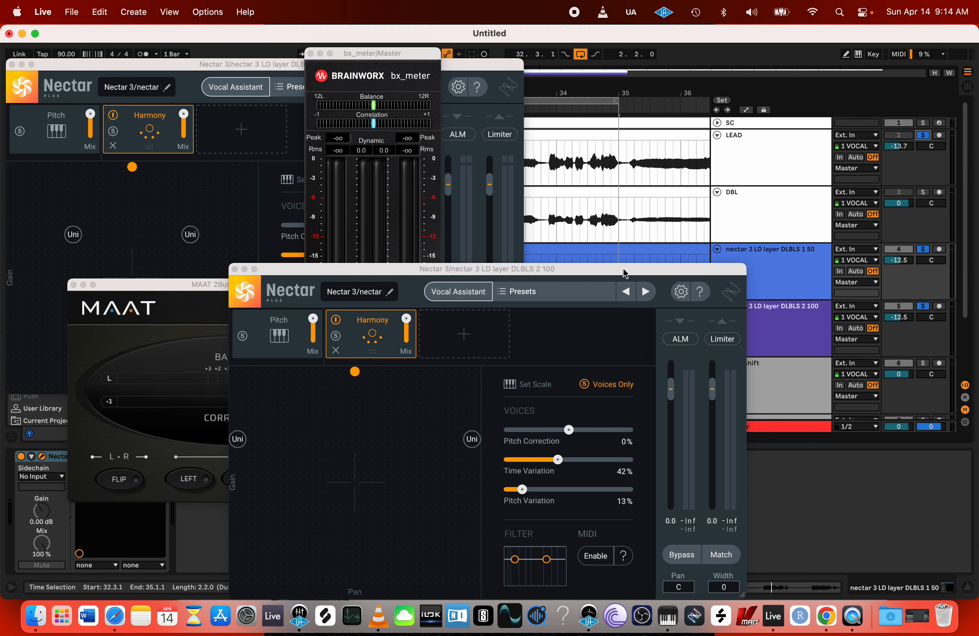
left_click_drag(626, 273, 783, 119)
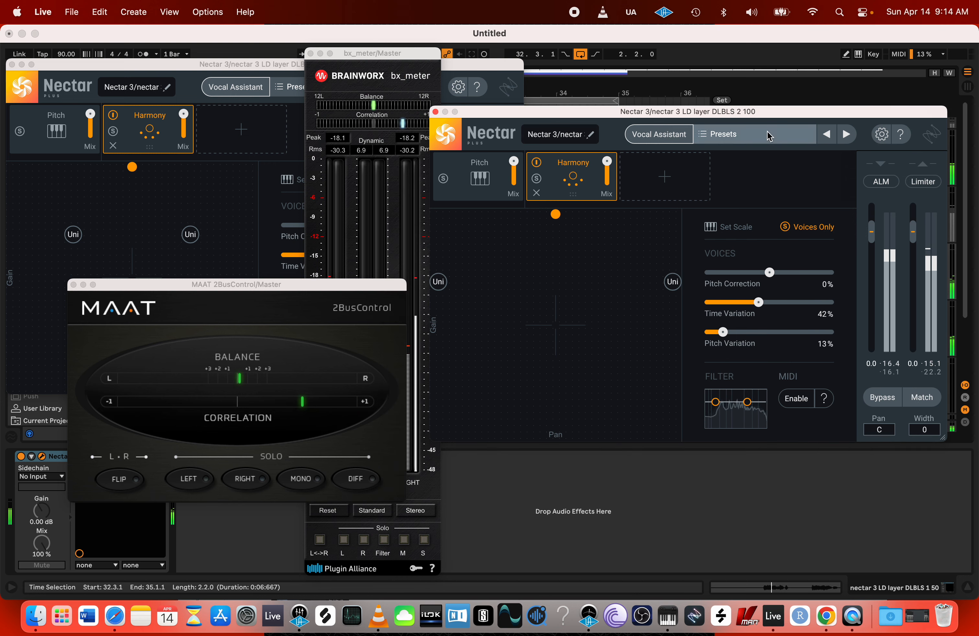
- Audition the lead with both double layers in stereo and through 2BusControl's Mono solo, leaving Mono off and playback stopped
left_click(301, 482)
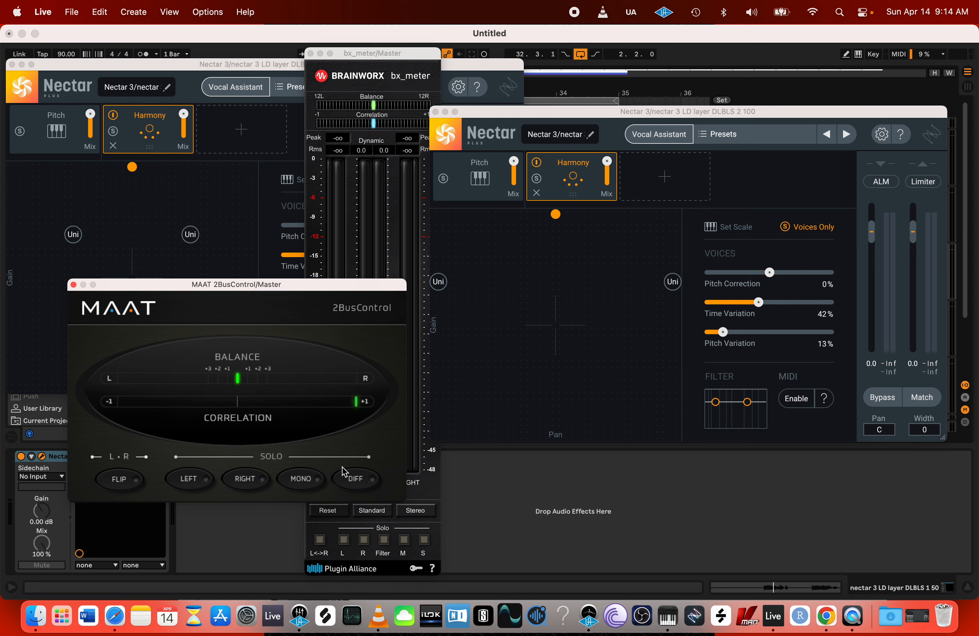
left_click(308, 480)
key("space")
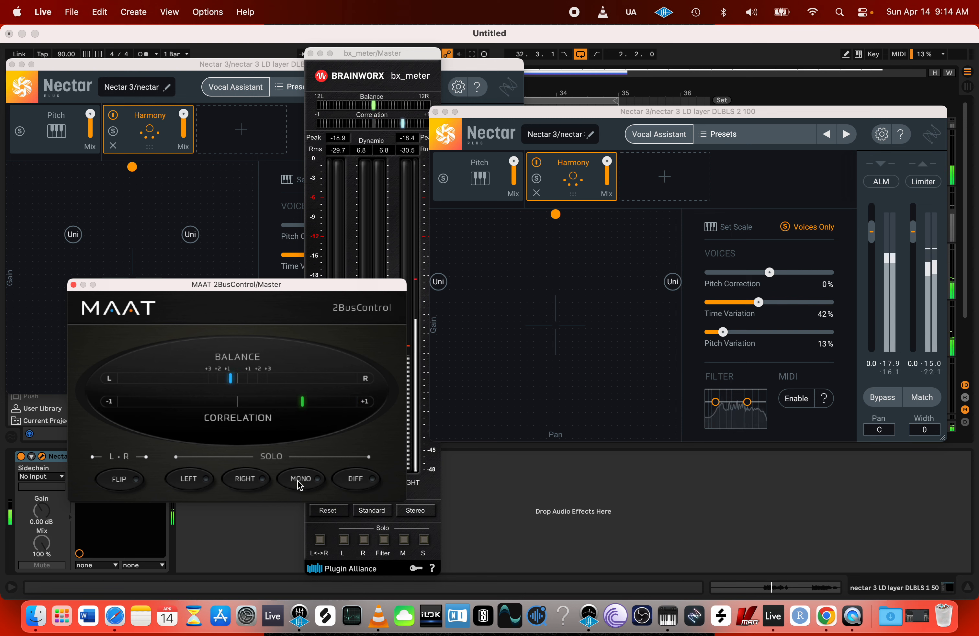
key("space")
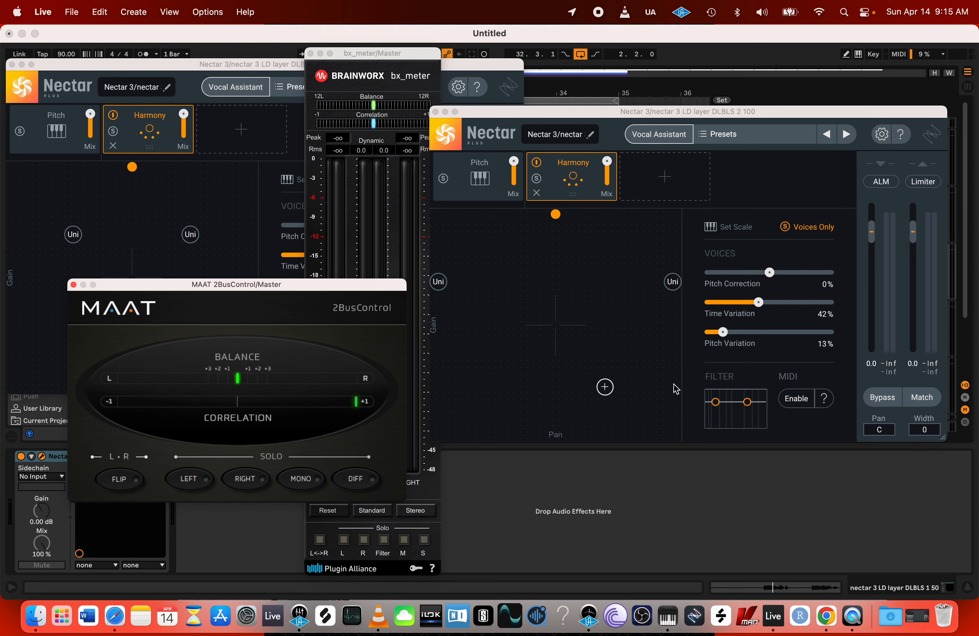
left_click(310, 485)
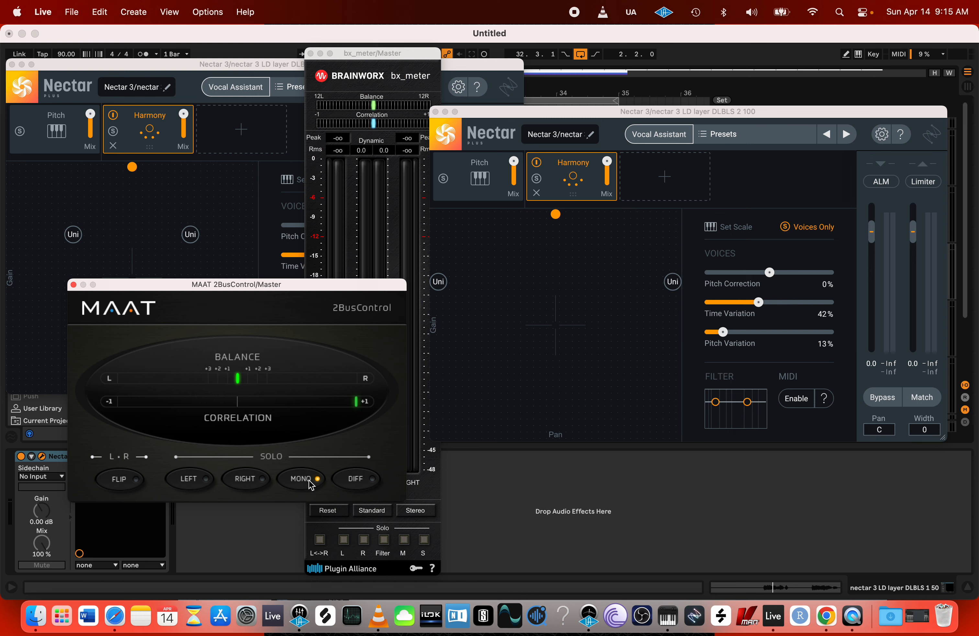
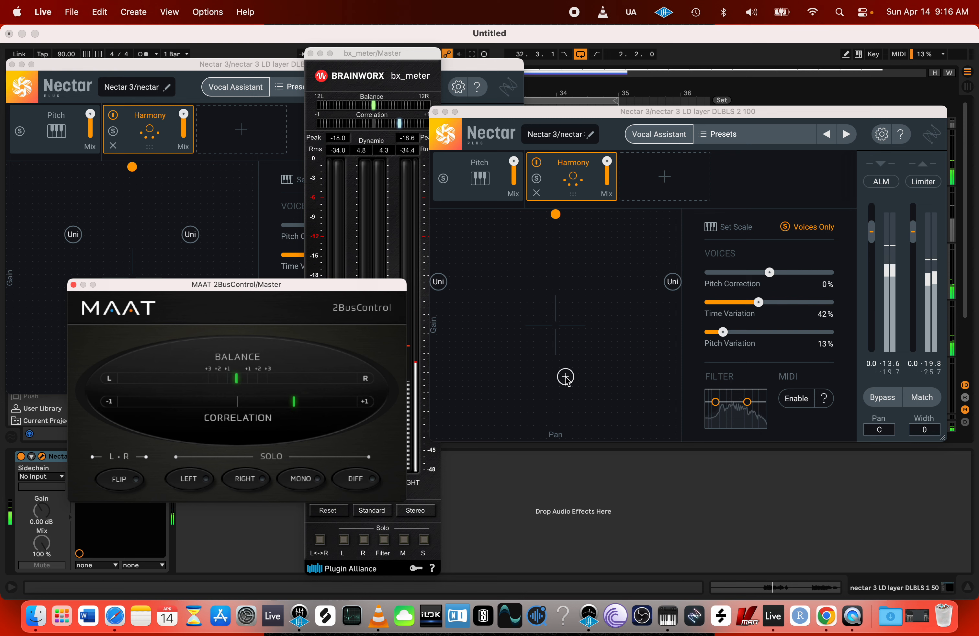
left_click(303, 479)
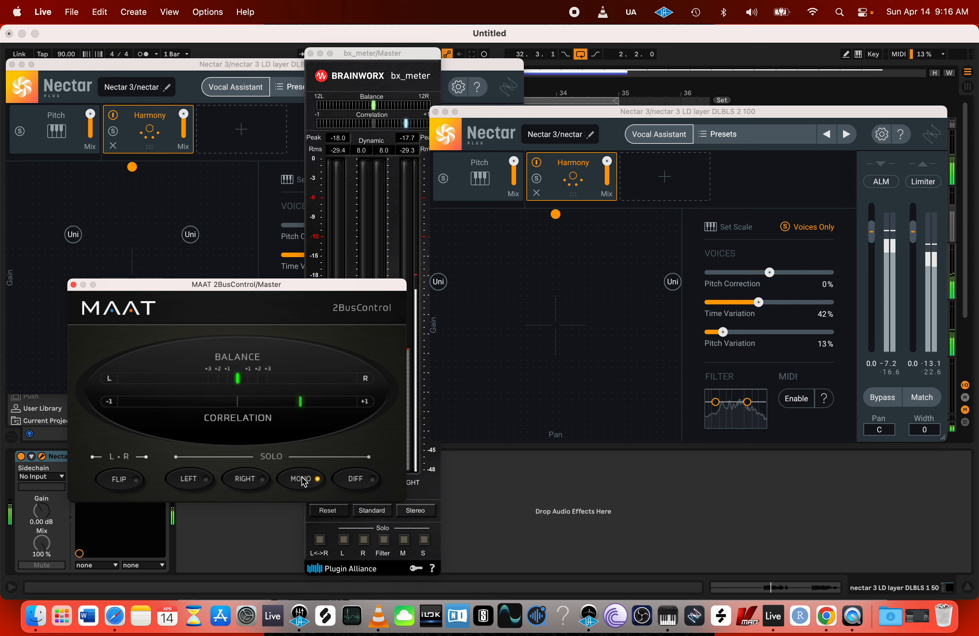
left_click(302, 478)
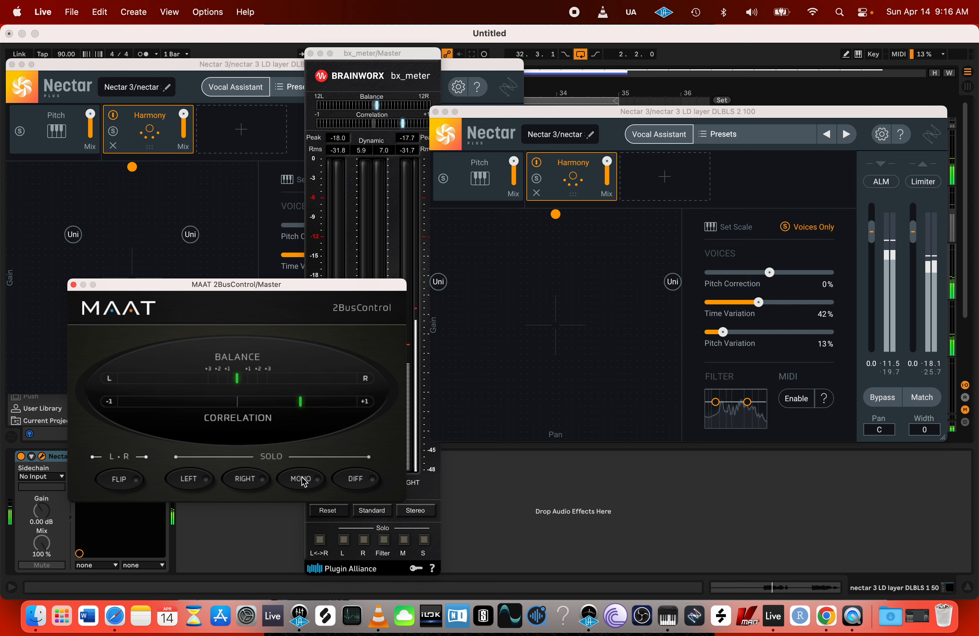
key("space")
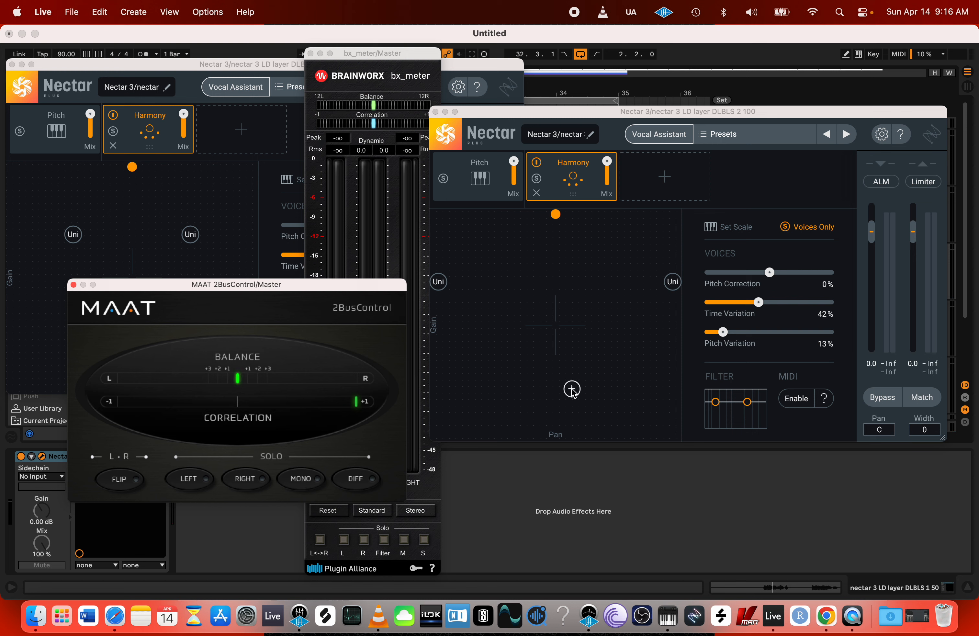
- Select the nectar 3 LD layer DLBLS 2 100 track and reopen its Nectar 3 window, moving 2BusControl clear of the device
mouse_move(571, 390)
left_mouse_down()
mouse_move(560, 396)
mouse_move(568, 402)
left_mouse_up()
left_click(436, 112)
left_click(789, 261)
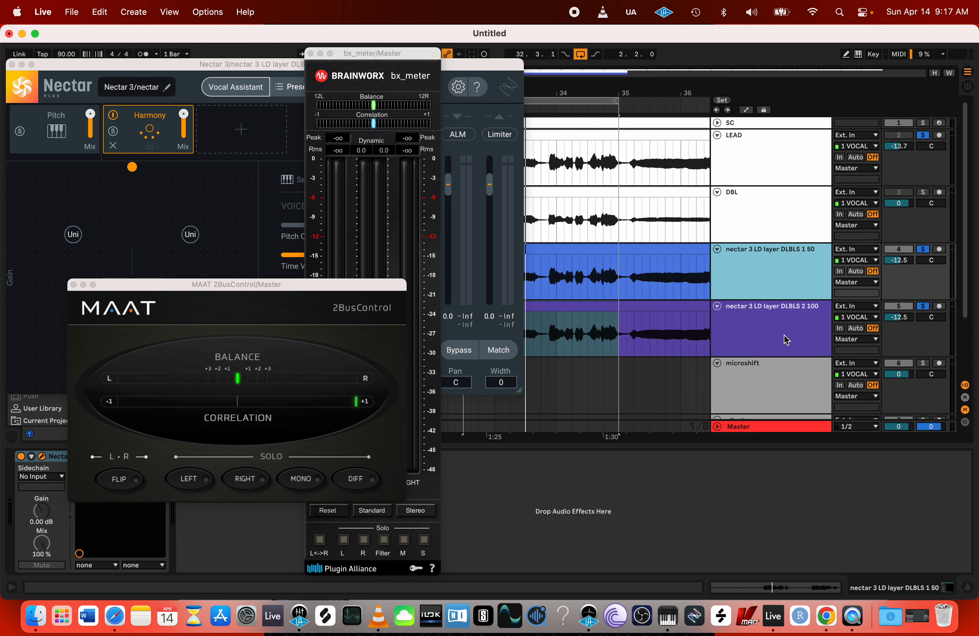
left_click(787, 324)
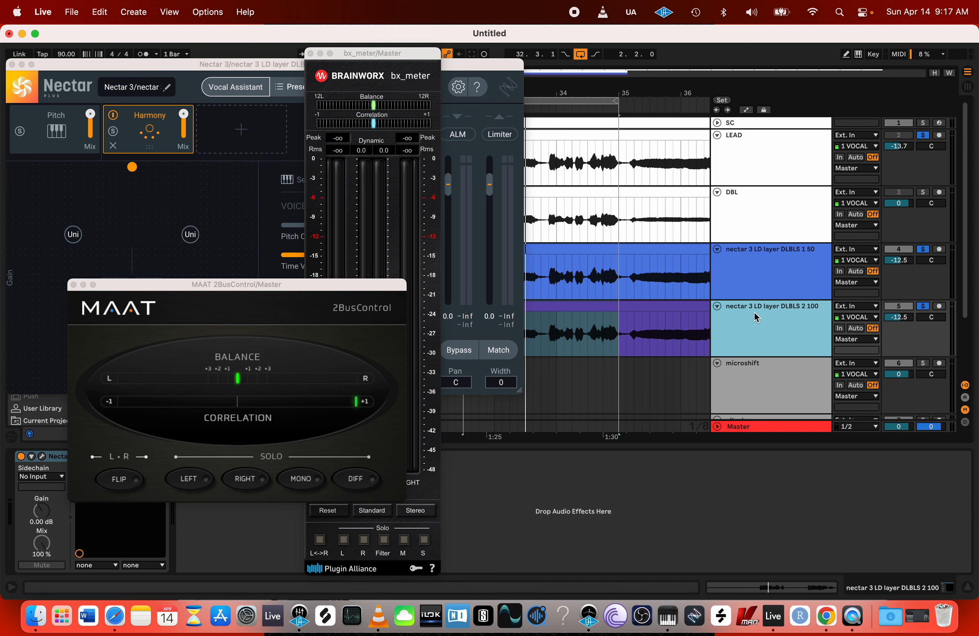
left_click_drag(187, 287, 286, 292)
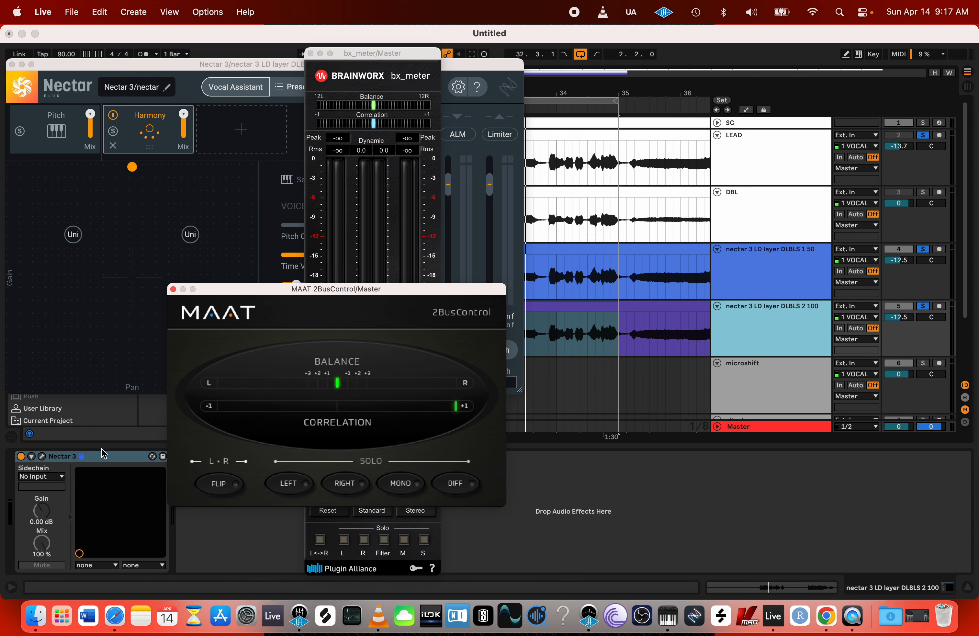
left_click(43, 456)
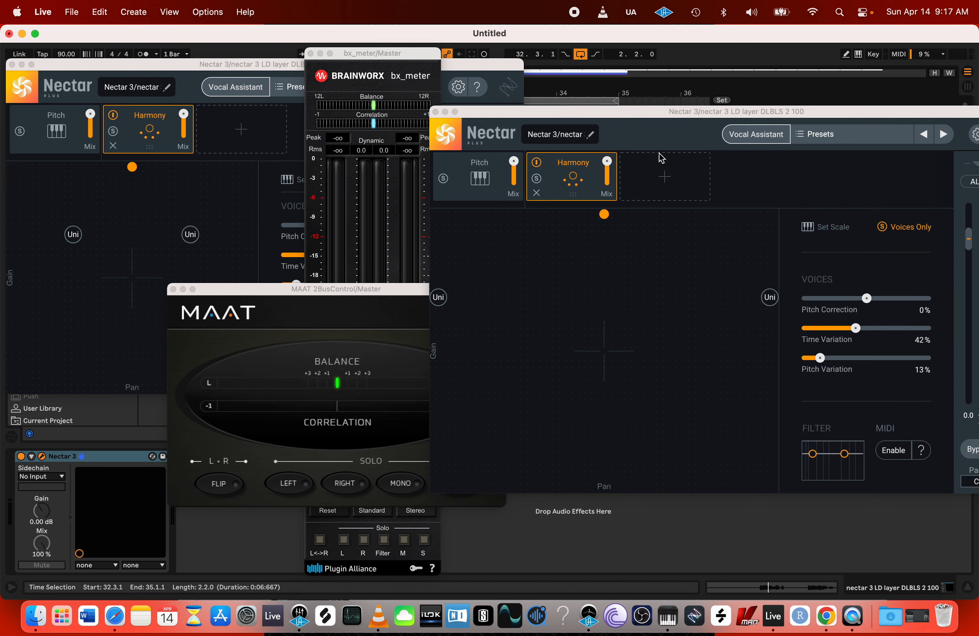
- During playback, detune the Unison voice panned to -100 in DLBLS 2 100 to about -6 ct
left_click(438, 298)
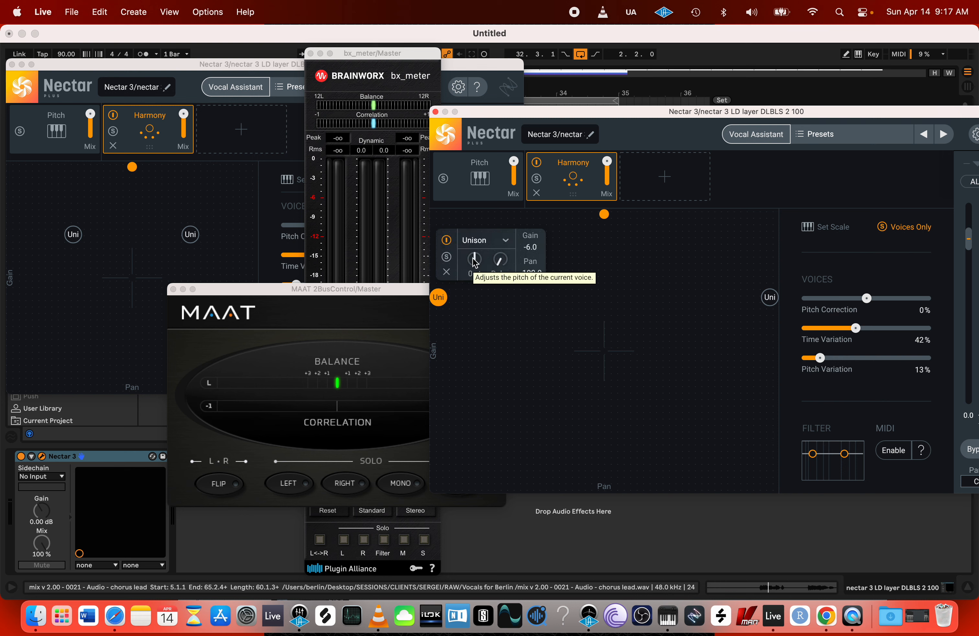
key("space")
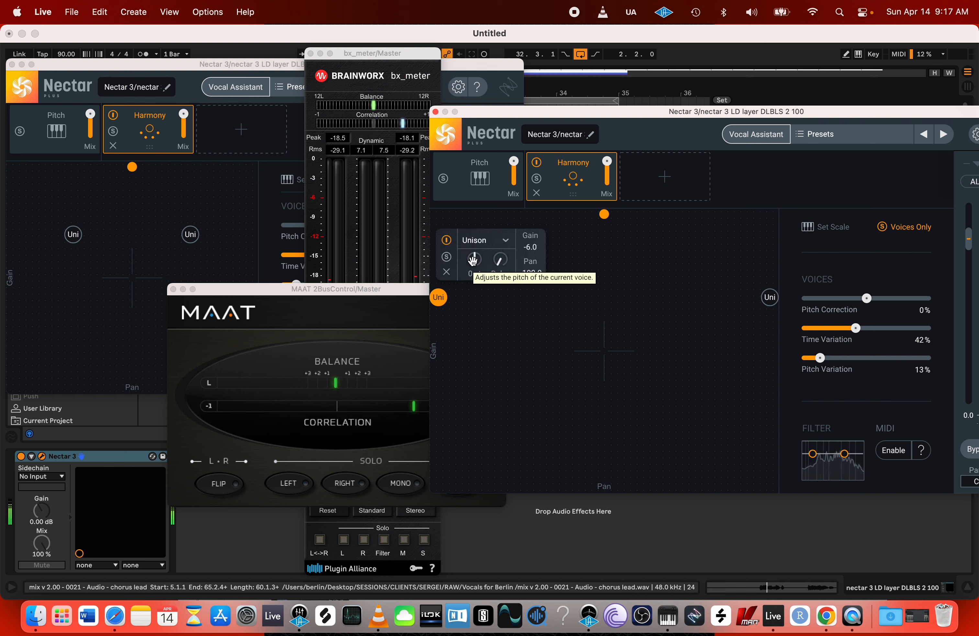
left_click_drag(473, 259, 472, 268)
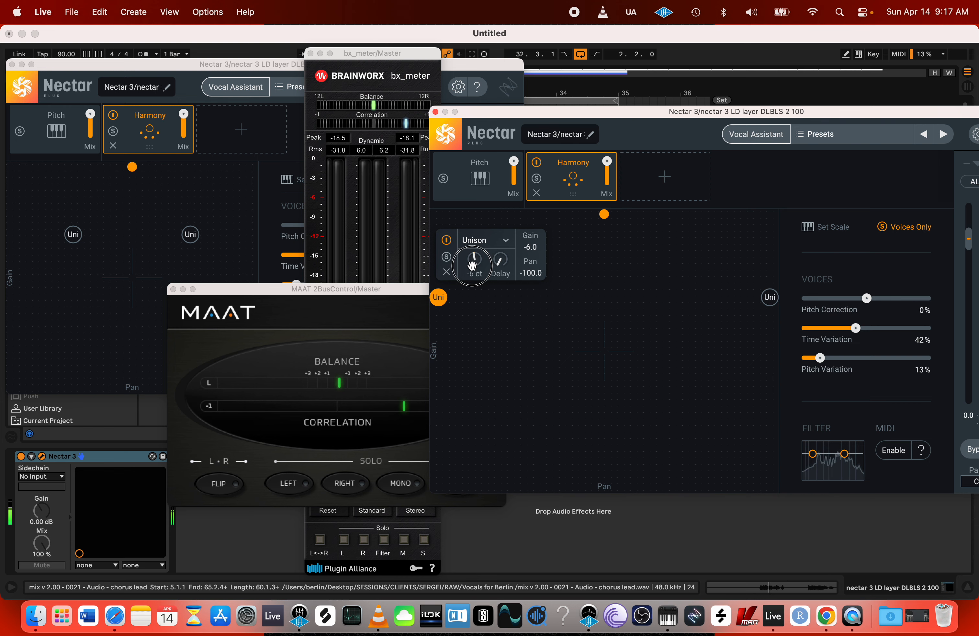
- Uncover the track controls and take DLBLS 1 50 out of solo, keeping LEAD and DLBLS 2 100 soloed
left_click_drag(601, 116, 267, 157)
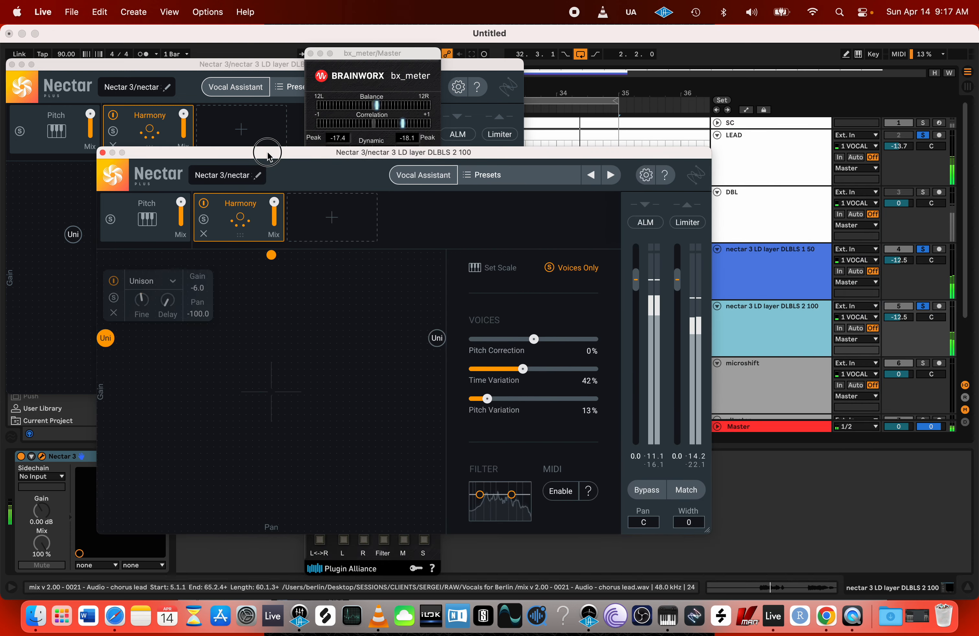
left_click(924, 307)
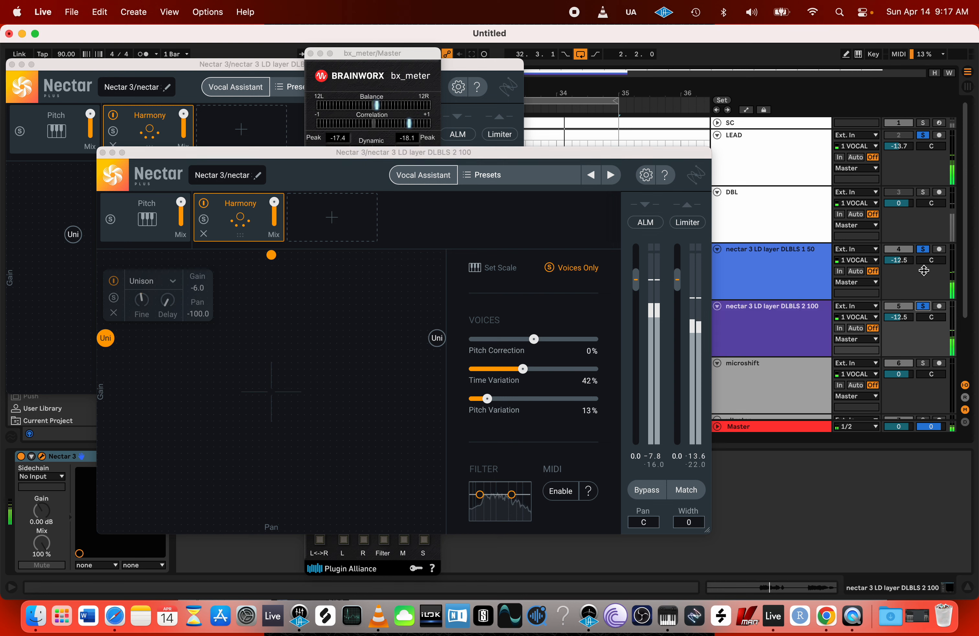
left_click(924, 307)
double_click(784, 318)
double_click(784, 318)
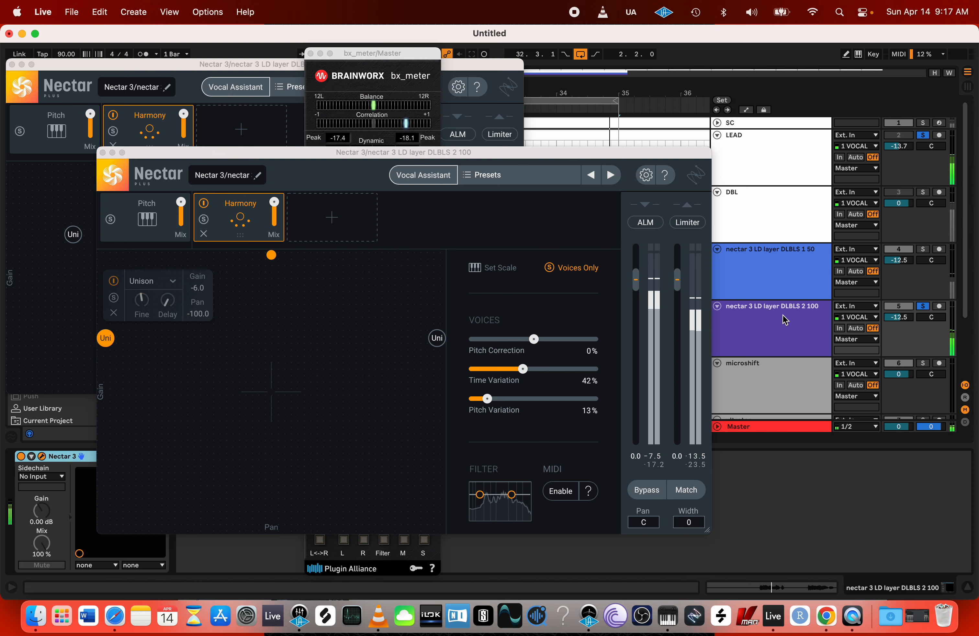
- Arrange the Nectar 3 and 2BusControl windows side by side and set the -100 panned Unison voice's fine pitch to -9 ct
left_click_drag(371, 152, 582, 144)
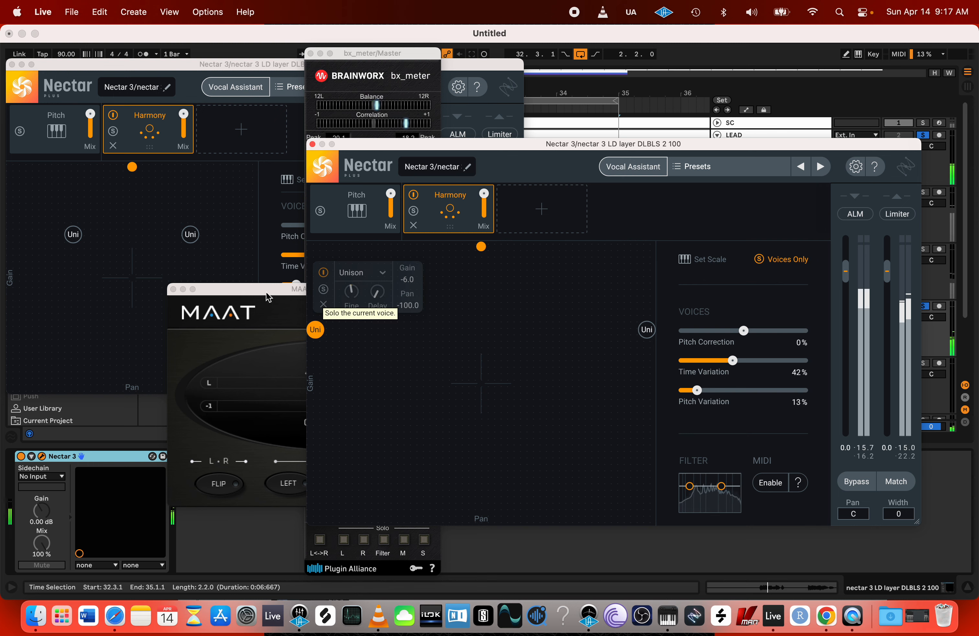
left_click_drag(267, 289, 126, 332)
left_click(349, 288)
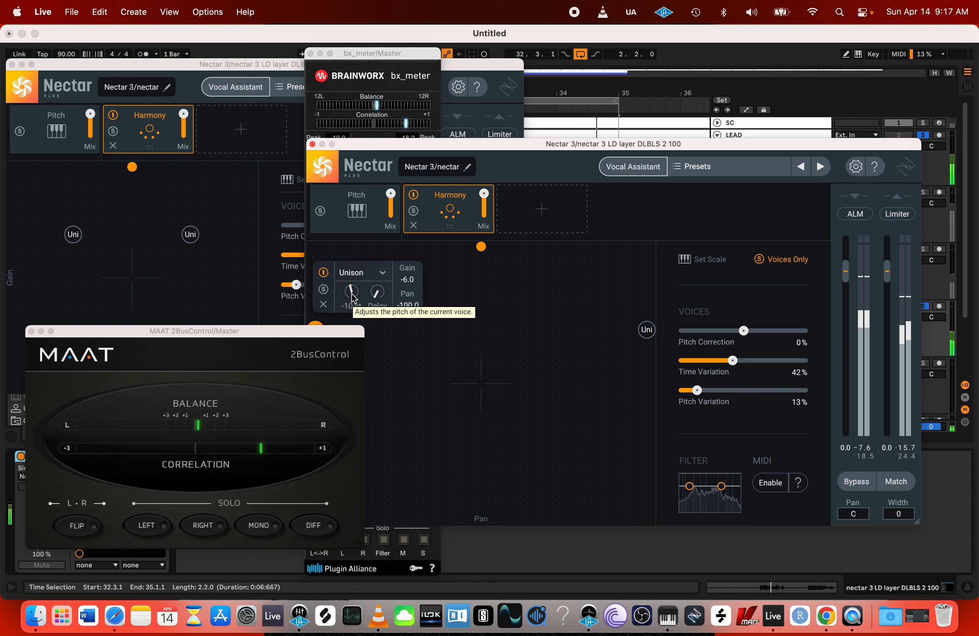
scroll(352, 297, "up", 1)
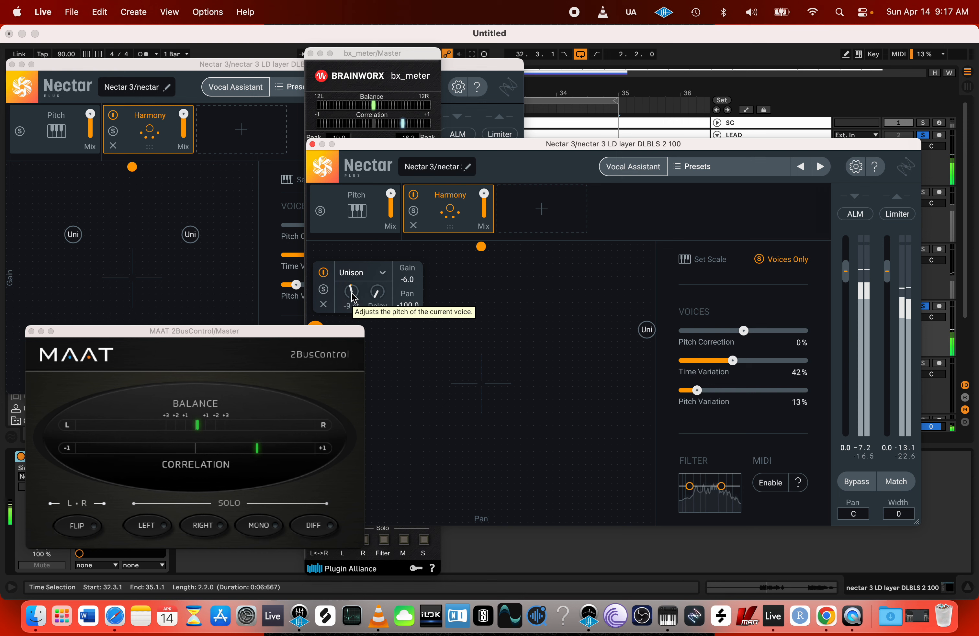
- Solo the -100 panned Unison voice, take the LEAD track out of solo, and release the voice's solo
left_click(325, 290)
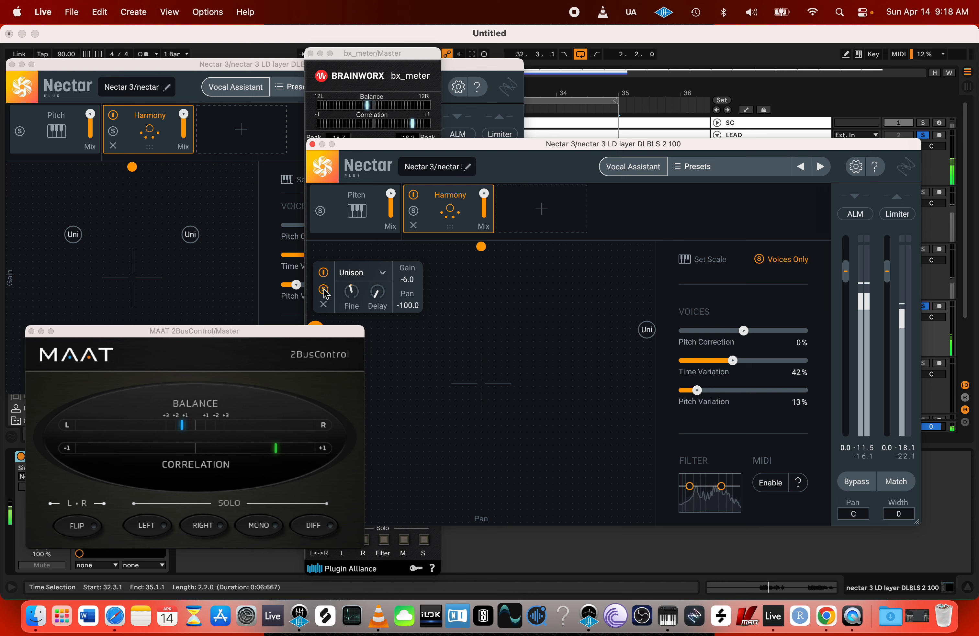
left_click(923, 136)
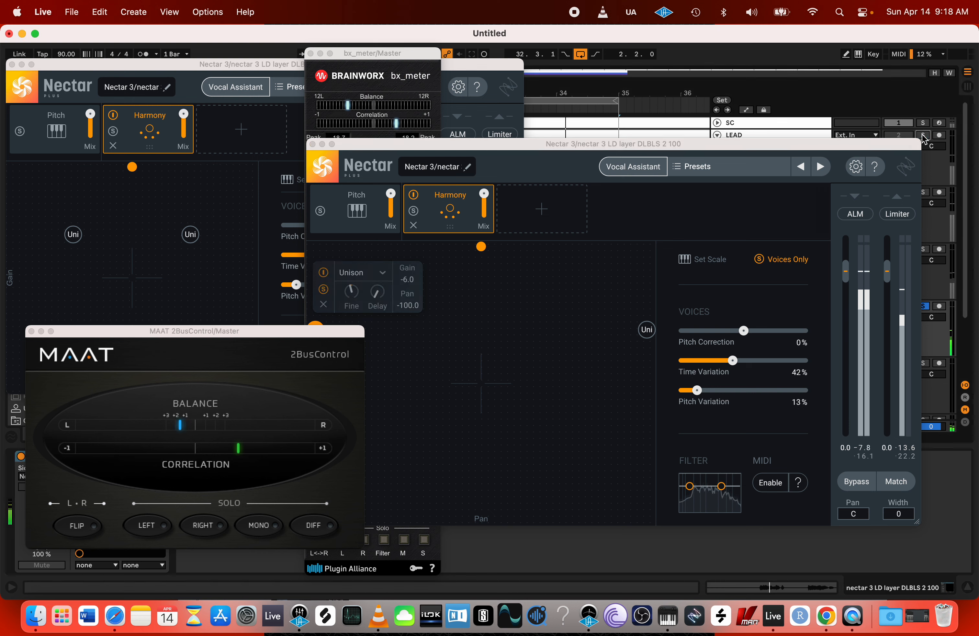
left_click(325, 293)
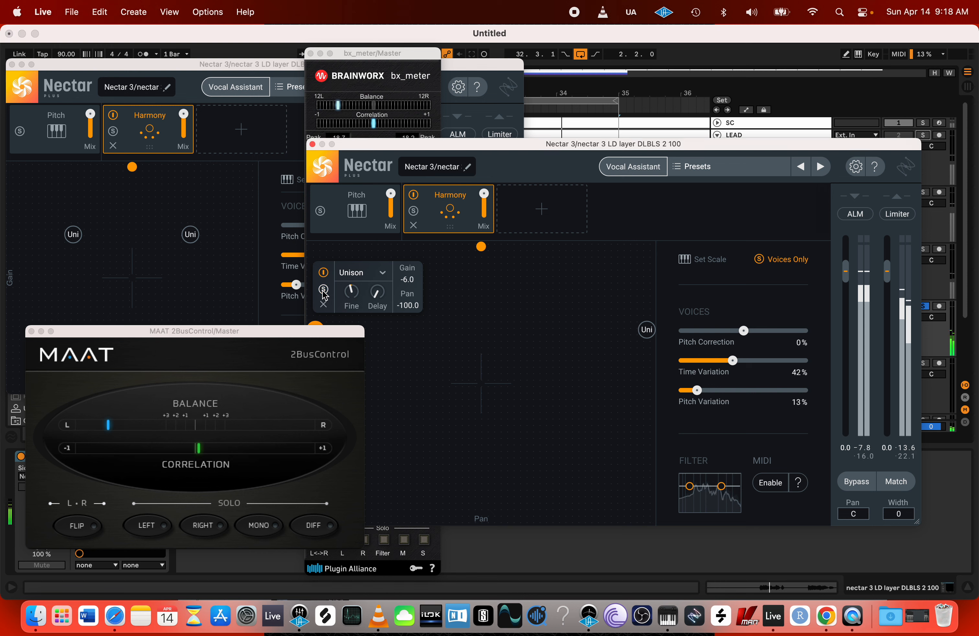
- Audition the Unison voice panned to 100 on its own, release its solo, and turn off Voices Only in DLBLS 2 100
left_click(645, 329)
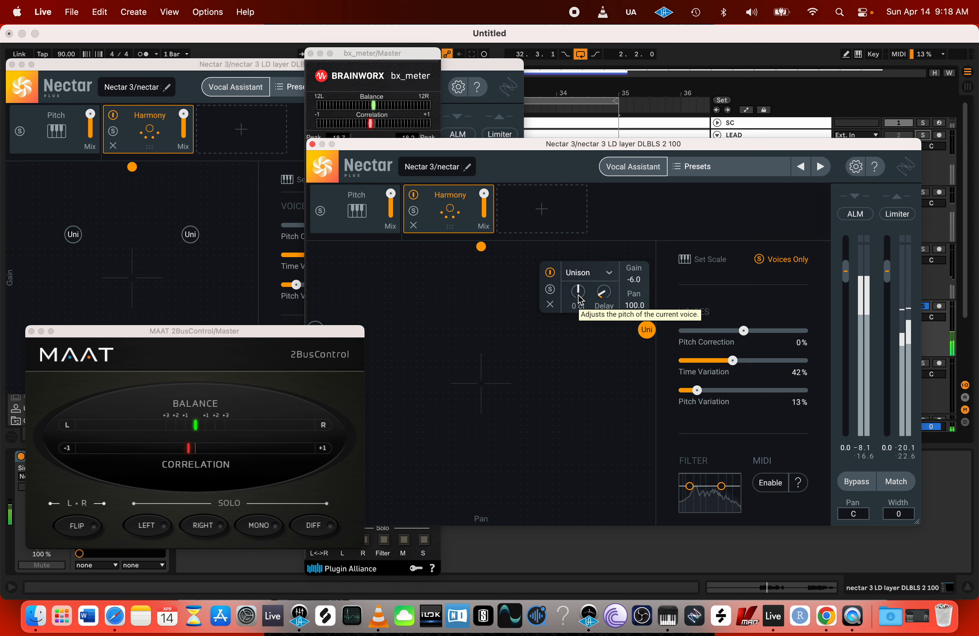
left_click(550, 289)
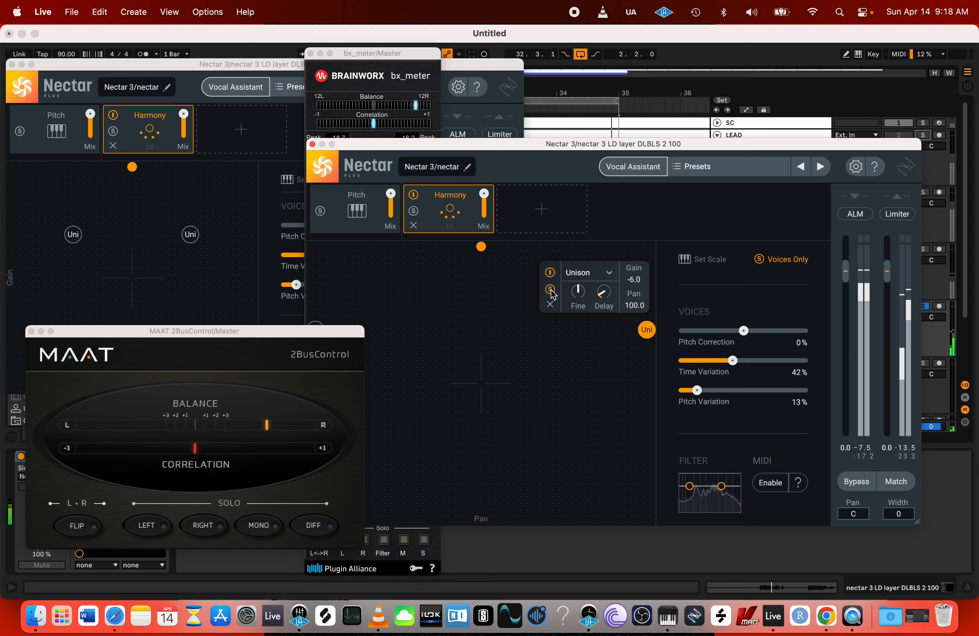
left_click(579, 337)
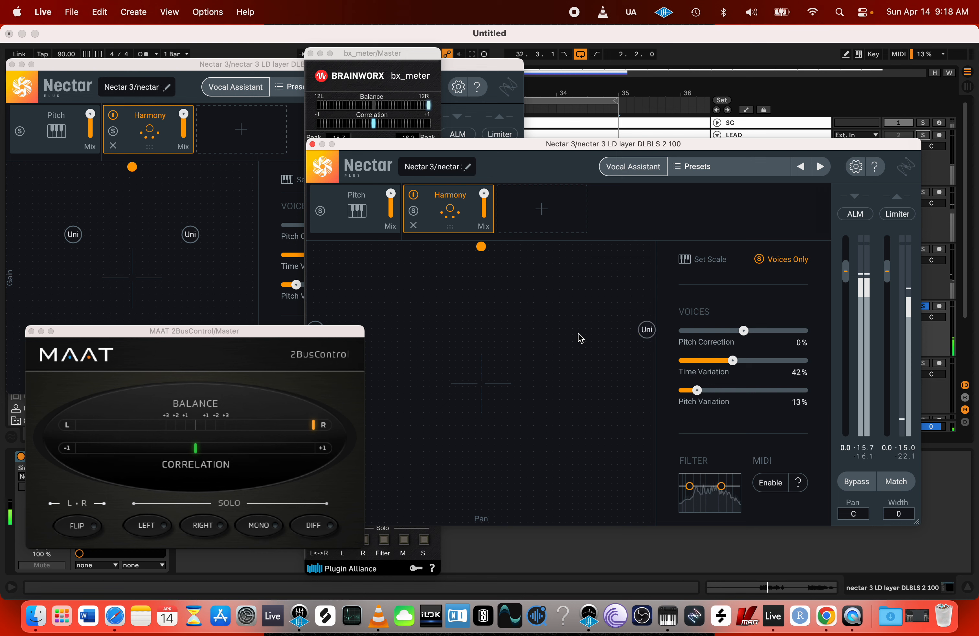
left_click(647, 330)
left_click(551, 291)
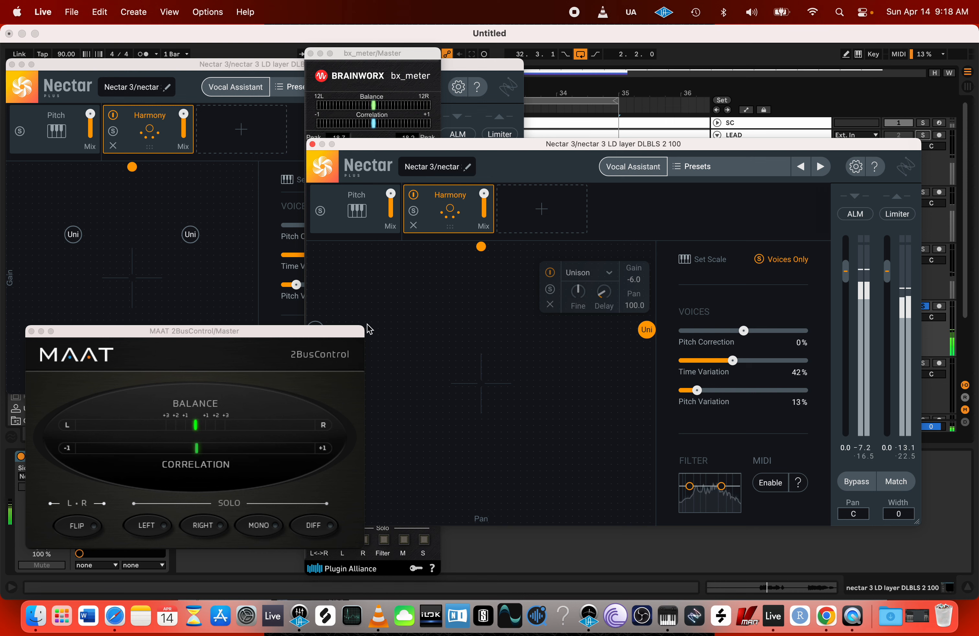
left_click(782, 260)
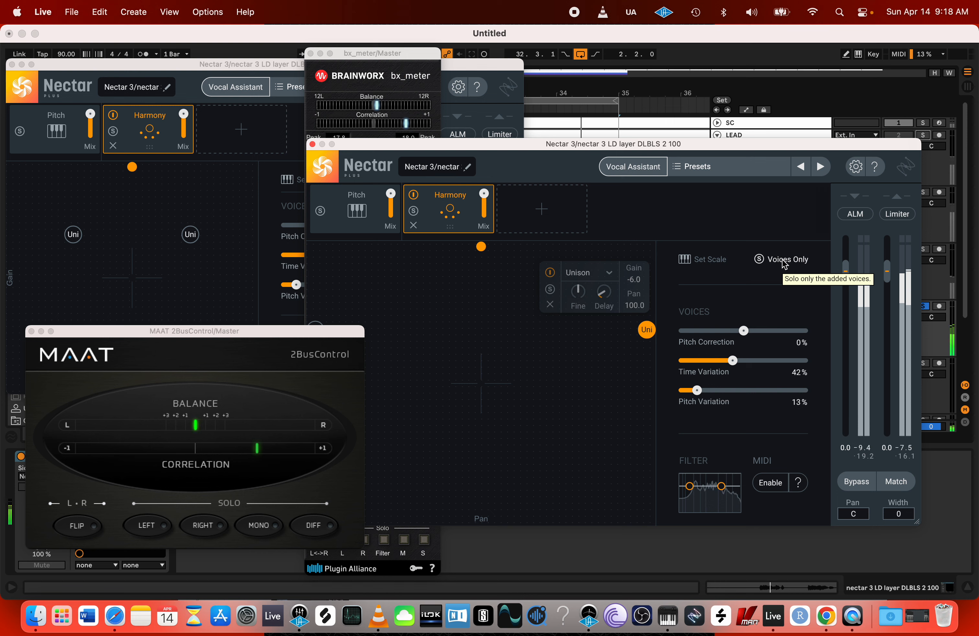
- Turn Voices Only back on in DLBLS 2 100 and solo the DLBLS 1 50 track alongside it
left_click(783, 261)
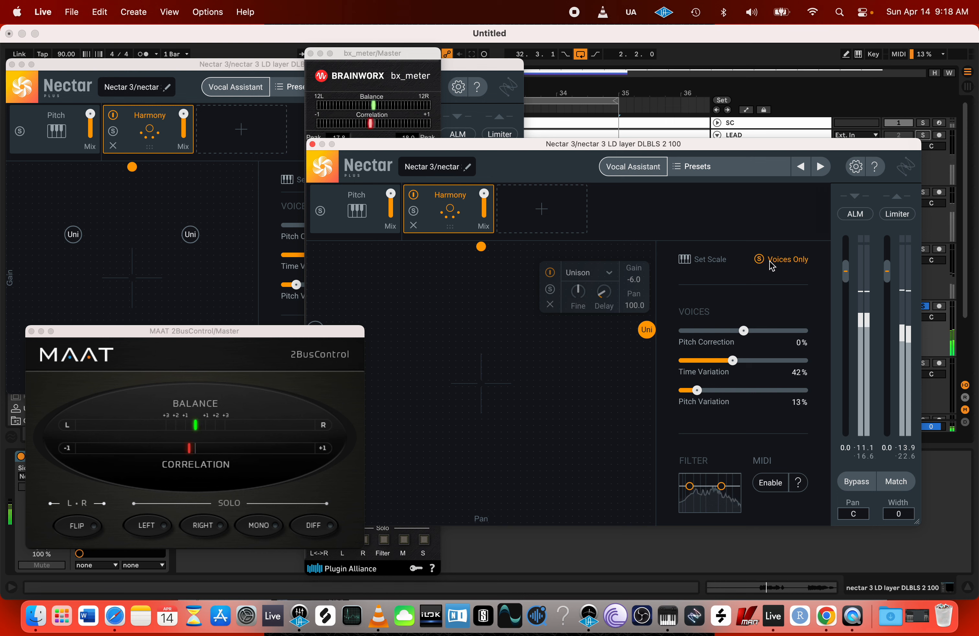
left_click_drag(754, 147, 460, 166)
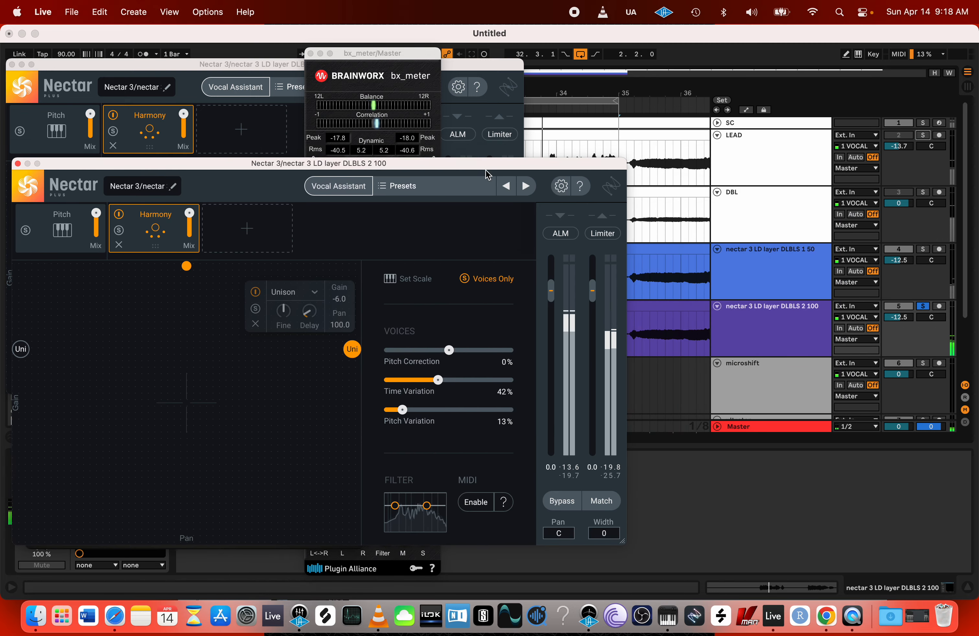
left_click(927, 250)
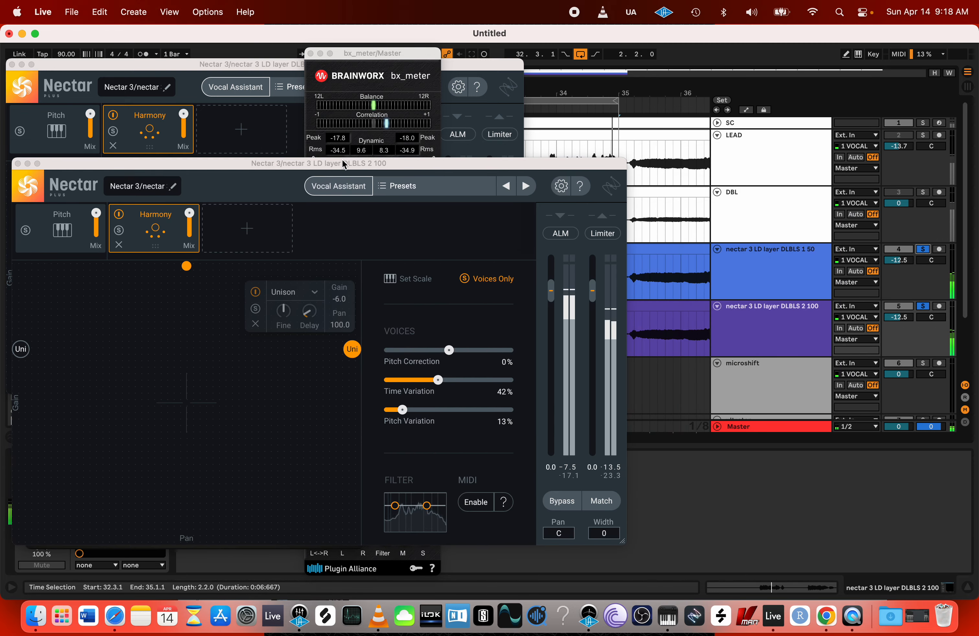
- Shrink the DLBLS 2 100 Nectar window and place it beside the DLBLS 1 50 Nectar window
left_click_drag(342, 163, 537, 150)
left_click_drag(819, 530, 514, 413)
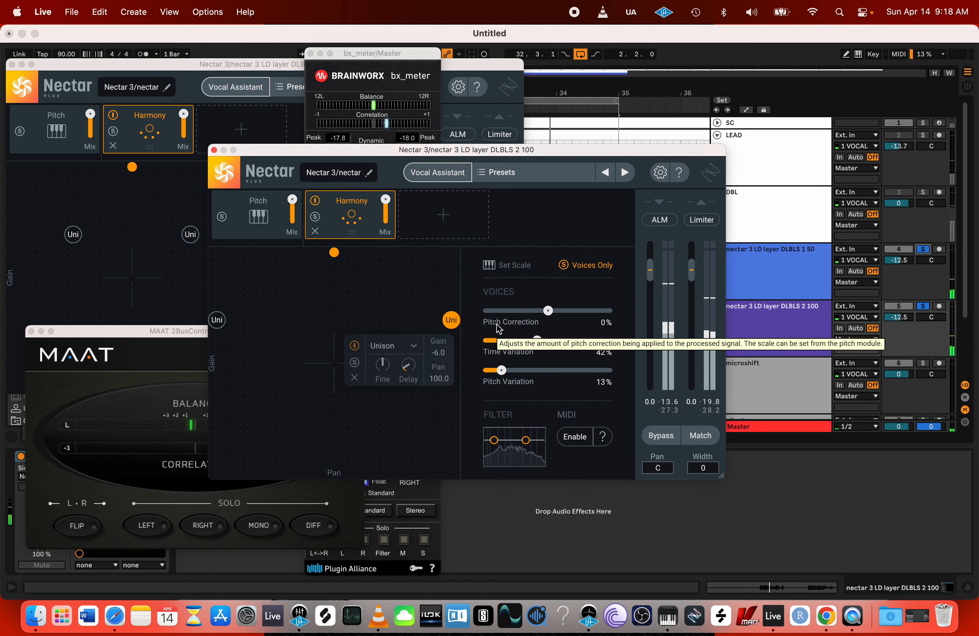
left_click_drag(491, 149, 674, 110)
left_click_drag(201, 66, 236, 67)
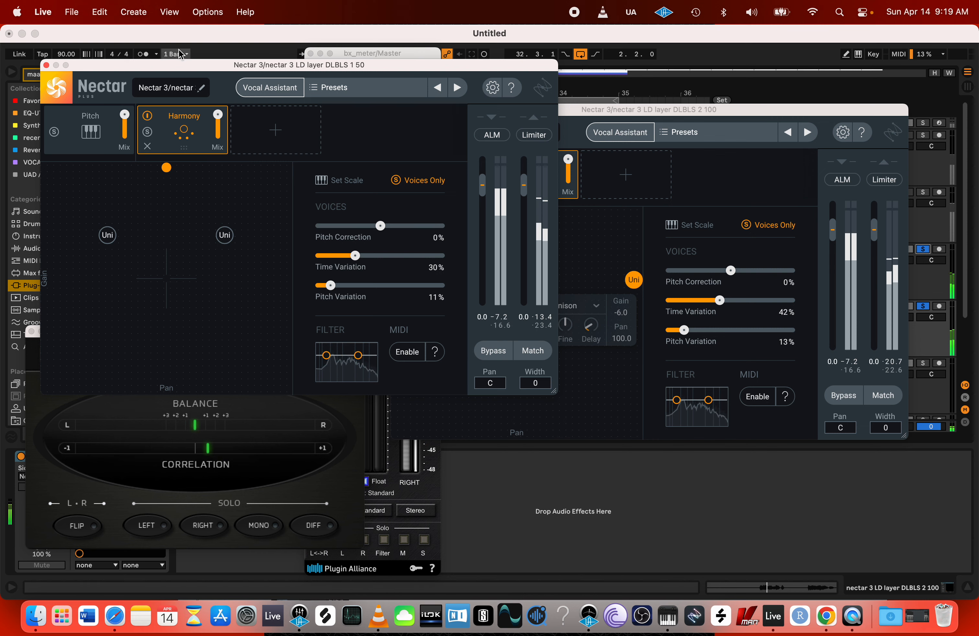
- Audition the two soloed doubles in mono with 2BusControl and return to stereo, keeping both plug-in windows in view
left_click(264, 526)
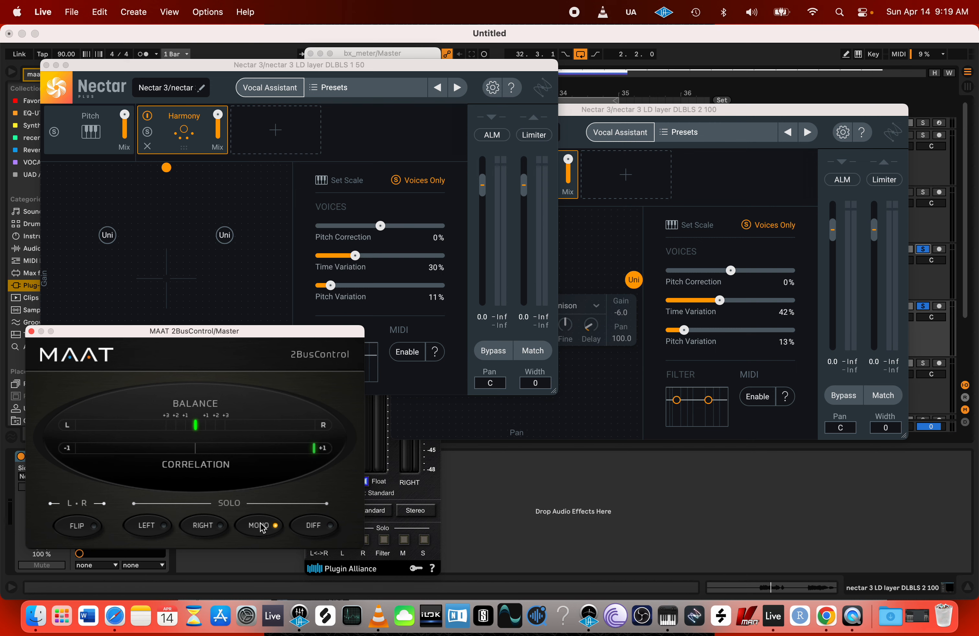
left_click_drag(807, 109, 557, 253)
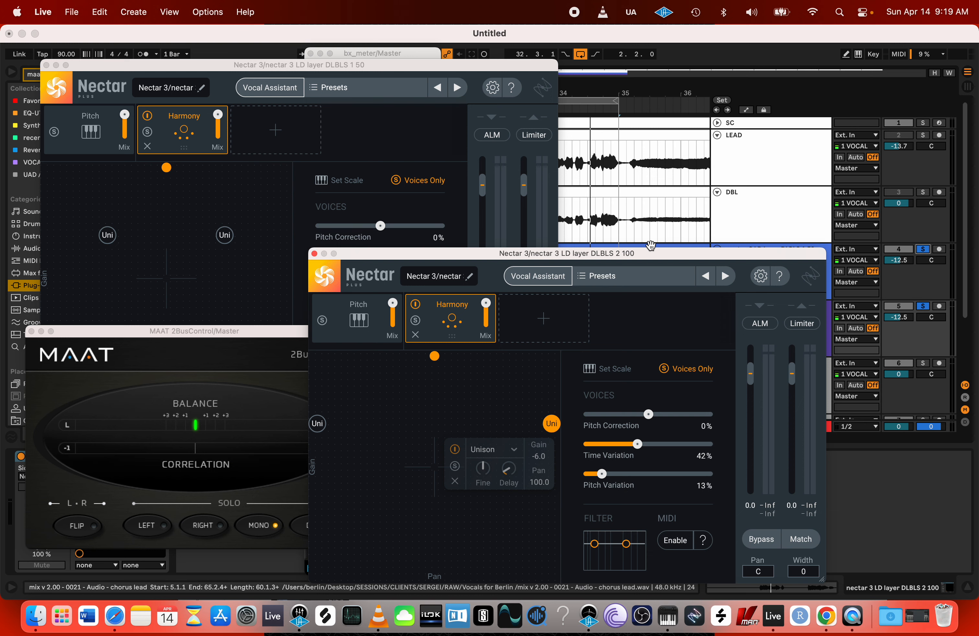
left_click_drag(648, 255, 723, 162)
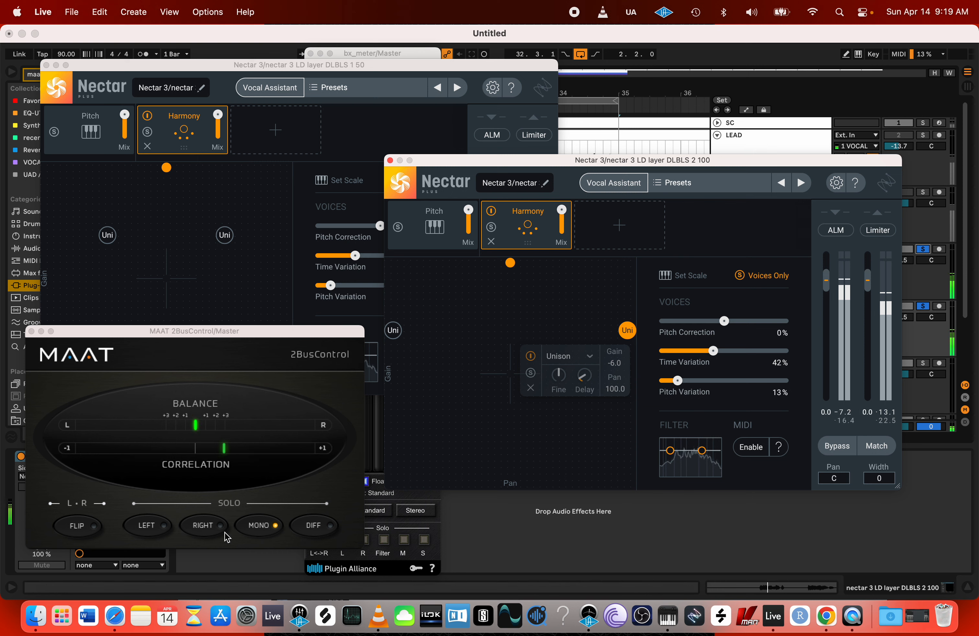
left_click(263, 527)
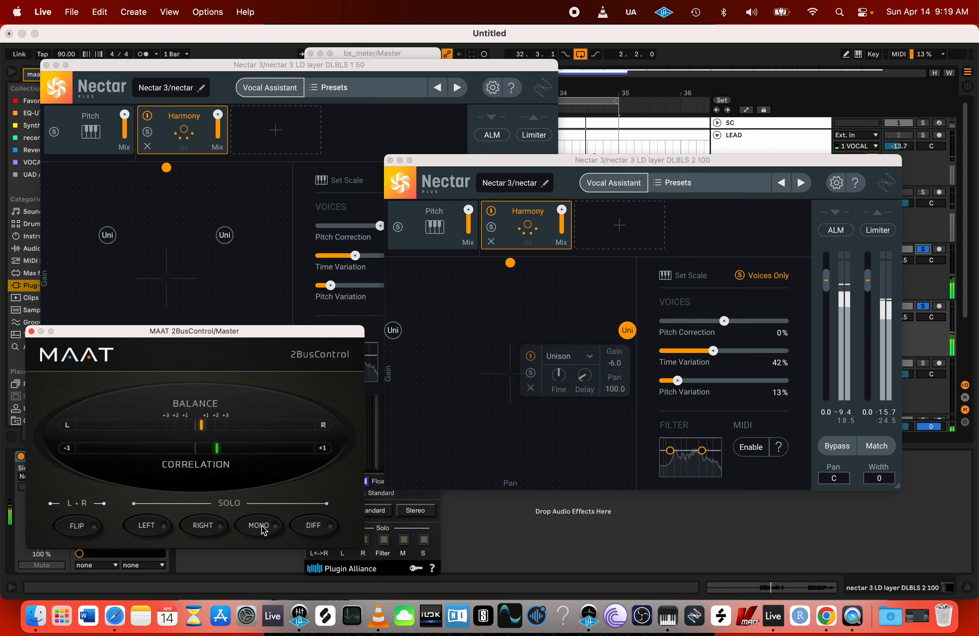
- Place bx_meter in view and compare the doubles in mono, stereo and difference through 2BusControl
left_click(413, 559)
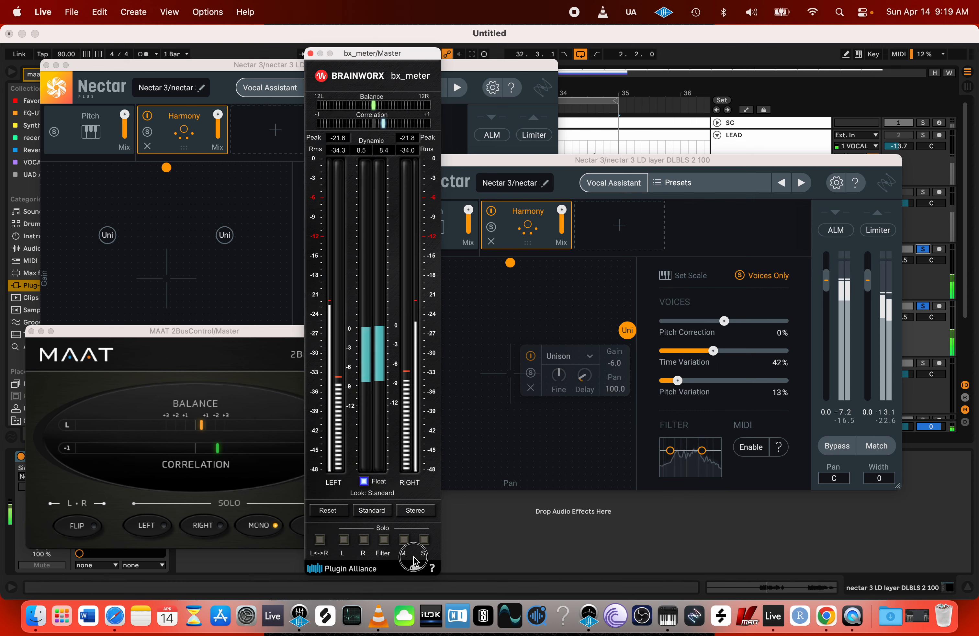
left_click_drag(365, 58, 716, 55)
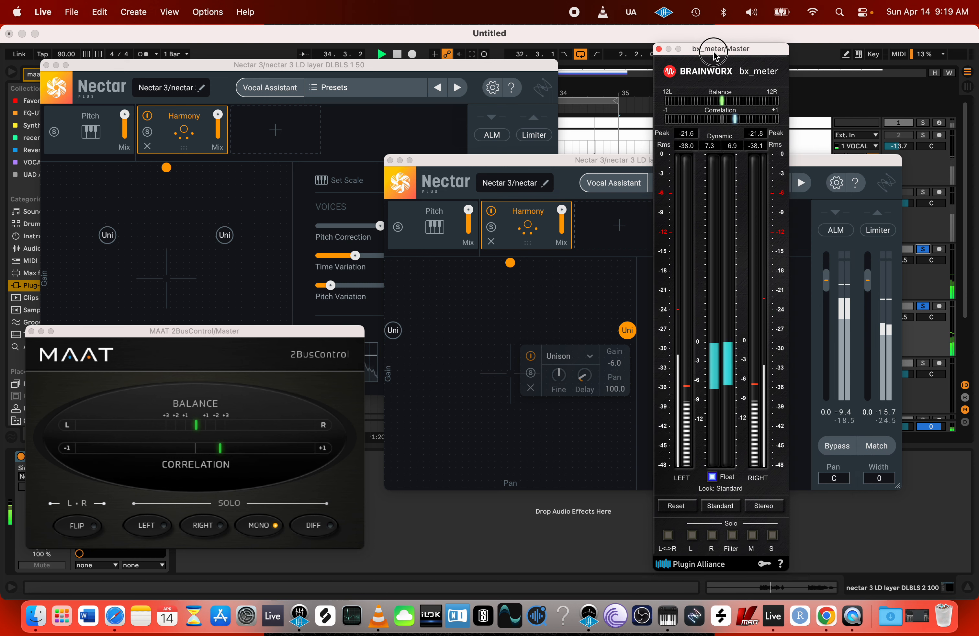
left_click(248, 527)
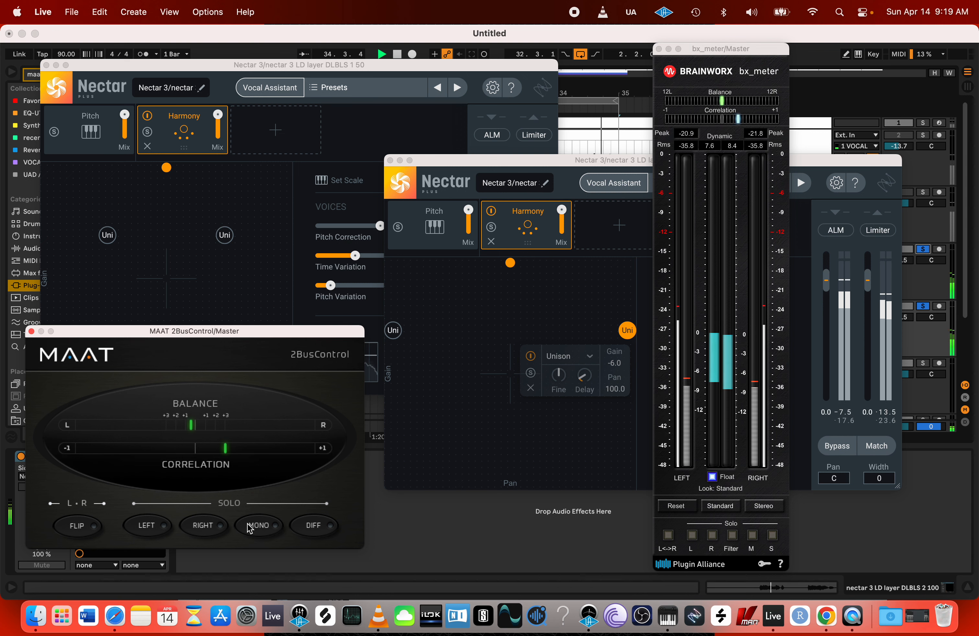
left_click(322, 530)
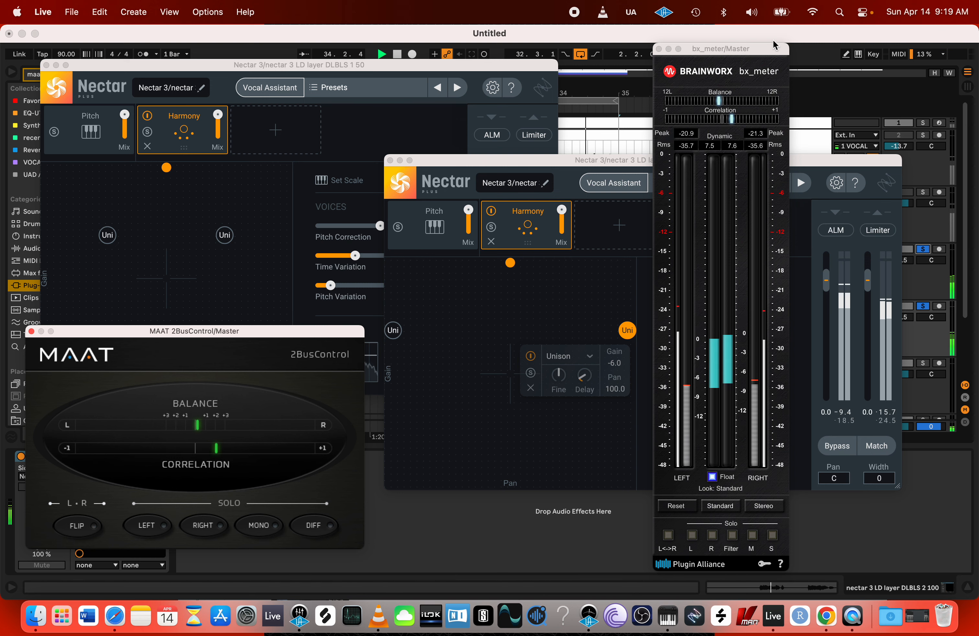
- Move the plug-in windows off the track controls and solo the LEAD track together with both doubles
left_click_drag(773, 44, 591, 56)
left_click_drag(816, 160, 757, 219)
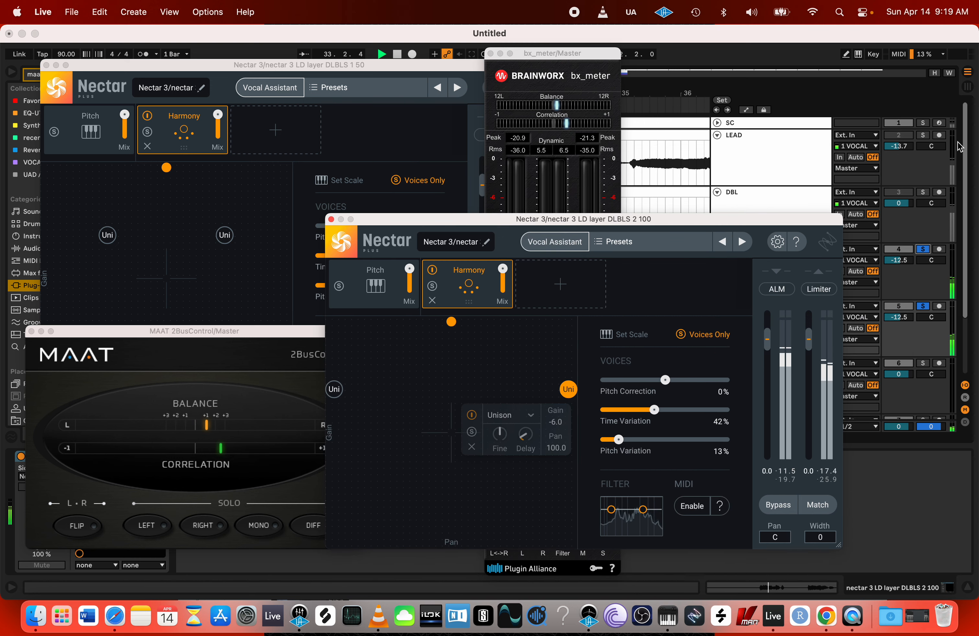
left_click(923, 136)
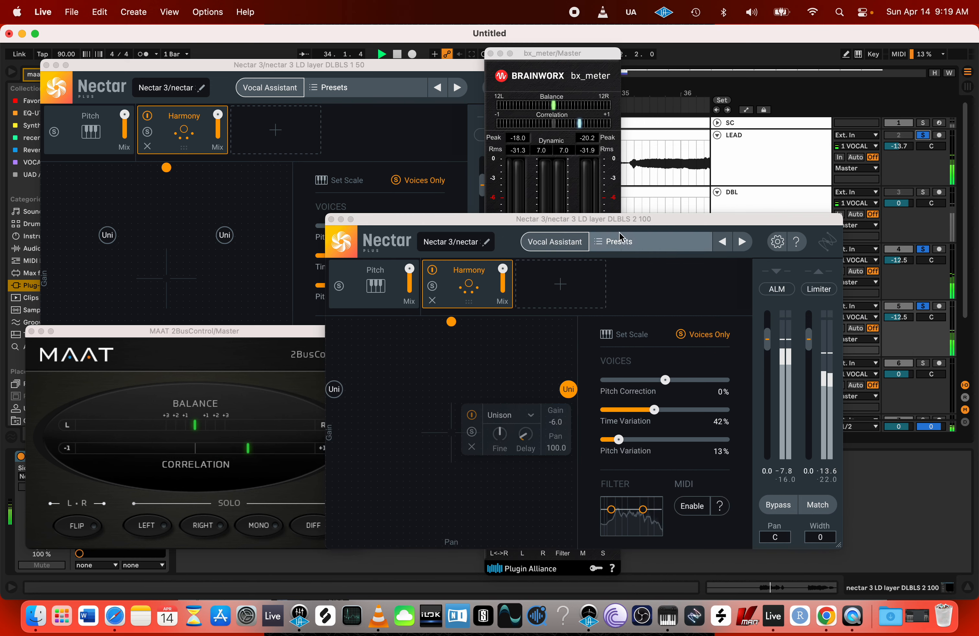
left_click_drag(619, 219, 686, 144)
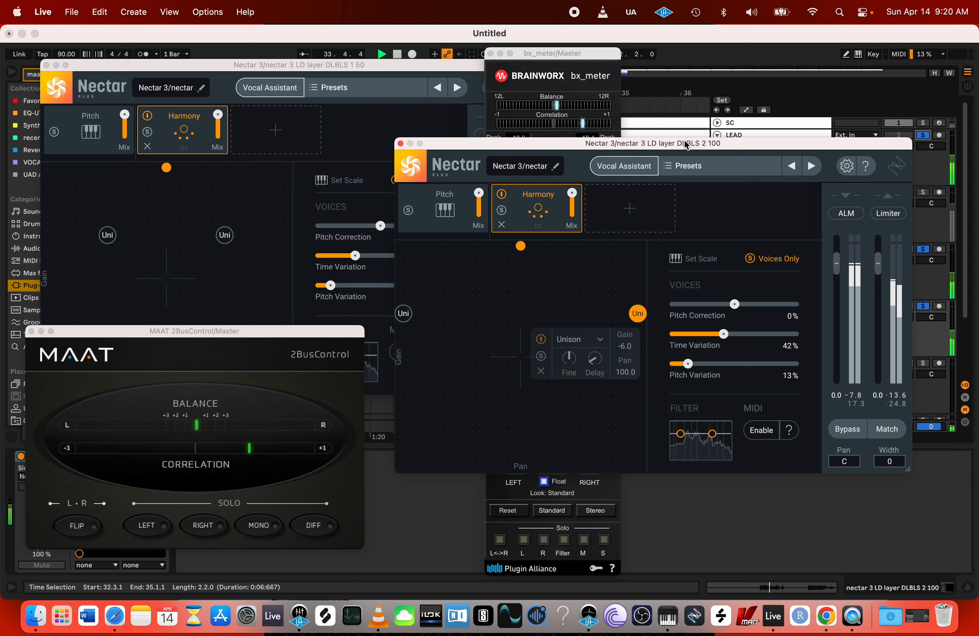
- Close the bx_meter window and both Nectar 3 windows, and stop playback
left_click(400, 144)
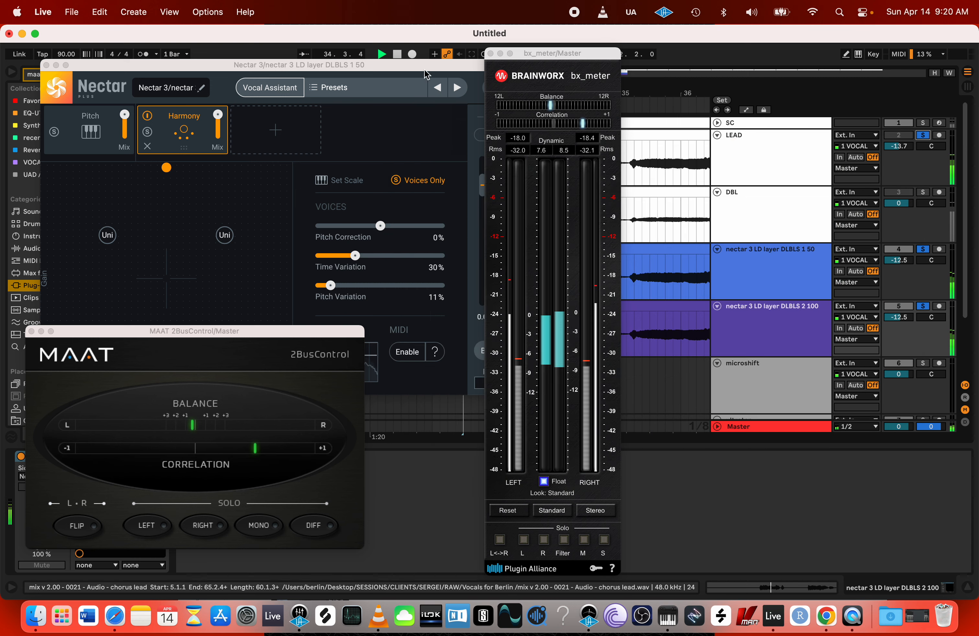
left_click(491, 54)
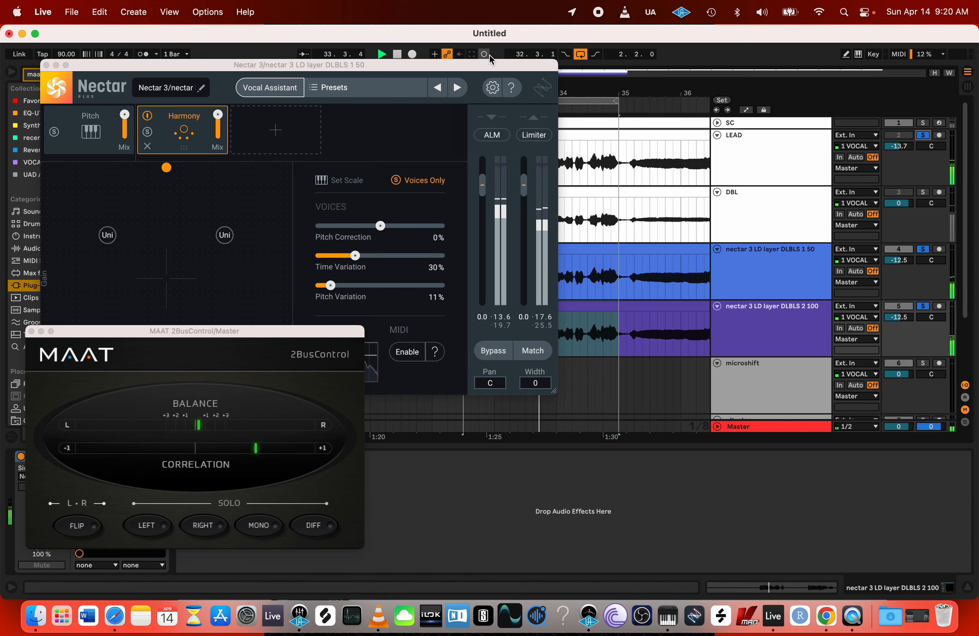
left_click(46, 66)
key("space")
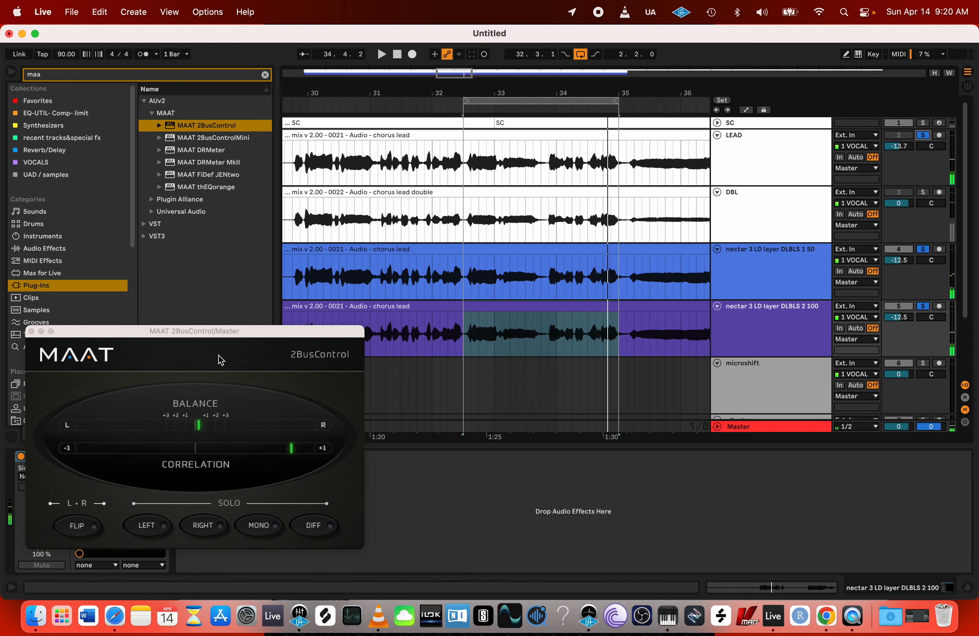
- Duplicate the DLBLS 1 50 track and rename the copy nectar 3 LD layer DLBLS 1 75
left_click(746, 222)
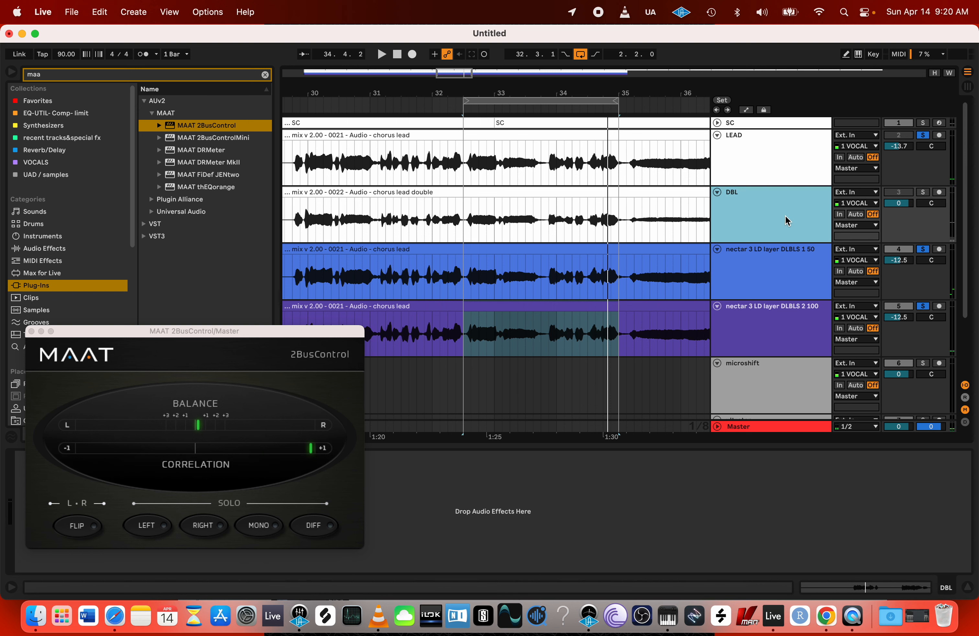
left_click(785, 278)
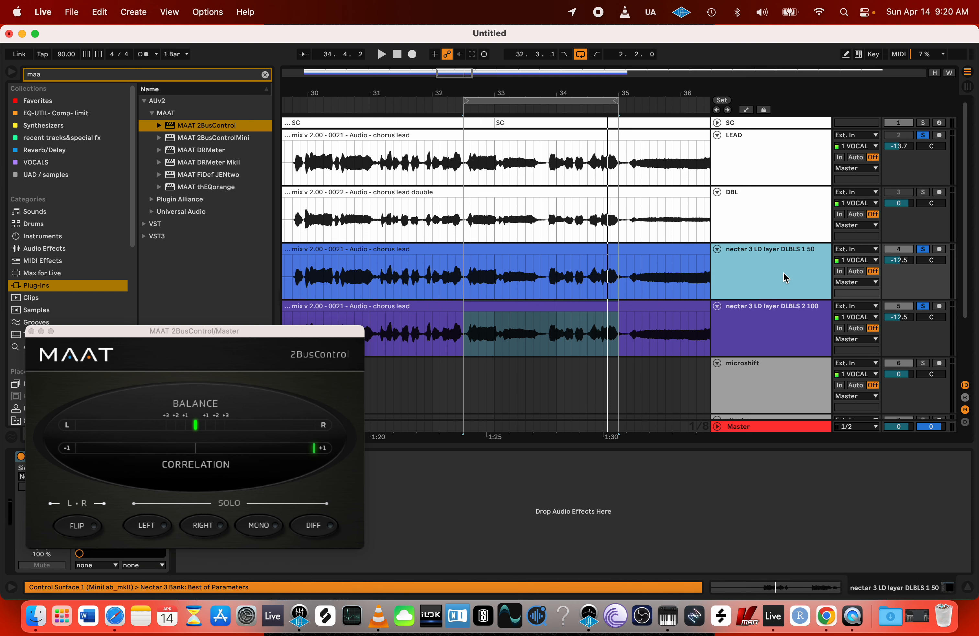
key("super+d")
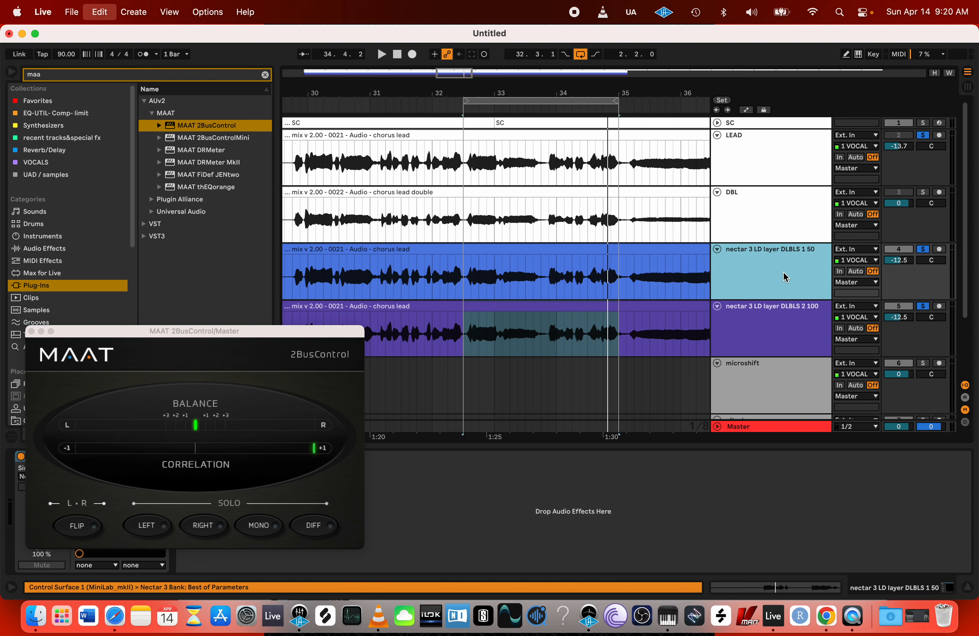
key("super+r")
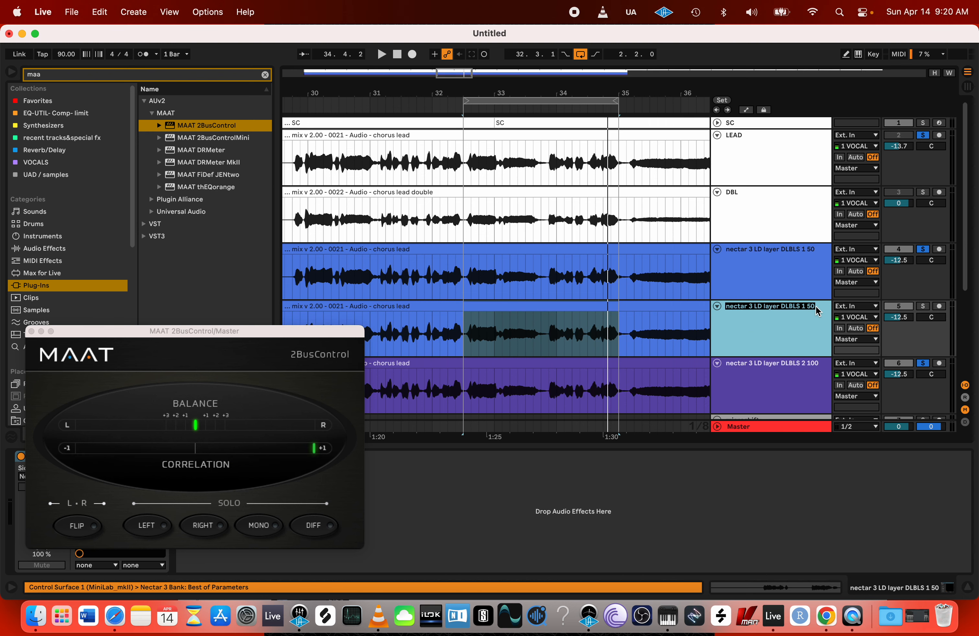
double_click(807, 311)
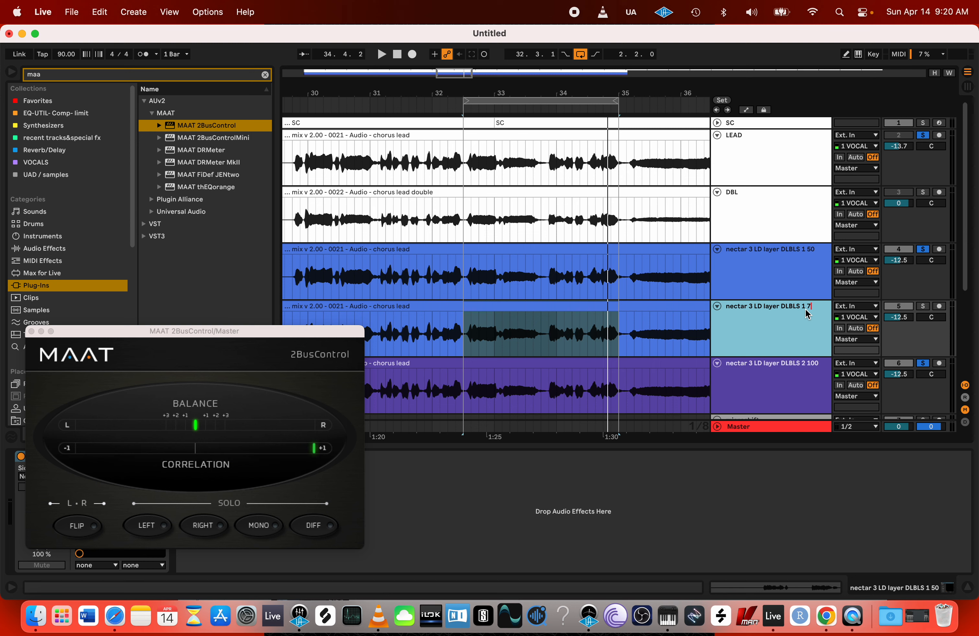
- Solo DLBLS 1 75 with LEAD, take DLBLS 1 50 and DLBLS 2 100 out of solo, and start playback
left_click(924, 306)
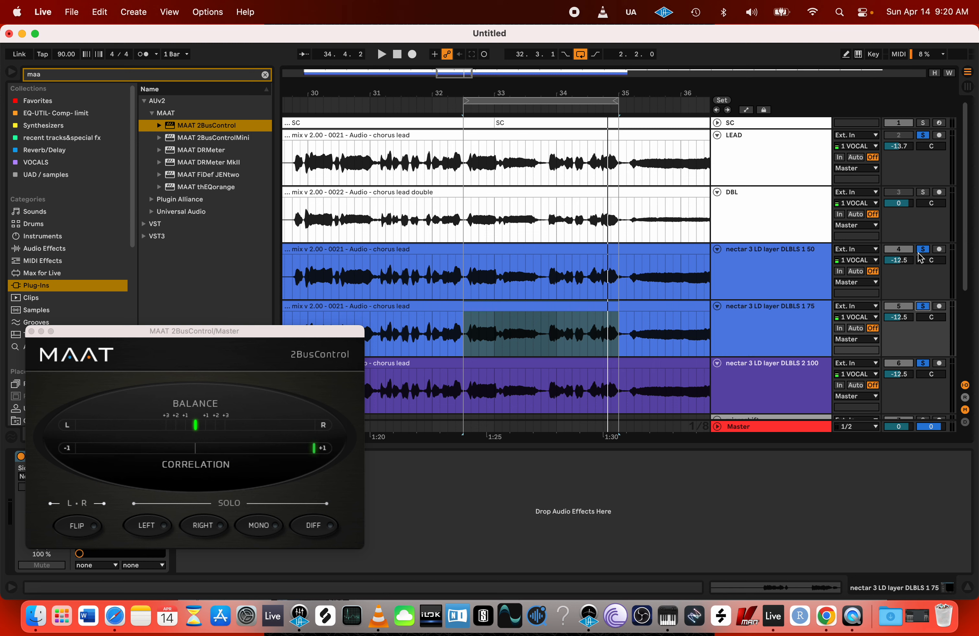
left_click(923, 249)
left_click(923, 364)
key("space")
- Move 2BusControl clear of the device chain and open the Nectar 3 window on the DLBLS 1 75 track
left_click(792, 326)
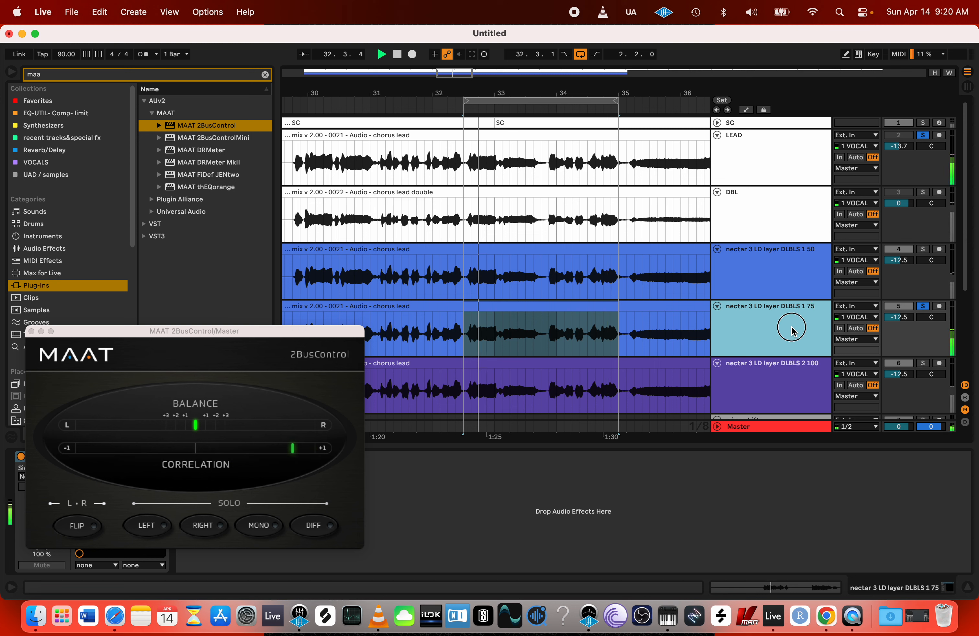
left_click_drag(273, 332, 529, 355)
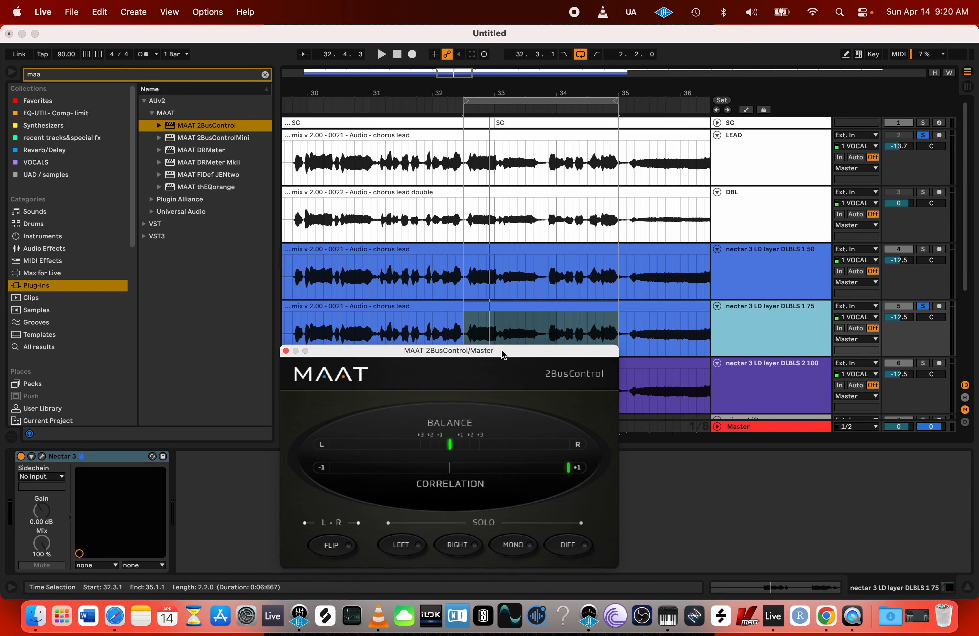
double_click(784, 336)
double_click(784, 336)
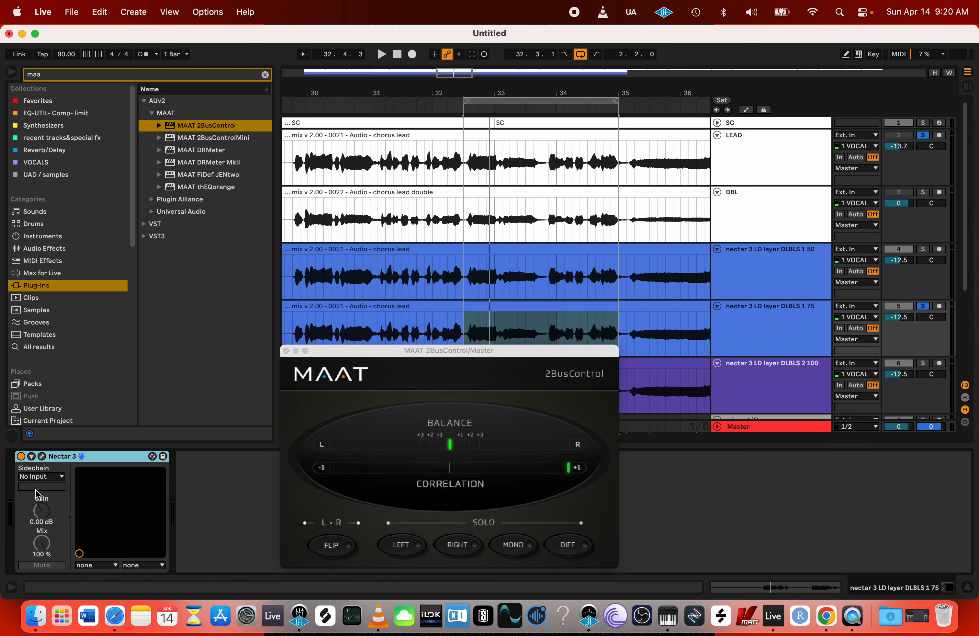
left_click(42, 457)
- Set the pans of the two Unison voices in DLBLS 1 75 to 75 and -75
left_click(297, 251)
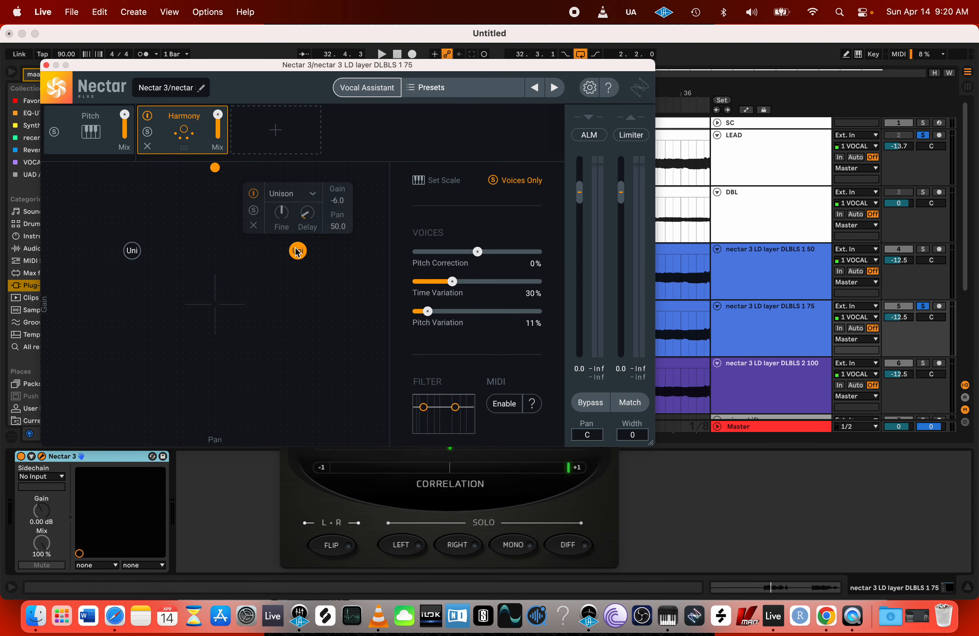
double_click(334, 227)
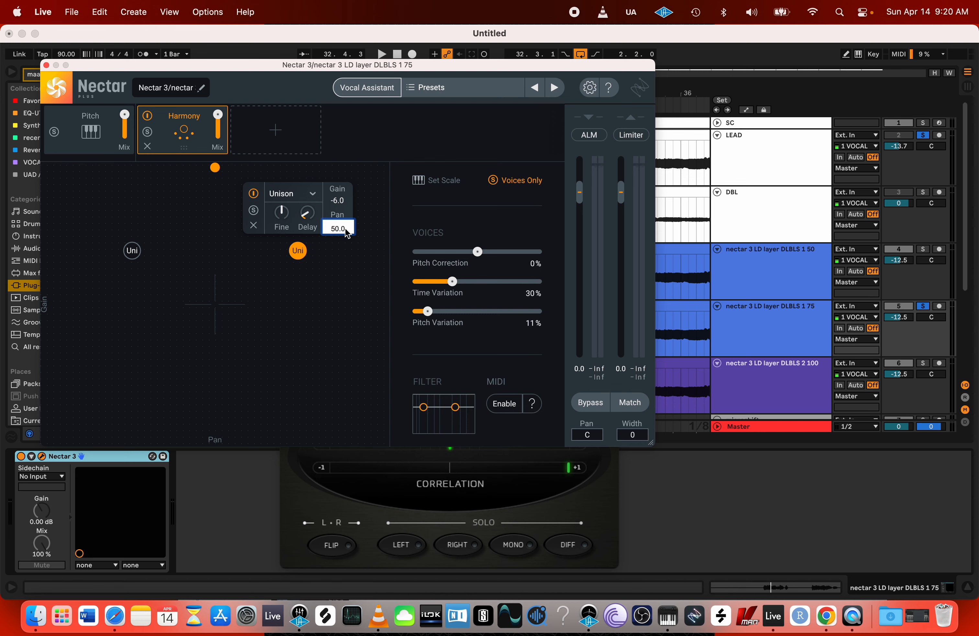
type("75")
key("Return")
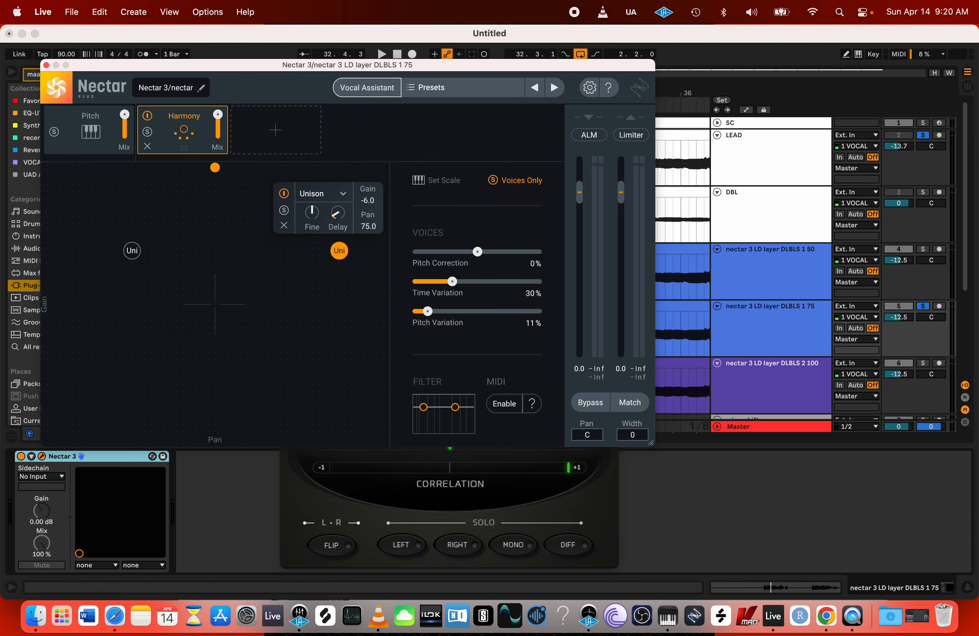
left_click_drag(132, 251, 91, 250)
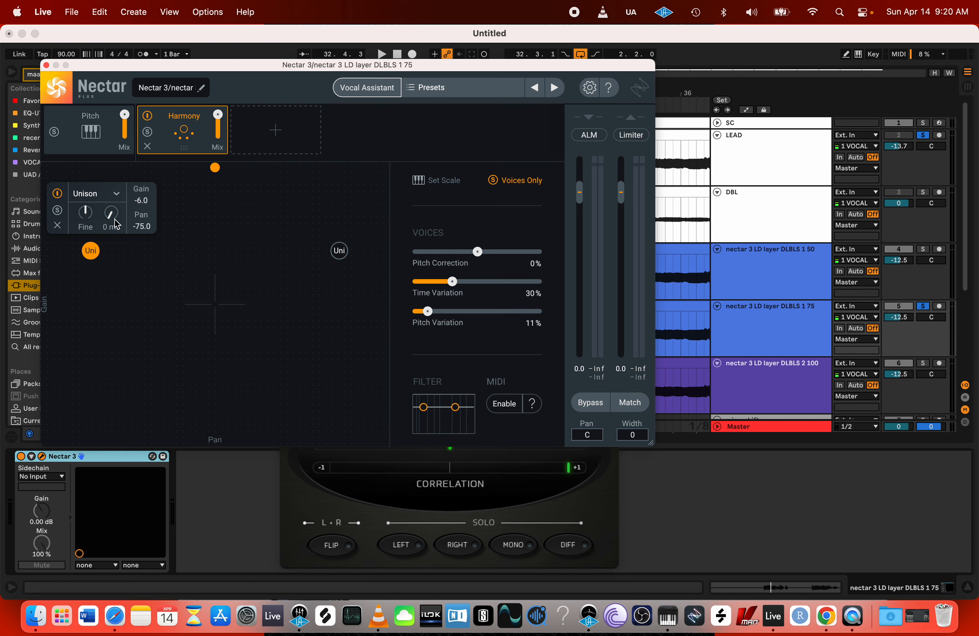
- Start playback and set the delay of the Unison voice panned -75 to 12 ms
mouse_move(111, 213)
left_click_drag(111, 214, 112, 205)
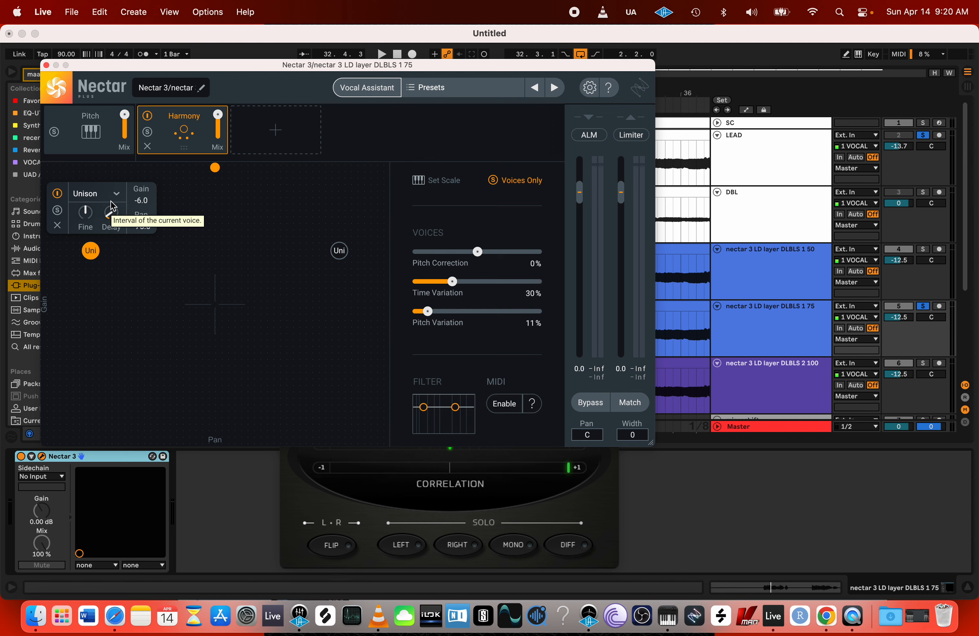
key("space")
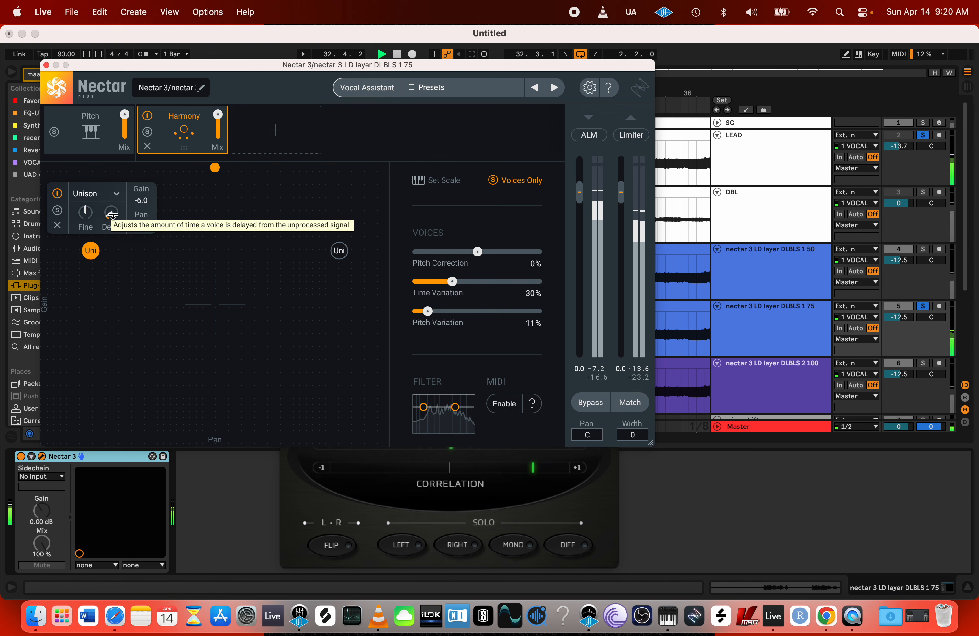
left_click(339, 251)
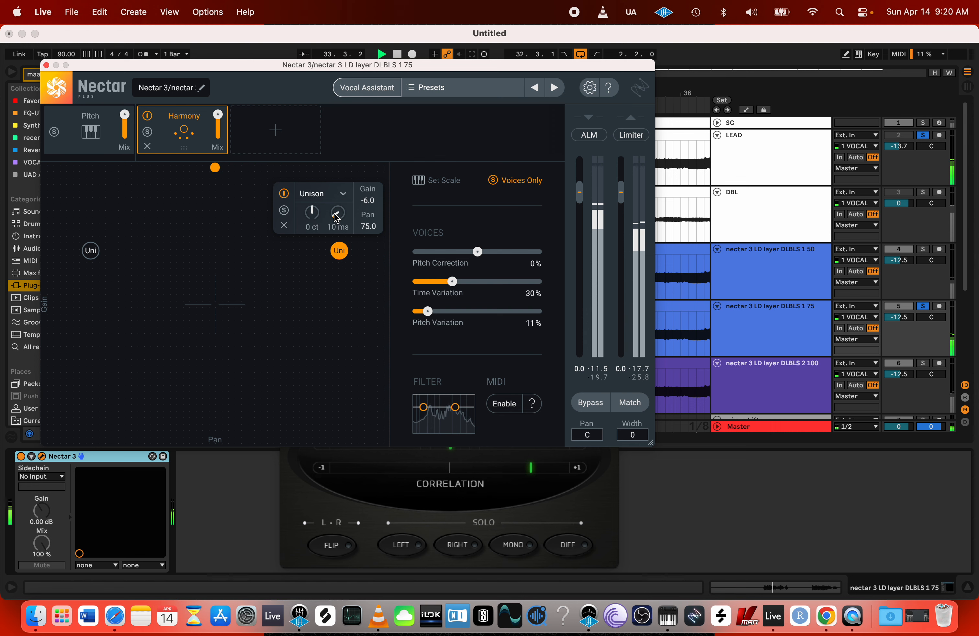
left_click(91, 251)
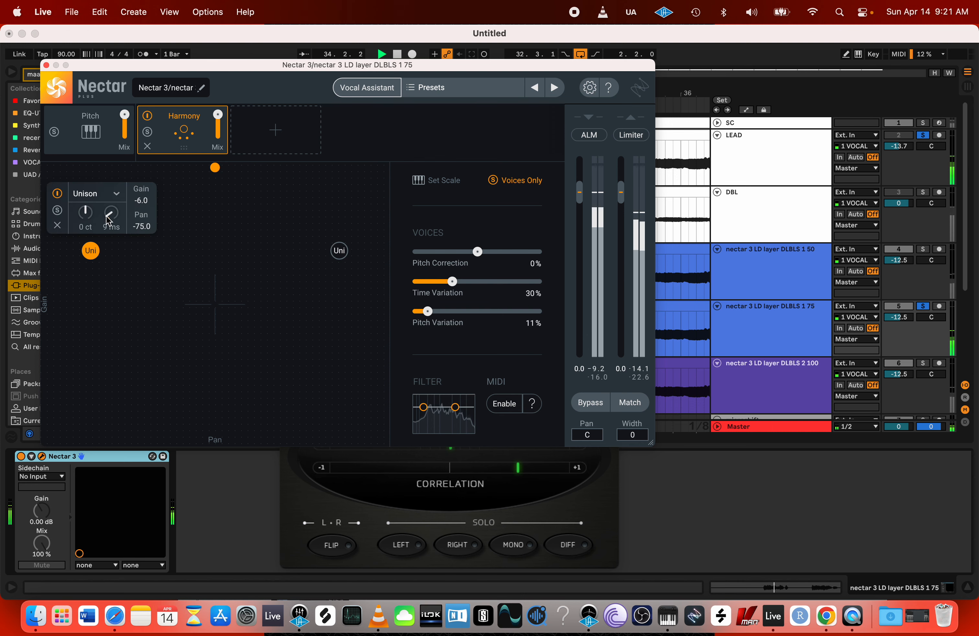
mouse_move(108, 220)
left_mouse_down()
mouse_move(116, 193)
mouse_move(118, 243)
mouse_move(118, 216)
left_mouse_up()
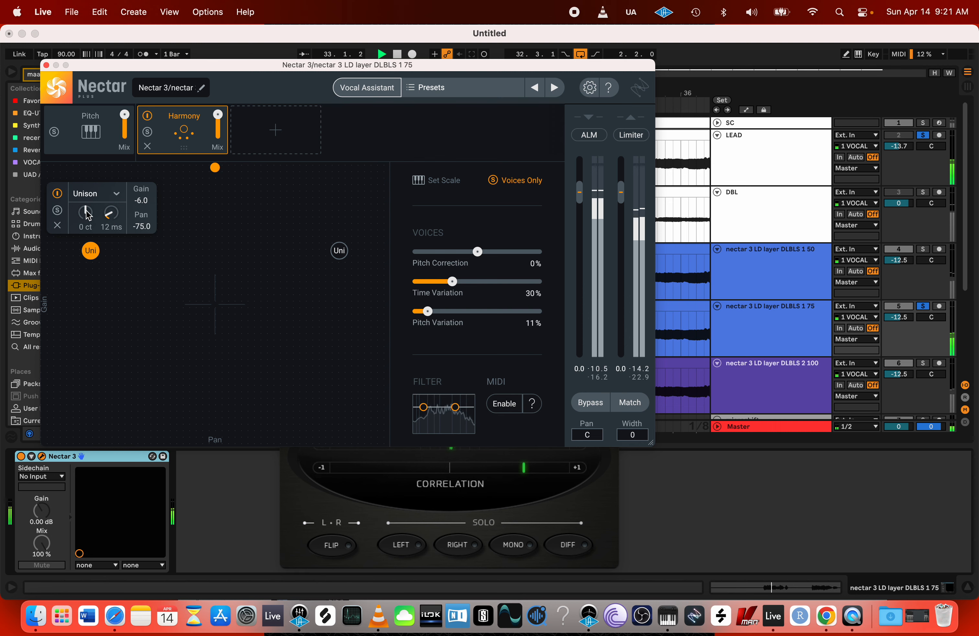
- Detune the Unison voice panned -75 to 7 ct and the voice panned 75 to -10 ct
left_click_drag(88, 214, 87, 204)
left_click_drag(87, 202, 91, 209)
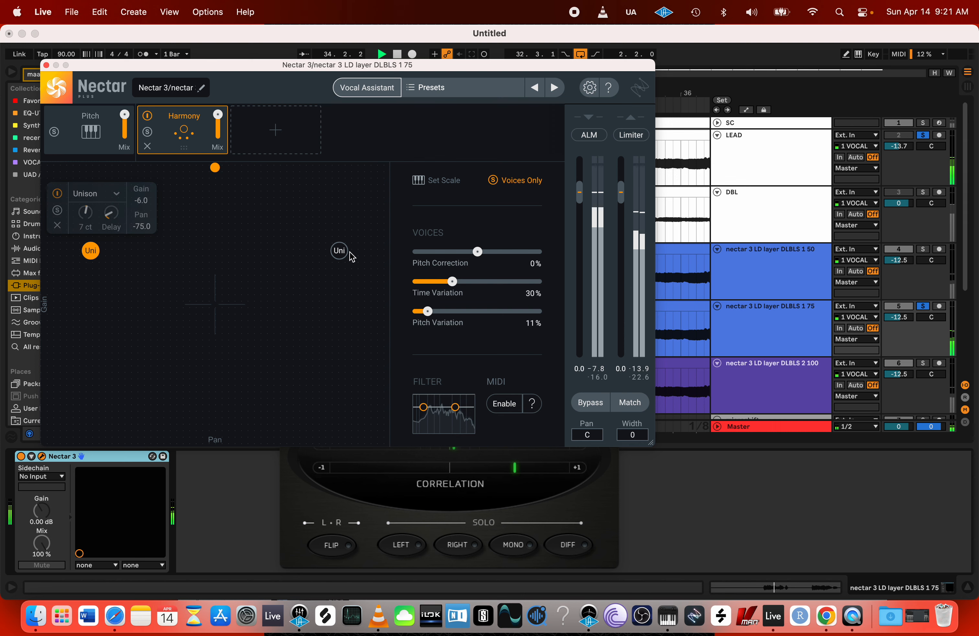
left_click(340, 250)
left_click_drag(311, 215, 311, 222)
- Switch 2BusControl to mono, move its window aside, and take LEAD out of solo
left_click(515, 546)
left_click(515, 546)
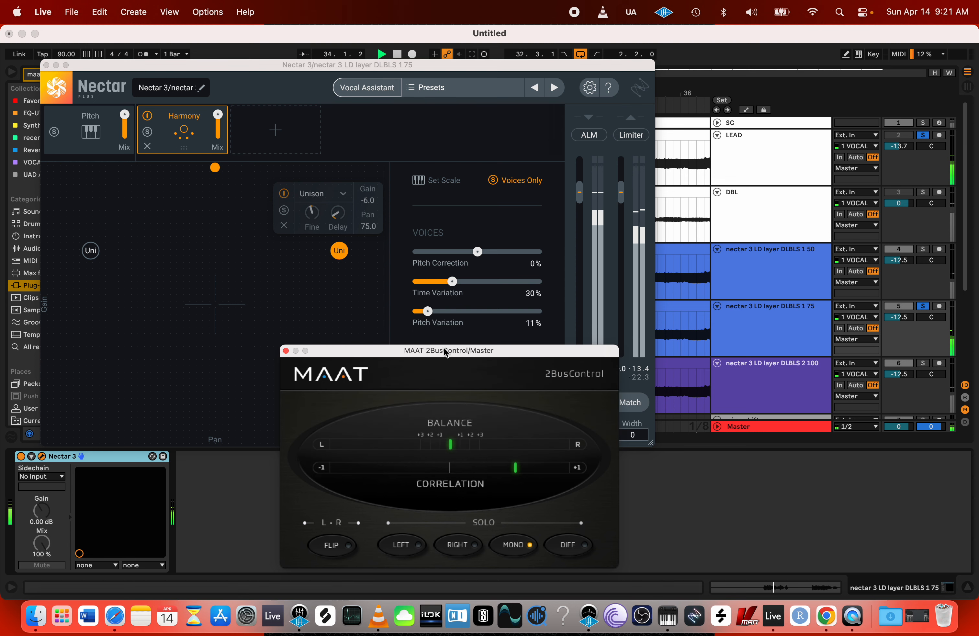
left_click_drag(444, 350, 540, 338)
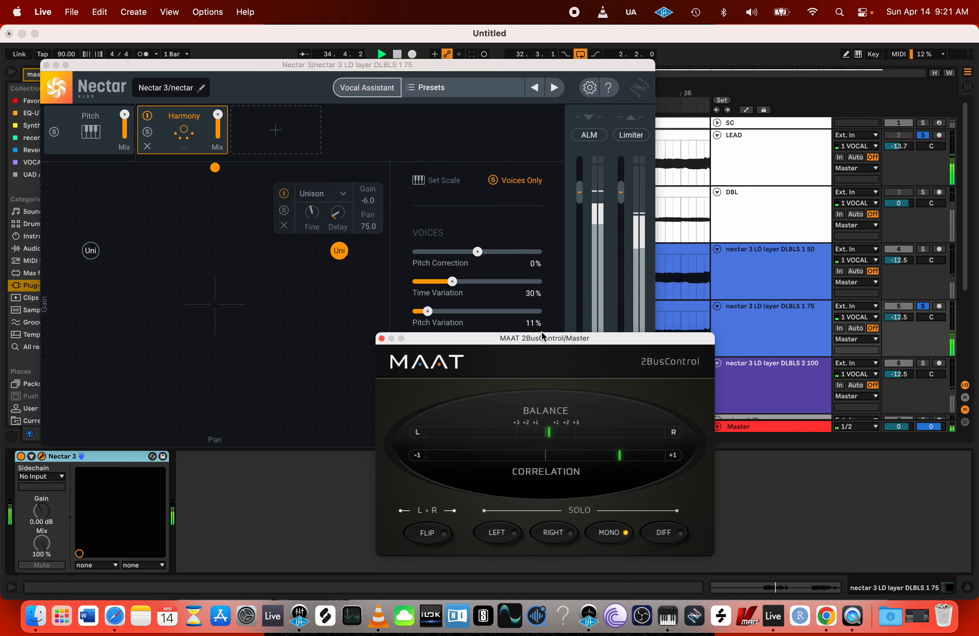
left_click(924, 137)
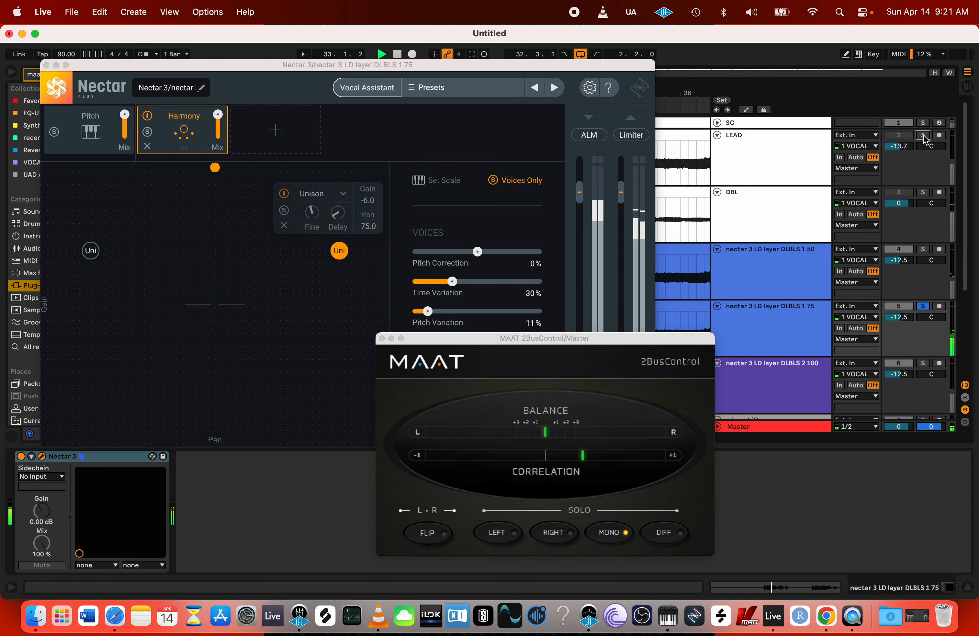
- Reset the Fine tuning of the voice panned 75, detune the voice panned -75 downward and set its delay to 0 ms
mouse_move(317, 213)
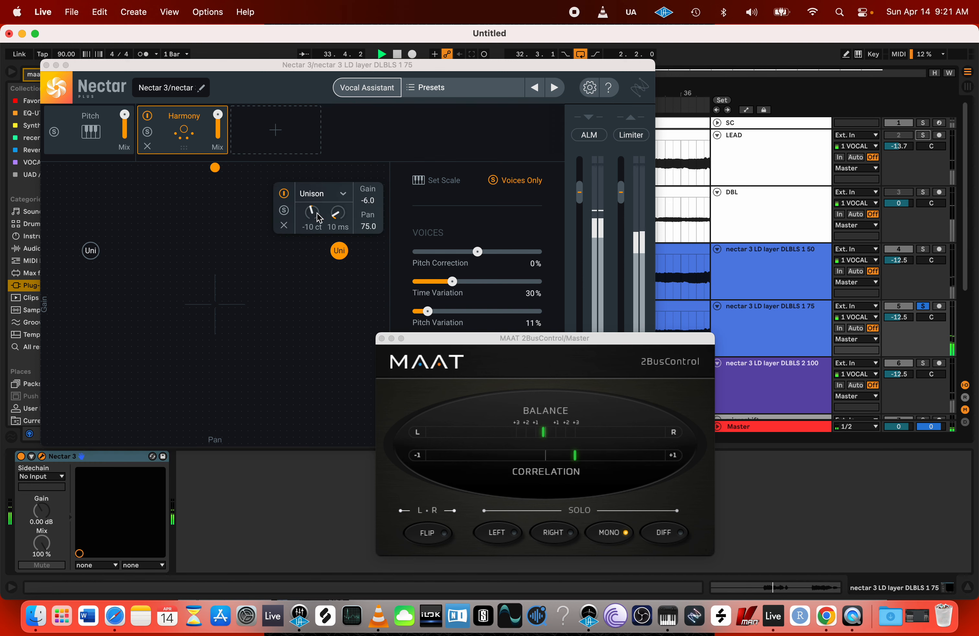
left_click_drag(314, 216, 317, 209)
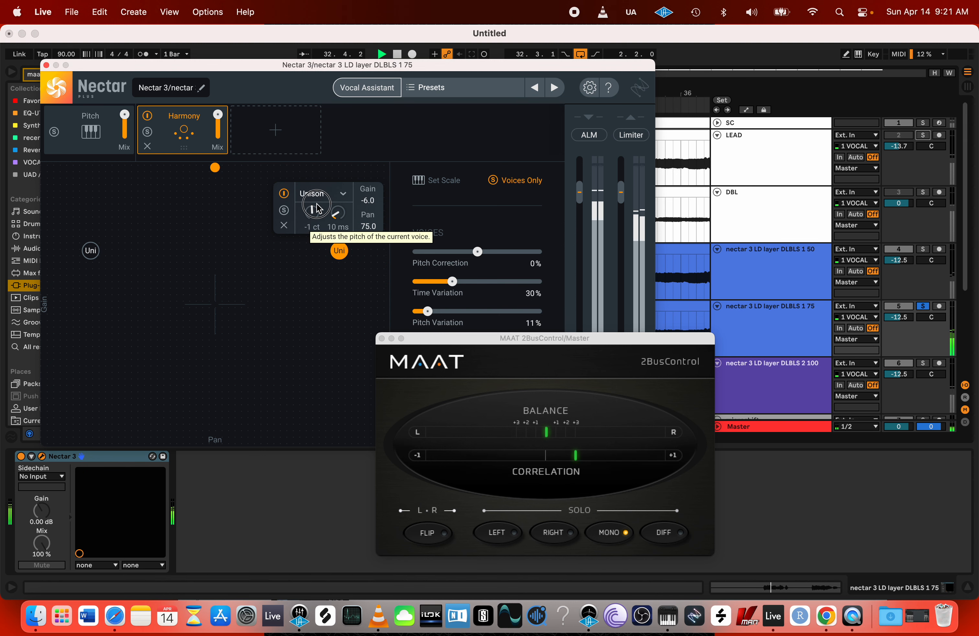
double_click(313, 213)
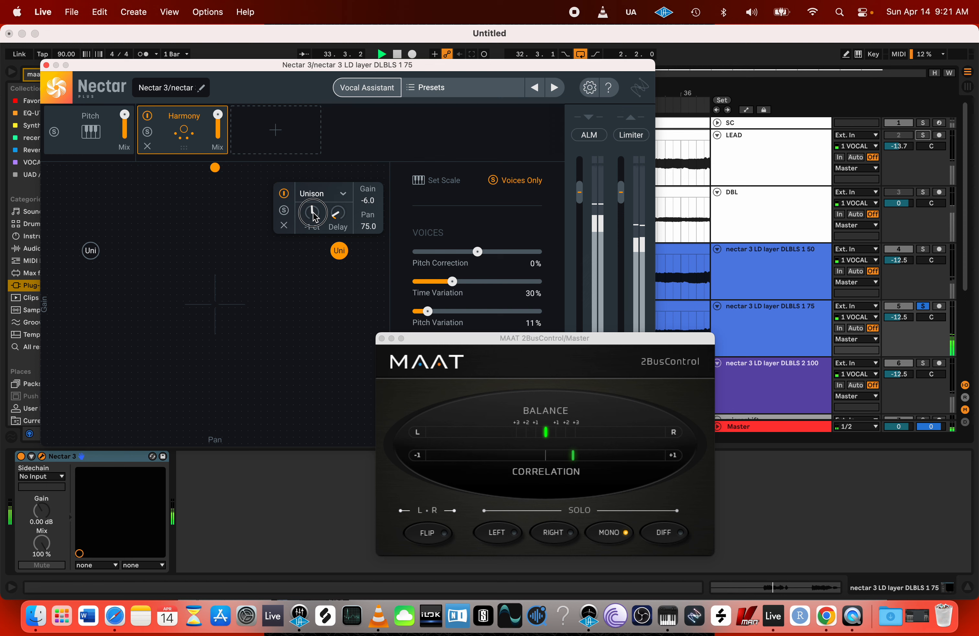
left_click(99, 249)
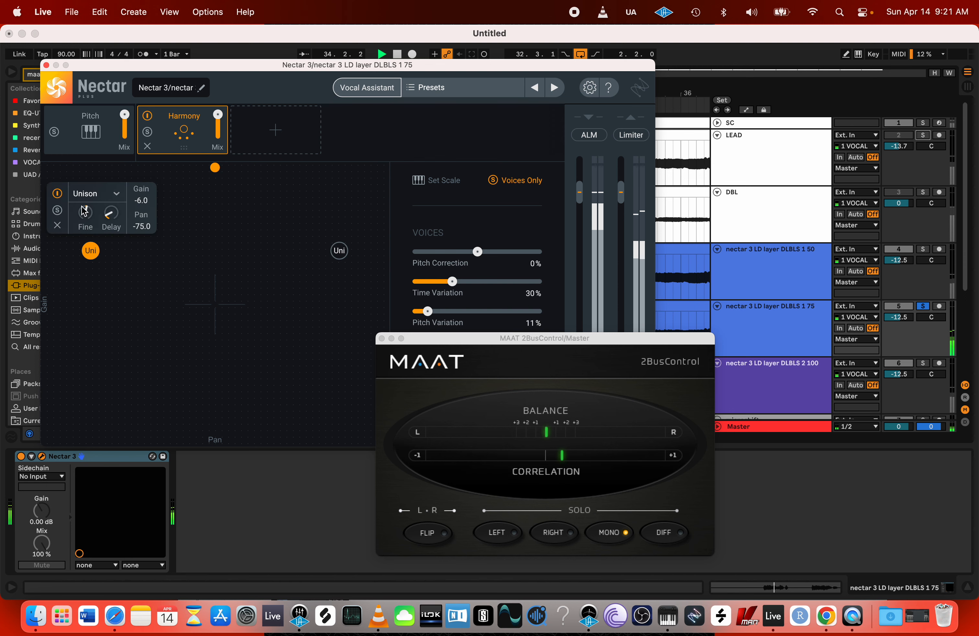
left_click_drag(87, 216, 121, 249)
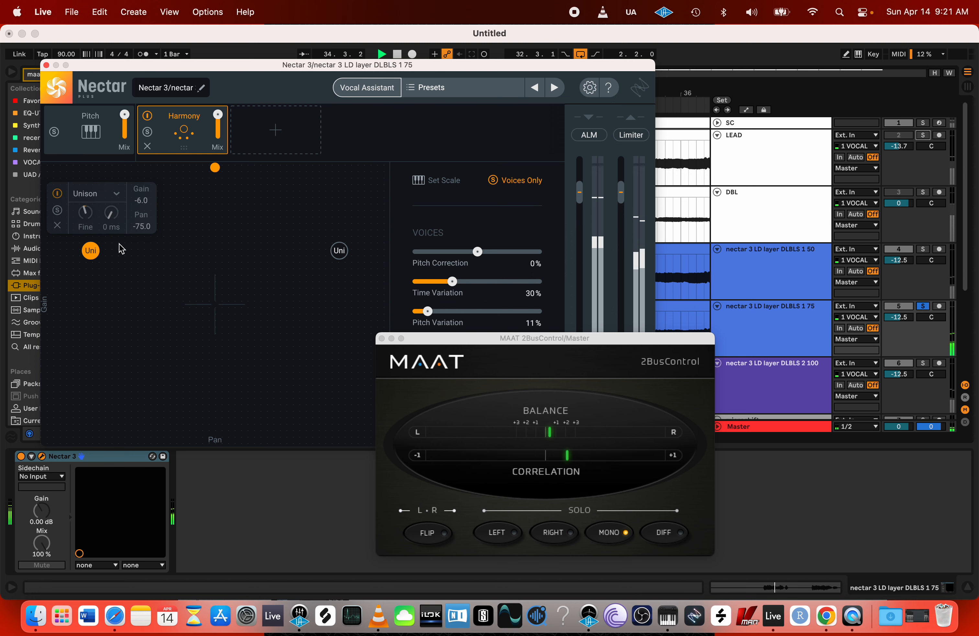
- Try delays of 7, 28, 11 and 3 ms on the Unison voice panned -75 while listening in mono
double_click(113, 217)
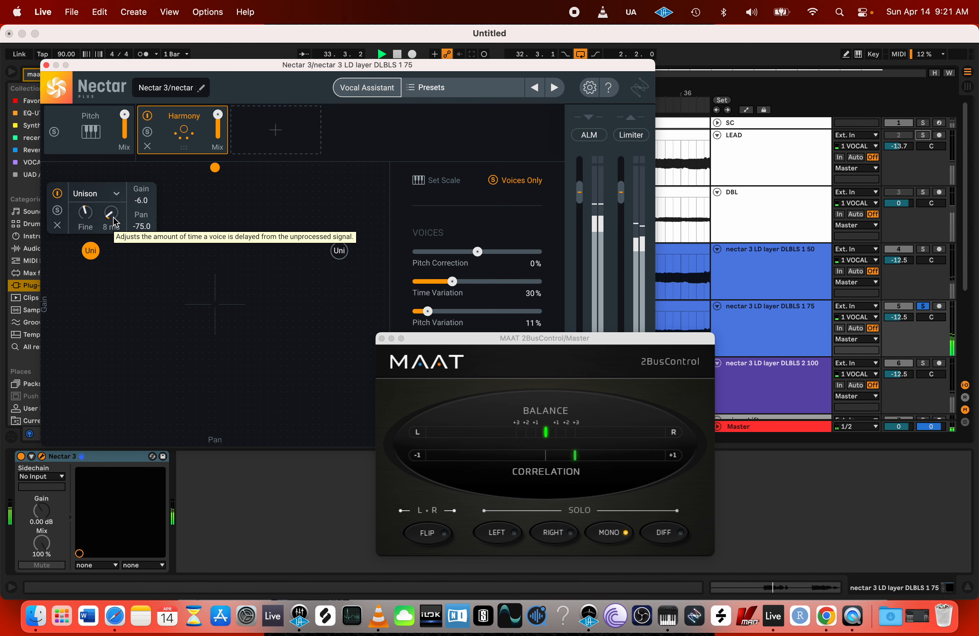
mouse_move(114, 222)
left_mouse_down()
mouse_move(113, 204)
mouse_move(112, 234)
left_mouse_up()
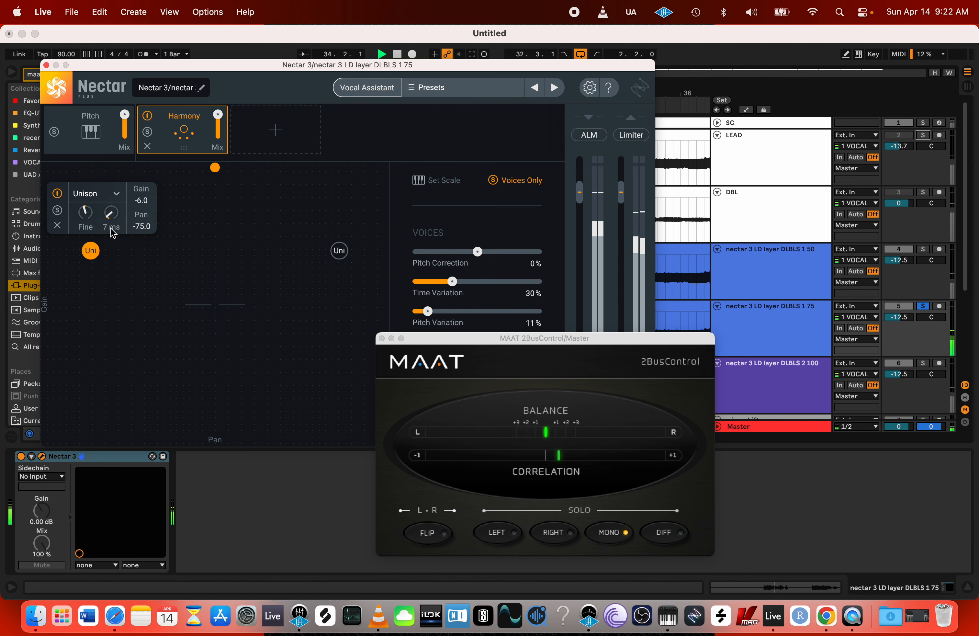
left_click(342, 252)
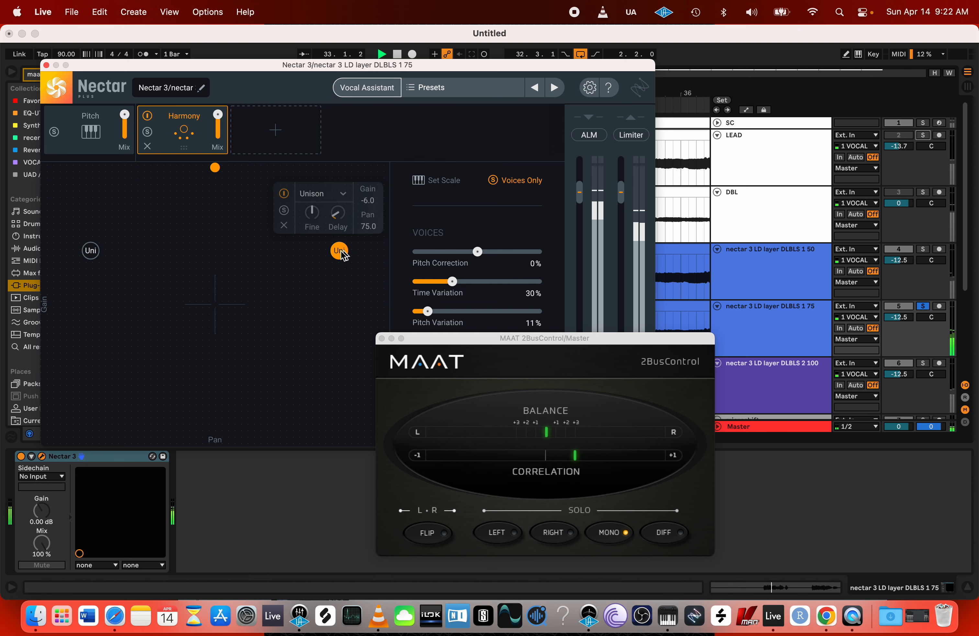
left_click(91, 251)
left_click_drag(108, 215, 112, 186)
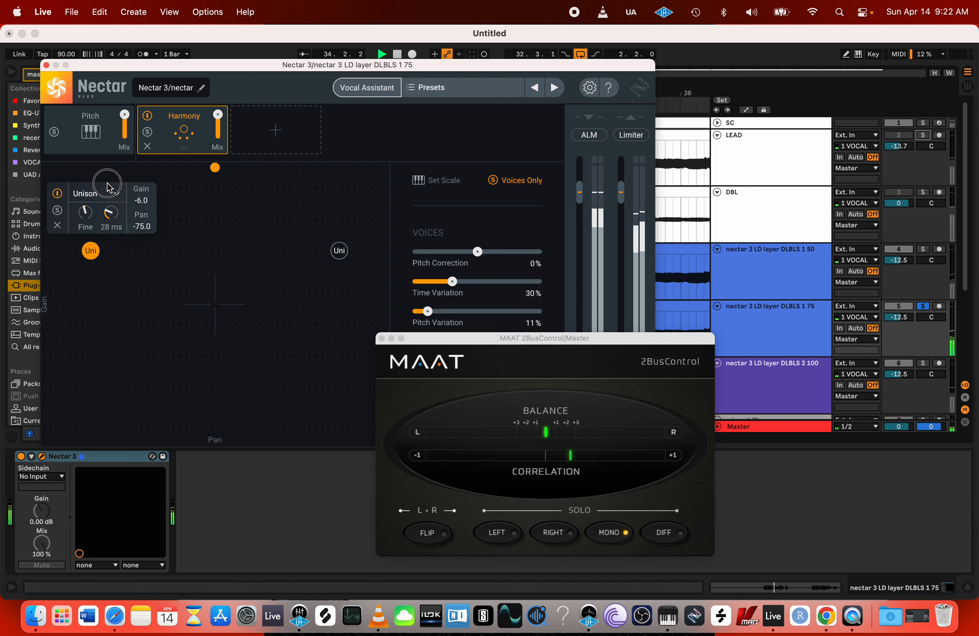
left_click_drag(108, 187, 110, 199)
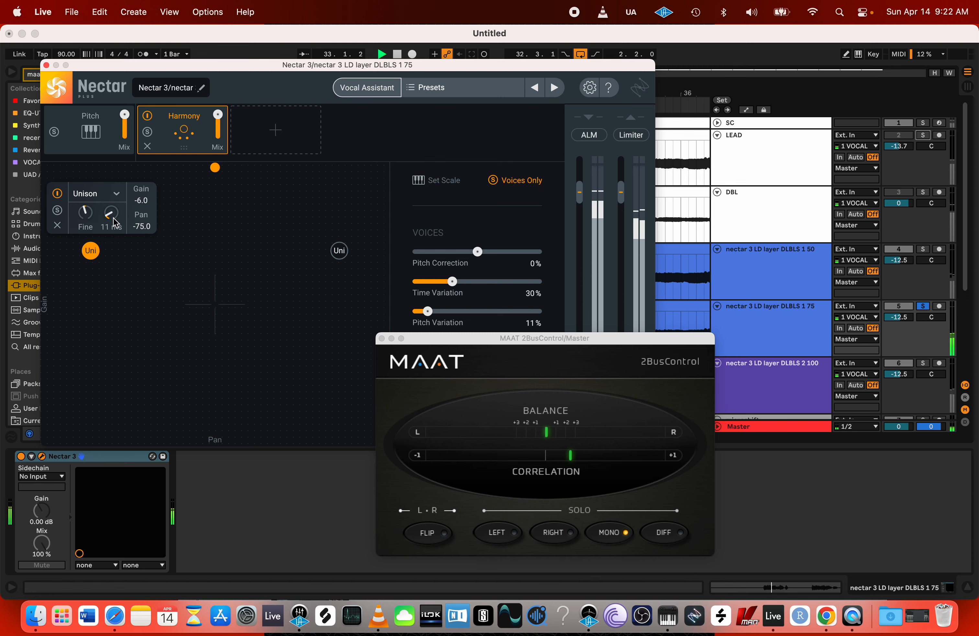
left_click_drag(113, 215, 119, 227)
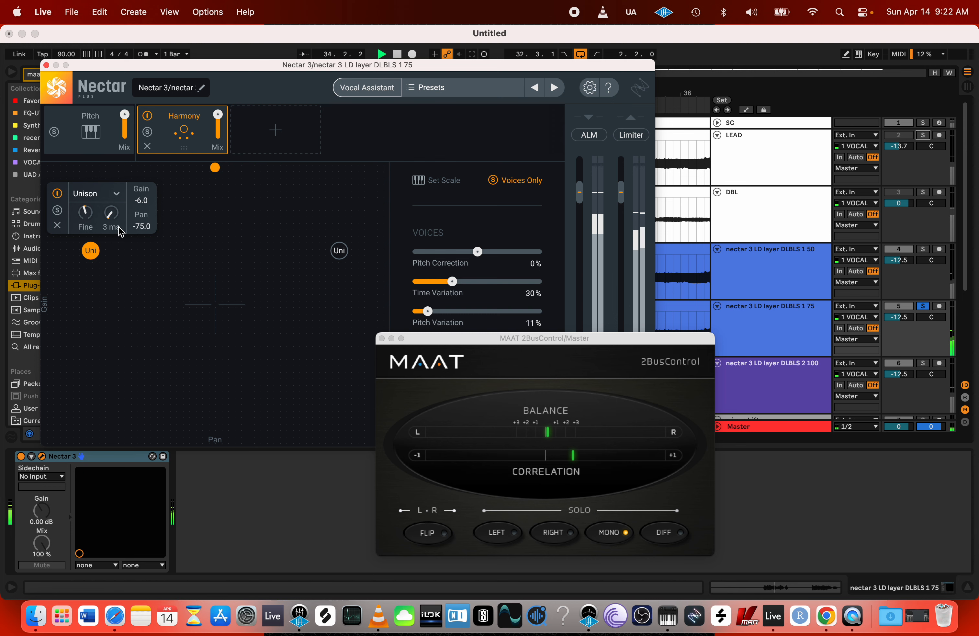
- Switch 2BusControl from mono to difference and readjust the delay of the voice panned -75, trying values from 18 to 42 ms
left_click(617, 537)
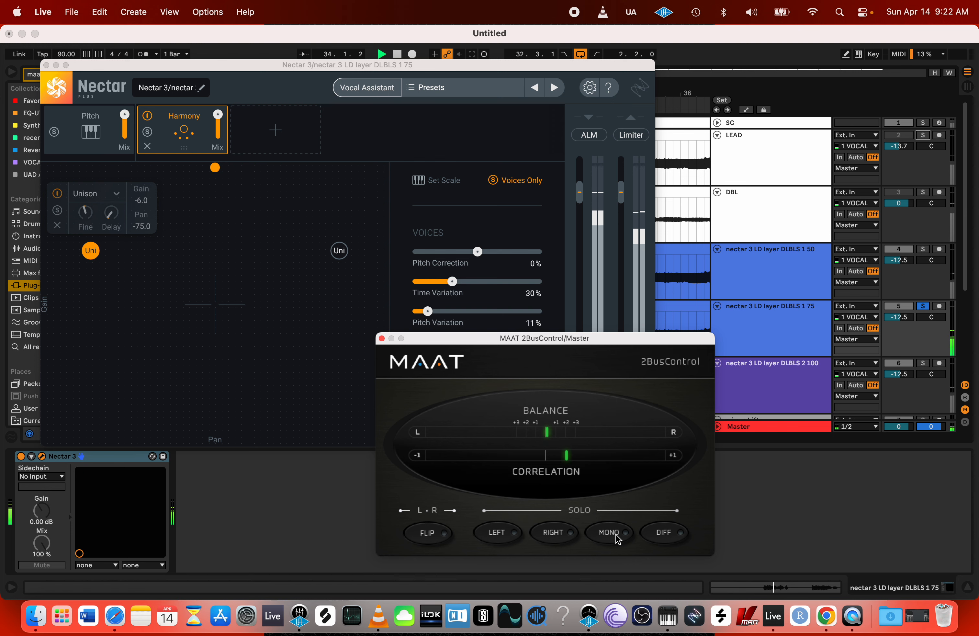
left_click(673, 534)
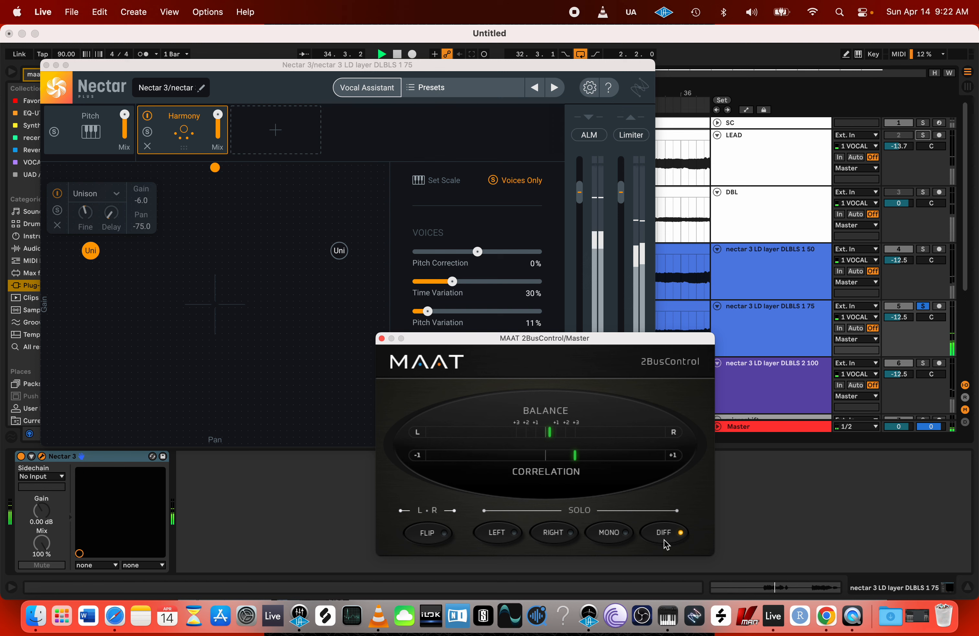
left_click(111, 213)
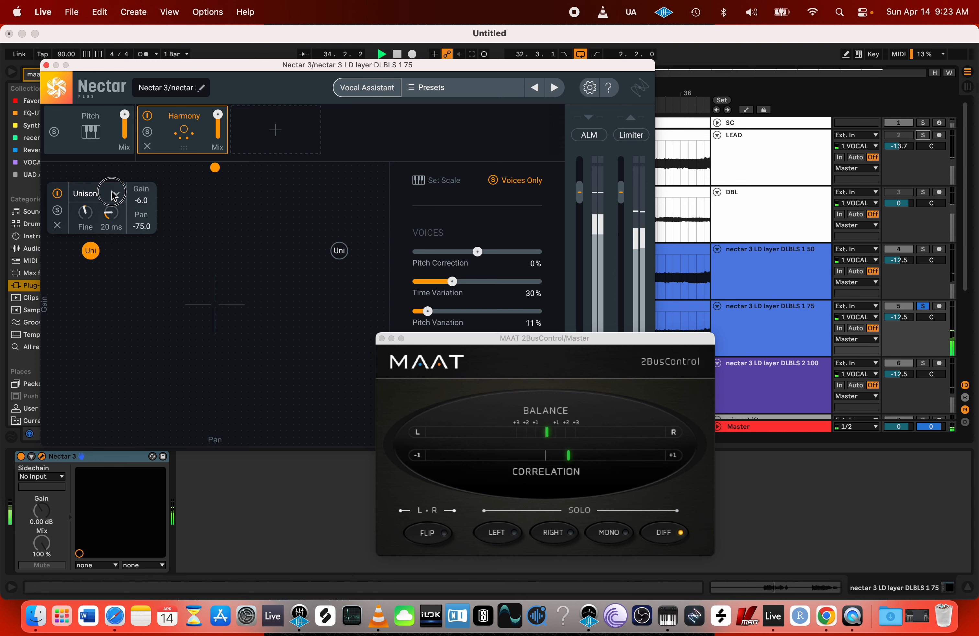
scroll(112, 213, "up", 3)
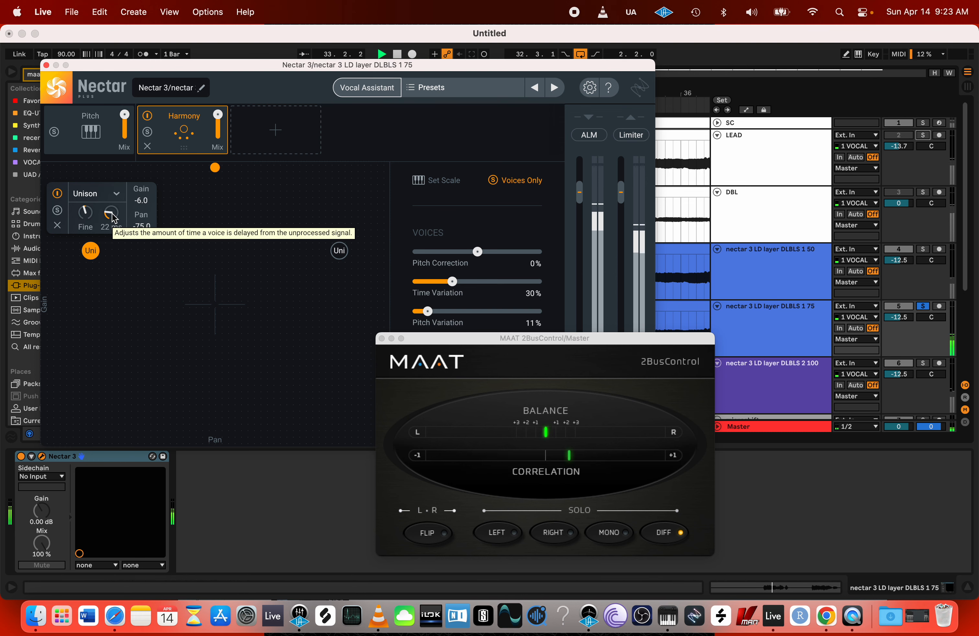
scroll(112, 213, "down", 3)
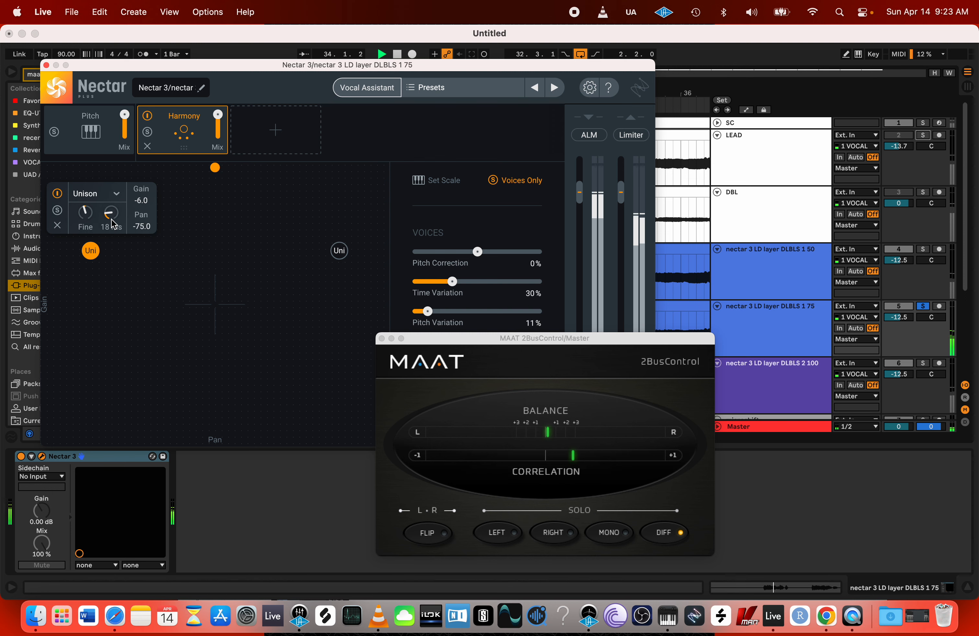
left_click_drag(112, 223, 114, 183)
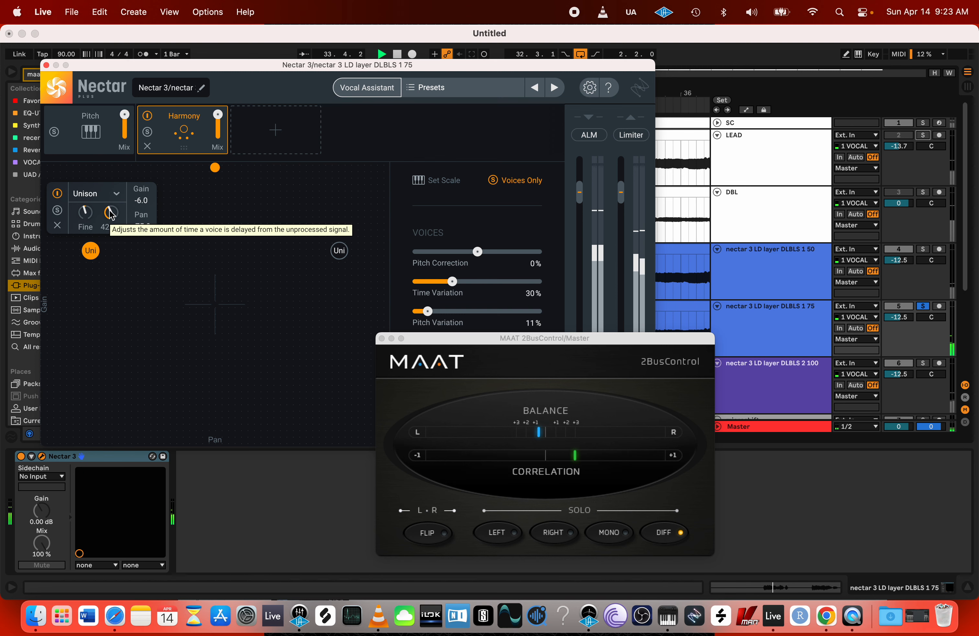
mouse_move(110, 213)
left_mouse_down()
mouse_move(114, 274)
mouse_move(111, 213)
left_mouse_up()
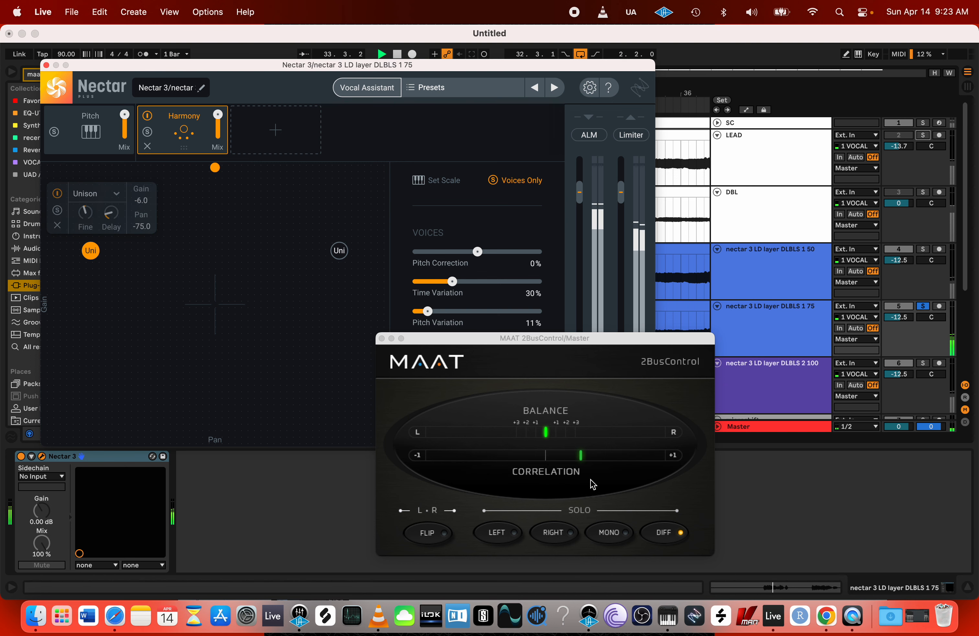
- Check the double in mono, return 2BusControl to stereo, add DLBLS 1 50 to the solo and stop playback
left_click(616, 538)
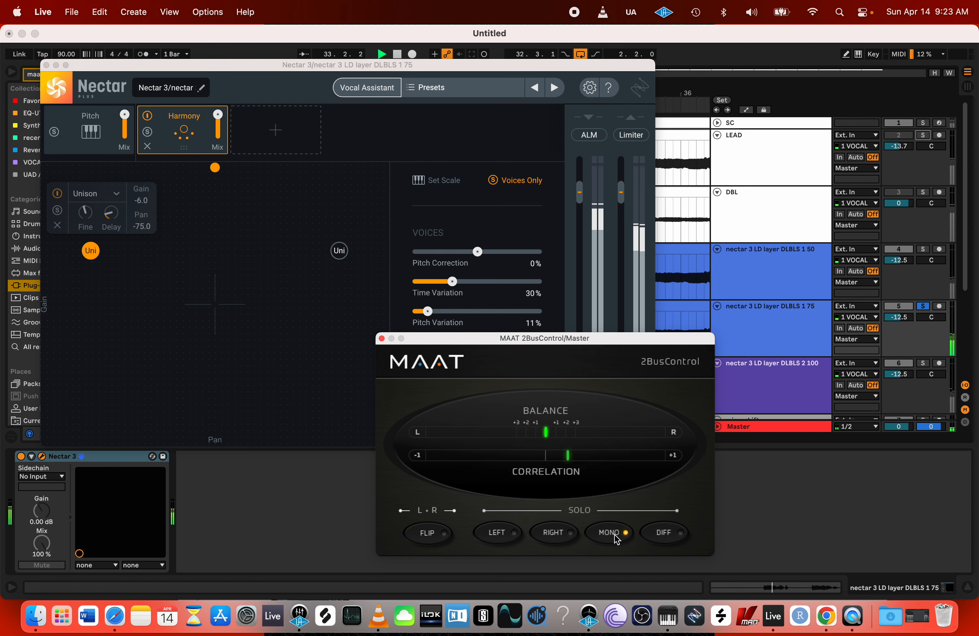
left_click(923, 251)
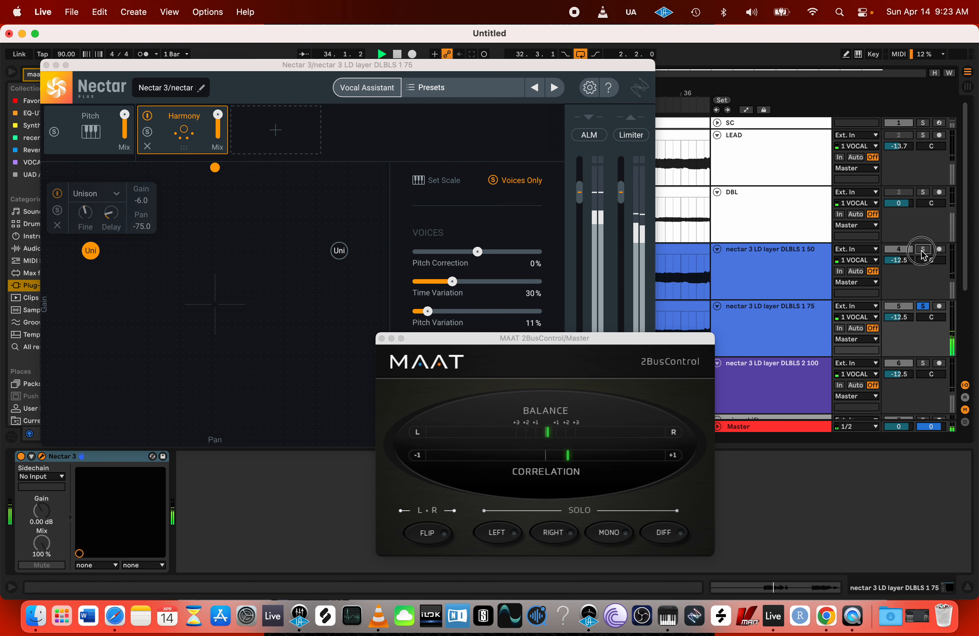
scroll(891, 326, "down", 3)
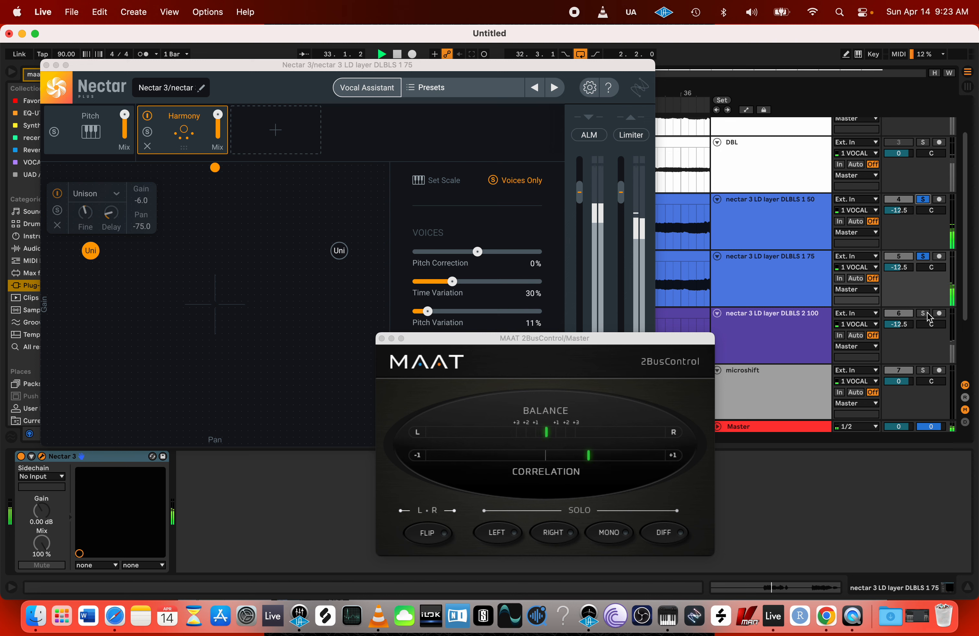
key("space")
- Replace DLBLS 1 75 with DLBLS 2 100 in the solo beside DLBLS 1 50, and select the DLBLS 1 75 track
left_click(800, 265)
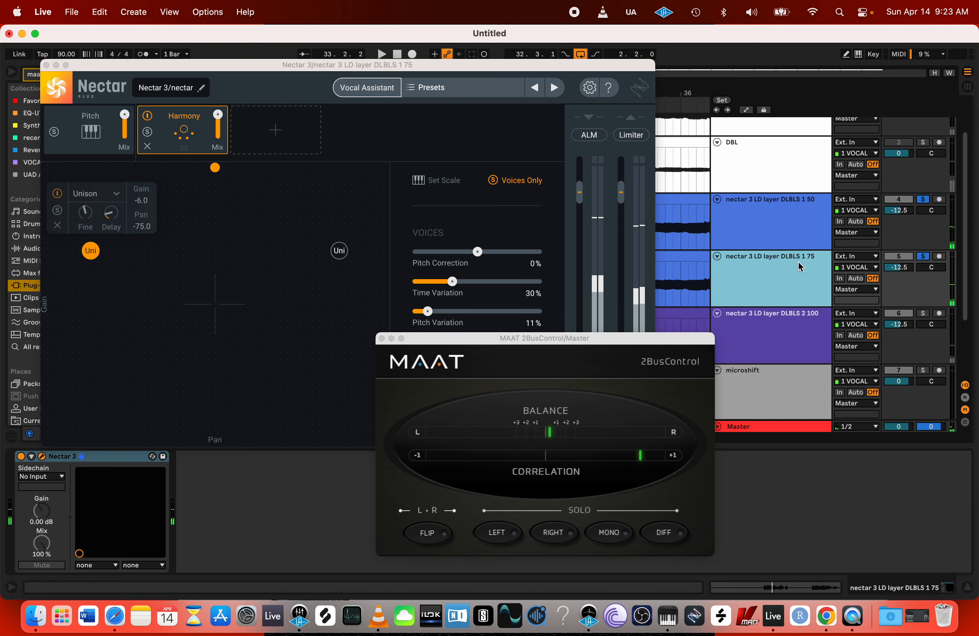
left_click(924, 257)
scroll(927, 260, "up", 3)
scroll(926, 260, "down", 4)
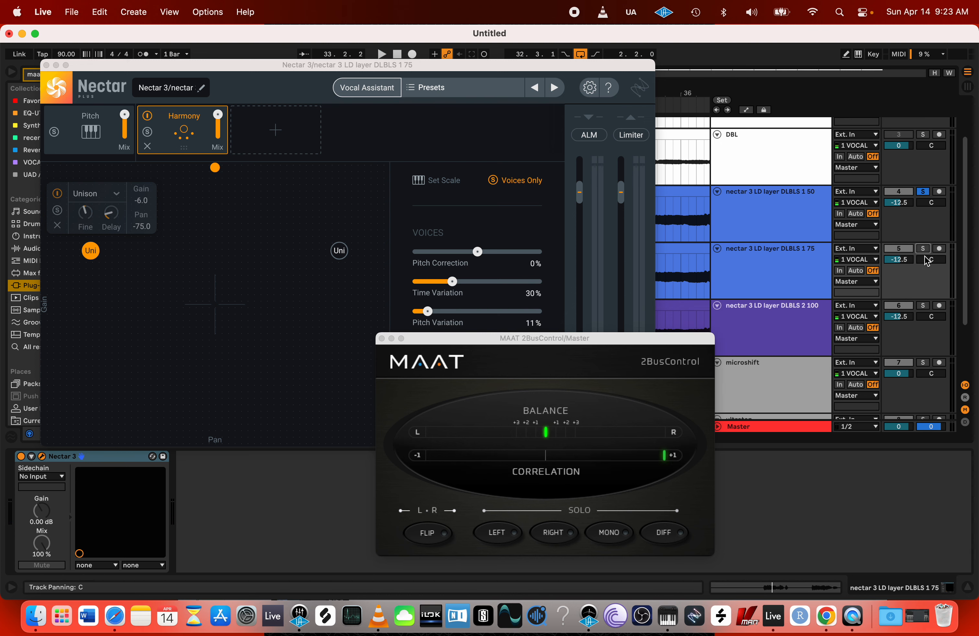
key("space")
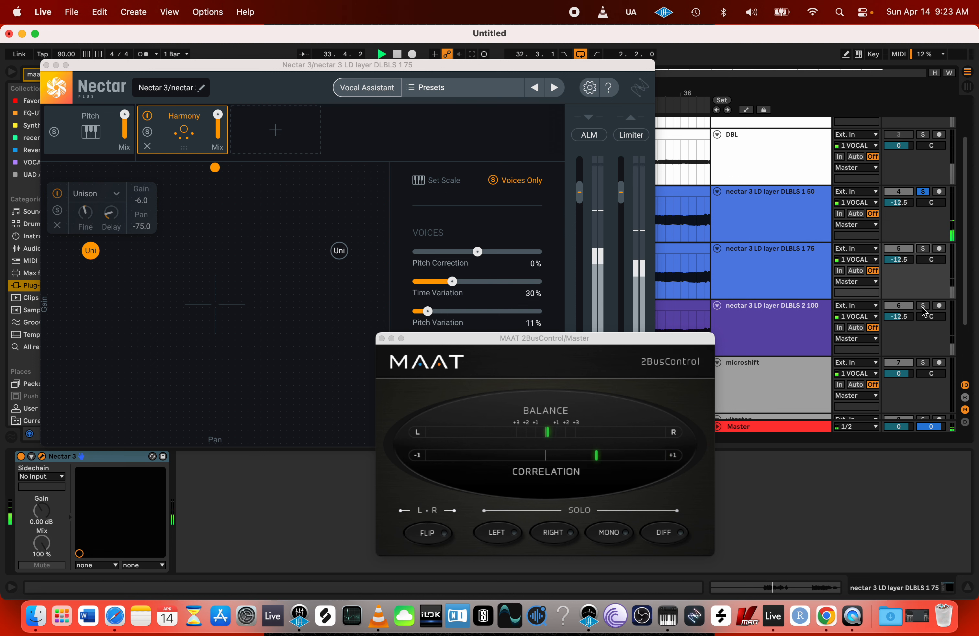
key("space")
left_click(923, 306)
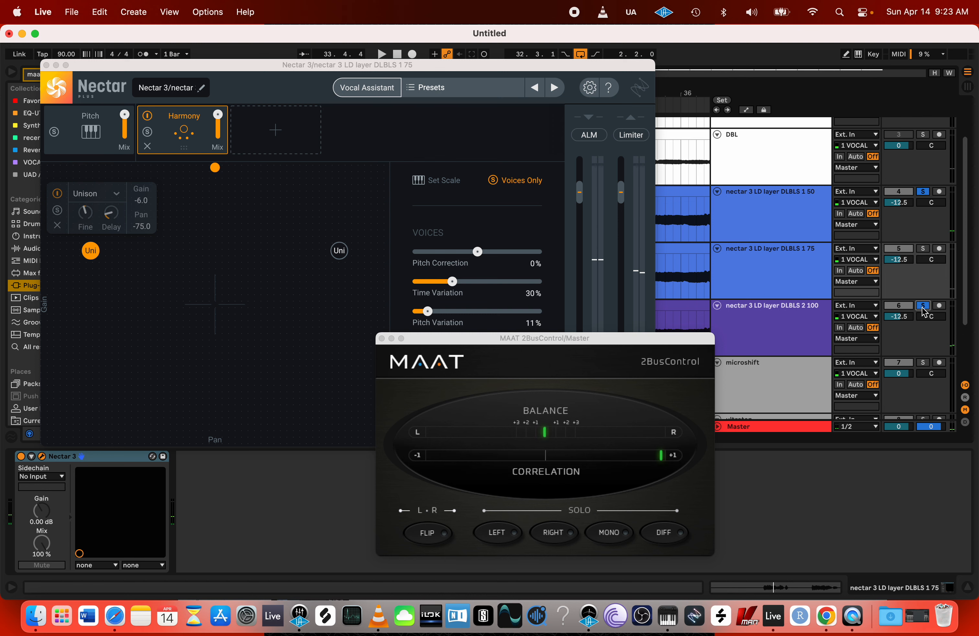
left_click(816, 316)
left_click(798, 272)
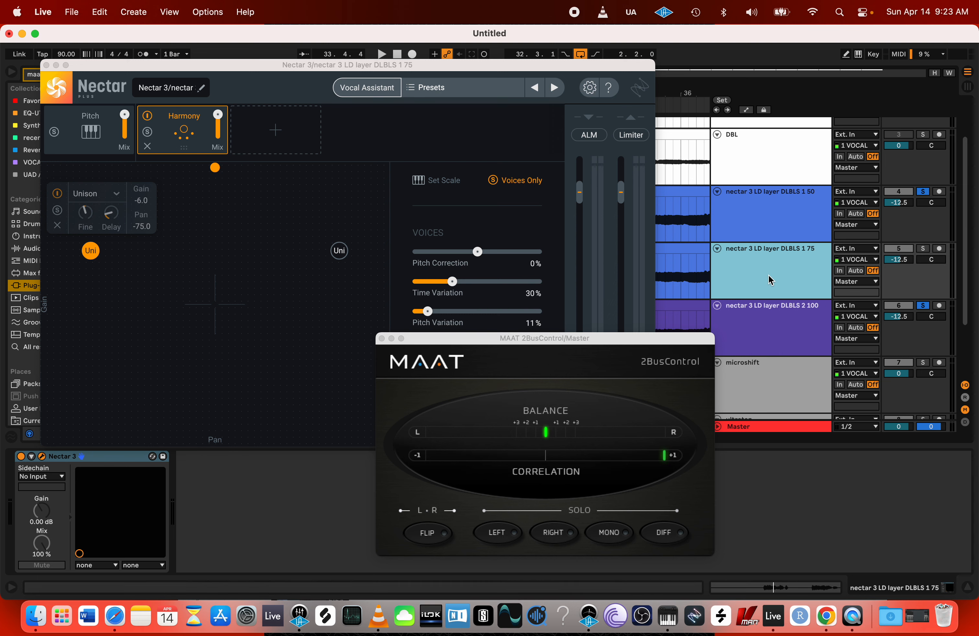
- Close both plug-in windows and replace the audio on DLBLS 1 75 with a copy of the DBL track's chorus lead double clip
left_click(382, 338)
left_click(46, 64)
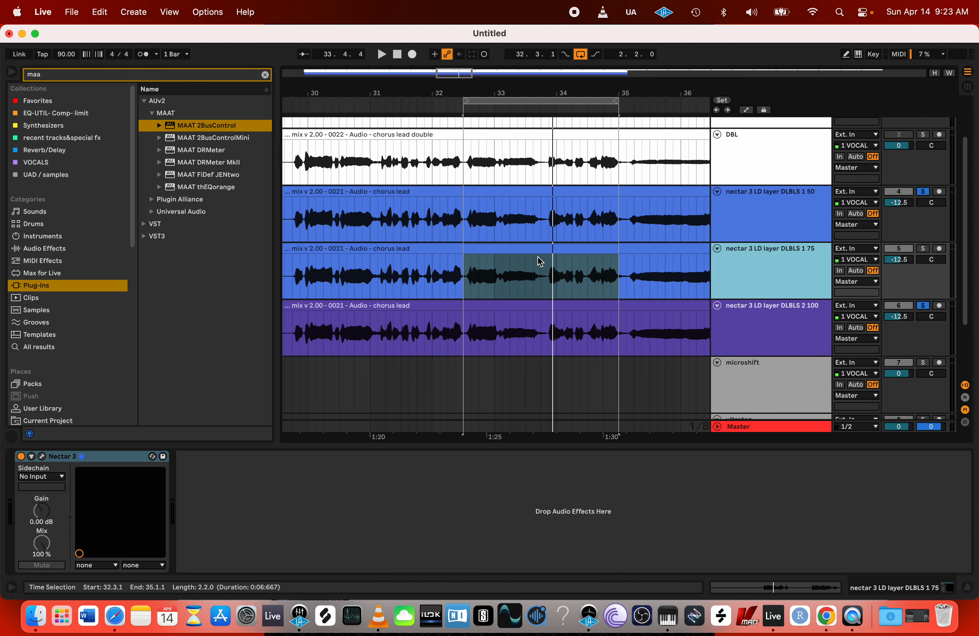
scroll(537, 256, "down", 10)
scroll(537, 256, "up", 3)
scroll(538, 256, "right", 5)
left_click(444, 172)
left_click_drag(443, 172, 447, 287)
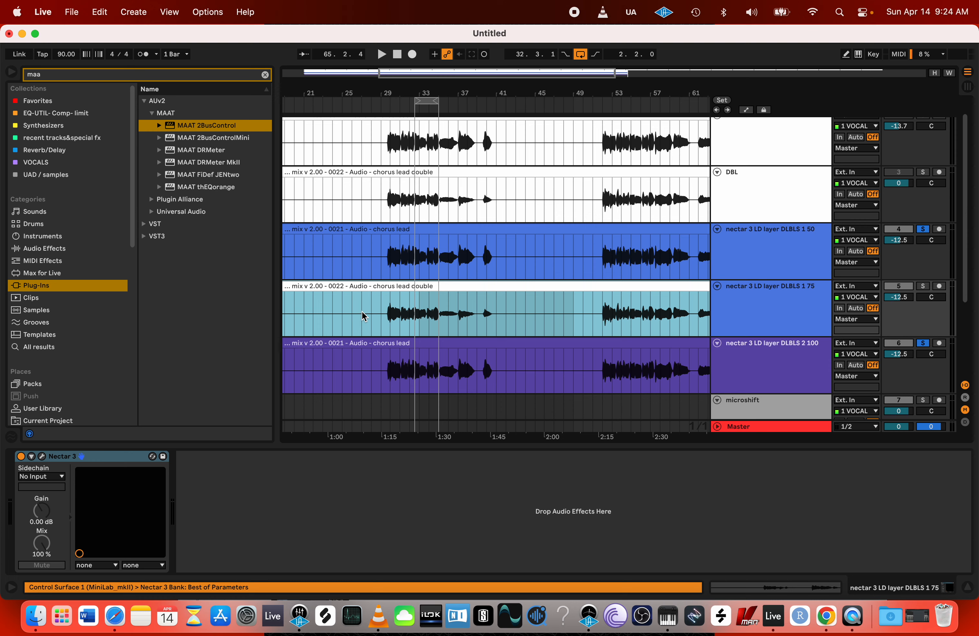
- Solo only the DLBLS 1 75 track and select the range from 30.1.1 to 44.3.1 in its chorus lead double clip
scroll(363, 312, "up", 5)
left_click(431, 310)
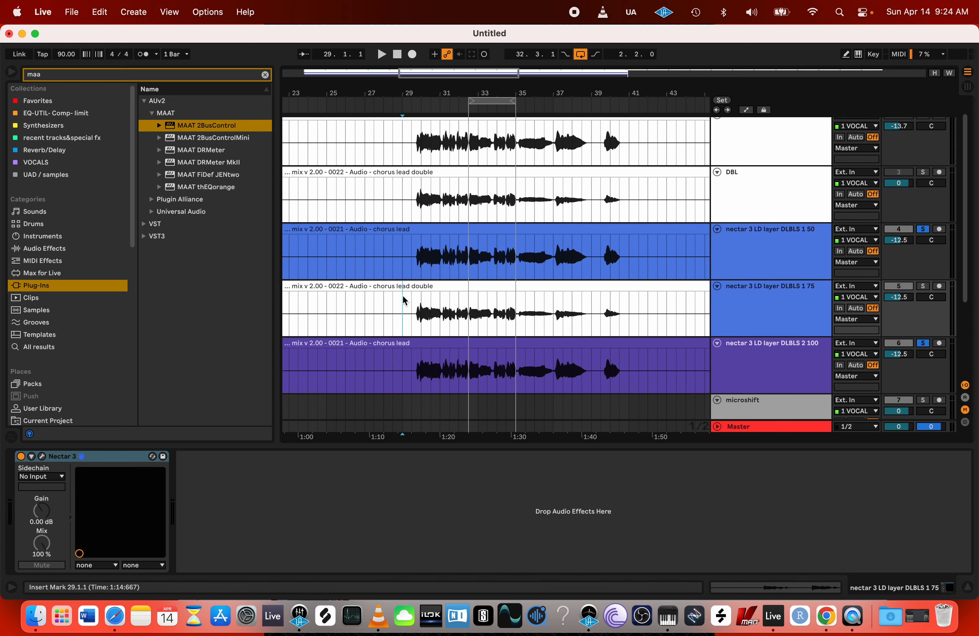
left_click(923, 285)
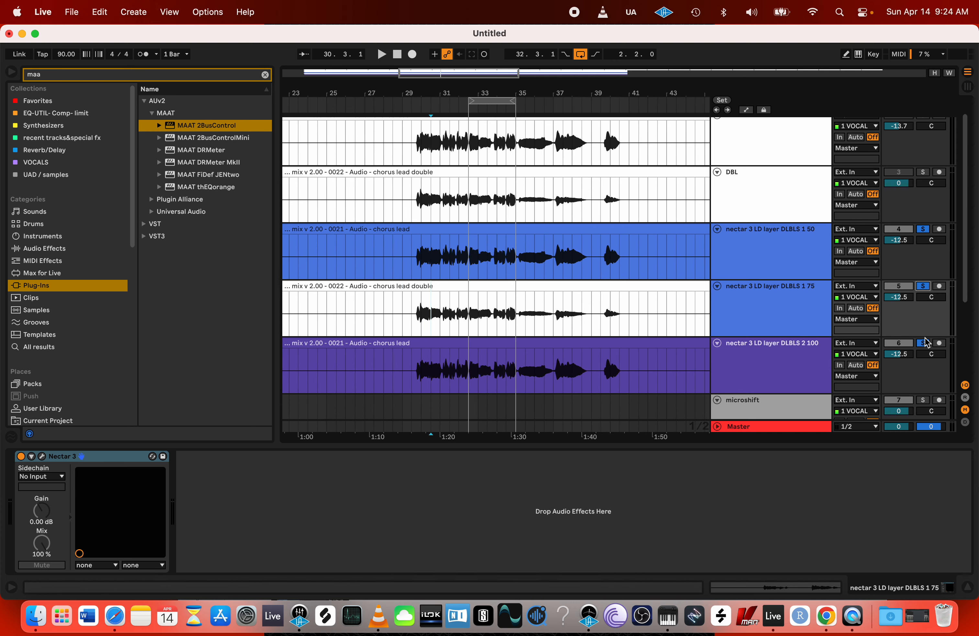
left_click(923, 343)
left_click(923, 229)
left_click(780, 296)
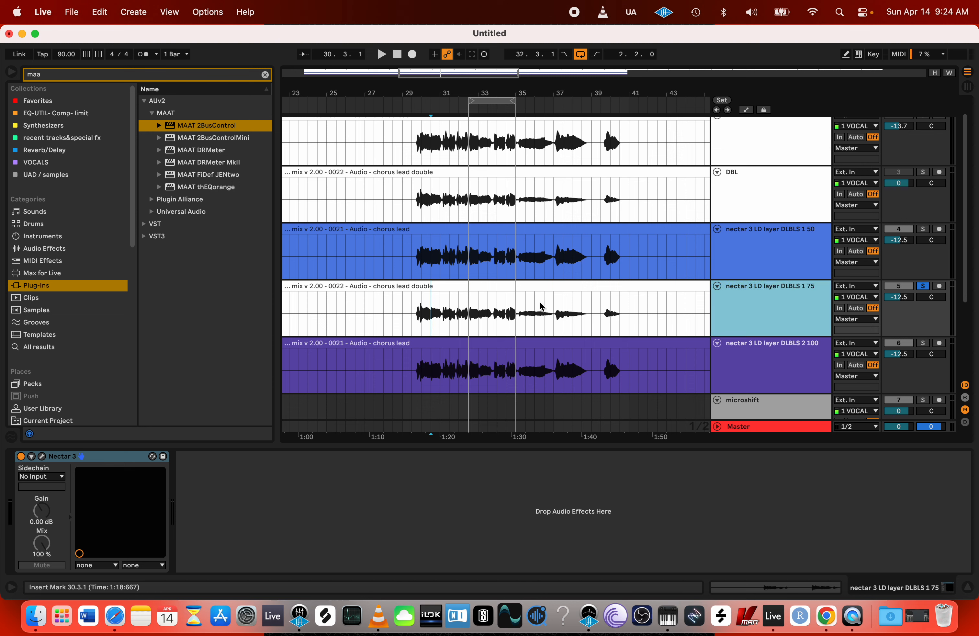
left_click_drag(419, 301, 695, 307)
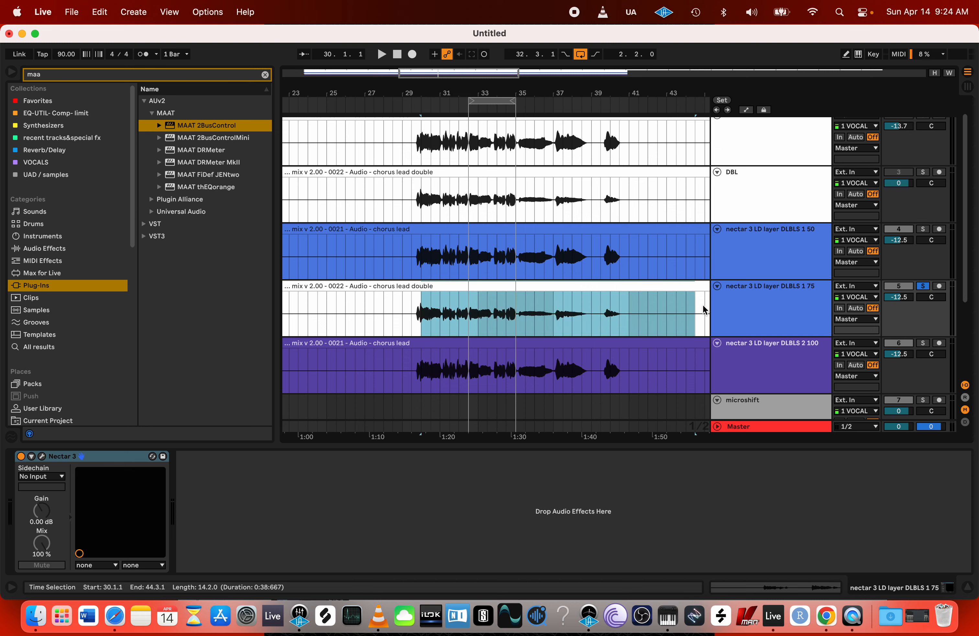
- Recolour the "nectar 3 LD layer DLBLS 1 75" track bright green and apply the track colour to its clips
right_click(753, 303)
left_click(821, 519)
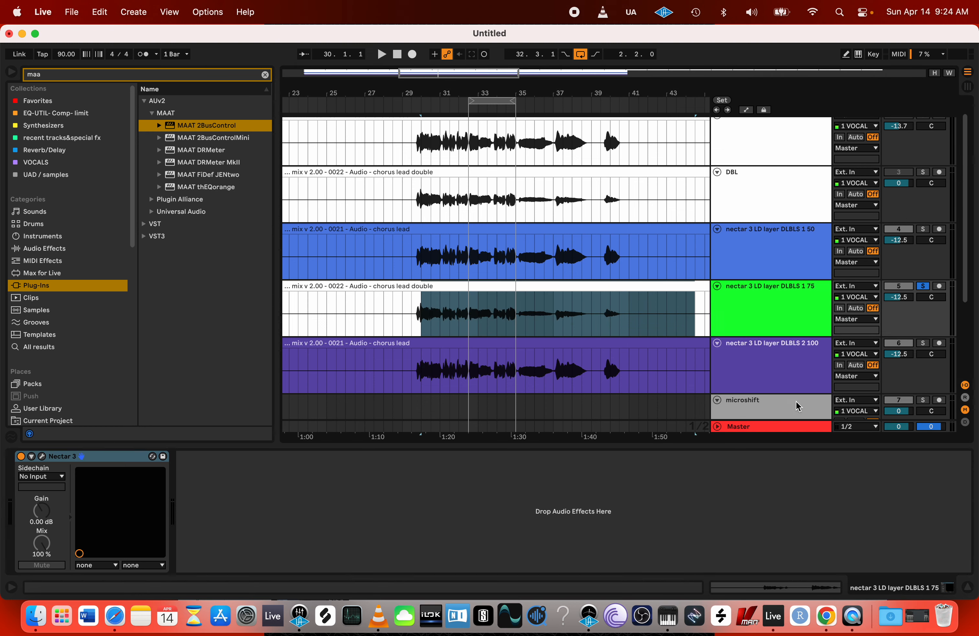
right_click(763, 287)
left_click(799, 577)
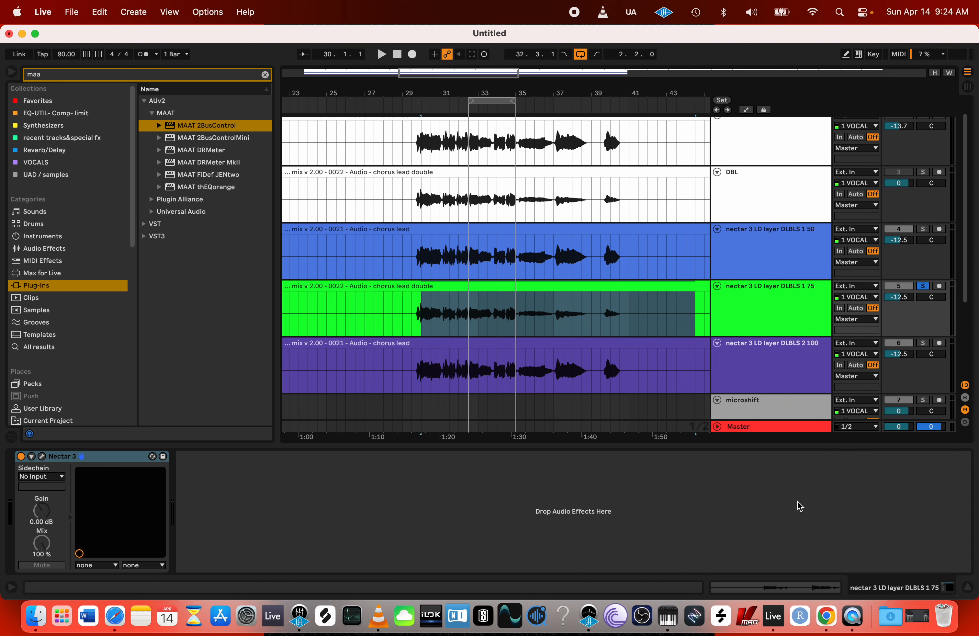
- Rename the green track "nectar 3 DBL layer DLBLS 1 75"
left_click(773, 315)
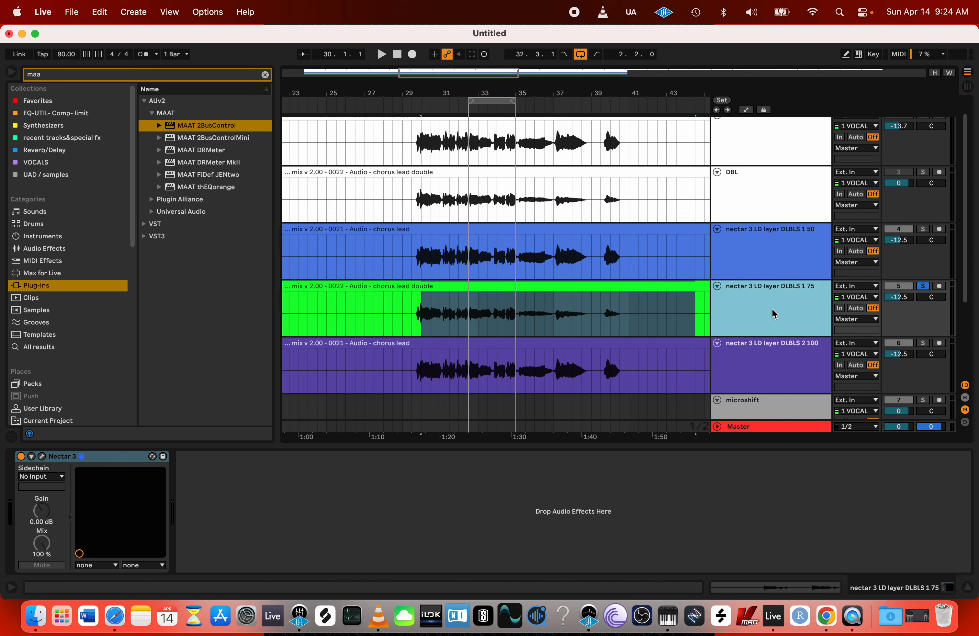
double_click(755, 289)
type("DBL")
key("Return")
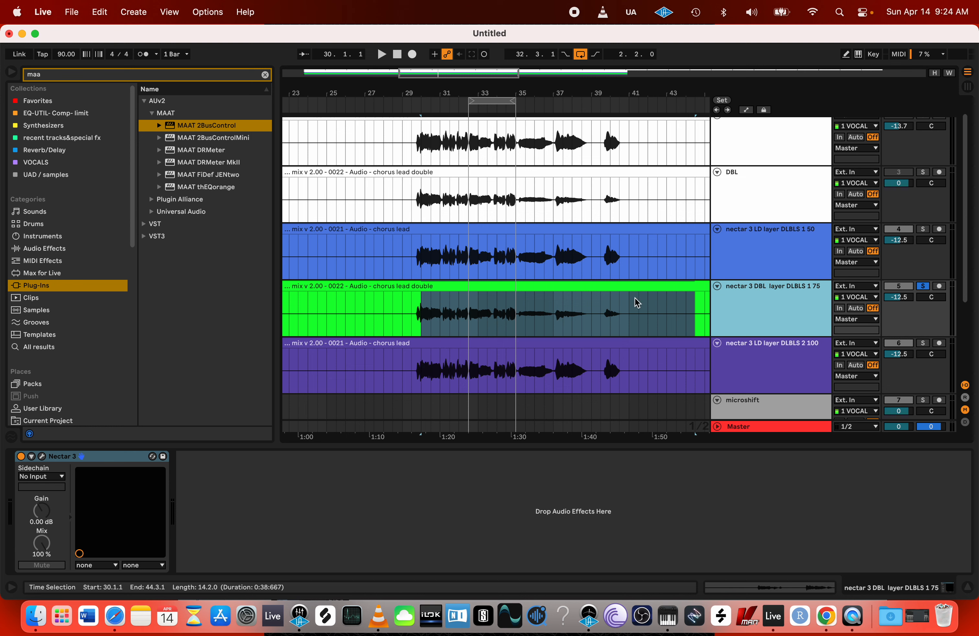
- Audition the soloed green double layer from 29.3.1 into the chorus, ending with playback stopped
left_click(411, 314)
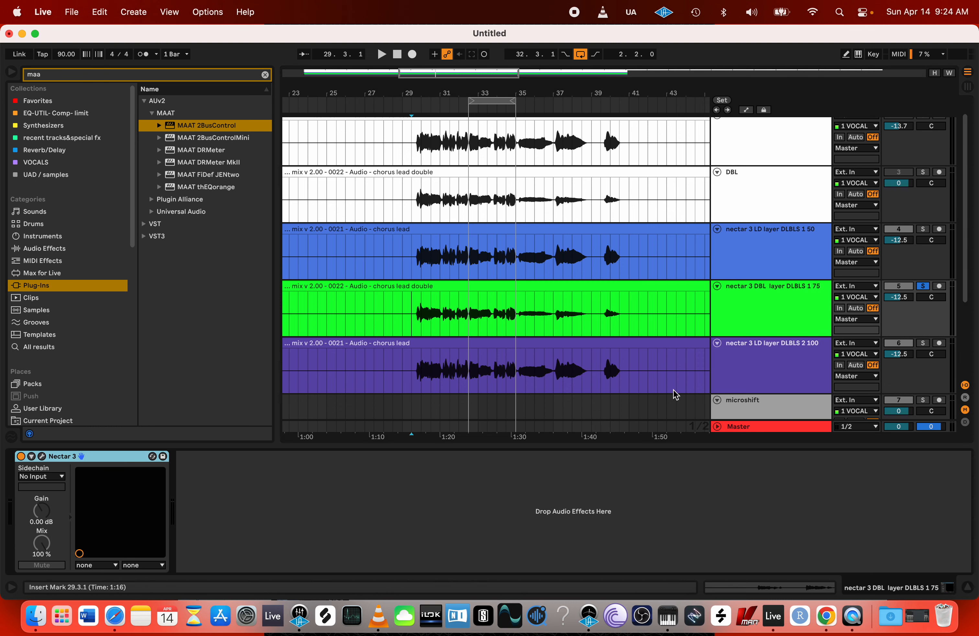
left_click(753, 305)
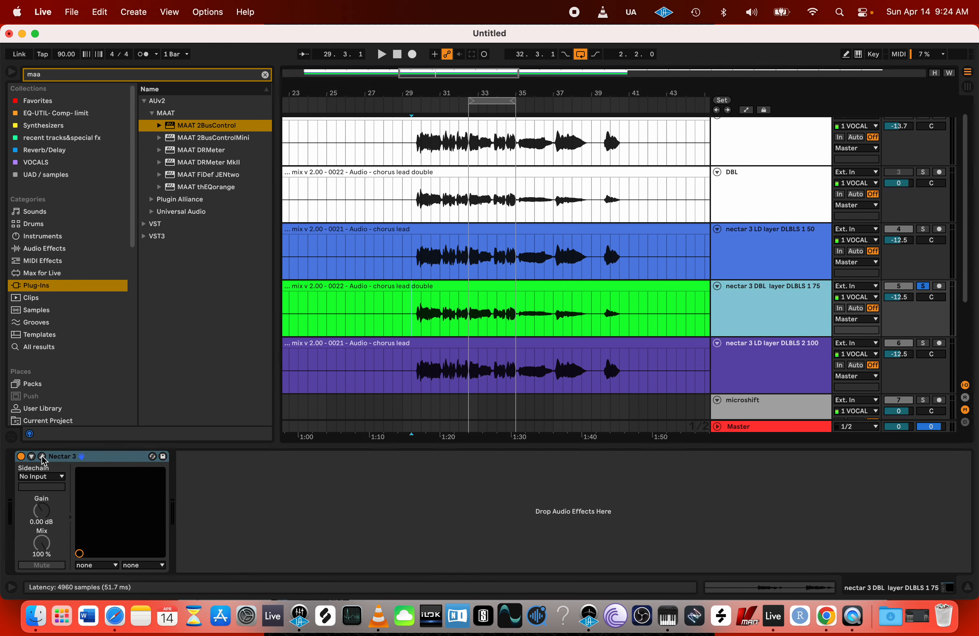
key("space")
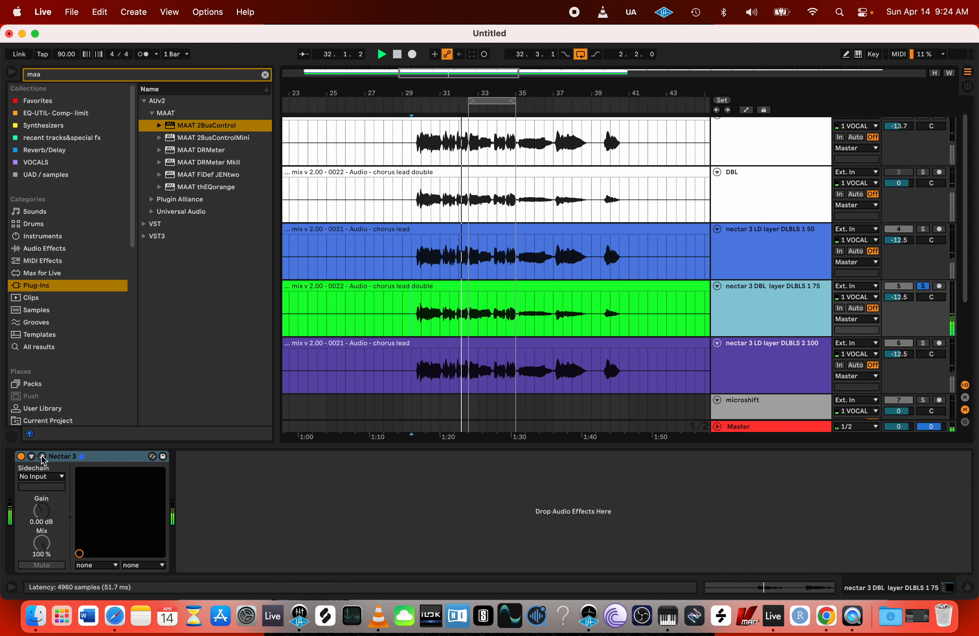
scroll(420, 307, "down", 3)
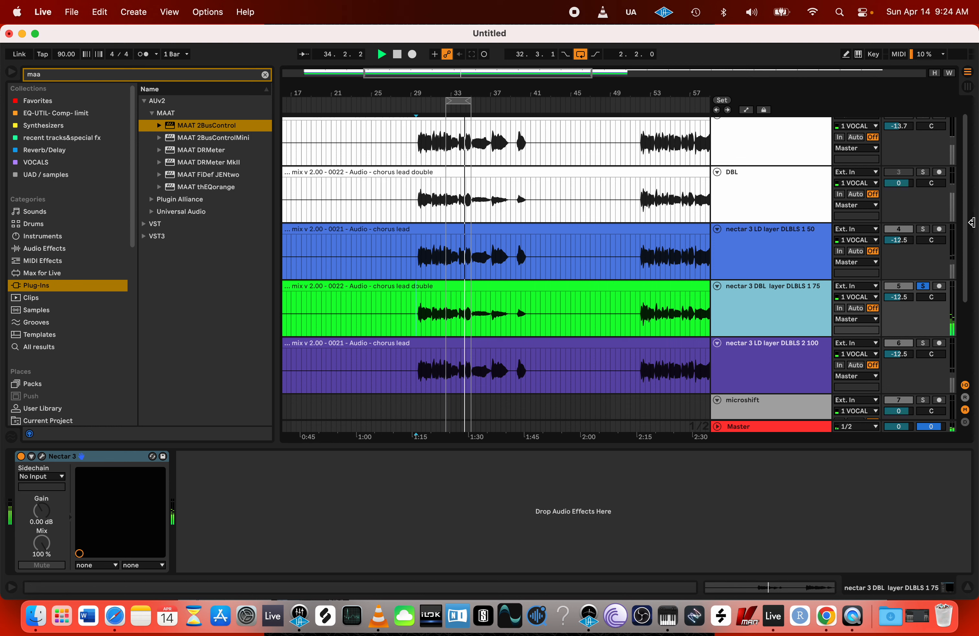
key("space")
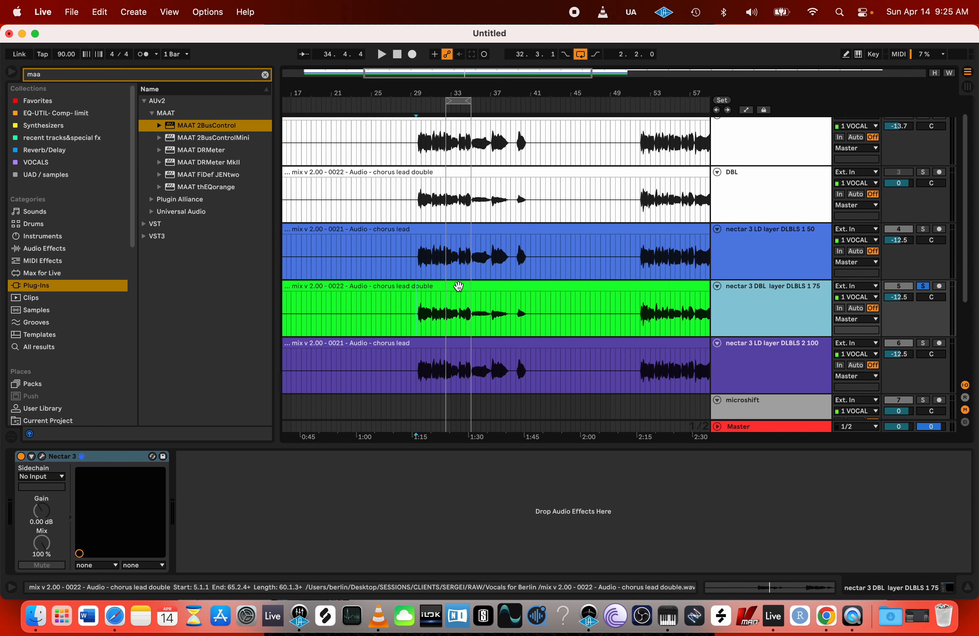
- Open MAAT 2BusControl on the Master track, enable its Mono solo and play the green layer
left_click(770, 427)
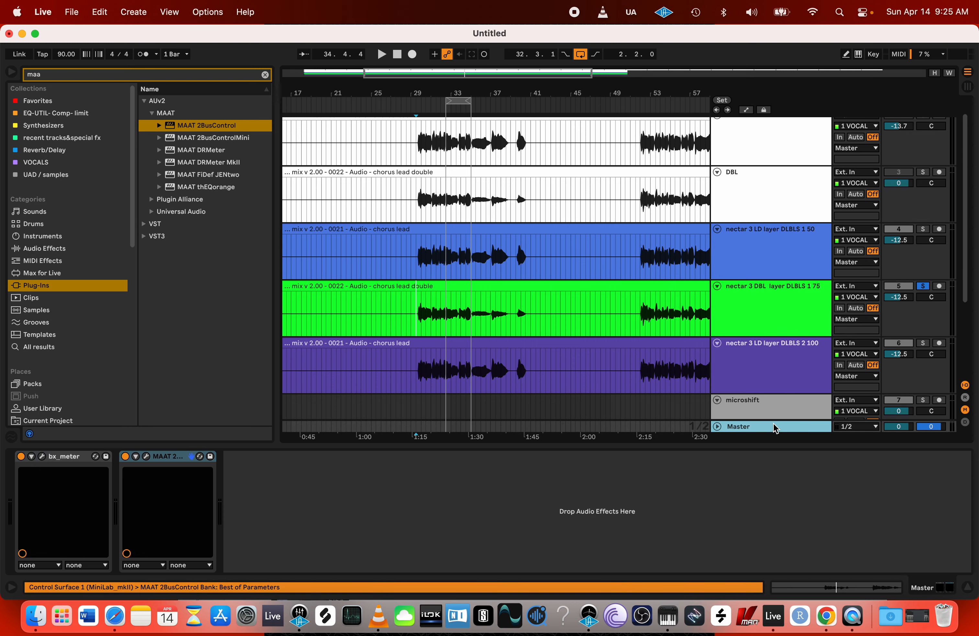
left_click(147, 457)
left_click_drag(565, 341, 517, 325)
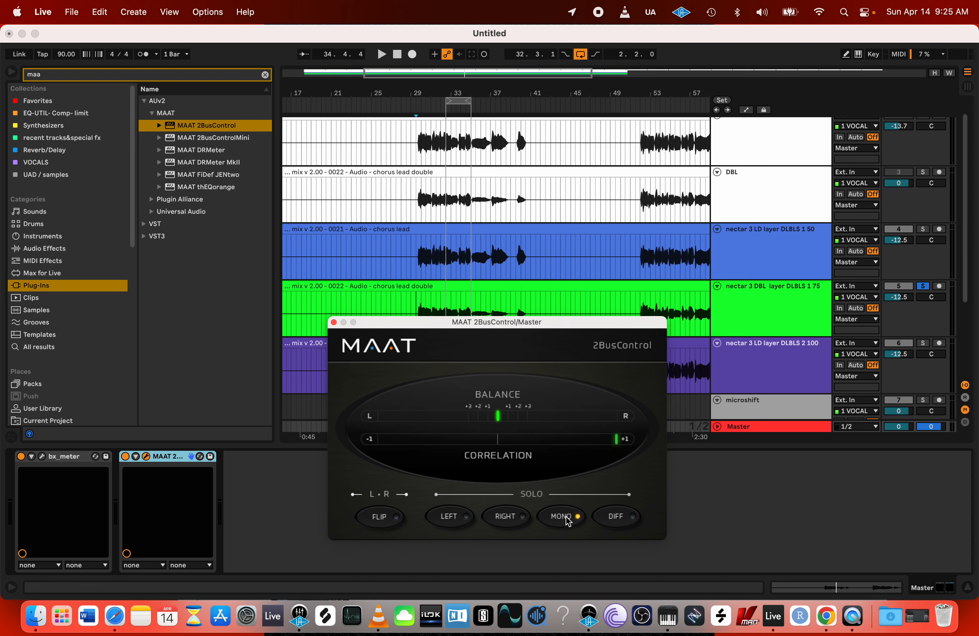
key("space")
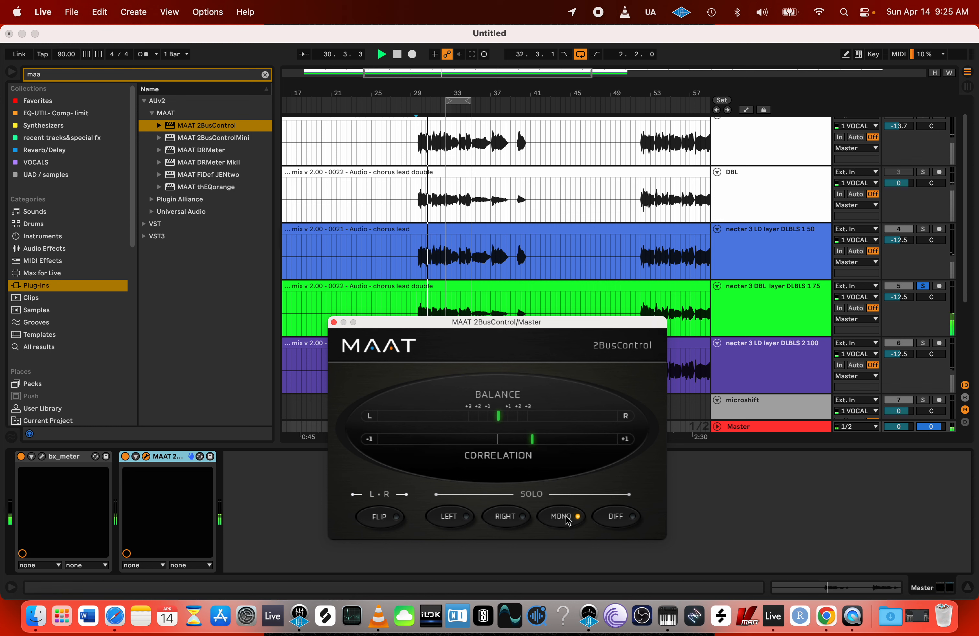
- Open Nectar 3 on the green double layer and lower the delay of the Unison voice panned to 75
left_click(791, 306)
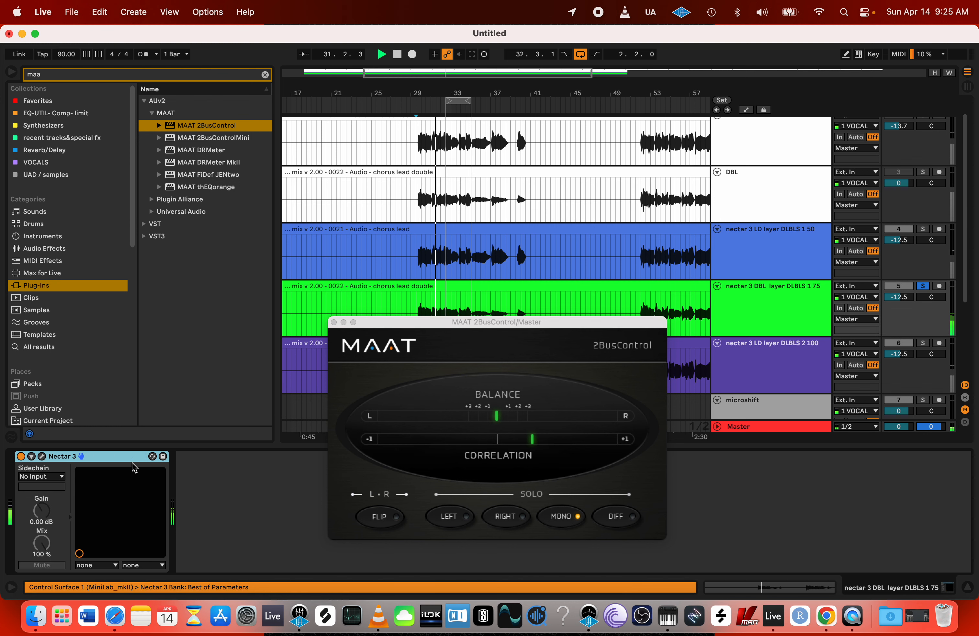
left_click(42, 456)
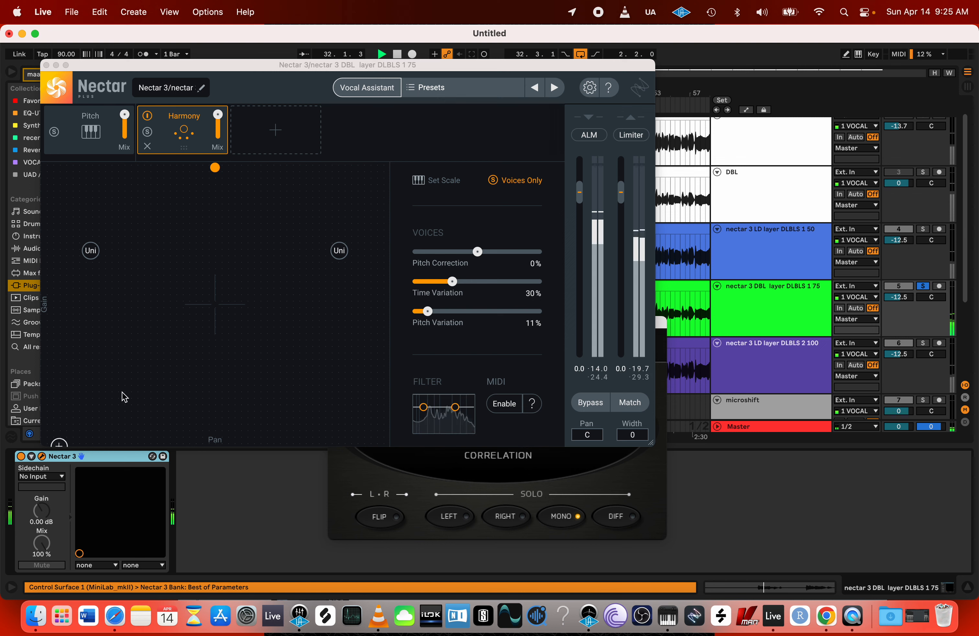
left_click(90, 253)
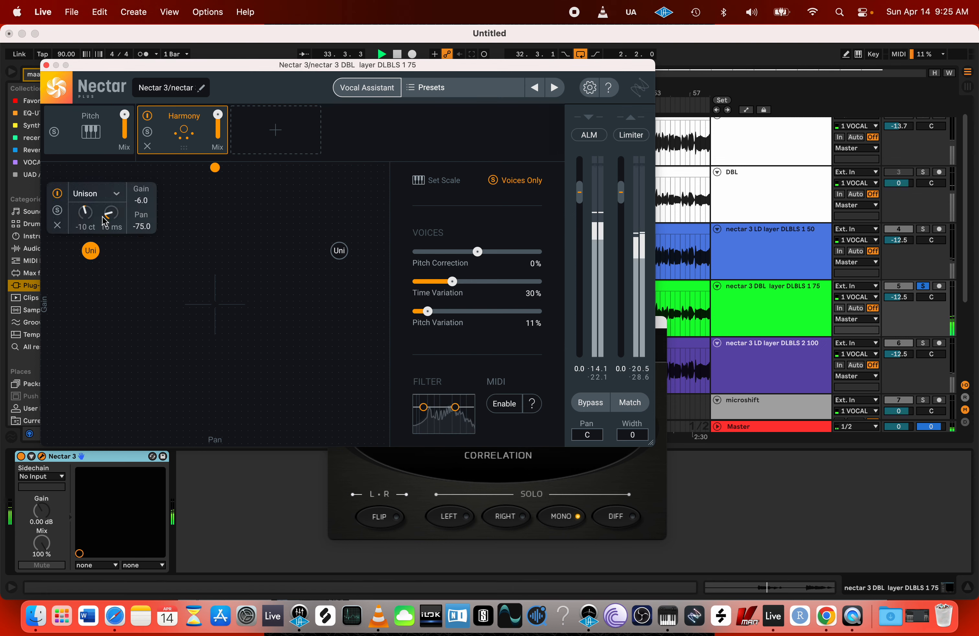
left_click(339, 250)
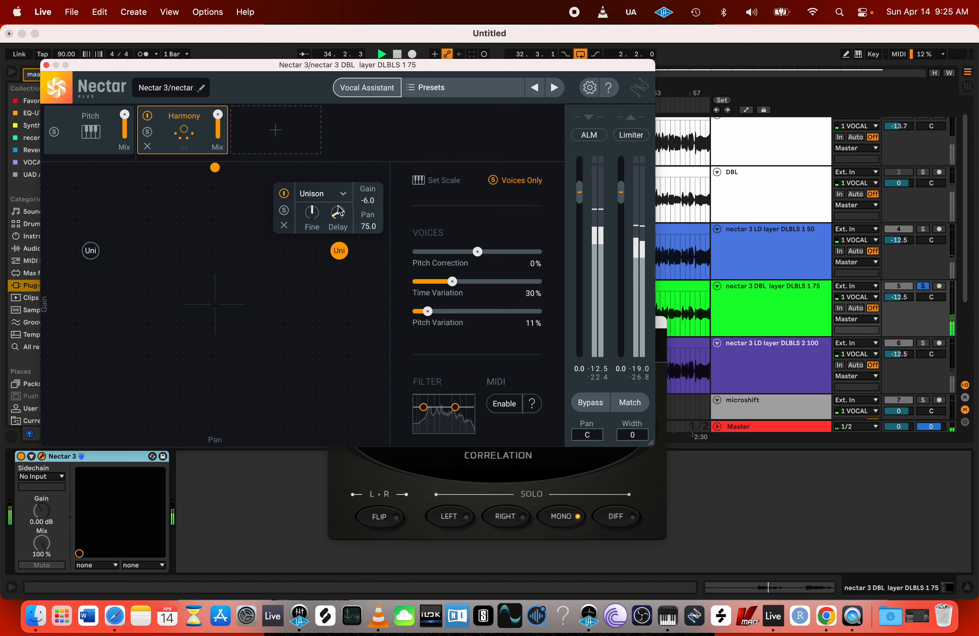
left_click_drag(338, 212, 355, 317)
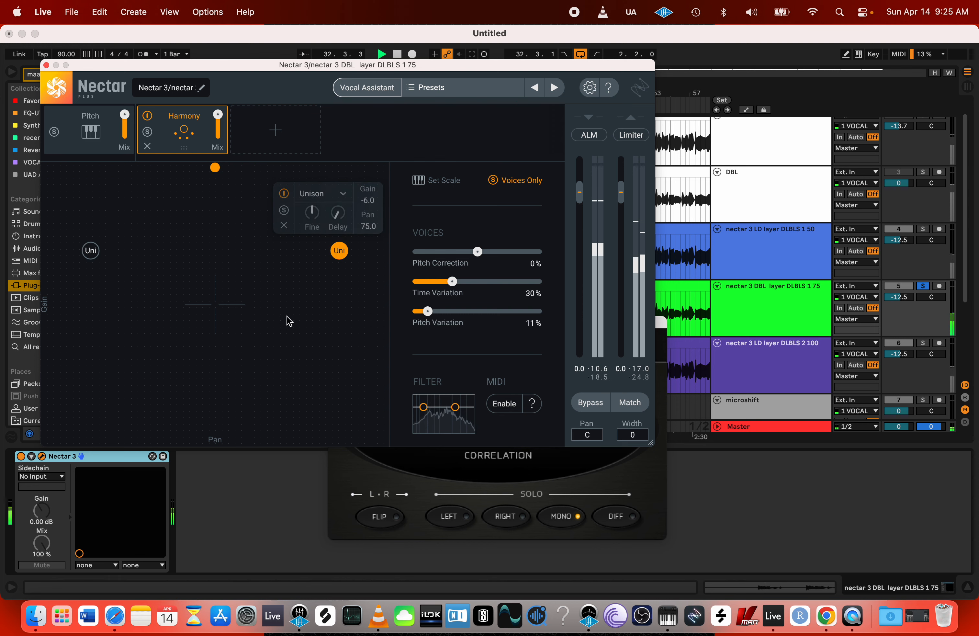
- Reset the fine tuning of the Unison voice panned to -75 and adjust its delay to 12 ms
left_click(91, 251)
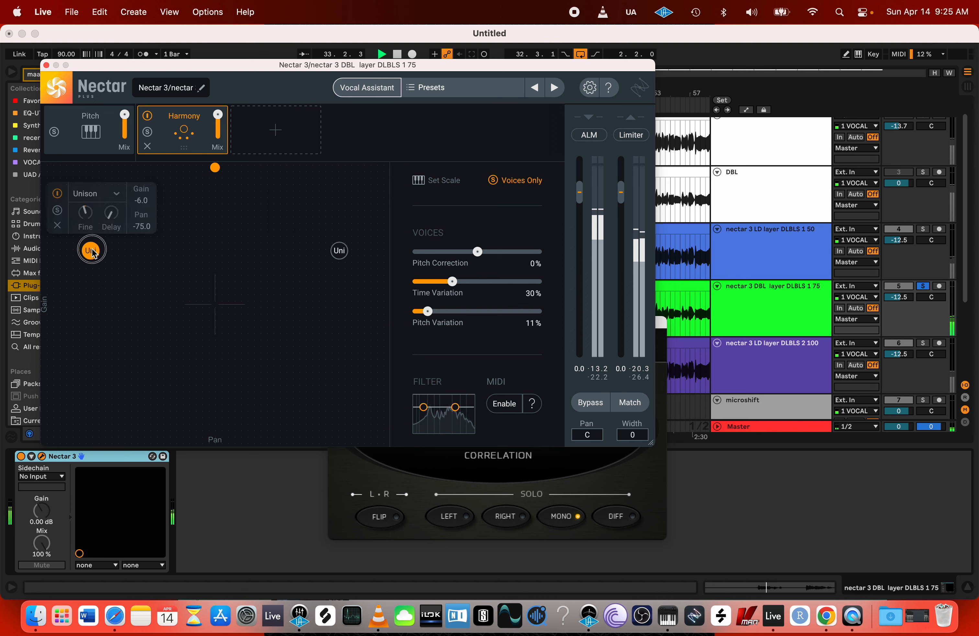
left_click_drag(113, 208, 85, 207)
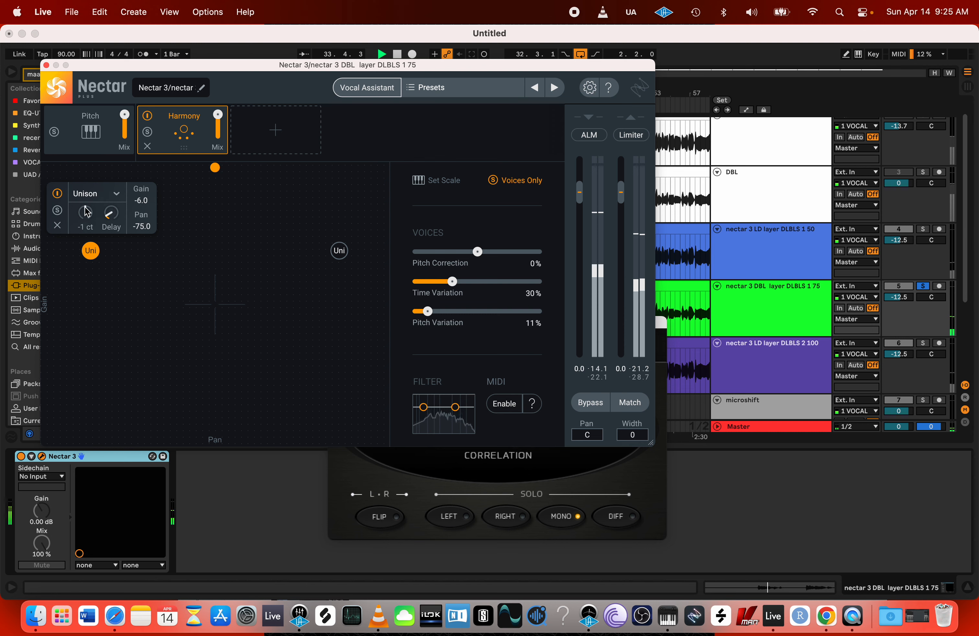
double_click(81, 216)
left_click(338, 249)
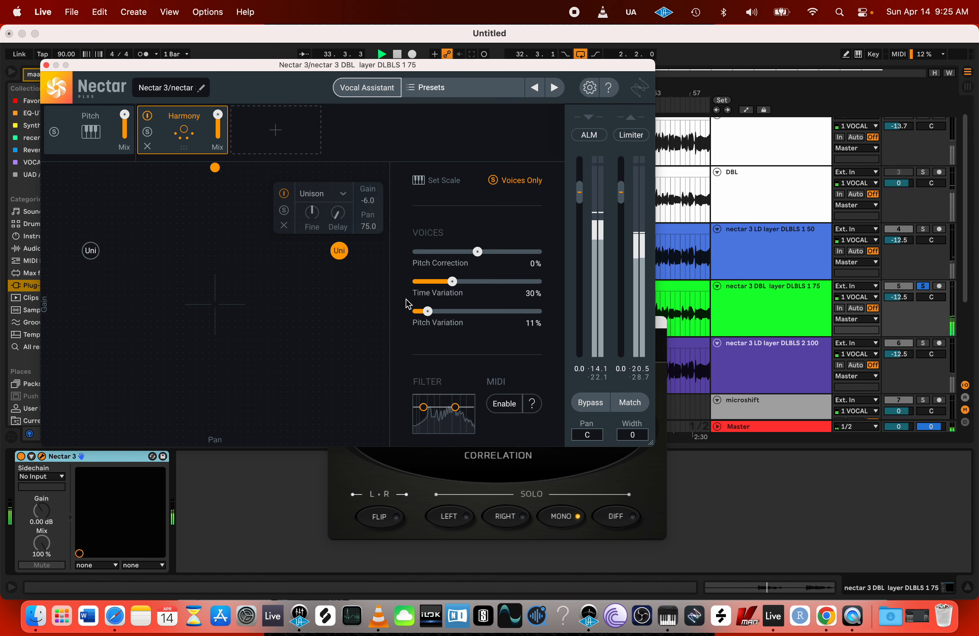
left_click(91, 251)
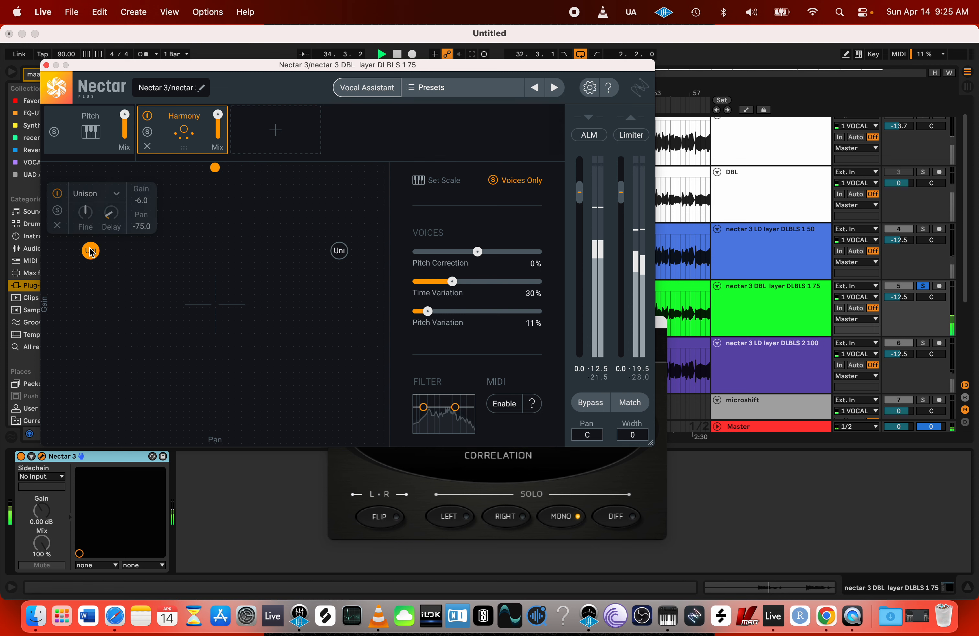
- Compare the layer in stereo and mono by switching 2BusControl's Mono solo off and back on
left_click(570, 516)
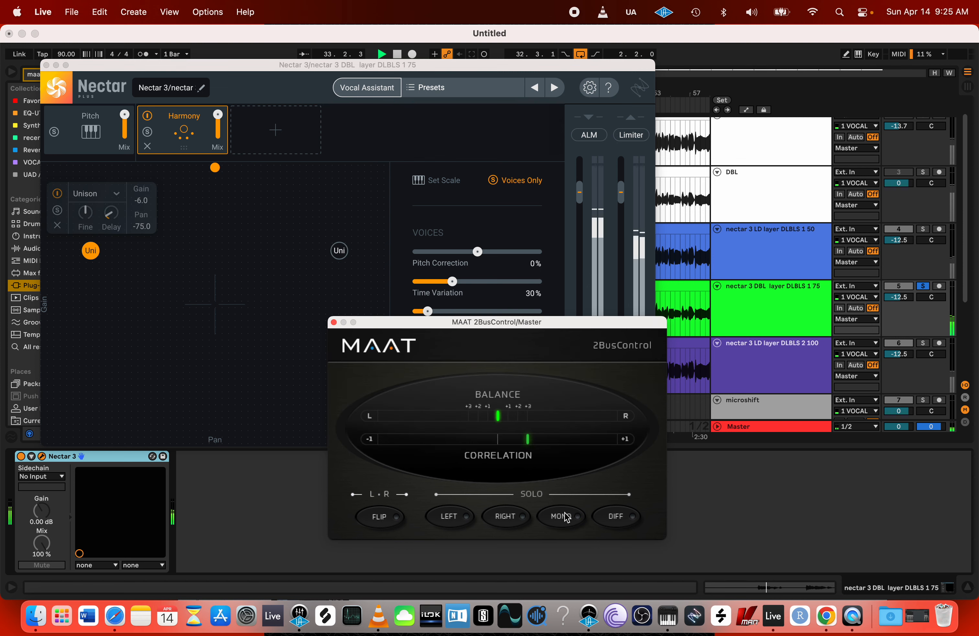
scroll(822, 278, "up", 2)
scroll(822, 278, "up", 3)
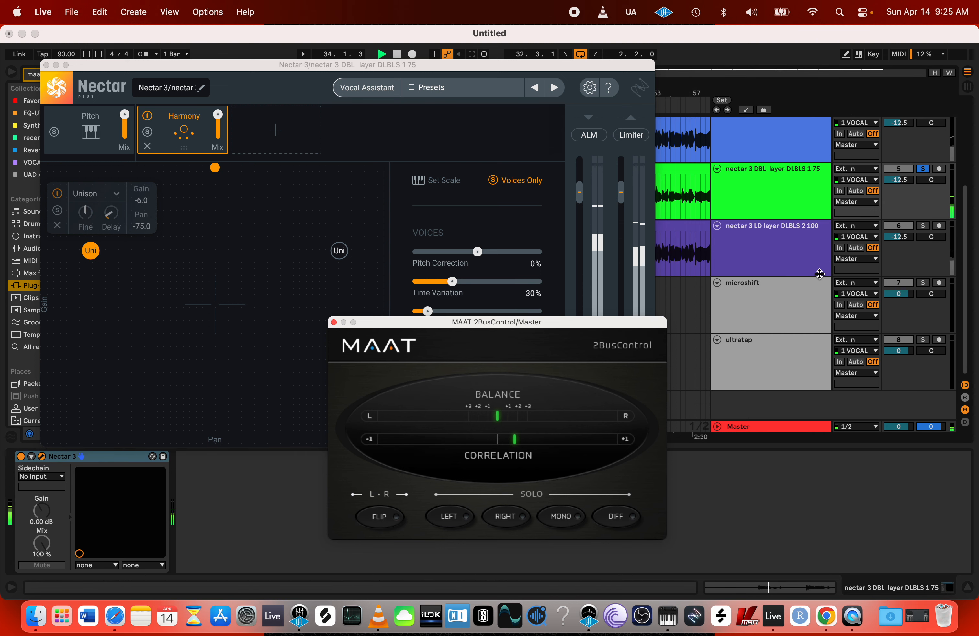
left_click(569, 521)
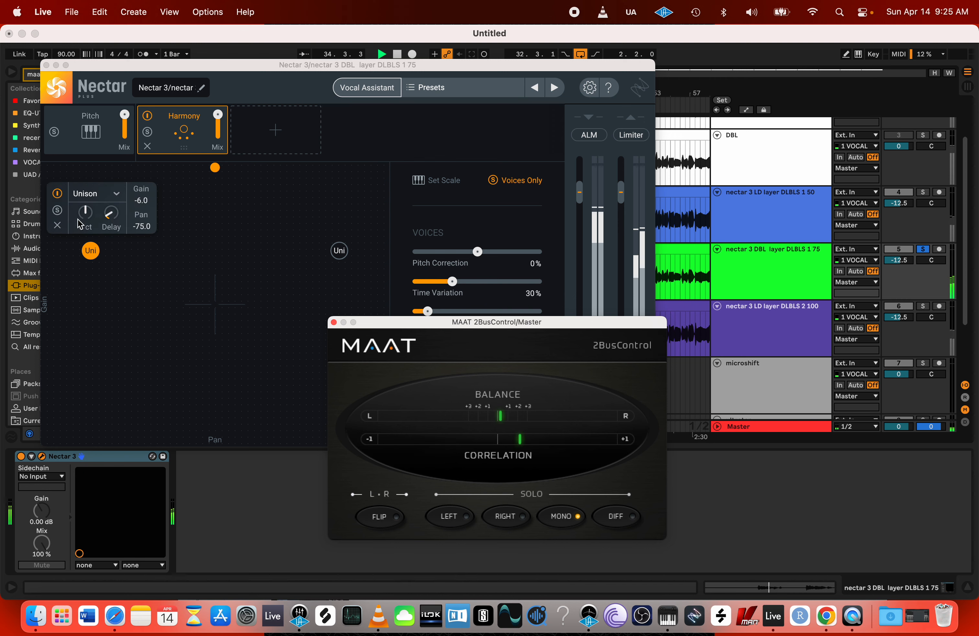
- Raise the delay of the Unison voice panned to -75 to 16 ms and return monitoring to stereo
left_click(110, 214)
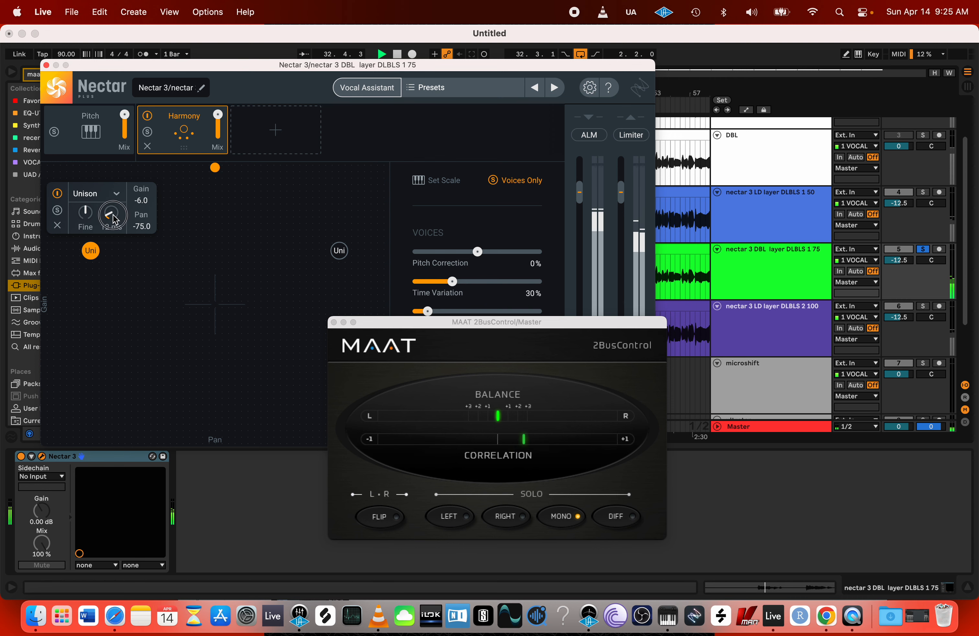
left_click_drag(112, 212, 113, 208)
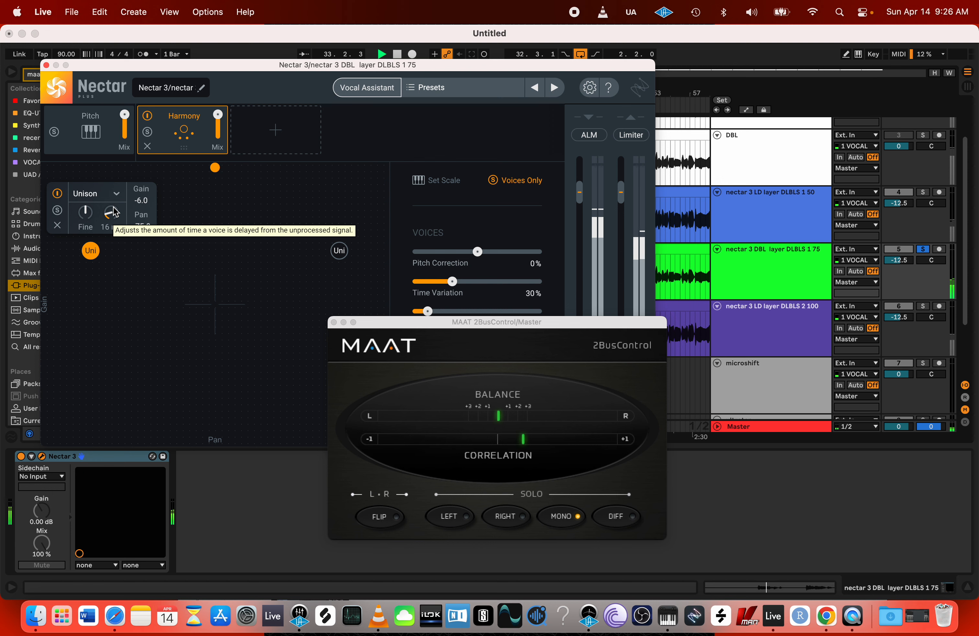
left_click(564, 517)
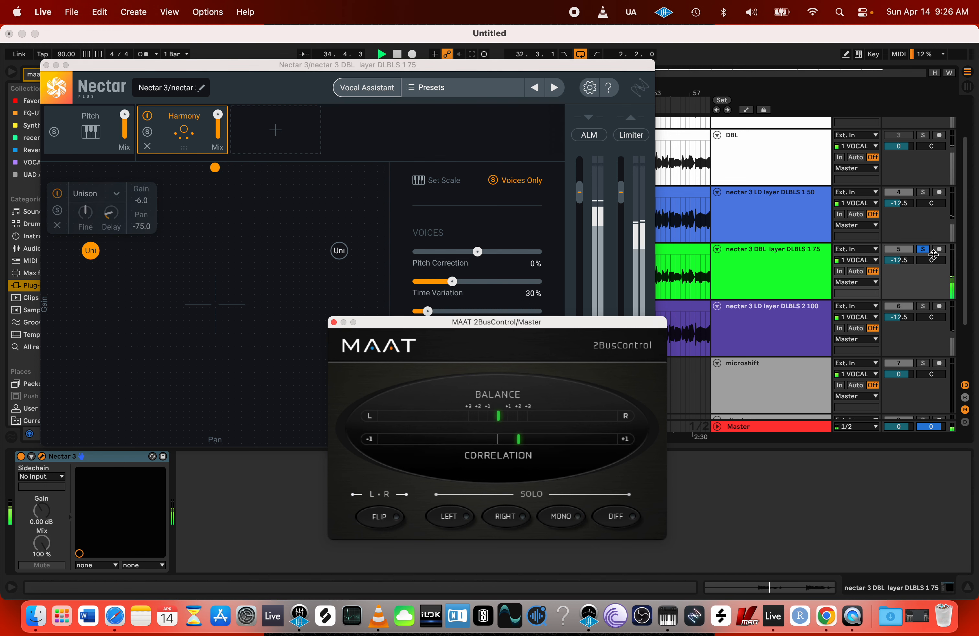
- Switch the solo from the green double layer to the LEAD track and play it, with the blue layer track selected
left_click(923, 193)
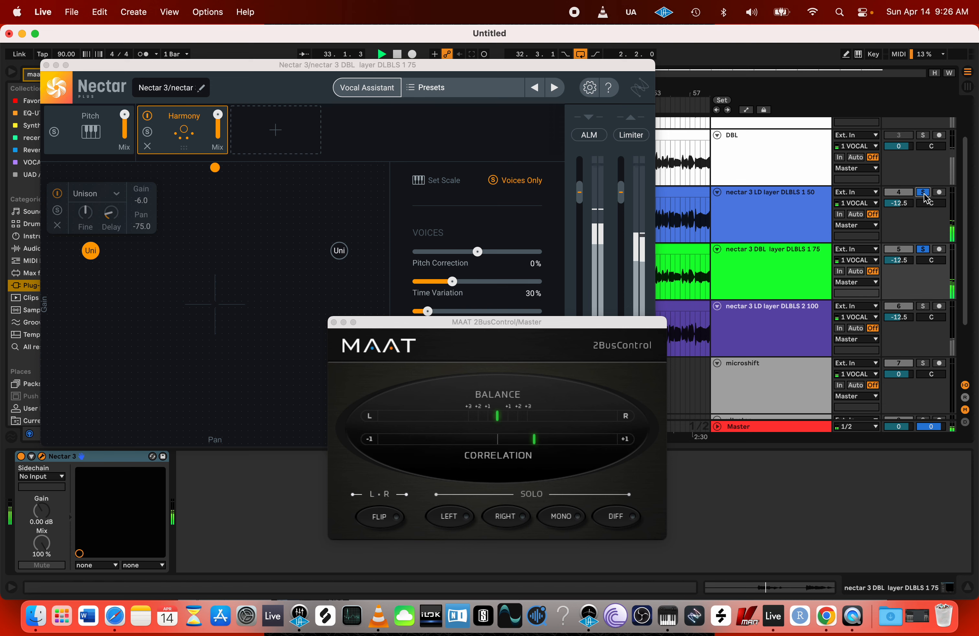
left_click(924, 249)
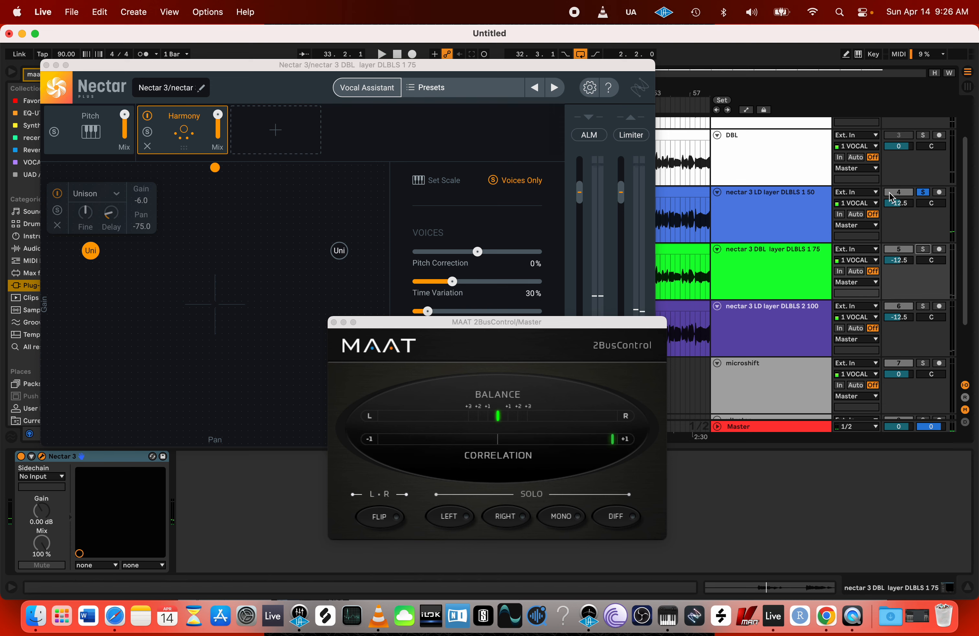
scroll(887, 141, "up", 2)
left_click(923, 135)
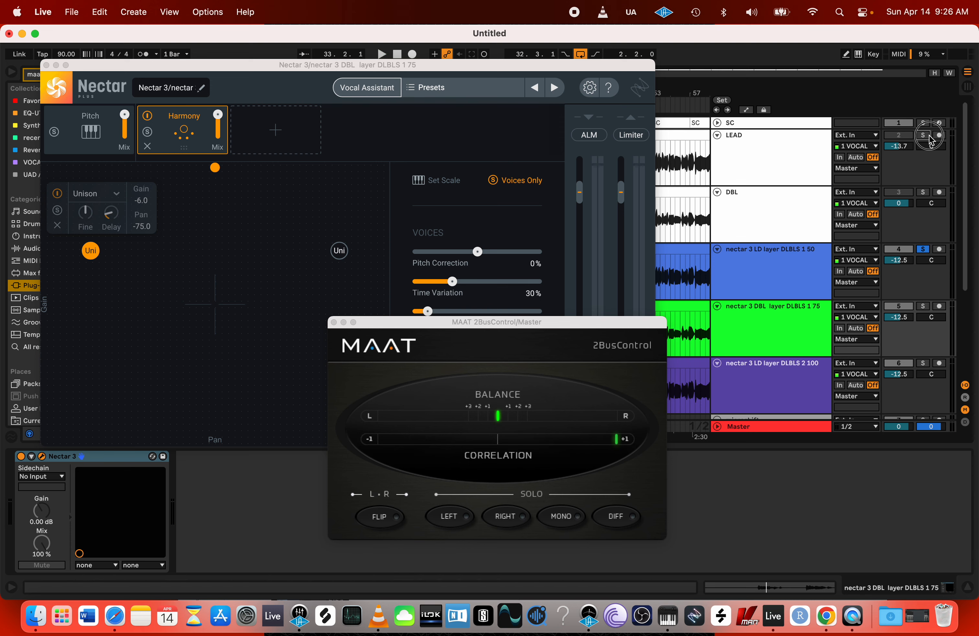
left_click(920, 248)
scroll(795, 268, "down", 2)
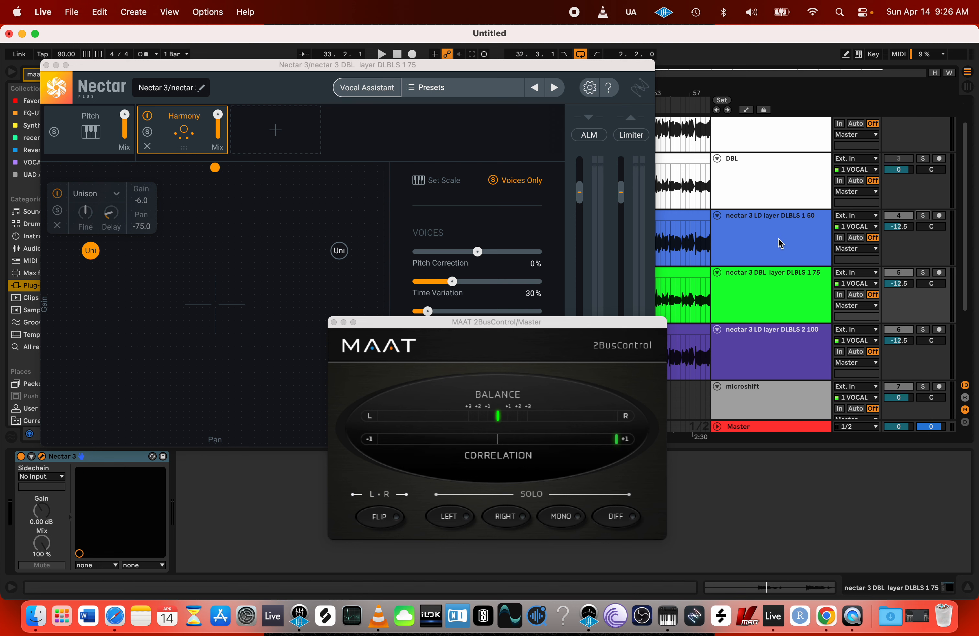
left_click(779, 238)
scroll(779, 243, "up", 2)
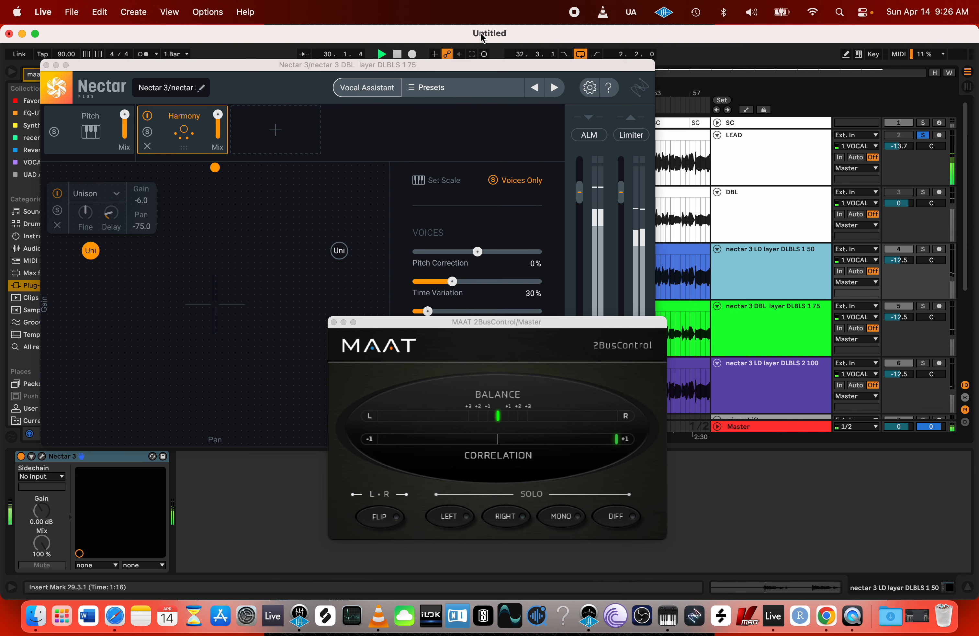
- Extend the arrangement loop to start at 32.1.1 with a length of three bars, keeping the Nectar window clear of it
left_click_drag(503, 68, 503, 203)
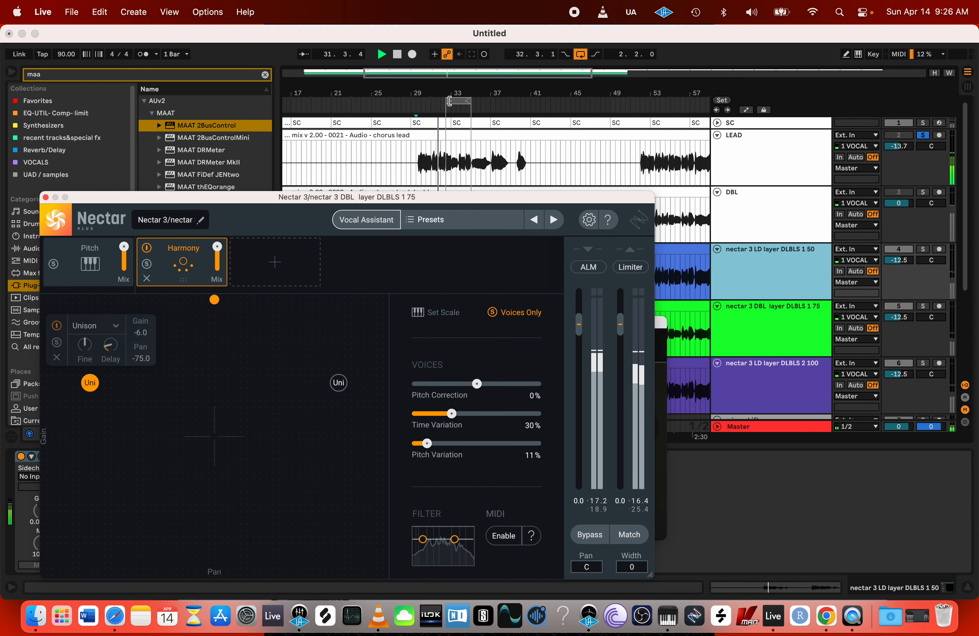
left_click_drag(447, 100, 438, 103)
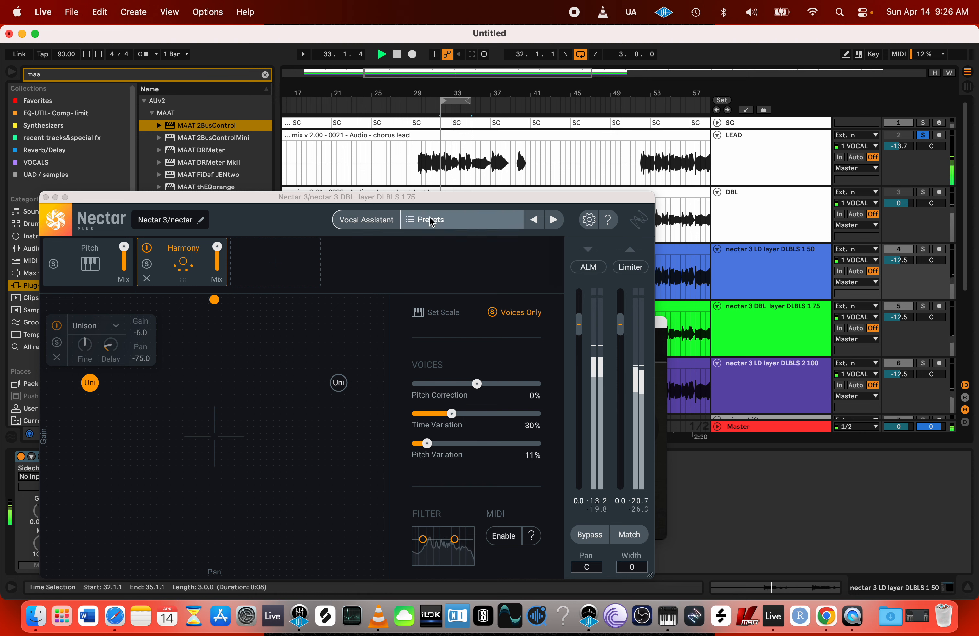
left_click_drag(430, 203, 427, 83)
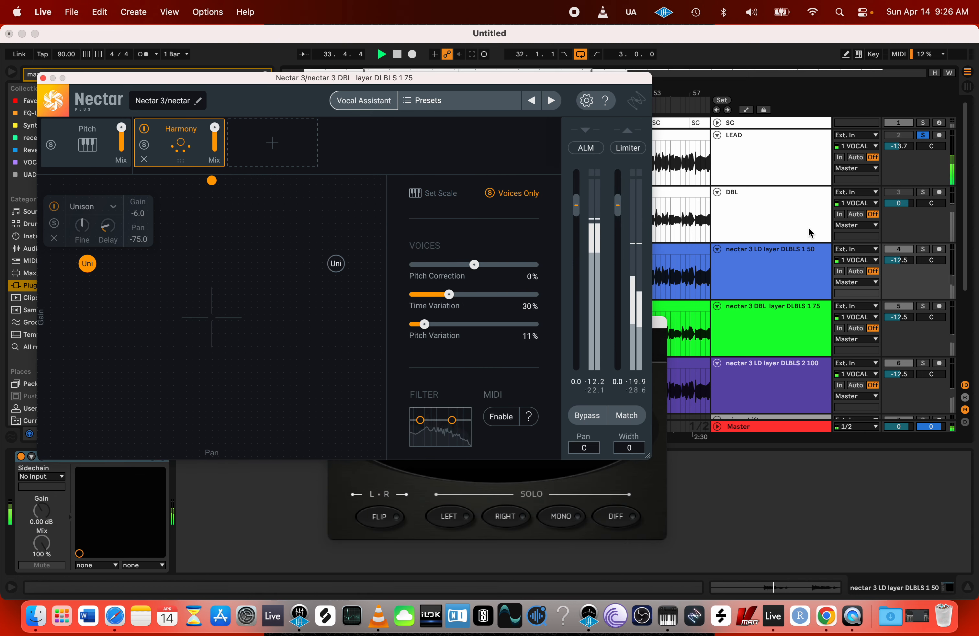
- Bring the 2BusControl window to the front and add the blue layer to the LEAD track's solo during playback
key("space")
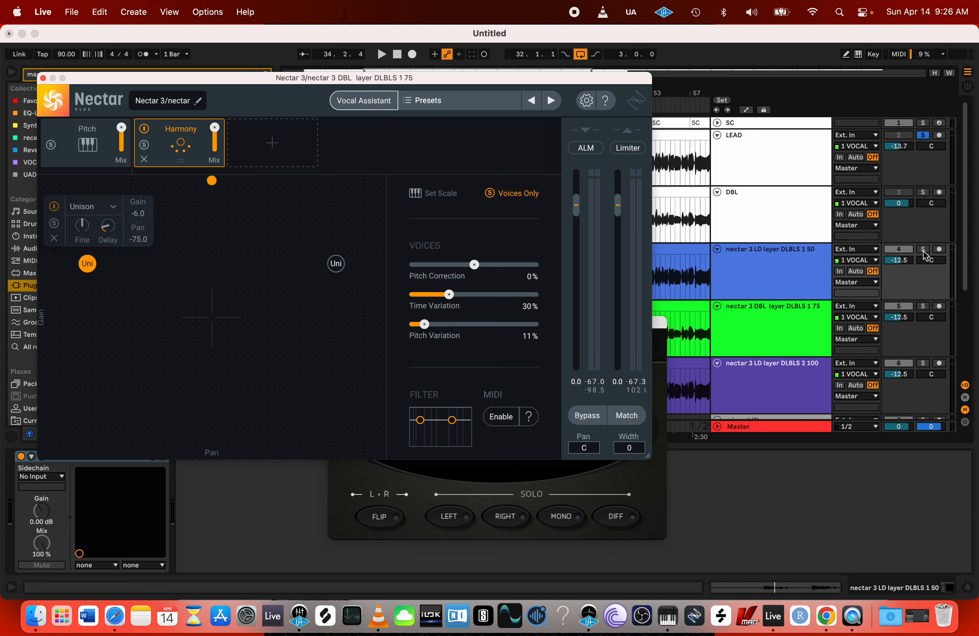
left_click(628, 482)
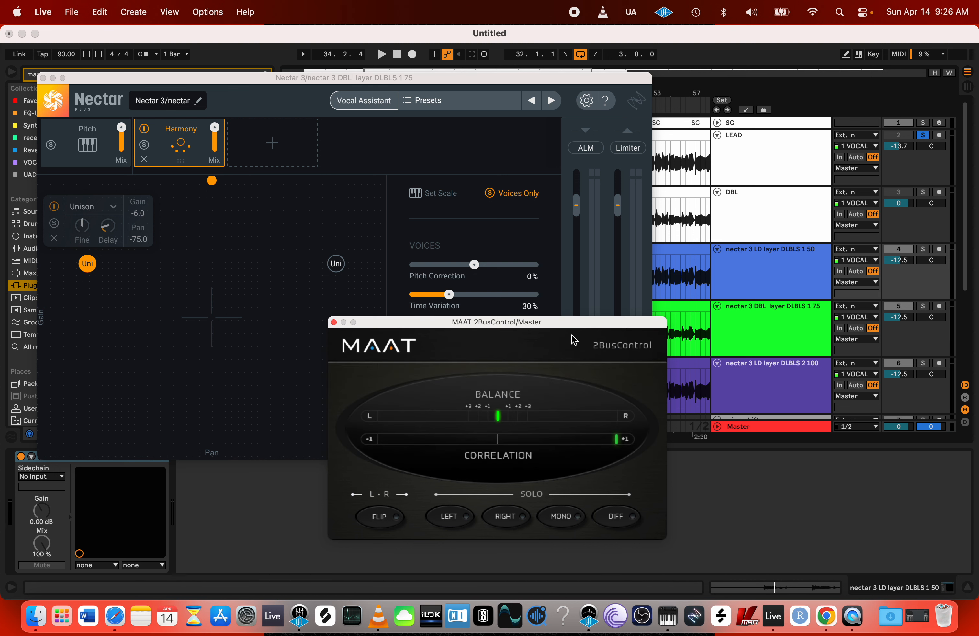
left_click_drag(570, 326, 731, 357)
key("space")
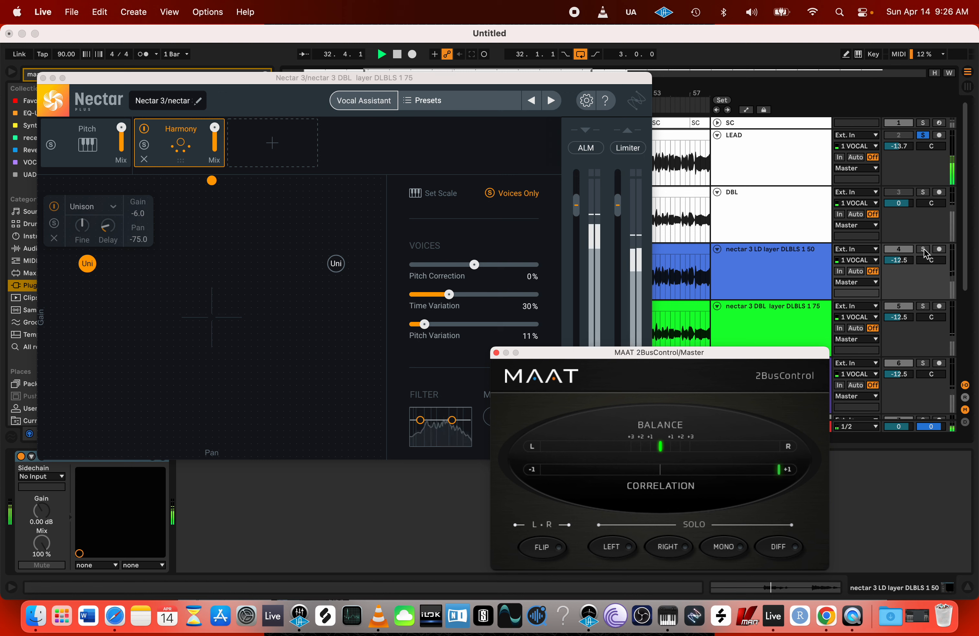
left_click(924, 249)
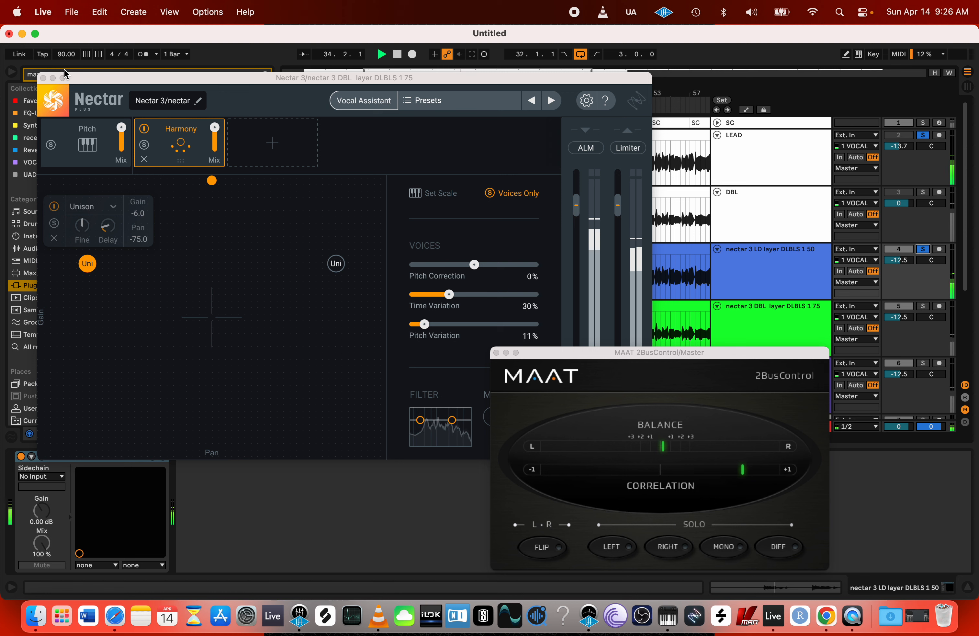
- Check the LEAD track and blue layer together in mono with 2BusControl's Mono solo and replay the loop in stereo
left_click(725, 557)
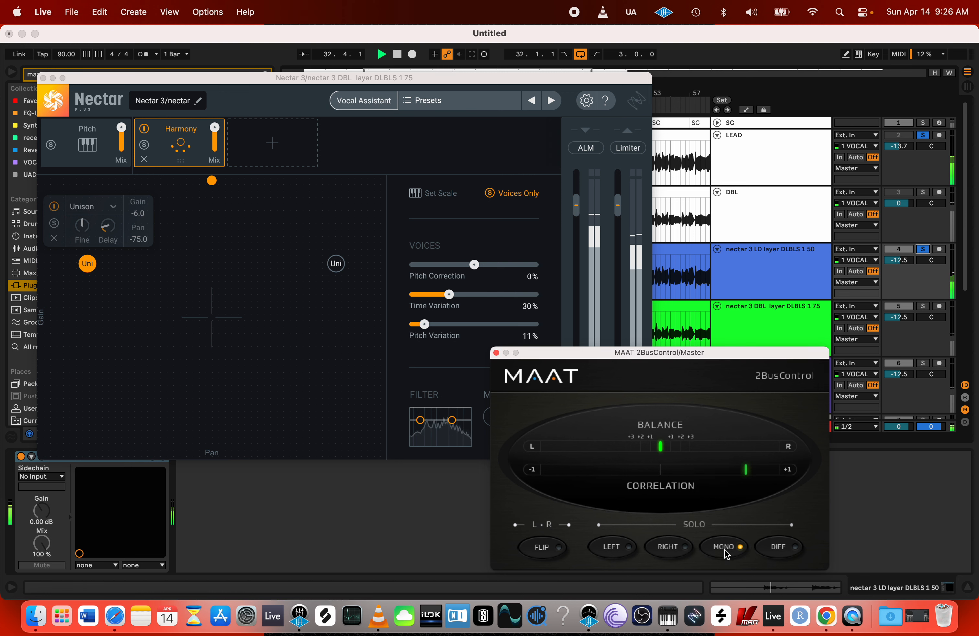
key("space")
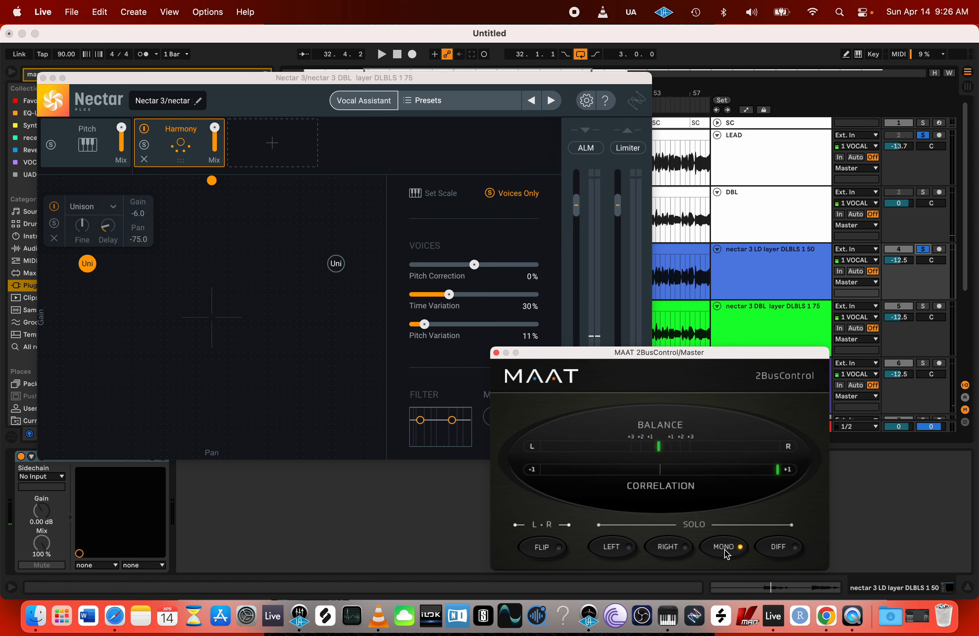
key("space")
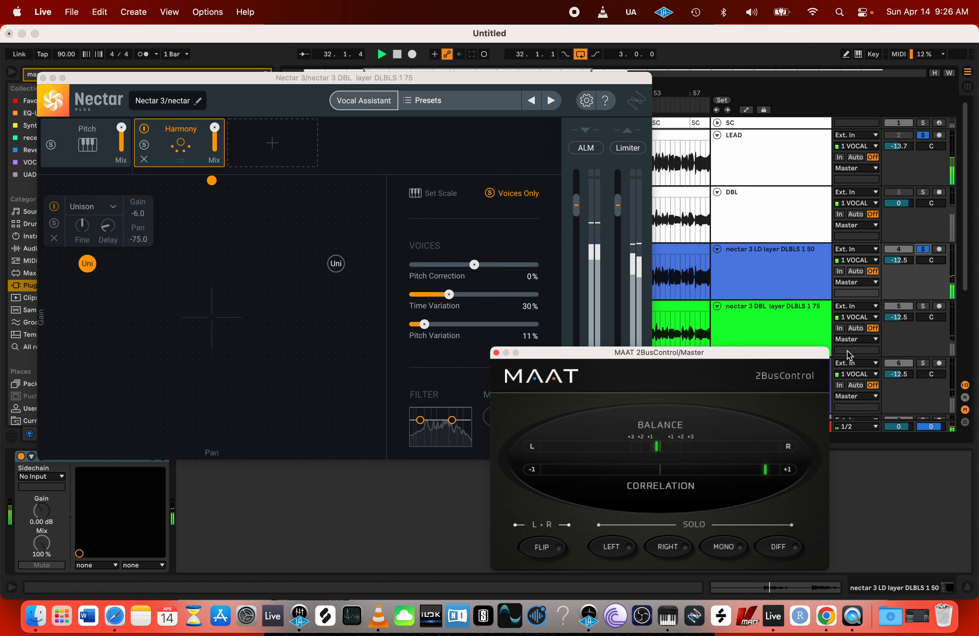
- Add the green DBL layer to the solo and restart playback of the loop
left_click(924, 307)
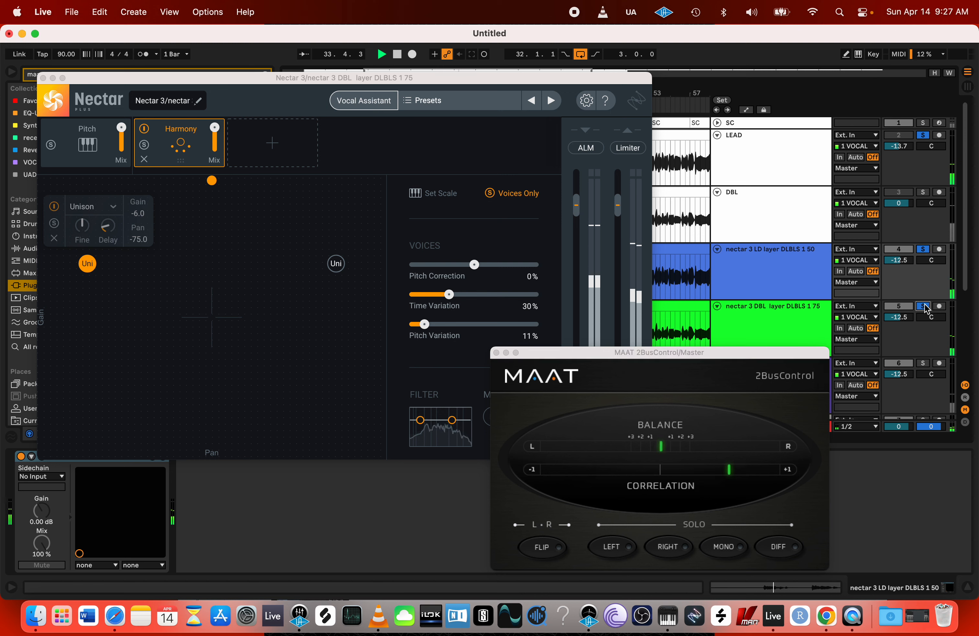
key("space")
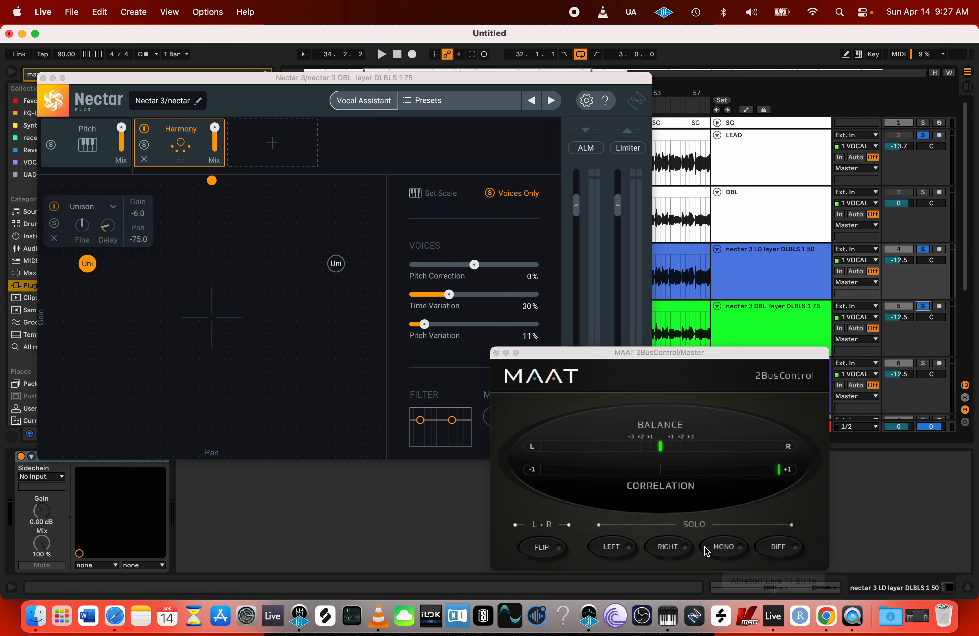
key("space")
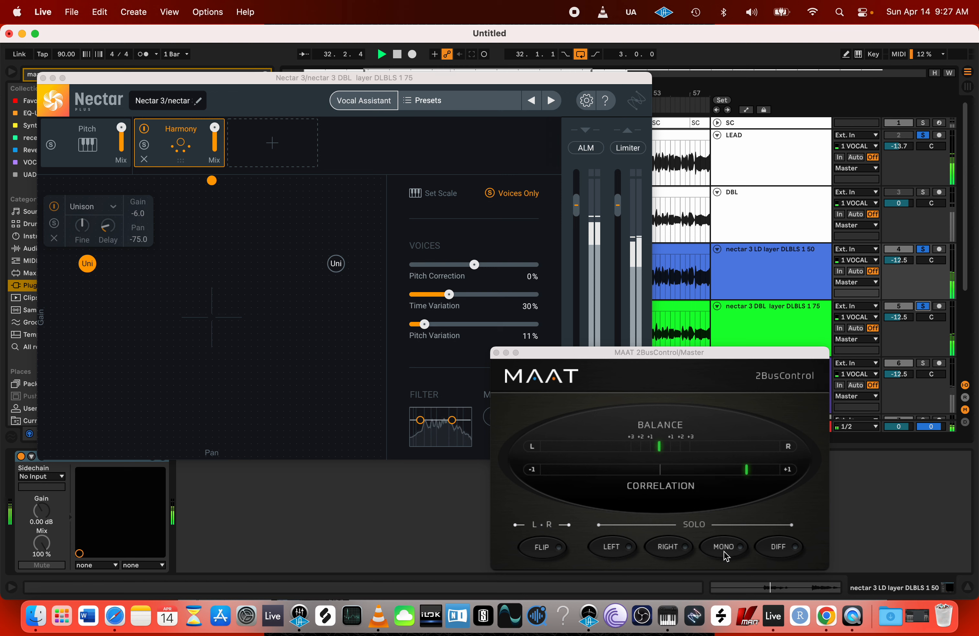
- Audition the LEAD, blue and green layers through 2BusControl's Mono and Diff solos, returning to stereo
left_click(725, 552)
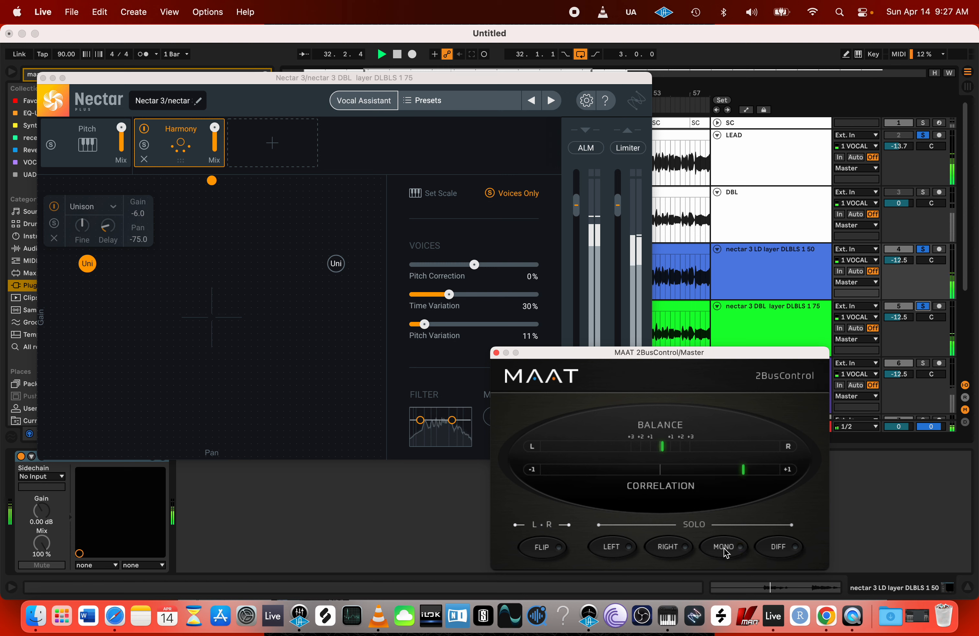
left_click(778, 548)
left_click(778, 547)
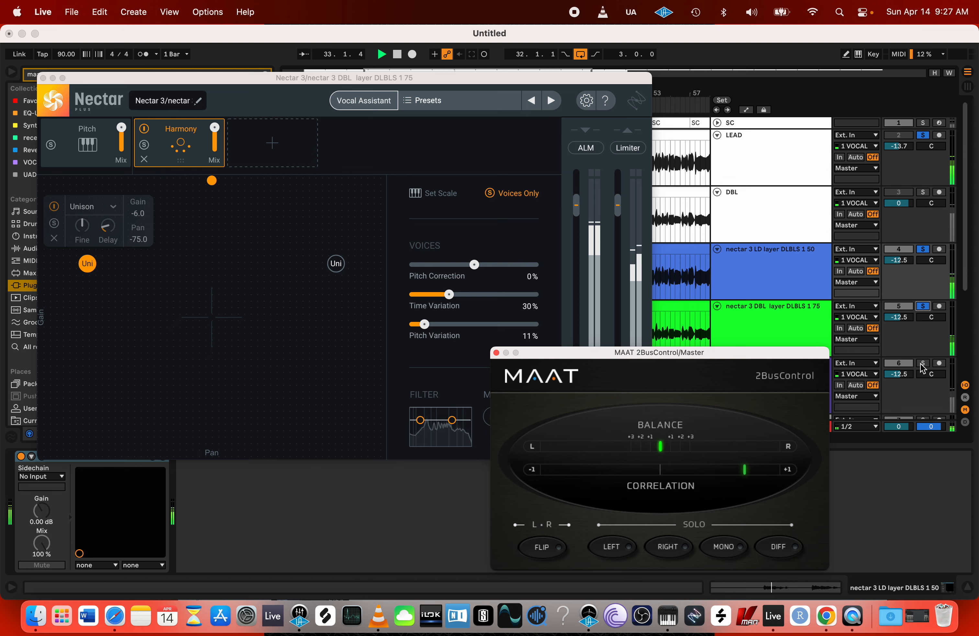
- Move the 2BusControl window clear of the track controls and add the purple layer to the solo
left_click_drag(787, 356, 687, 352)
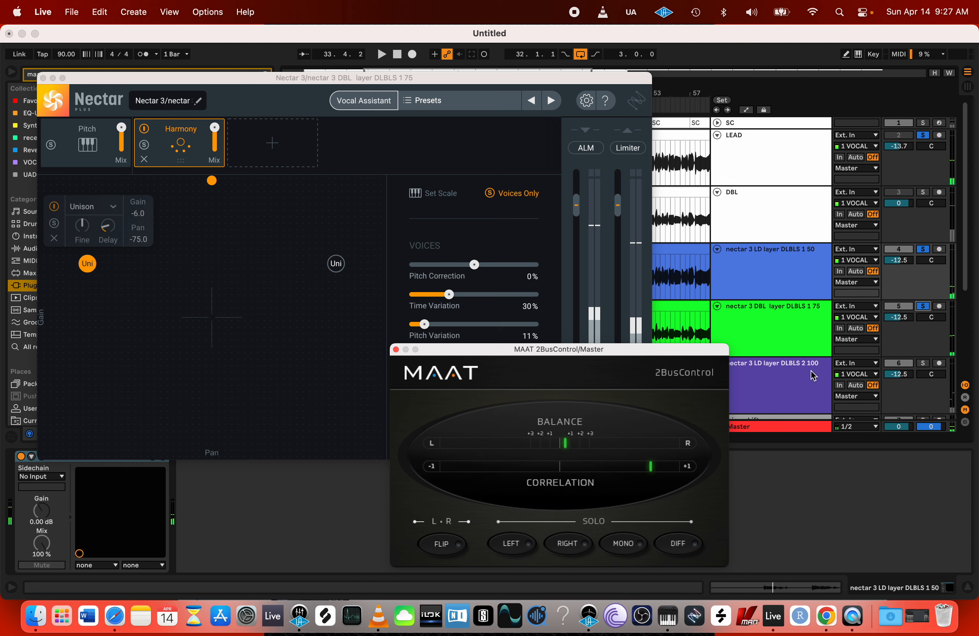
left_click(923, 363)
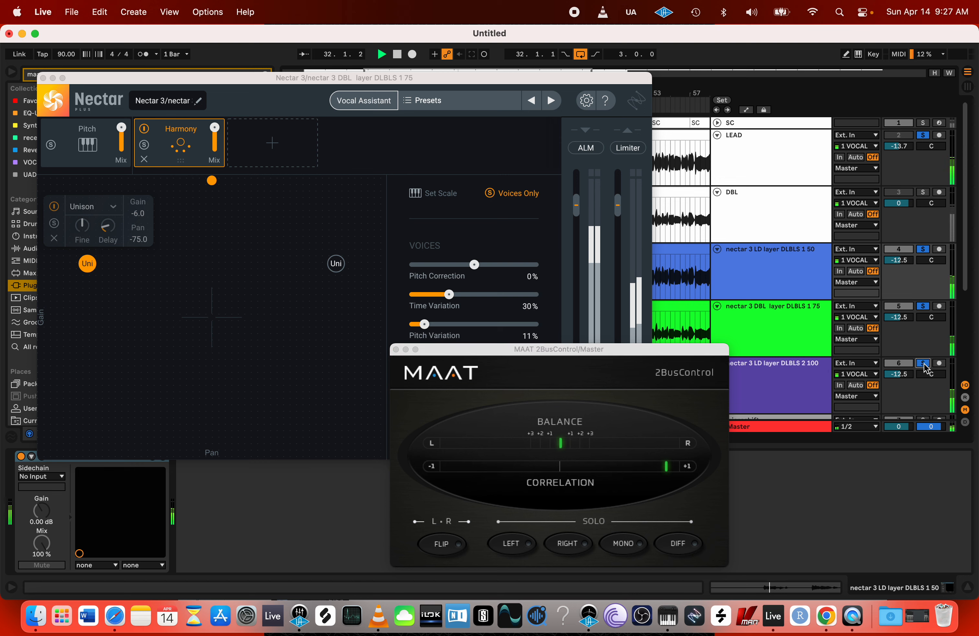
left_click_drag(642, 350, 680, 334)
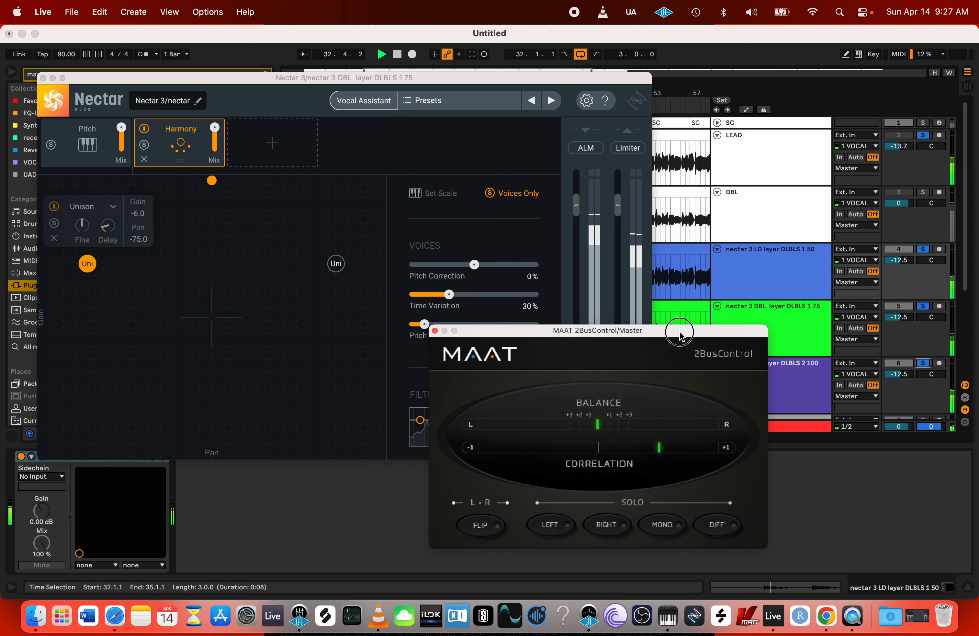
- Compare LEAD with all three layers in mono and stereo by toggling 2BusControl's Mono solo, ending in stereo
left_click(665, 530)
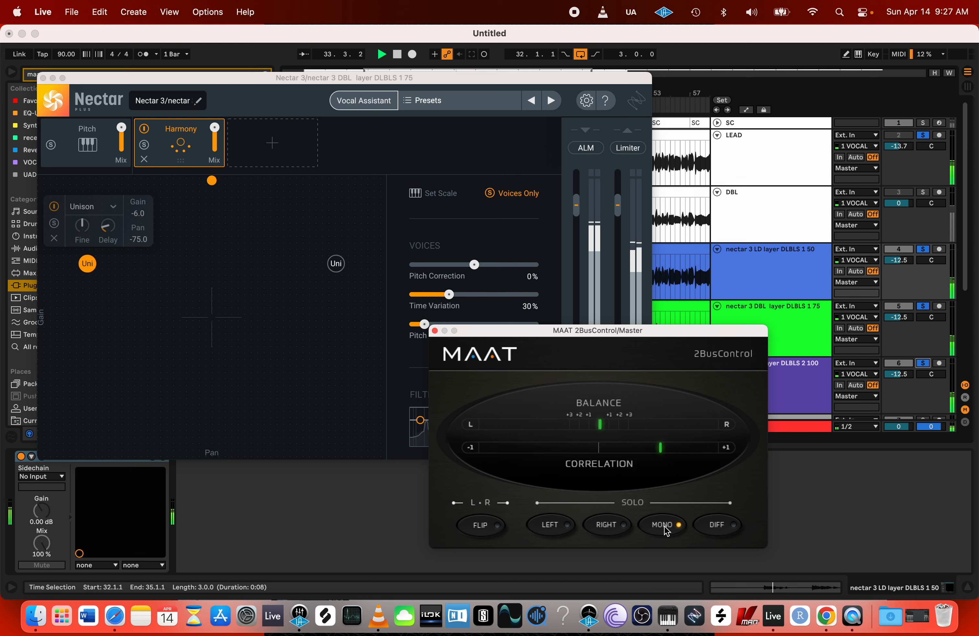
left_click(666, 528)
left_click(664, 526)
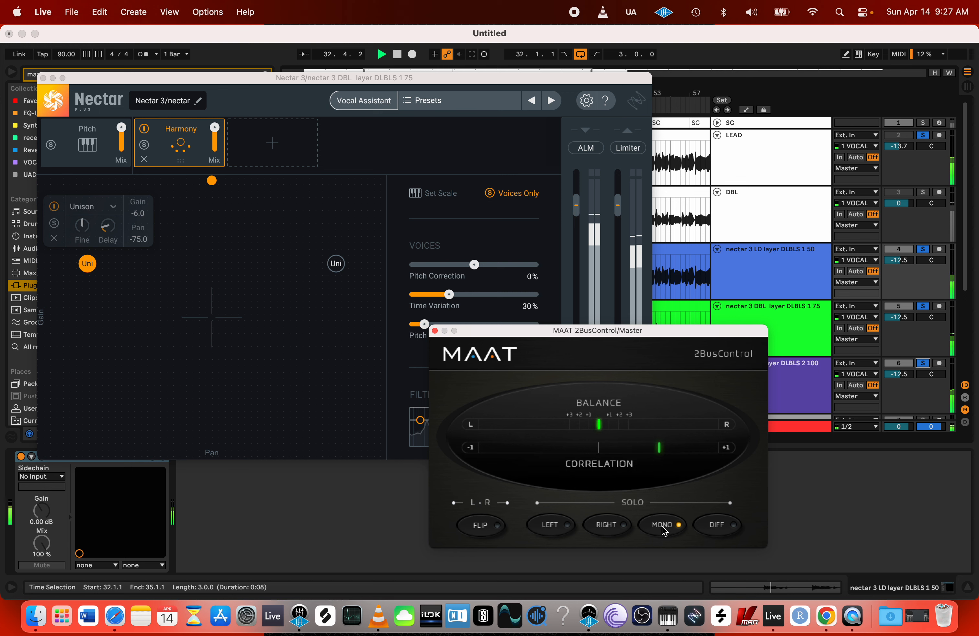
left_click(664, 528)
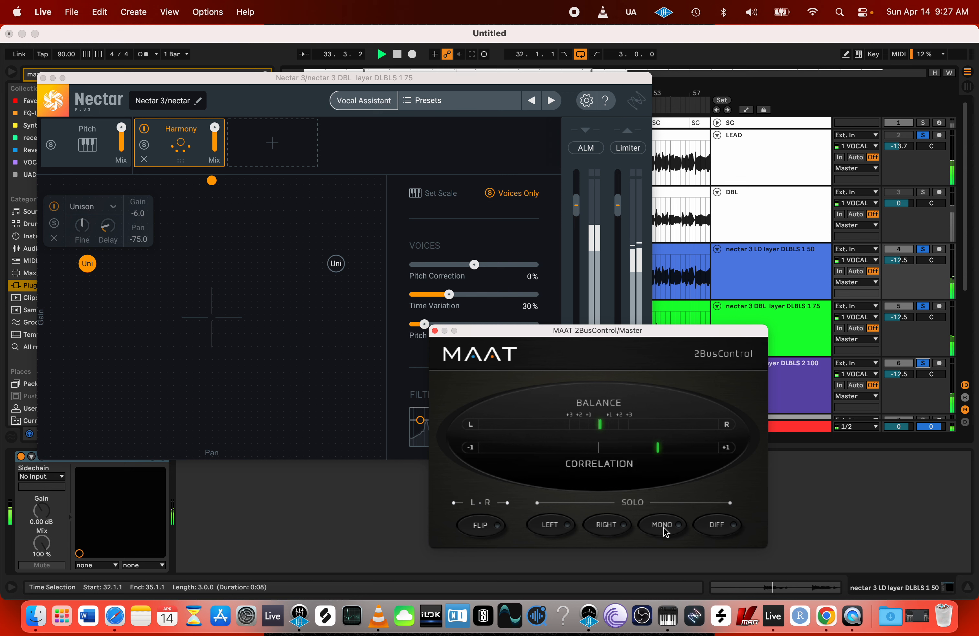
- Compare the blend without and with the purple layer by switching its solo off and back on
left_click(923, 363)
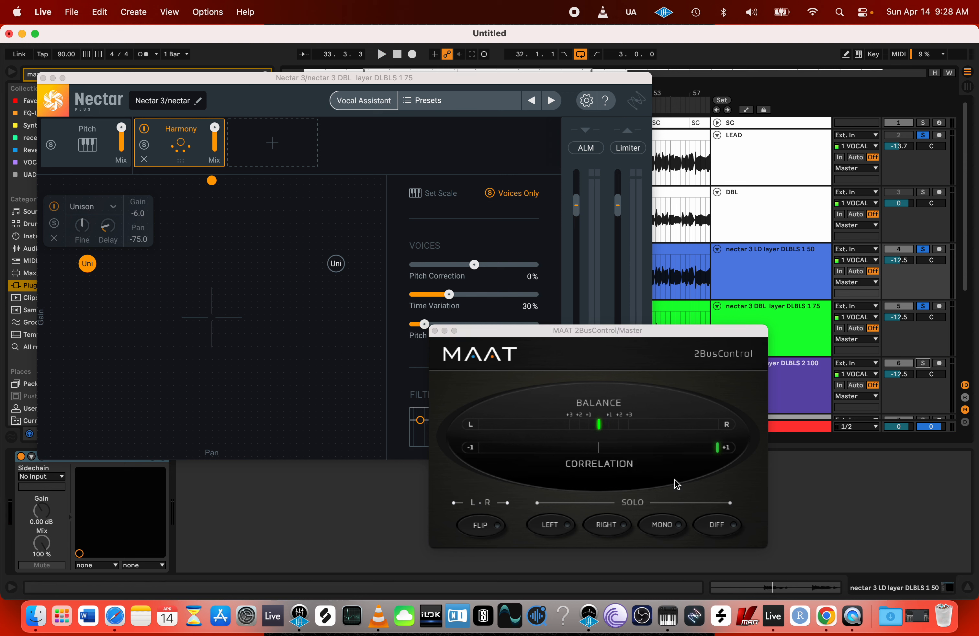
key("space")
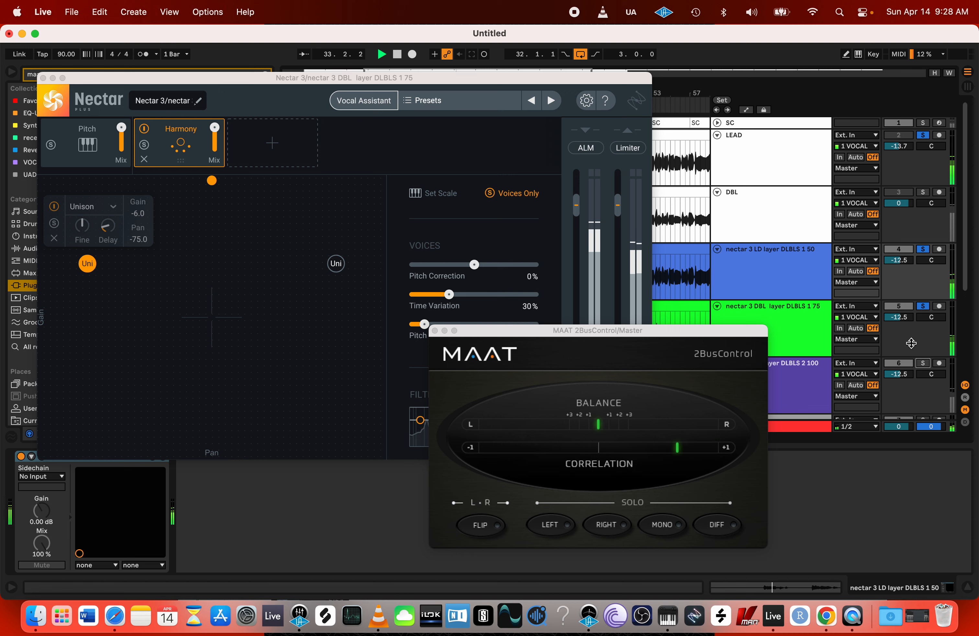
left_click(923, 363)
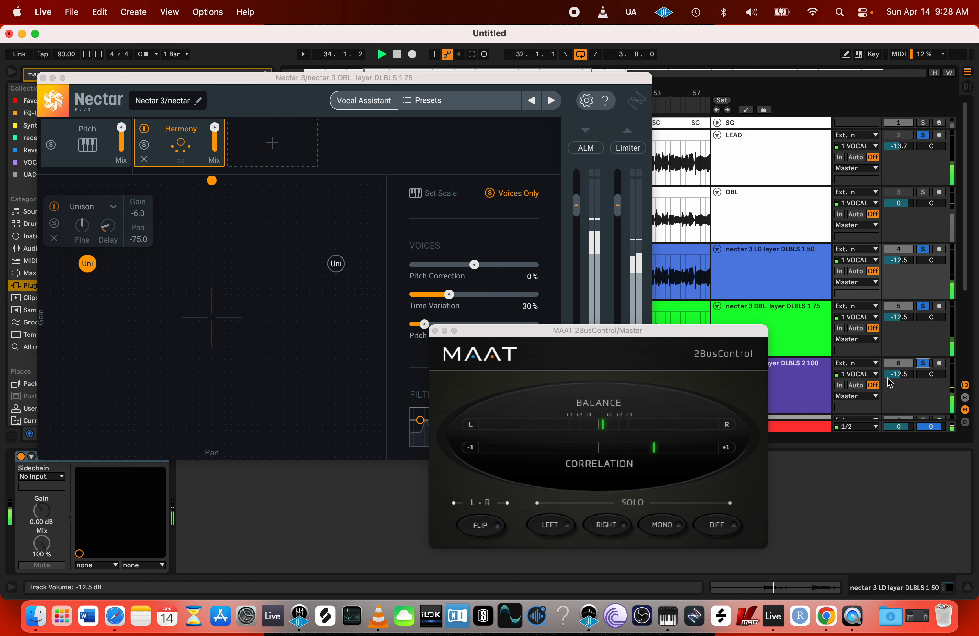
- Lower the purple layer's track volume to -15.2 dB while replaying the loop
left_click_drag(892, 374, 892, 389)
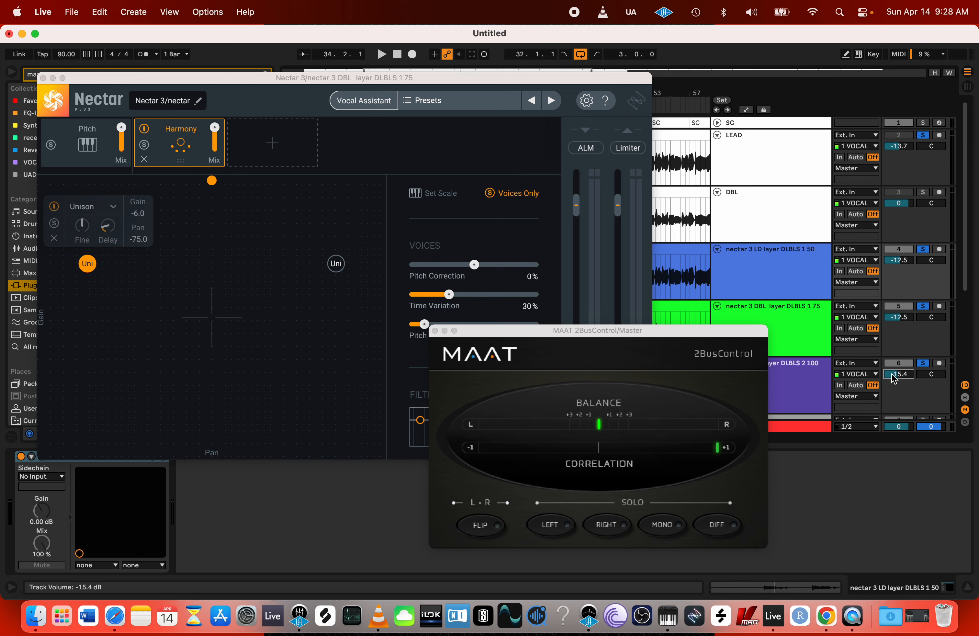
key("space")
left_click_drag(892, 374, 893, 381)
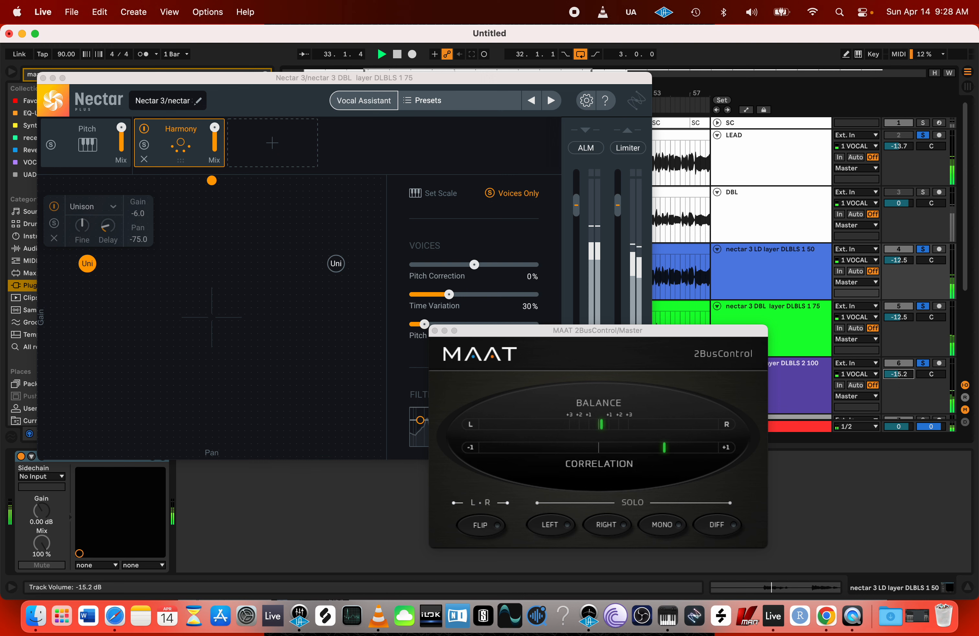
- Compare the rebalanced layers in mono and stereo with 2BusControl's Mono solo, ending in mono
left_click(673, 524)
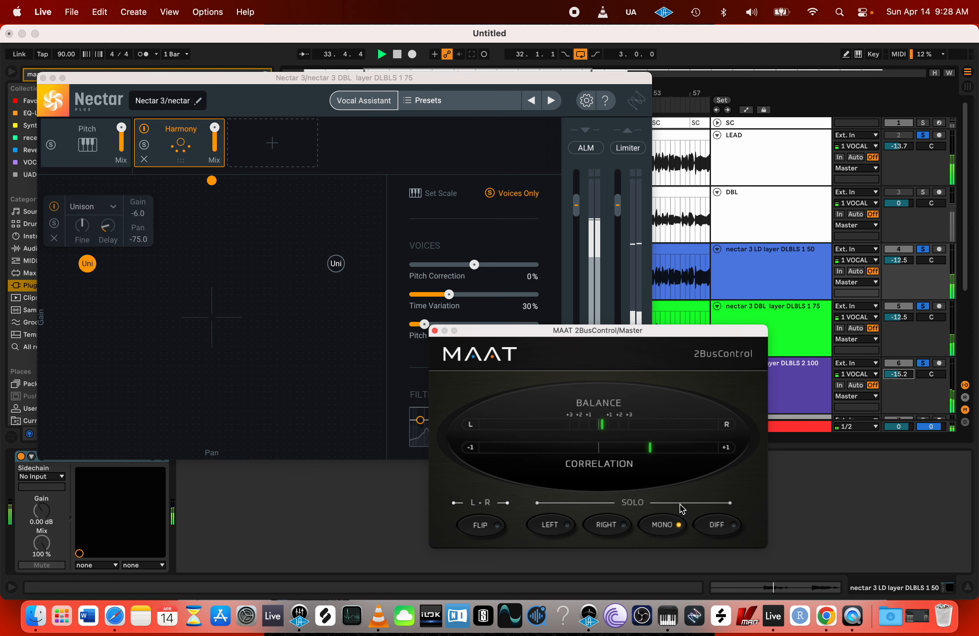
left_click(664, 525)
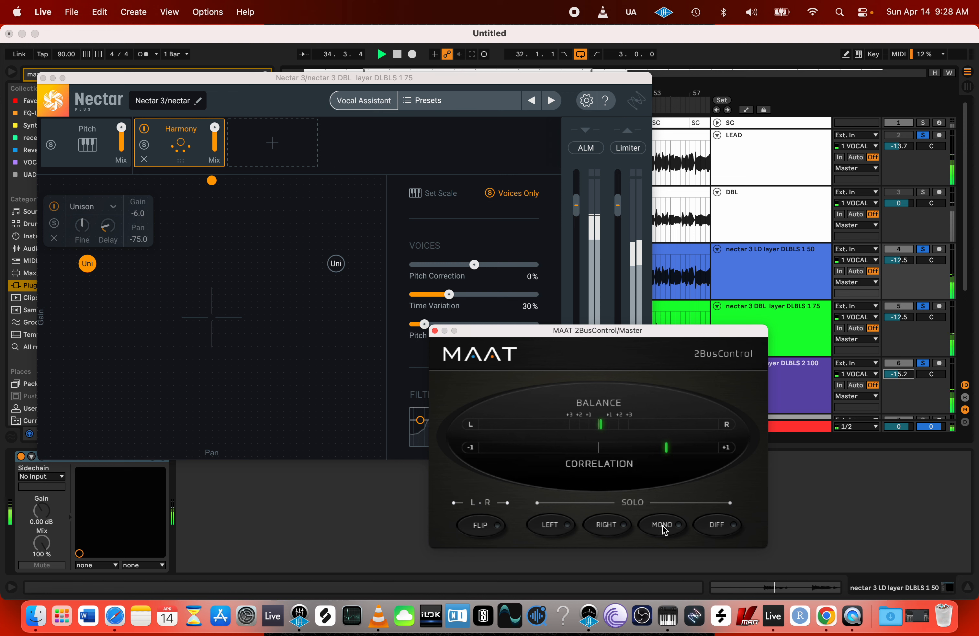
left_click(663, 525)
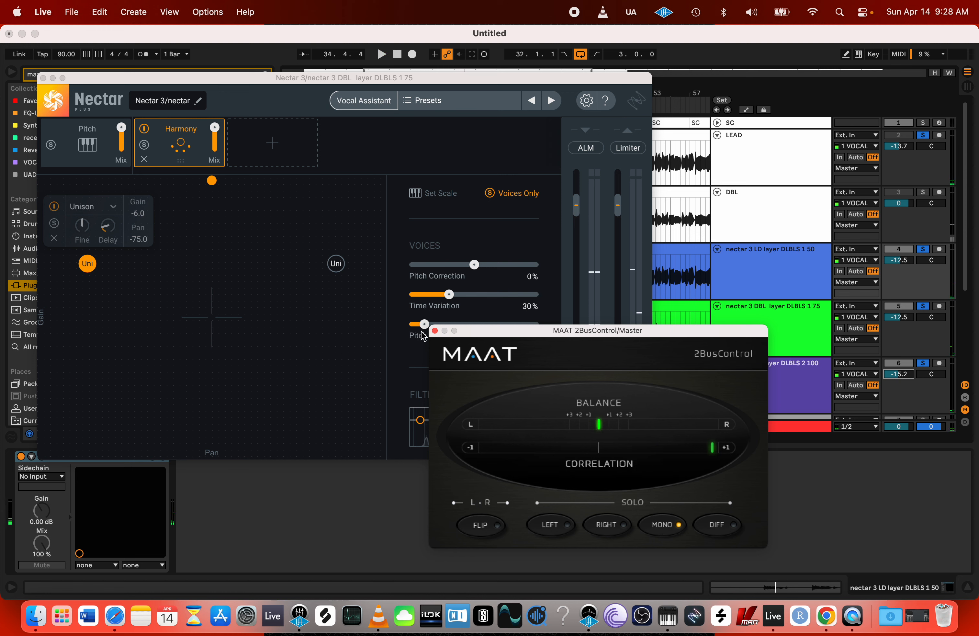
- Close the 2BusControl and Nectar 3 windows and play the soloed layers with the blue layer track selected
left_click(435, 331)
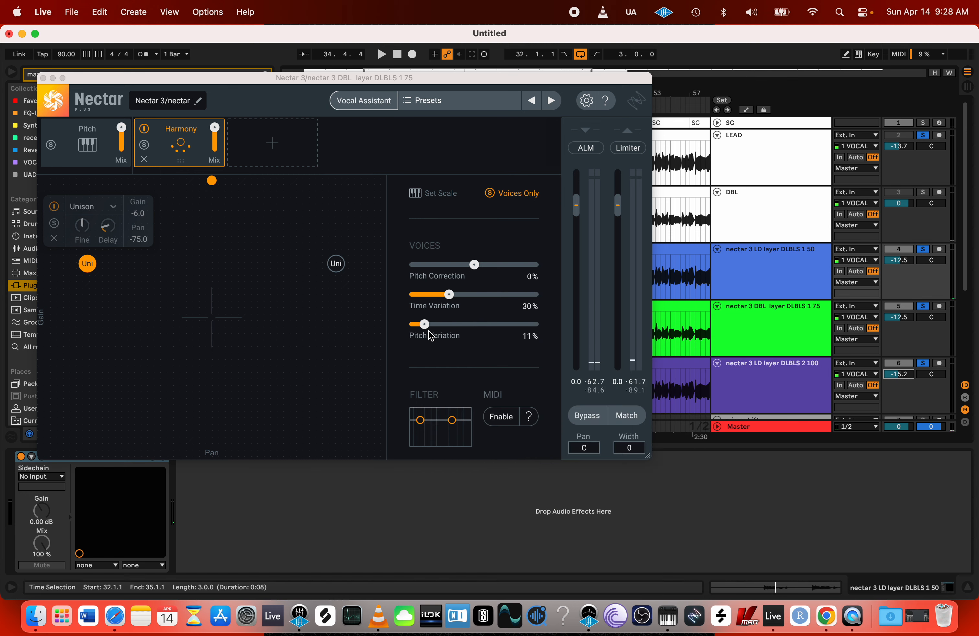
left_click(43, 78)
scroll(779, 275, "down", 2)
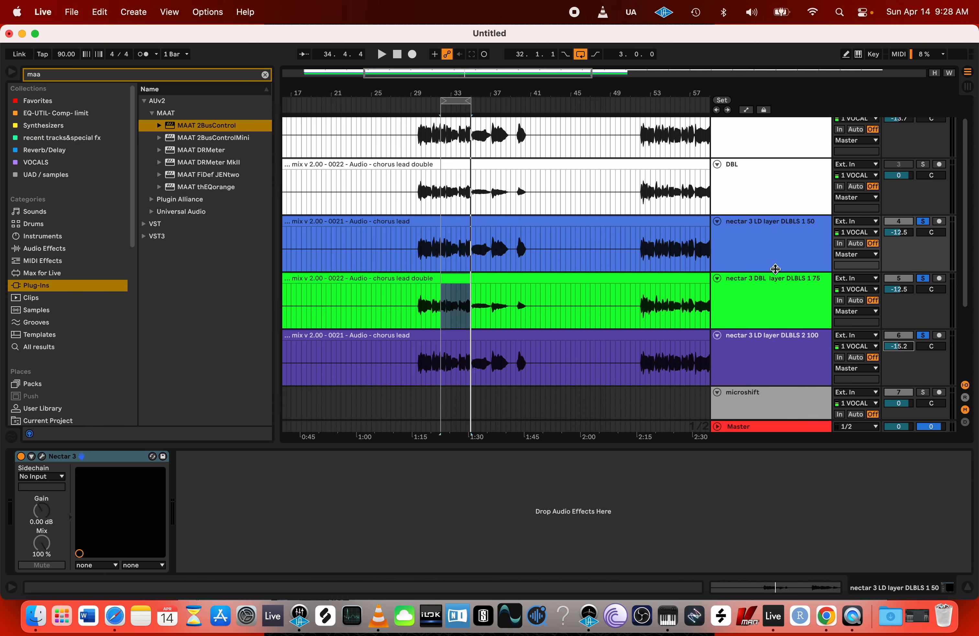
scroll(778, 274, "up", 2)
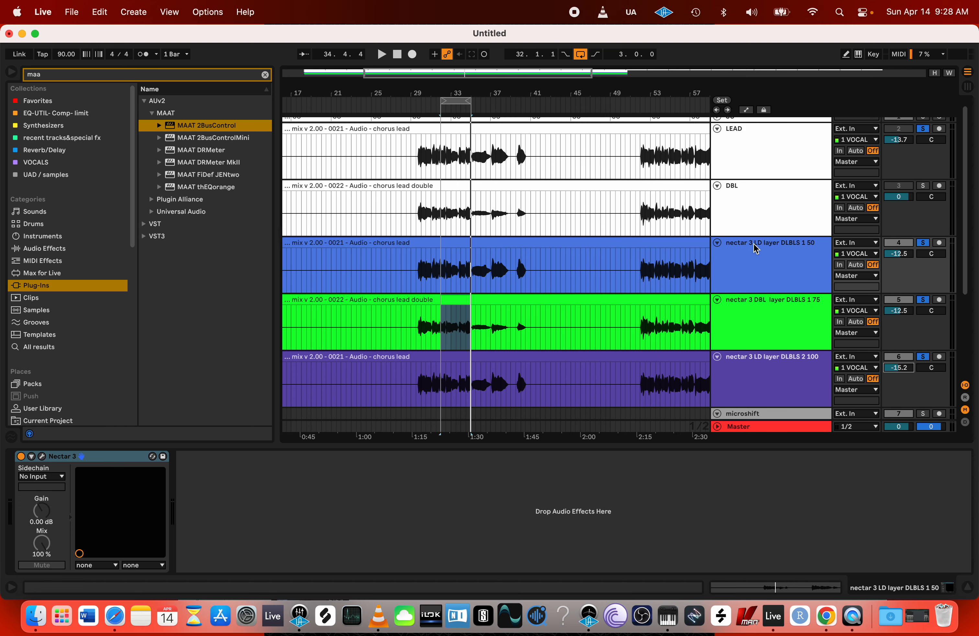
scroll(756, 253, "down", 4)
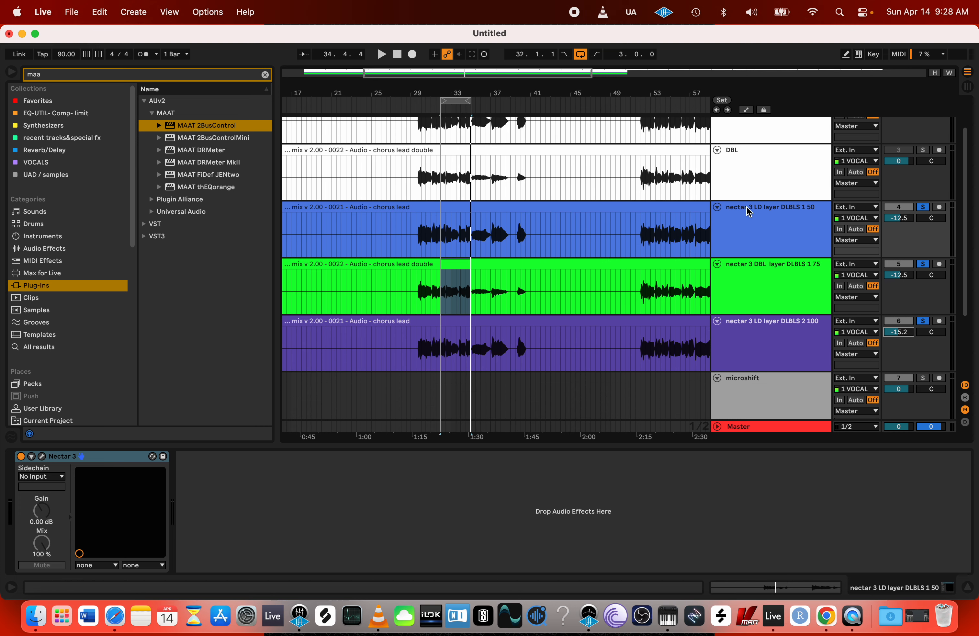
left_click(759, 226)
key("space")
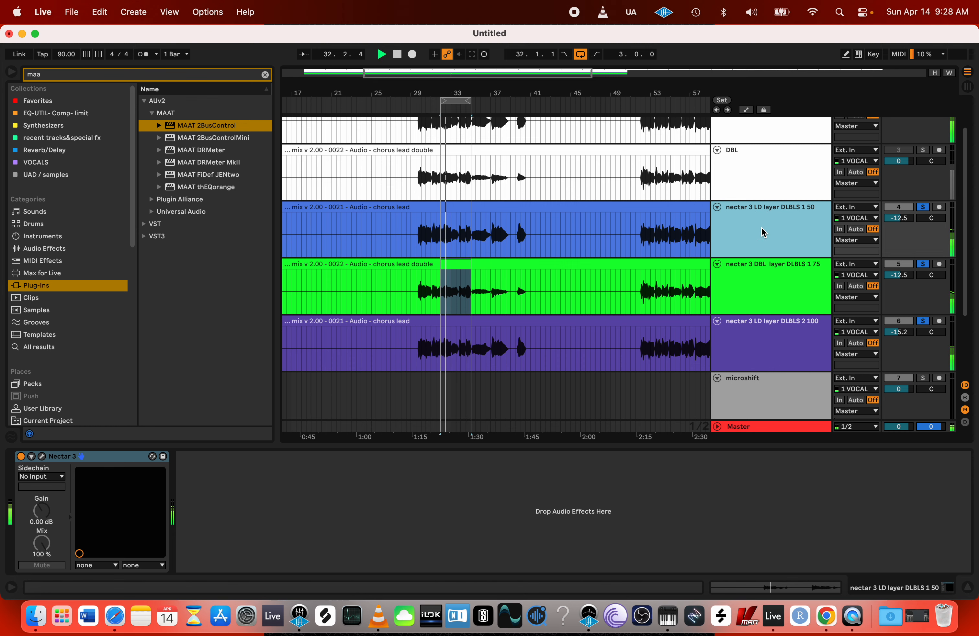
- Extend the arrangement loop over the whole first chorus phrase, starting at 29.3.1 with a length of 12 bars
scroll(763, 232, "up", 5)
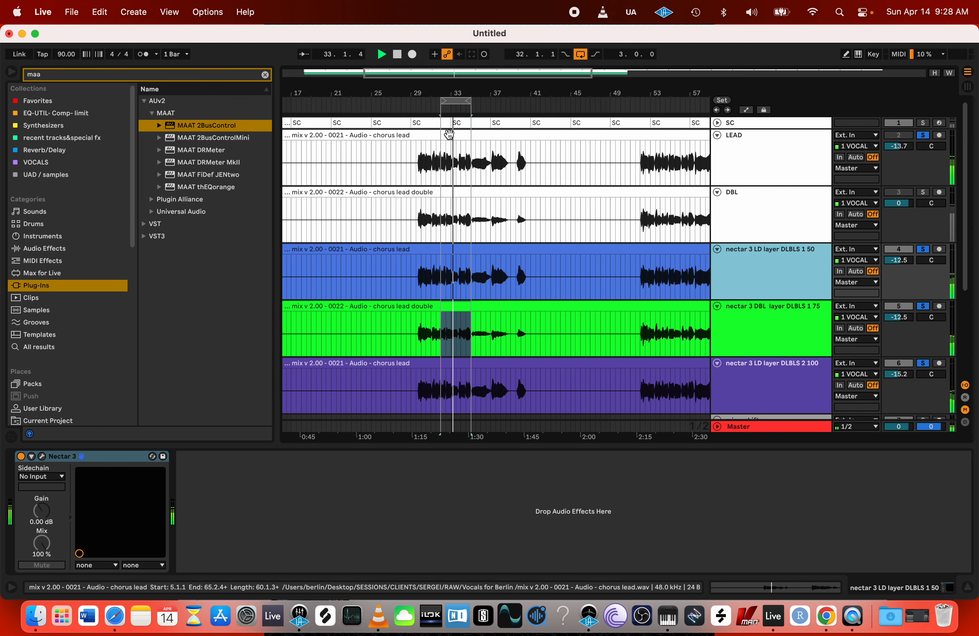
left_click_drag(441, 100, 535, 102)
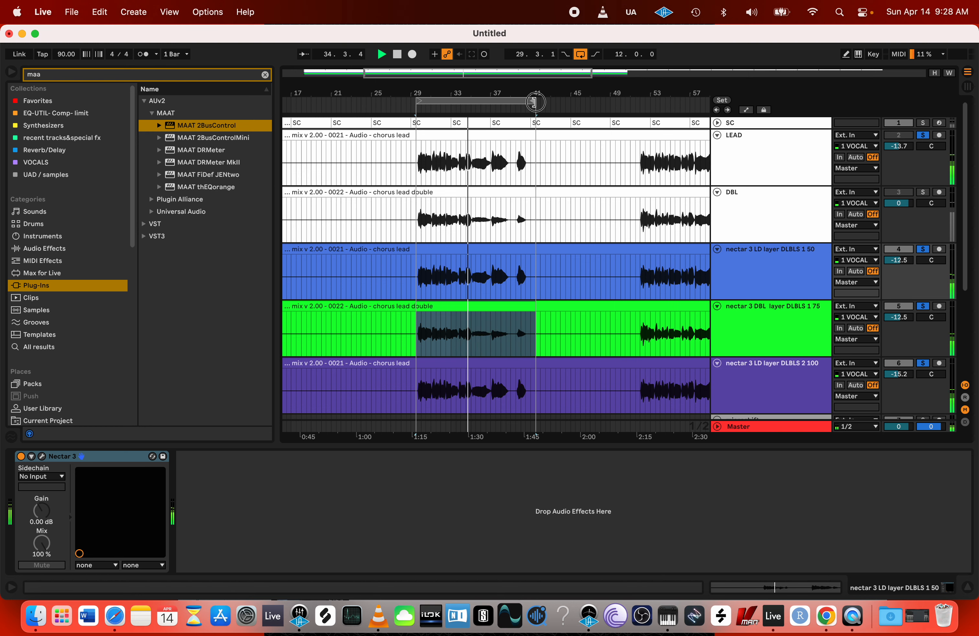
- Lower the purple layer's track volume to -18.6 dB during playback
scroll(709, 305, "down", 5)
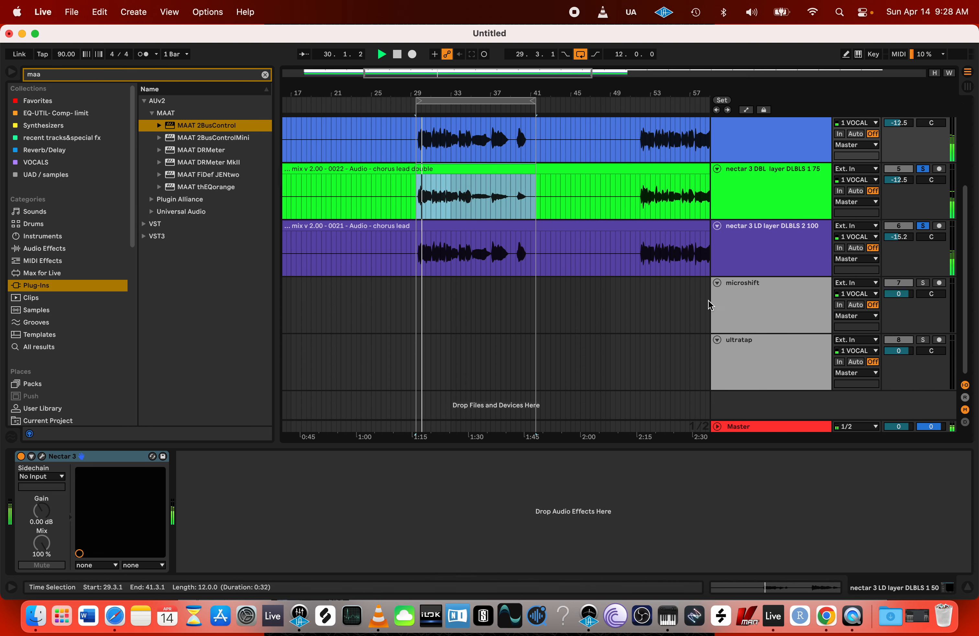
scroll(718, 303, "up", 2)
left_click_drag(896, 294, 897, 305)
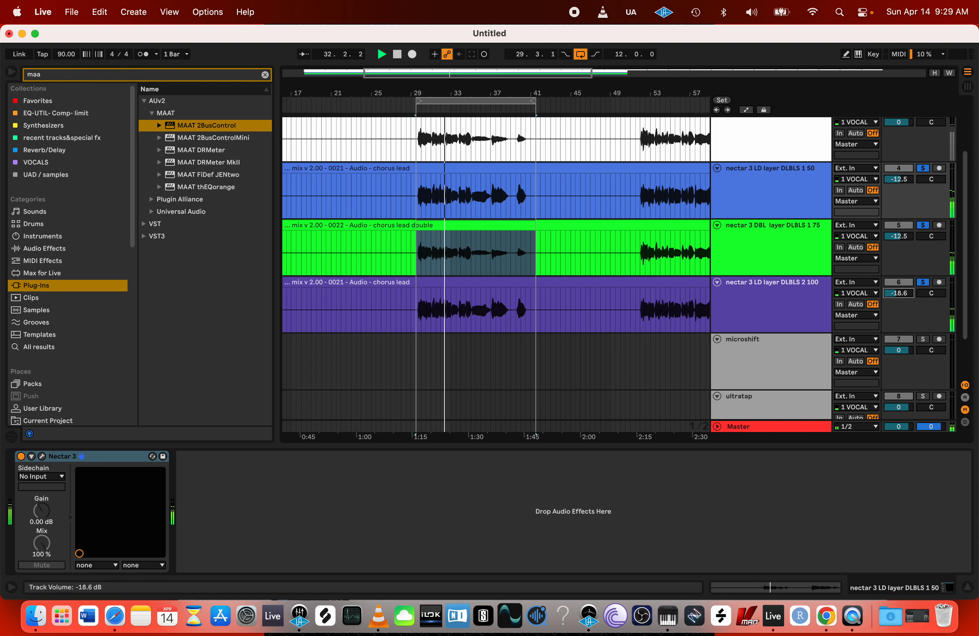
- Unsolo the three Nectar layer tracks and play the LEAD track on its own from the loop start
scroll(781, 320, "up", 3)
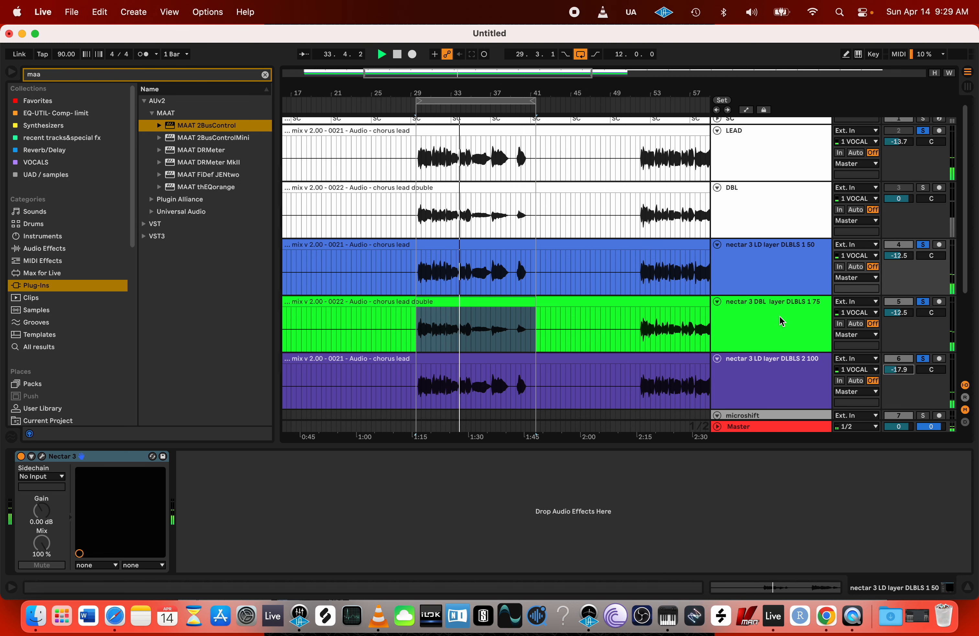
scroll(781, 320, "down", 2)
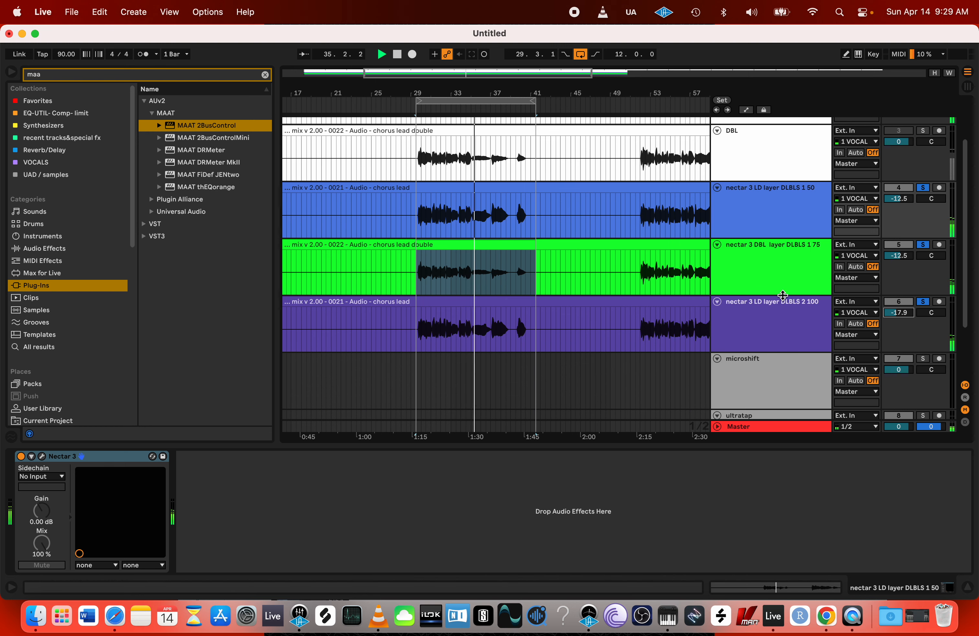
scroll(781, 293, "up", 2)
left_click(924, 359)
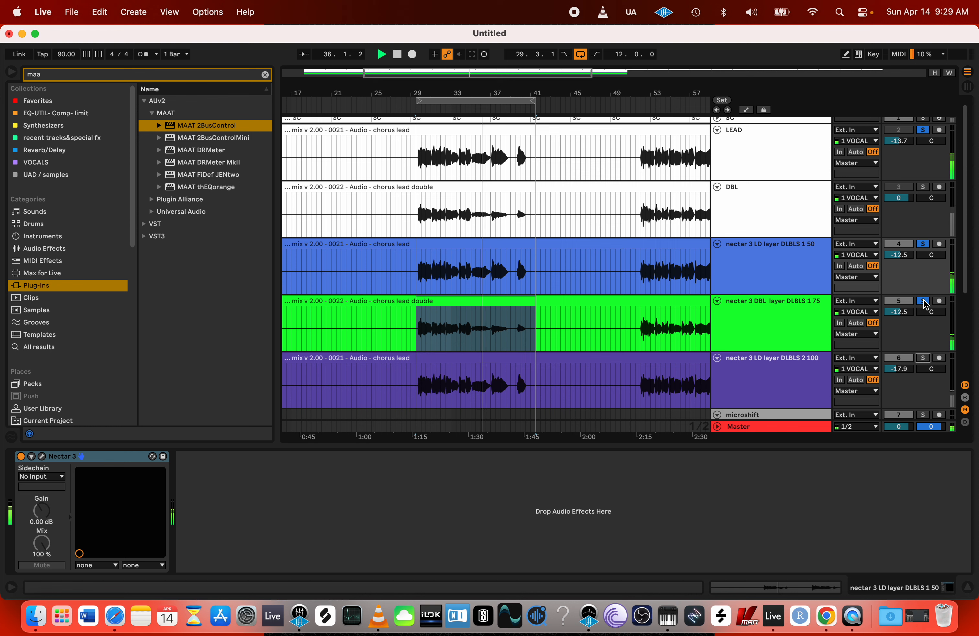
left_click(923, 301)
left_click(923, 244)
key("space")
key("space")
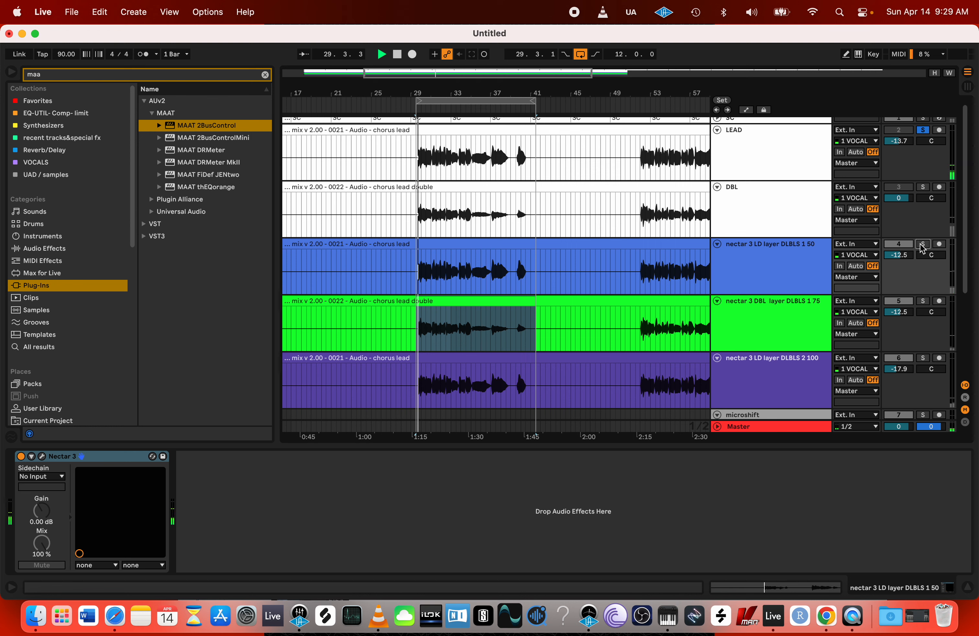
key("space")
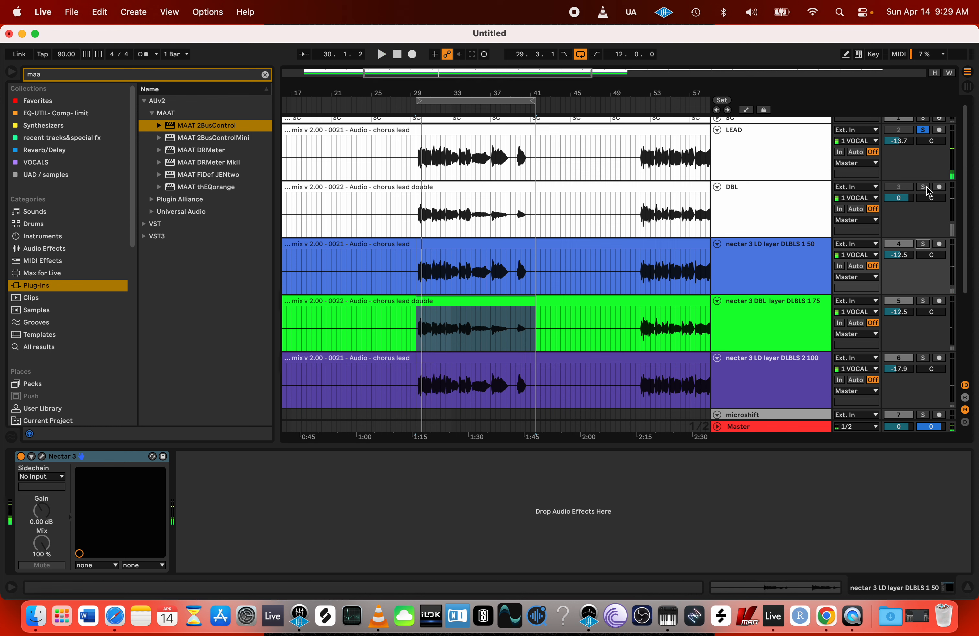
- Solo the DBL track alongside LEAD, set its volume to -13.0 dB and audition both
left_click(924, 188)
key("space")
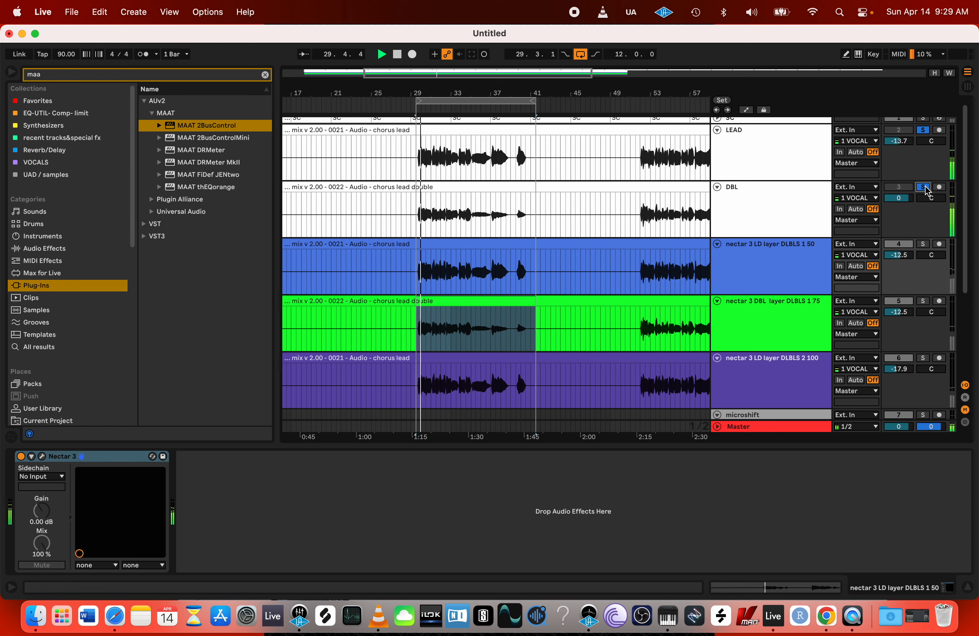
left_click(903, 198)
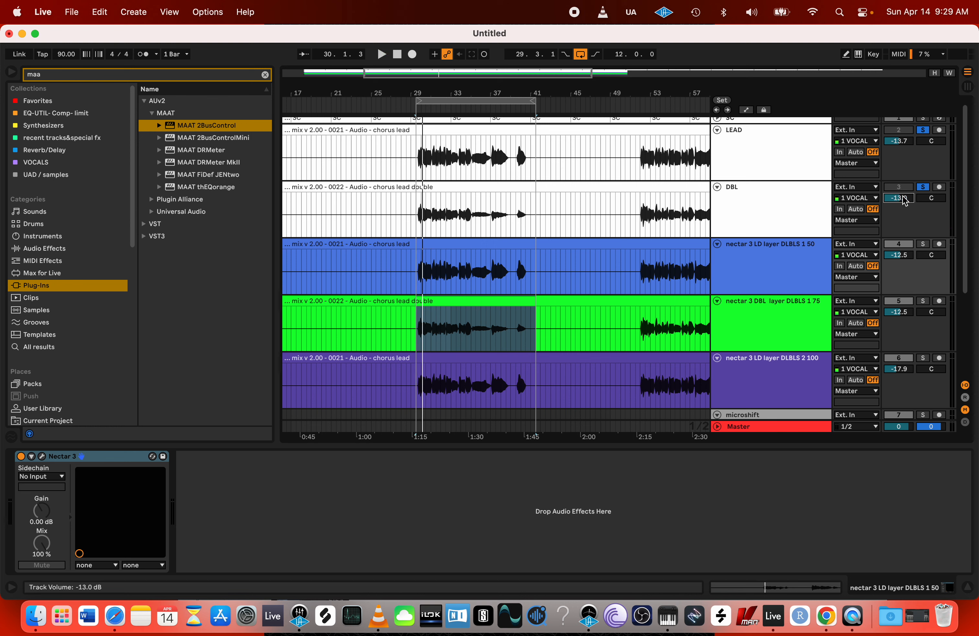
key("space")
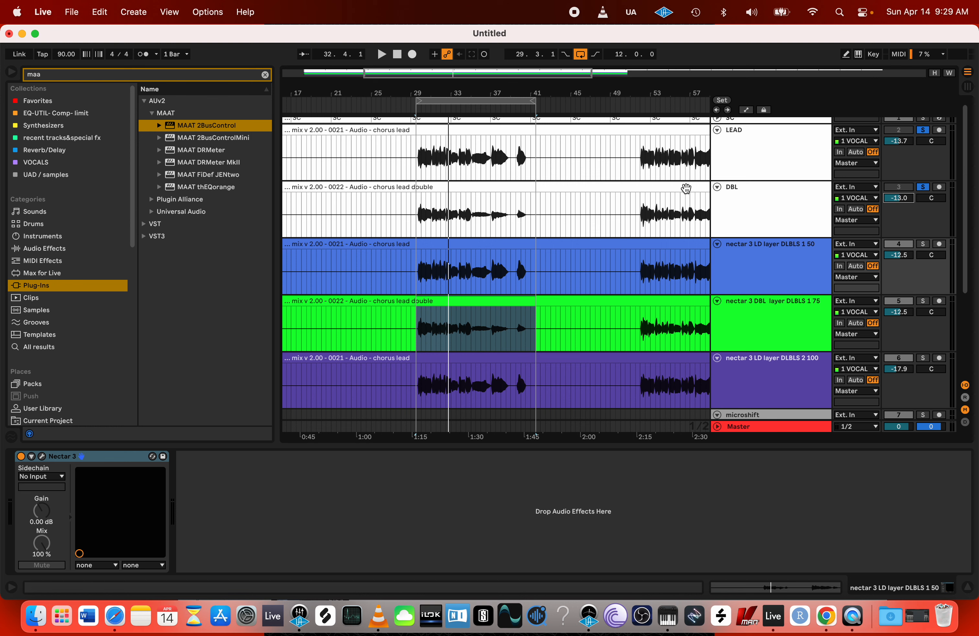
- Select the first chorus phrase on the DBL track, pan the track to 6R and audition with DBL unsoloed
left_click_drag(410, 217, 542, 219)
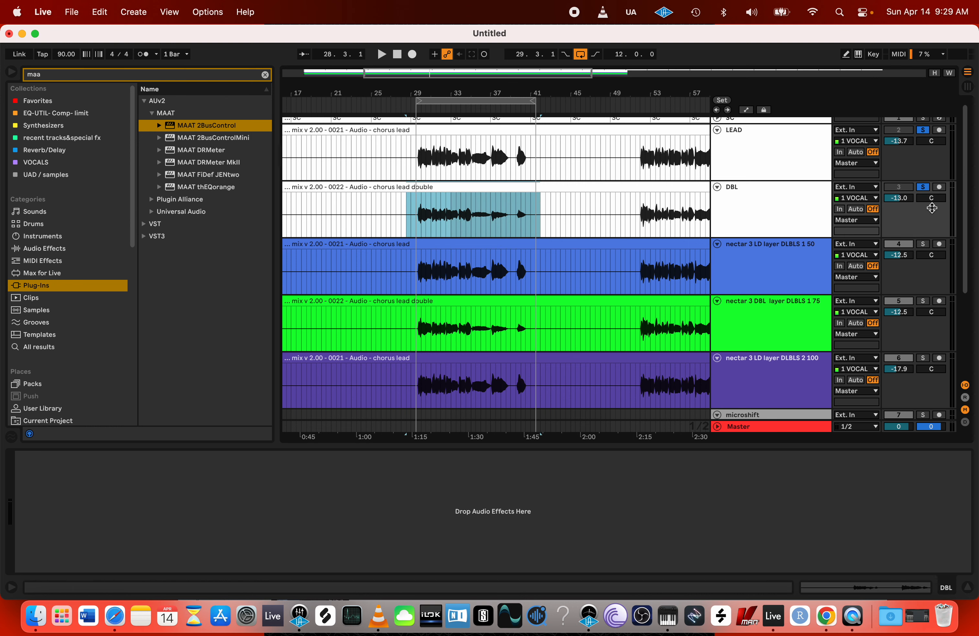
left_click(931, 197)
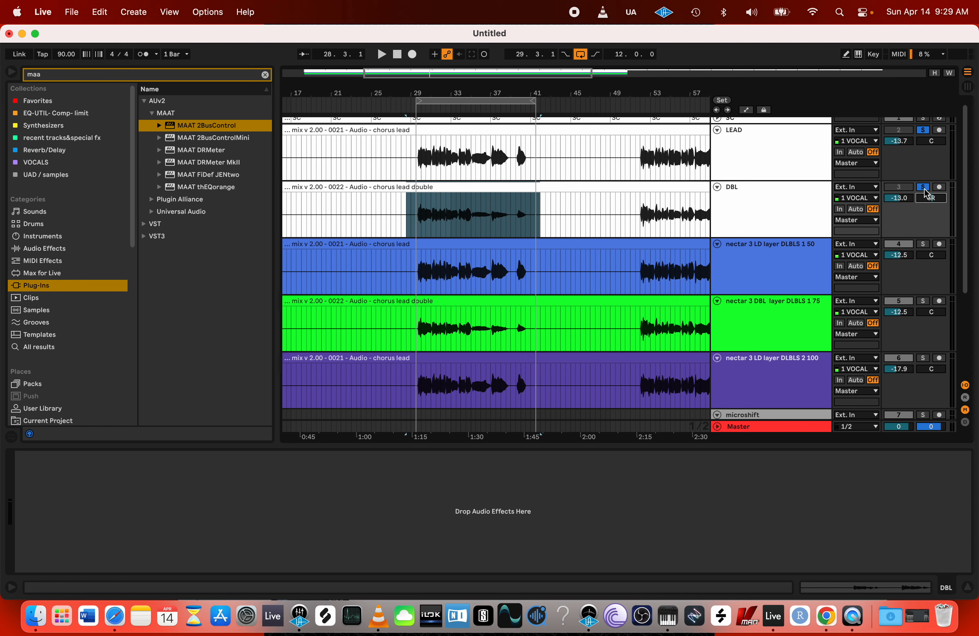
key("space")
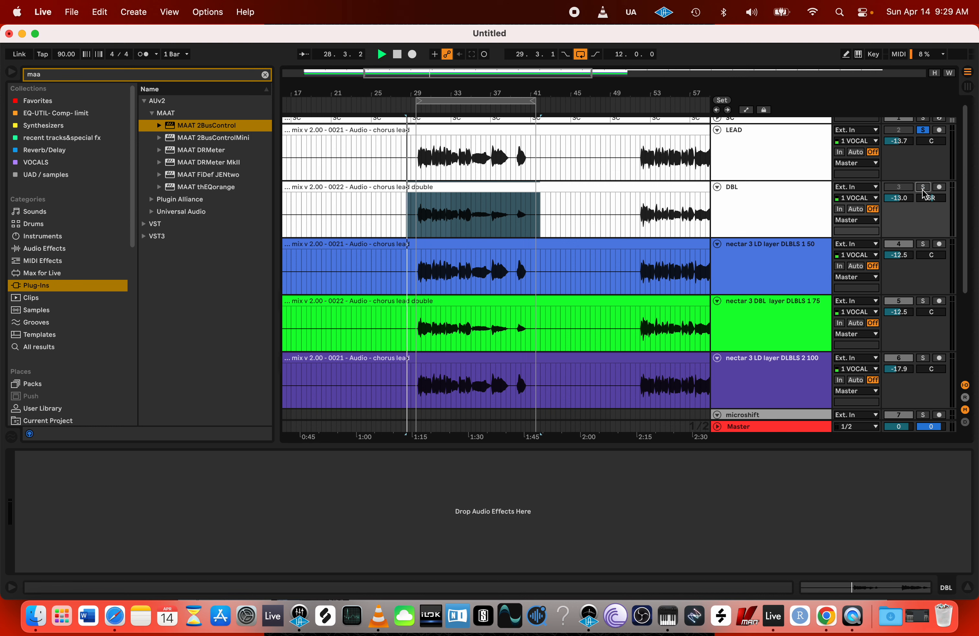
left_click(803, 203)
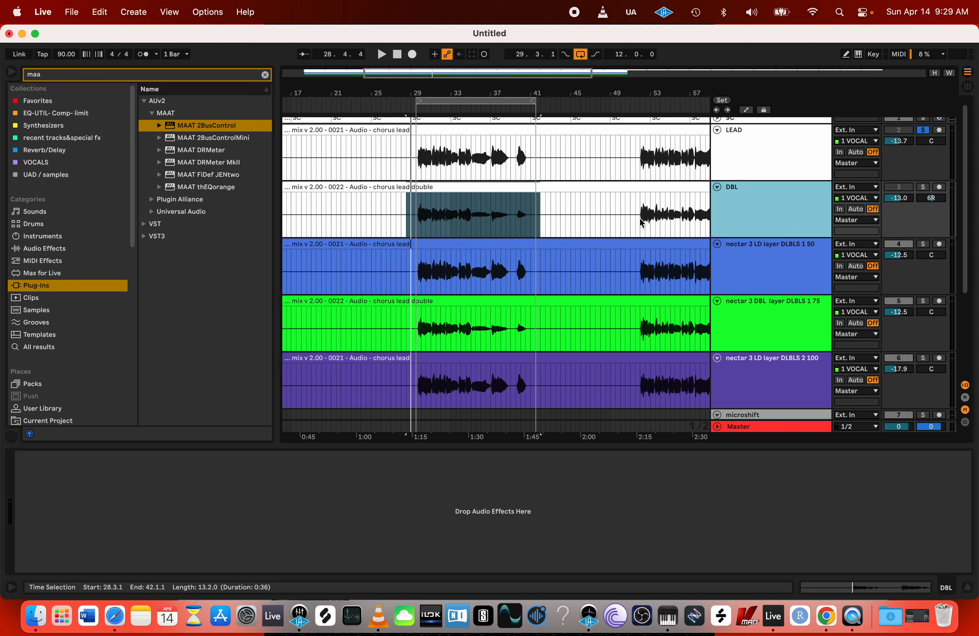
- Solo the DBL track again, lower its volume to -21.2 dB during playback and reset its panning to centre
left_click(925, 188)
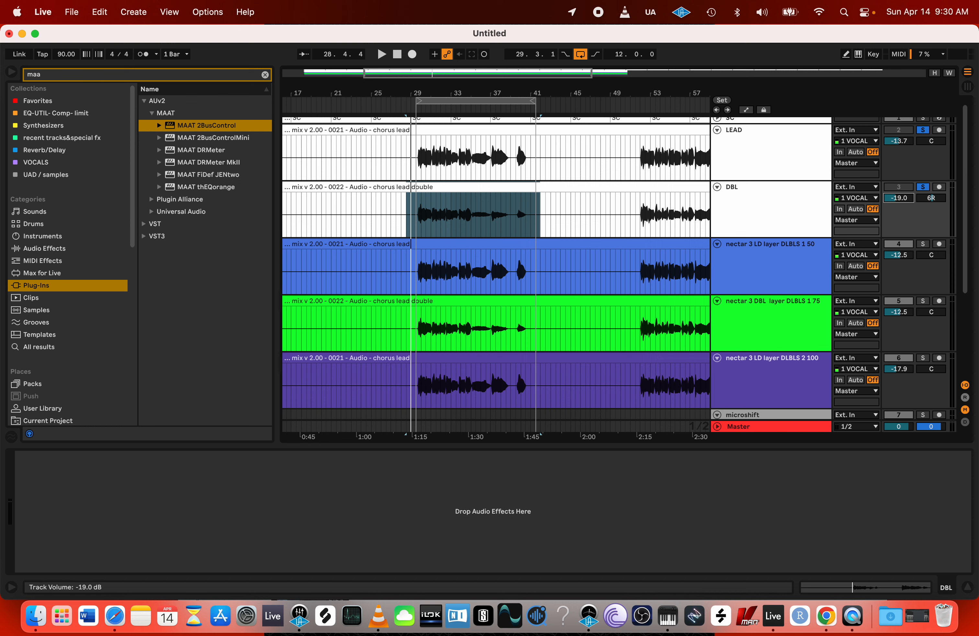
key("space")
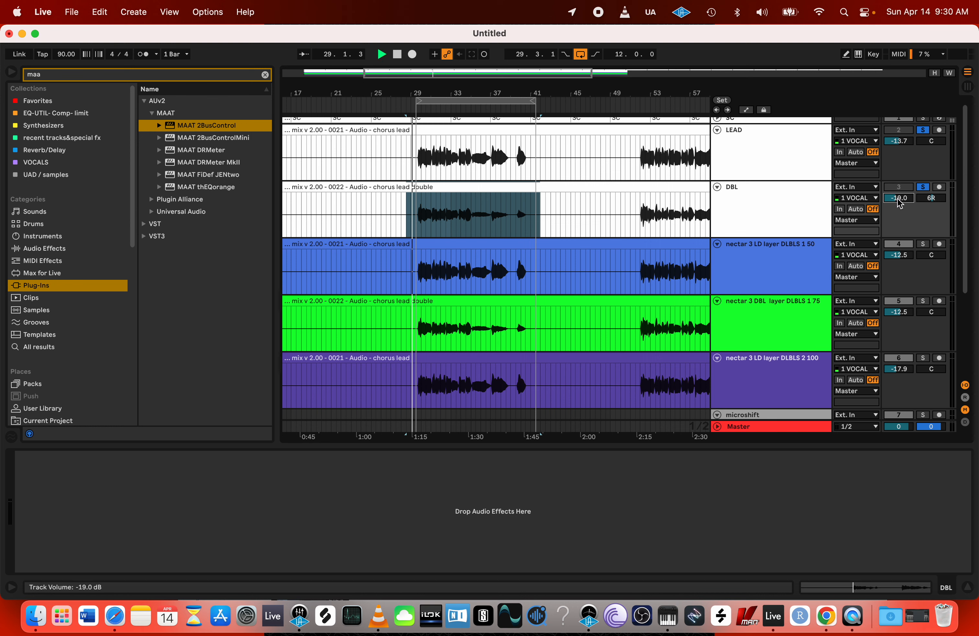
left_click_drag(900, 201, 900, 208)
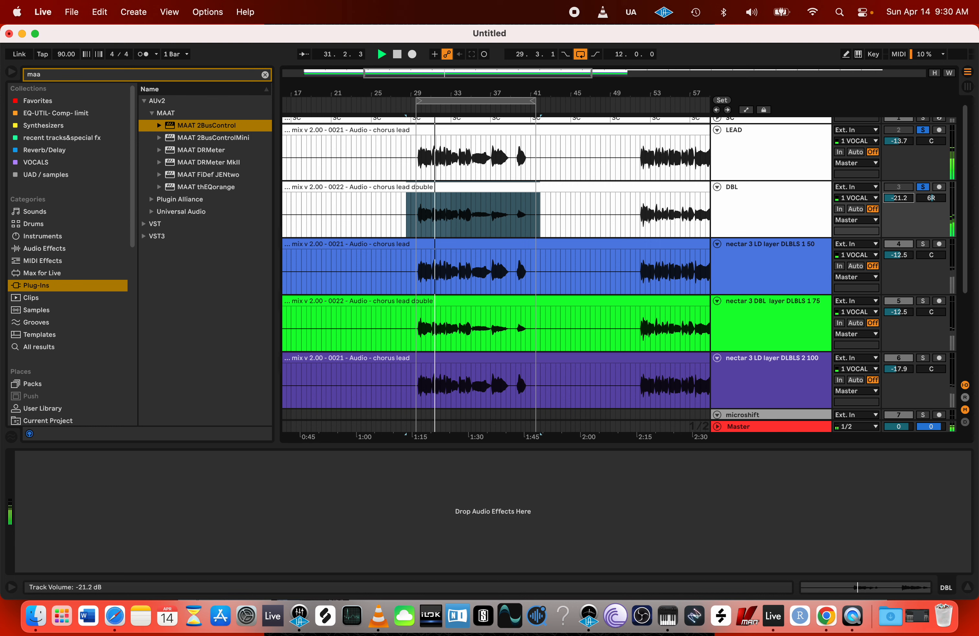
key("space")
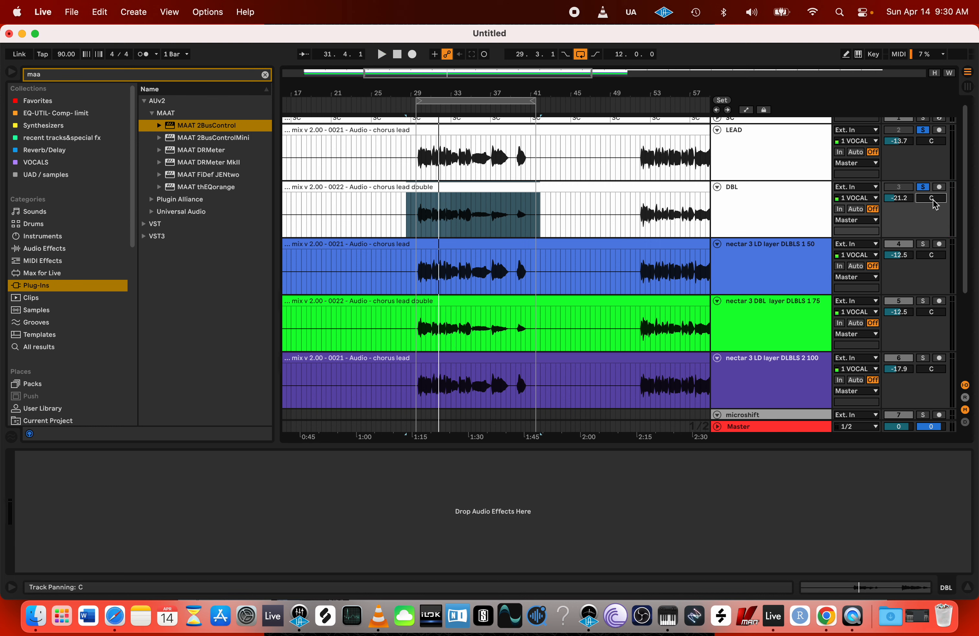
- Move the loop start to 30.1.1 for a length of 11.2.0 and pan the DBL track to 8R
key("space")
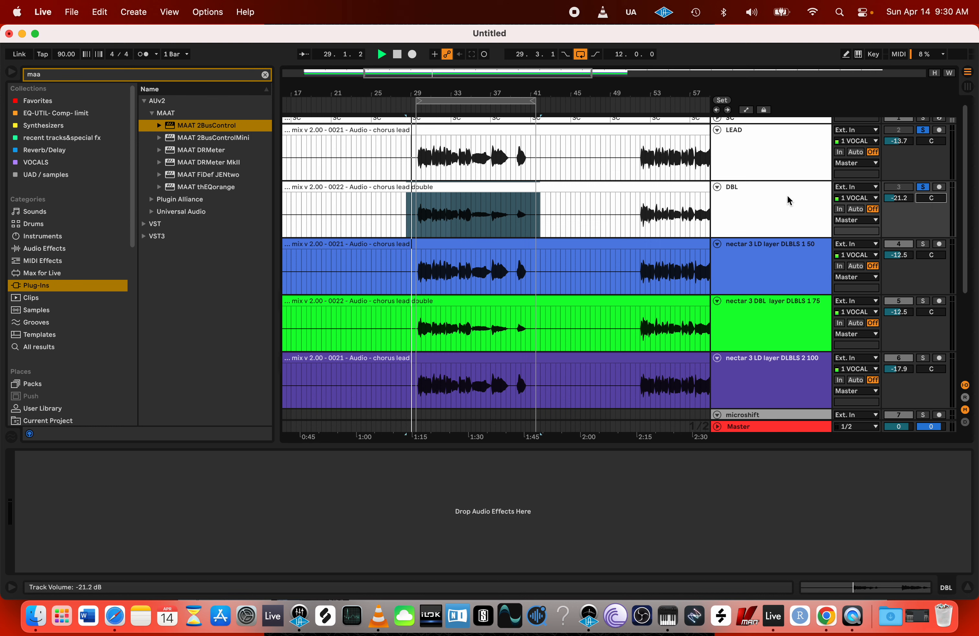
left_click(421, 215)
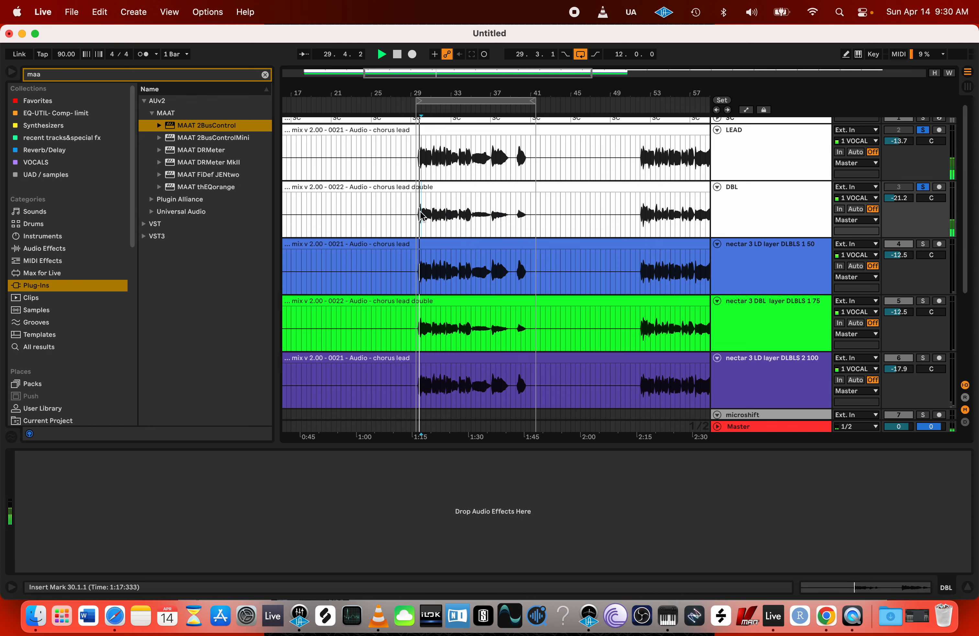
left_click_drag(419, 103, 421, 102)
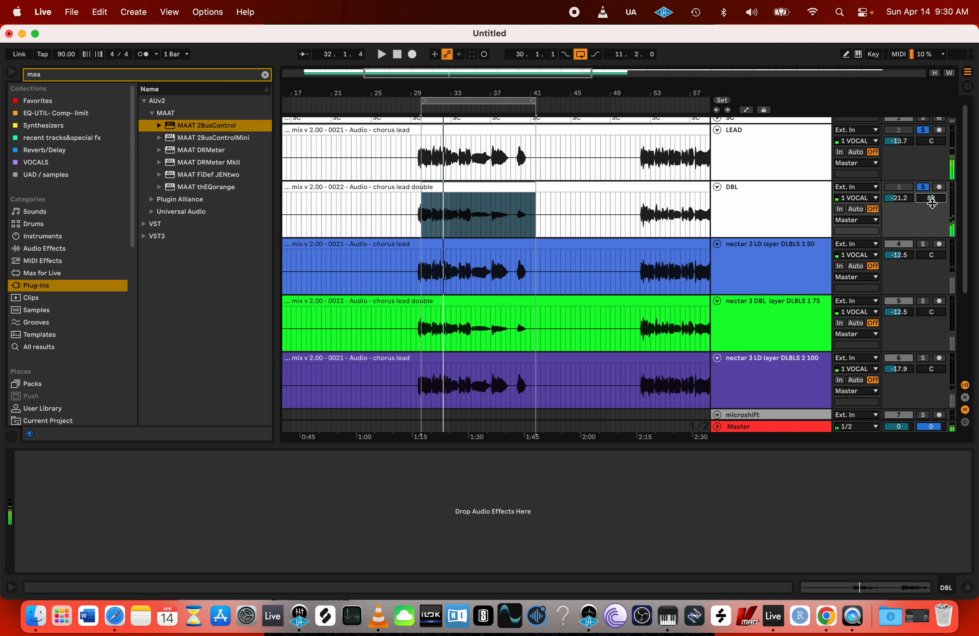
key("space")
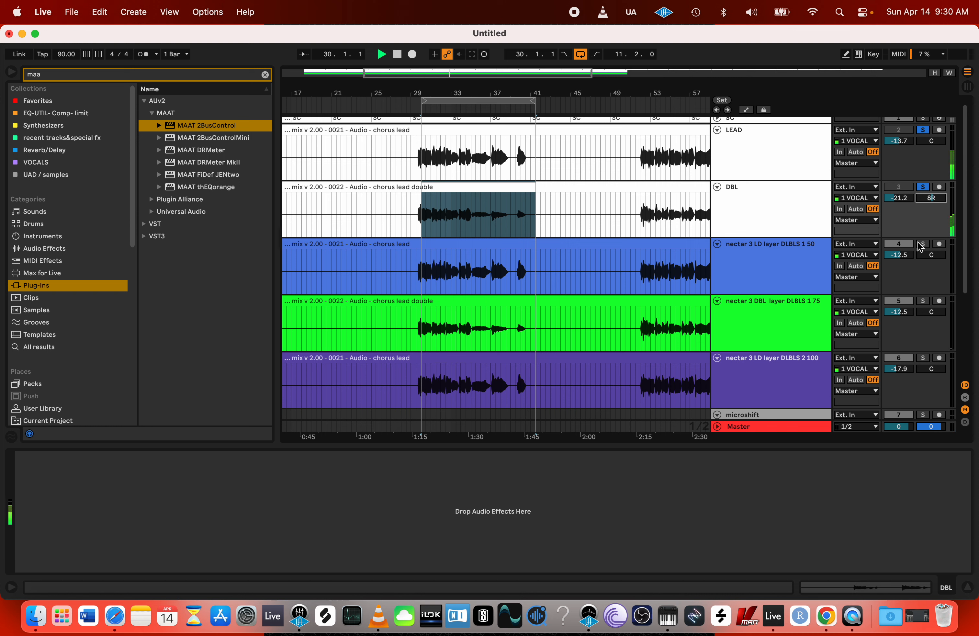
- Solo the blue, green and purple Nectar layer tracks together with LEAD and DBL during playback
left_click(922, 245)
left_click(923, 301)
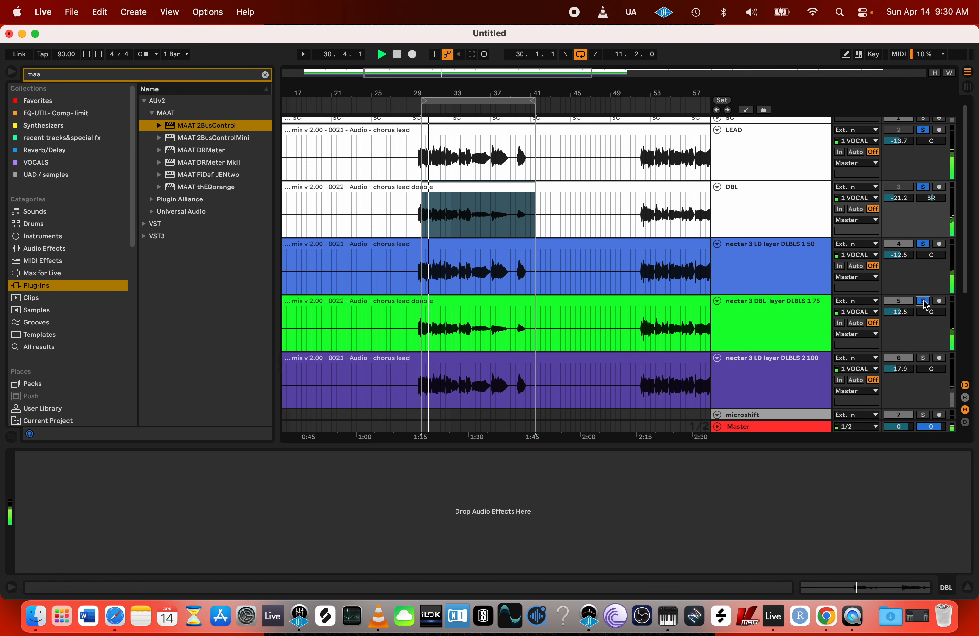
left_click(923, 358)
- Open 2BusControl on the Master track and compare the full vocal stack in mono and stereo, ending in stereo
scroll(799, 340, "down", 5)
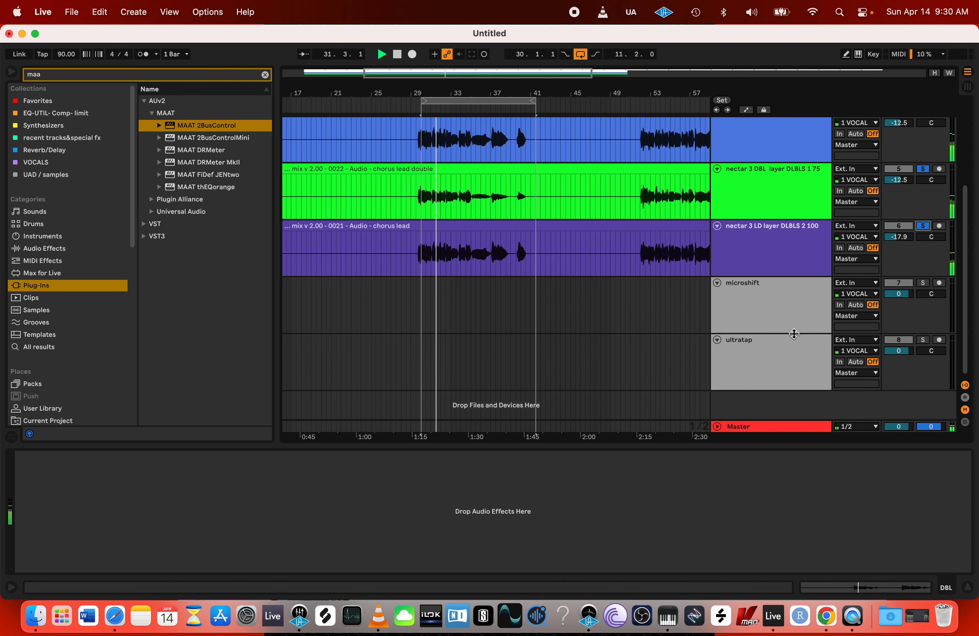
left_click(744, 421)
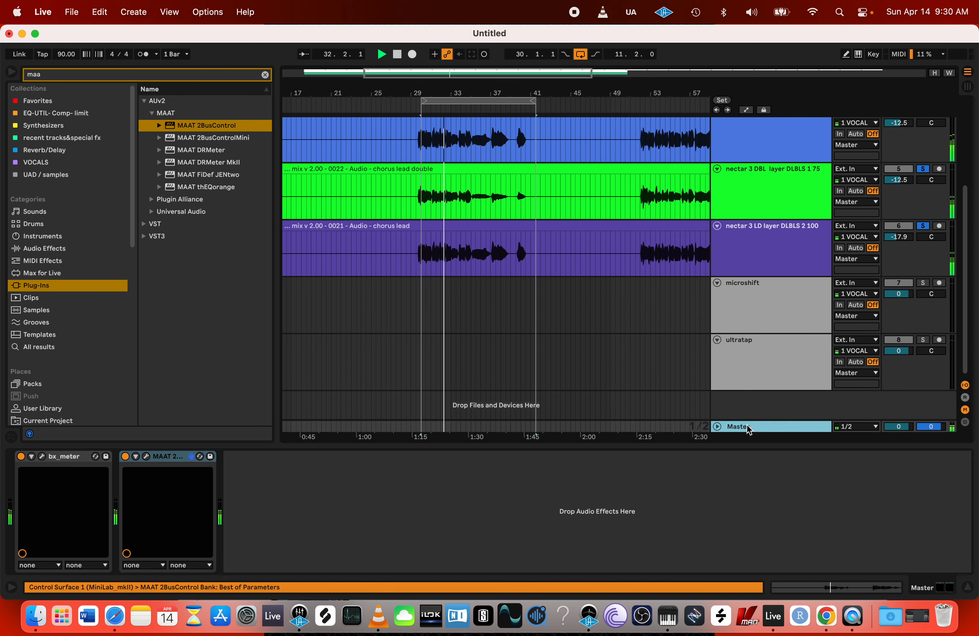
left_click(145, 456)
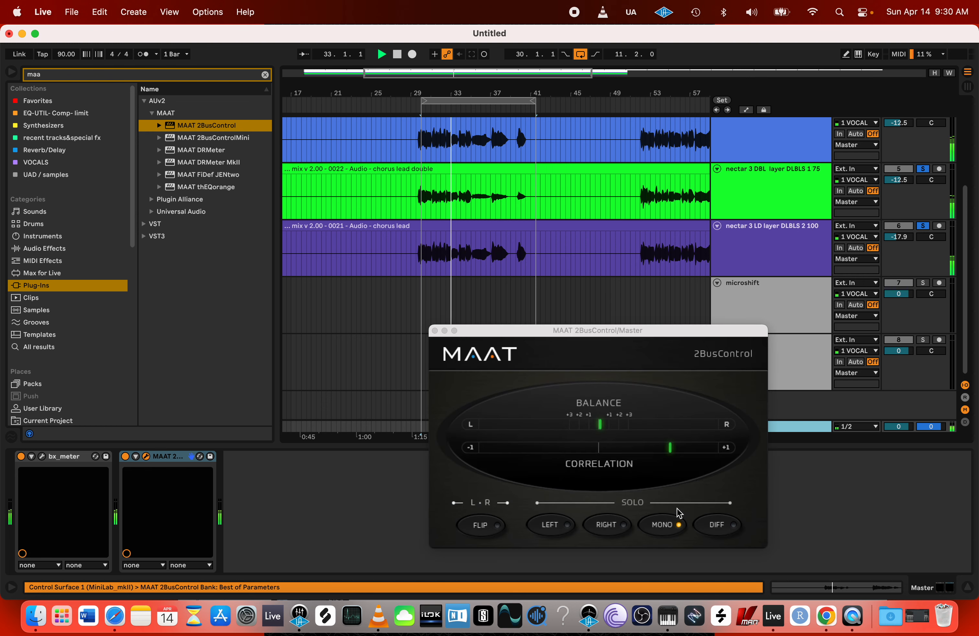
left_click(660, 528)
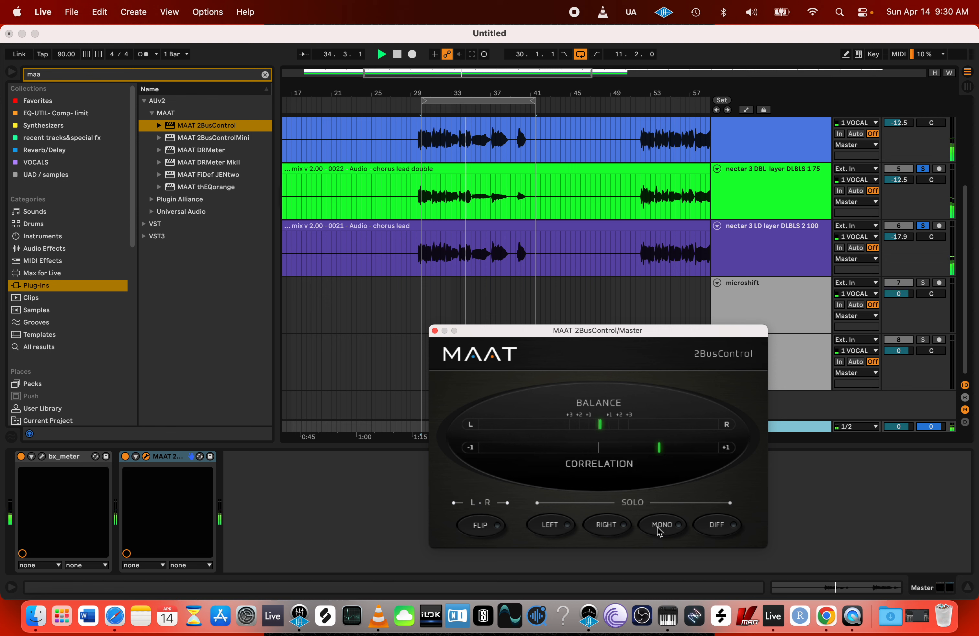
left_click(659, 529)
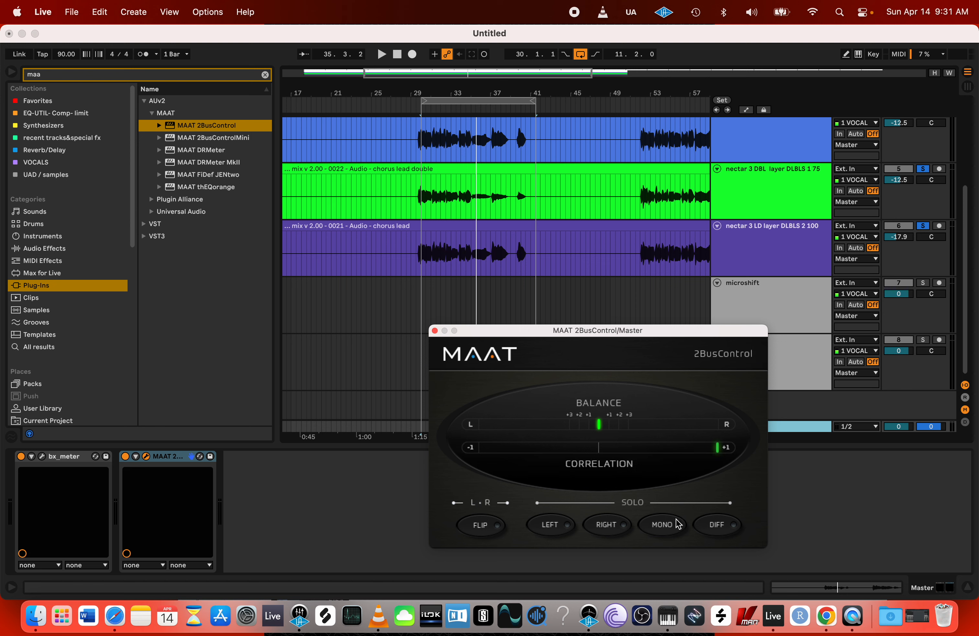
left_click(659, 529)
key("space")
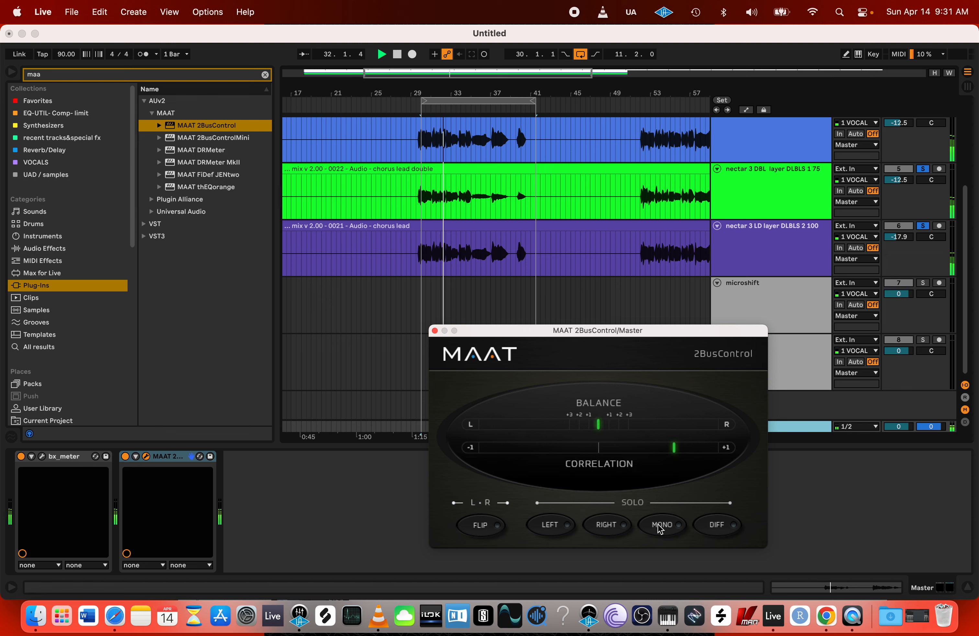
left_click(660, 525)
key("space")
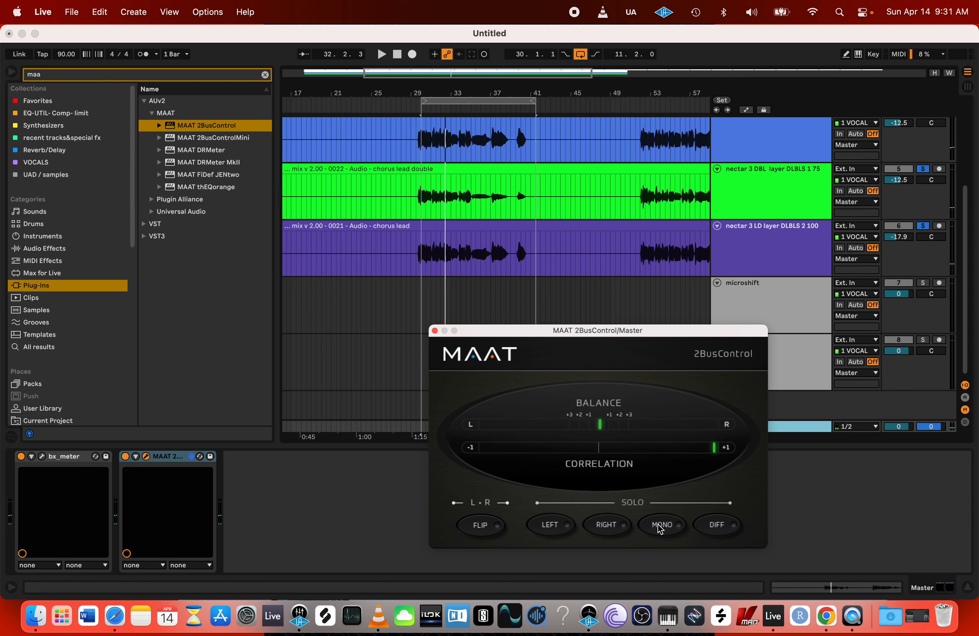
- Review the soloed vocal tracks and replay the stack while toggling 2BusControl's Mono solo, ending in mono
scroll(799, 271, "up", 5)
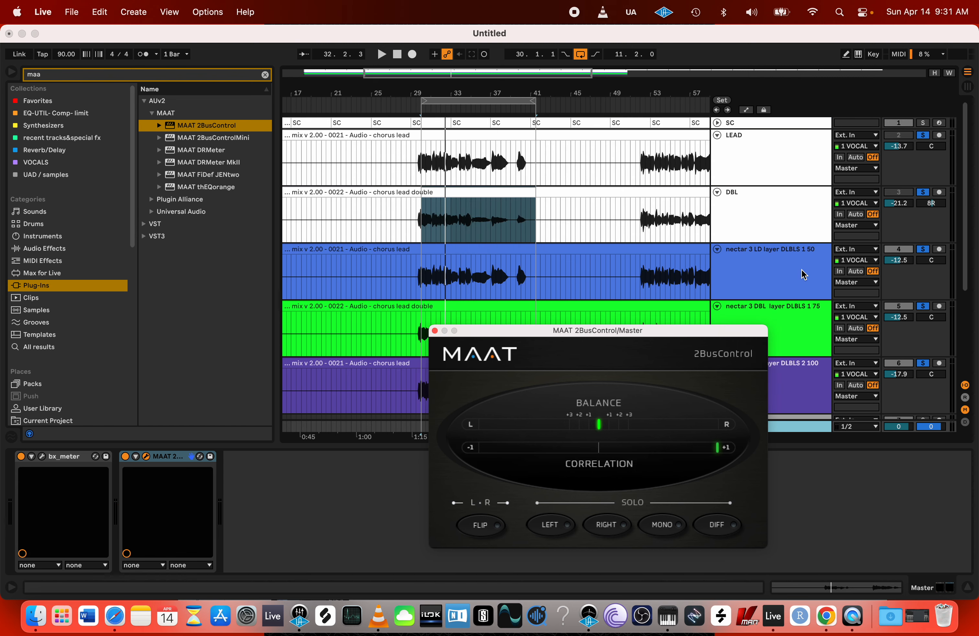
scroll(803, 274, "down", 4)
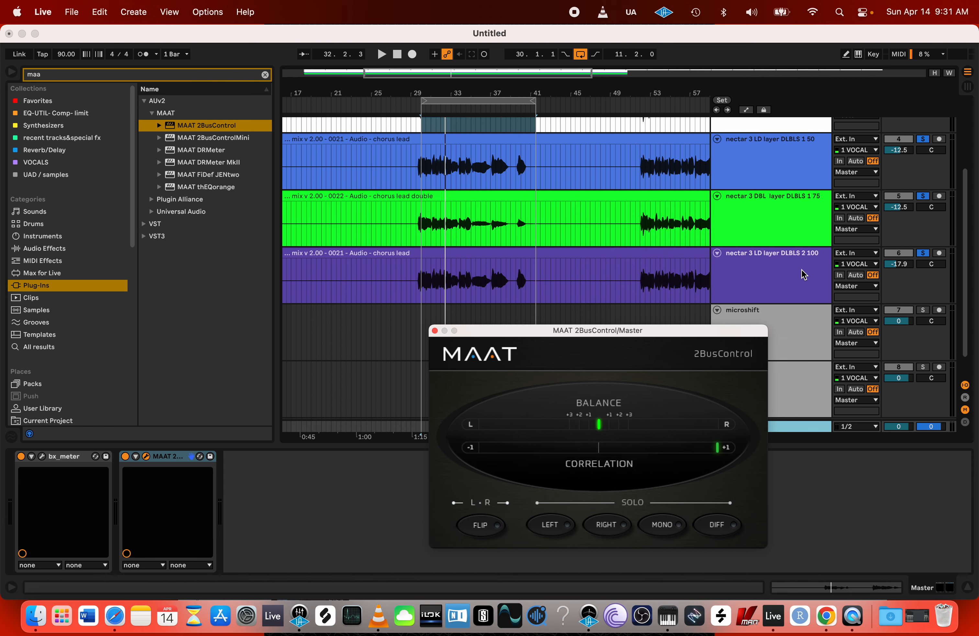
scroll(803, 273, "up", 4)
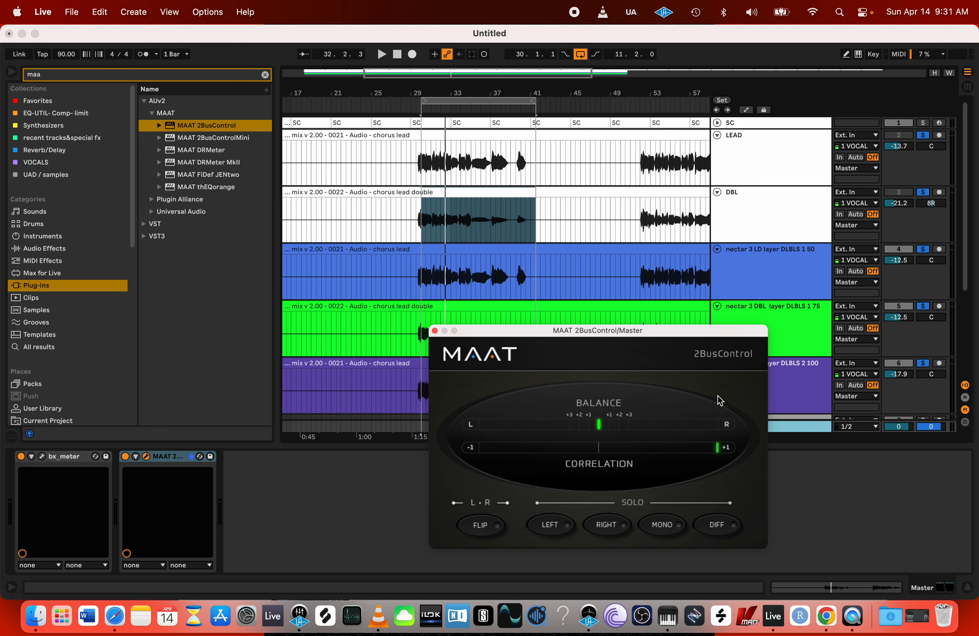
key("space")
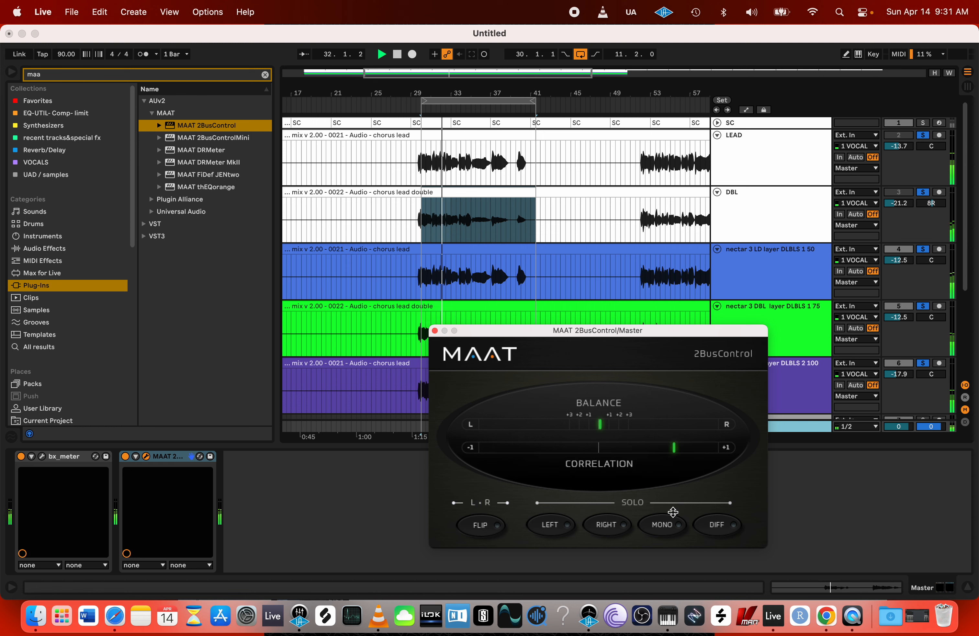
left_click(664, 524)
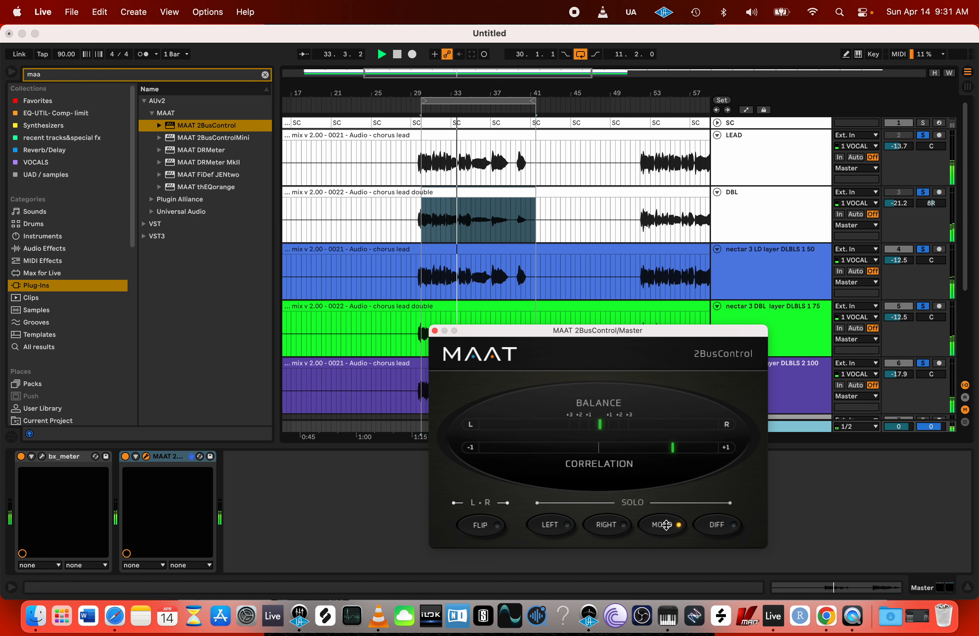
left_click(665, 525)
left_click(666, 524)
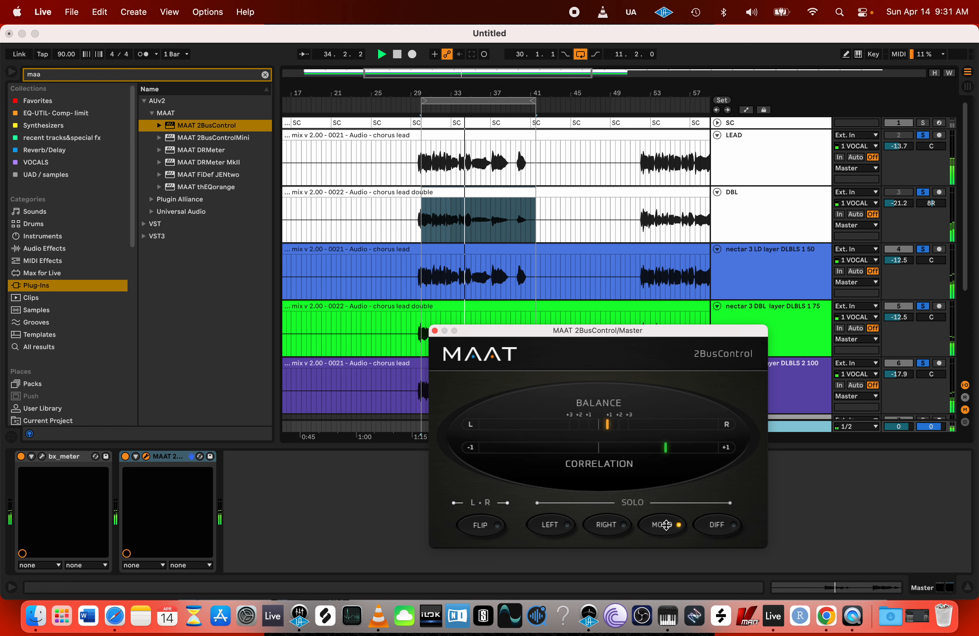
key("space")
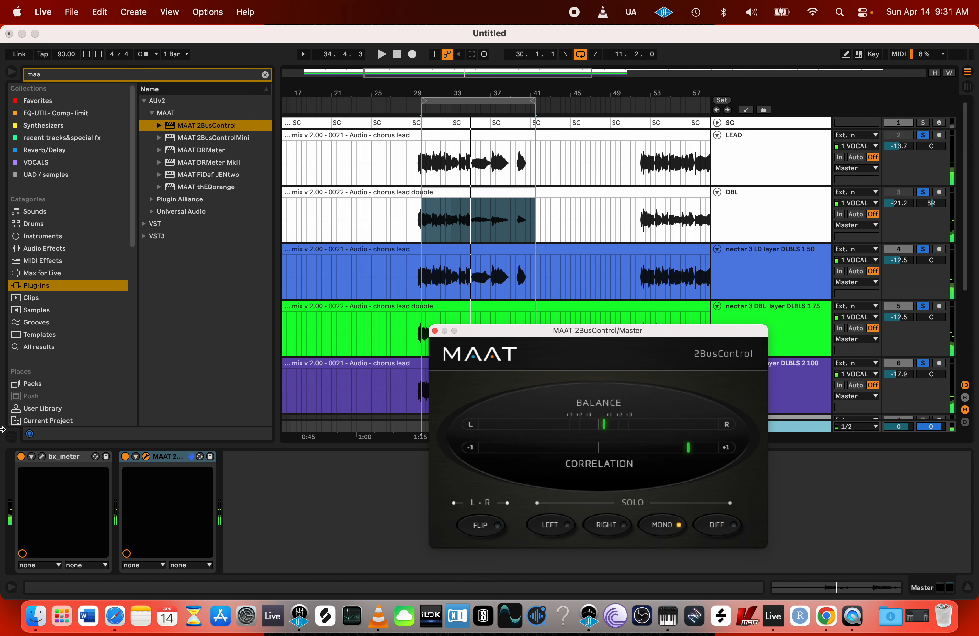
- Open bx_meter on the Master track beside 2BusControl and compare the soloed vocal stack in stereo and mono during playback
left_click(42, 456)
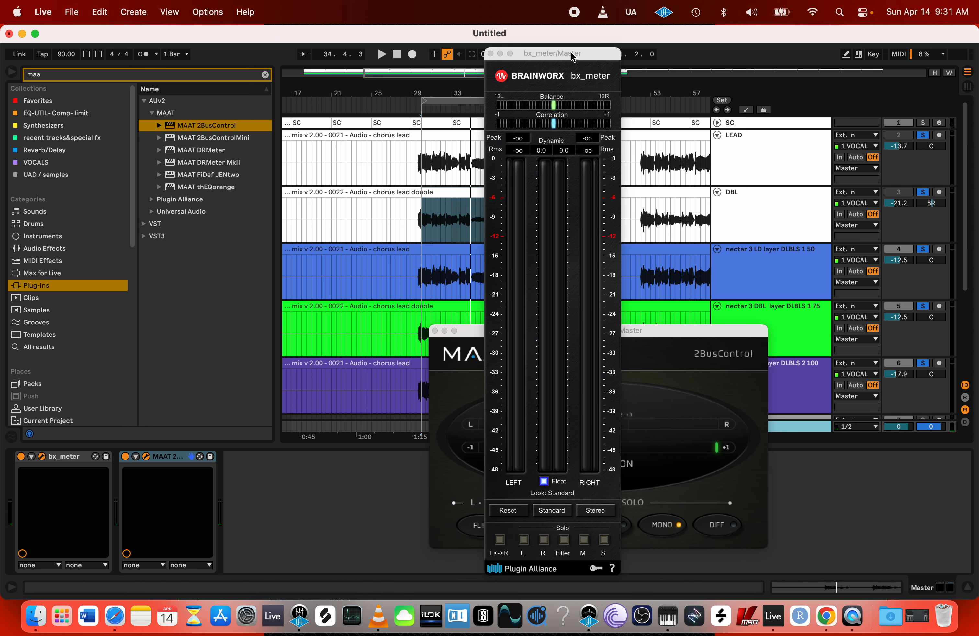
left_click_drag(573, 57, 339, 57)
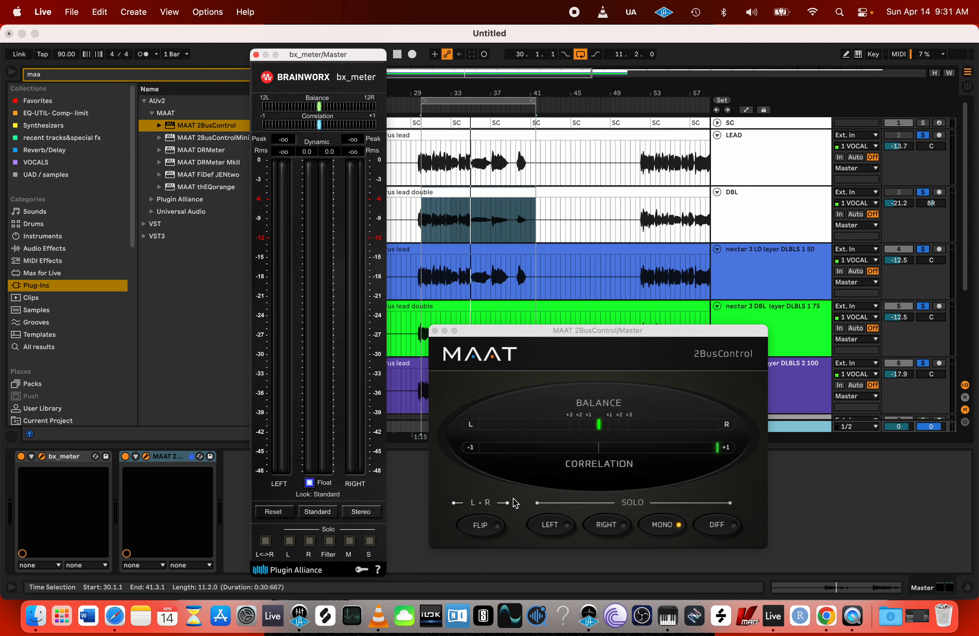
left_click(669, 530)
key("space")
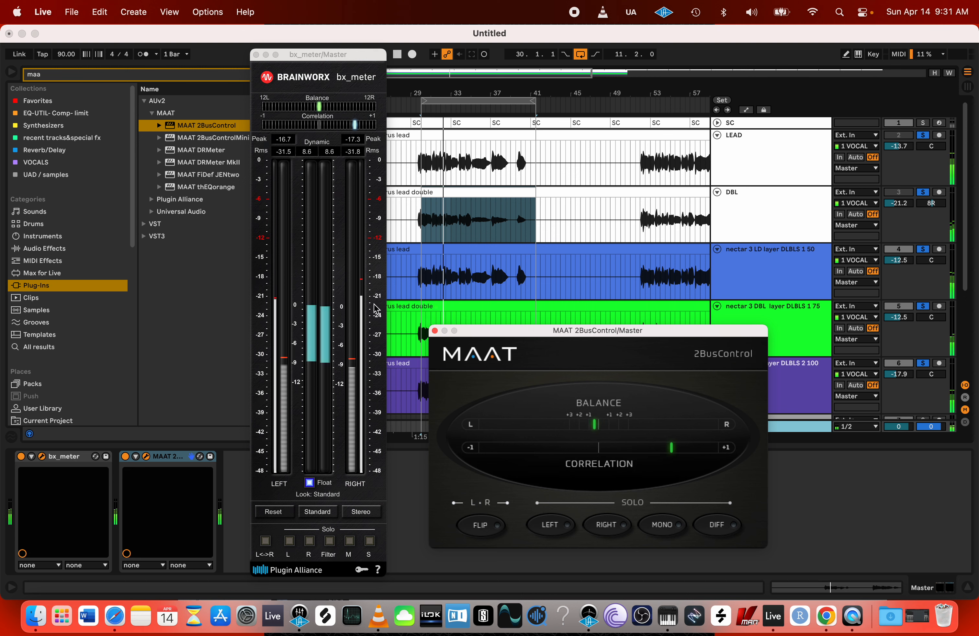
left_click(668, 532)
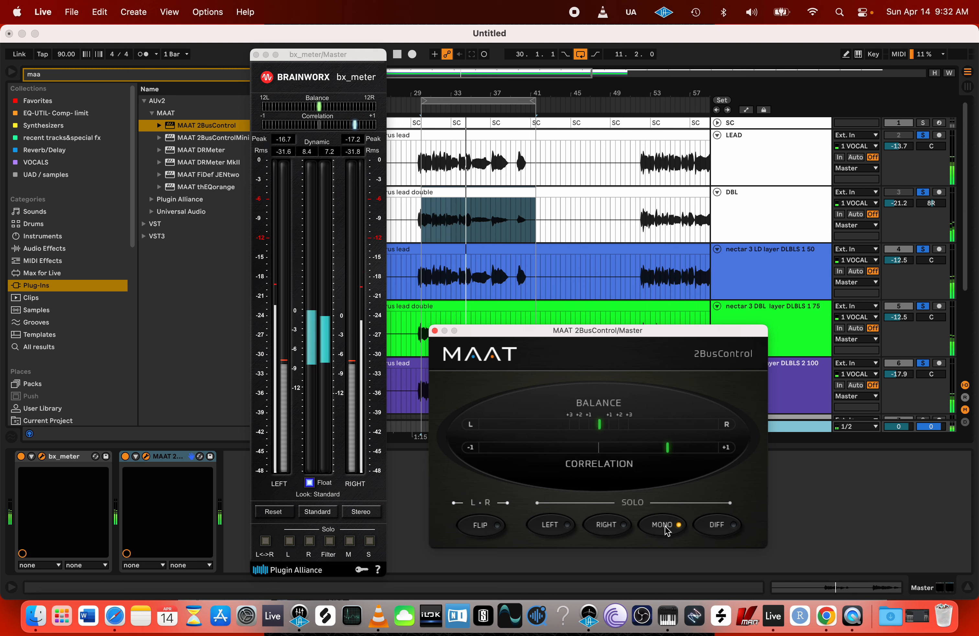
- Select a short phrase in the DBL clip and loop it from 32.3.1 for a length of 1.1.0
left_click(462, 235)
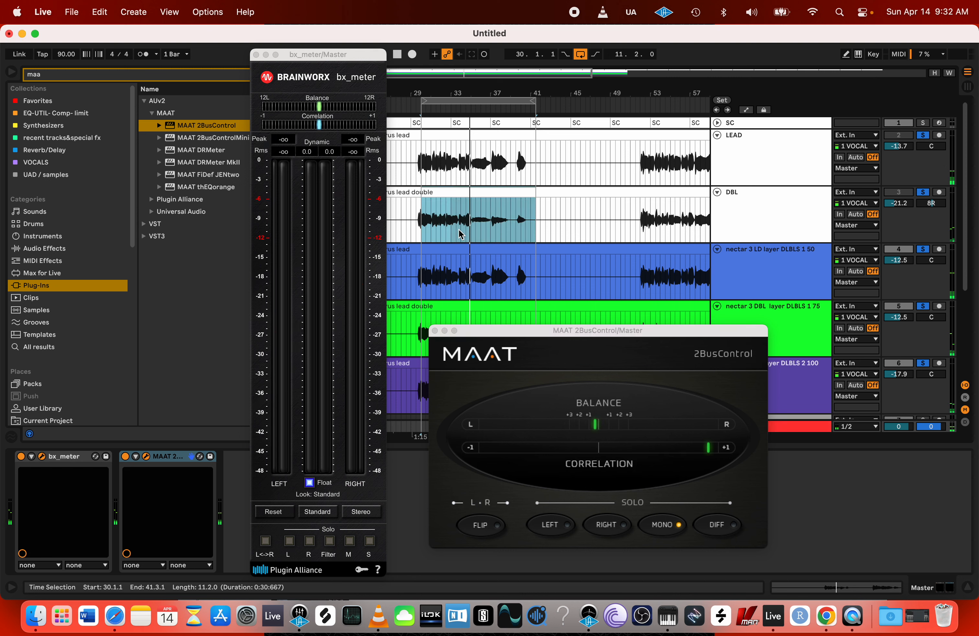
left_click(443, 234)
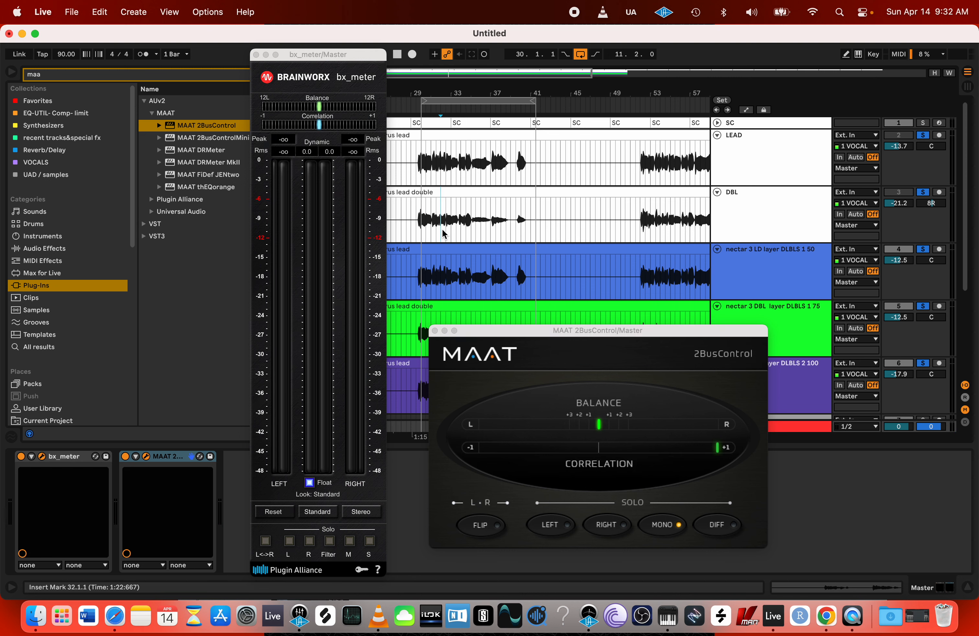
scroll(442, 234, "up", 4)
left_click_drag(449, 231, 475, 231)
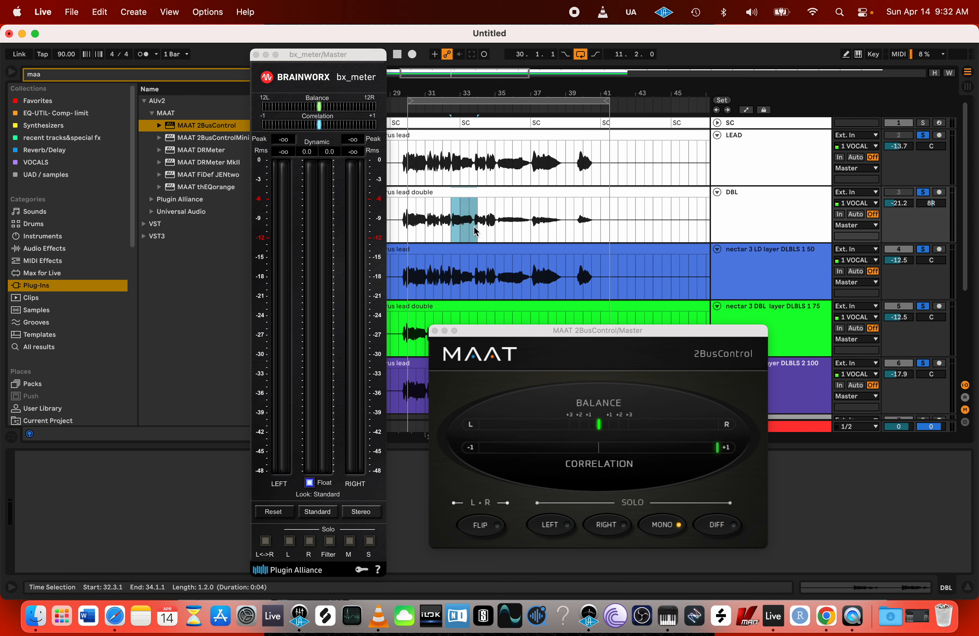
key("super+l")
scroll(472, 225, "up", 3)
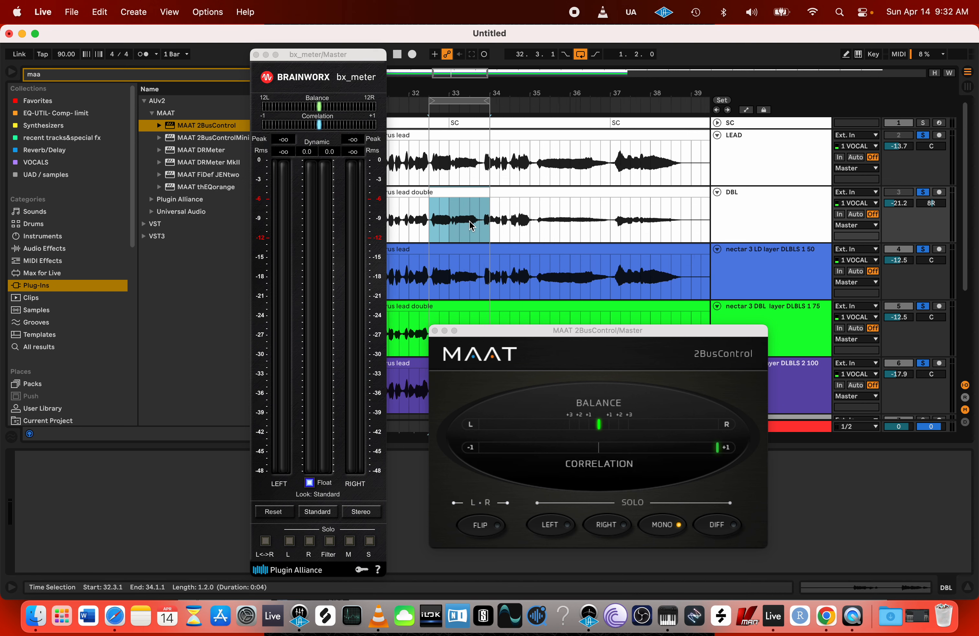
left_click_drag(417, 232, 483, 227)
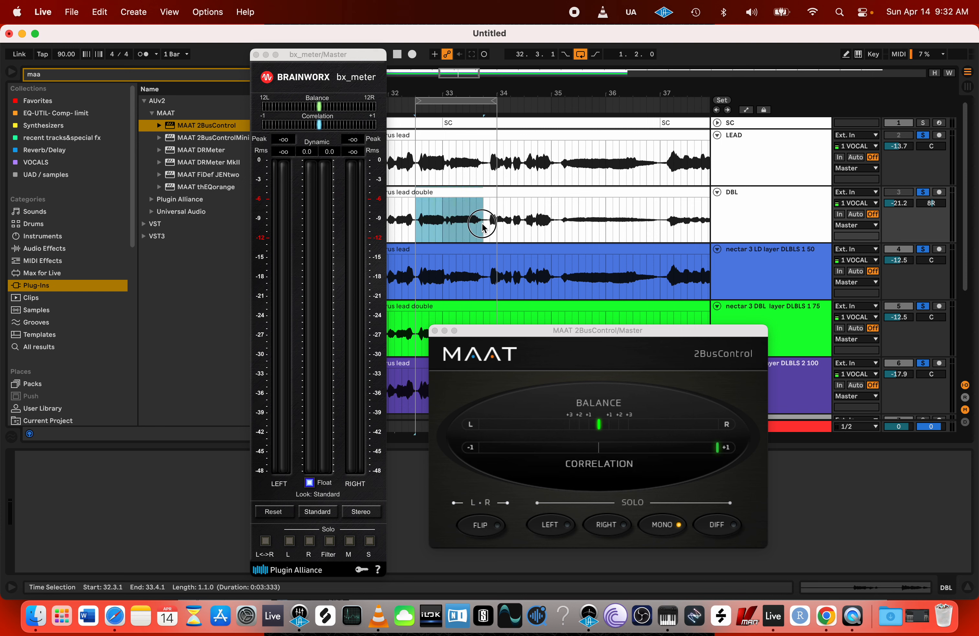
key("super+l")
- Play the looped phrase and compare its bx_meter levels in mono and stereo, ending in mono with playback stopped
key("space")
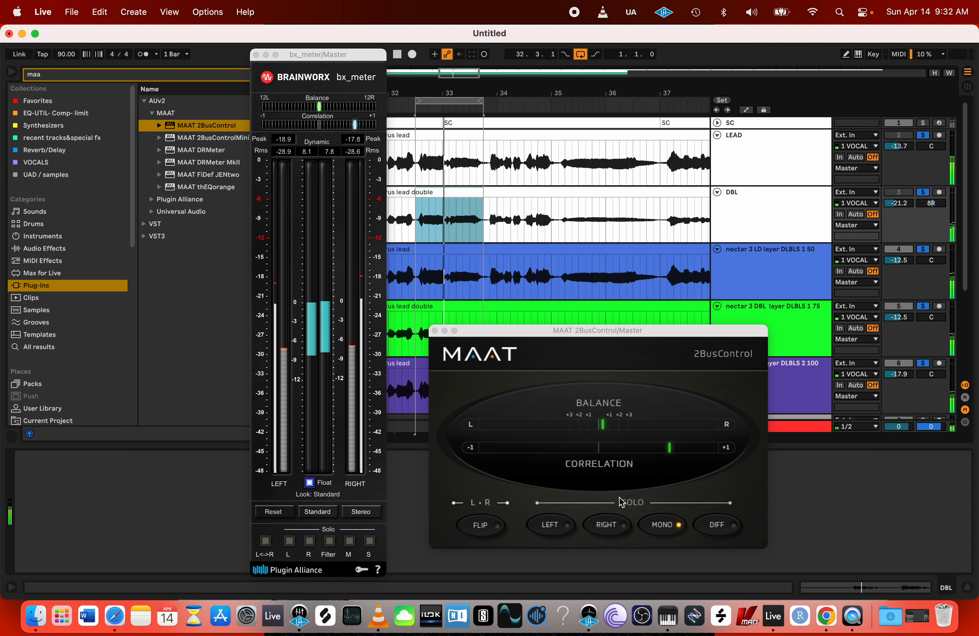
left_click(669, 533)
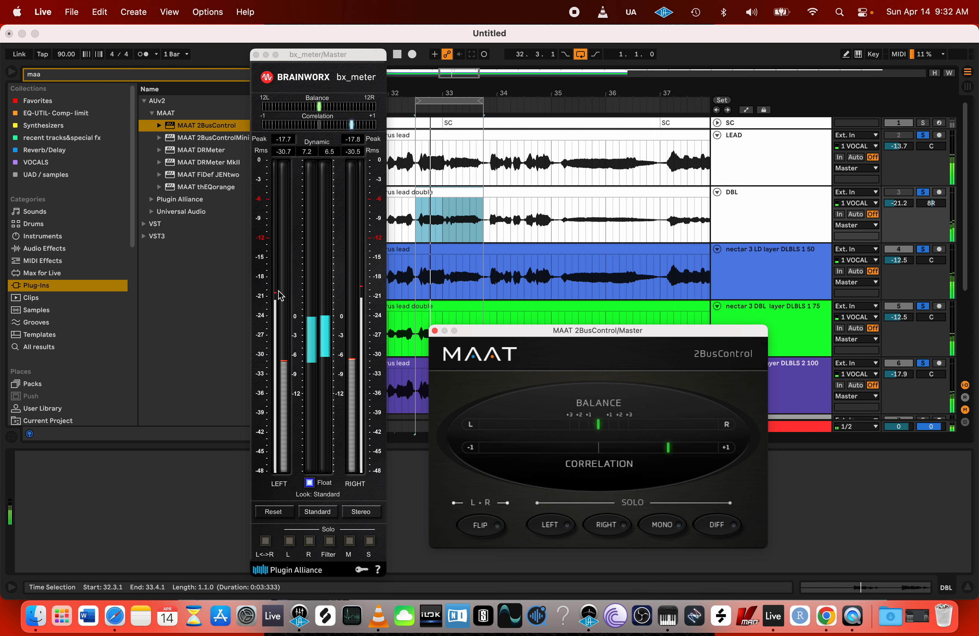
left_click(661, 525)
key("space")
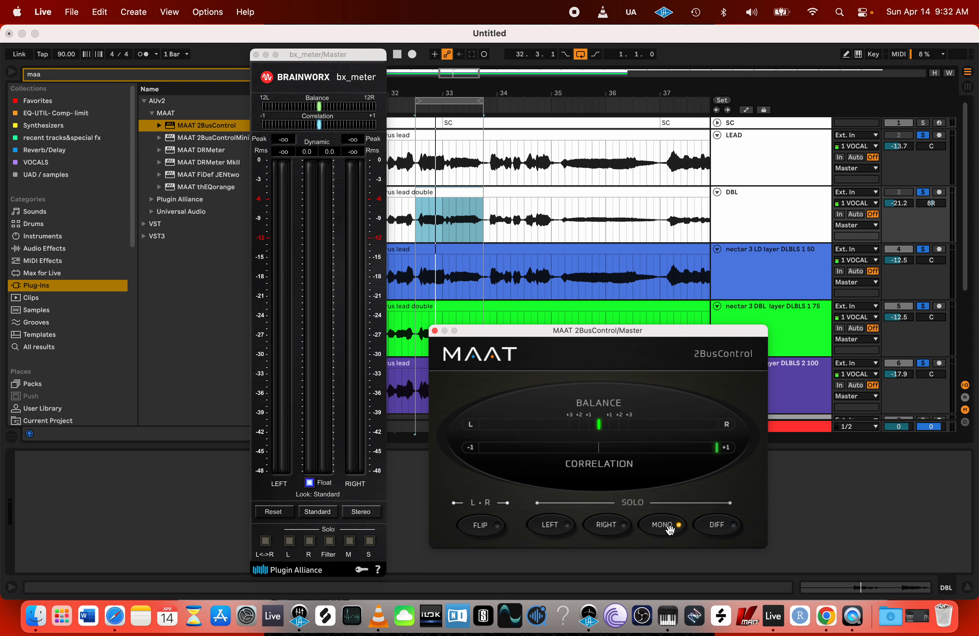
- Replay the loop while toggling 2BusControl's Mono solo and watching bx_meter, stop playback and leave the output in stereo
left_click(668, 529)
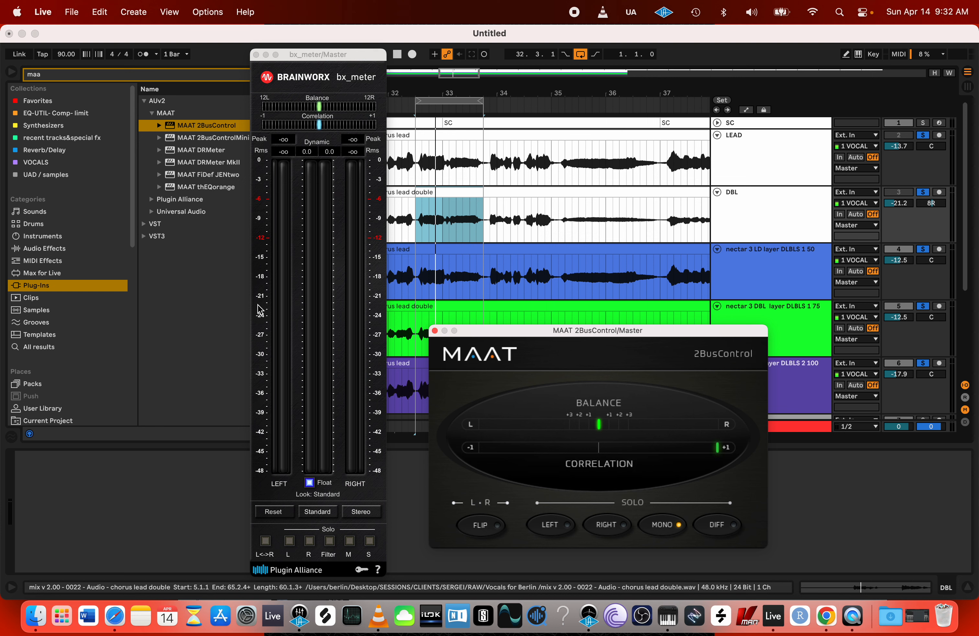
left_click(665, 525)
left_click(662, 525)
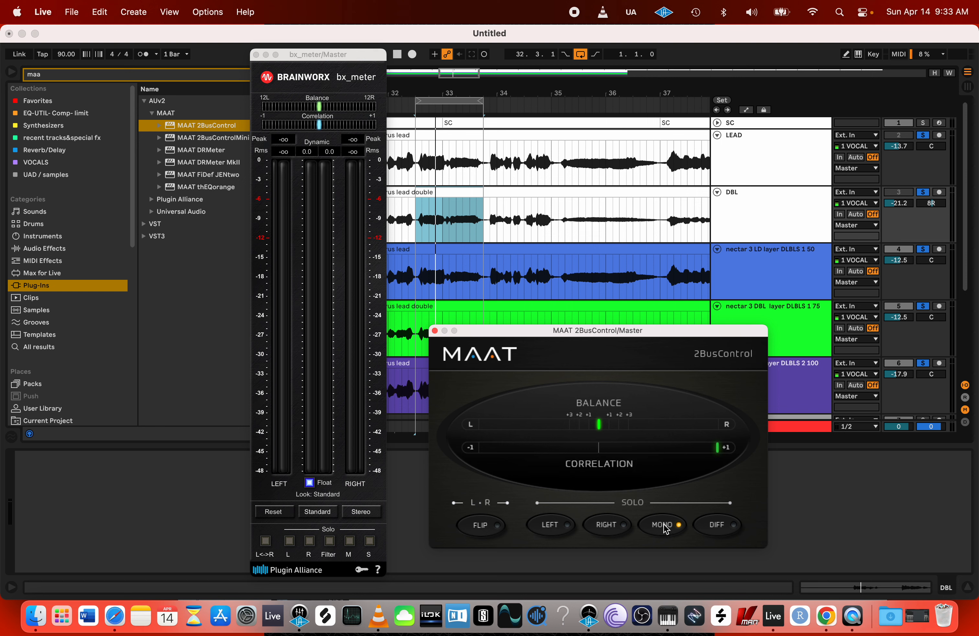
key("space")
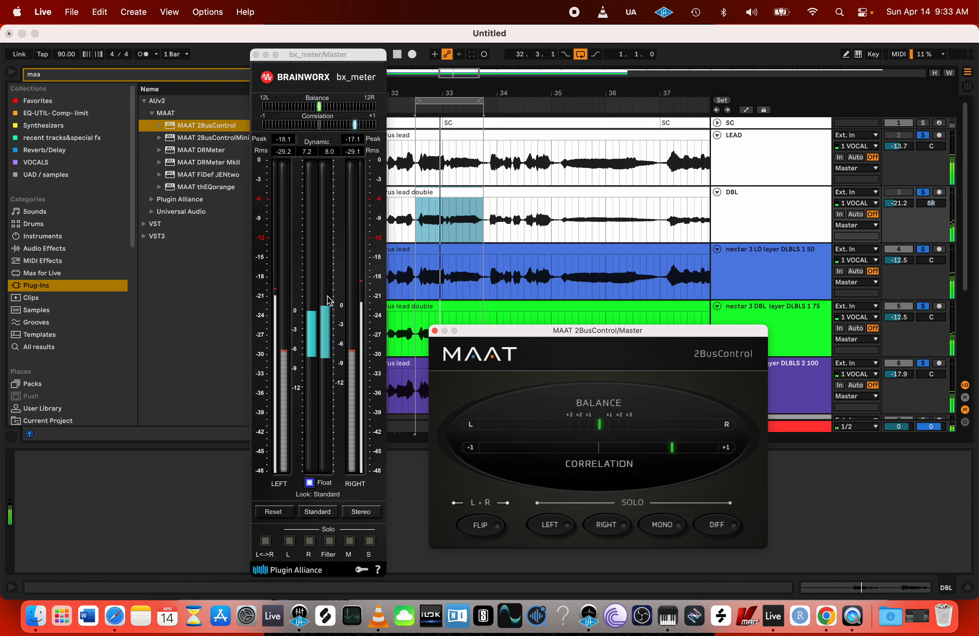
left_click(663, 525)
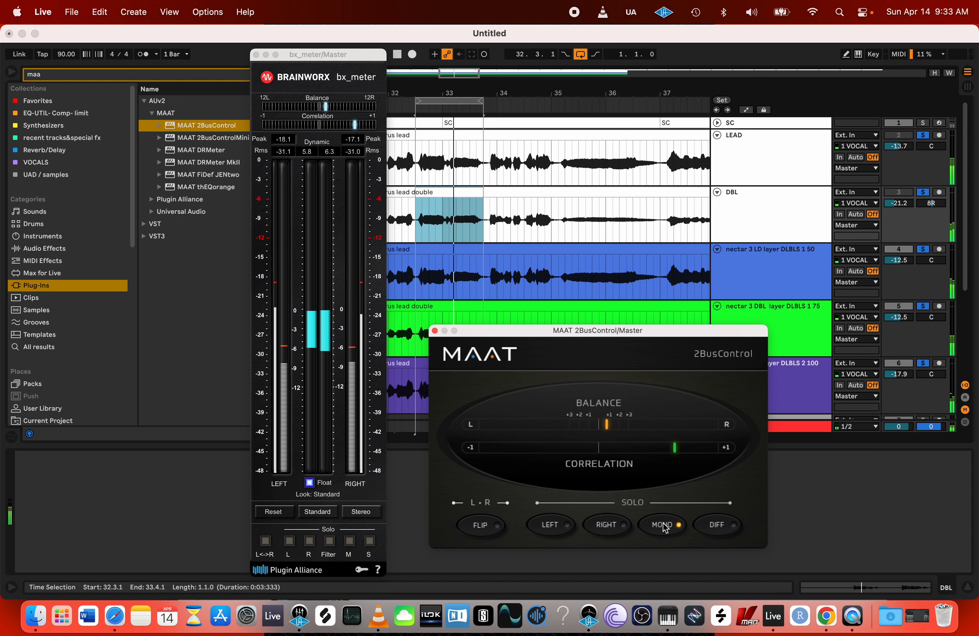
key("space")
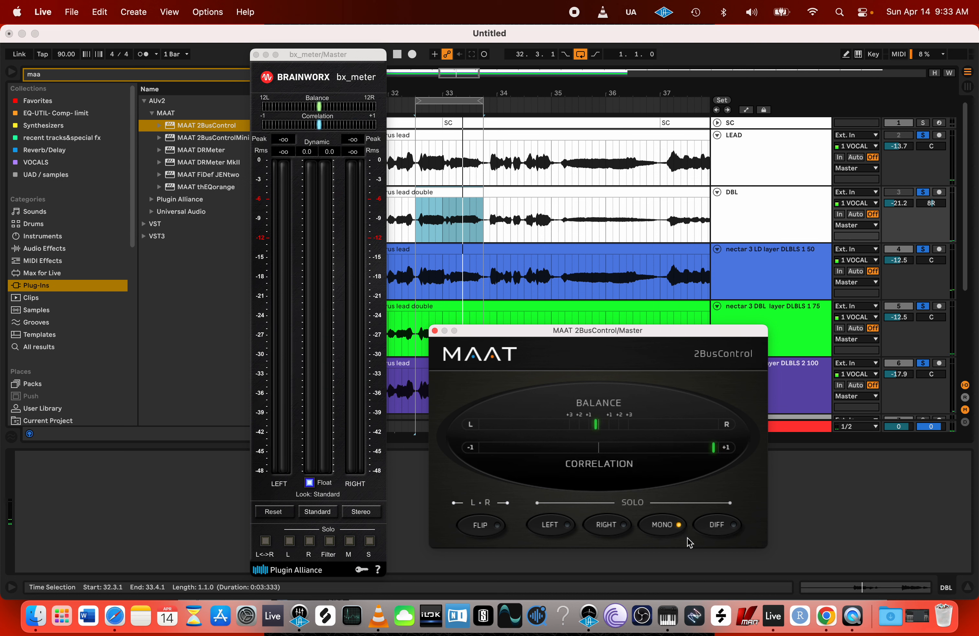
left_click(662, 528)
- Move the 2BusControl window lower over the purple track and try to raise the system volume
left_click_drag(473, 337, 506, 349)
scroll(495, 246, "down", 5)
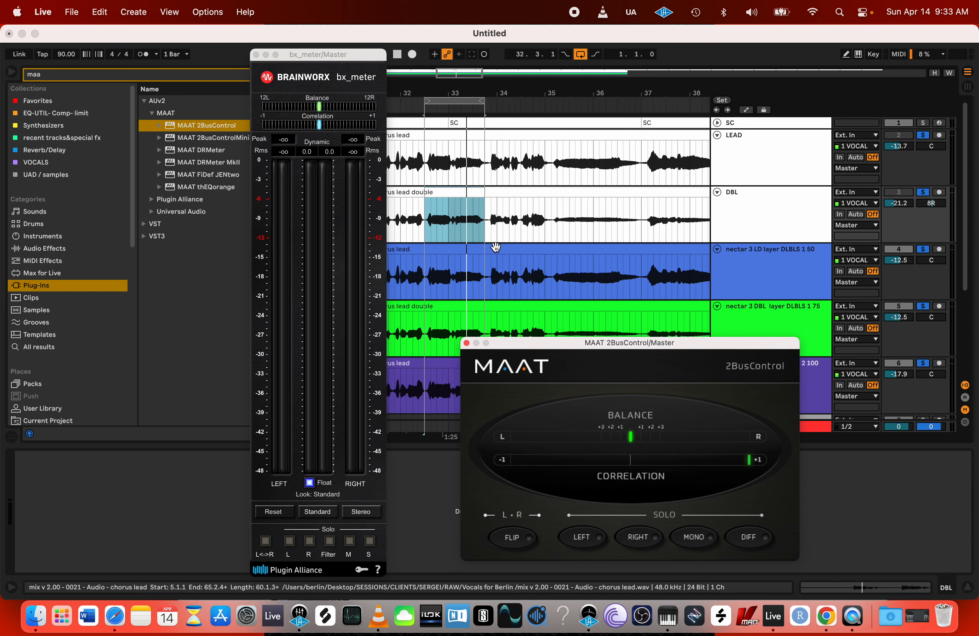
scroll(495, 247, "down", 5)
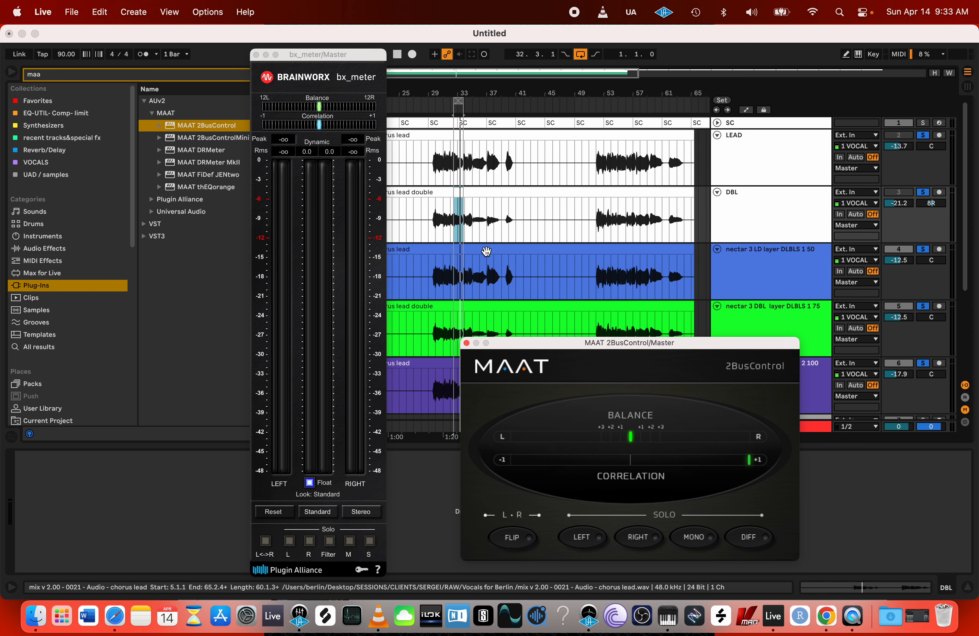
key("XF86AudioRaiseVolume")
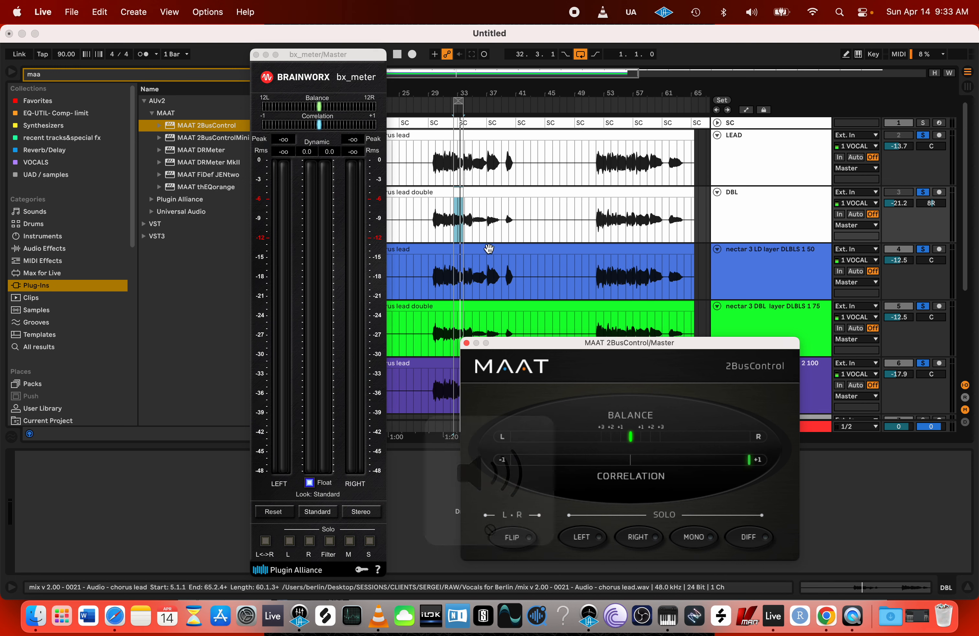
key("XF86AudioRaiseVolume")
key("XF86AudioRaiseVolume")
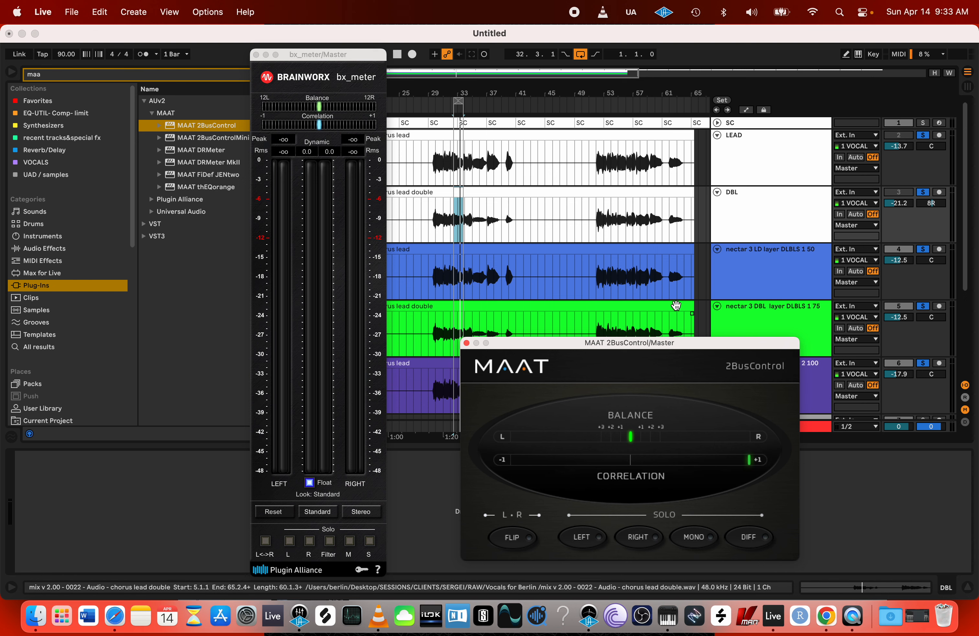
- Review the Nectar 3 layer tracks one after another, from the blue LD layer down to the microshift track
scroll(713, 282, "down", 5)
scroll(784, 321, "up", 5)
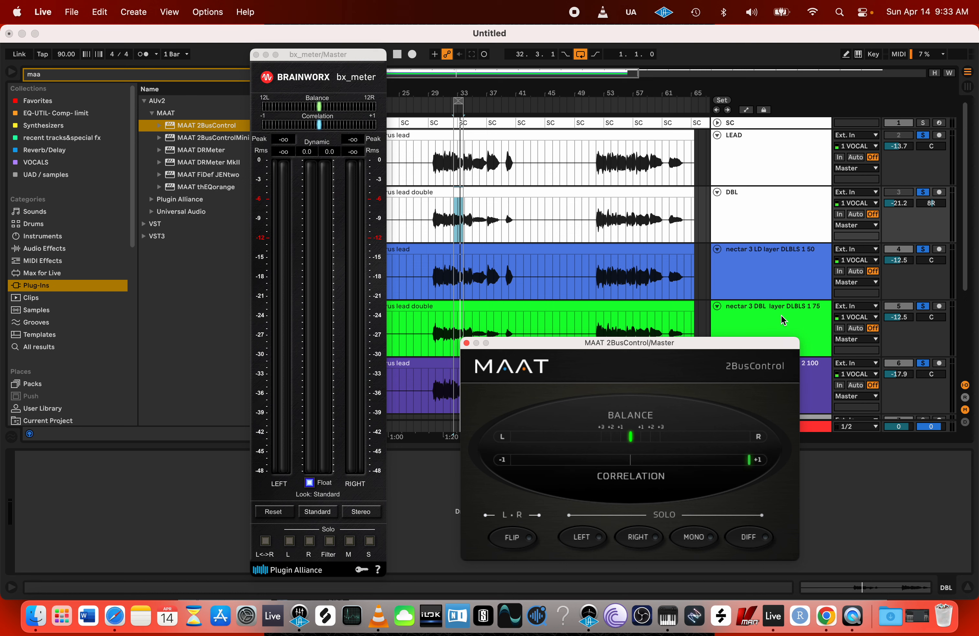
left_click(772, 267)
scroll(781, 309, "down", 2)
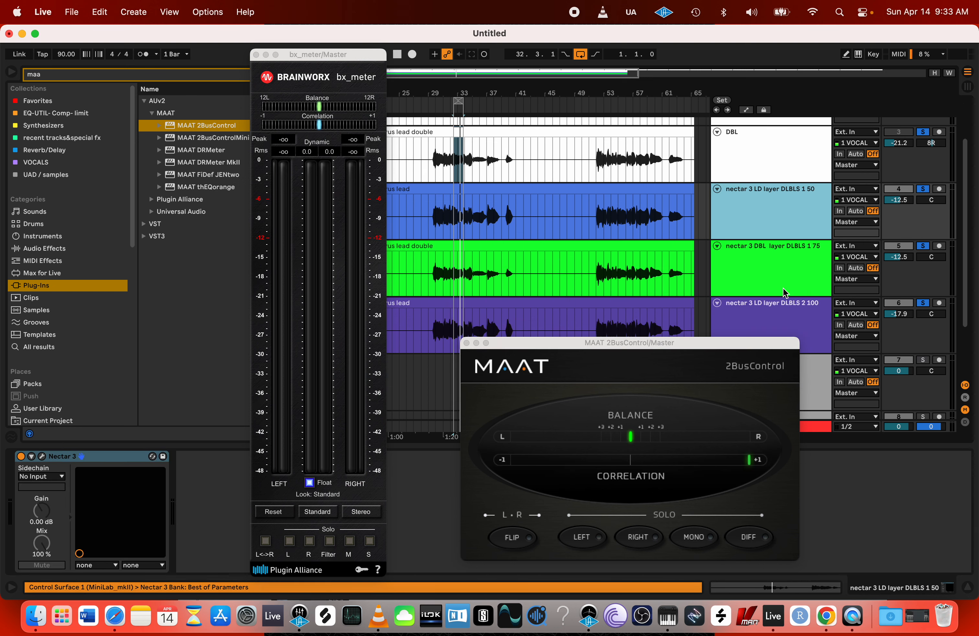
left_click(781, 275)
scroll(780, 276, "down", 2)
left_click(780, 276)
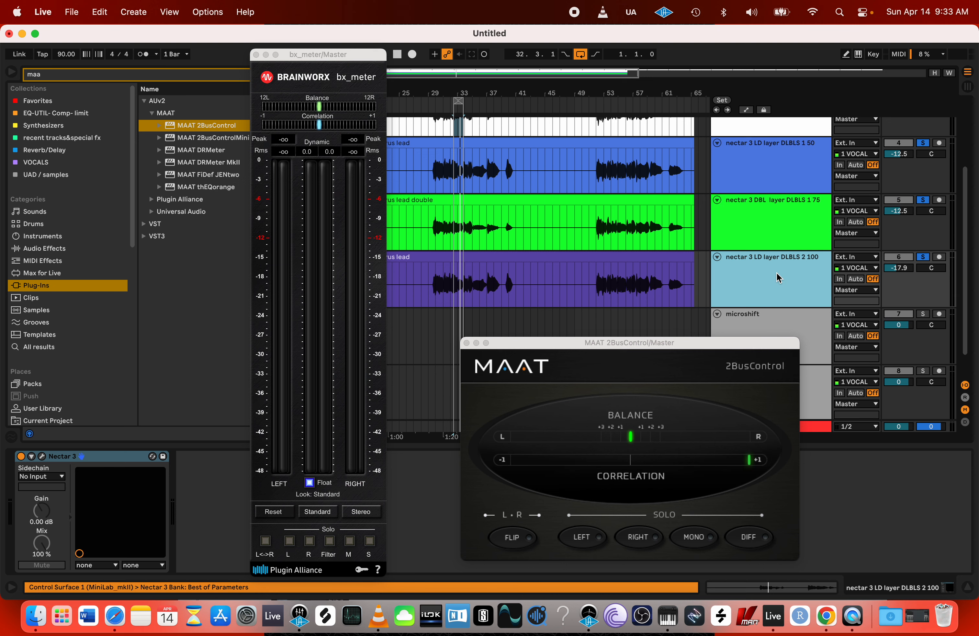
scroll(780, 276, "down", 1)
left_click(769, 318)
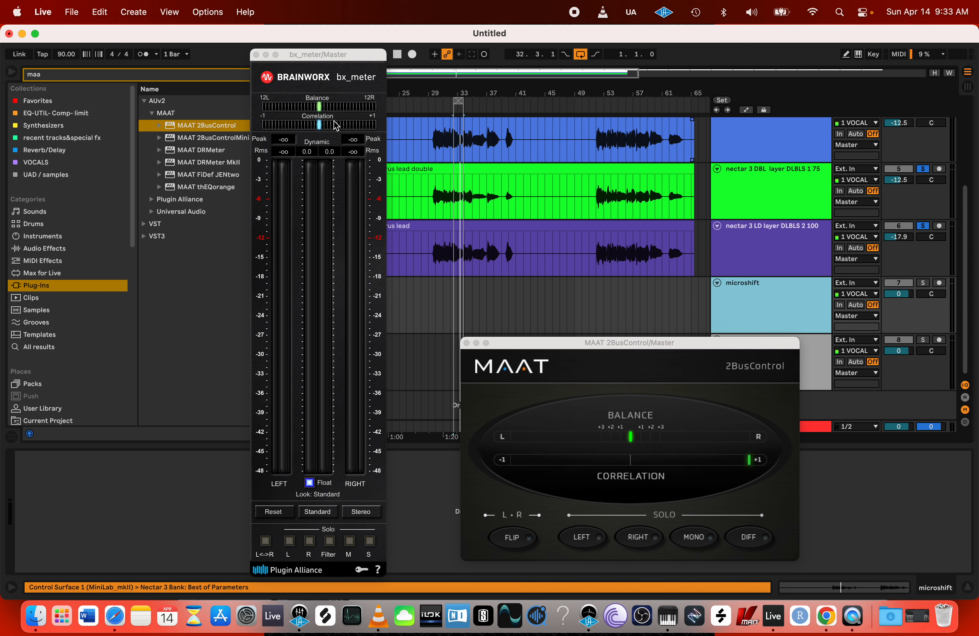
- Move the bx_meter window off the arrangement clips and bring the LEAD and DBL tracks back into view
left_click_drag(326, 58, 170, 66)
scroll(775, 211, "up", 3)
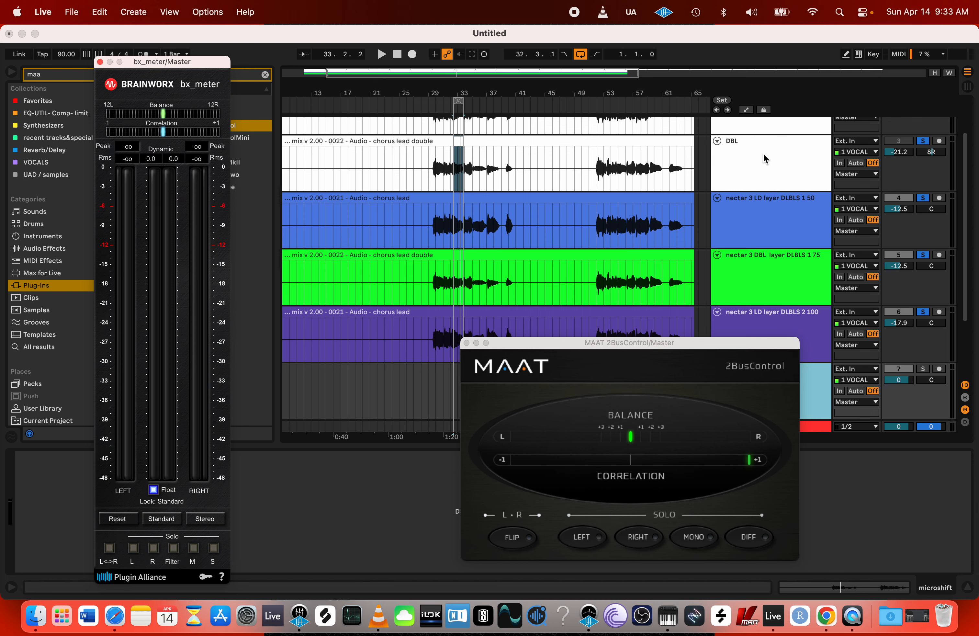
scroll(764, 156, "up", 2)
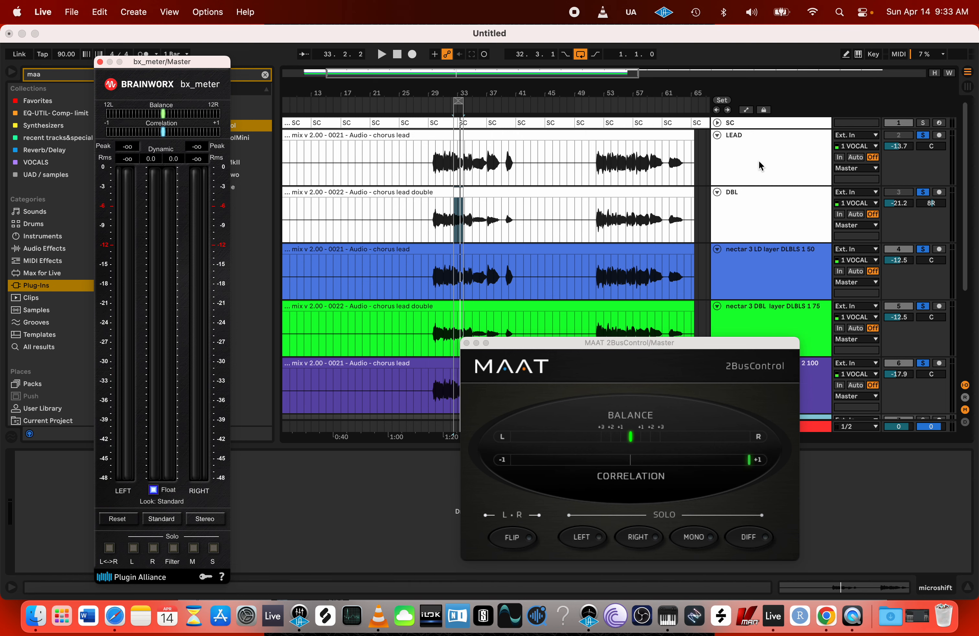
- Examine the DBL clip, the three Nectar 3 layer tracks and the microshift track, finishing with the DBL clip selected
left_click(472, 193)
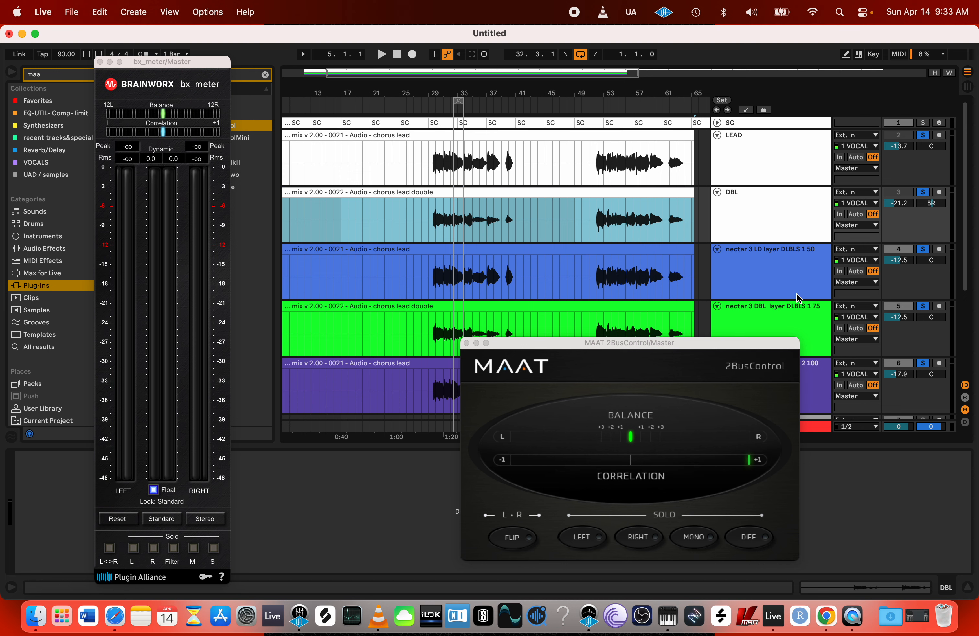
scroll(785, 269, "down", 4)
scroll(759, 215, "up", 2)
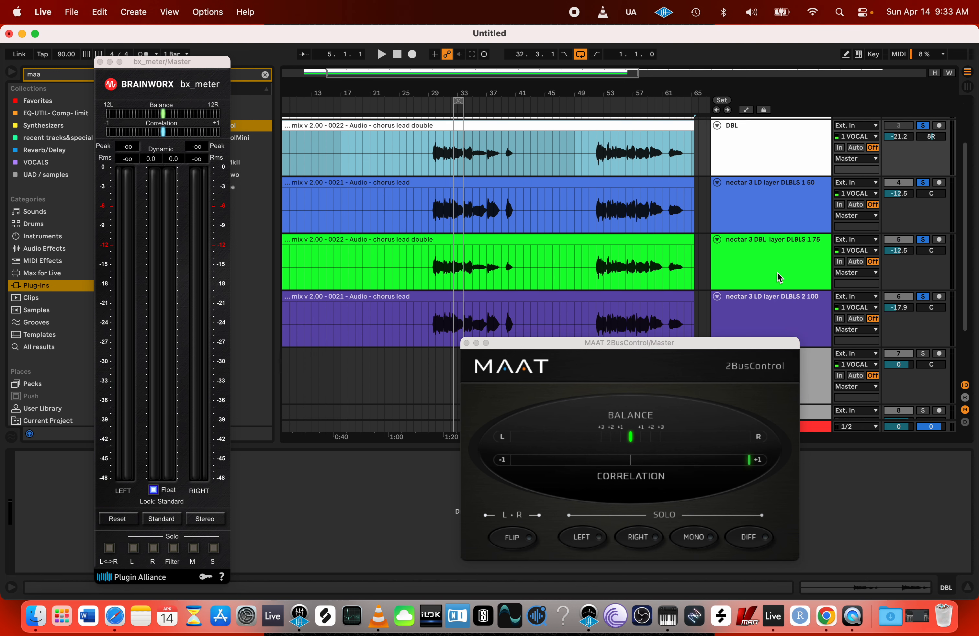
left_click(765, 210)
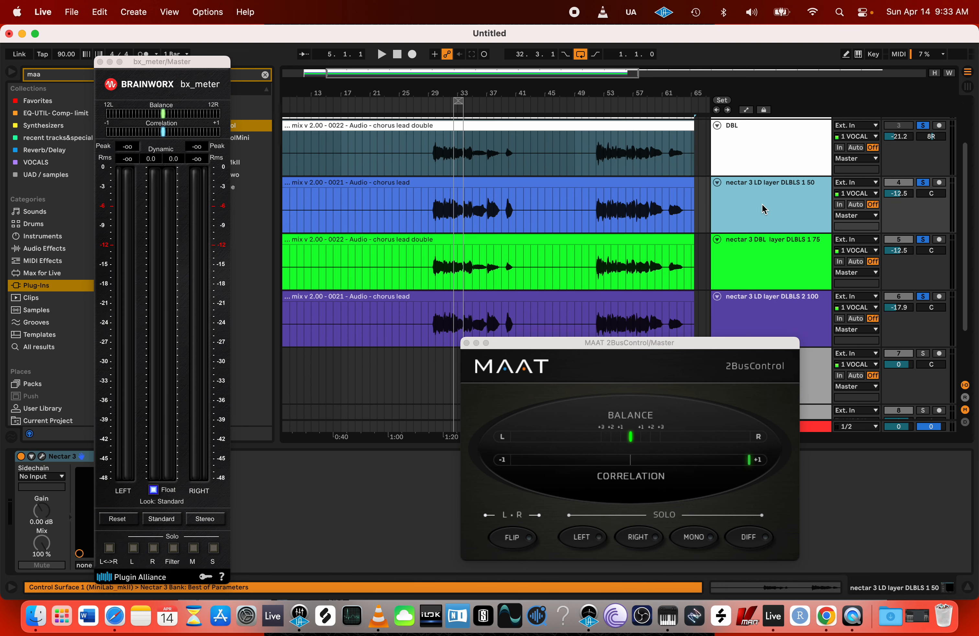
scroll(764, 212, "up", 2)
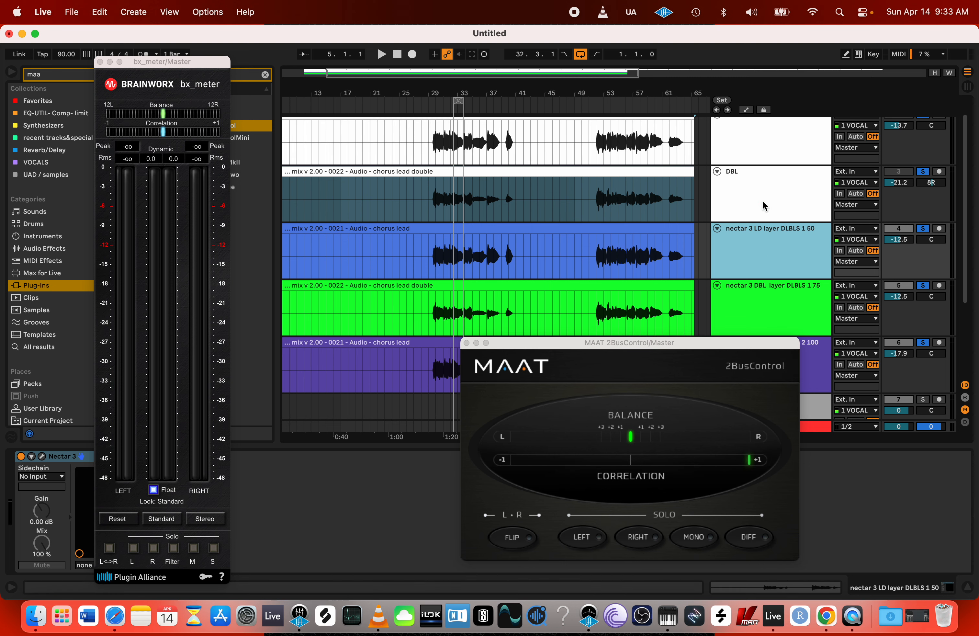
scroll(764, 207, "down", 2)
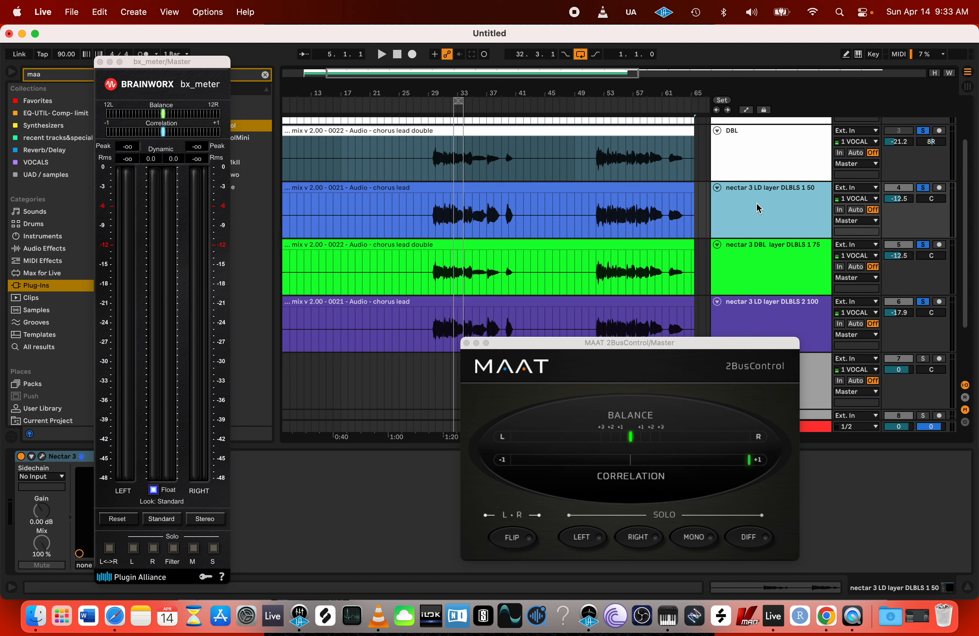
scroll(758, 208, "down", 2)
left_click(756, 214)
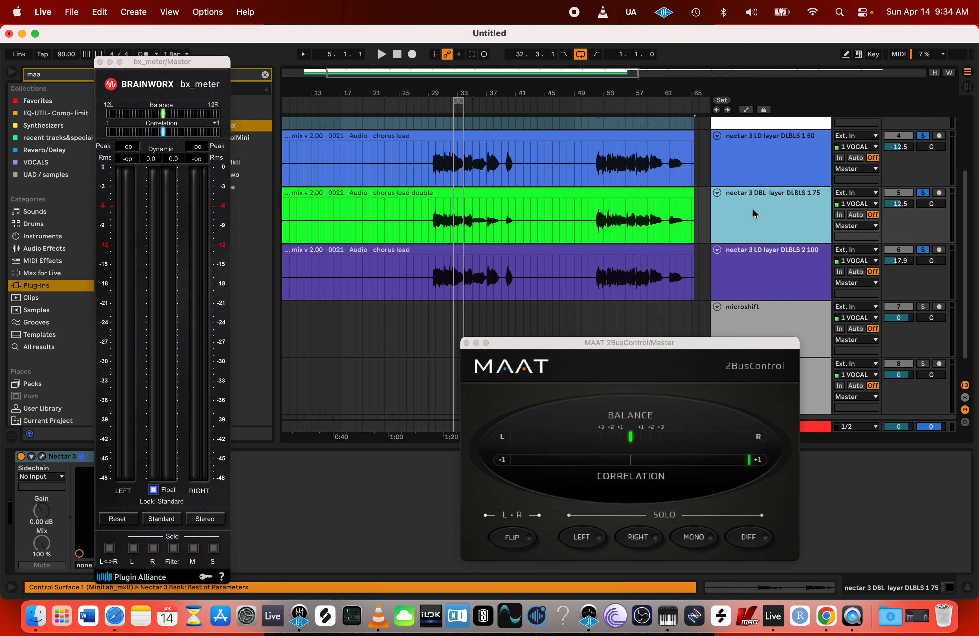
left_click(773, 276)
scroll(770, 279, "down", 2)
left_click(746, 317)
scroll(746, 317, "up", 5)
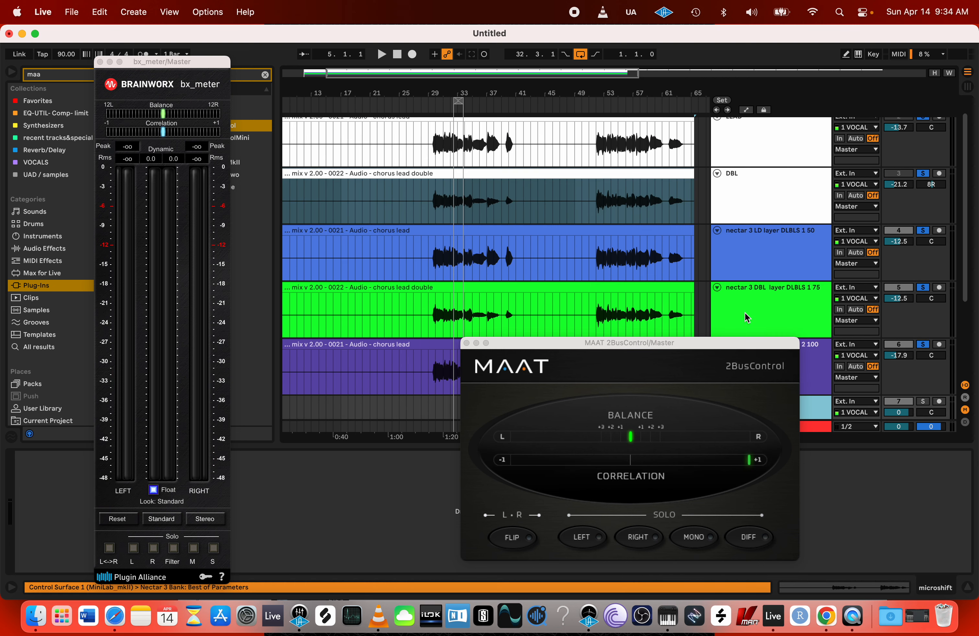
left_click(452, 173)
scroll(483, 195, "down", 5)
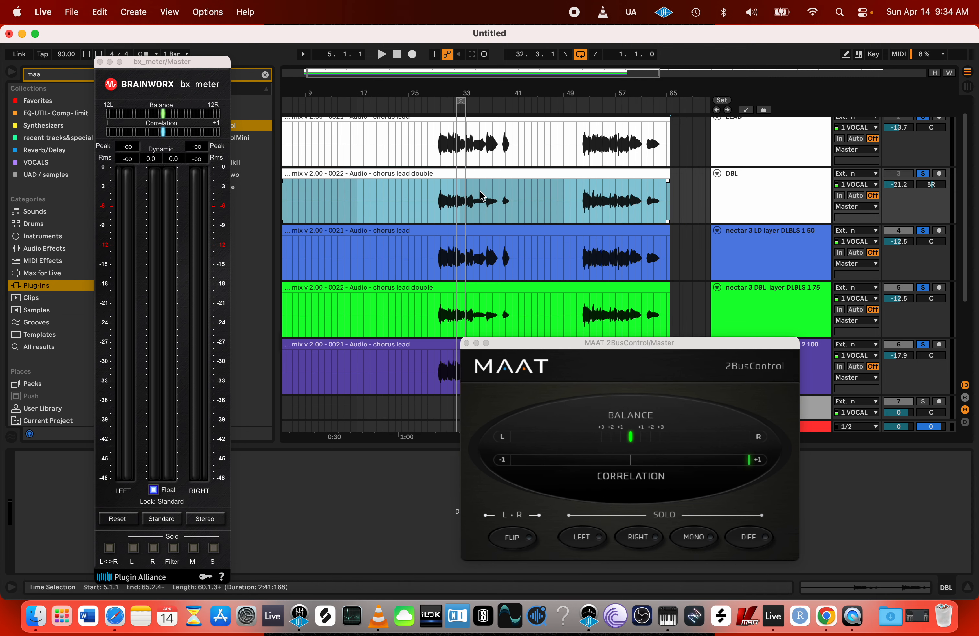
- Move the 2BusControl window off the arrangement and copy the DBL chorus clip onto the microshift track at the same position
scroll(483, 195, "up", 2)
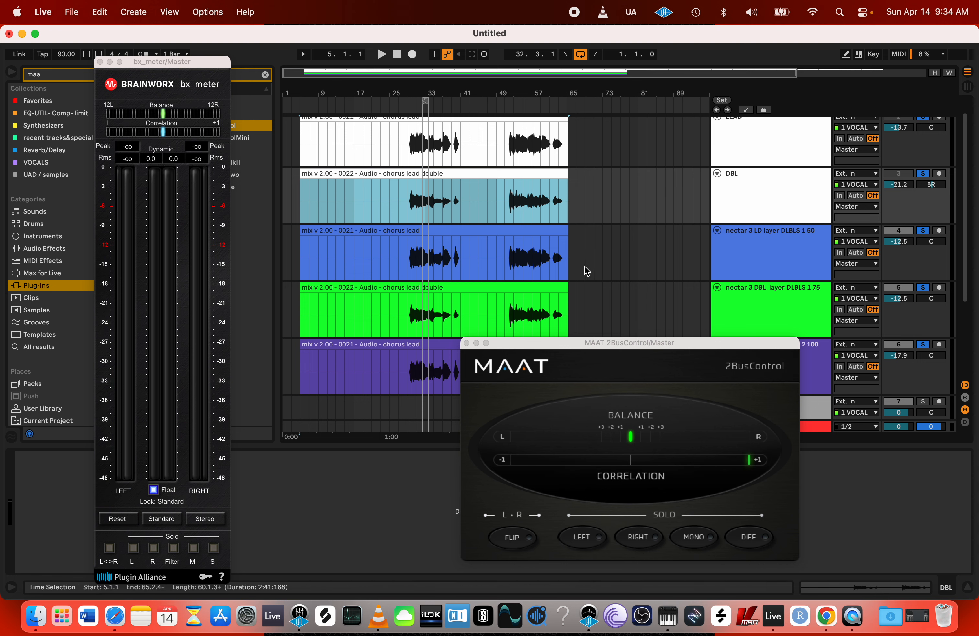
left_click_drag(595, 345, 743, 447)
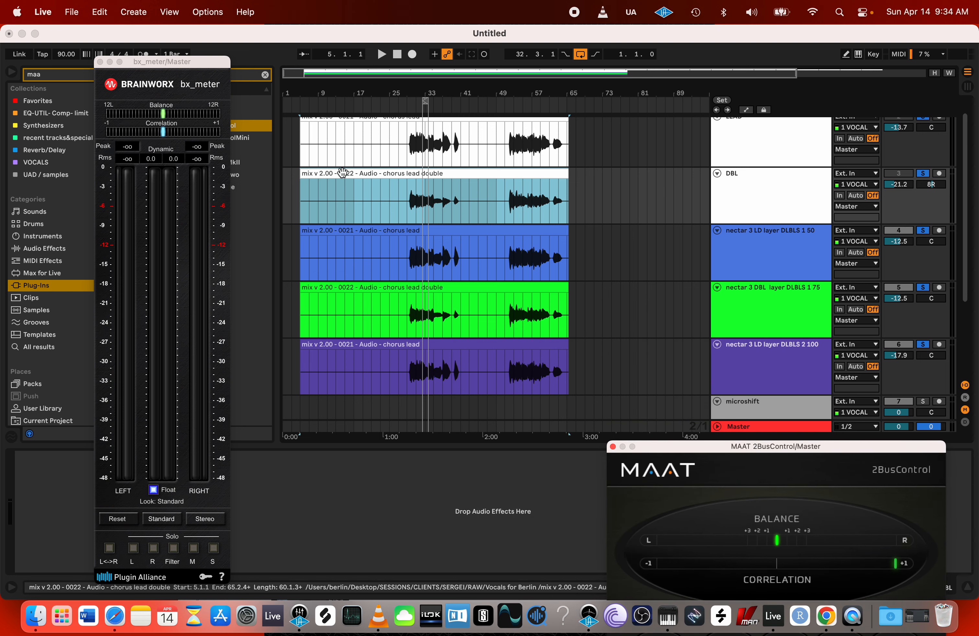
left_click(342, 173)
left_click(343, 173)
left_click_drag(342, 173, 344, 367)
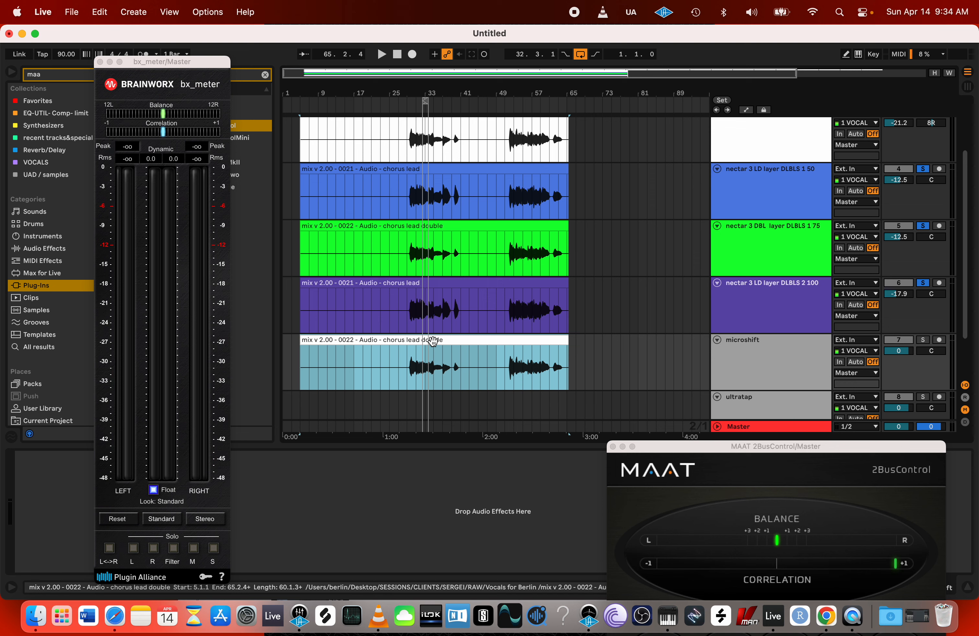
- Copy the green track's name, nectar 3 DBL layer DLBLS 1 75, onto the microshift track
left_click(777, 354)
key("super+r")
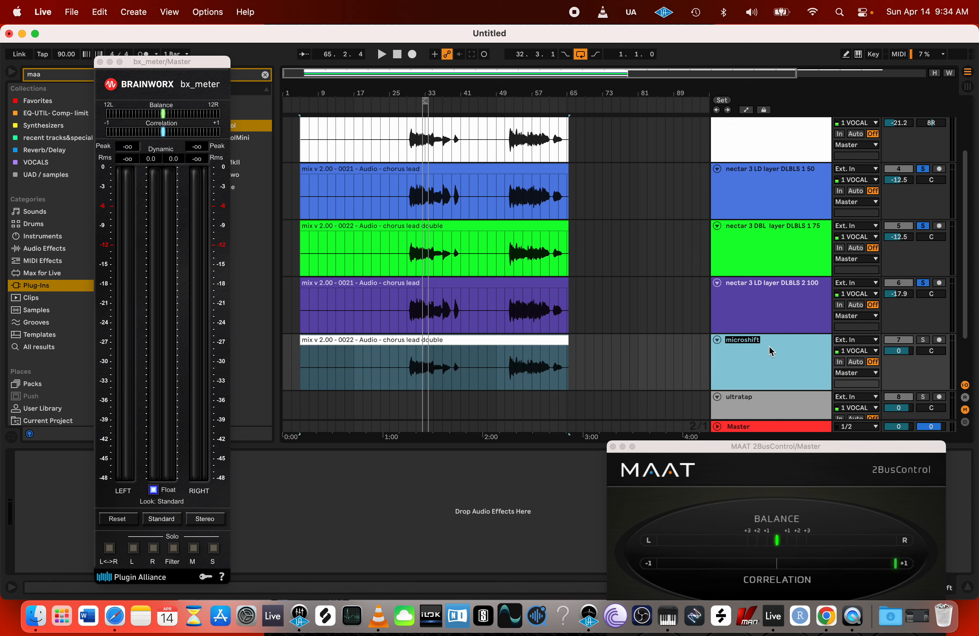
left_click(767, 252)
key("super+r")
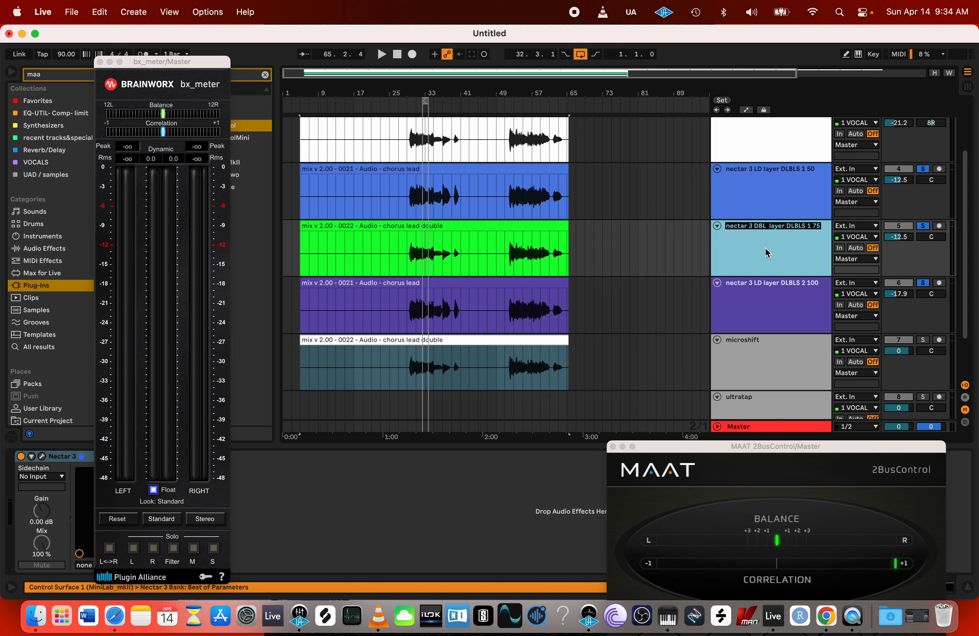
left_click(750, 349)
key("super+r")
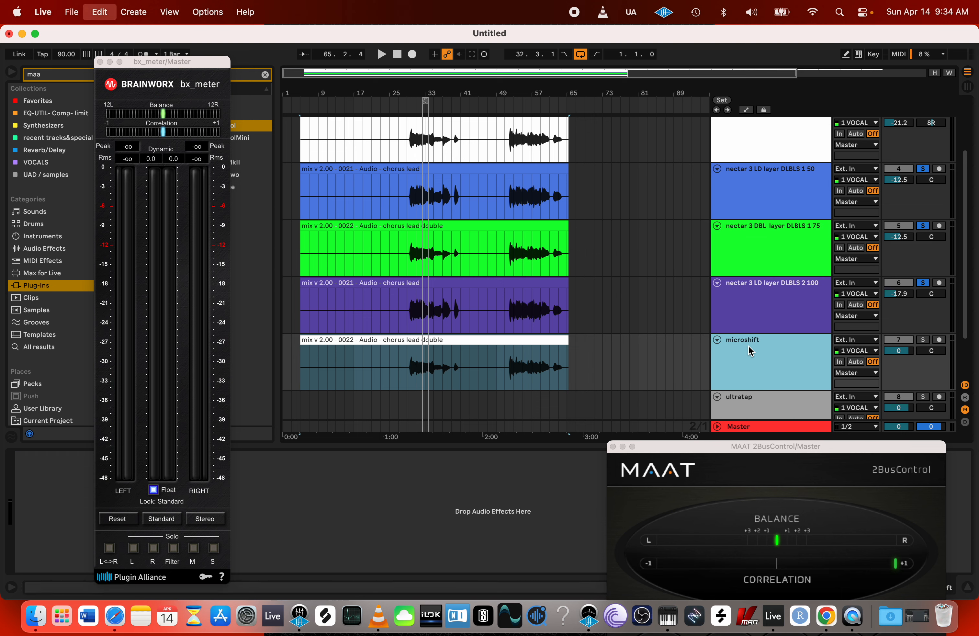
type("nectar 3 DBL  layer DBLLS 1 75")
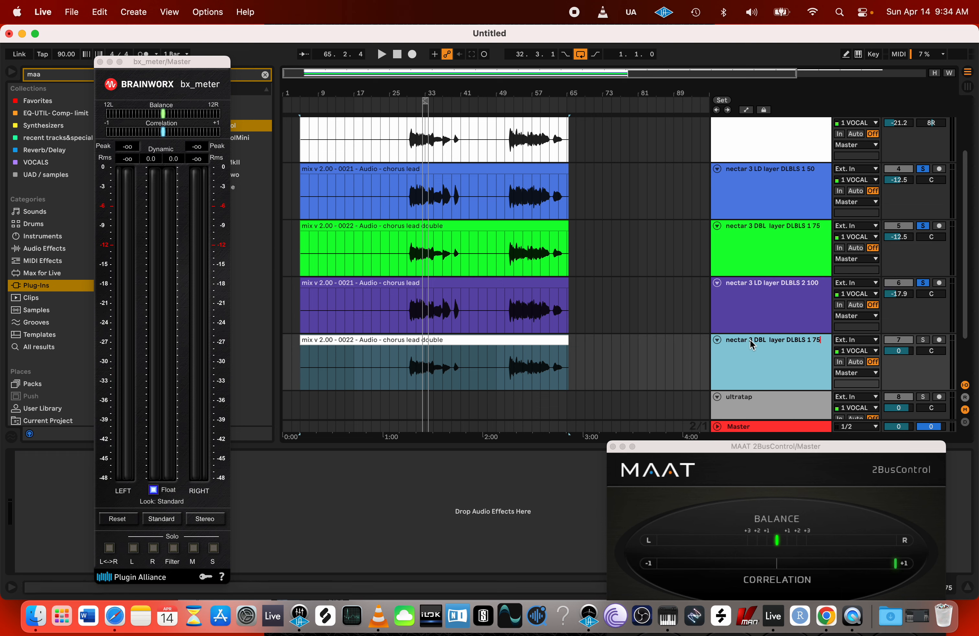
- Edit the copied name on the microshift track to read microshft DBL layer DBLS
left_click_drag(753, 345, 714, 343)
type("microshft")
left_click(794, 342)
left_click_drag(791, 341, 830, 341)
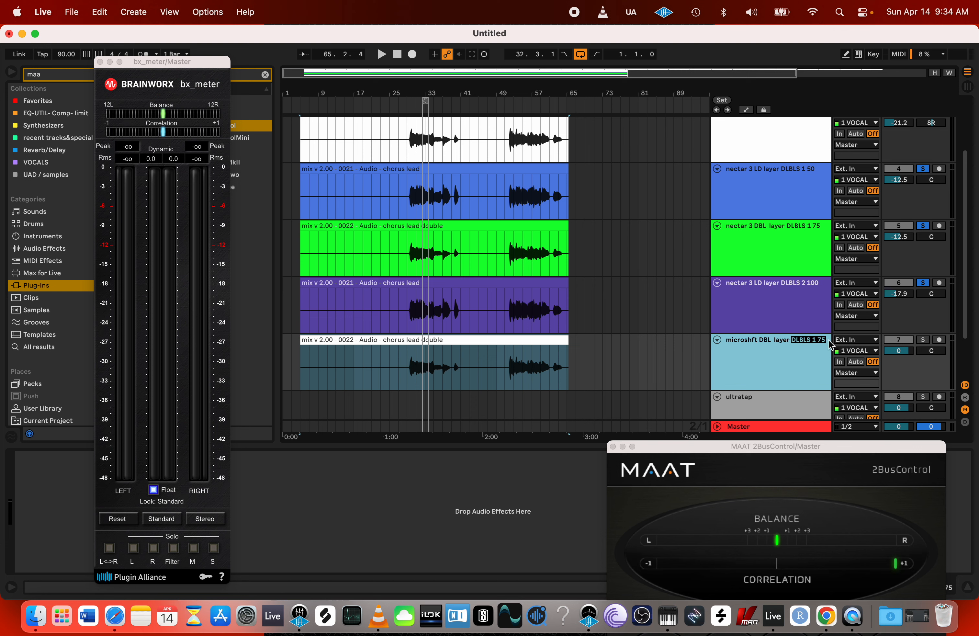
key("BackSpace")
key("Return")
- Solo the microshft track and unsolo the three Nectar 3 layers and DBL, keeping LEAD soloed
left_click(924, 340)
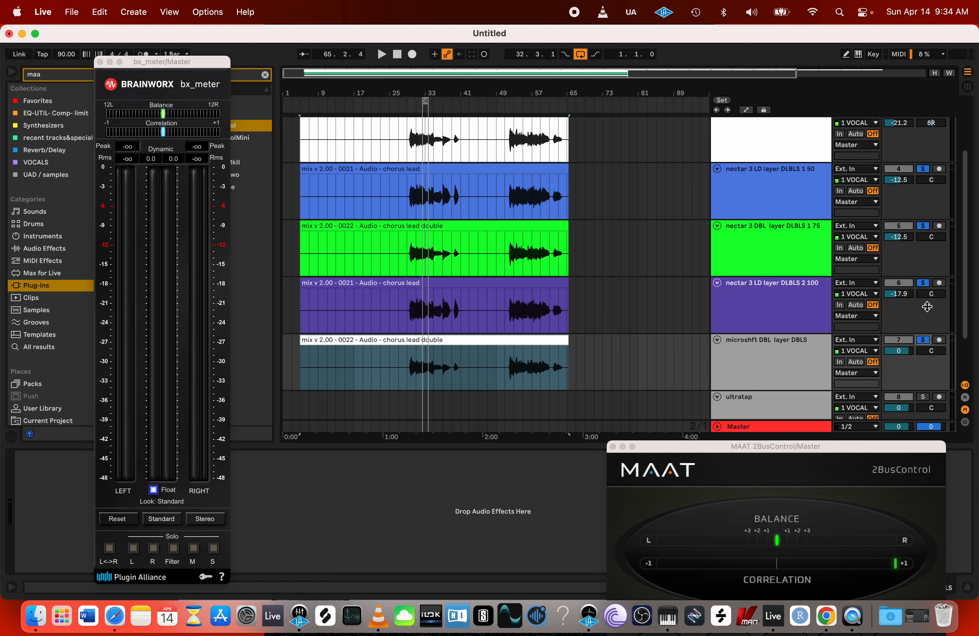
scroll(923, 285, "up", 2)
left_click(923, 285)
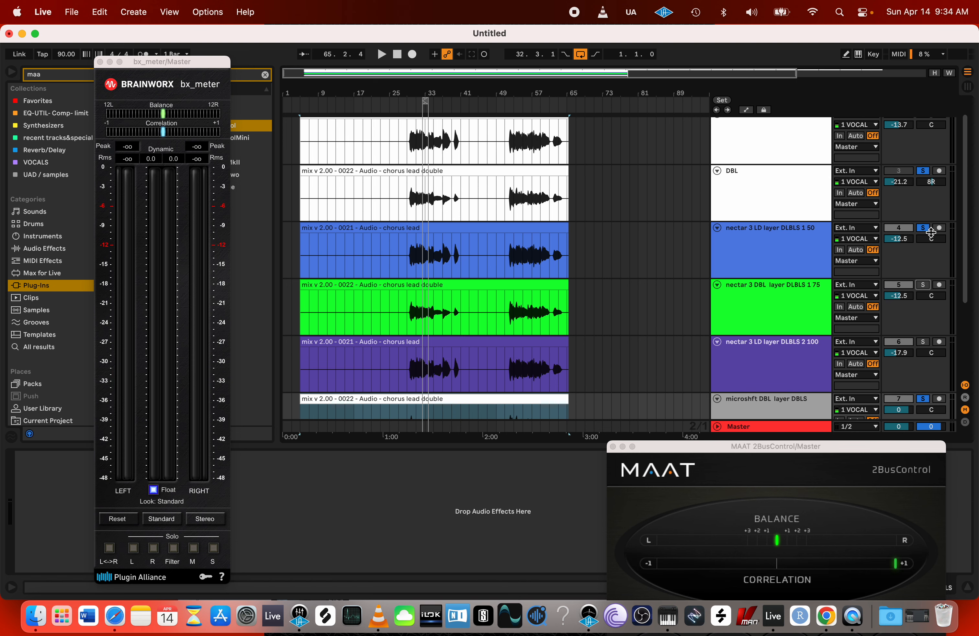
left_click(923, 229)
scroll(924, 233, "up", 1)
left_click(924, 192)
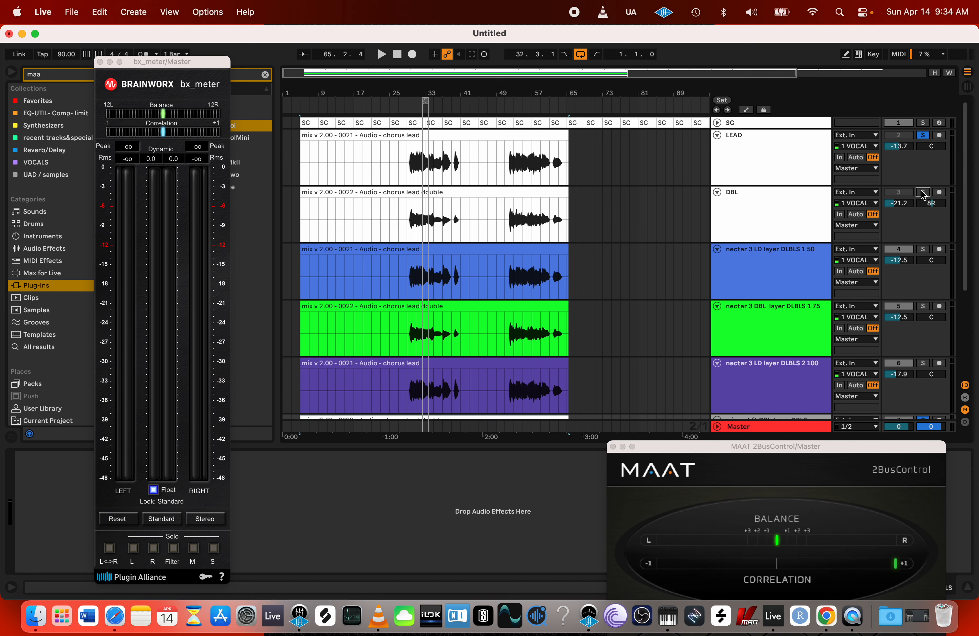
left_click(923, 135)
left_click(924, 137)
- Select bars 29 to 55 of the clip on the microshft track as the playback range
scroll(784, 239, "down", 3)
left_click(392, 306)
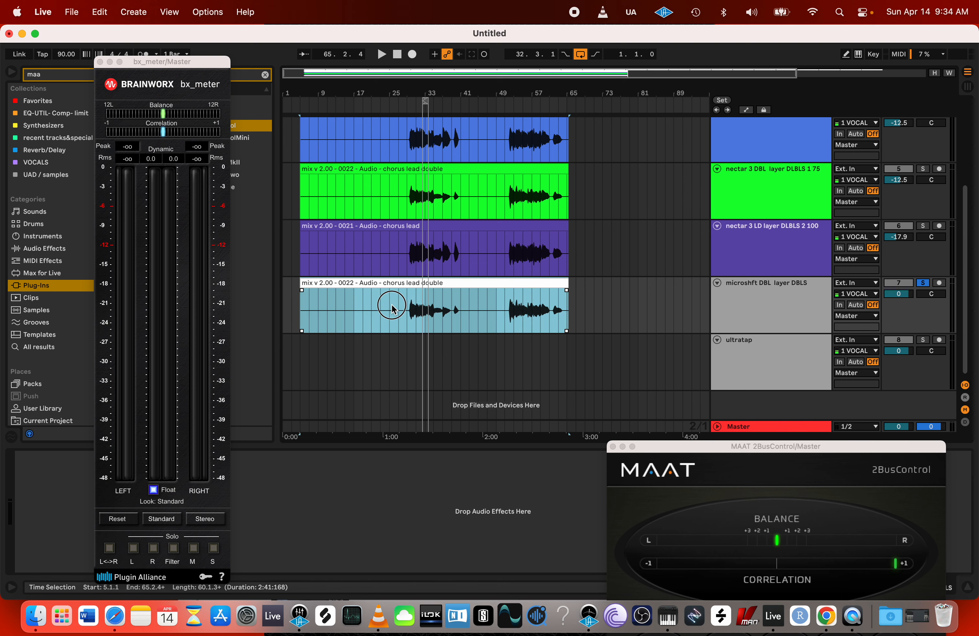
left_click(398, 307)
left_click(404, 308)
left_click_drag(405, 309, 524, 316)
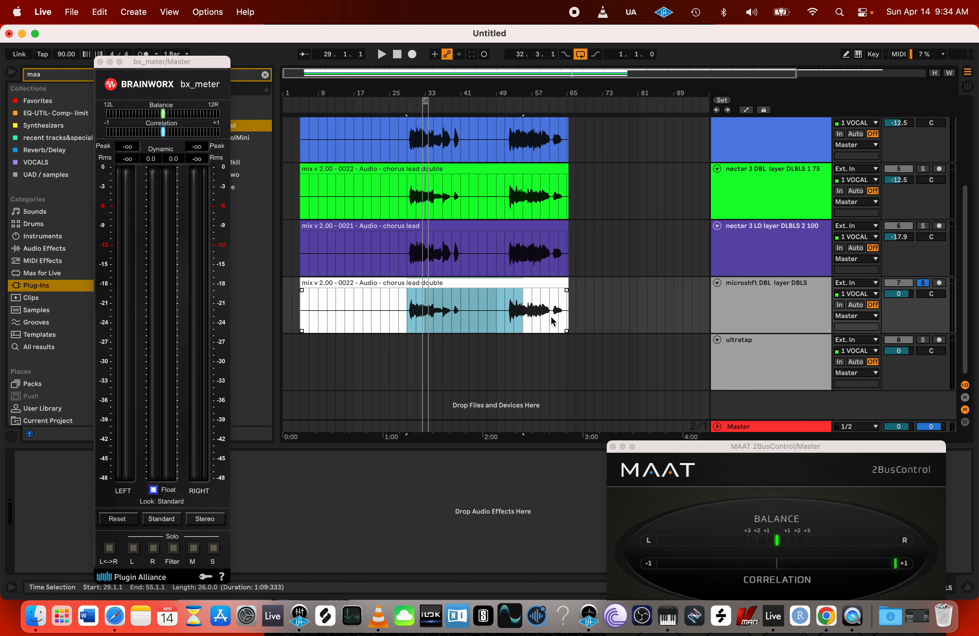
- Find the Soundtoys MicroShift plug-in with the search "mic" and load it on the microshft track, moving bx_meter out of the way
left_click(748, 305)
left_click_drag(166, 57, 80, 108)
left_click(265, 74)
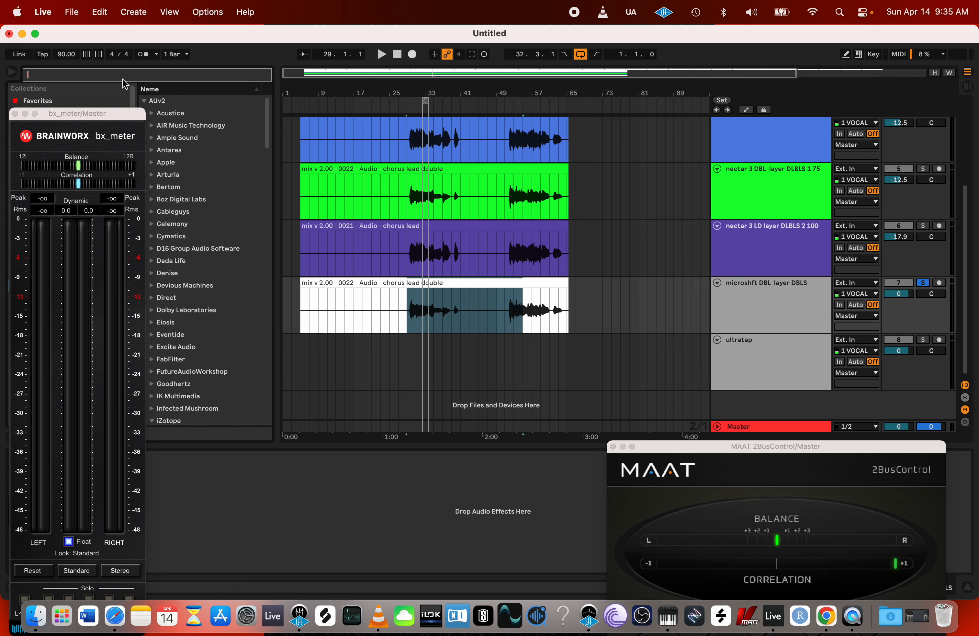
type("mi")
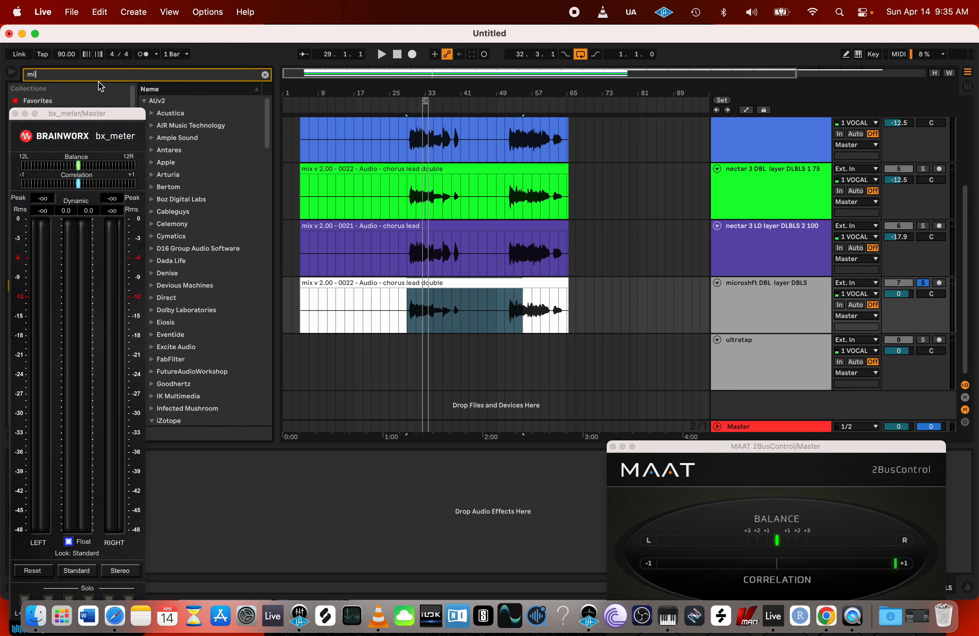
type("c")
left_click_drag(112, 117, 399, 118)
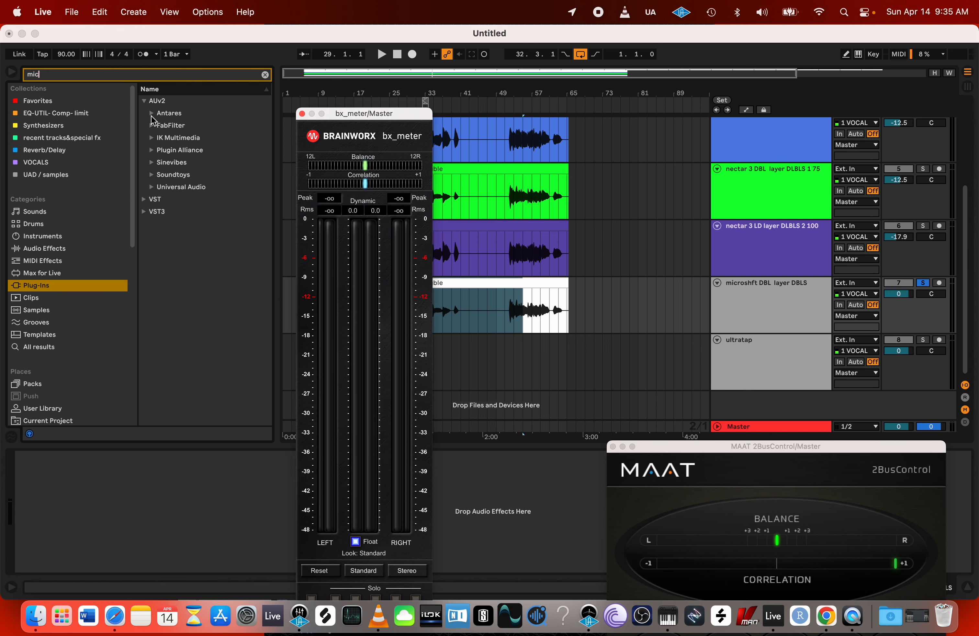
left_click(151, 175)
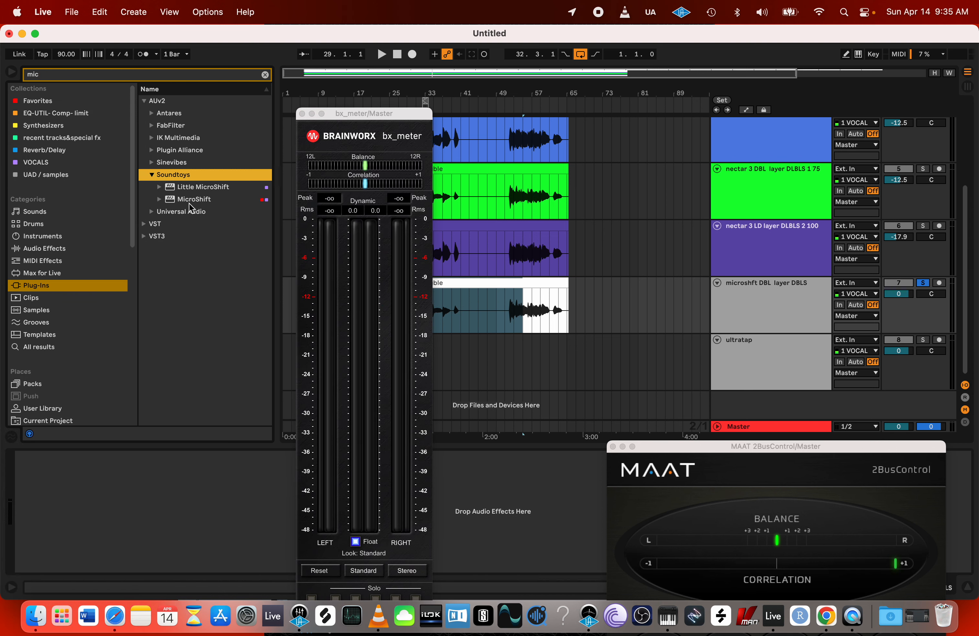
mouse_move(187, 200)
left_mouse_down()
mouse_move(197, 203)
mouse_move(192, 494)
left_mouse_up()
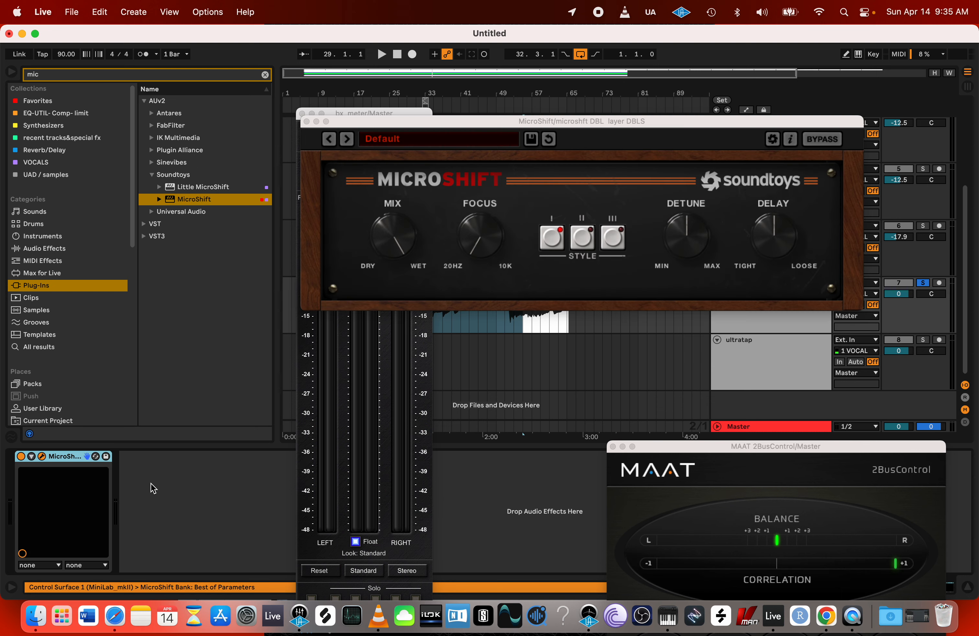
- Try the Double preset in MicroShift, move its window clear of the meters and audition the layer with the lead
left_click(425, 145)
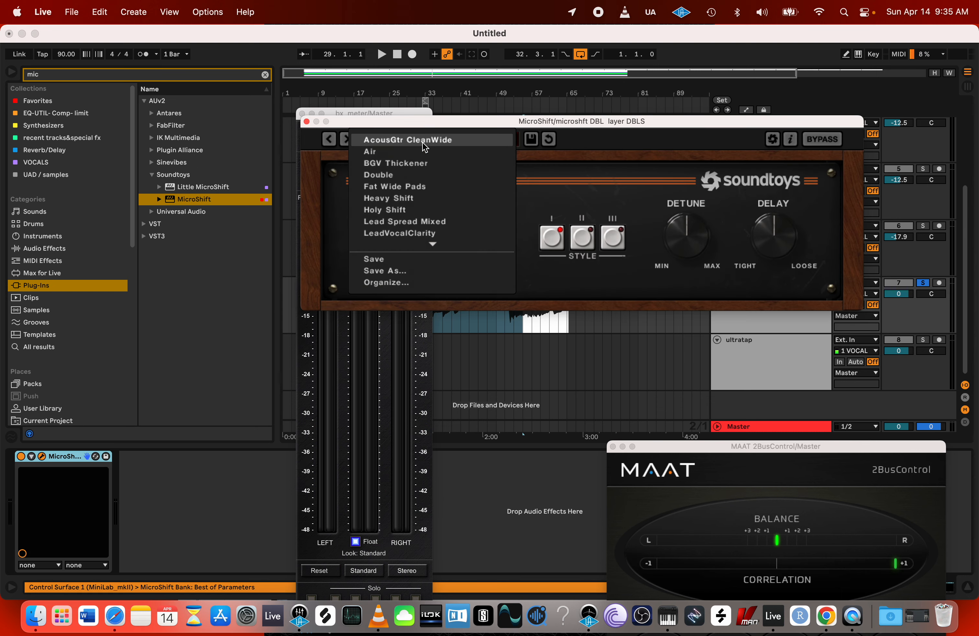
left_click(402, 171)
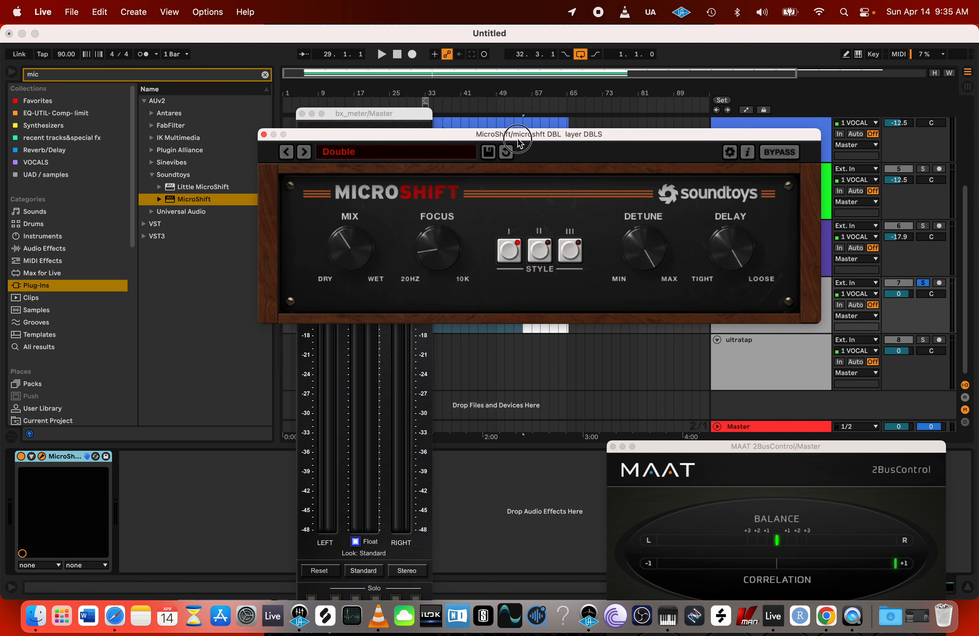
left_click_drag(596, 120, 251, 188)
left_click(779, 307)
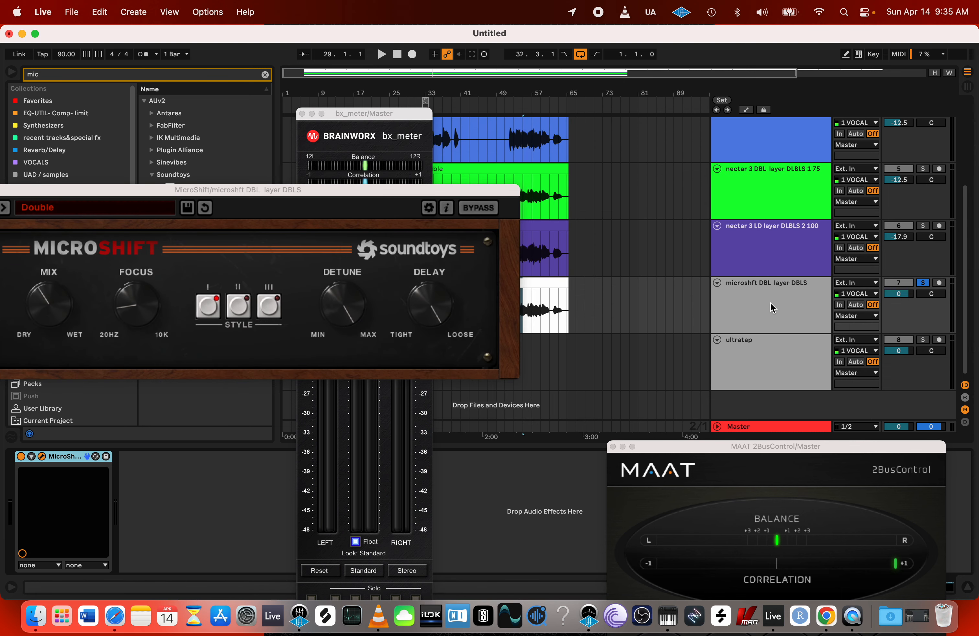
key("space")
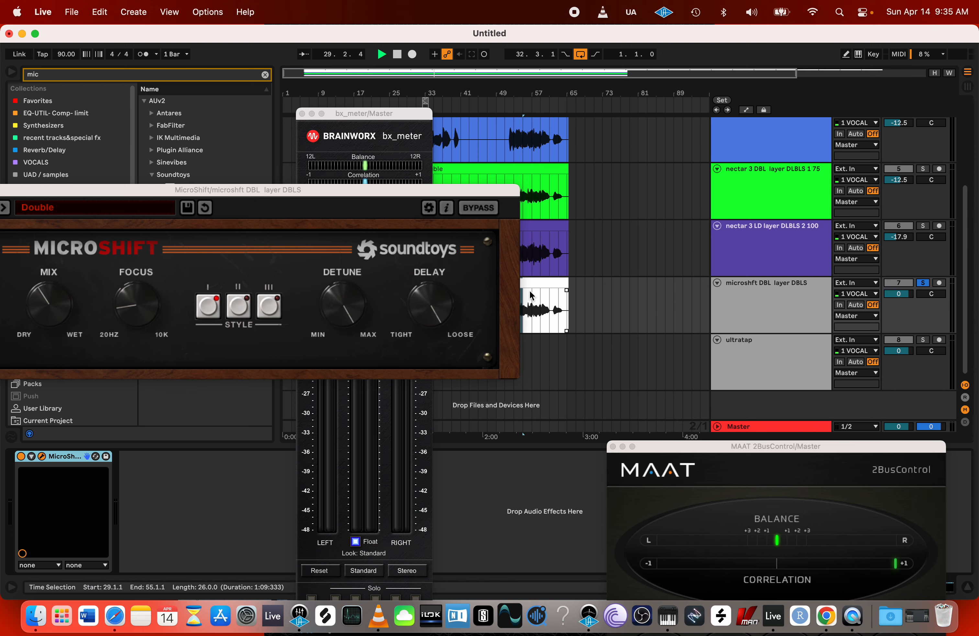
left_click_drag(470, 193, 406, 325)
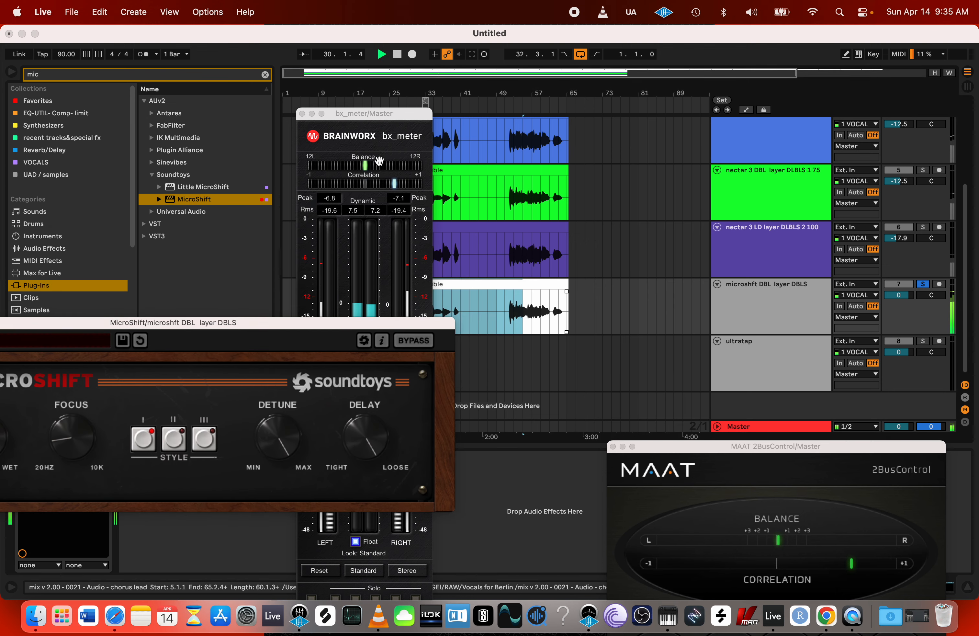
key("space")
- Lower the microshft track's volume to -13.8 dB while auditioning it, keeping bx_meter and 2BusControl in view
scroll(661, 257, "up", 5)
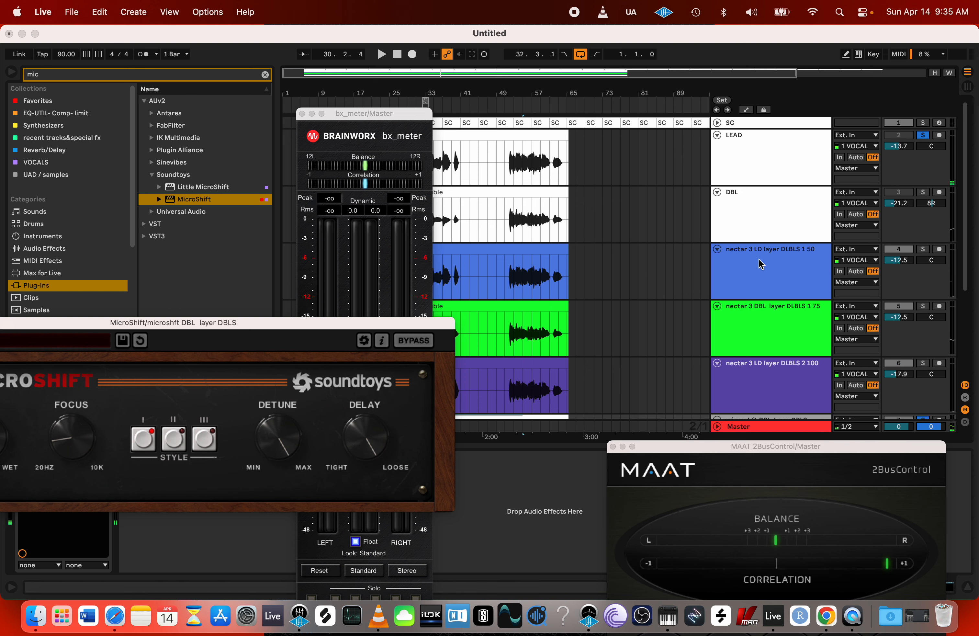
left_click_drag(378, 113, 210, 113)
scroll(701, 254, "down", 4)
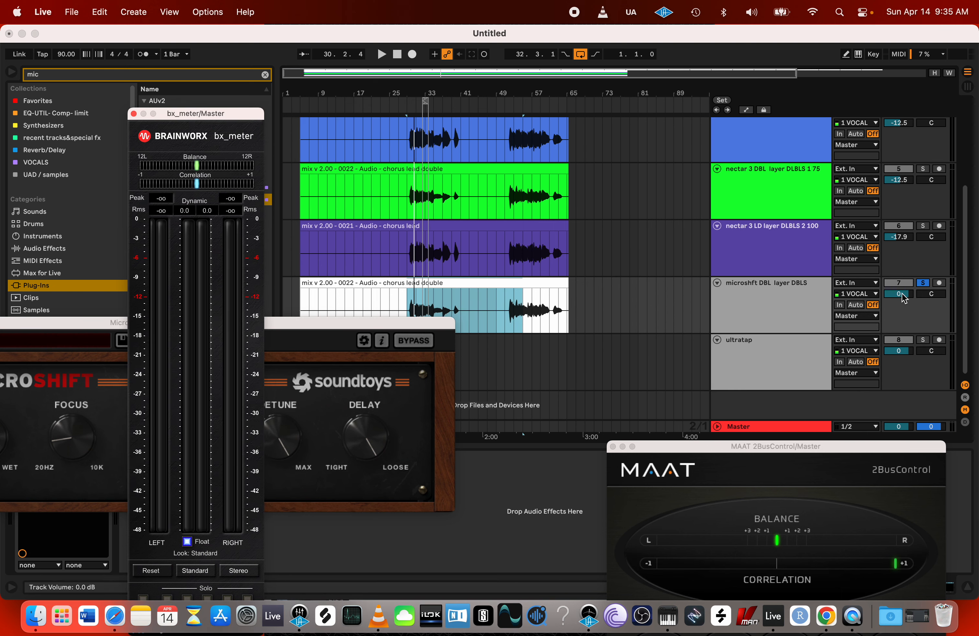
left_click_drag(900, 295, 900, 308)
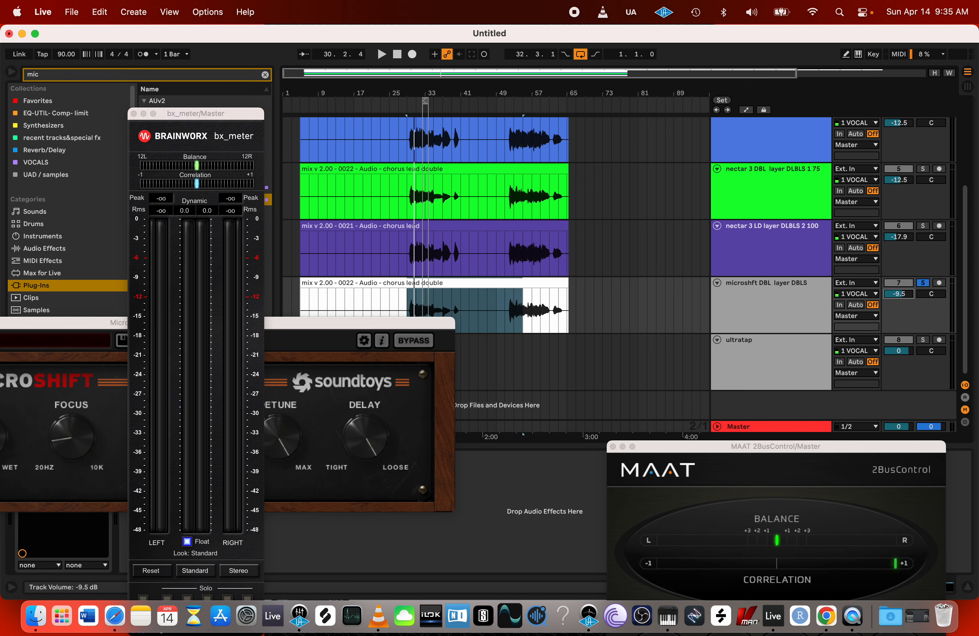
key("space")
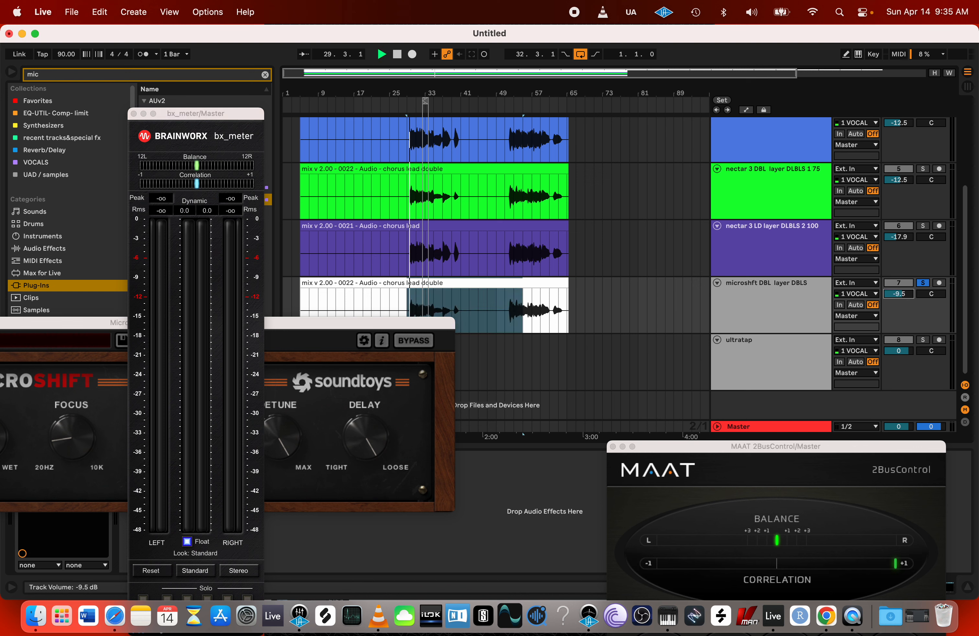
left_click_drag(899, 294, 900, 301)
left_click_drag(845, 448, 832, 356)
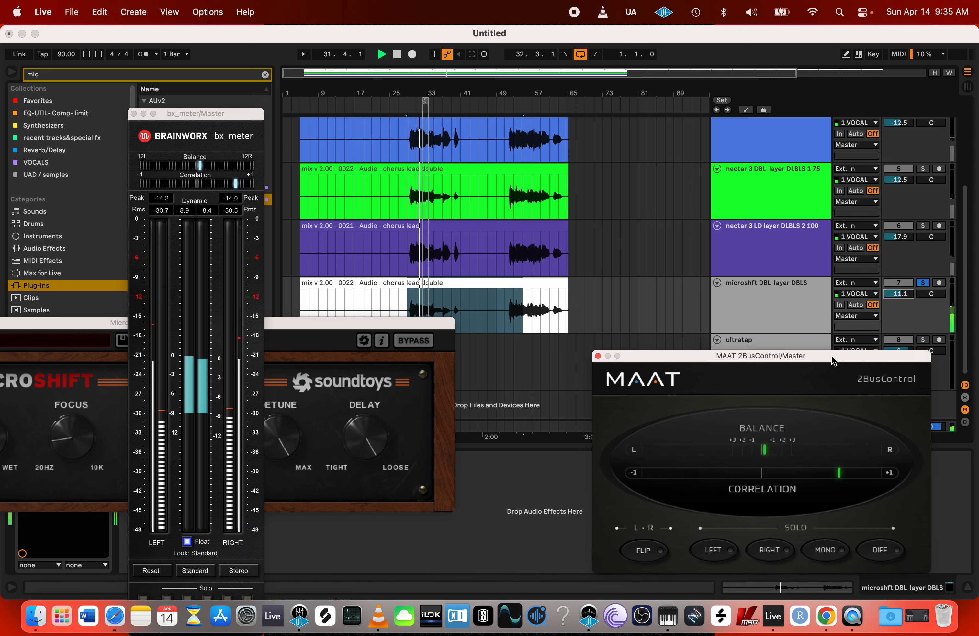
key("space")
left_click_drag(892, 292, 892, 294)
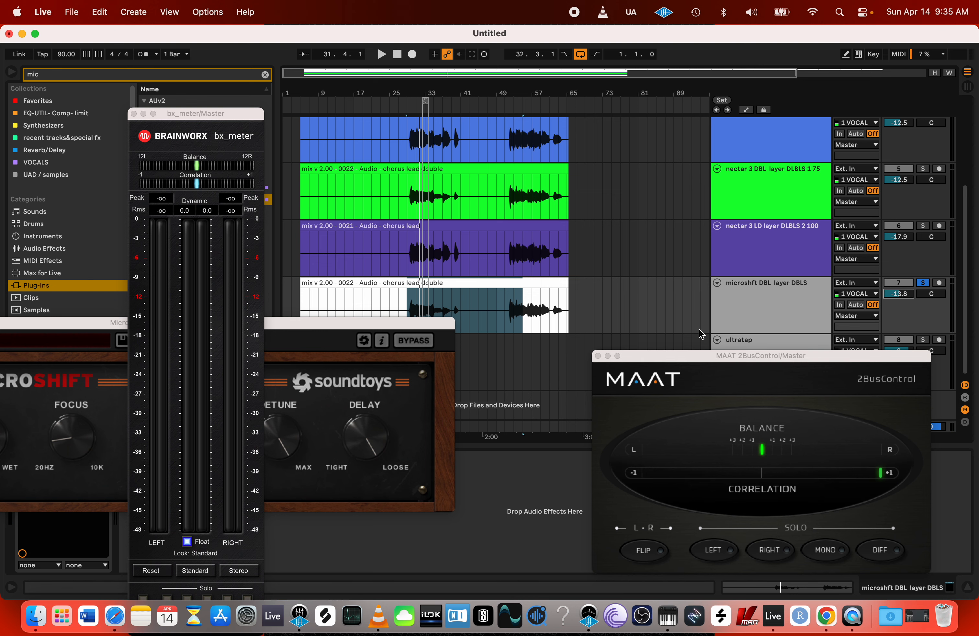
- Bring the whole MicroShift window into view, load the BGV Thickener preset and start playback
left_click_drag(300, 321, 508, 323)
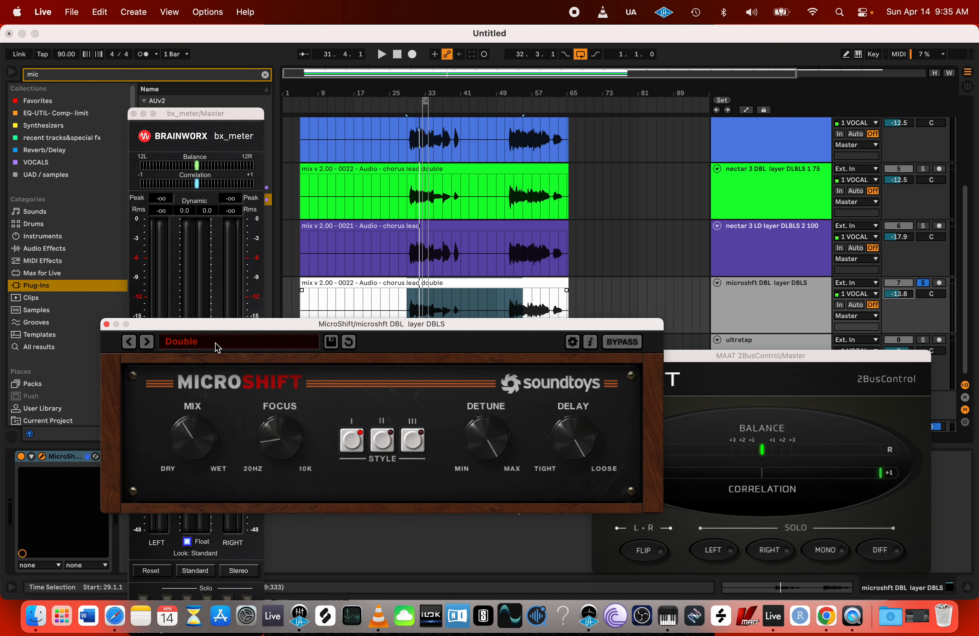
left_click(201, 347)
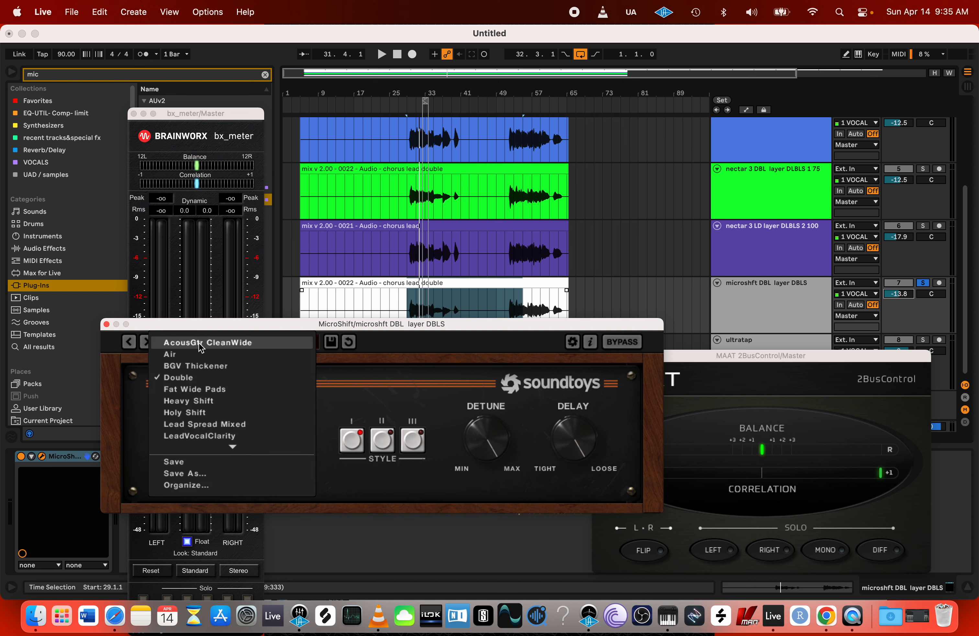
left_click(202, 366)
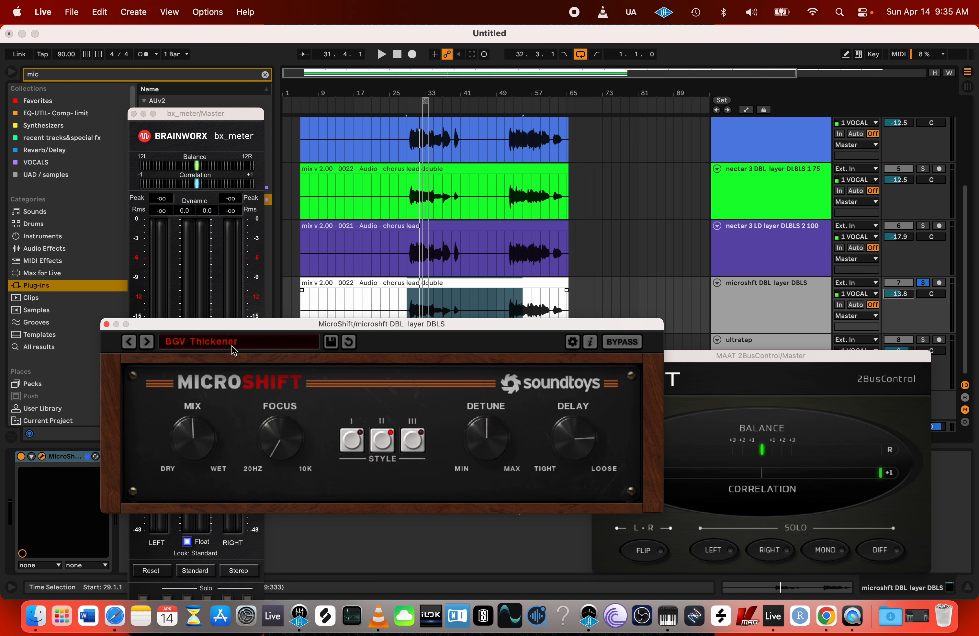
key("space")
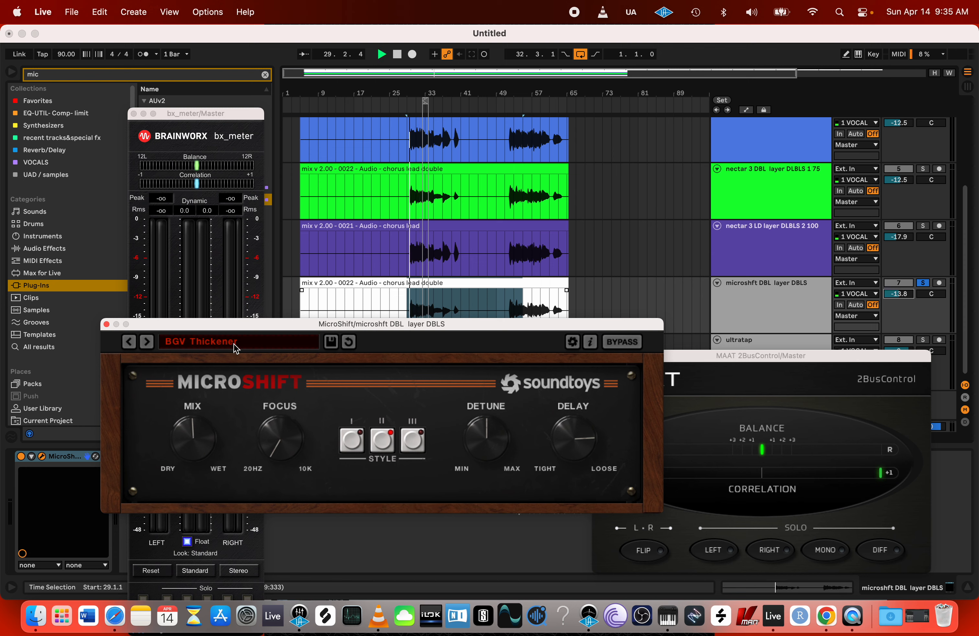
- Select bars 30 to 33 on the microshft track and loop that three-bar section
scroll(420, 293, "up", 5)
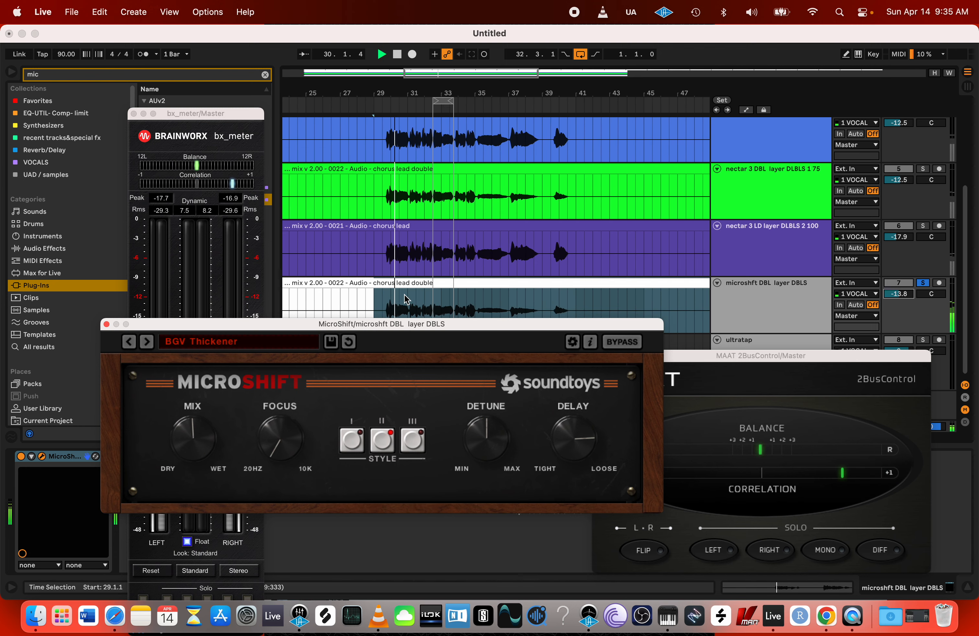
left_click(387, 297)
left_click_drag(387, 297, 443, 298)
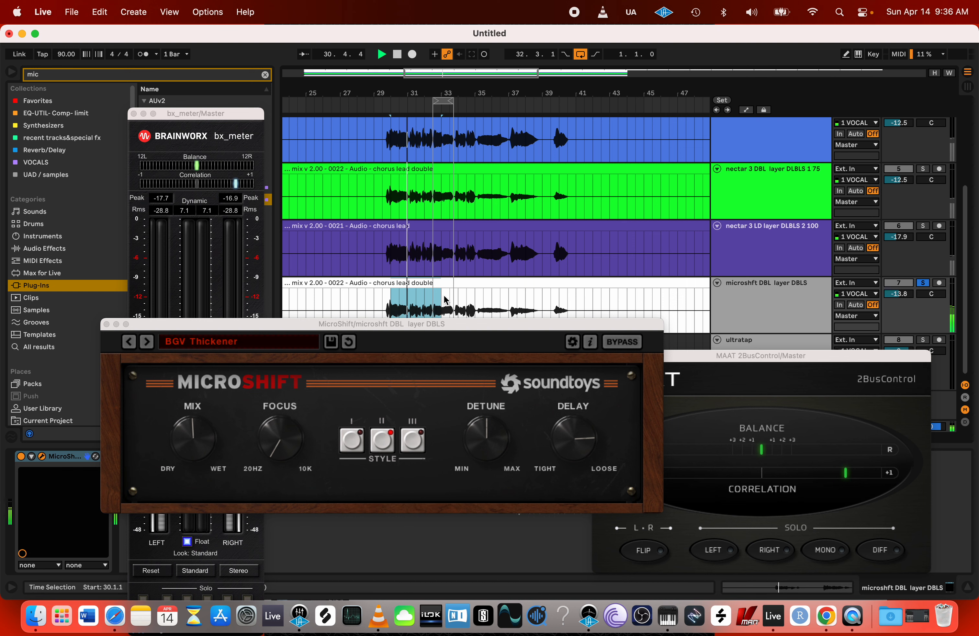
key("super+l")
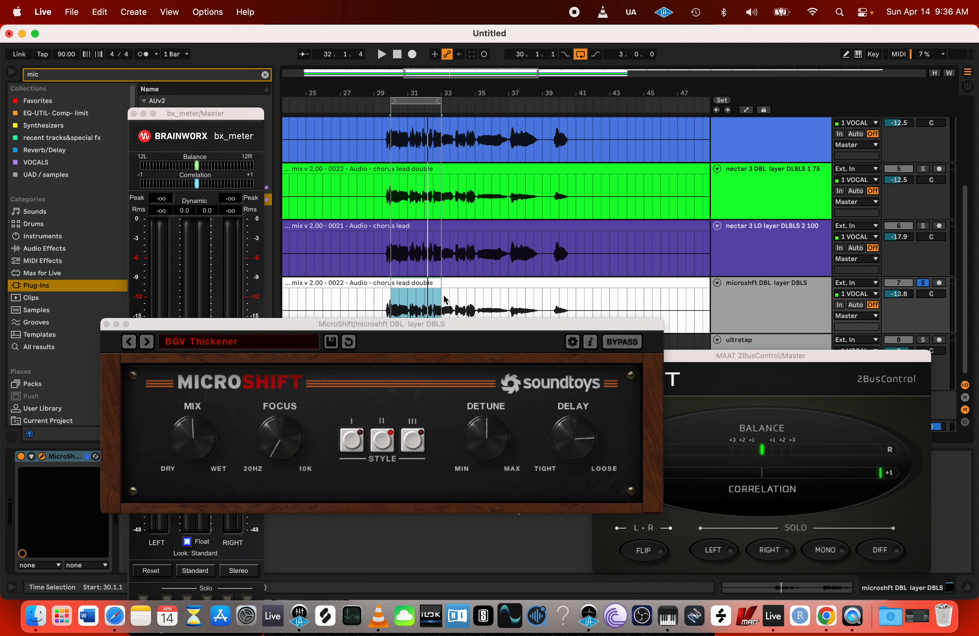
- Load the Double preset in MicroShift and audition the loop, checking it in mono with 2BusControl
left_click(189, 345)
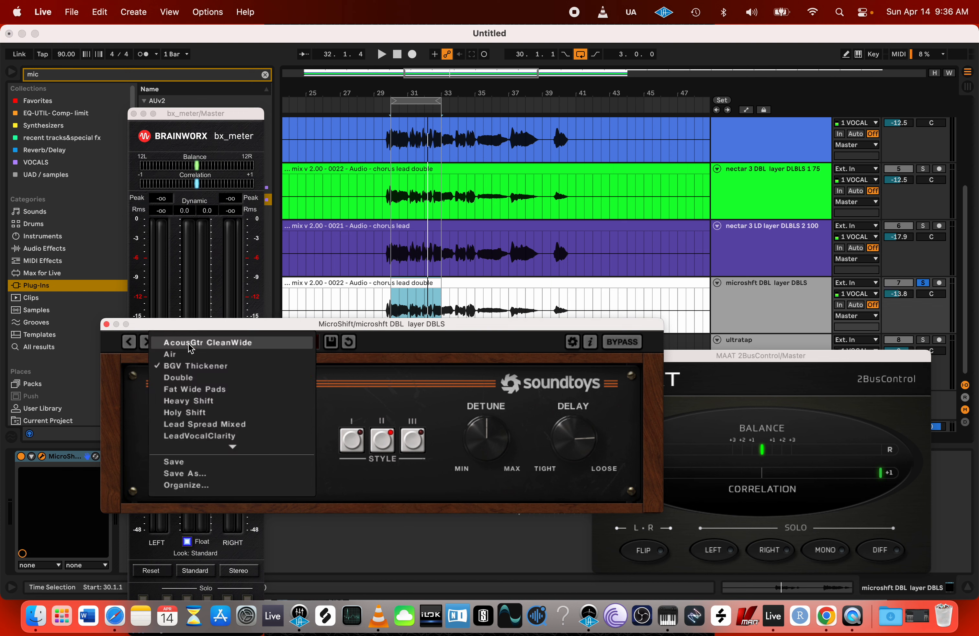
left_click(184, 378)
key("space")
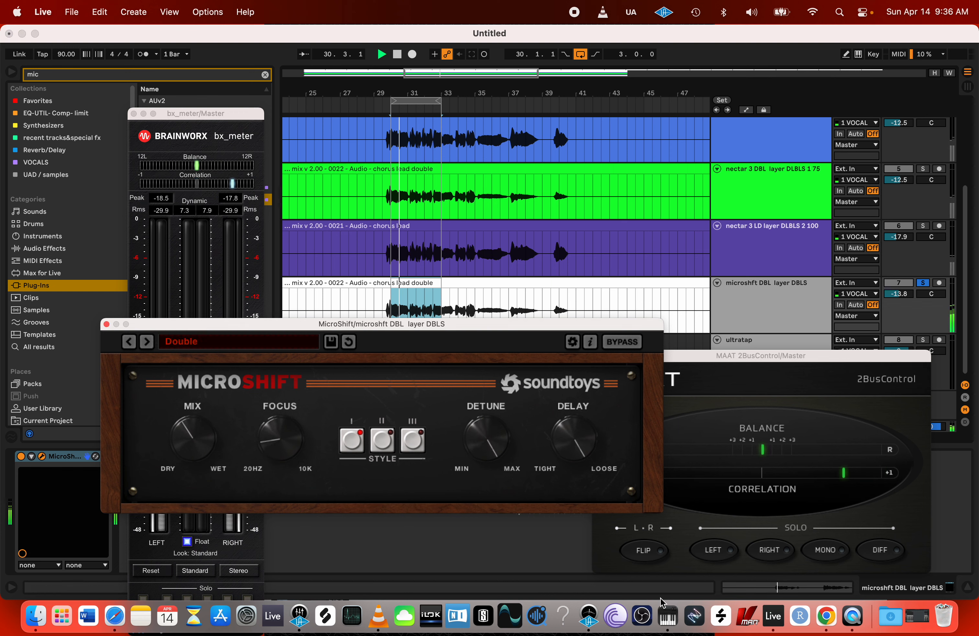
left_click(823, 550)
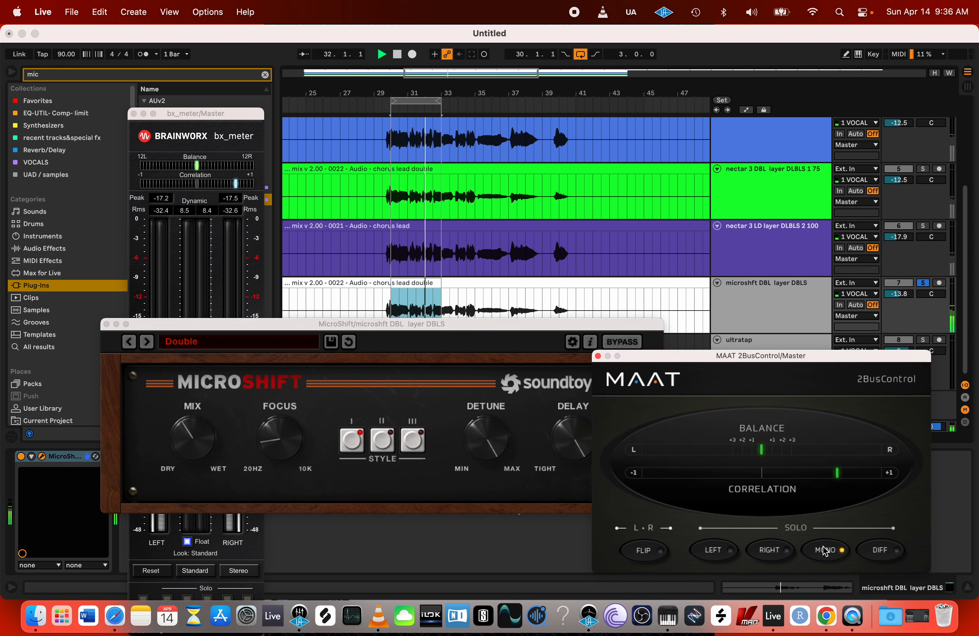
left_click(824, 550)
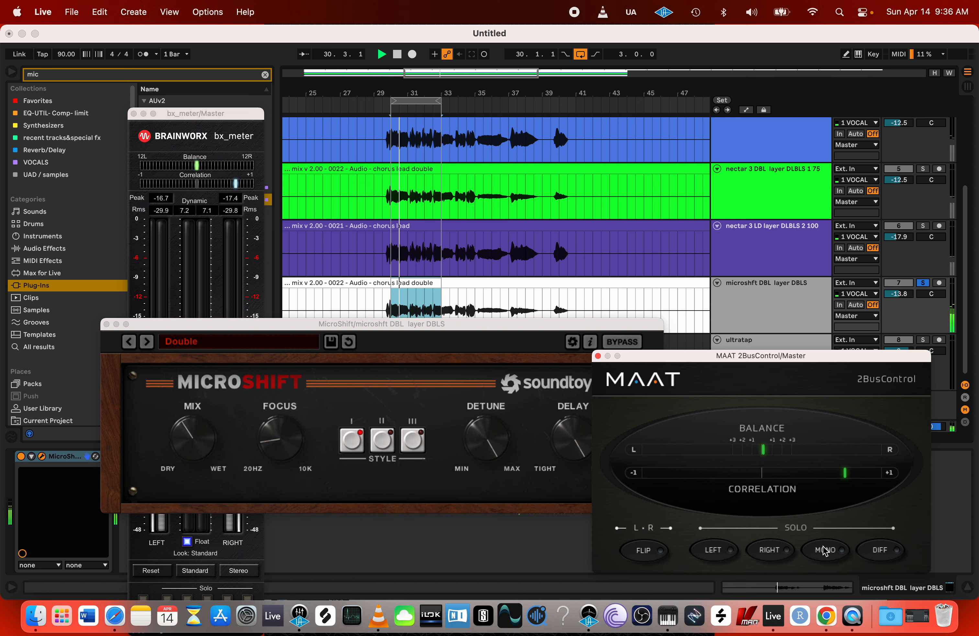
key("space")
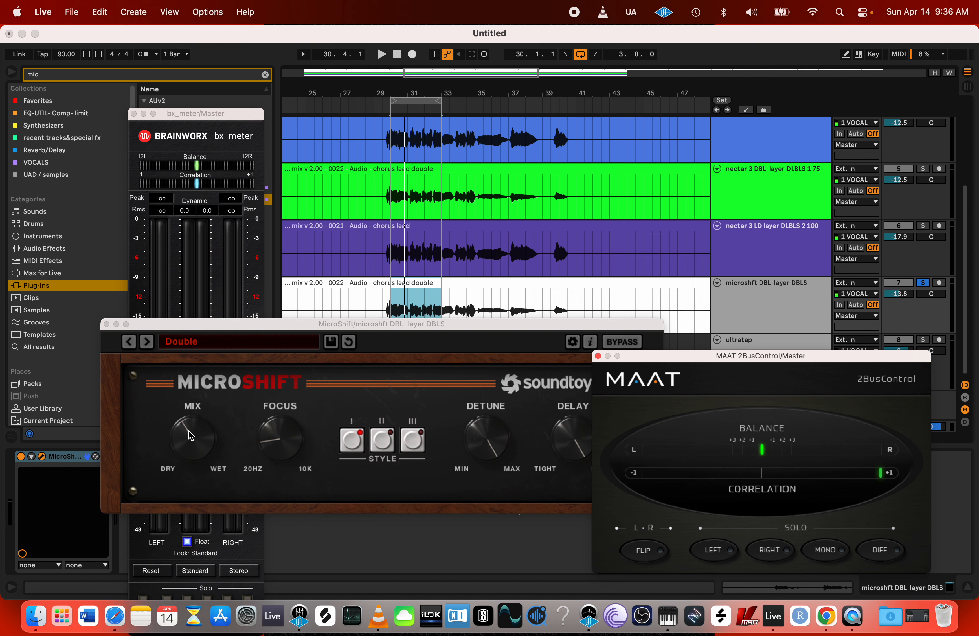
- Turn MicroShift's Mix fully wet and lower the microshft track's volume to -21.2 dB, moving 2BusControl clear of the mixer controls
left_click(188, 438)
left_click_drag(186, 441, 268, 312)
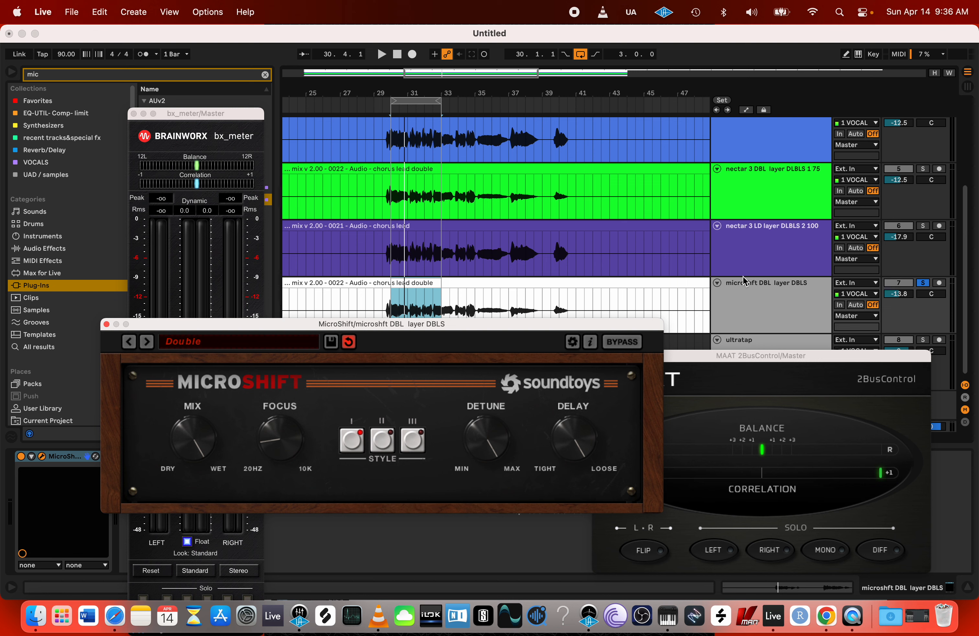
left_click_drag(728, 361, 707, 399)
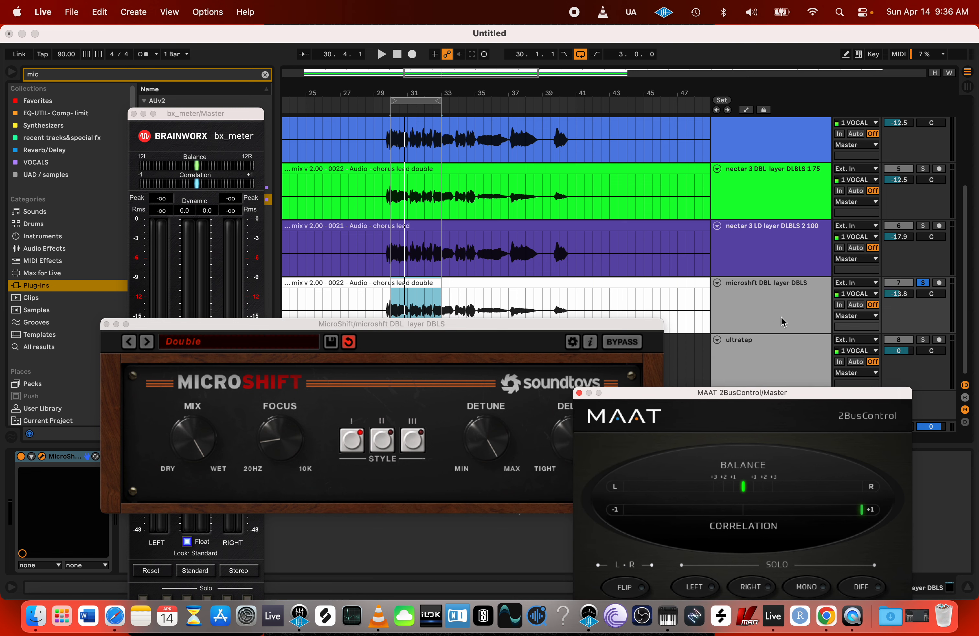
left_click_drag(898, 296, 898, 318)
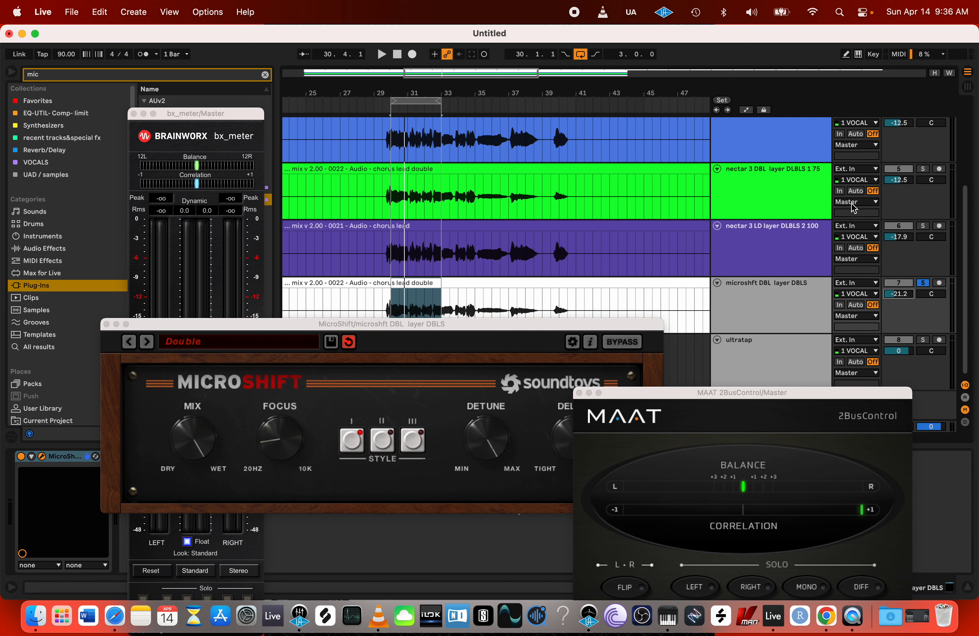
- Audition the microshft layer with the lead, switching its solo off and on to compare, and stop playback
scroll(857, 207, "up", 5)
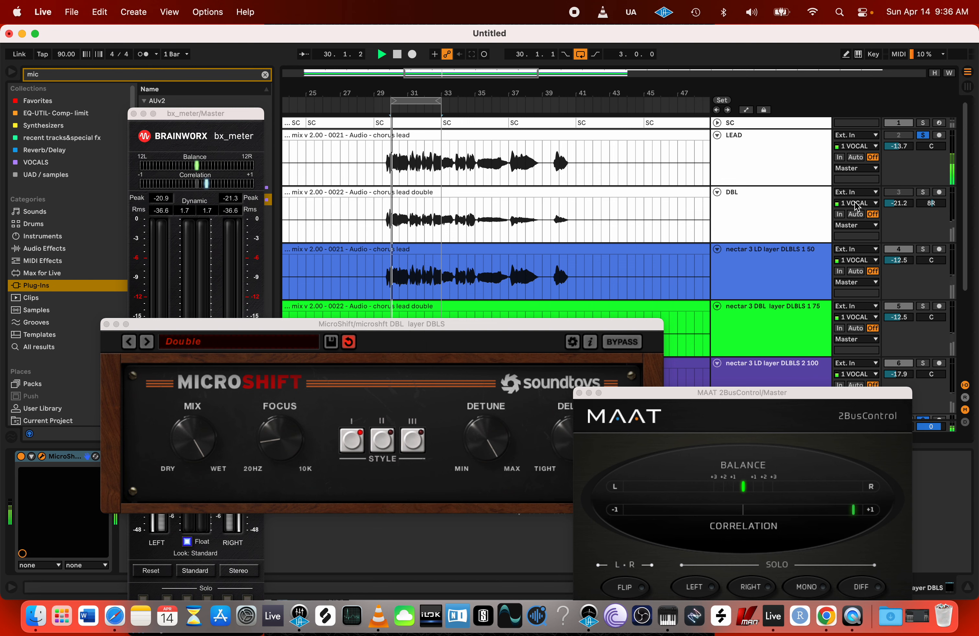
scroll(856, 206, "down", 5)
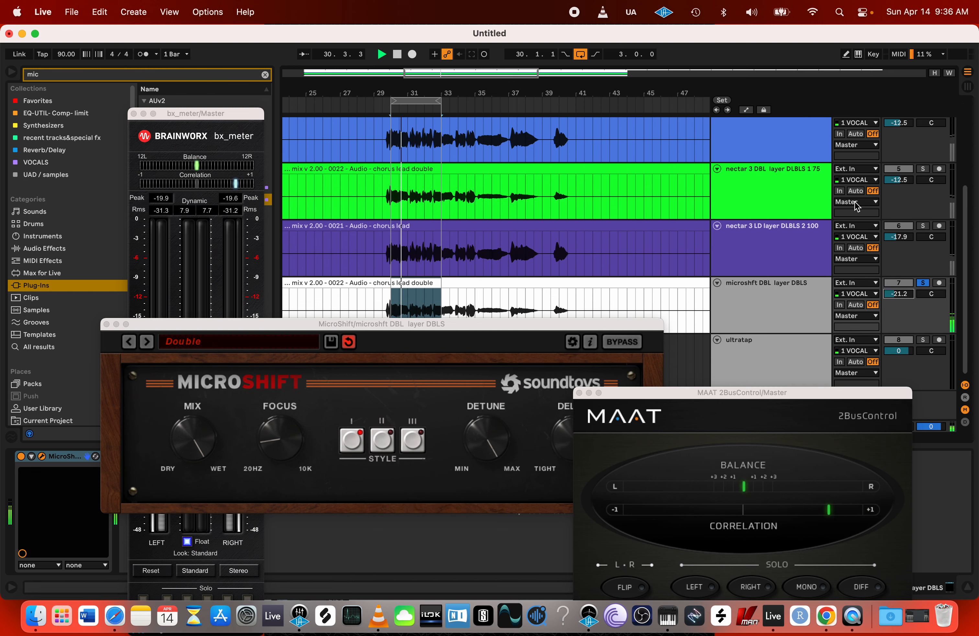
left_click(924, 283)
left_click(923, 283)
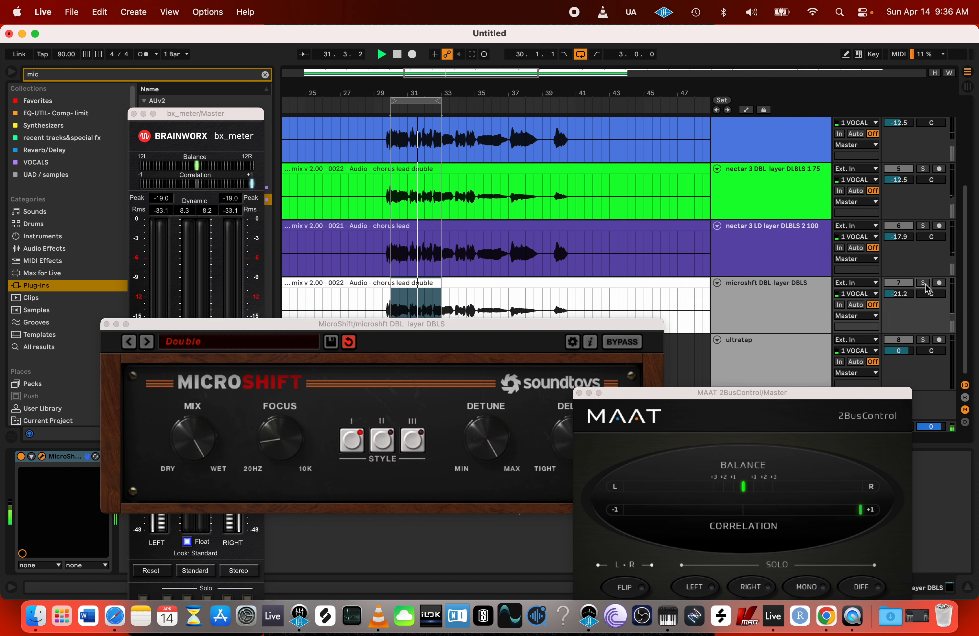
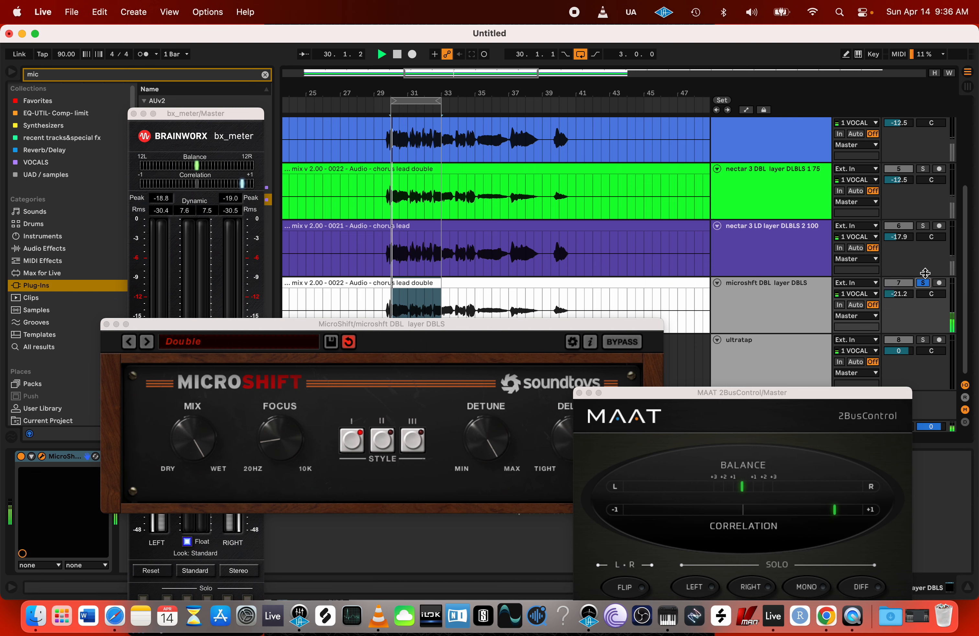
scroll(924, 291, "up", 3)
scroll(924, 290, "up", 4)
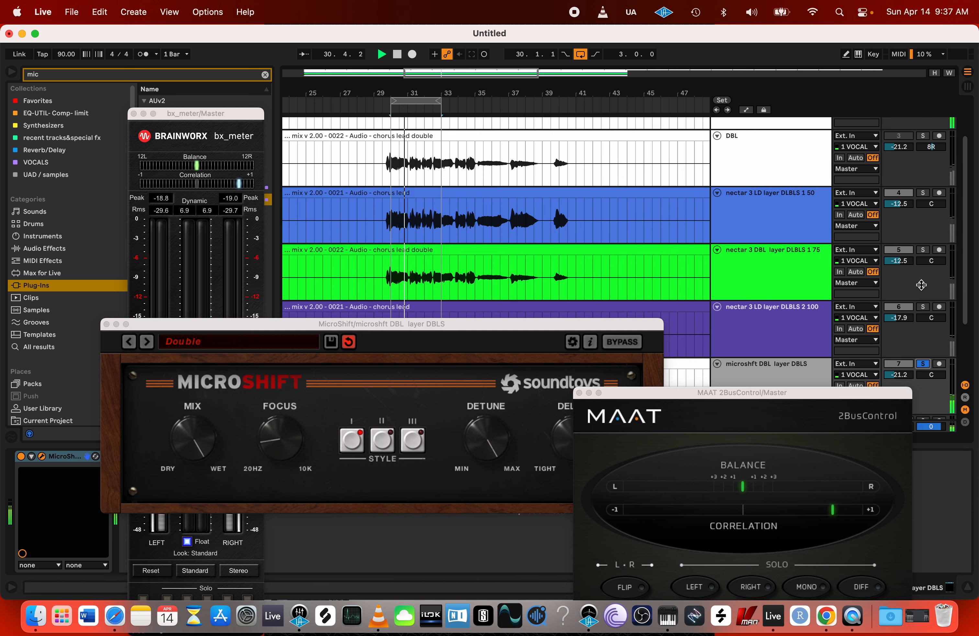
key("space")
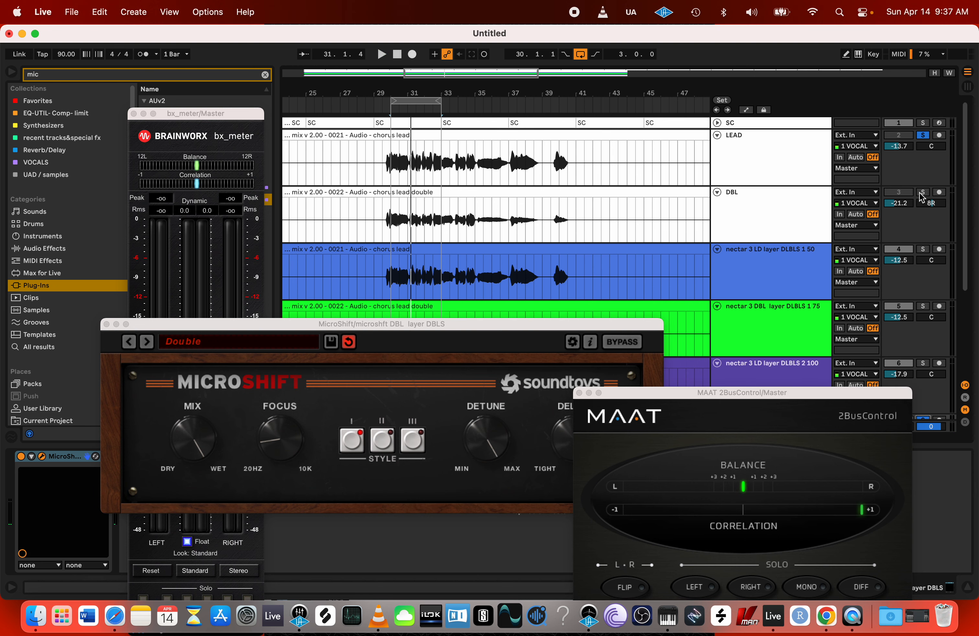
- Mark the chorus phrase on the DBL track from 29.3.1 to bar 41 to compare it with the layer tracks
left_click_drag(425, 206, 534, 206)
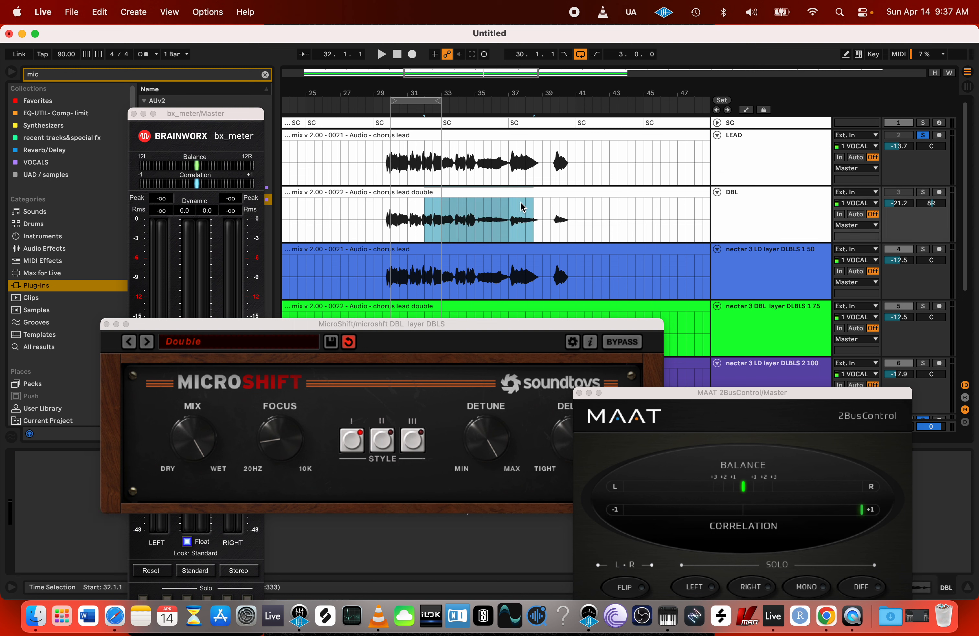
left_click_drag(385, 209, 583, 212)
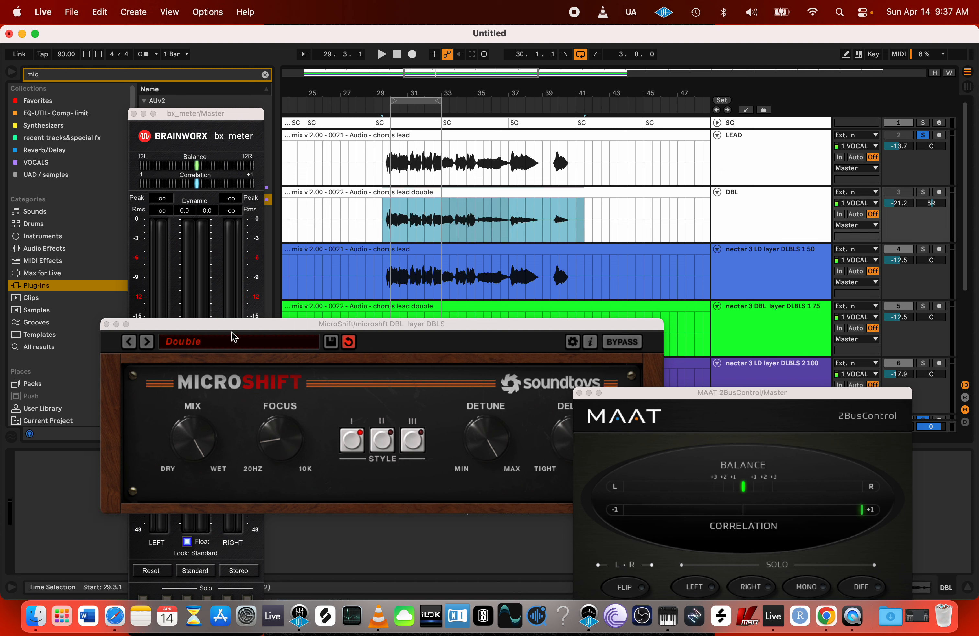
scroll(745, 273, "down", 4)
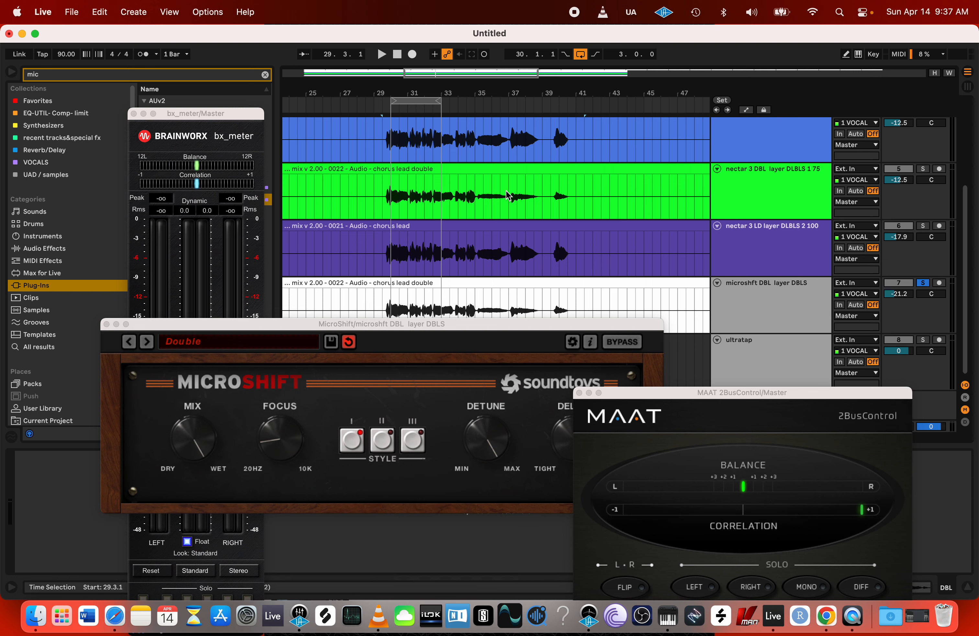
scroll(384, 196, "up", 2)
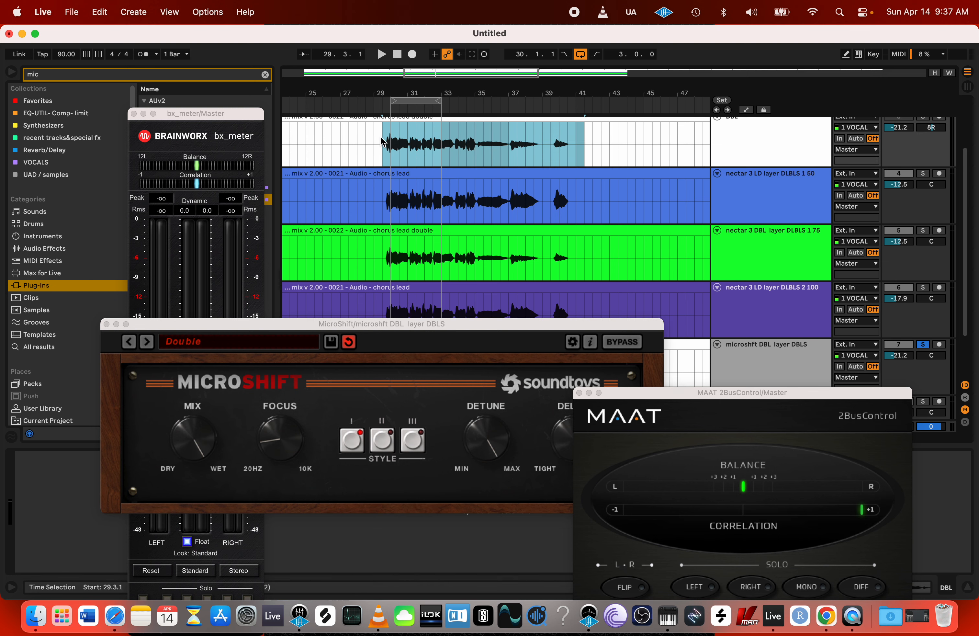
left_click_drag(383, 141, 581, 154)
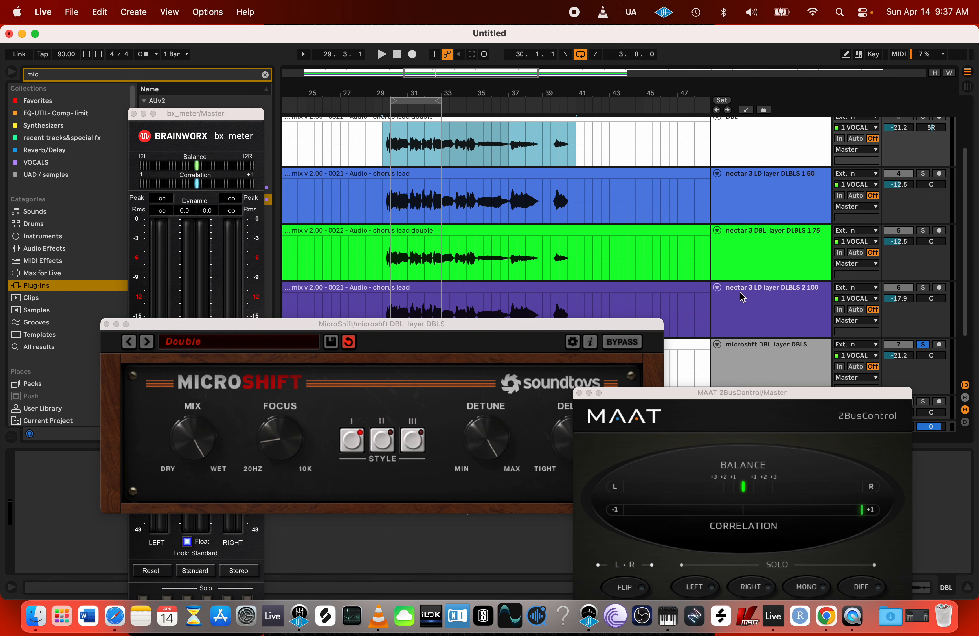
- Unsolo the microshft track and play the loop with only the LEAD track soloed
scroll(786, 249, "up", 3)
scroll(787, 249, "down", 3)
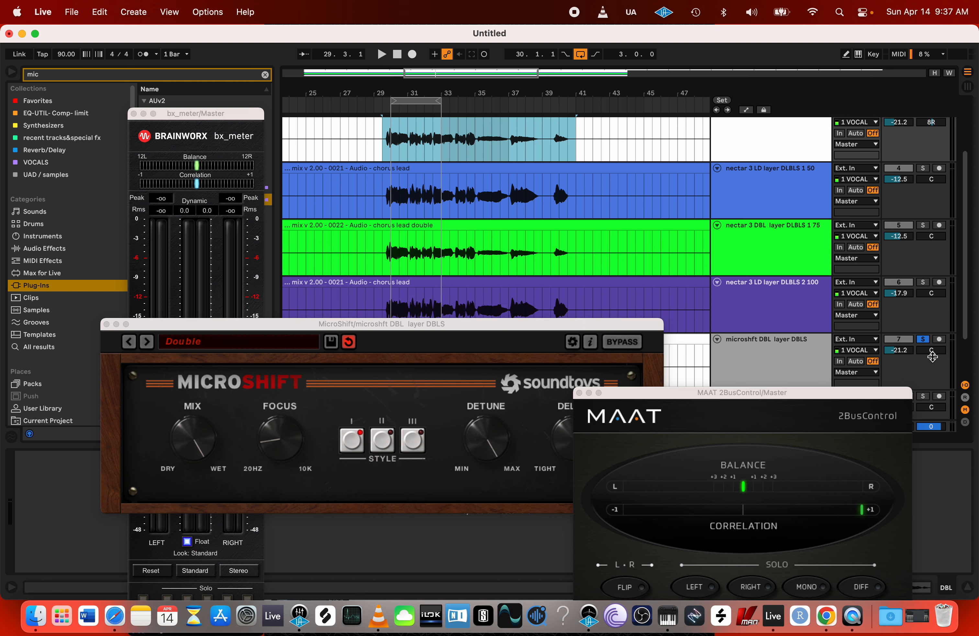
left_click(925, 341)
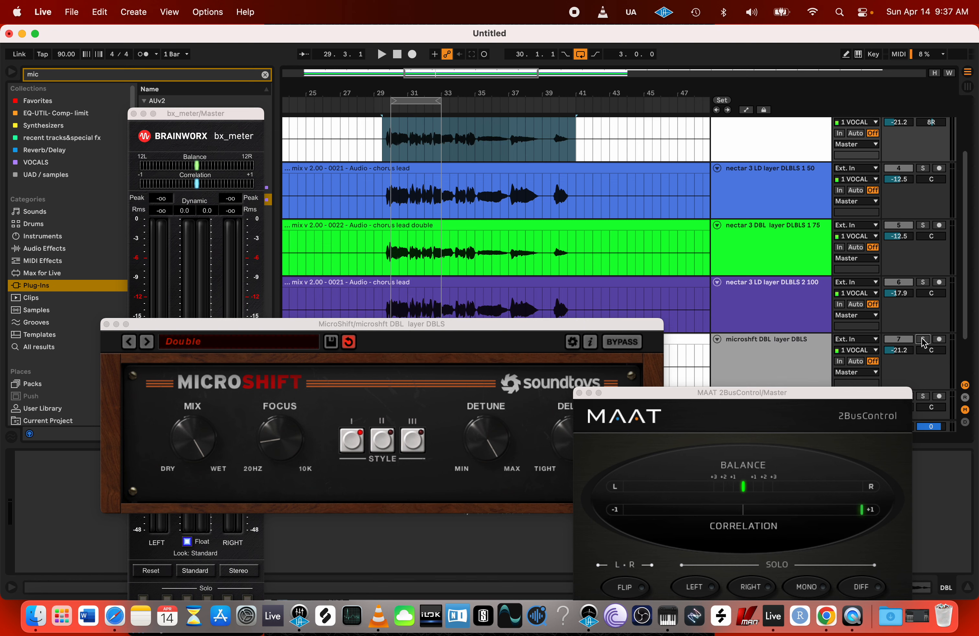
scroll(840, 316, "up", 3)
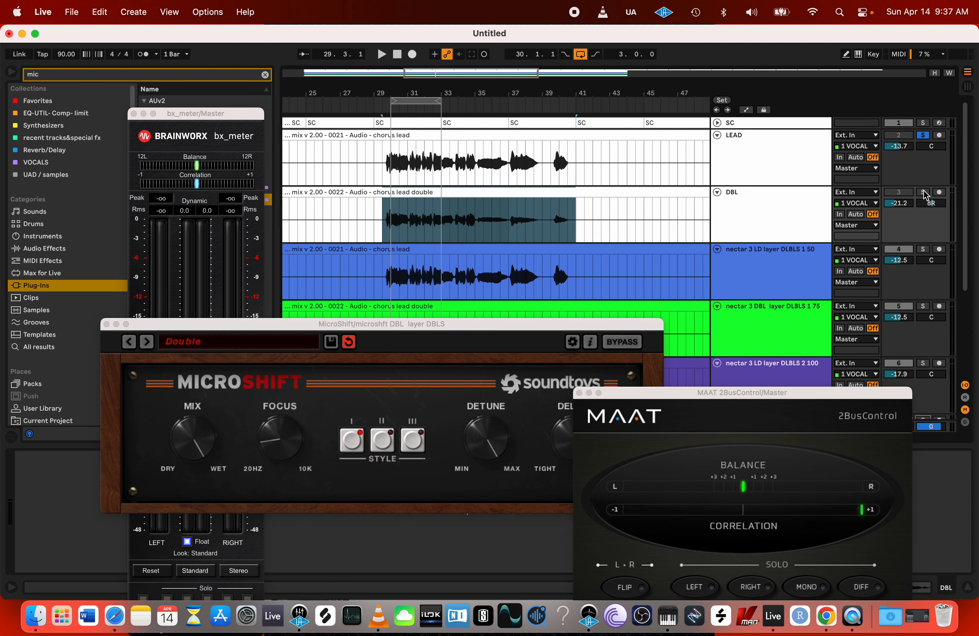
key("space")
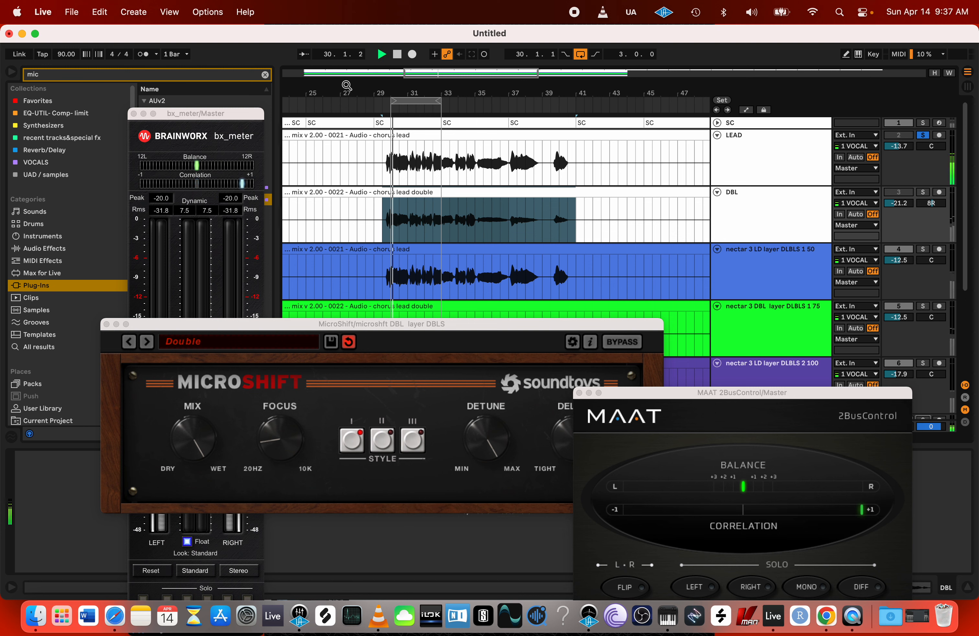
- Shift the three-bar loop to start at 31.3.1, view it up close and stop playback
left_click_drag(427, 100, 449, 105)
scroll(414, 133, "up", 5)
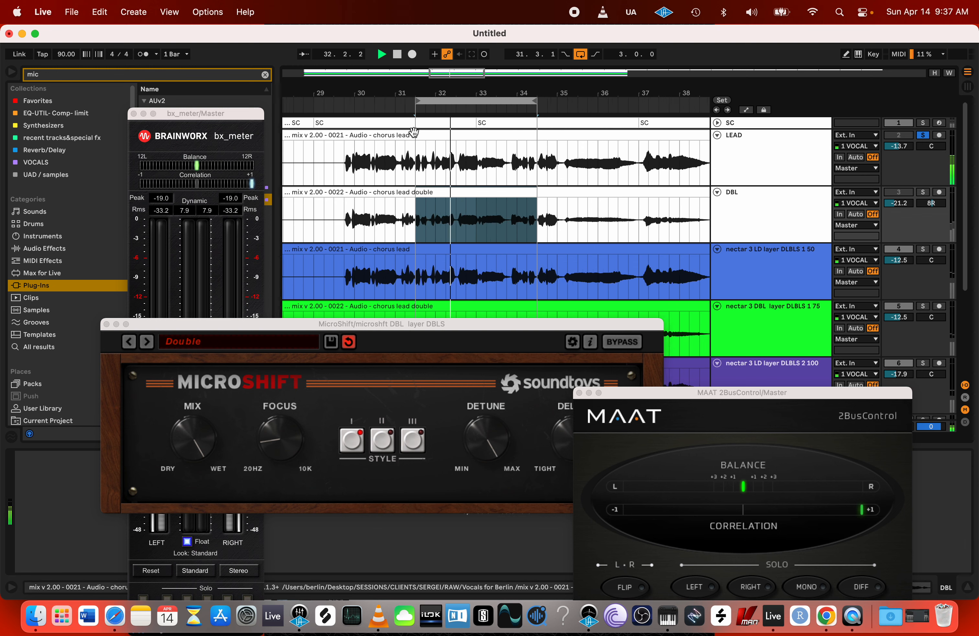
scroll(415, 132, "up", 2)
key("space")
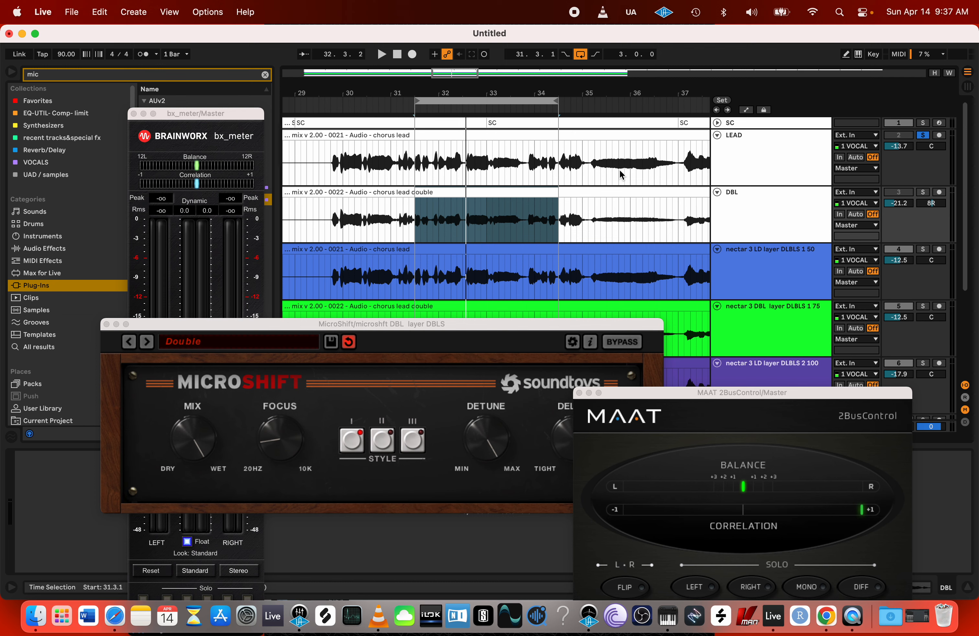
- Place the insert mark at 31.3.1 on the LEAD track and briefly audition the DBL track soloed alongside it
scroll(479, 157, "down", 3)
scroll(480, 157, "up", 3)
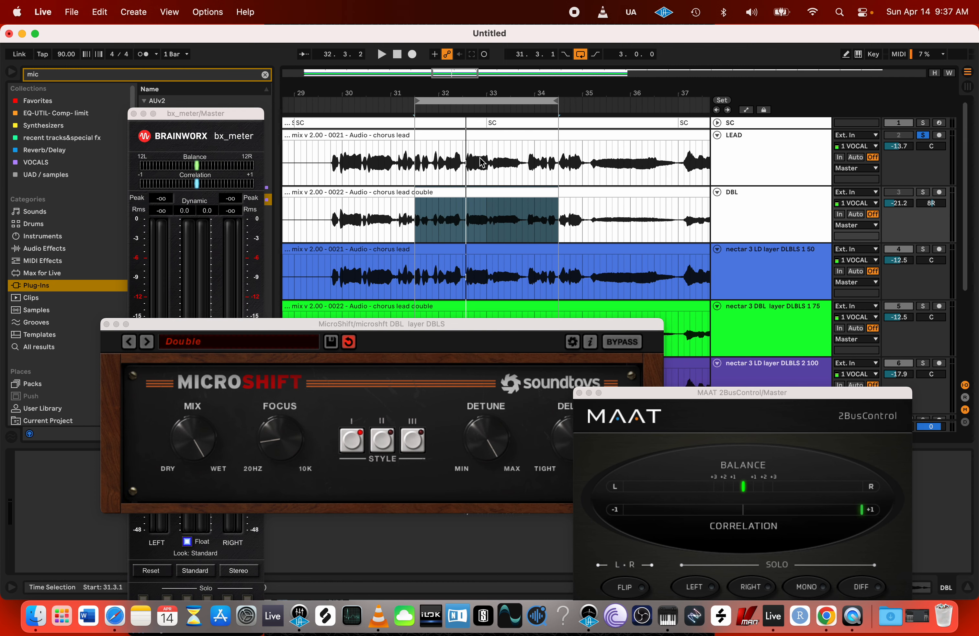
scroll(482, 162, "down", 1)
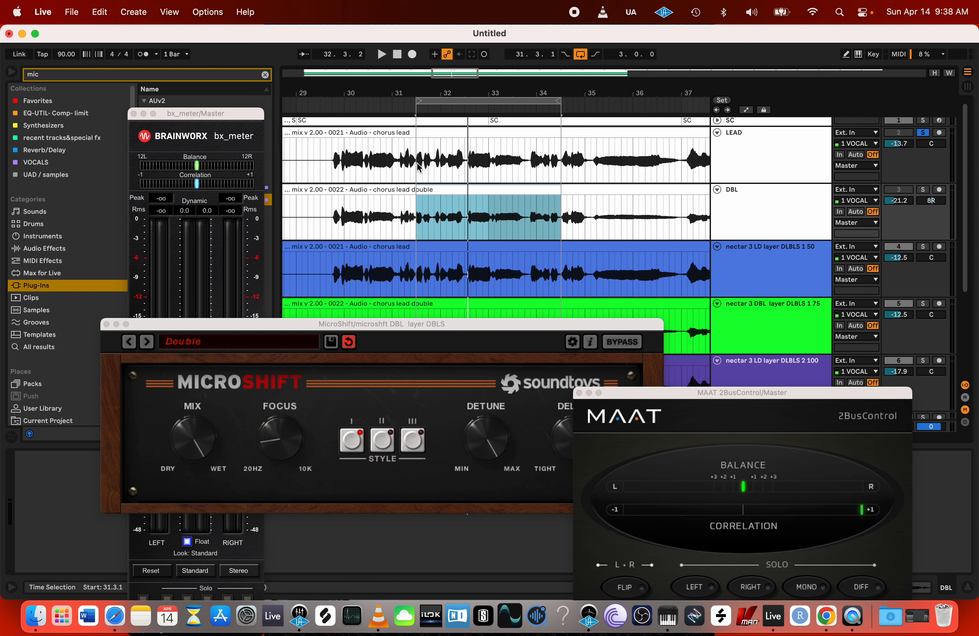
left_click(418, 164)
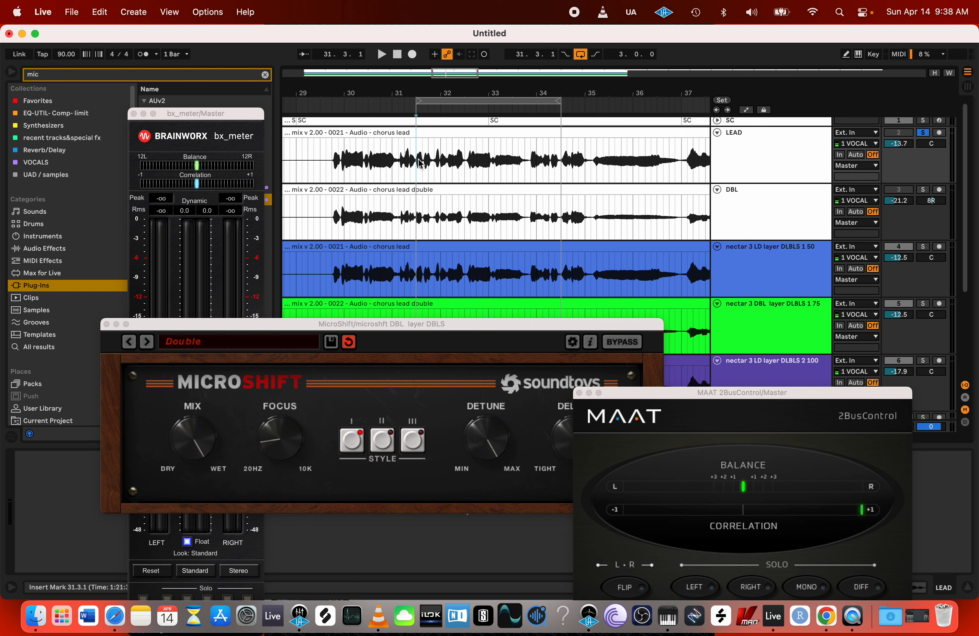
left_click(923, 190)
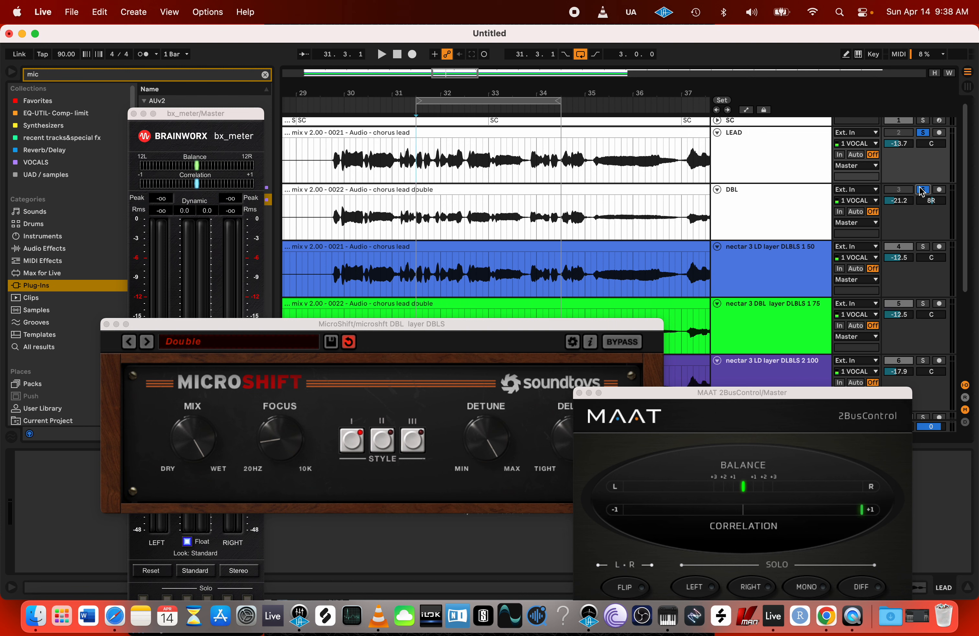
key("space")
left_click(925, 189)
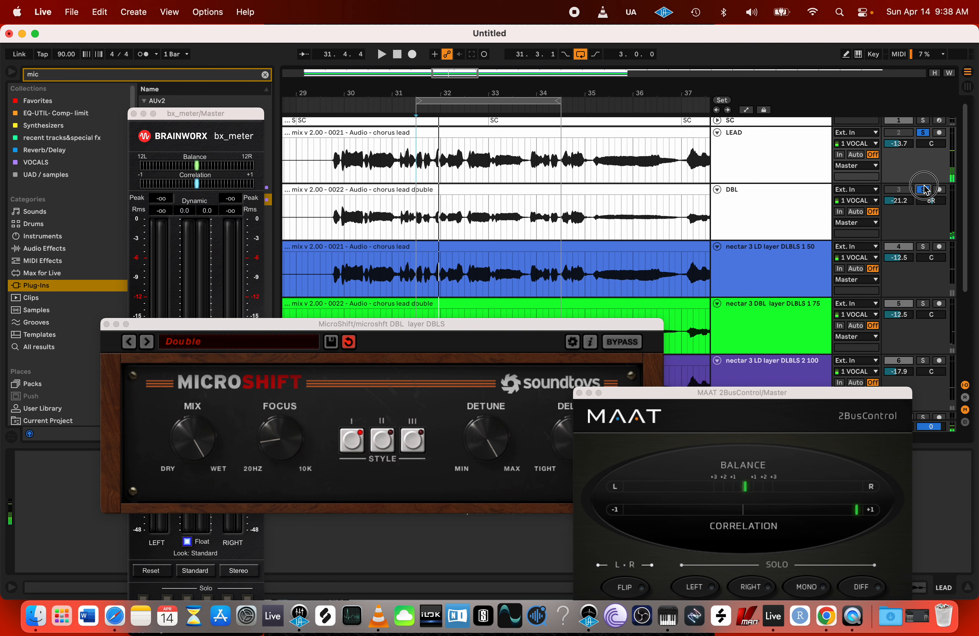
- Move the whole 2BusControl window into view and close the MicroShift window
left_click_drag(704, 393, 721, 368)
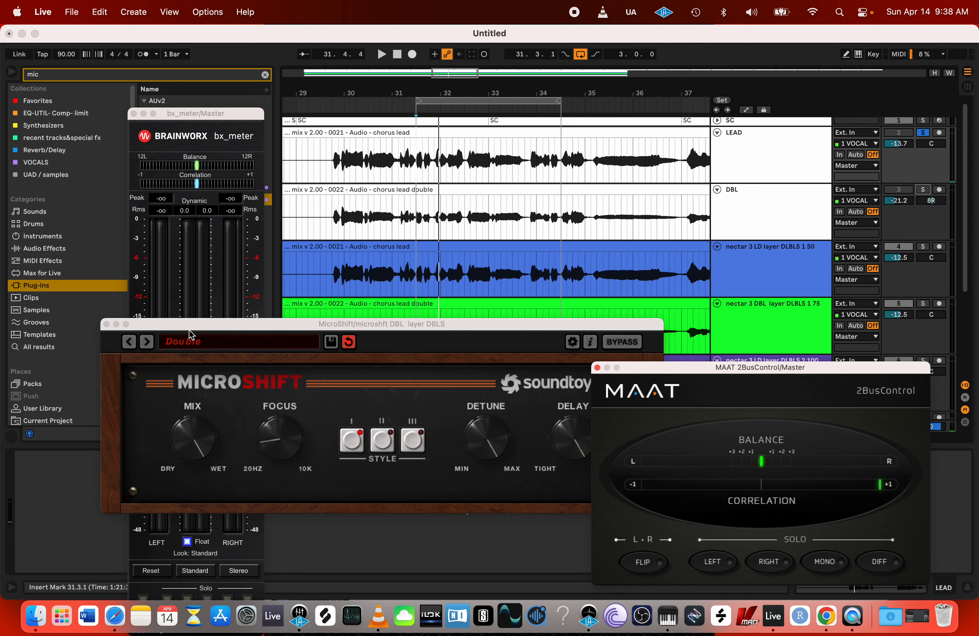
left_click(106, 324)
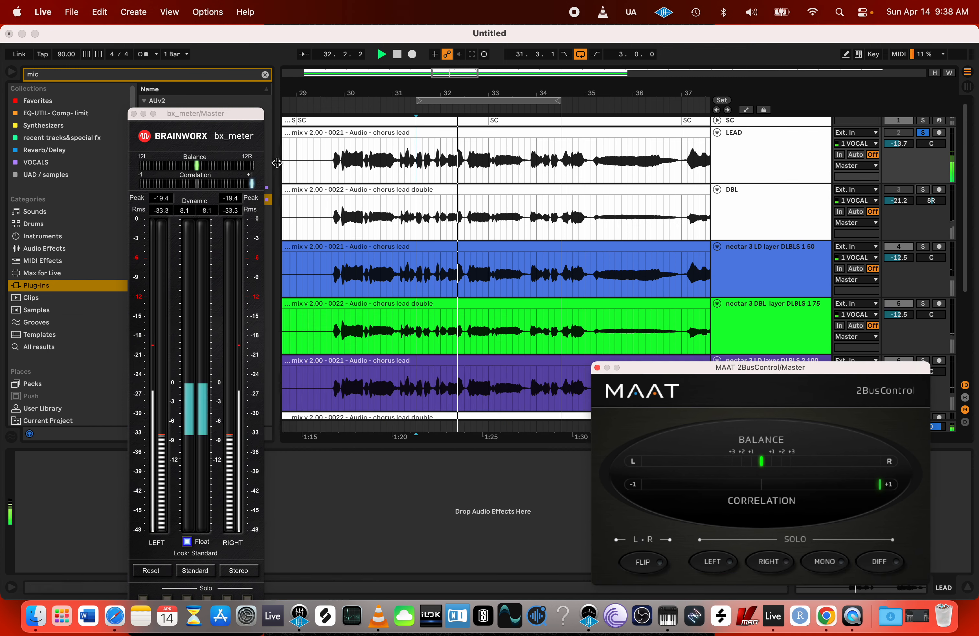
- Solo the DBL and nectar 3 LD layer DLBLS 1 50 tracks alongside the lead and briefly audition them in mono with 2BusControl
left_click(923, 190)
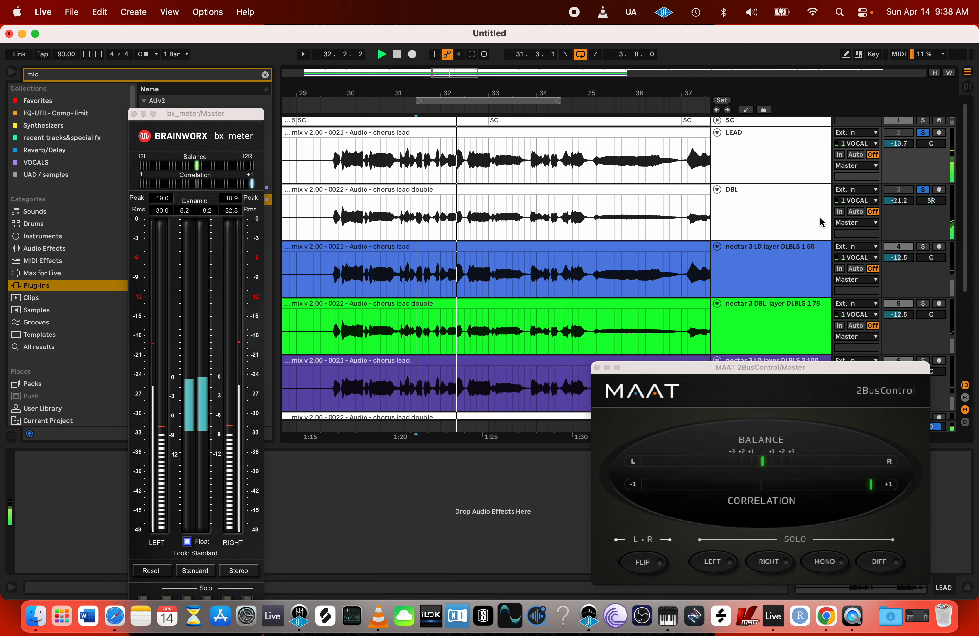
scroll(837, 211, "down", 2)
scroll(836, 211, "up", 1)
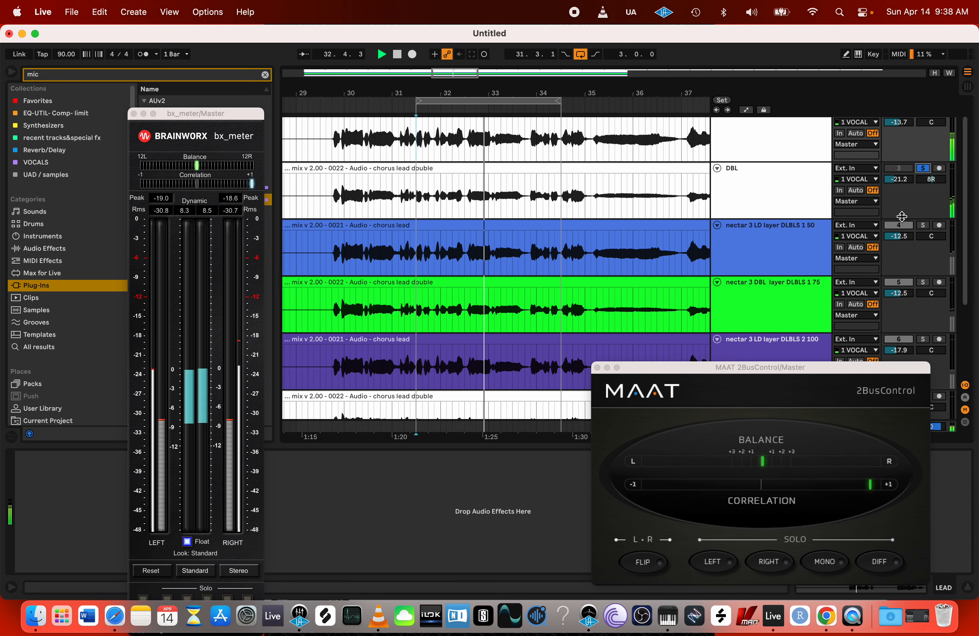
left_click(923, 226)
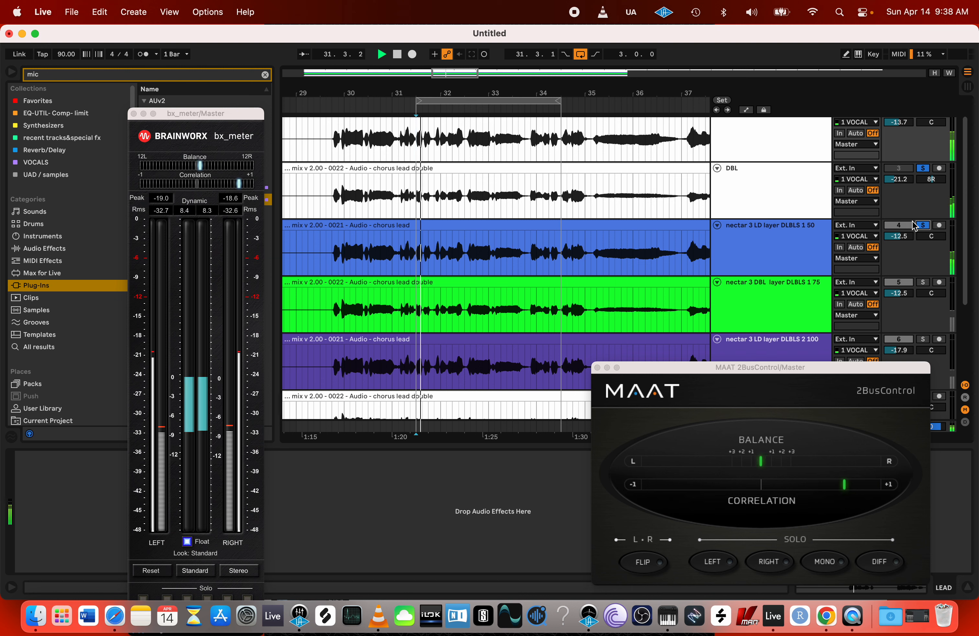
left_click(828, 562)
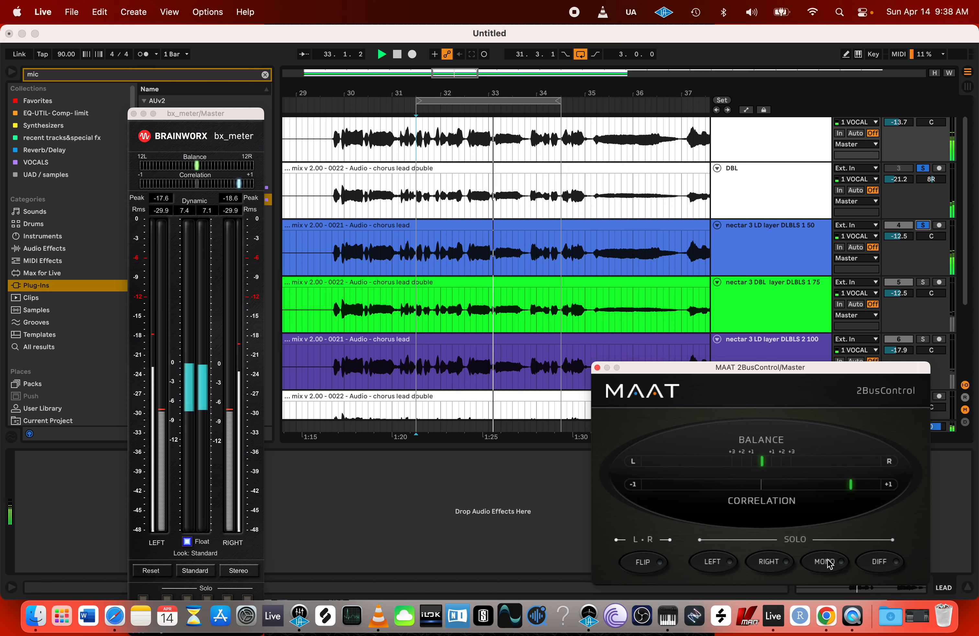
left_click(827, 562)
- Add the nectar 3 DBL layer DLBLS 1 75, nectar 3 LD layer DLBLS 2 100 and microshft DBL layer DLBLS tracks to the soloed tracks
left_click(923, 282)
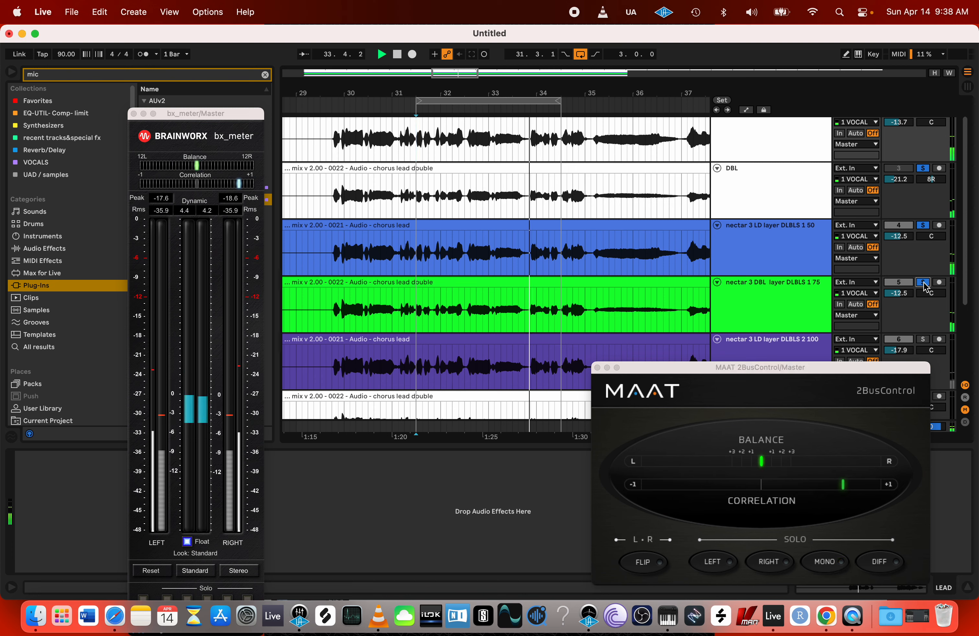
scroll(806, 291, "down", 3)
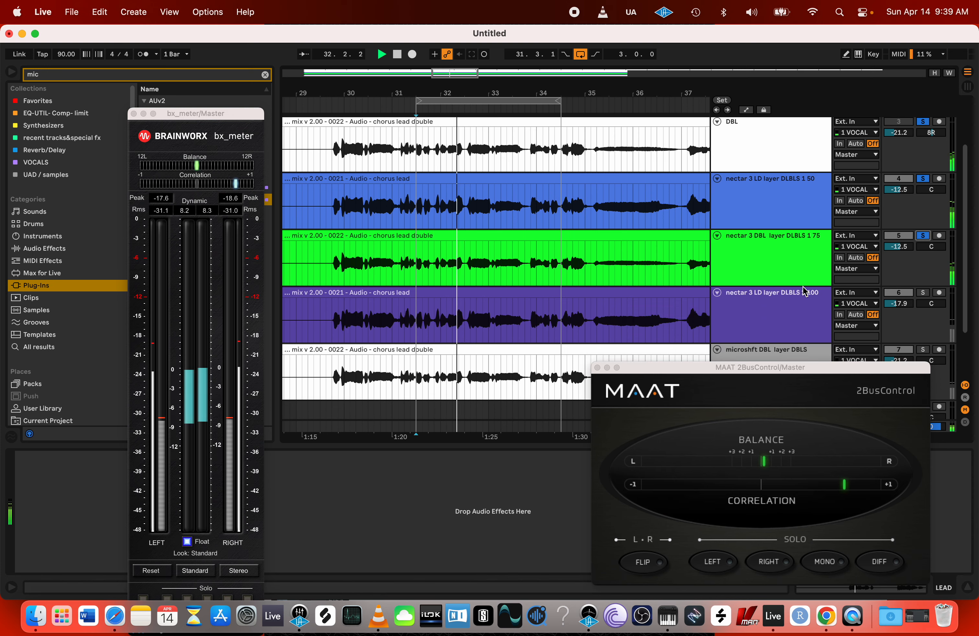
left_click(923, 293)
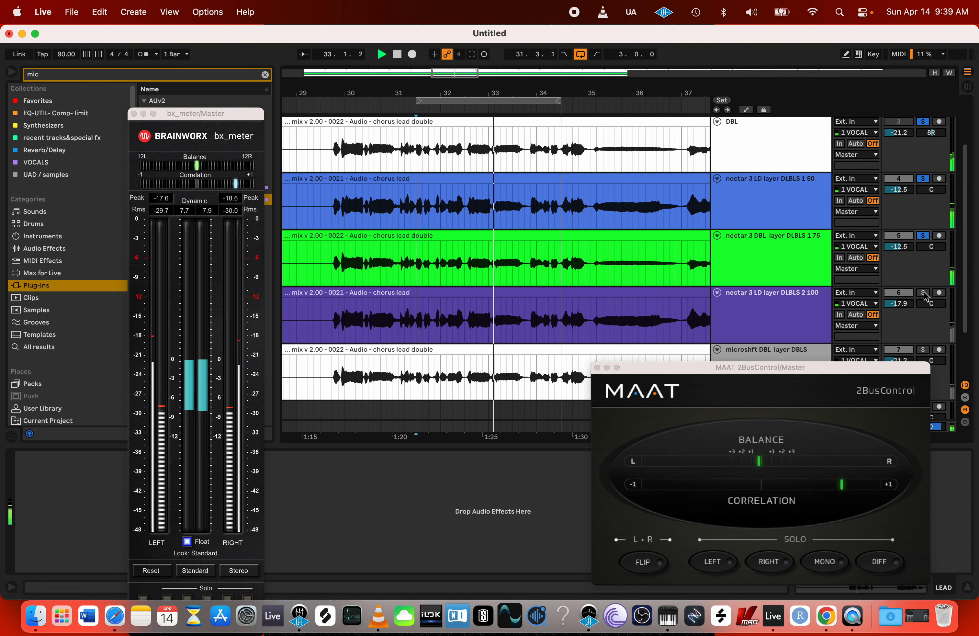
scroll(924, 294, "down", 3)
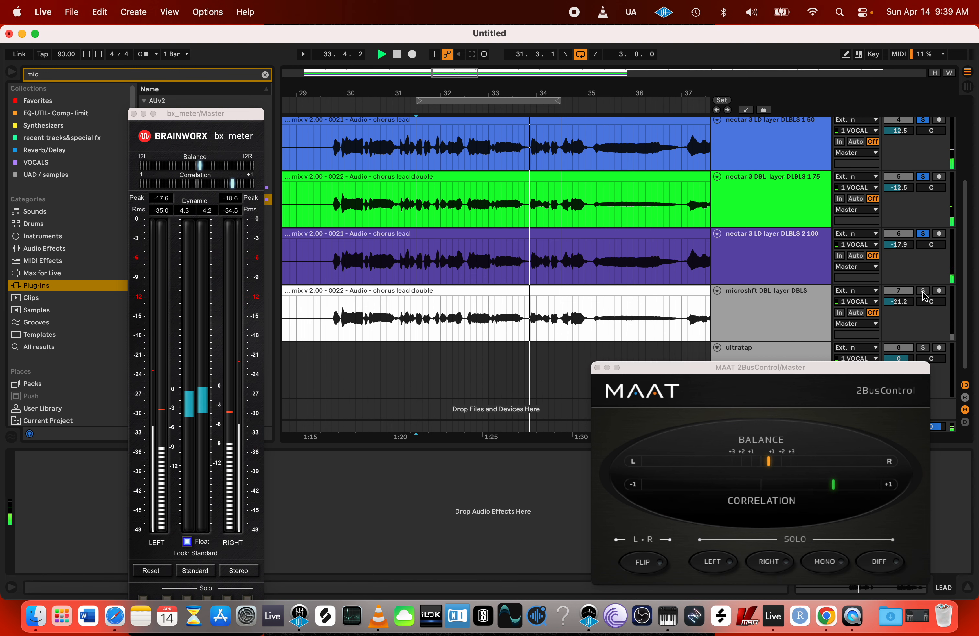
left_click(923, 291)
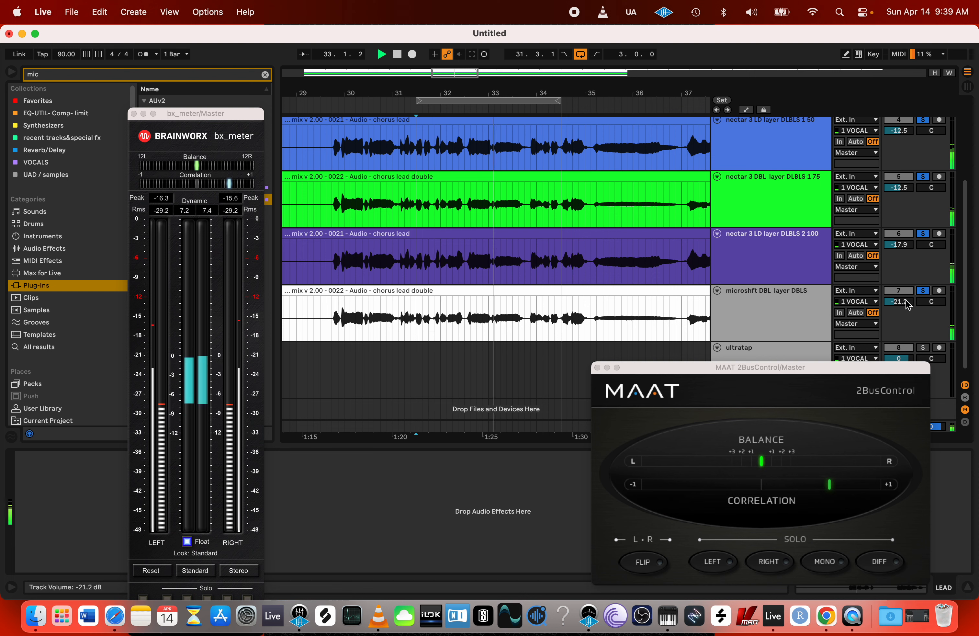
- Set the microshft DBL layer DLBLS track's volume to -19.0 dB and check the mix in mono with bx_meter beside 2BusControl
left_click_drag(907, 305, 908, 314)
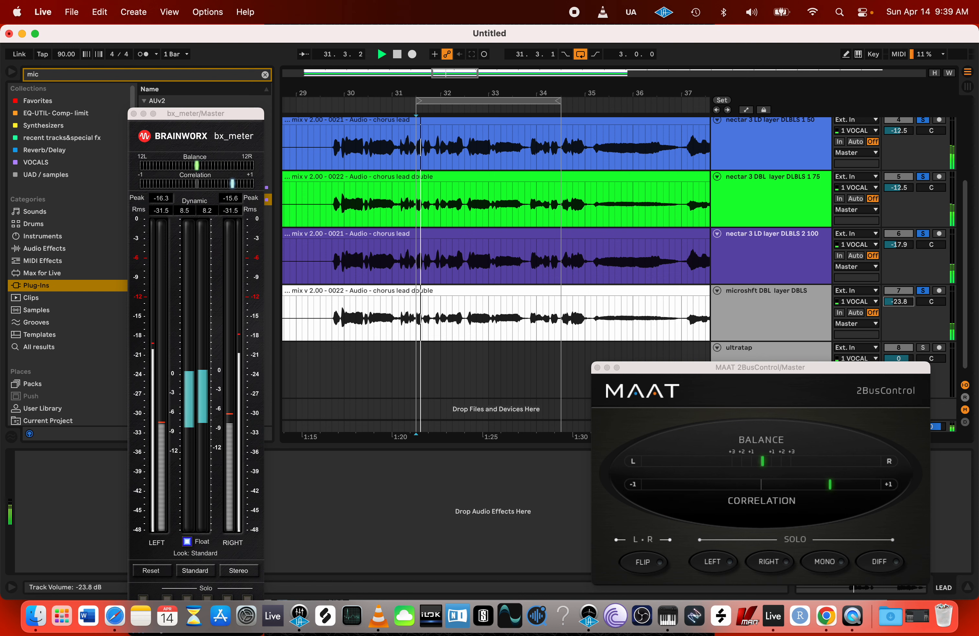
mouse_move(900, 302)
left_mouse_down()
mouse_move(900, 275)
mouse_move(900, 286)
left_mouse_up()
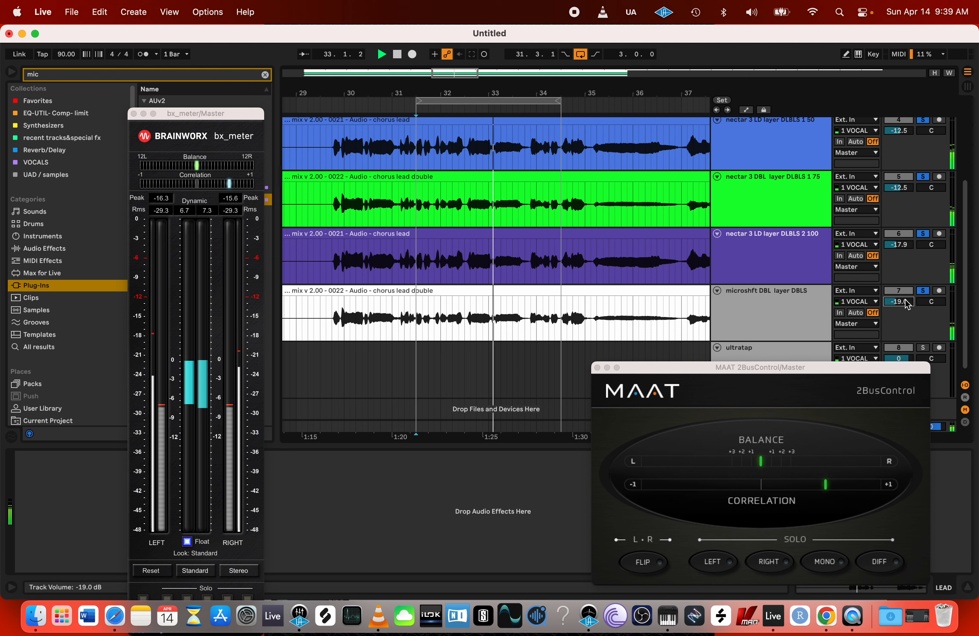
left_click(826, 562)
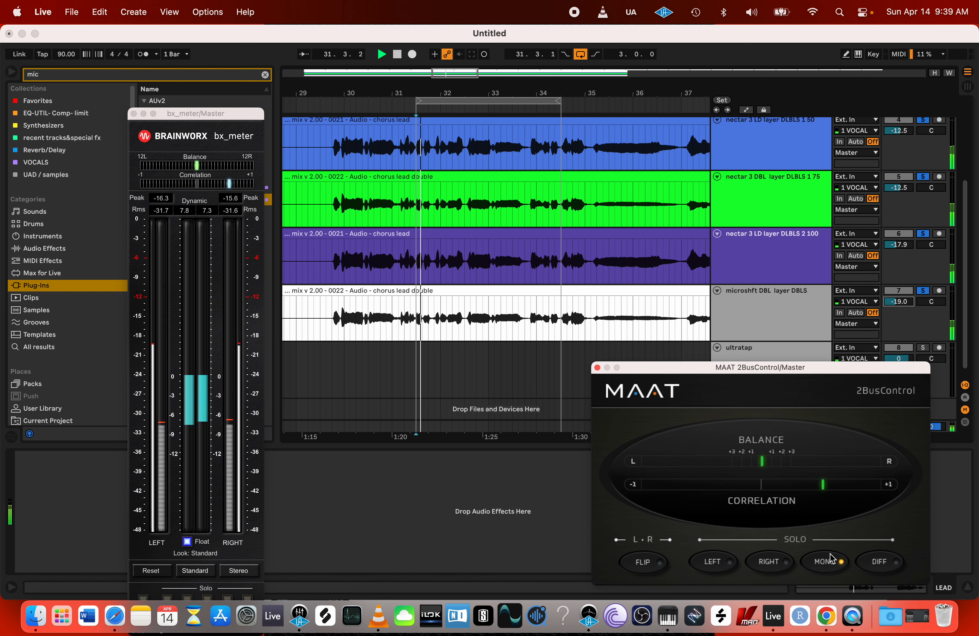
left_click_drag(225, 114, 546, 77)
left_click(819, 564)
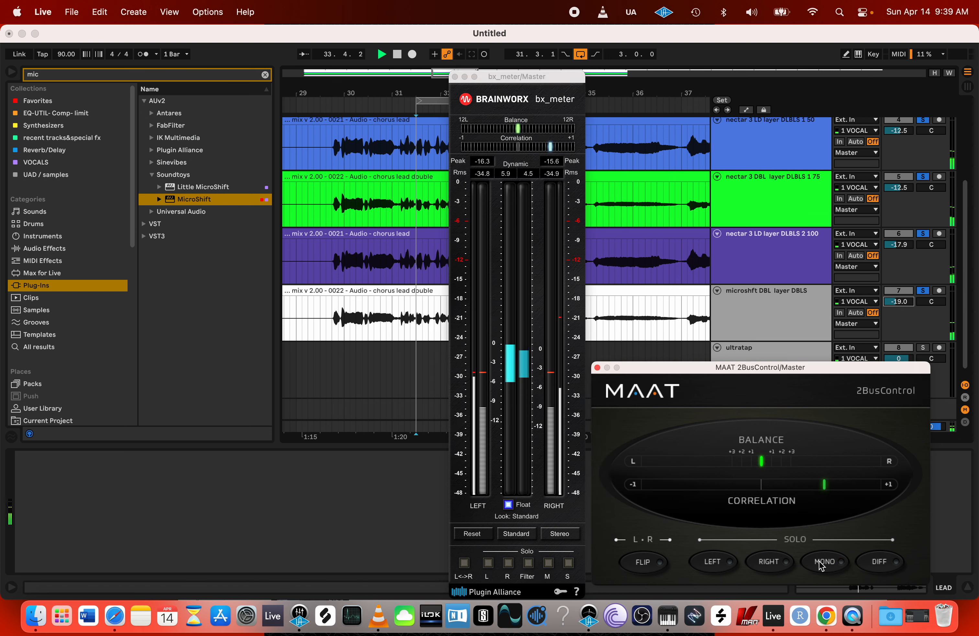
key("space")
- Loop the passage from 32.3.2 to 33.1.2 on the nectar 3 LD layer DLBLS 2 100 track and start playback
left_click_drag(522, 82, 171, 81)
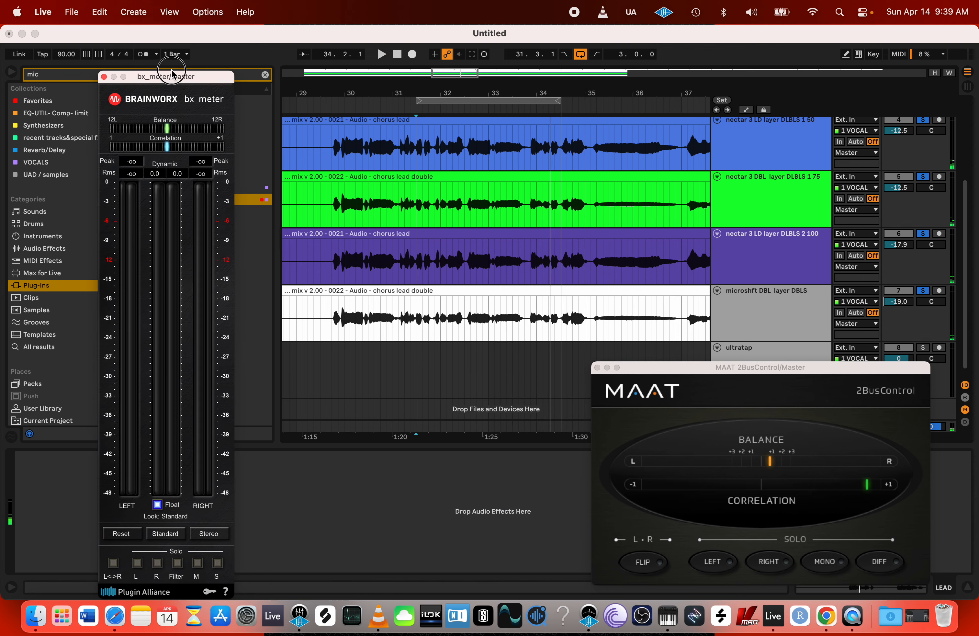
scroll(488, 270, "up", 5)
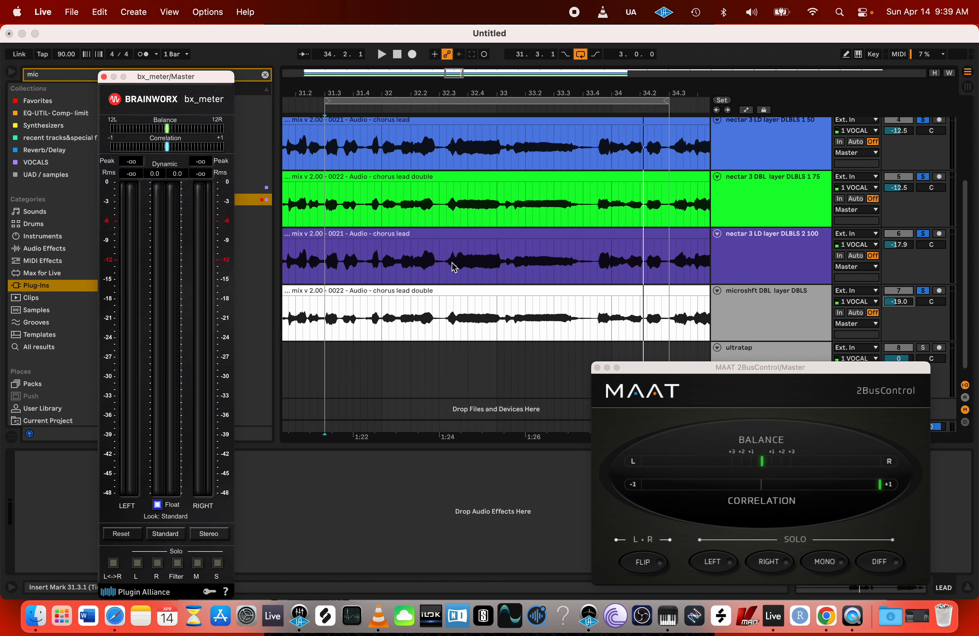
left_click_drag(446, 263, 501, 265)
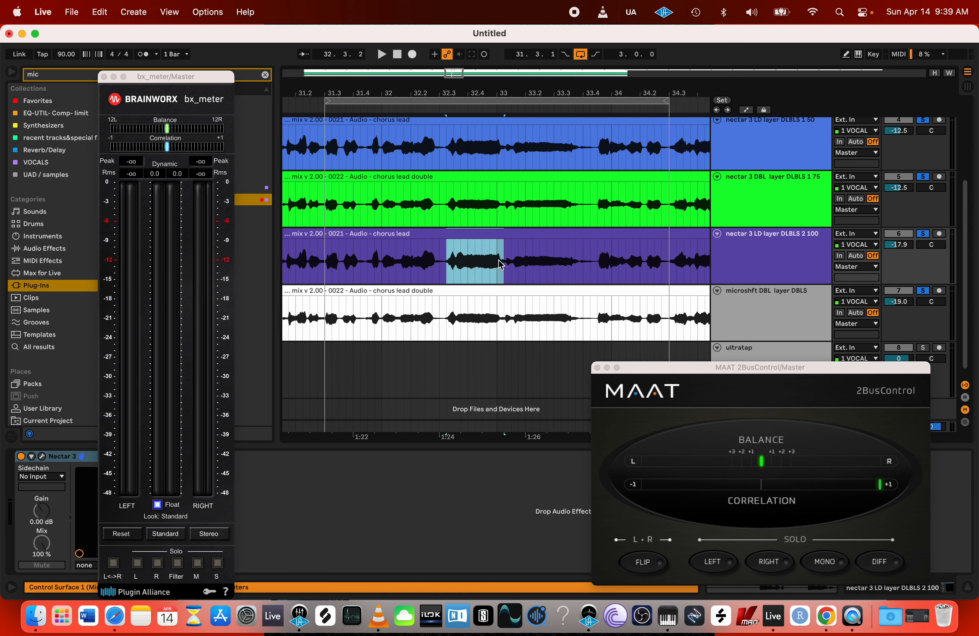
key("super+l")
key("space")
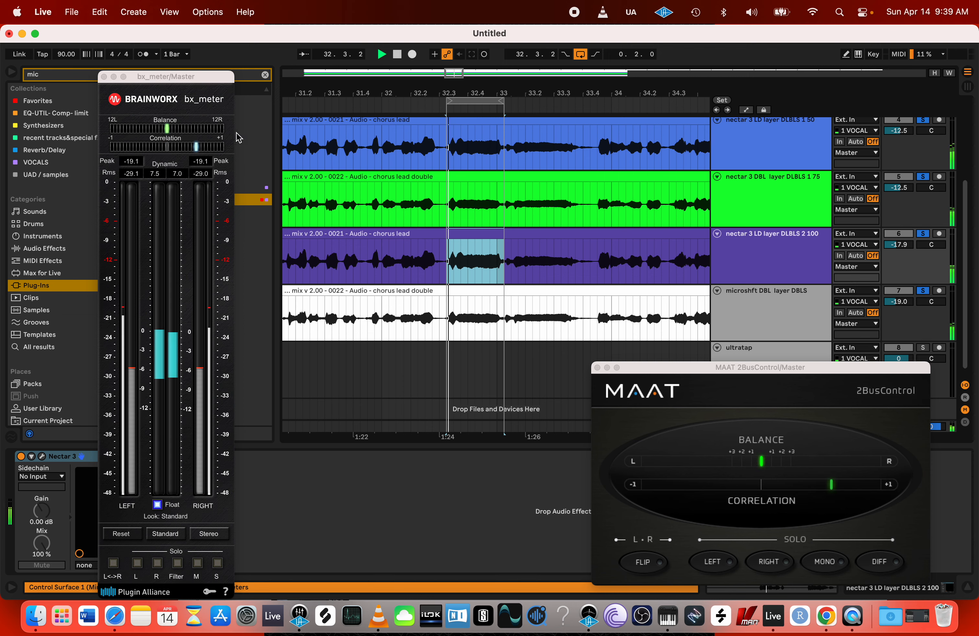
- Compare the short loop in mono and stereo with bx_meter placed beside 2BusControl, stopping playback when finished
left_click_drag(205, 79, 561, 81)
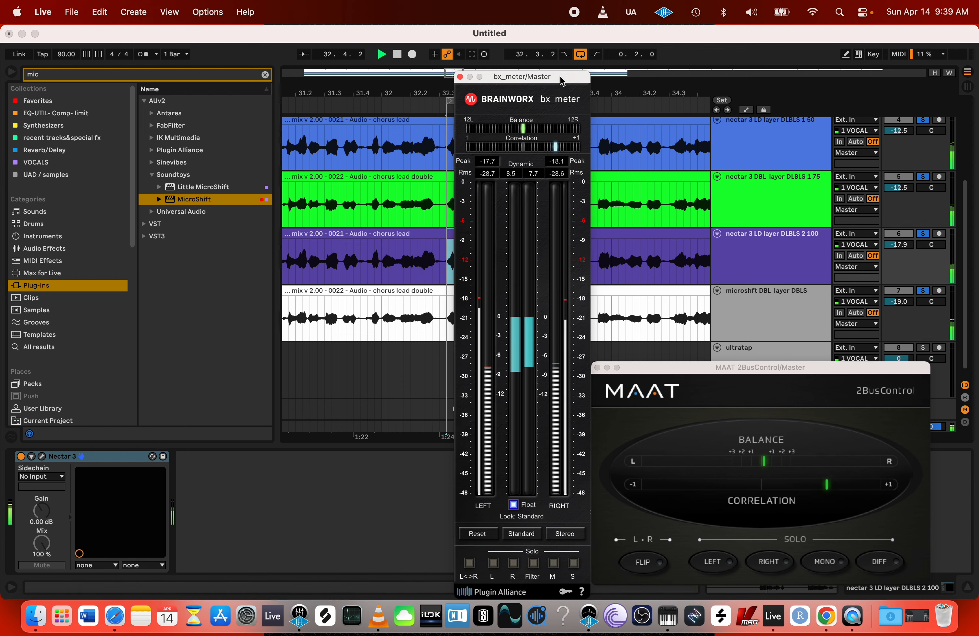
left_click(831, 562)
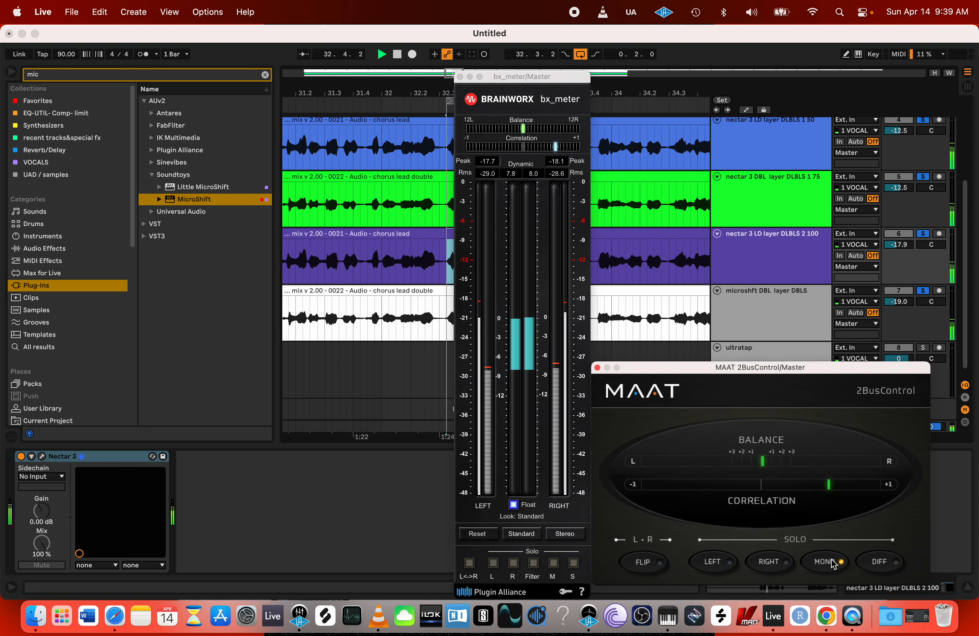
key("space")
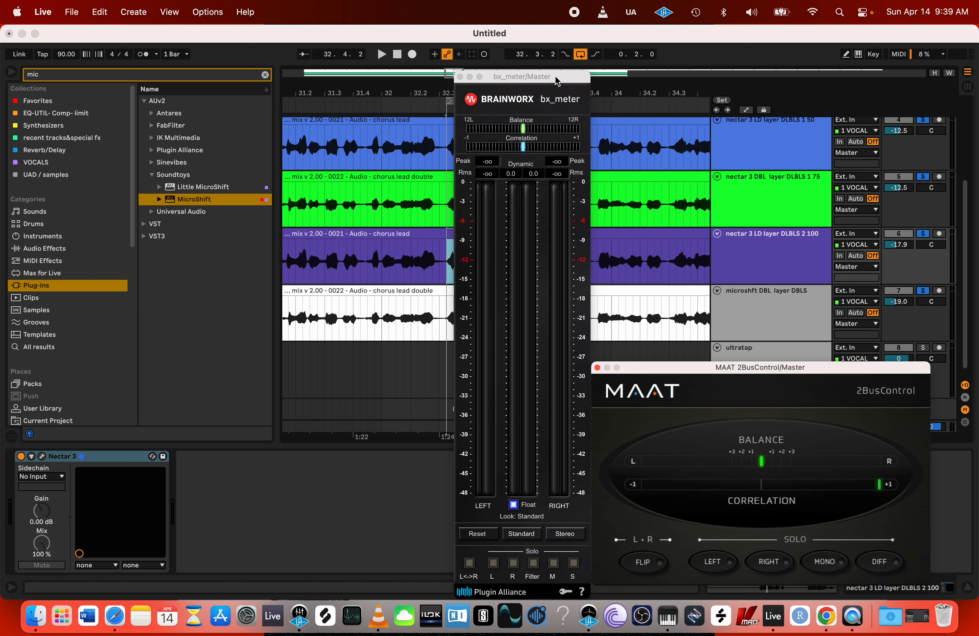
left_click_drag(556, 80, 186, 49)
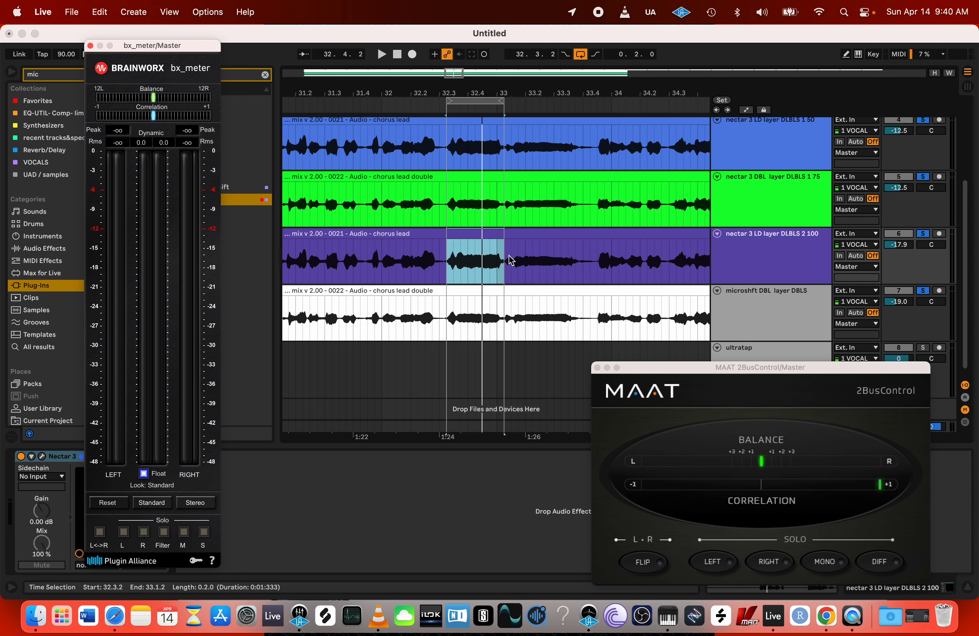
scroll(494, 263, "up", 5)
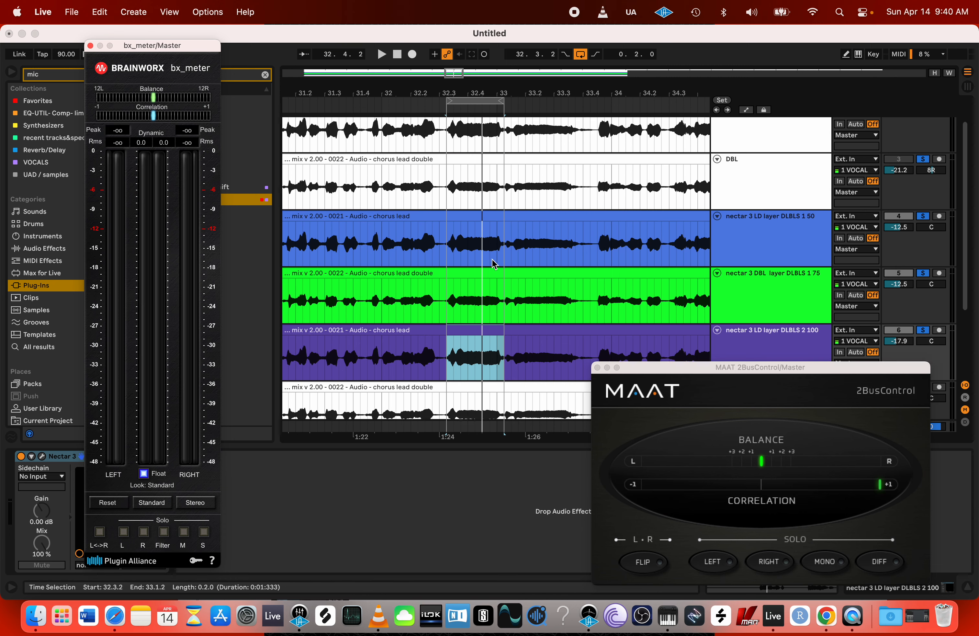
scroll(495, 263, "down", 5)
scroll(494, 263, "up", 5)
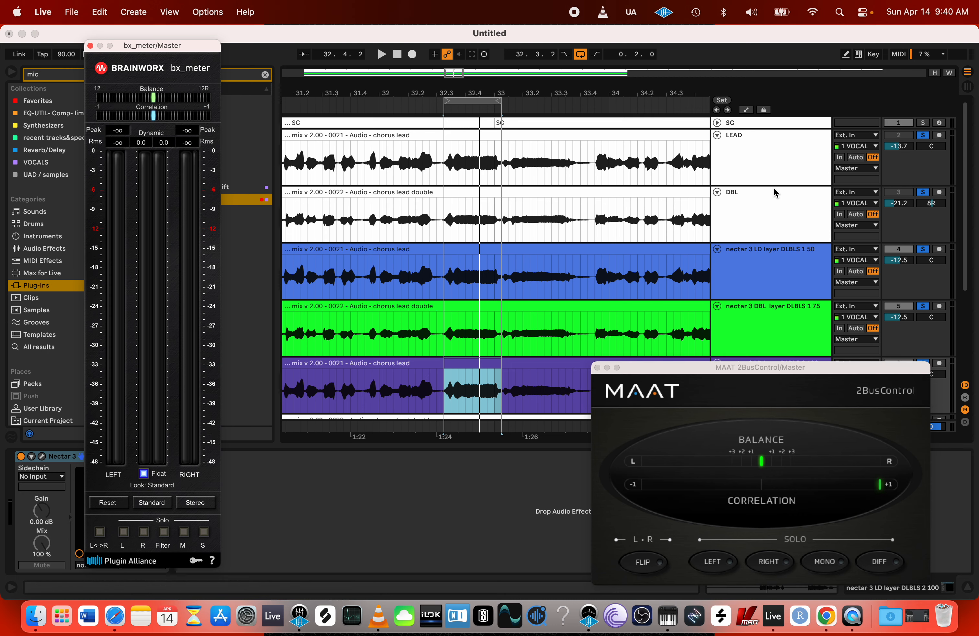
scroll(776, 192, "down", 5)
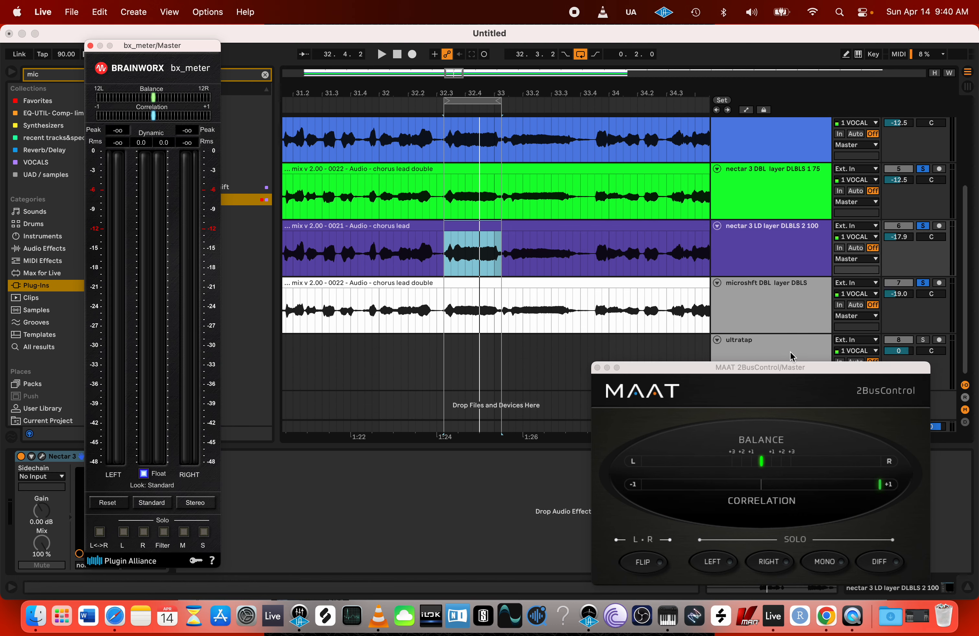
- Play the loop and extend it to run from 31.1.3 to 39.1.1
key("space")
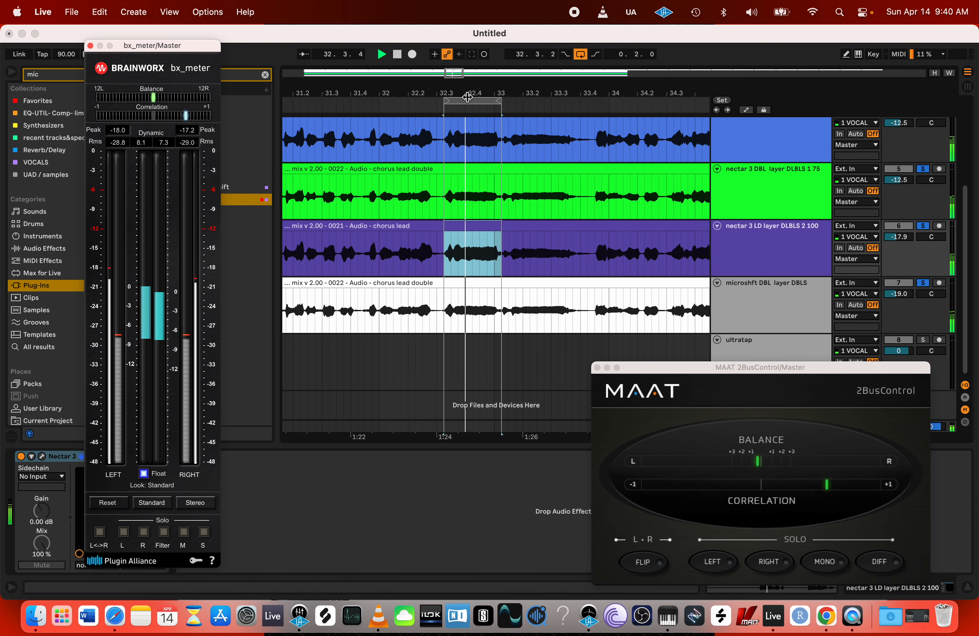
left_click_drag(443, 101, 315, 108)
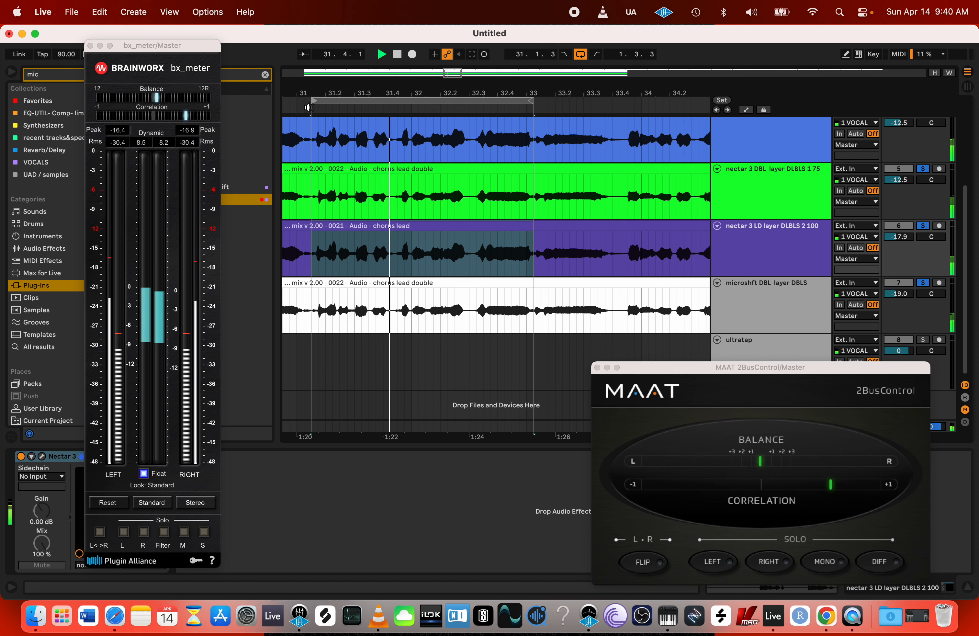
left_click_drag(533, 101, 676, 111)
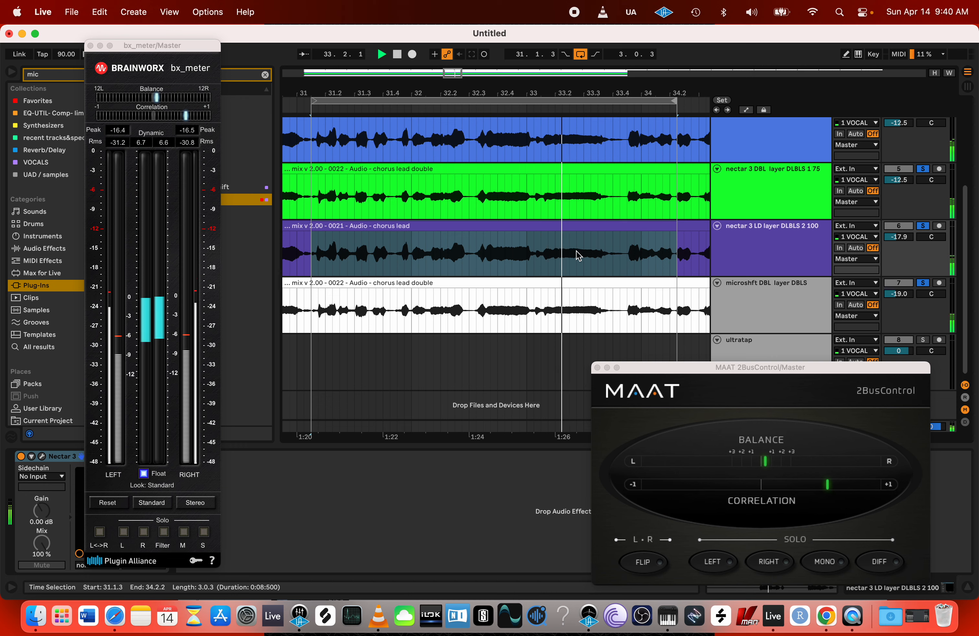
scroll(577, 255, "down", 5)
scroll(577, 254, "down", 3)
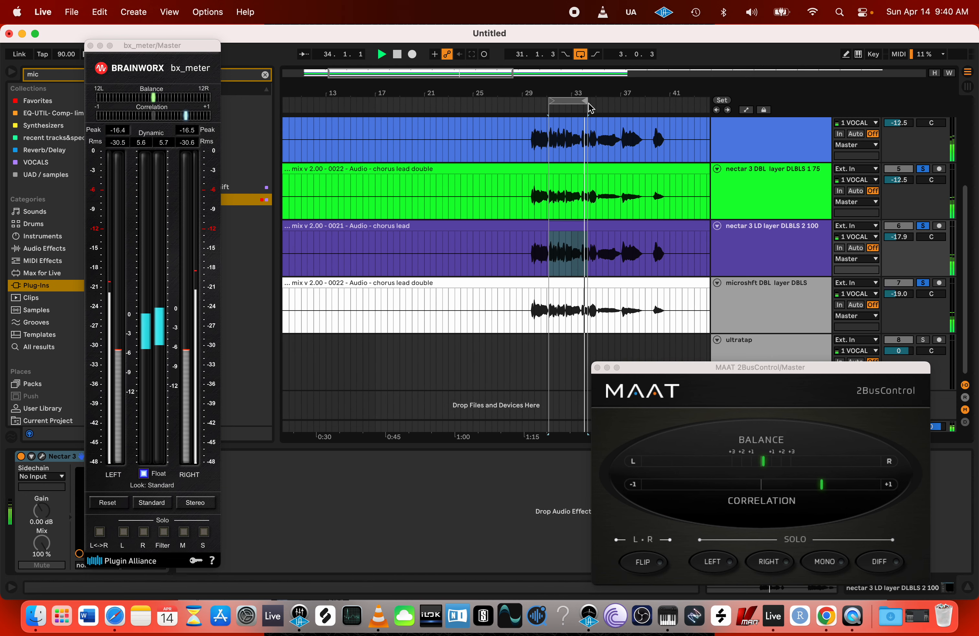
left_click_drag(585, 103, 645, 101)
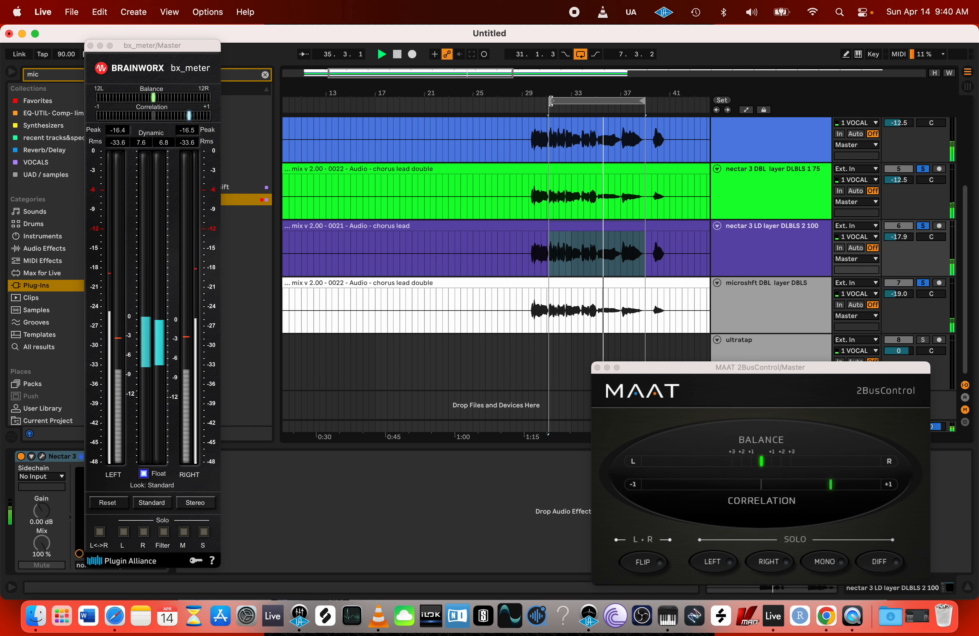
- Compare the soloed vocal layers in mono and stereo over the longer loop and close the 2BusControl window once playback is stopped
left_click(826, 565)
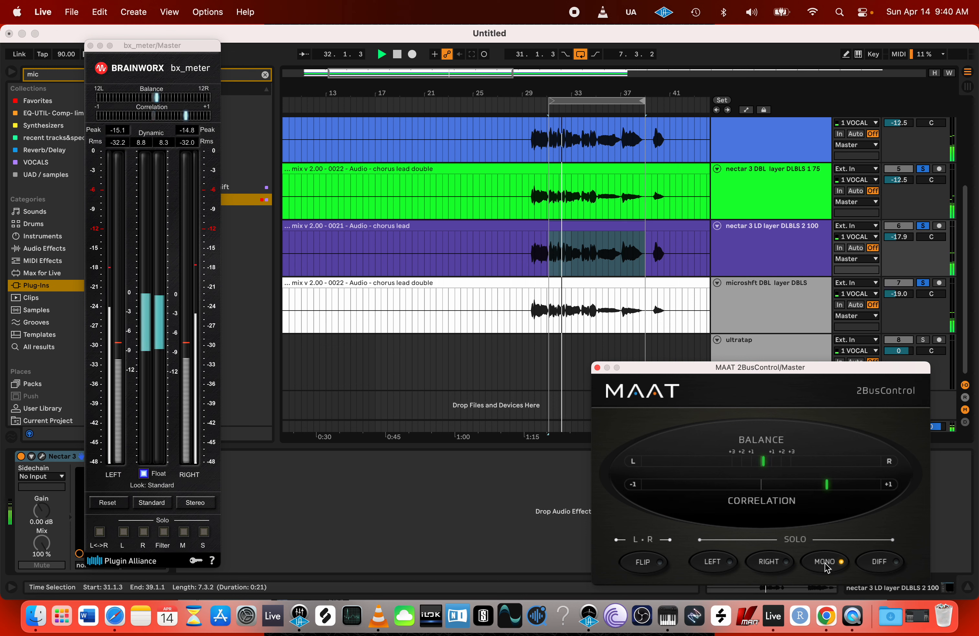
left_click(826, 565)
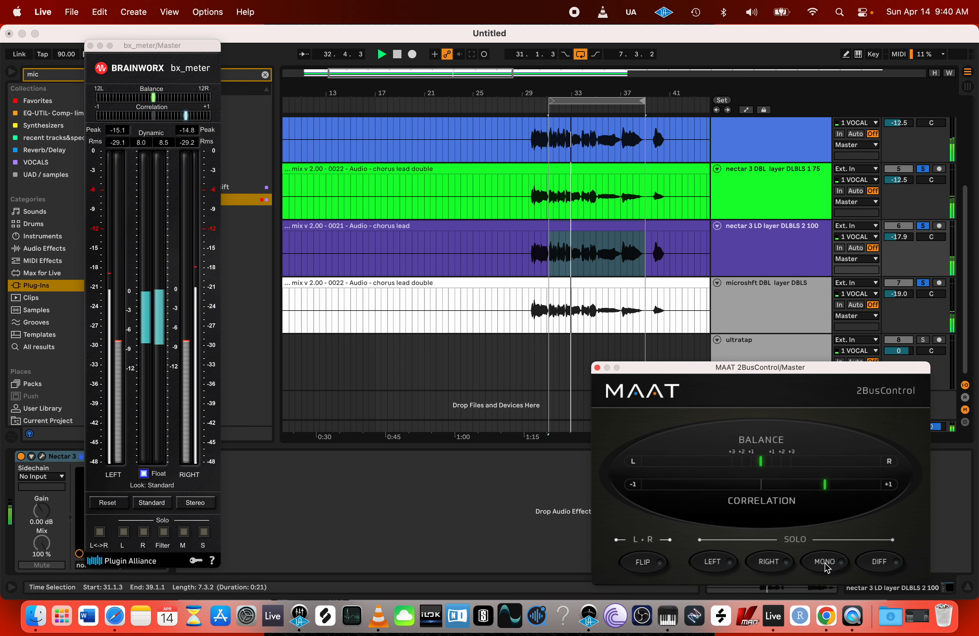
left_click(826, 566)
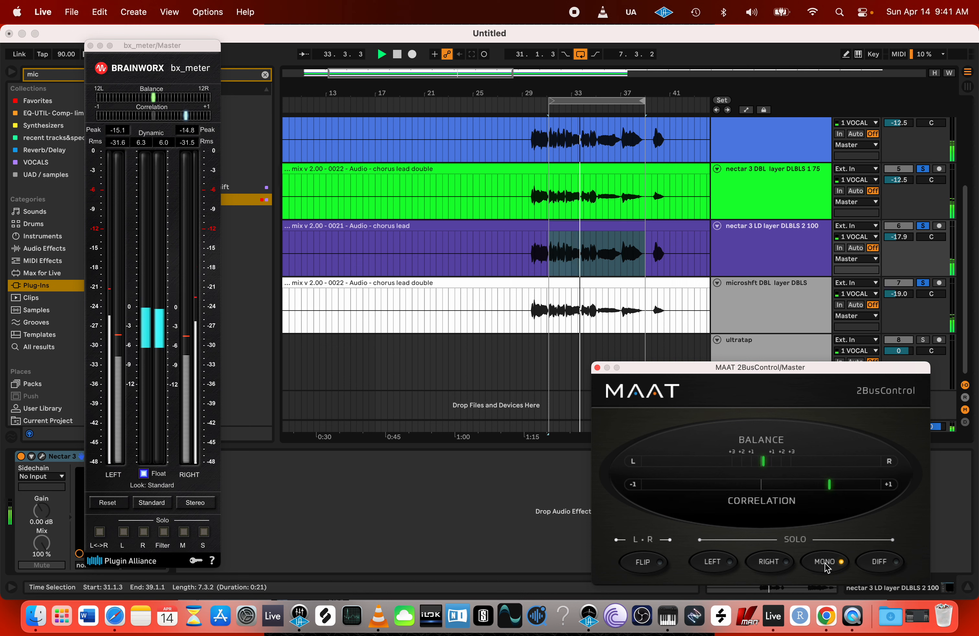
left_click(826, 566)
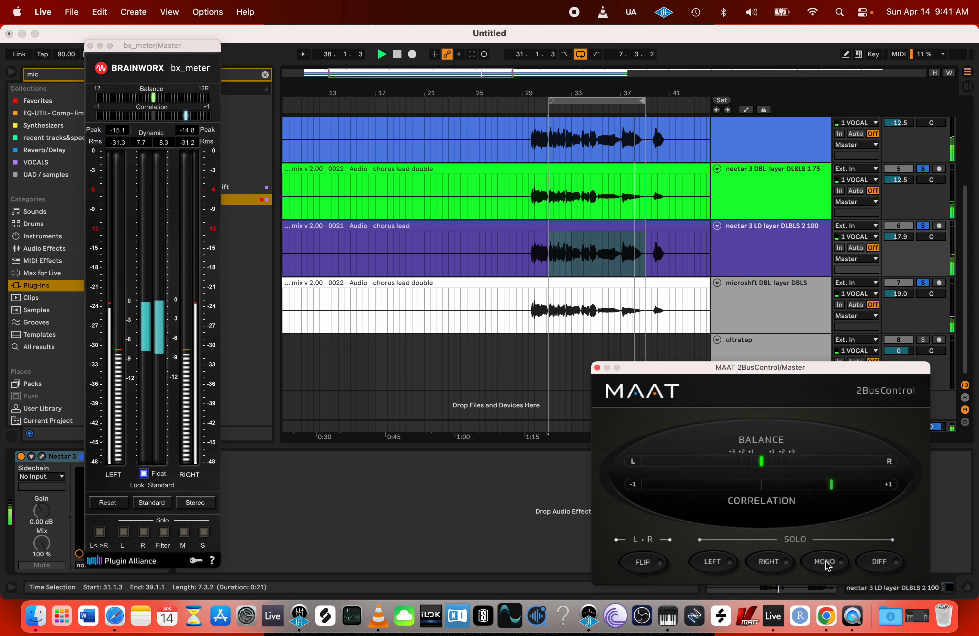
key("space")
left_click(598, 368)
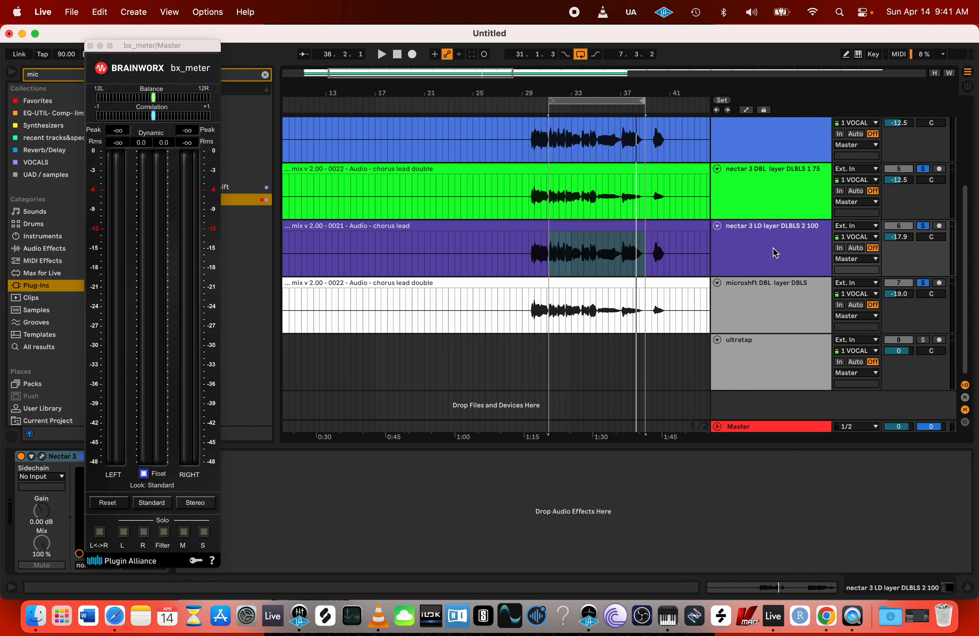
scroll(780, 254, "up", 3)
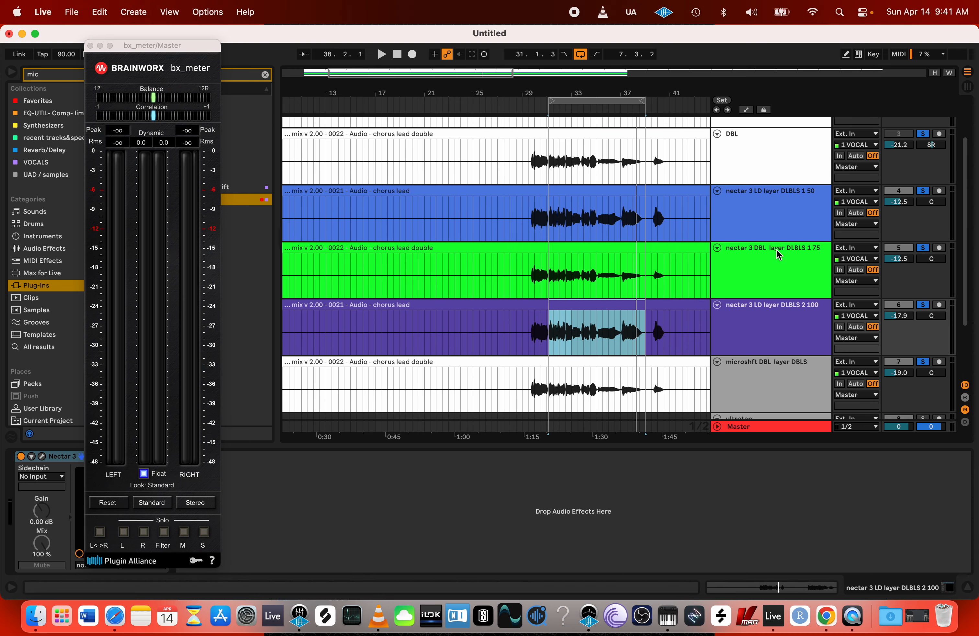
- Review the LEAD, DBL and nectar 3 and MicroShift layer tracks, checking the DBL track's panning
scroll(524, 255, "down", 5)
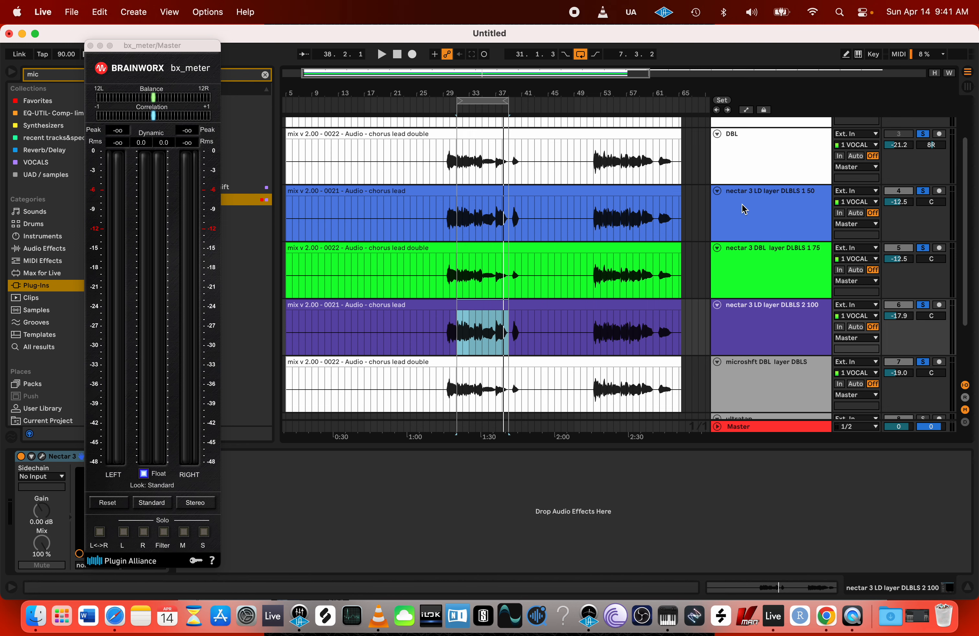
scroll(744, 210, "down", 3)
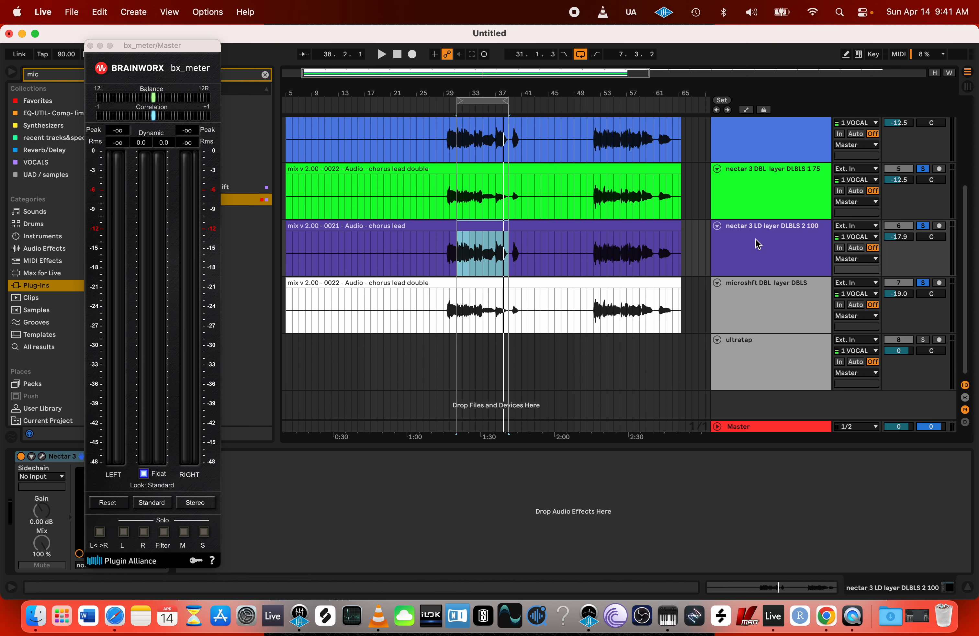
scroll(759, 243, "up", 5)
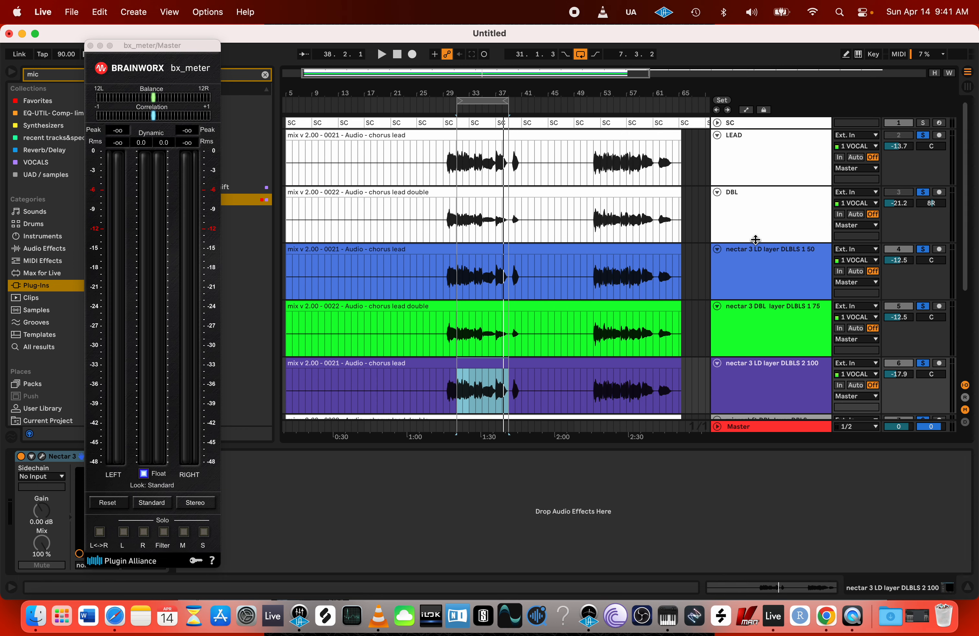
scroll(759, 243, "down", 2)
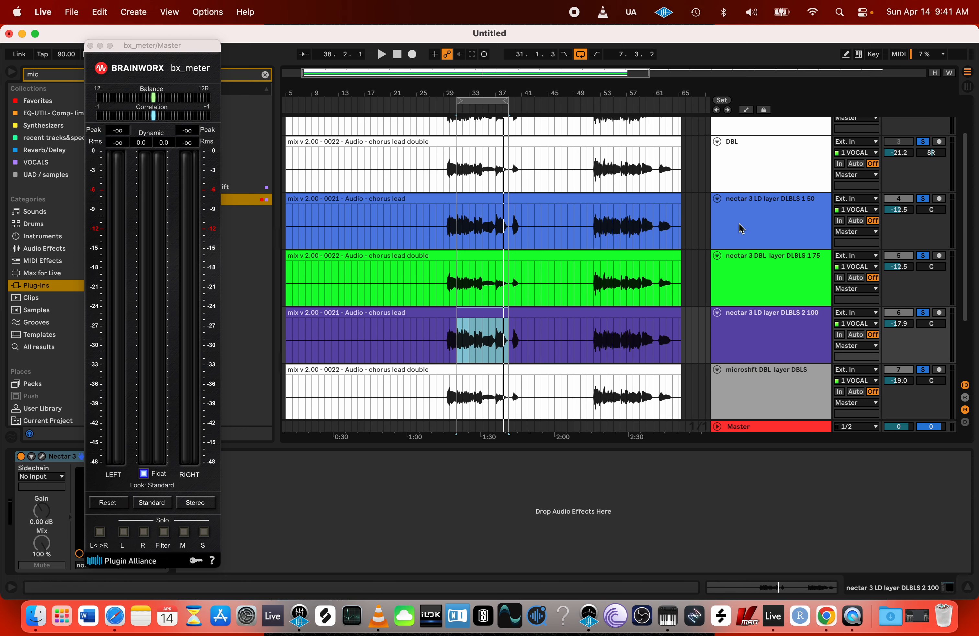
left_click(750, 226)
scroll(754, 223, "up", 2)
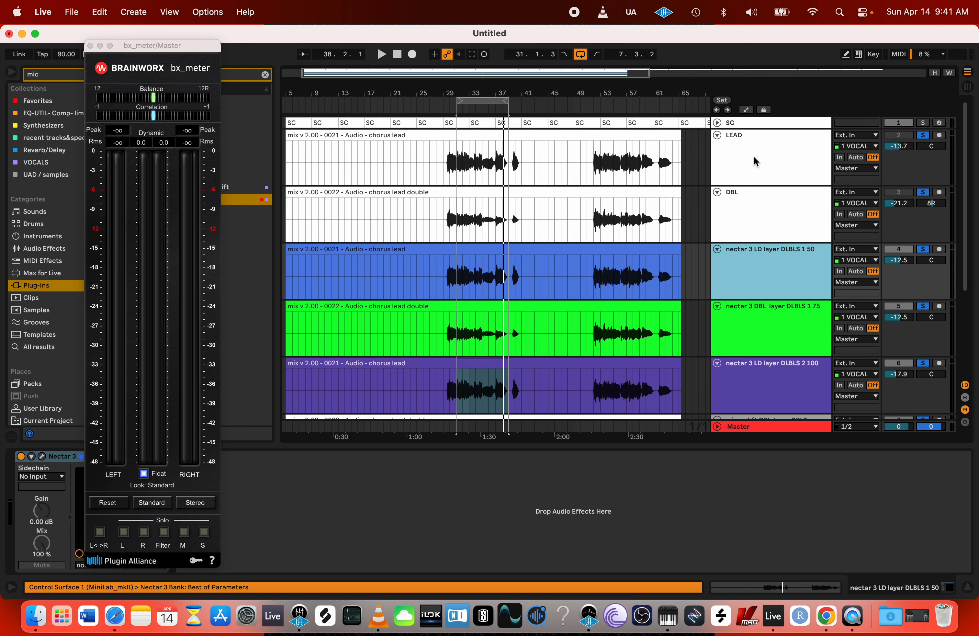
left_click(755, 160)
left_click(751, 220)
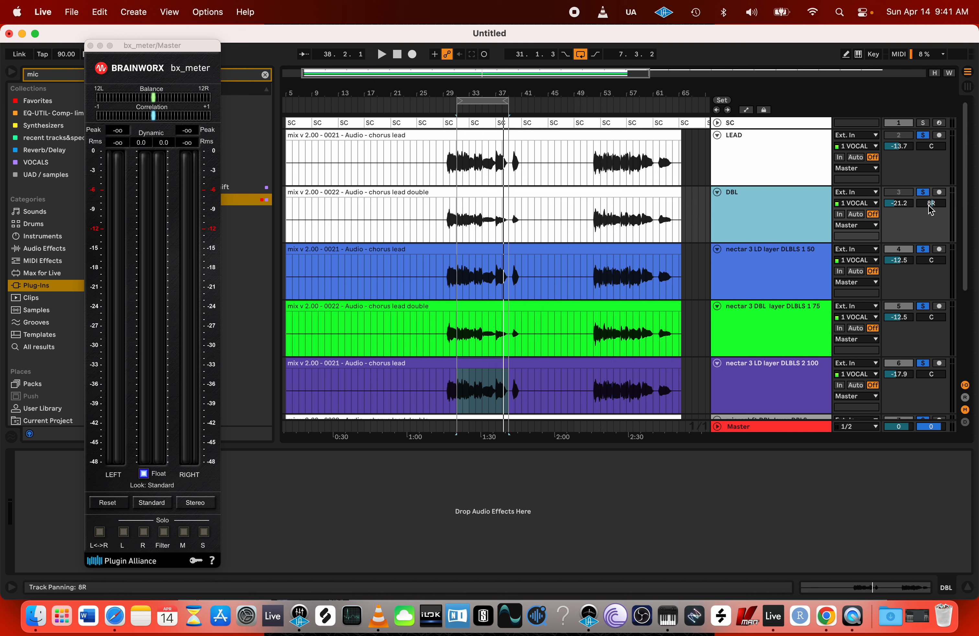
left_click_drag(932, 204, 931, 187)
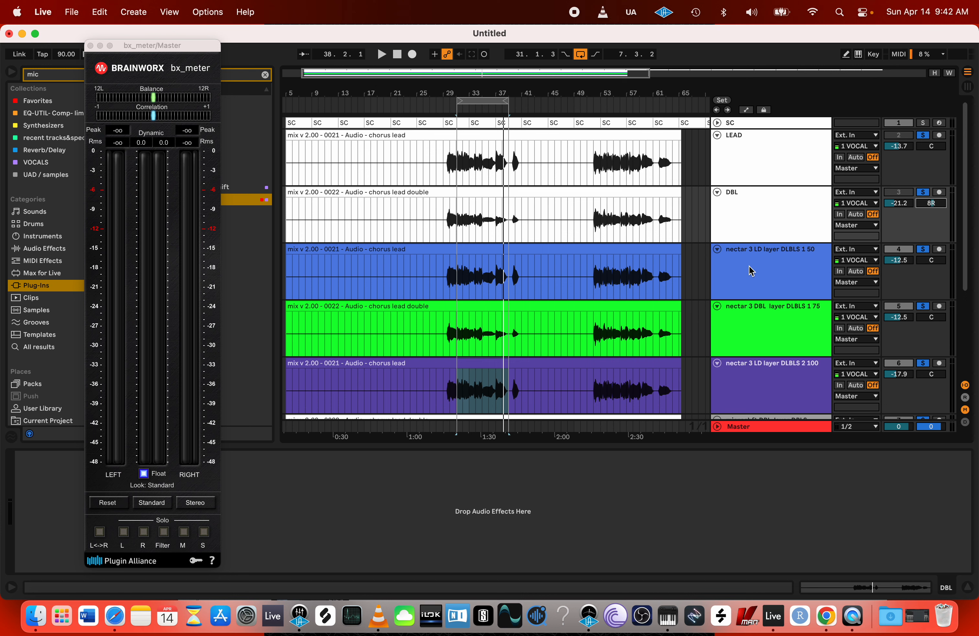
- Fold the DBL track, the three nectar 3 layer tracks and the microshft DBL layer track, leaving LEAD and ultratap unfolded
scroll(752, 270, "down", 5)
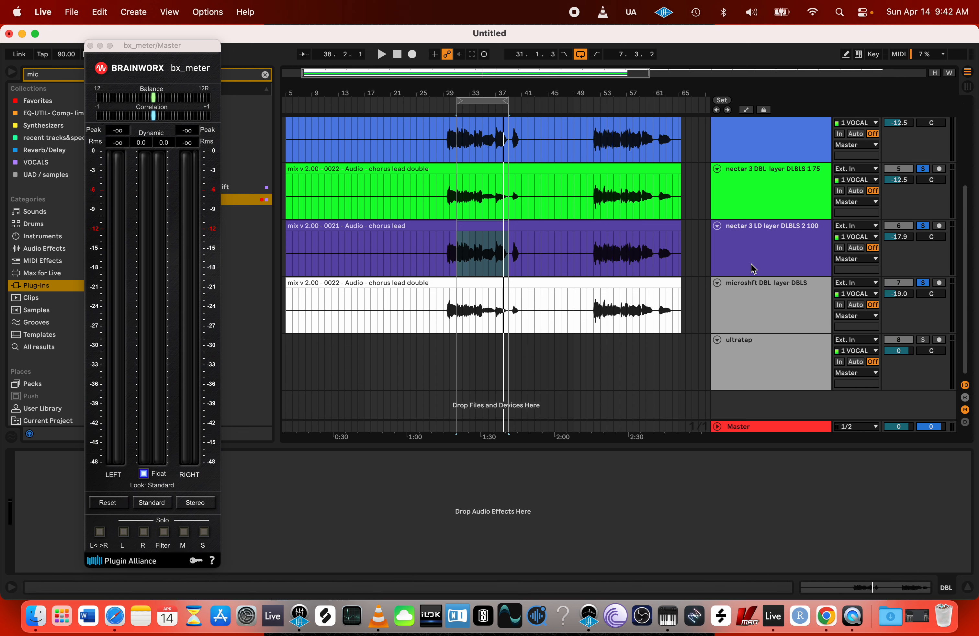
left_click(778, 350)
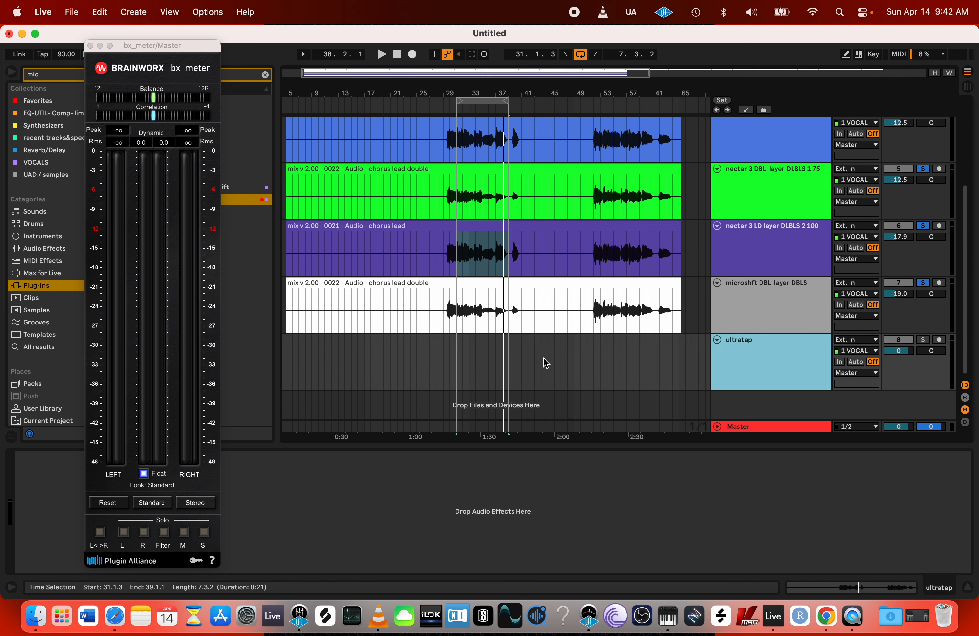
scroll(766, 360, "up", 5)
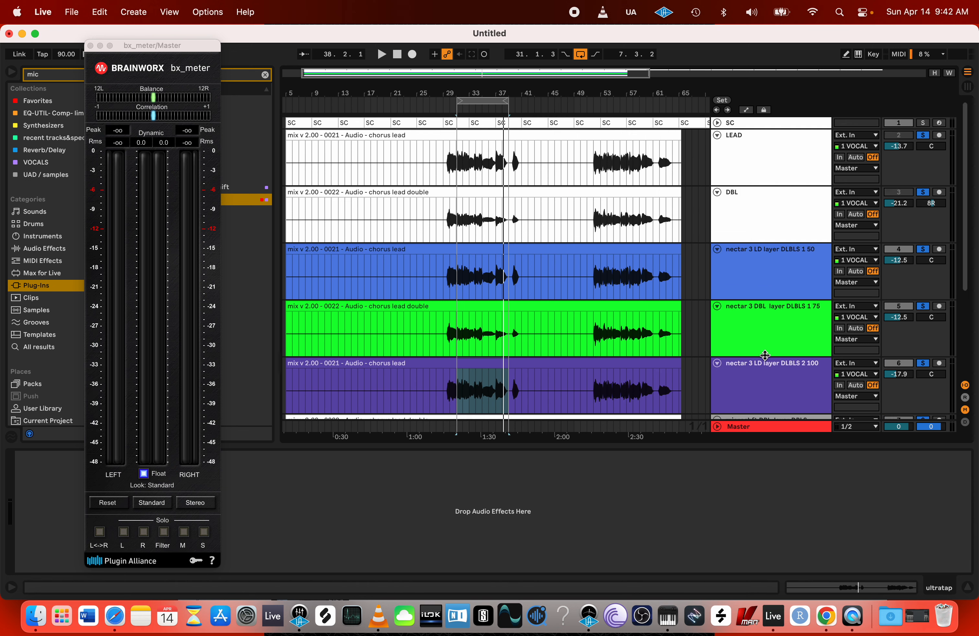
left_click(437, 136)
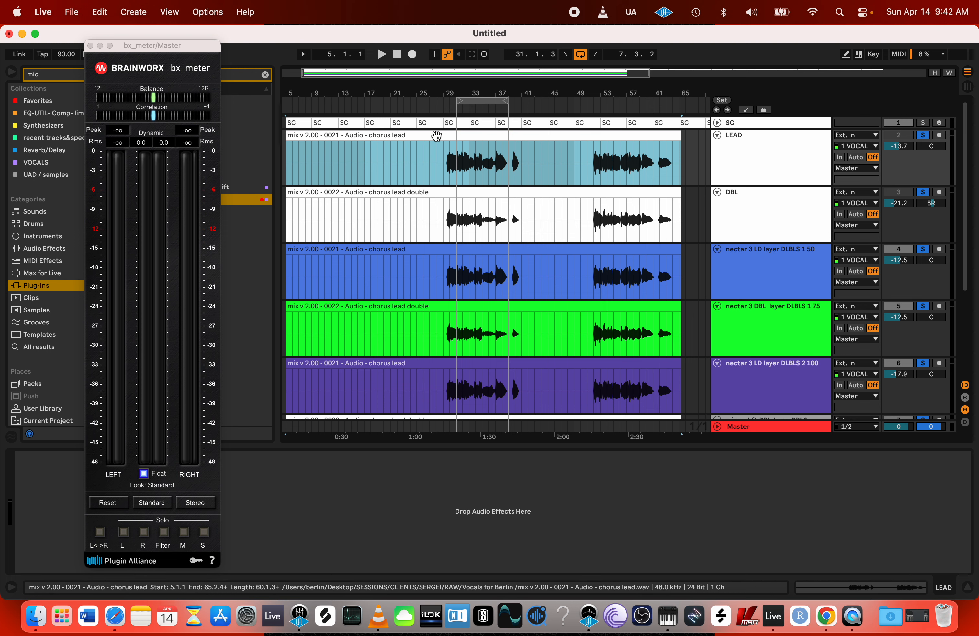
left_click(718, 192)
left_click(717, 204)
left_click(718, 217)
left_click(717, 229)
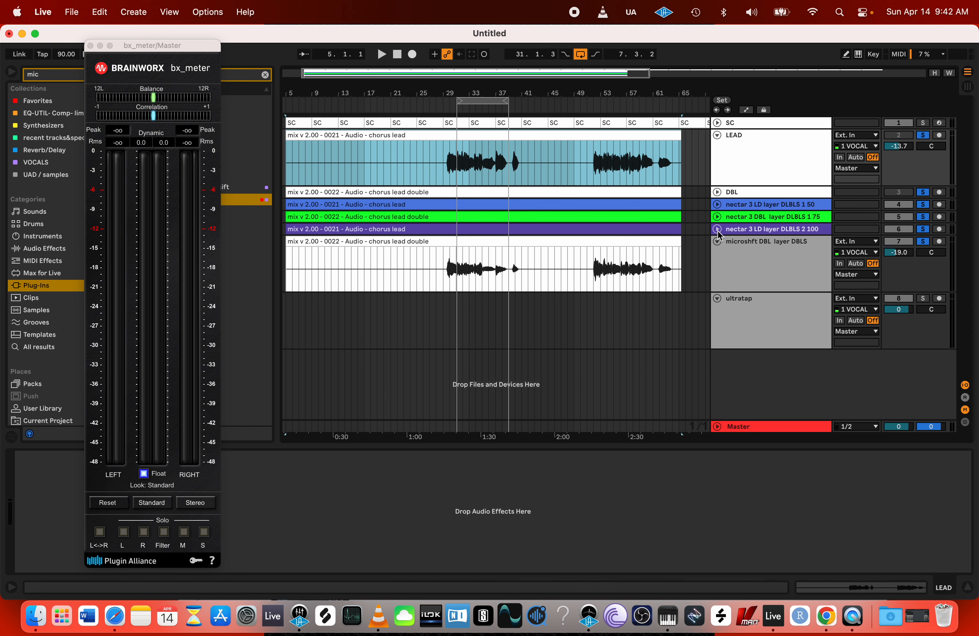
left_click(718, 242)
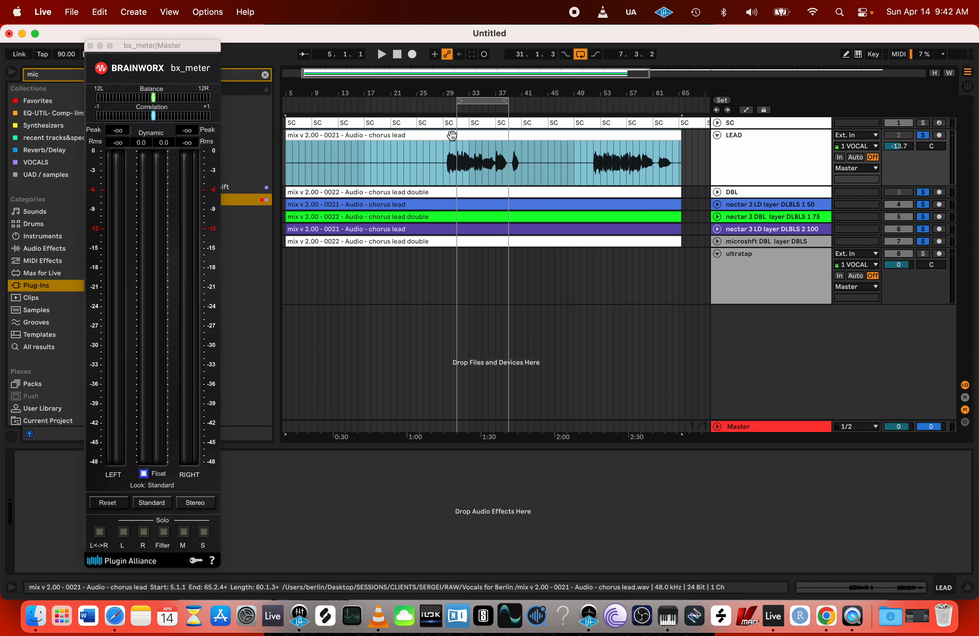
- Copy the LEAD track's chorus lead clip onto the ultratap track, aligned with the original clip's start at bar 5
left_click_drag(452, 135, 460, 296)
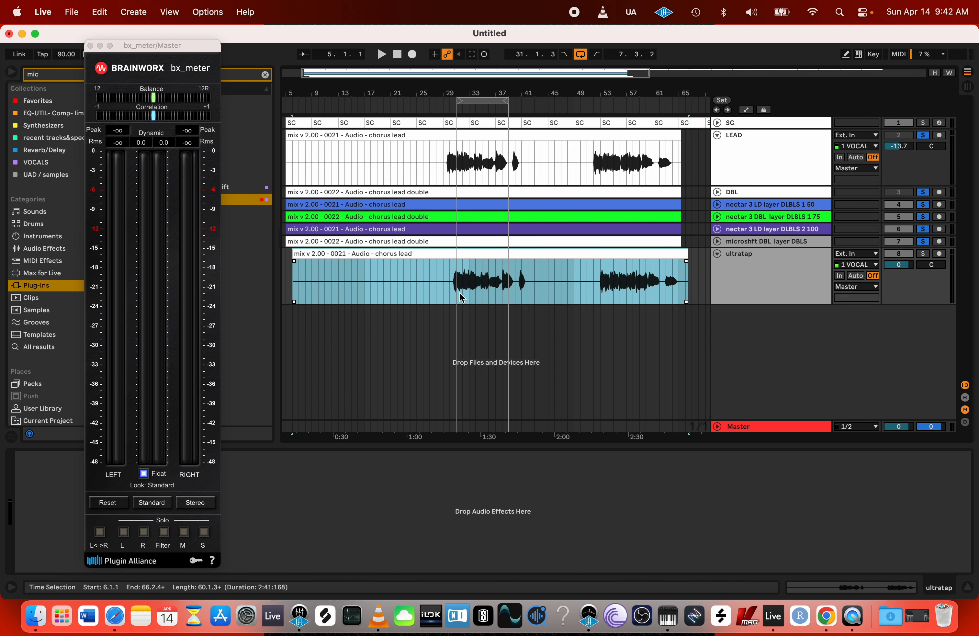
scroll(499, 282, "left", 3)
left_click_drag(488, 254, 483, 252)
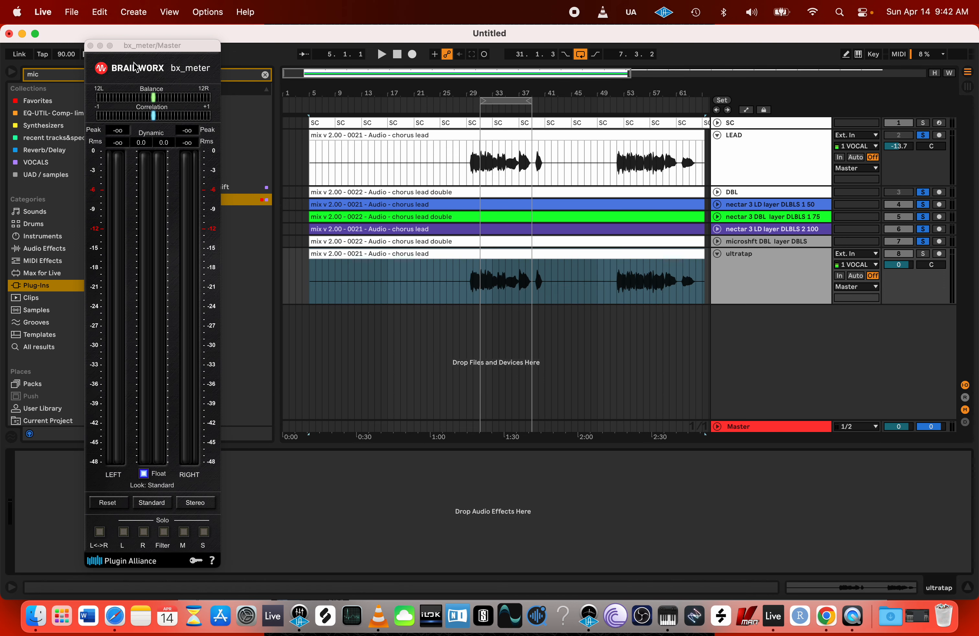
- Move bx_meter clear of the browser, search the plug-ins for "even" and add Eventide UltraTap to the ultratap track
left_click_drag(137, 46, 327, 60)
left_click(265, 75)
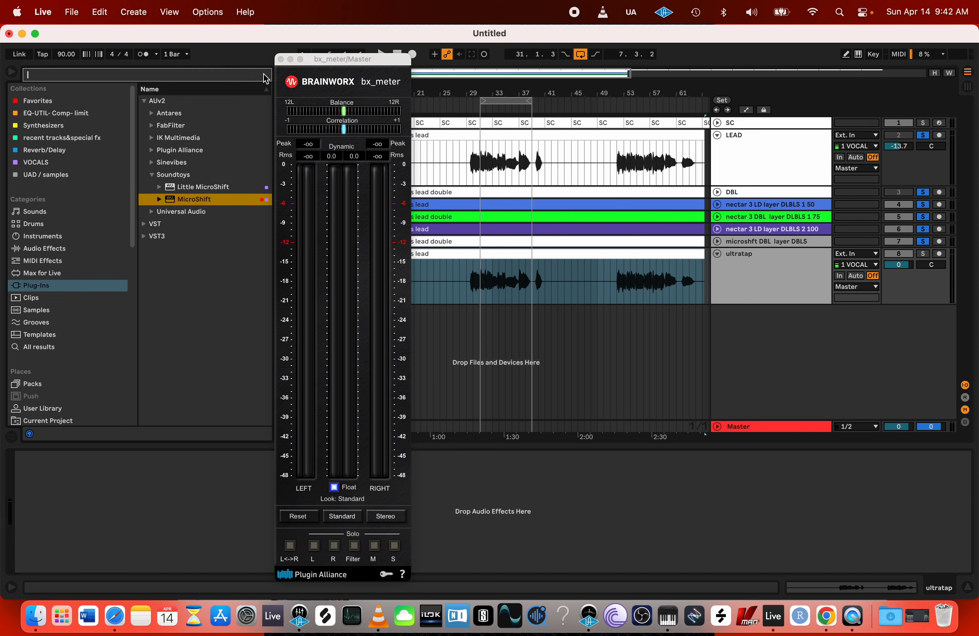
type("even")
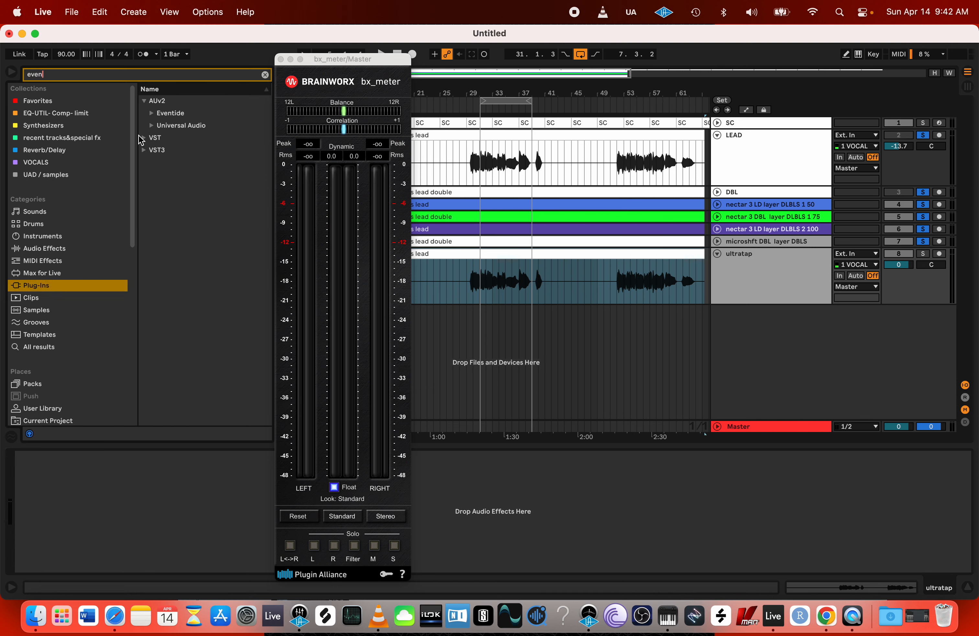
left_click(151, 112)
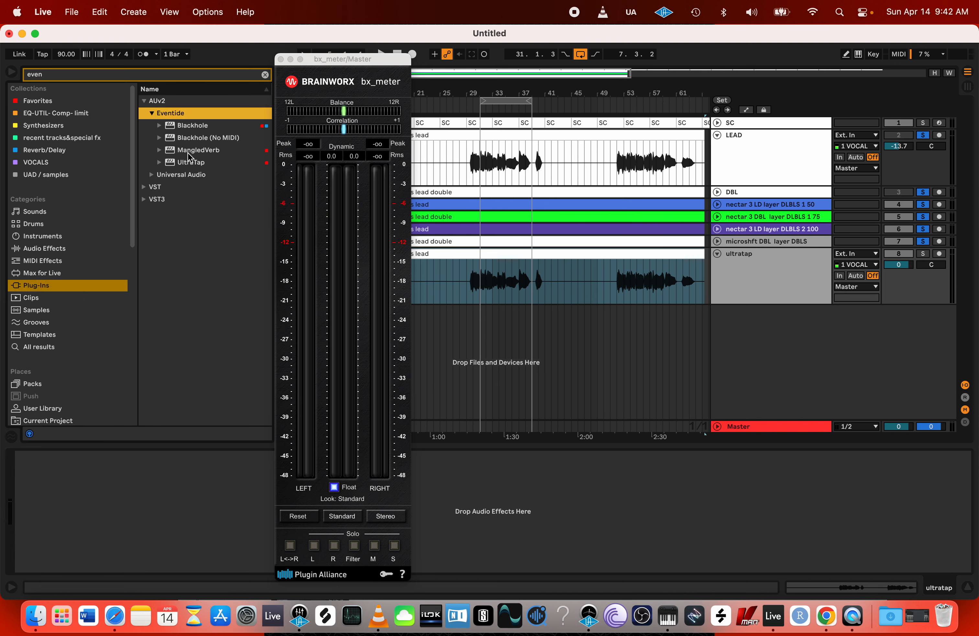
left_click_drag(191, 165, 204, 495)
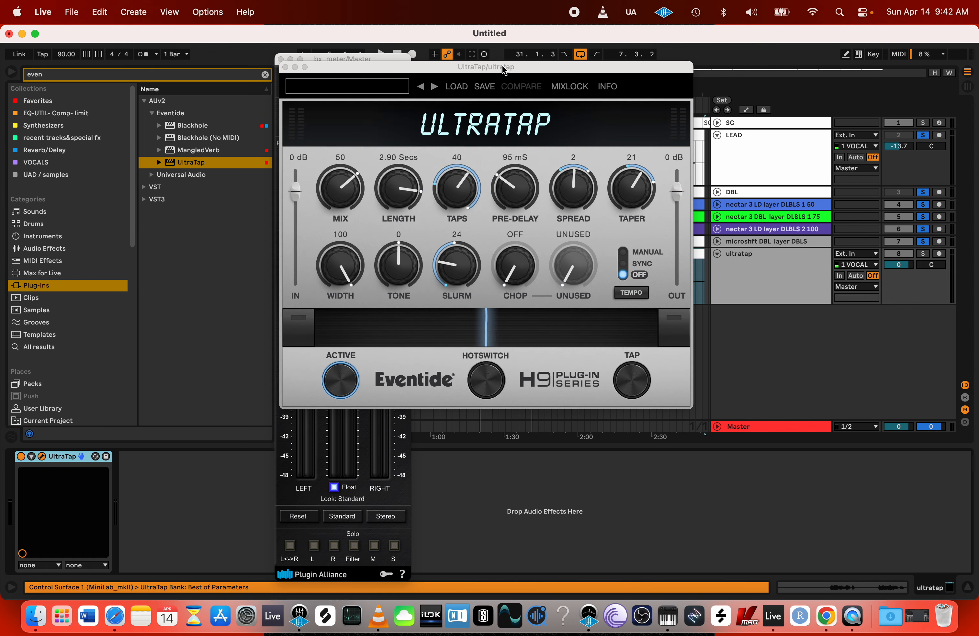
- Browse UltraTap's preset categories, including Delay and H9 Factory, and close the plug-in window
left_click_drag(503, 70, 460, 100)
left_click(285, 118)
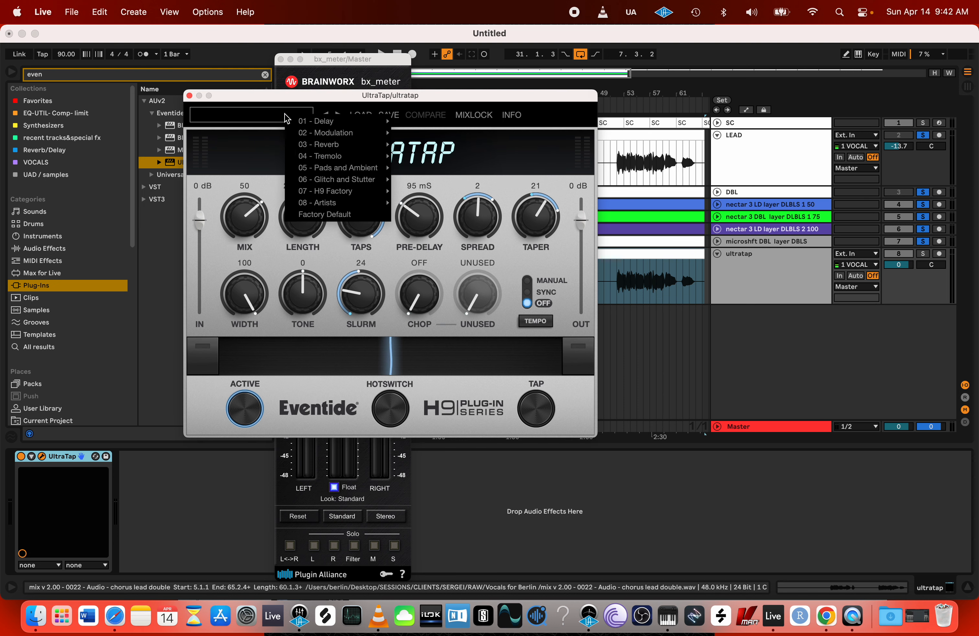
mouse_move(328, 121)
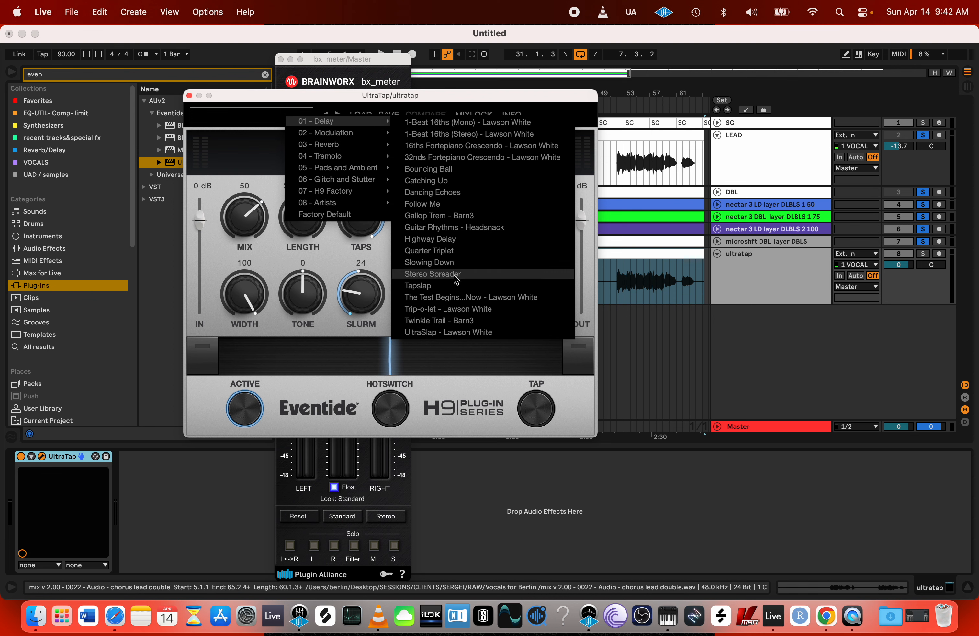
left_click(456, 333)
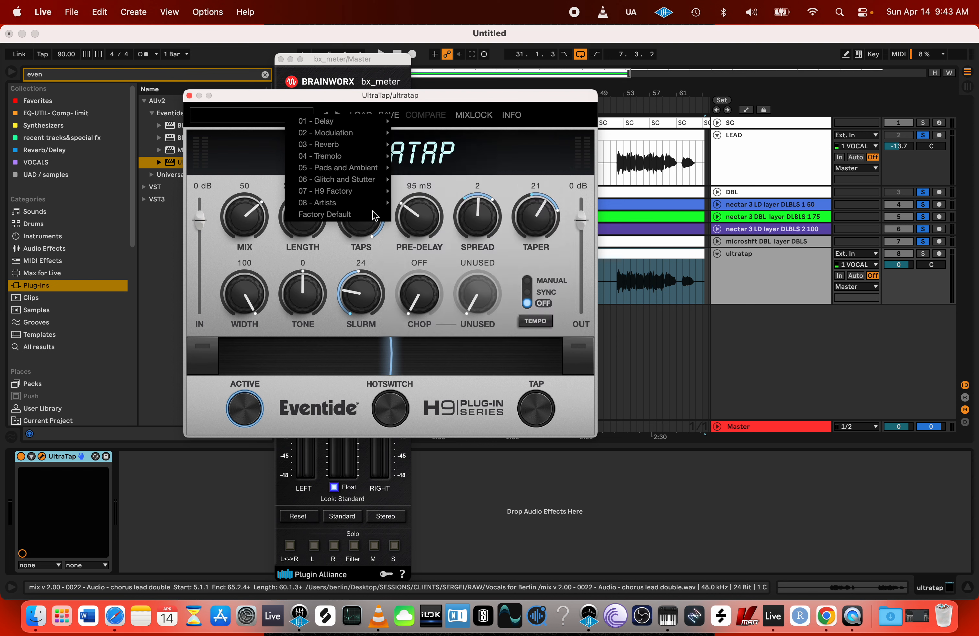
mouse_move(349, 138)
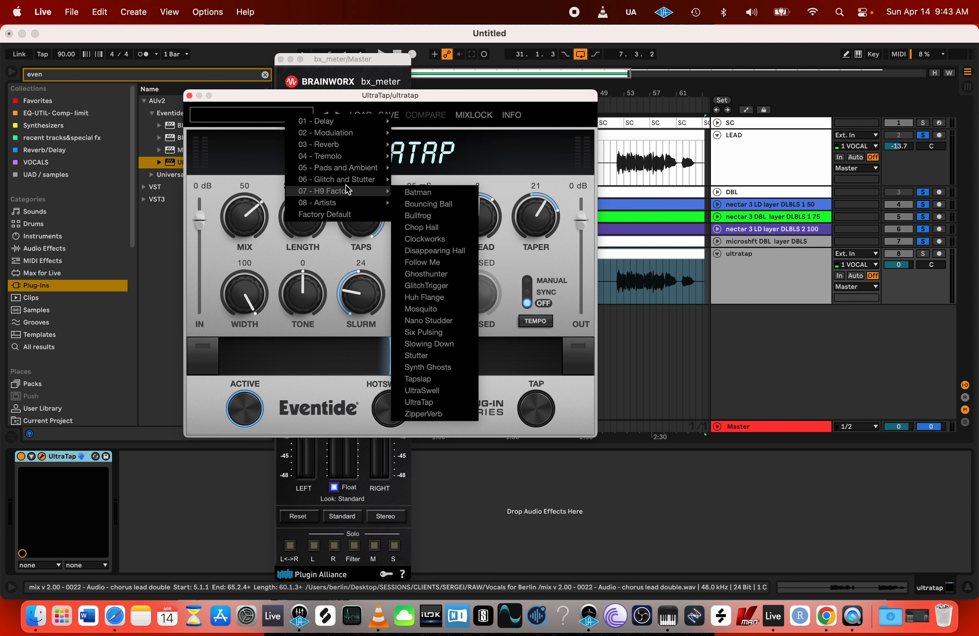
mouse_move(338, 205)
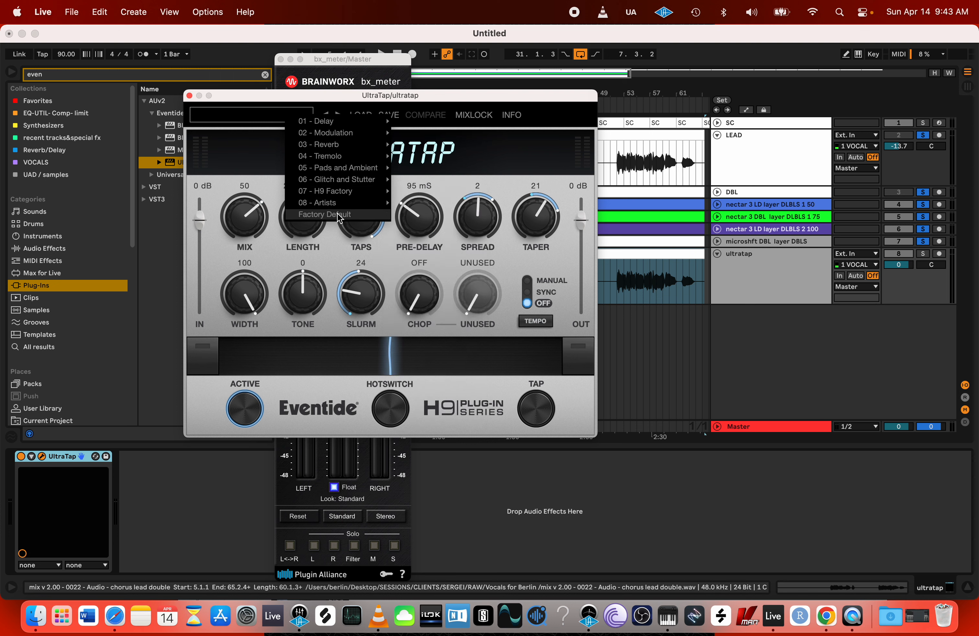
left_click_drag(440, 96, 440, 95)
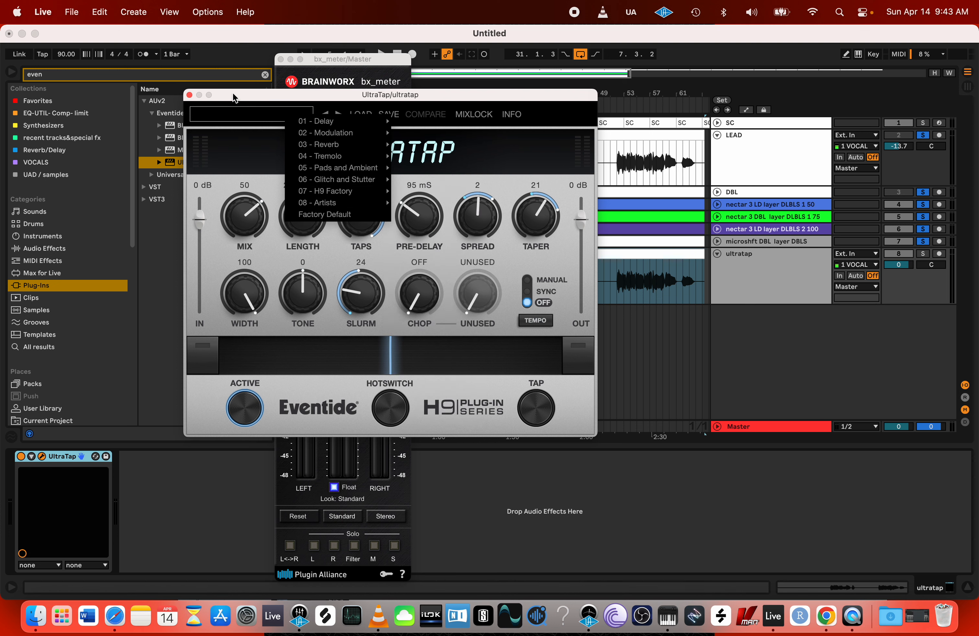
left_click(189, 95)
- Add Berlin Eventide Delay Rack.adg from the BERLIN INSTRUMENTS folder's 18- FX RACKS after UltraTap on the ultratap track and close its three UltraTap windows
scroll(98, 302, "down", 10)
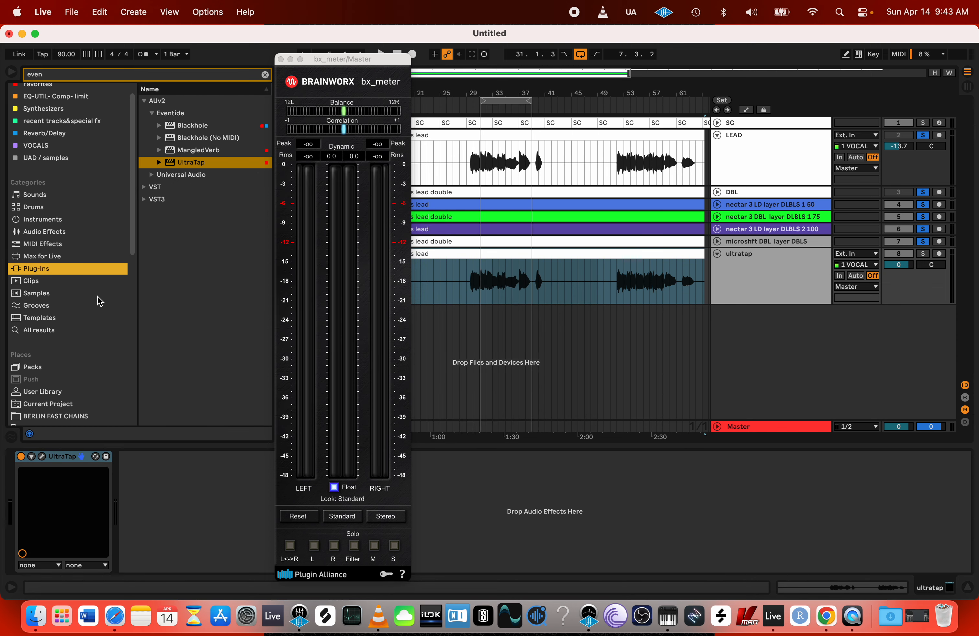
scroll(97, 305, "down", 8)
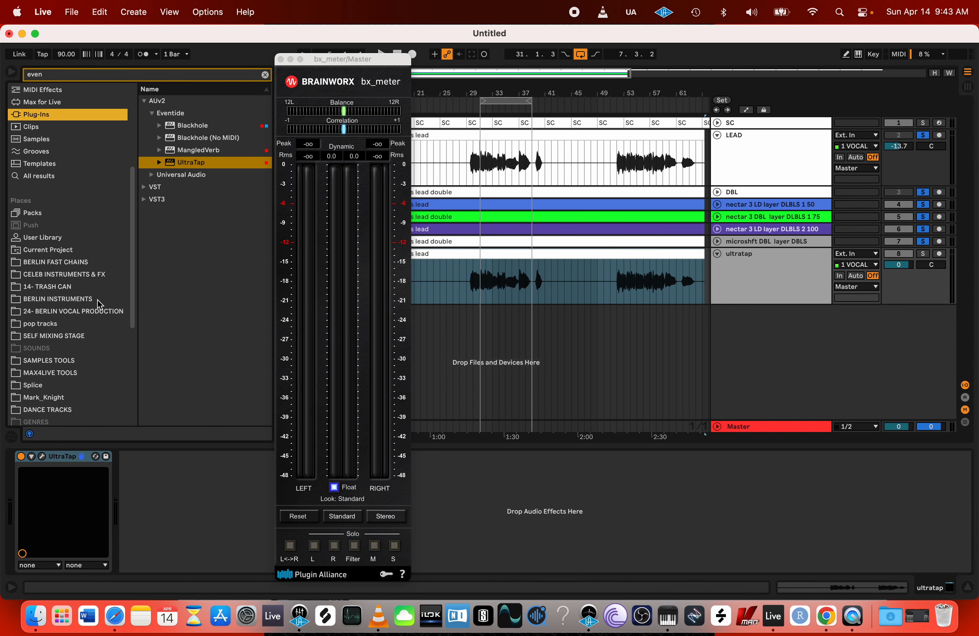
left_click(87, 255)
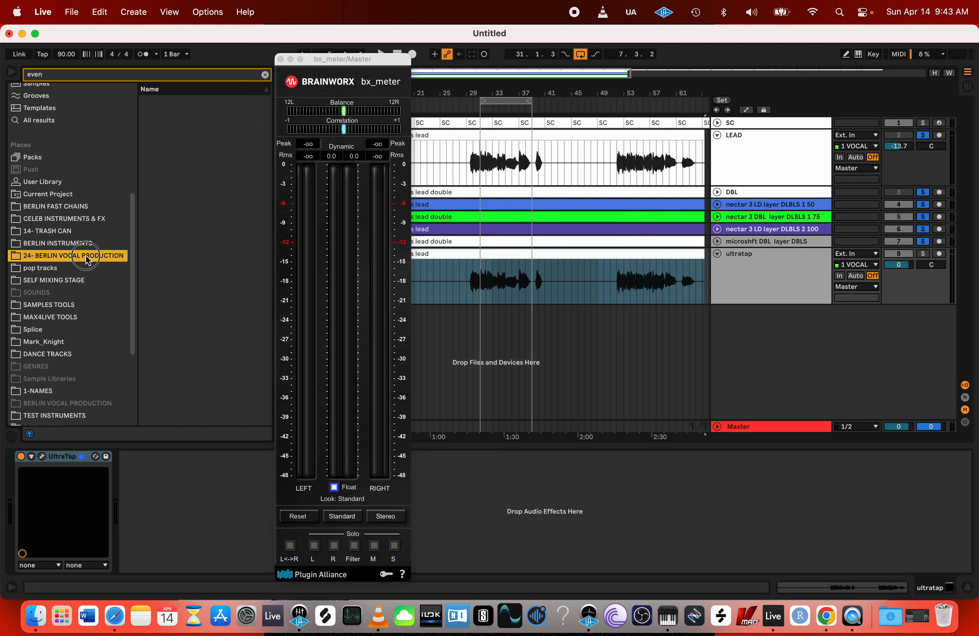
left_click(72, 207)
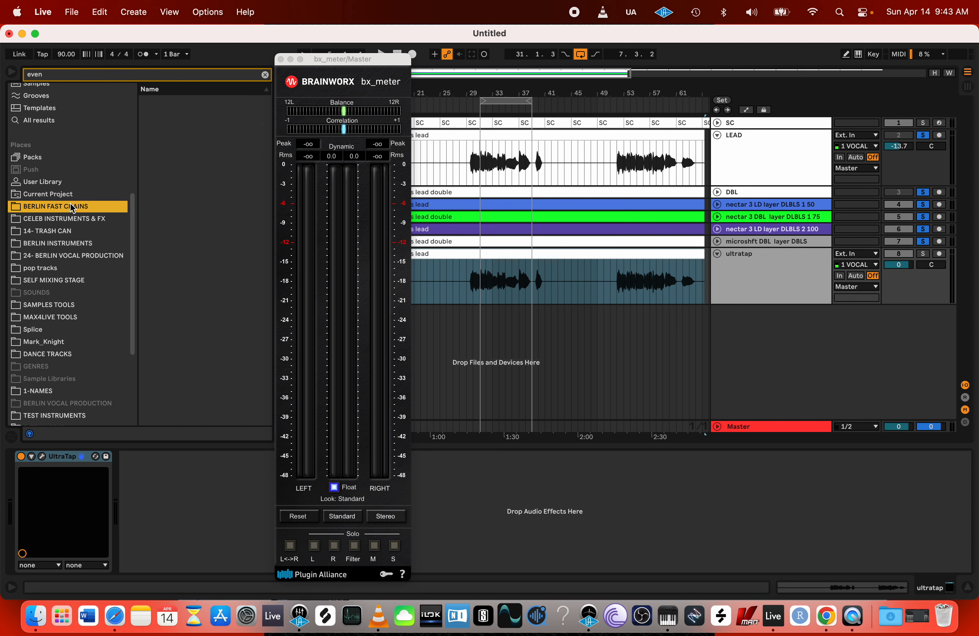
left_click(72, 246)
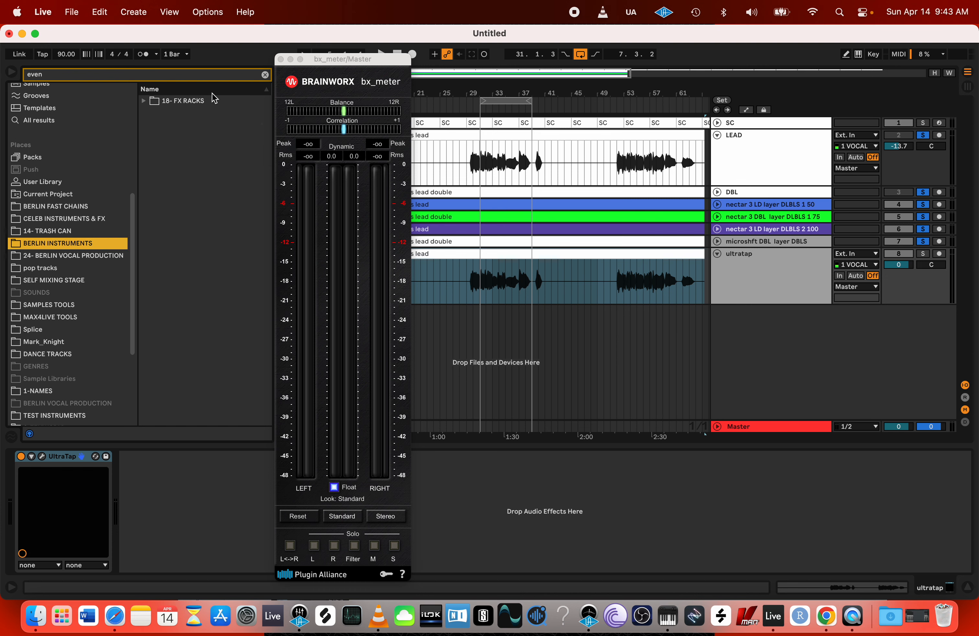
left_click(142, 100)
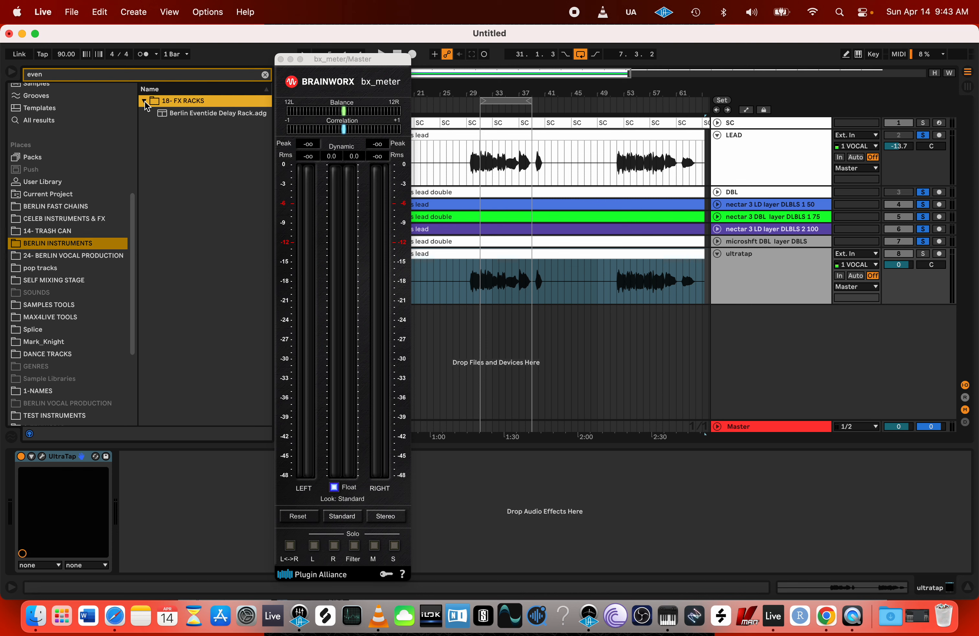
left_click(180, 117)
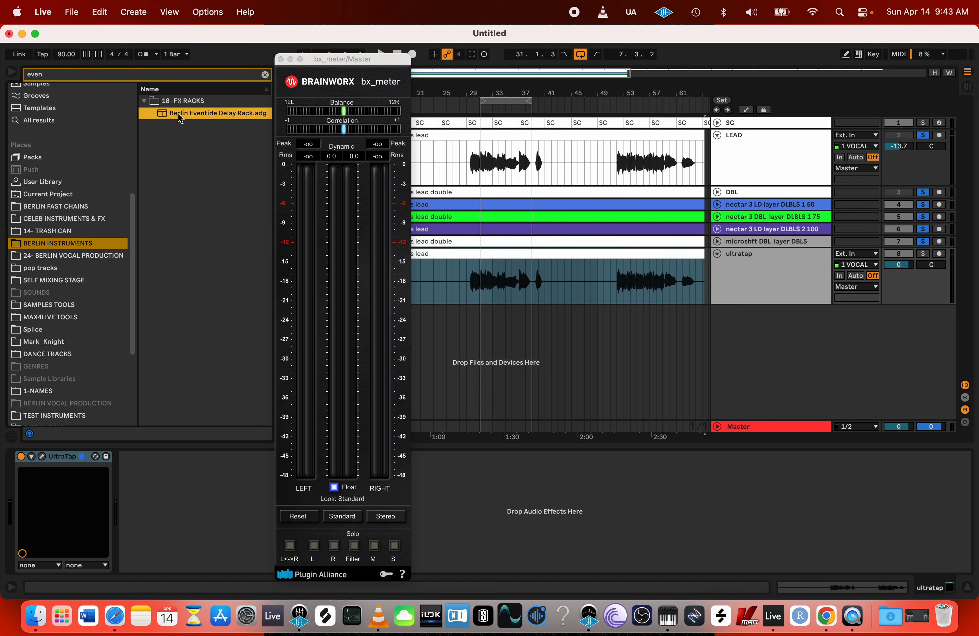
left_click_drag(180, 117, 230, 500)
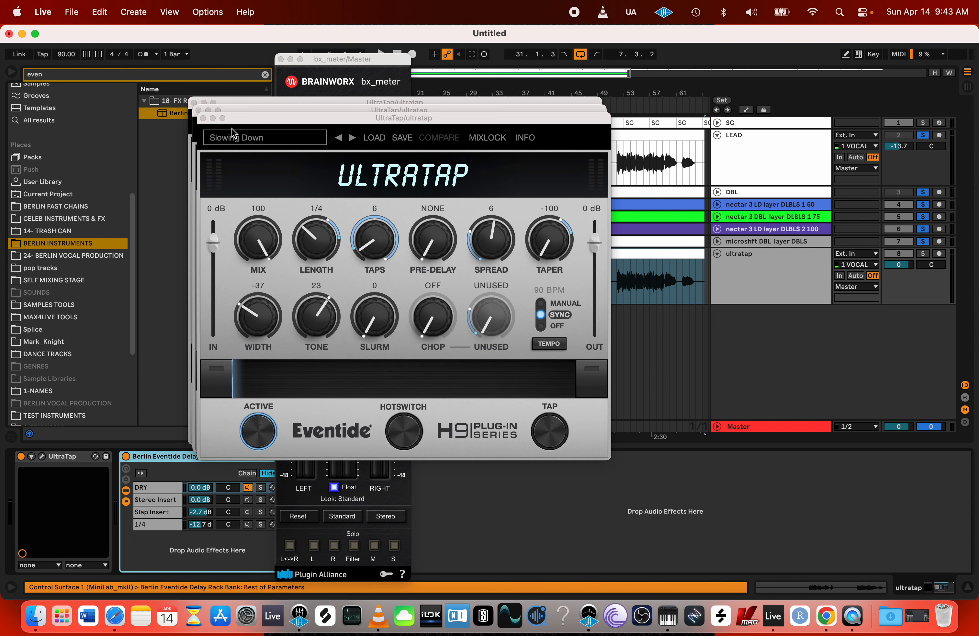
left_click(203, 118)
left_click(199, 110)
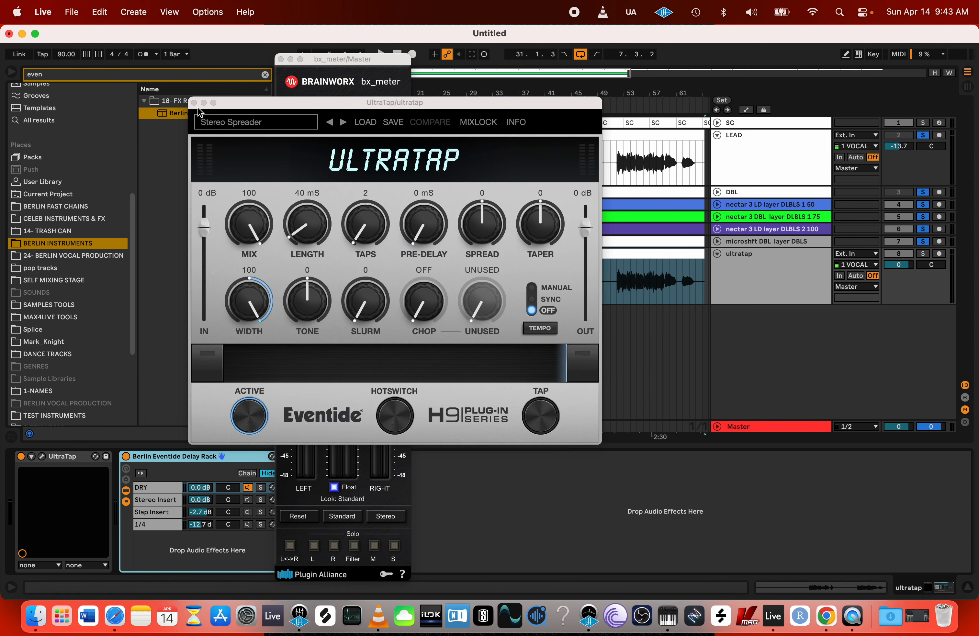
left_click(194, 103)
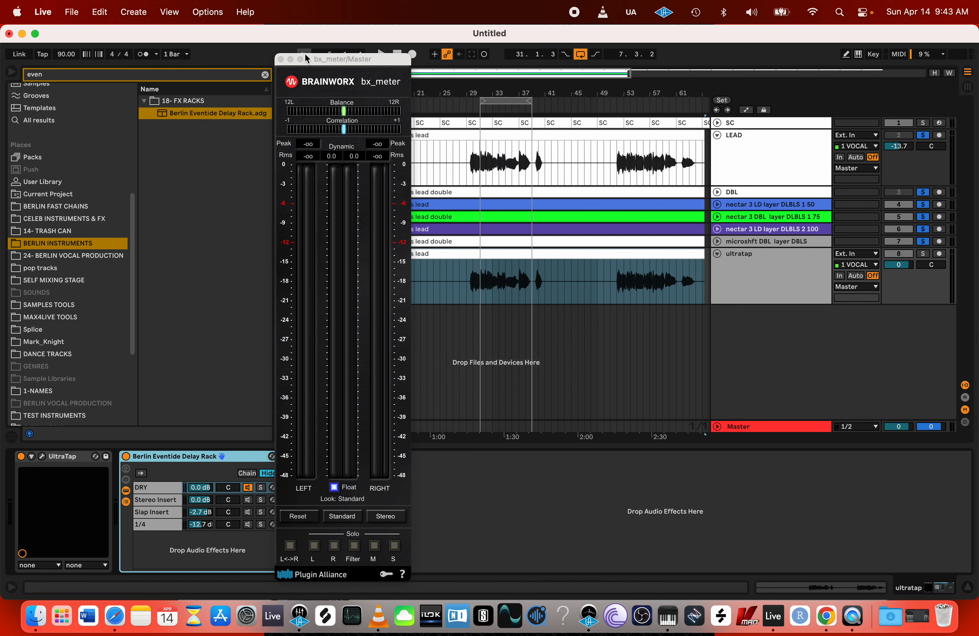
- Bypass the first UltraTap on the ultratap track and open the UltraTap inside the delay rack's Stereo Insert chain
left_click_drag(306, 58, 512, 59)
left_click(21, 456)
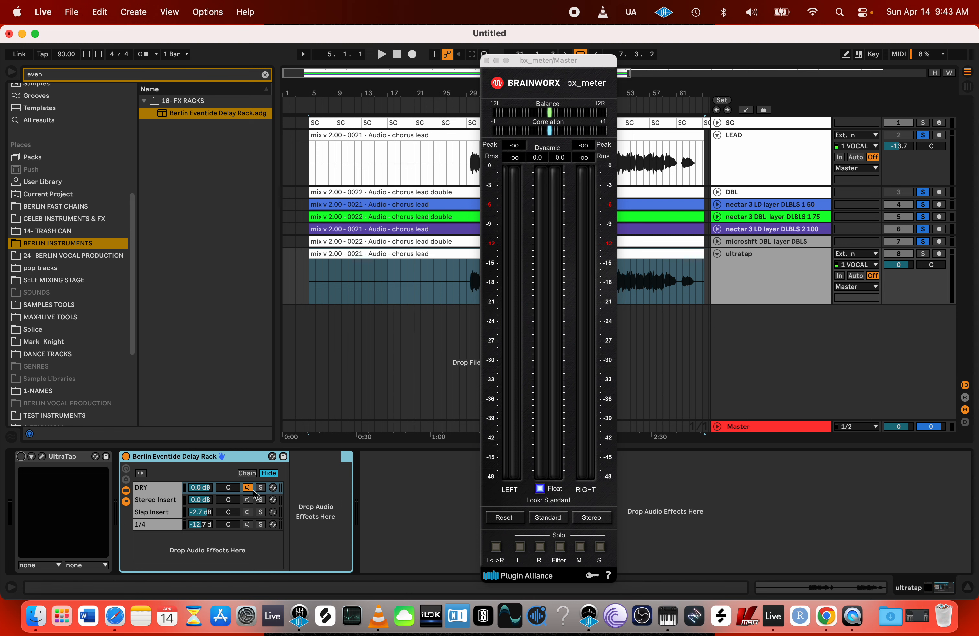
left_click(158, 500)
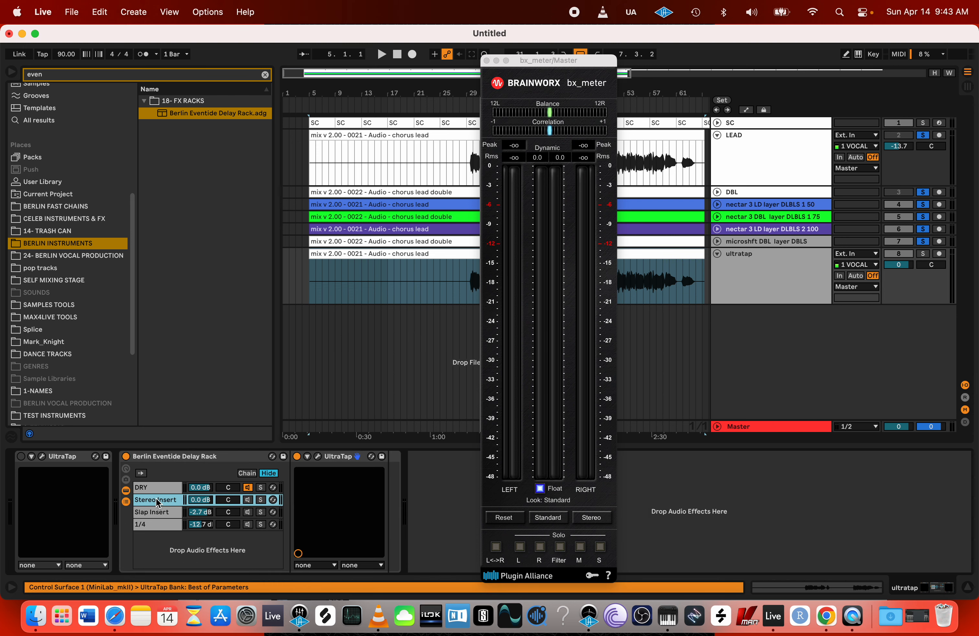
left_click(318, 456)
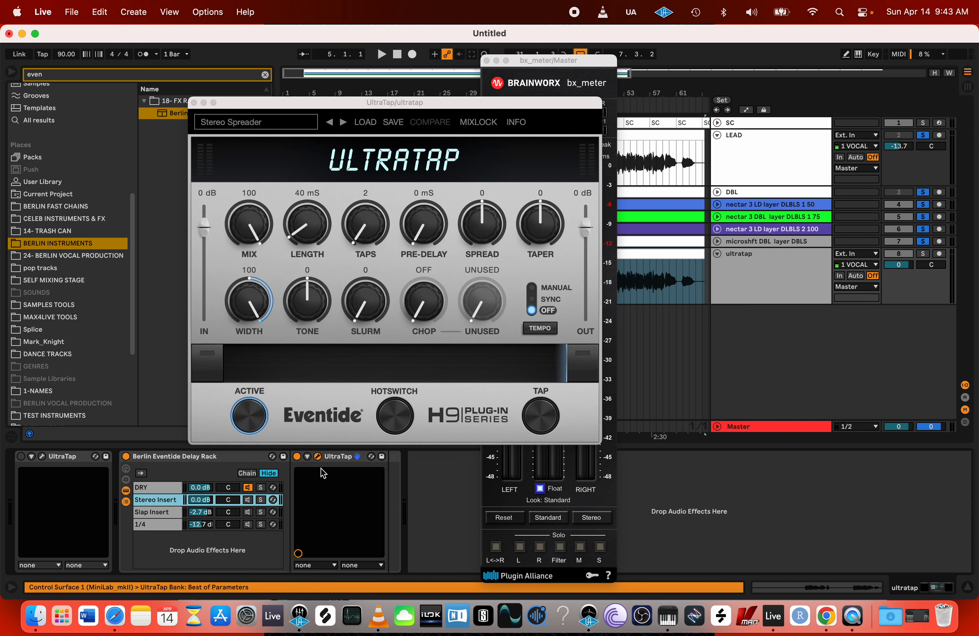
left_click_drag(284, 103, 550, 125)
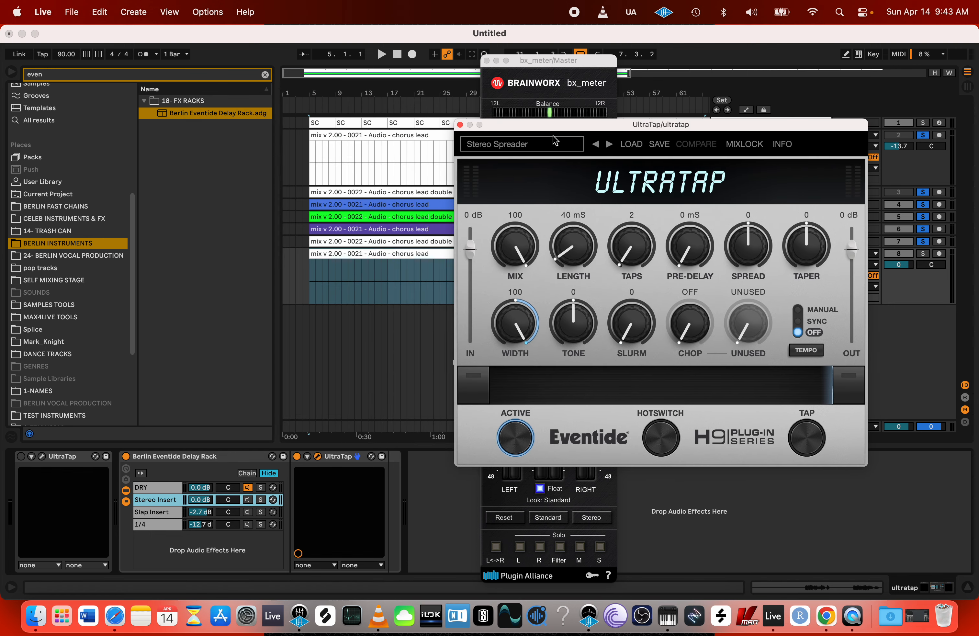
- Browse the UltraTap delay presets, step to Tapslap and return to the Stereo Spreader preset
left_click(553, 143)
mouse_move(547, 158)
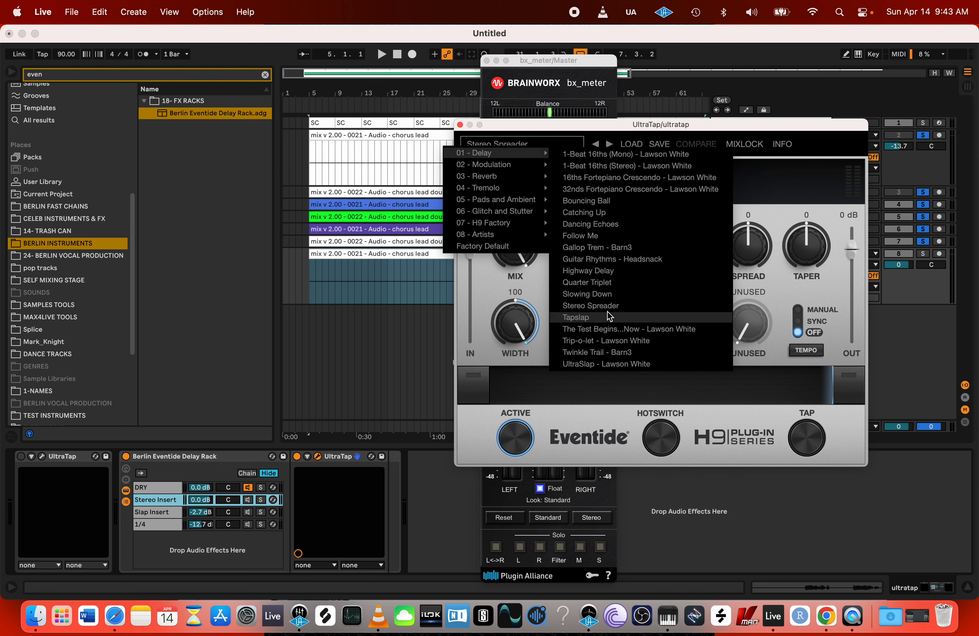
left_click(354, 334)
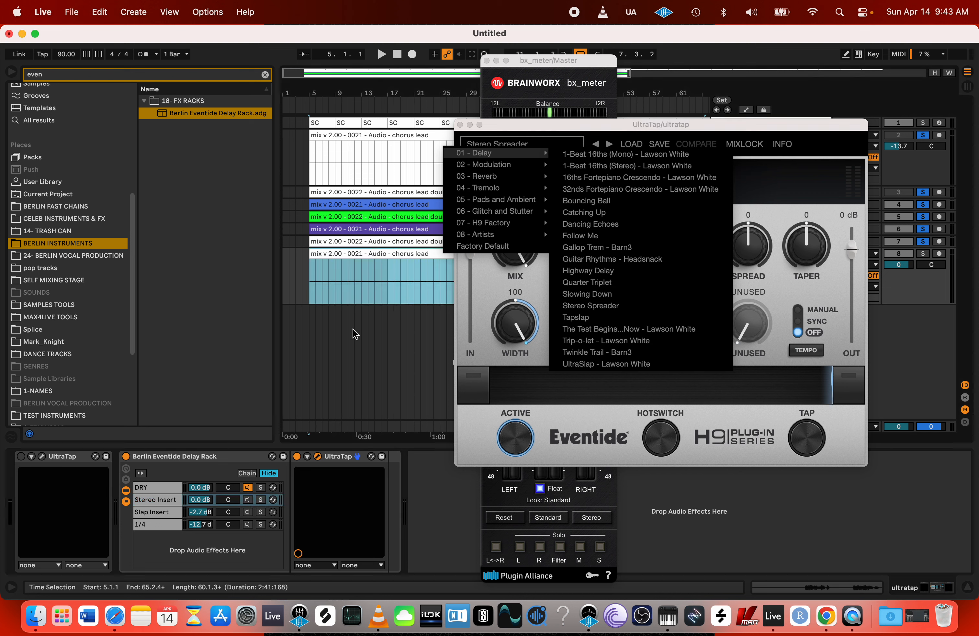
left_click(786, 126)
left_click(488, 143)
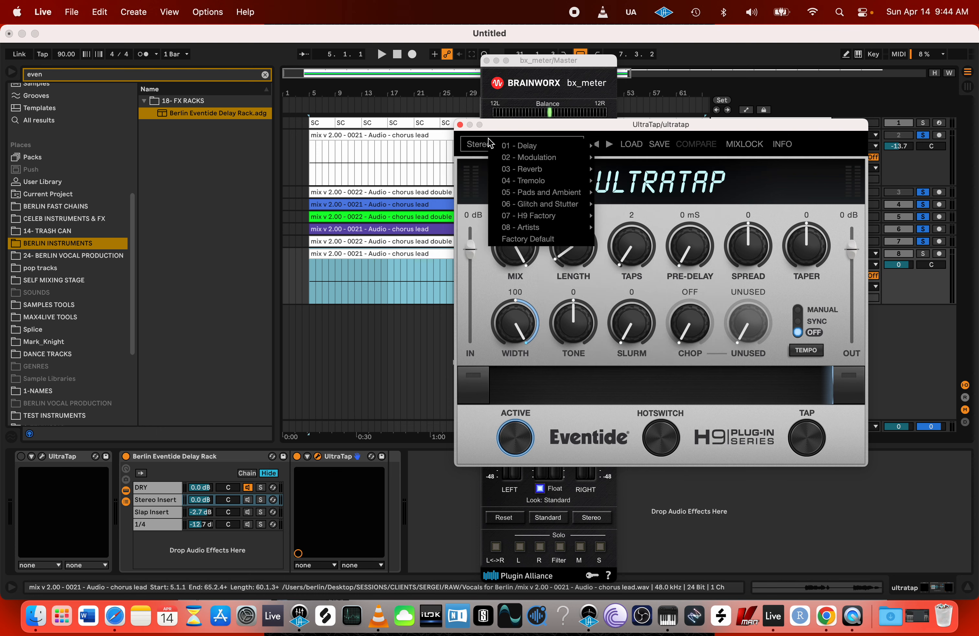
left_click(571, 398)
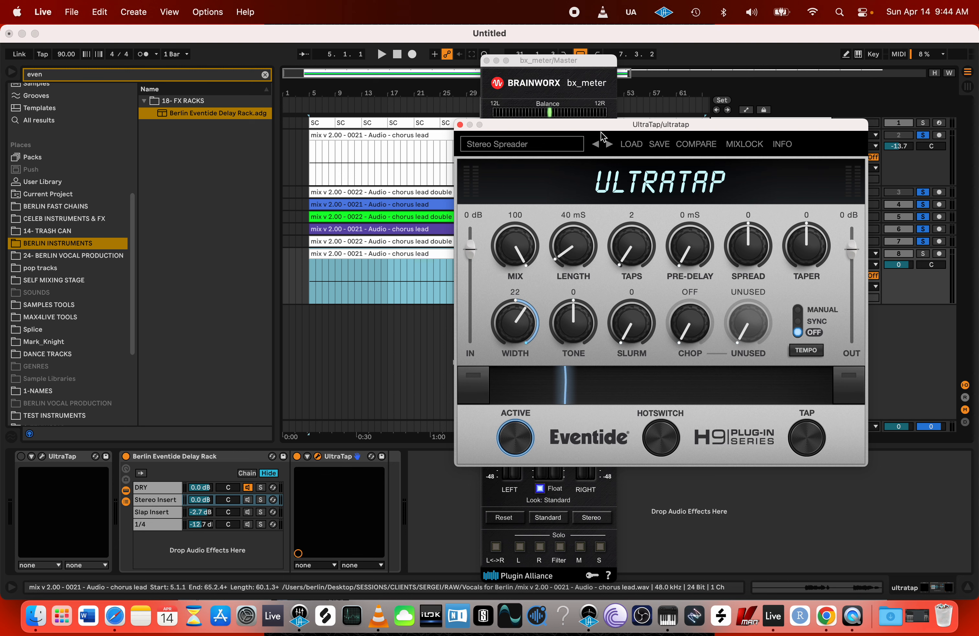
left_click(603, 144)
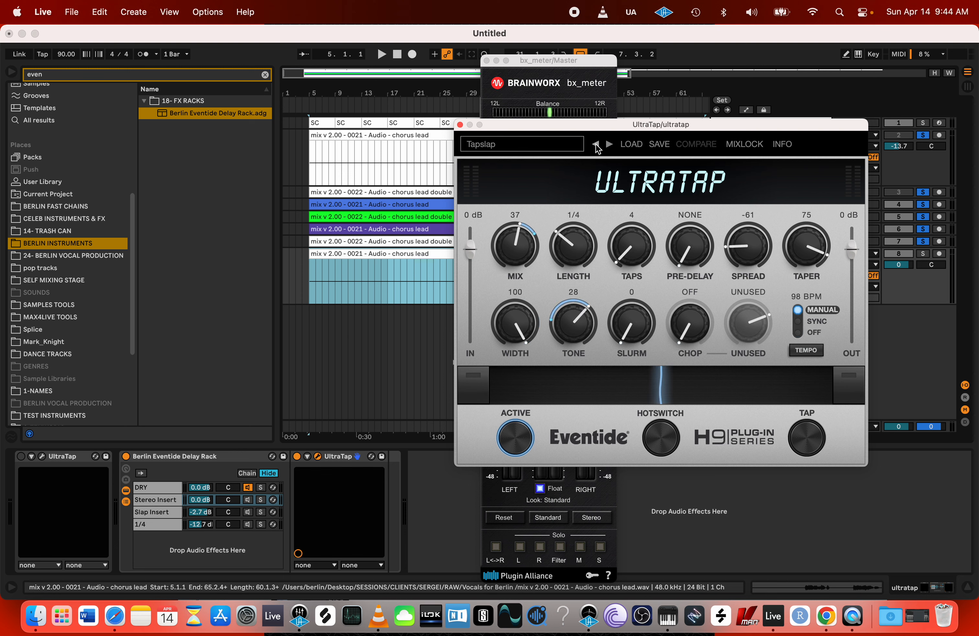
left_click(596, 145)
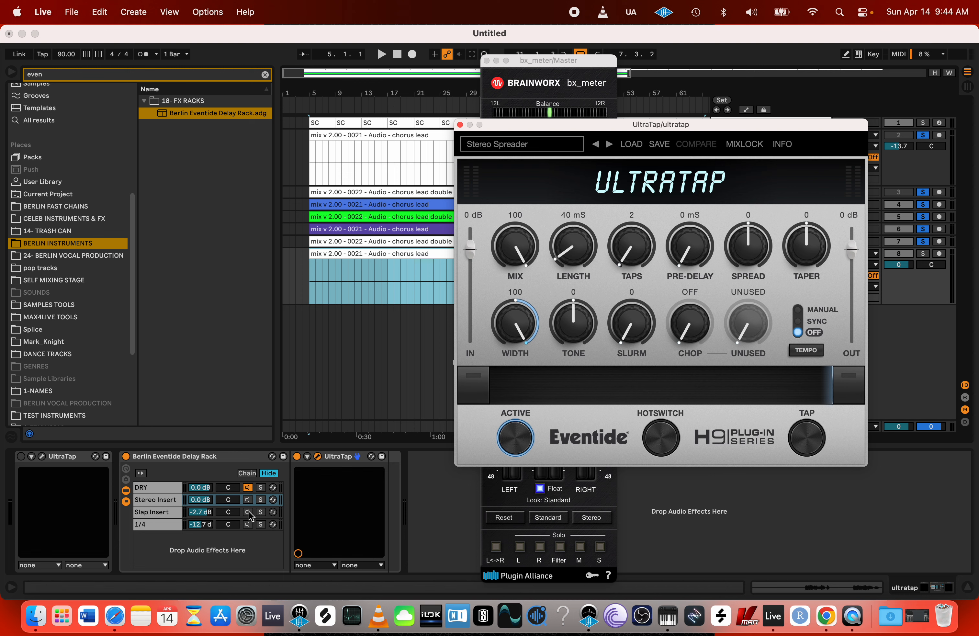
- Clear the plug-in windows off the waveforms, loop the ultratap clip from 30.1.1 to 31.3.1 and play the loop
key("space")
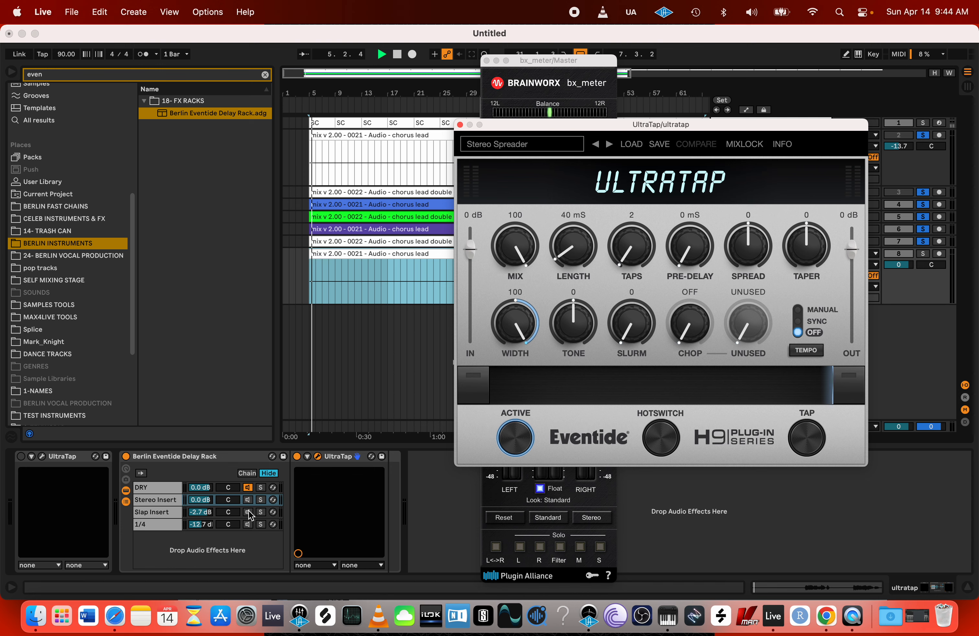
left_click_drag(573, 130, 168, 150)
left_click_drag(570, 60, 768, 91)
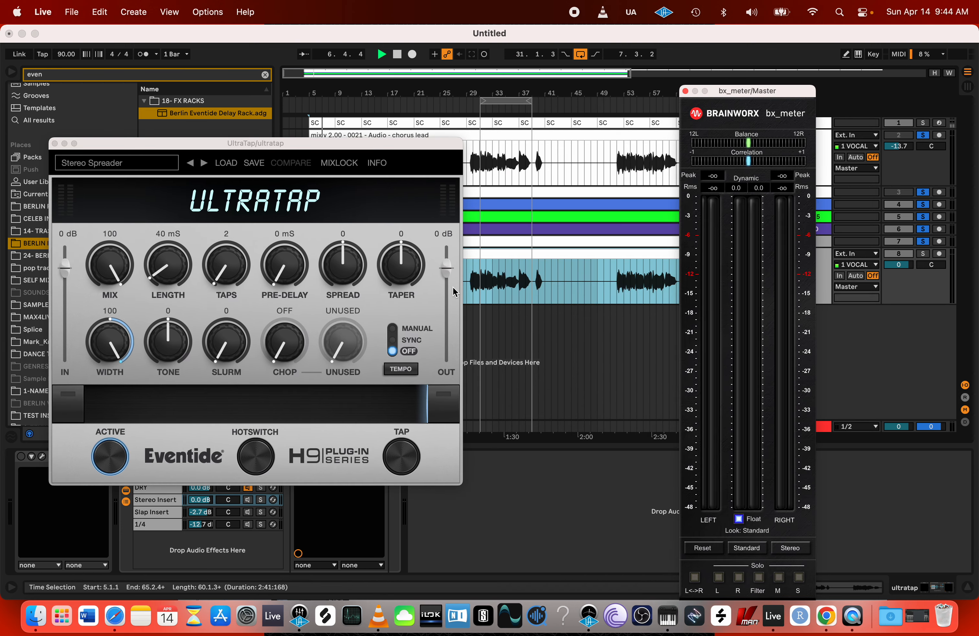
scroll(486, 285, "up", 5)
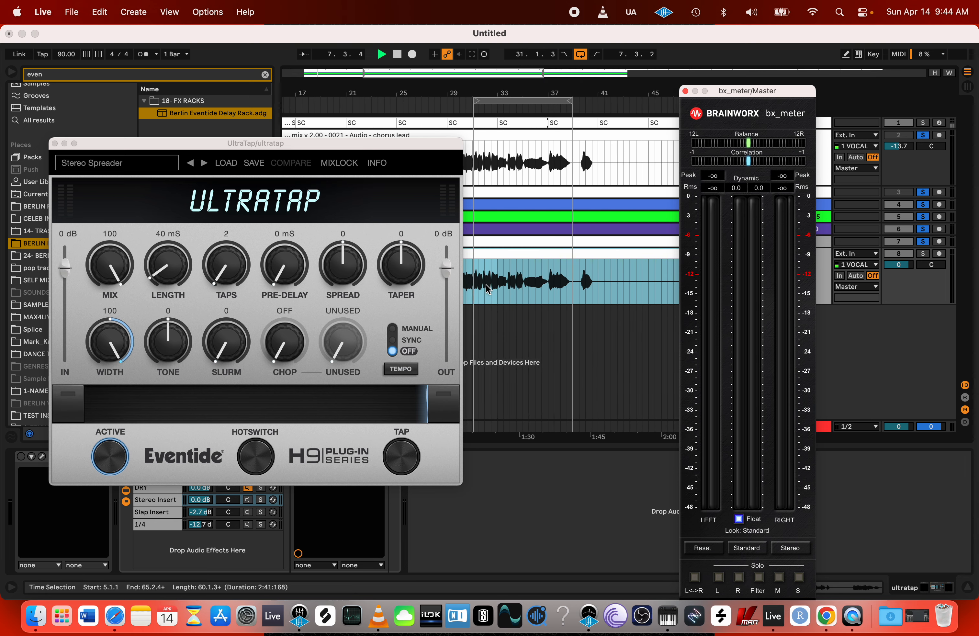
left_click(516, 288)
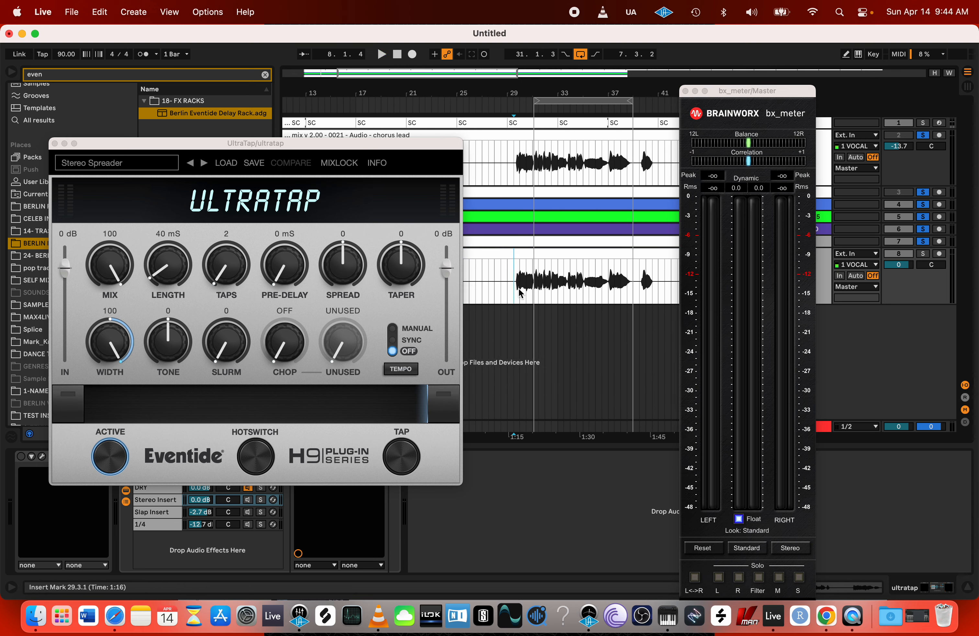
scroll(519, 290, "up", 2)
left_click_drag(519, 290, 544, 293)
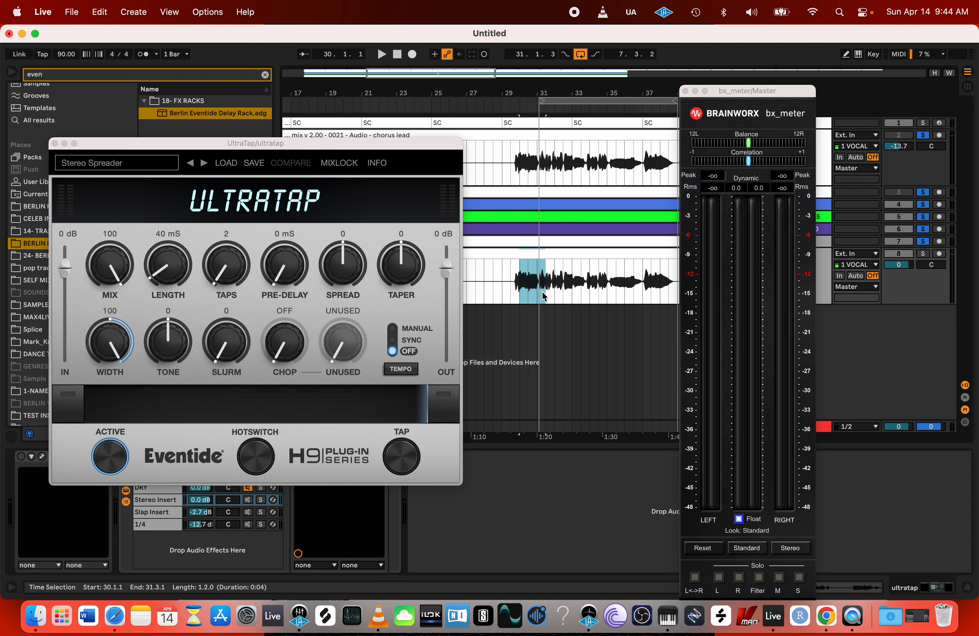
key("super+l")
key("space")
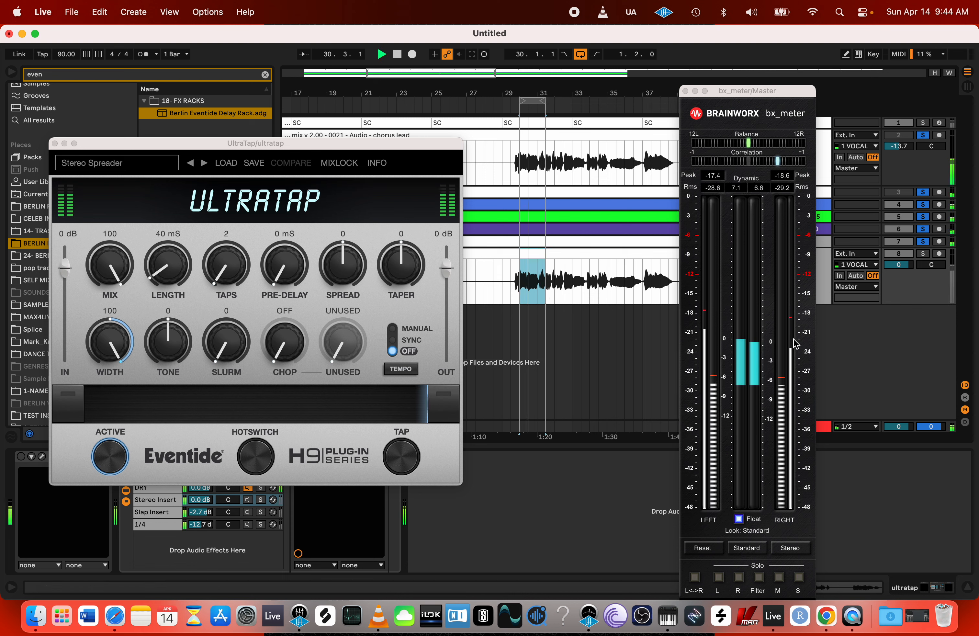
key("space")
- Solo the ultratap track and turn off solo on the LEAD, DBL, Nectar 3 and MicroShift tracks
left_click(932, 260)
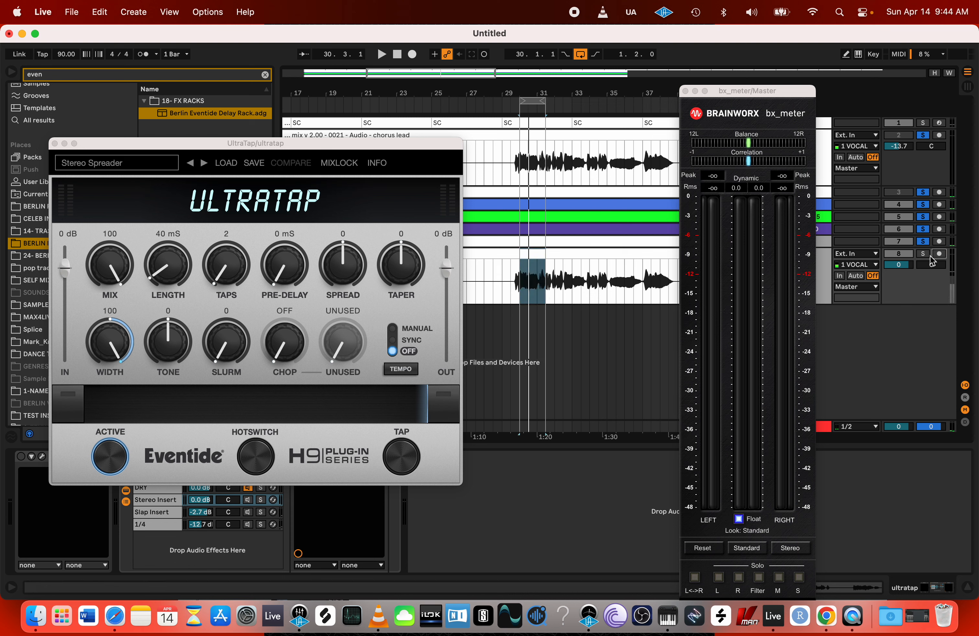
left_click(924, 254)
left_click(924, 241)
left_click(924, 228)
left_click(924, 217)
left_click(923, 204)
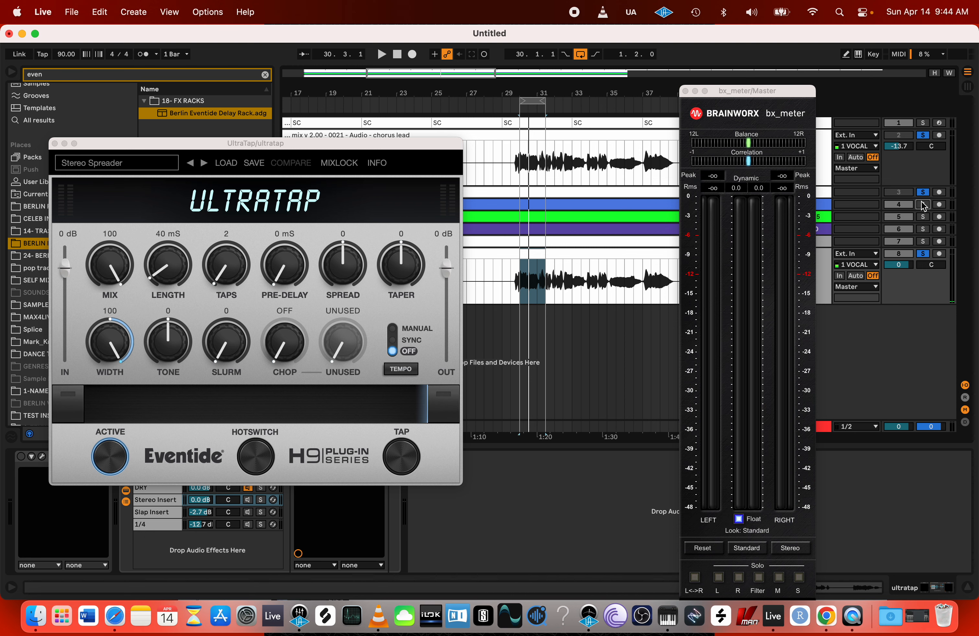
left_click(924, 192)
left_click(924, 135)
- Fold the LEAD track, audition the soloed ultratap loop and set the ultratap track's volume to -12 dB
left_click_drag(745, 91, 599, 109)
left_click(717, 135)
key("space")
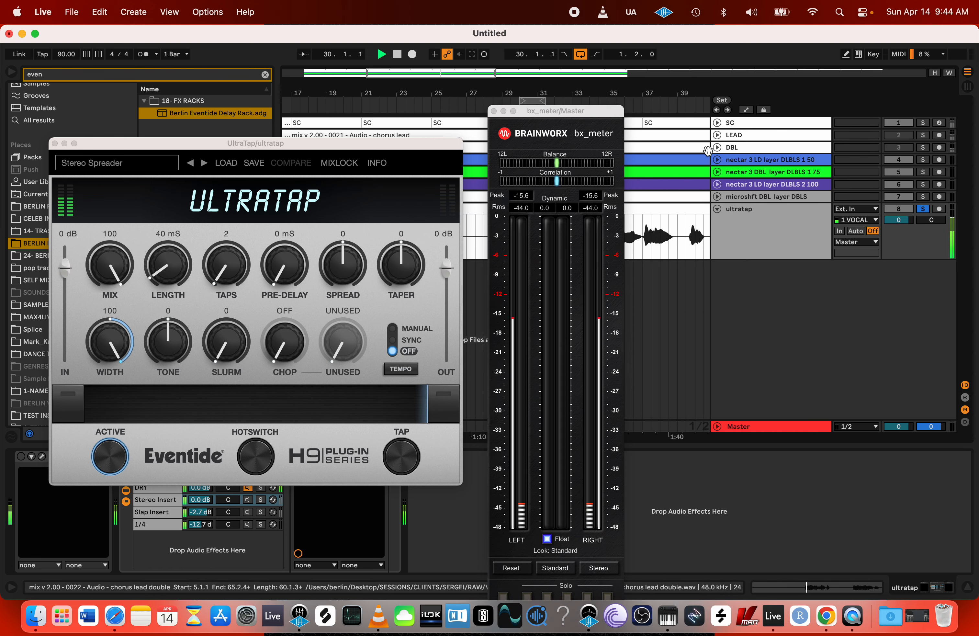
key("space")
left_click_drag(317, 142, 517, 130)
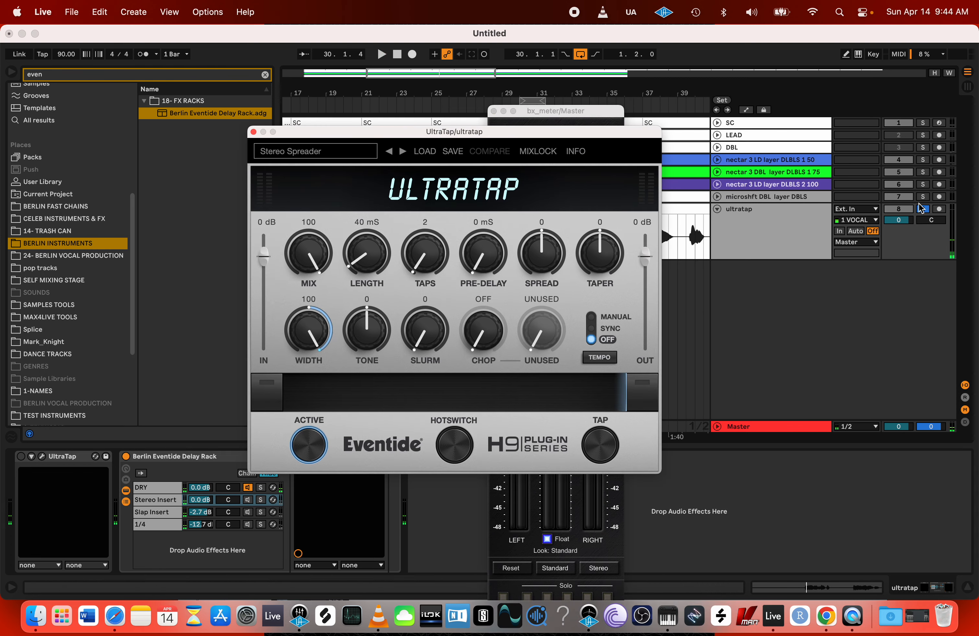
left_click(900, 221)
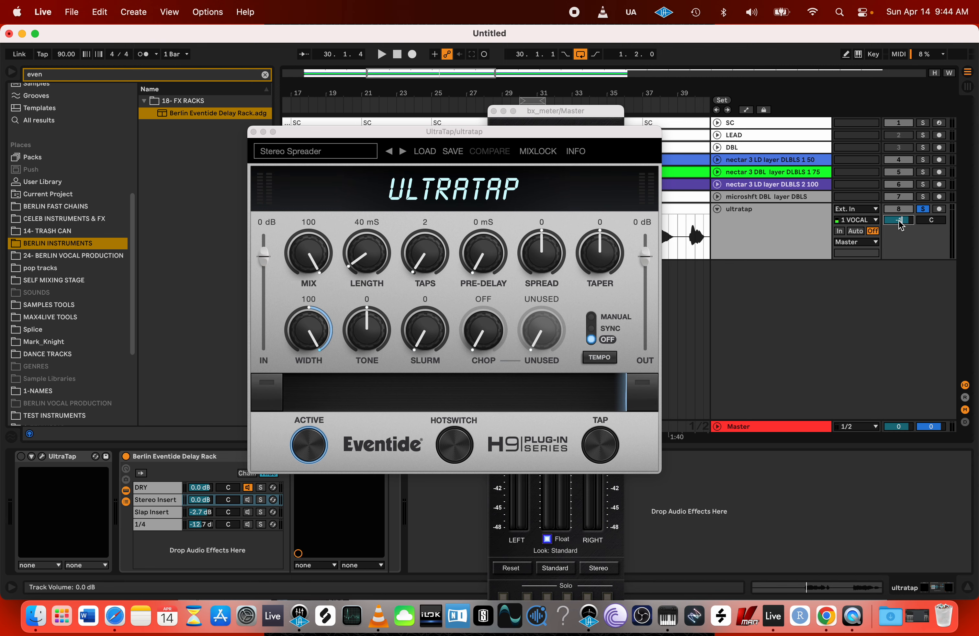
type("-12")
key("Return")
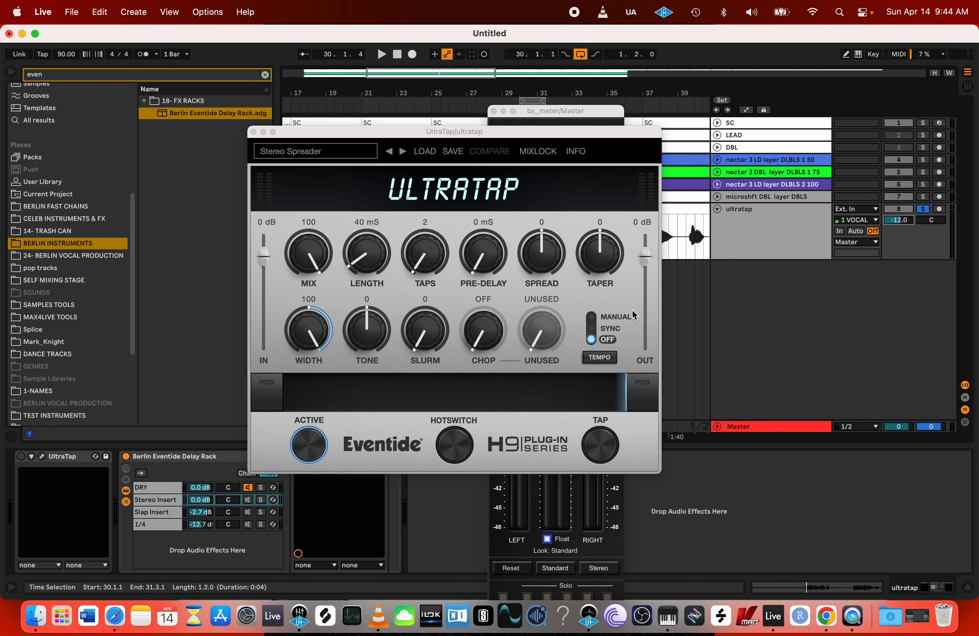
- Activate the Stereo Insert chain alongside DRY in Berlin Eventide Delay Rack and play the loop
left_click_drag(492, 137, 803, 140)
left_click(157, 499)
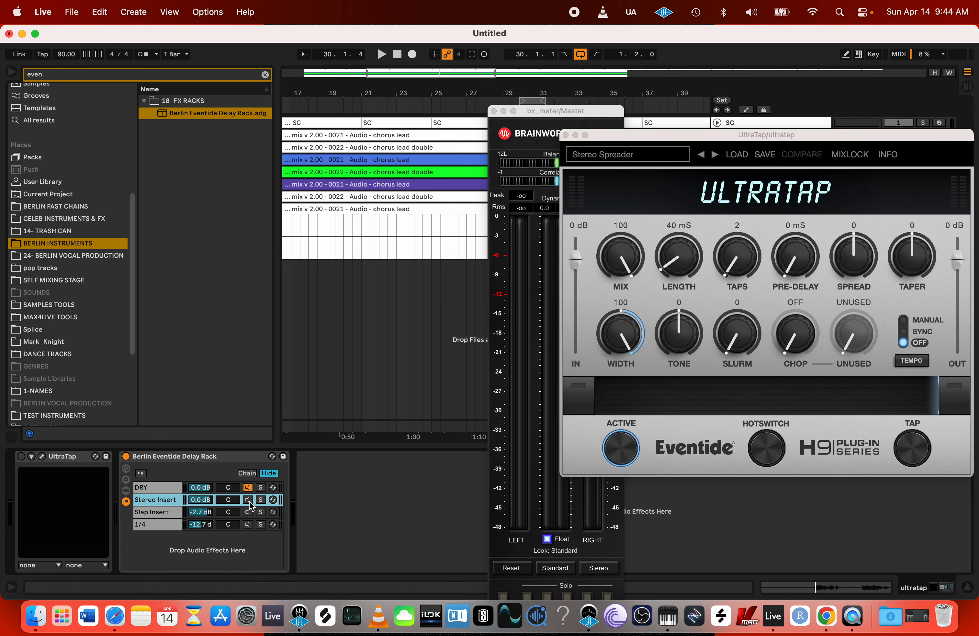
key("space")
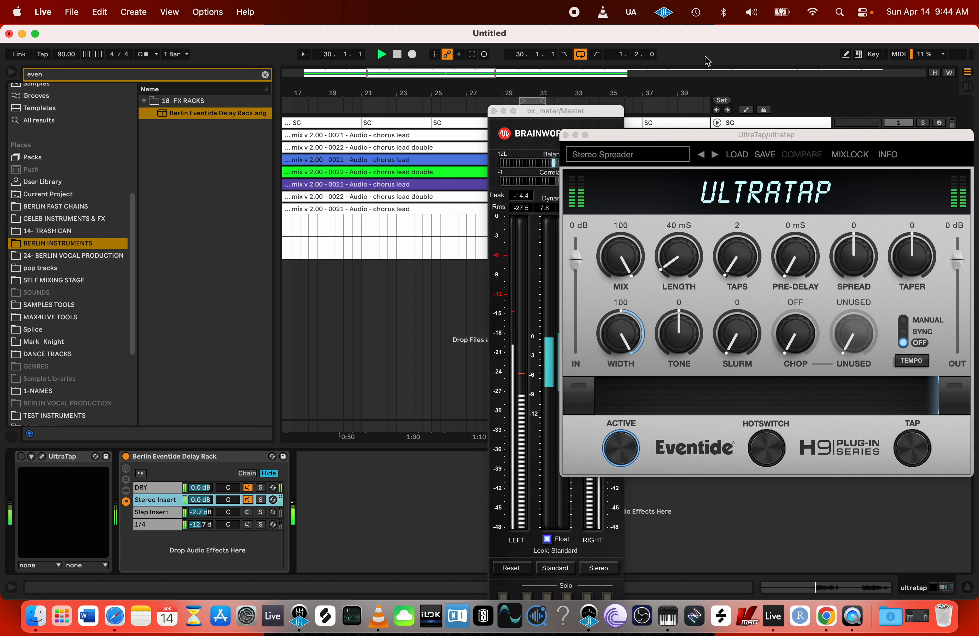
left_click_drag(708, 139, 227, 102)
key("space")
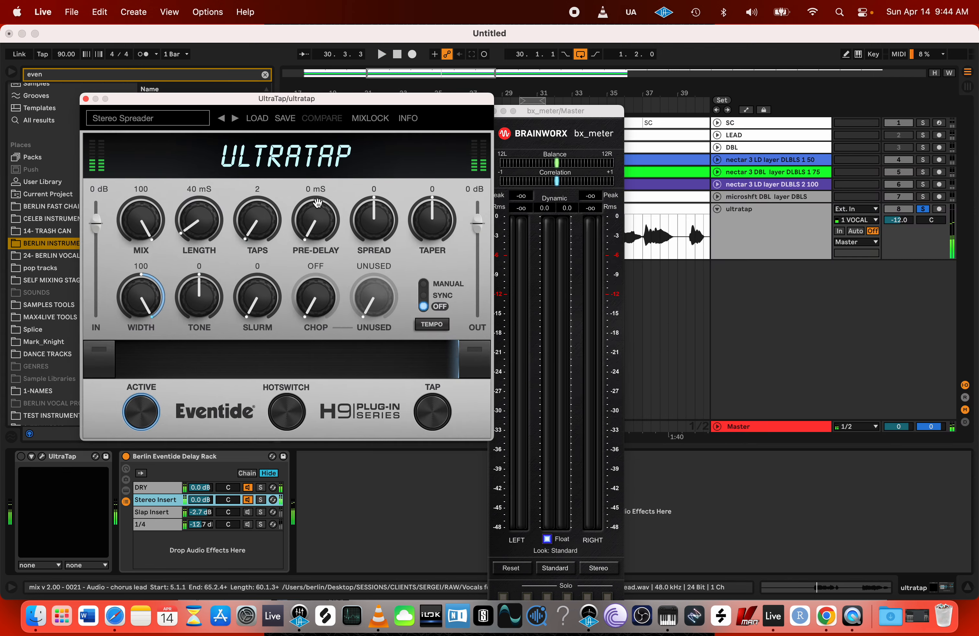
- Open MAAT 2BusControl from the Master track and arrange it and the UltraTap window clear of the ultratap track
left_click(773, 429)
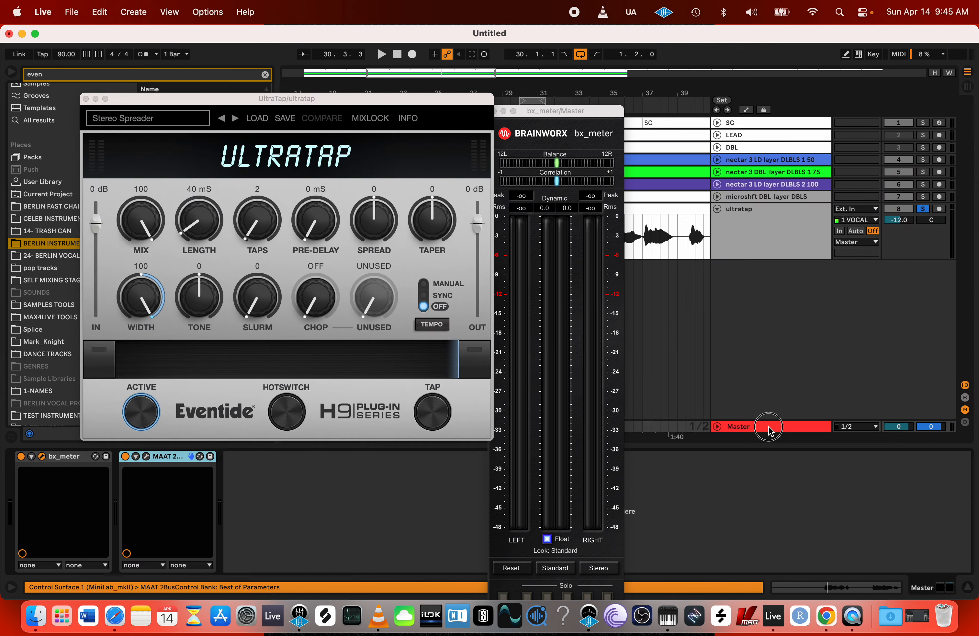
left_click(146, 457)
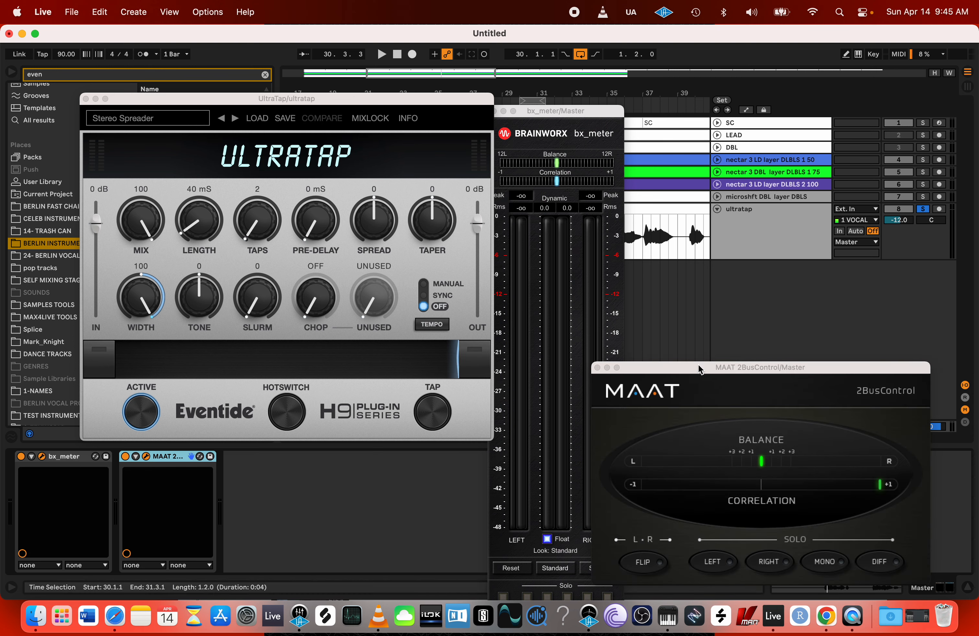
left_click_drag(704, 367, 733, 279)
left_click_drag(206, 101, 213, 138)
- Play the ultratap loop while comparing mono and stereo monitoring with 2BusControl, leaving mono off
key("space")
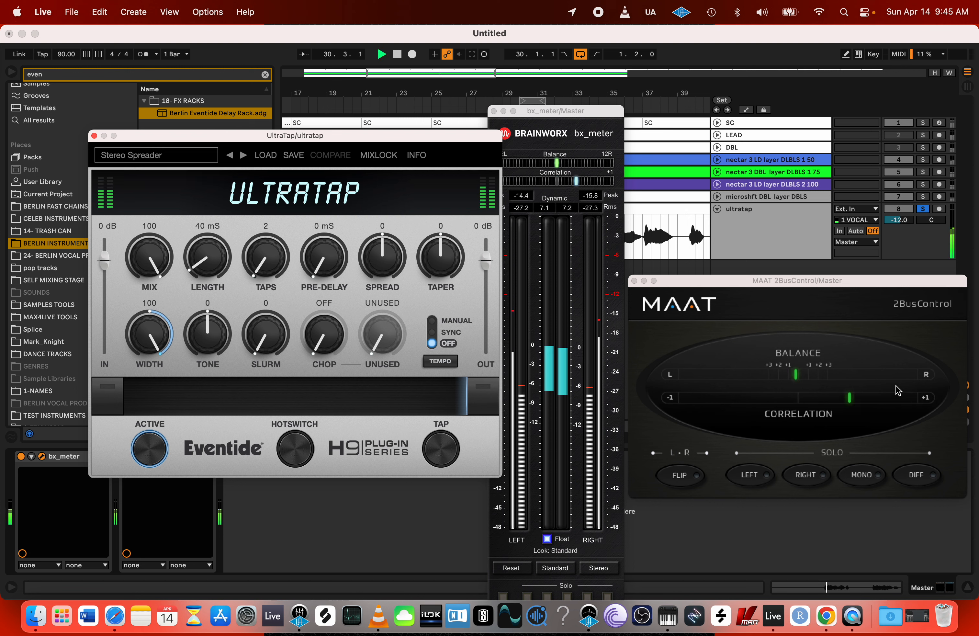
left_click(857, 472)
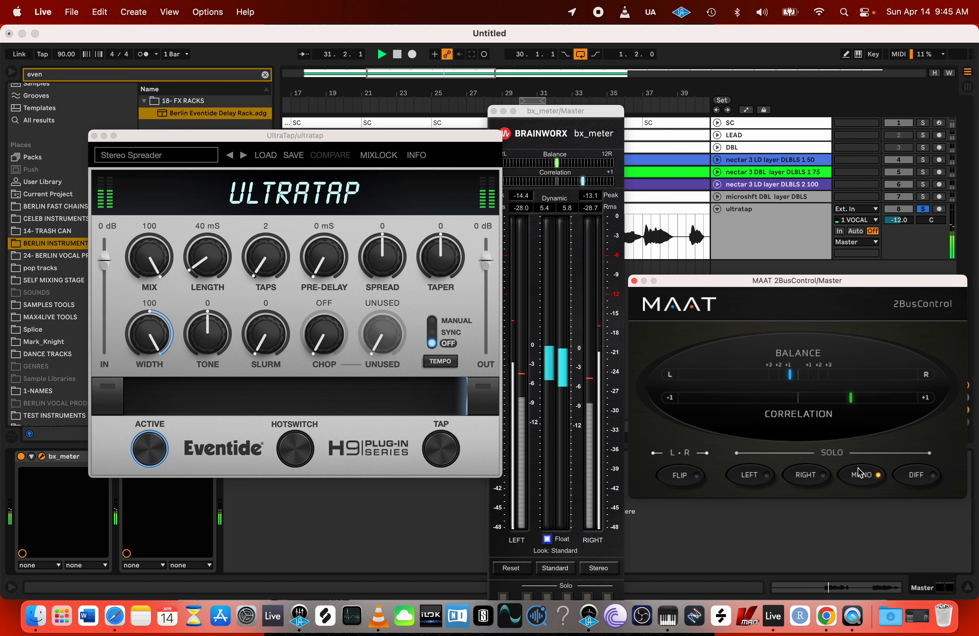
key("space")
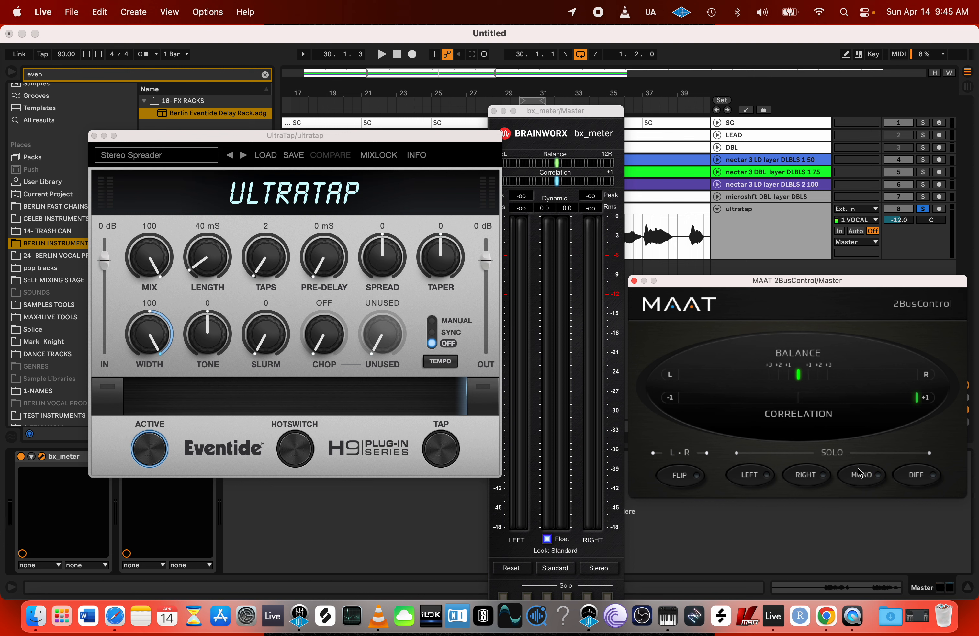
key("space")
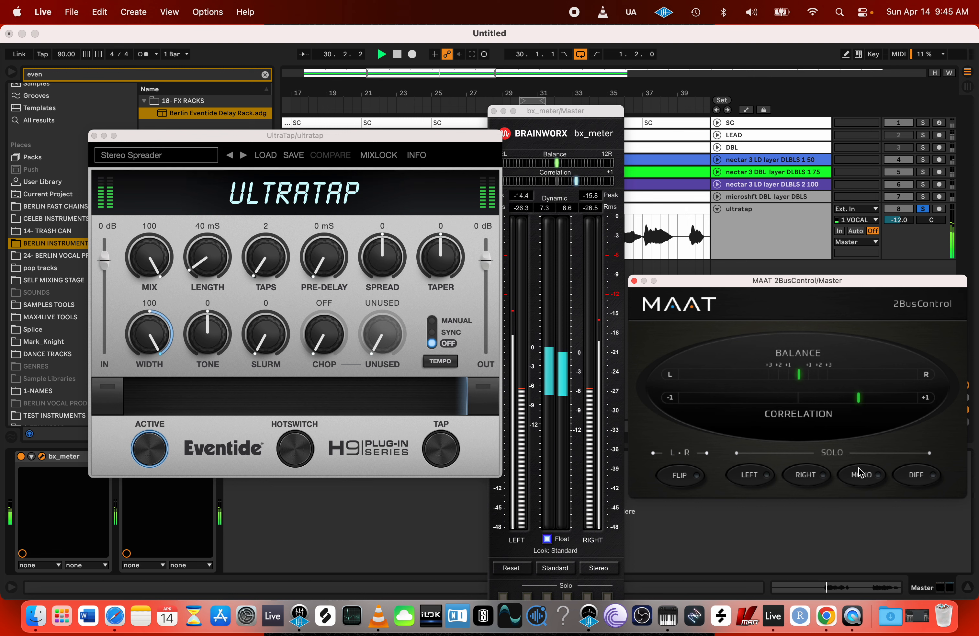
- Activate the Slap Insert chain in the ultratap track's delay rack and play the loop
left_click(752, 210)
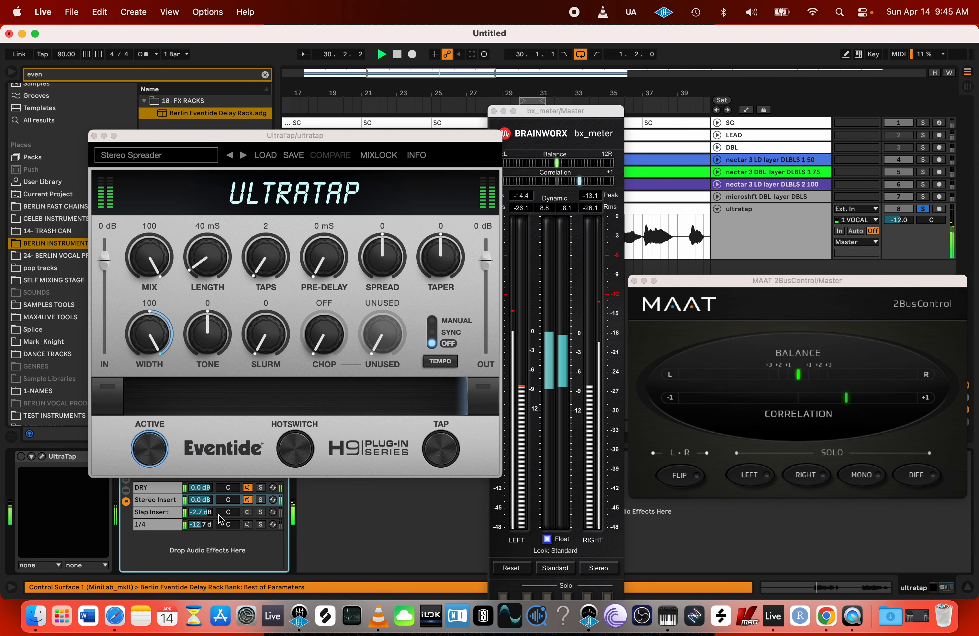
key("space")
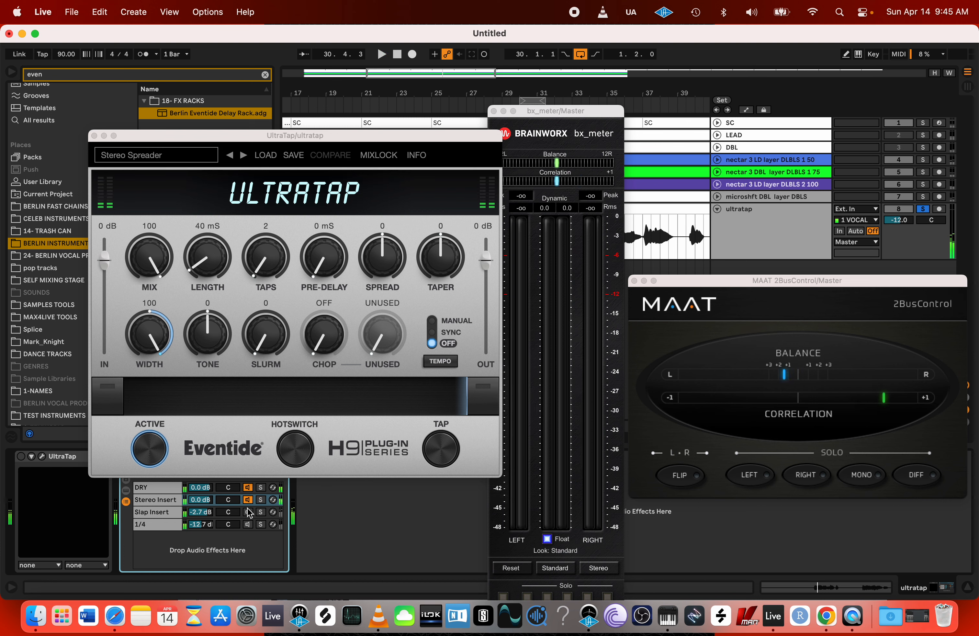
left_click(248, 512)
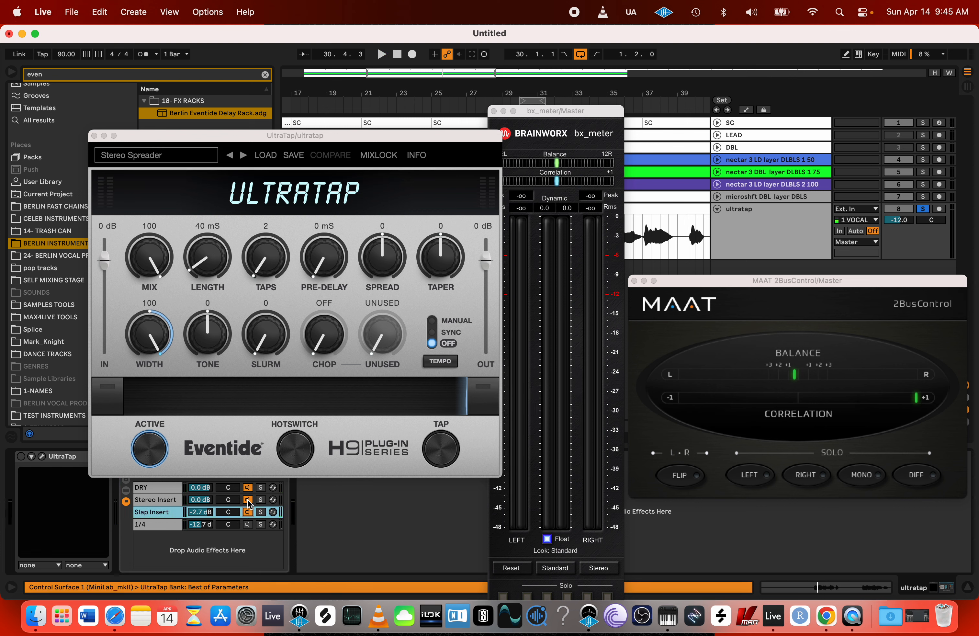
key("space")
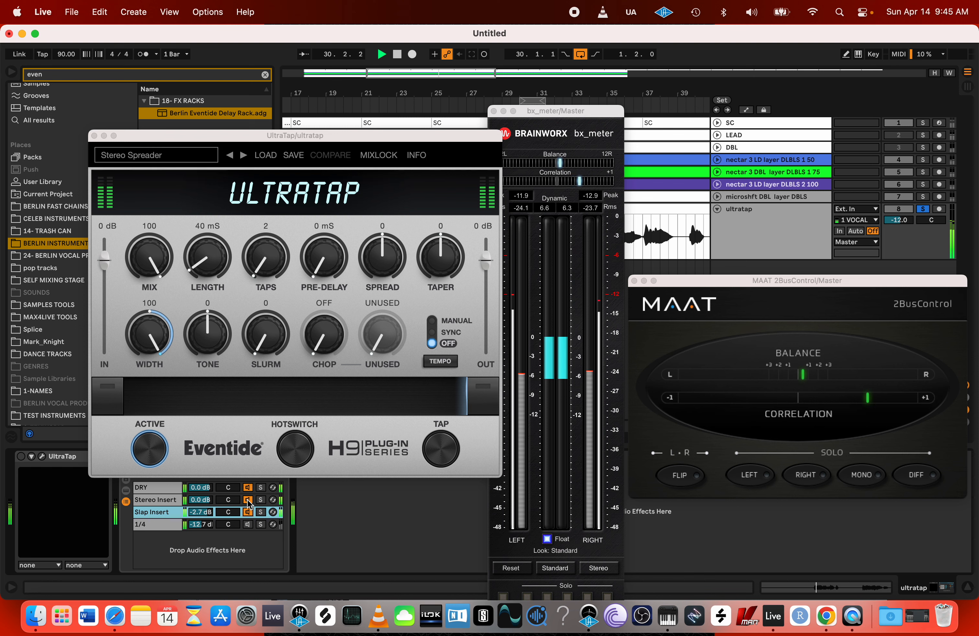
- Deactivate the Stereo Insert chain and open the Slap Insert chain's UltraTap next to the Stereo Spreader one
left_click(248, 499)
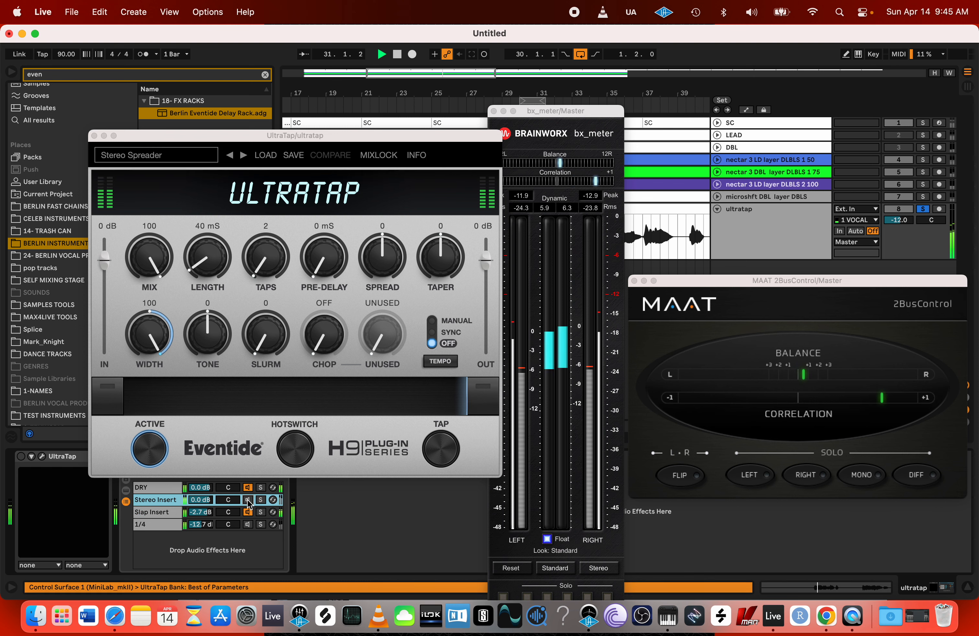
left_click(152, 512)
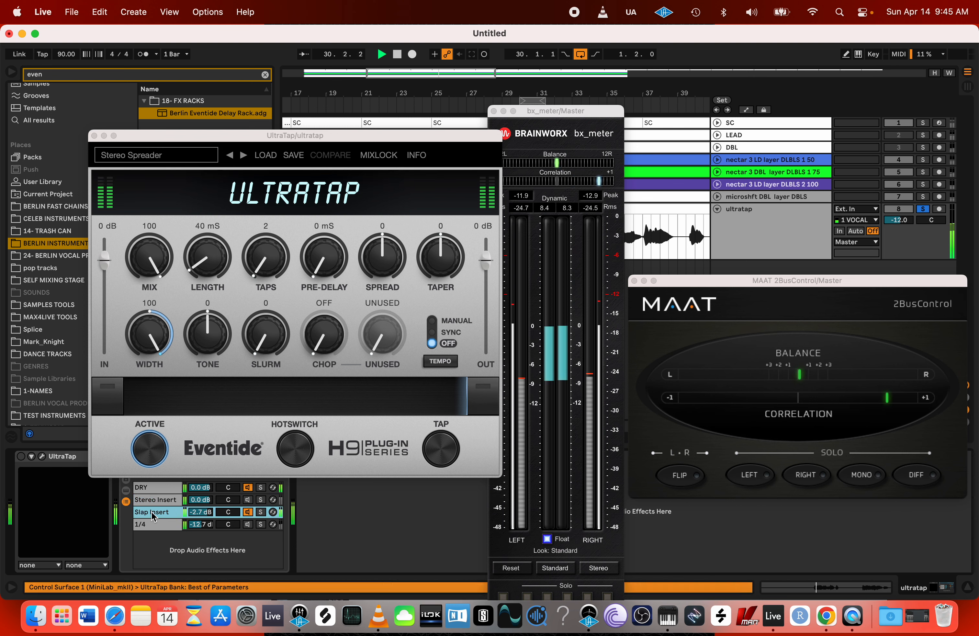
key("space")
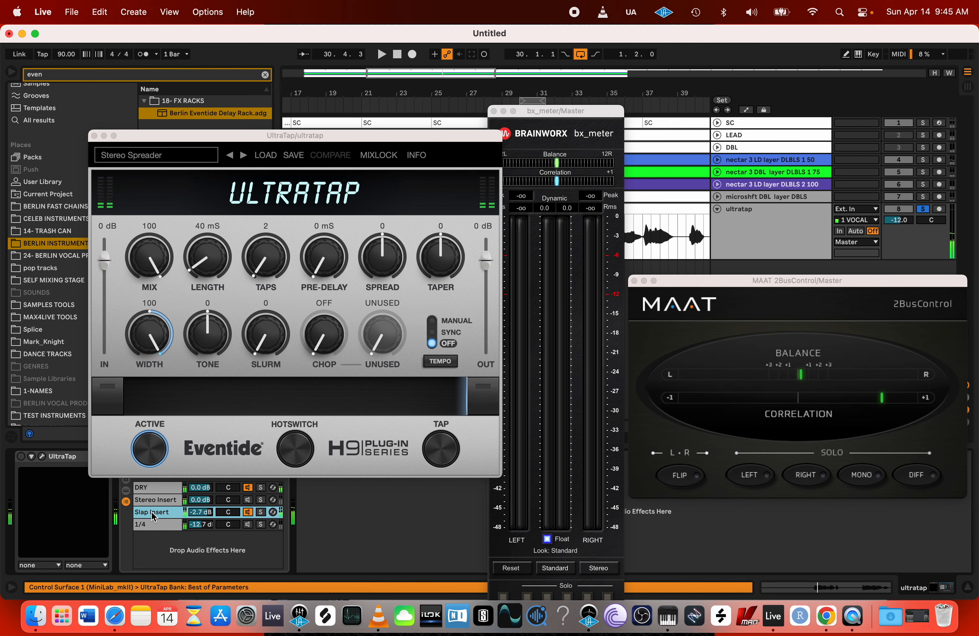
left_click_drag(256, 137, 259, 36)
left_click(320, 456)
left_click(320, 456)
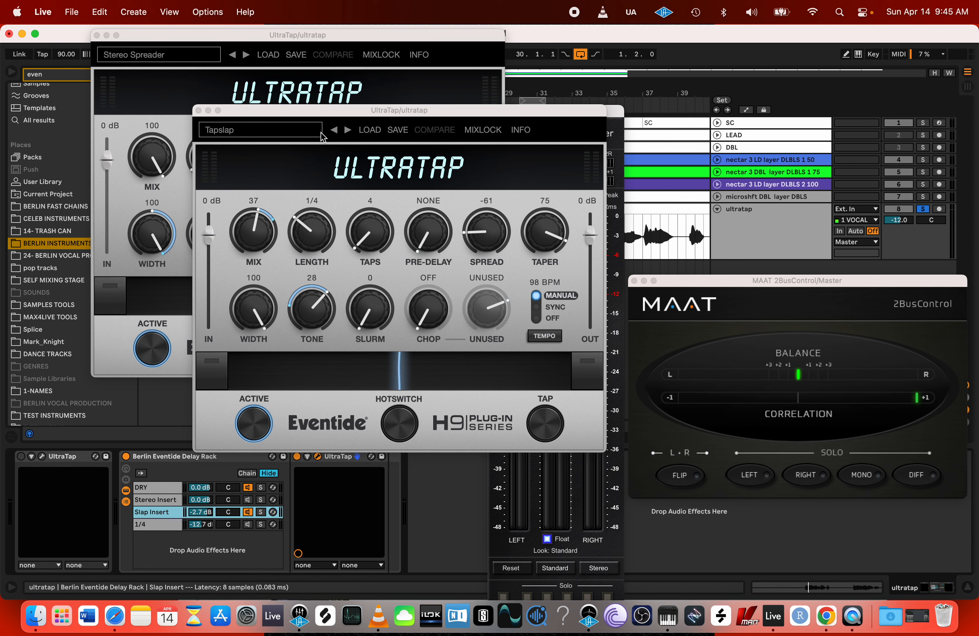
left_click_drag(319, 108, 448, 161)
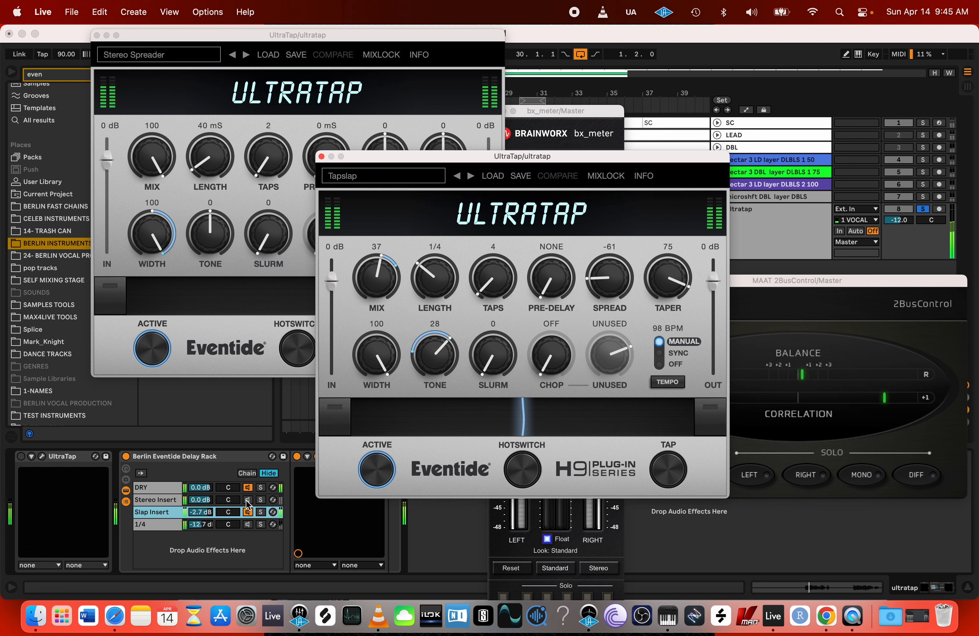
- Play the loop from the DRY chain alone, adding the Stereo Insert, Slap Insert and 1/4 chains one after another
left_click(248, 512)
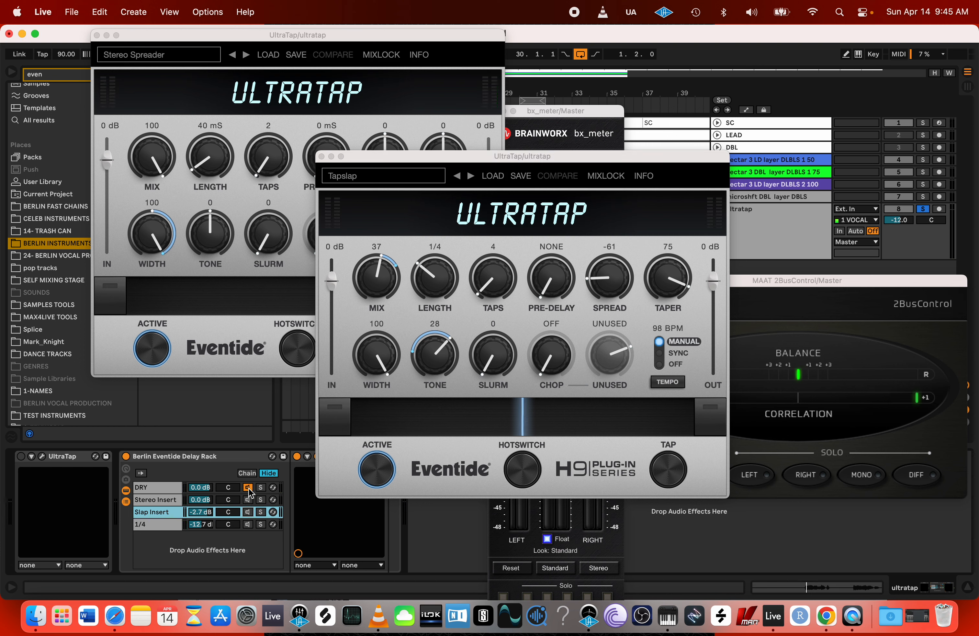
key("space")
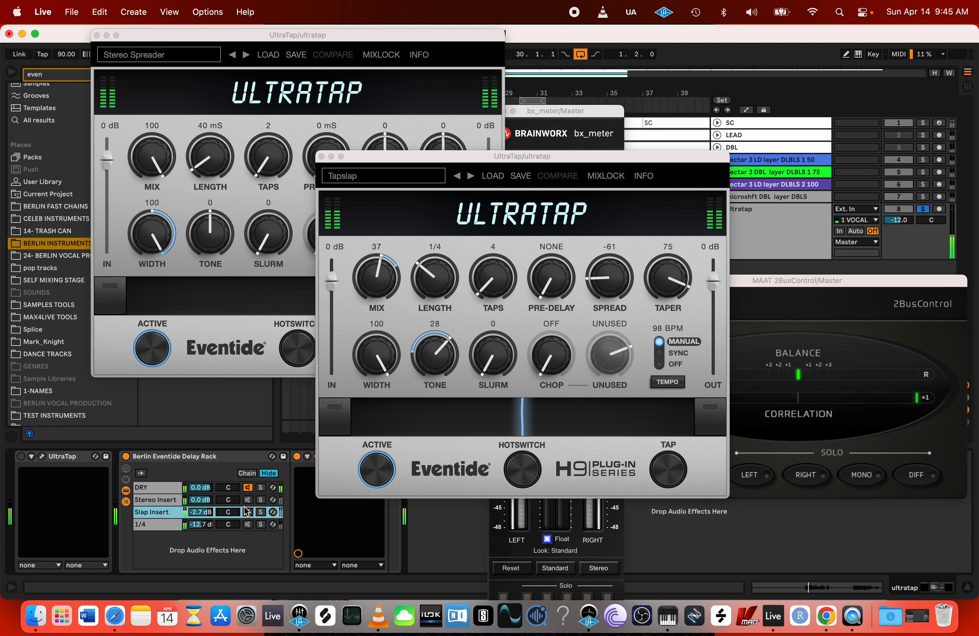
left_click(248, 501)
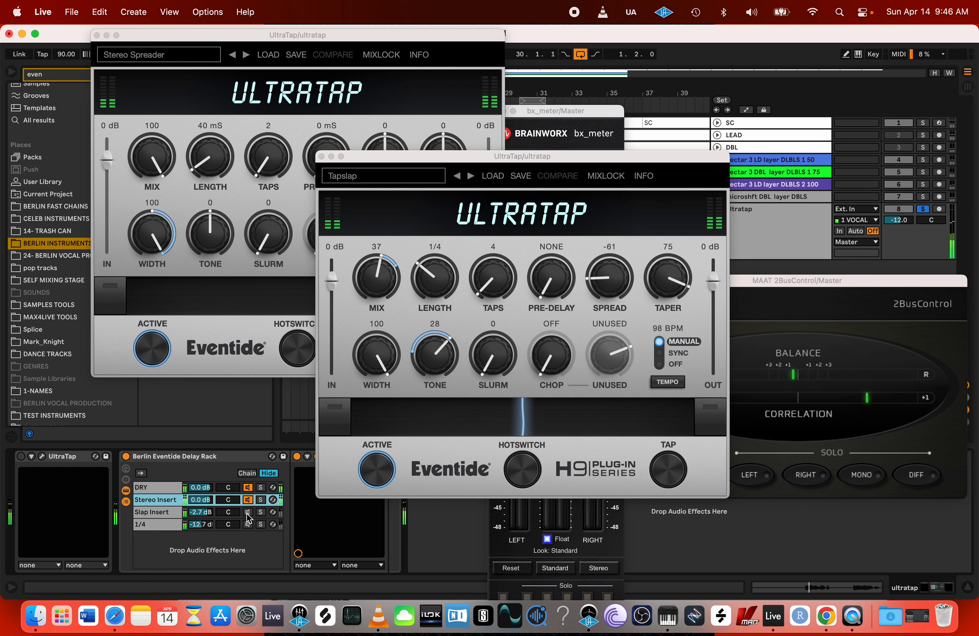
left_click(248, 513)
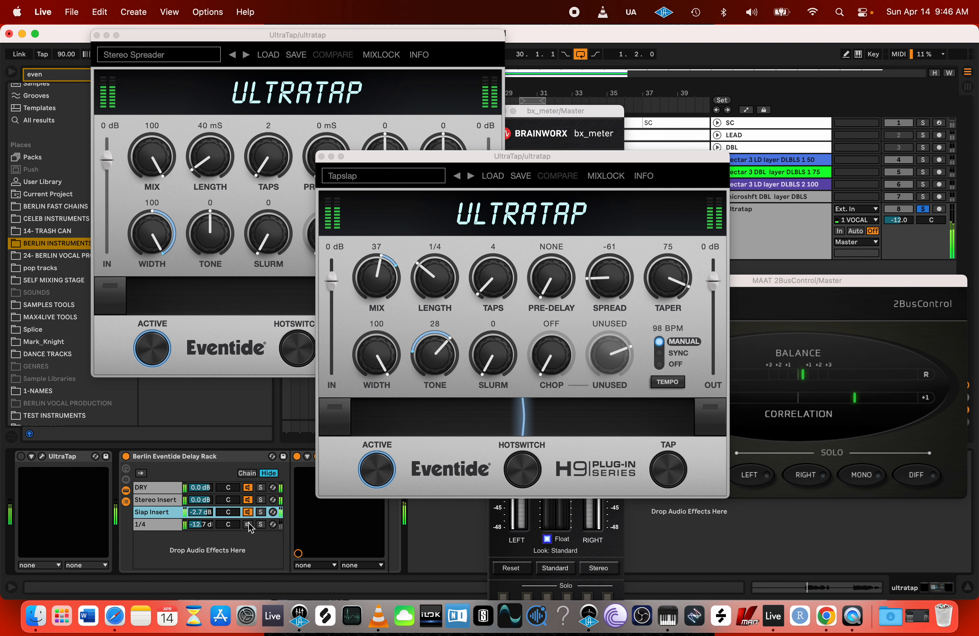
left_click(249, 524)
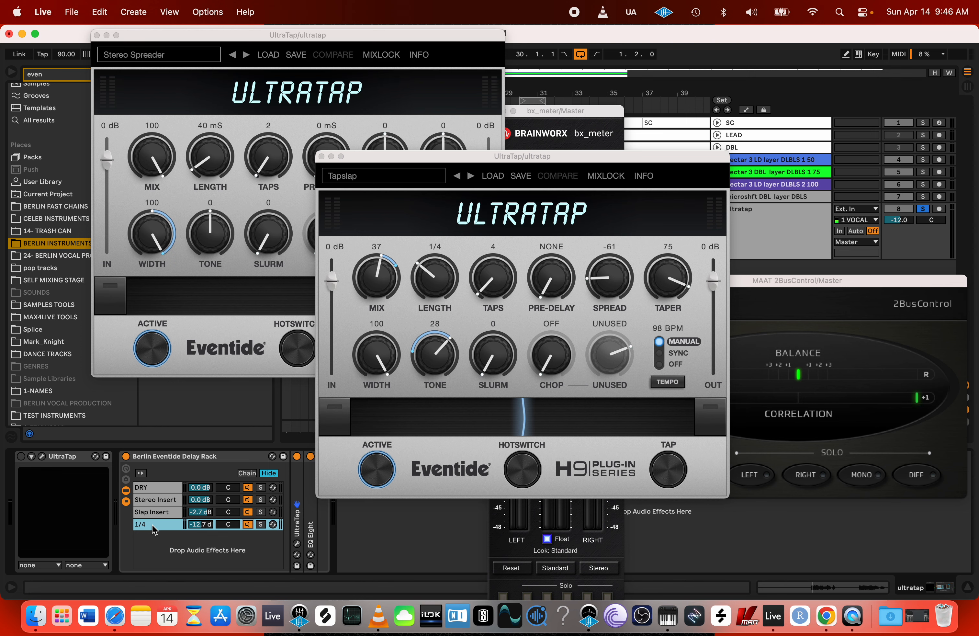
- Expand the 1/4 chain's EQ Eight and clear both UltraTap windows and bx_meter off the arrangement
double_click(308, 519)
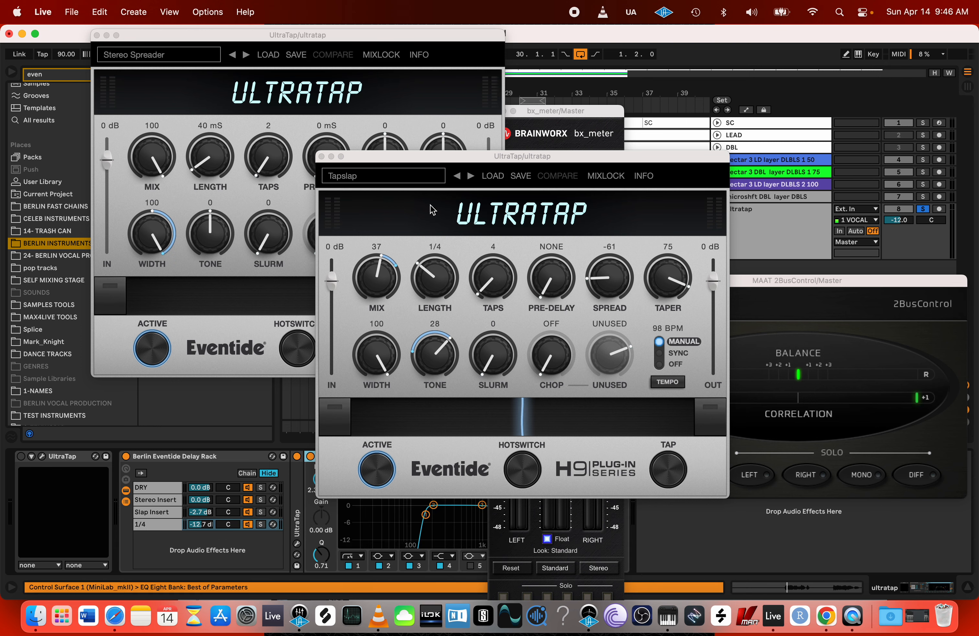
left_click(322, 157)
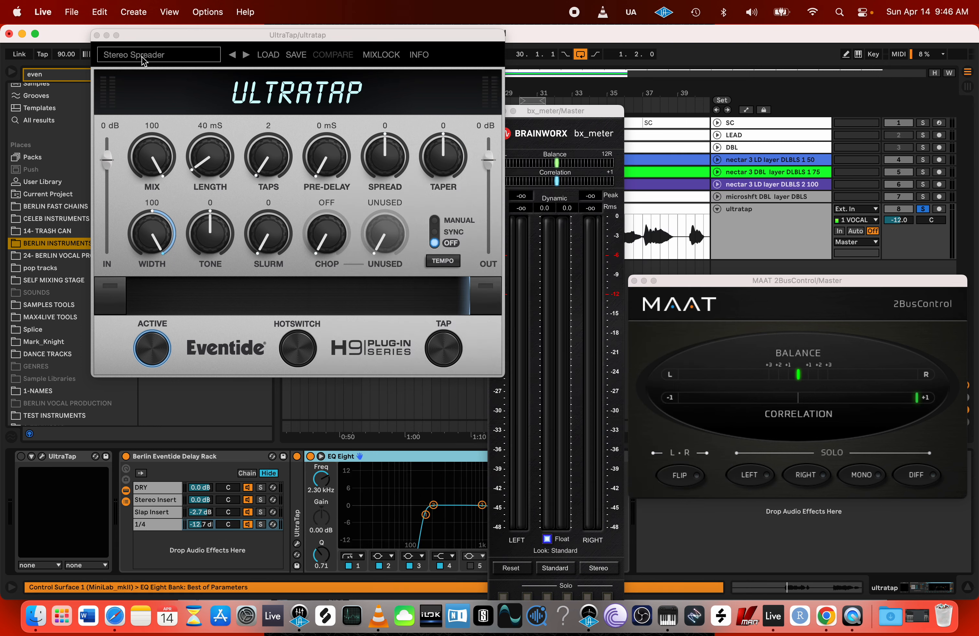
left_click(97, 35)
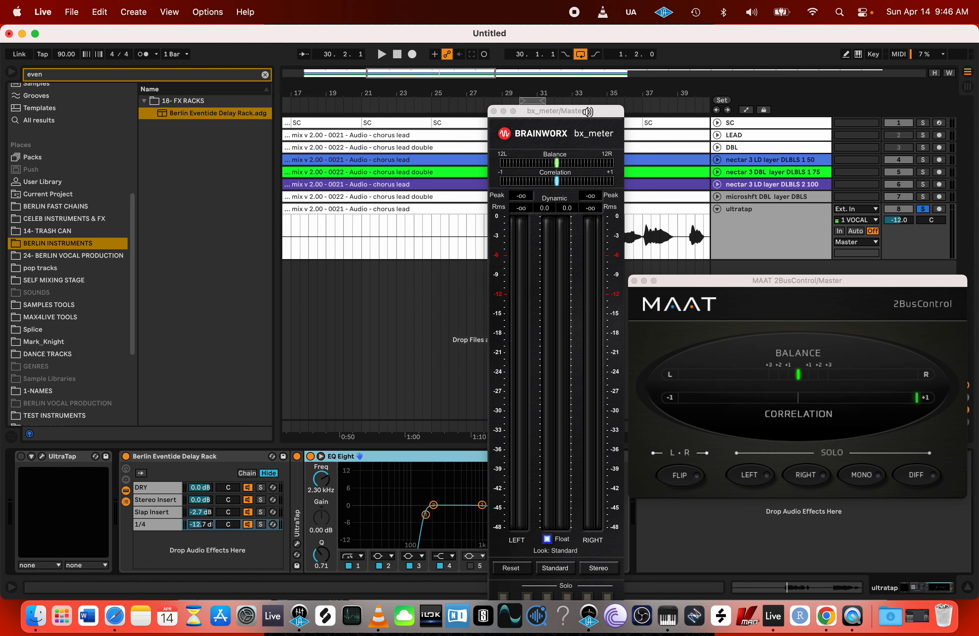
left_click_drag(588, 111, 739, 99)
- Review the devices in the DRY, Stereo Insert, Slap Insert and 1/4 chains, including the UltraTap settings of both inserts
left_click(153, 490)
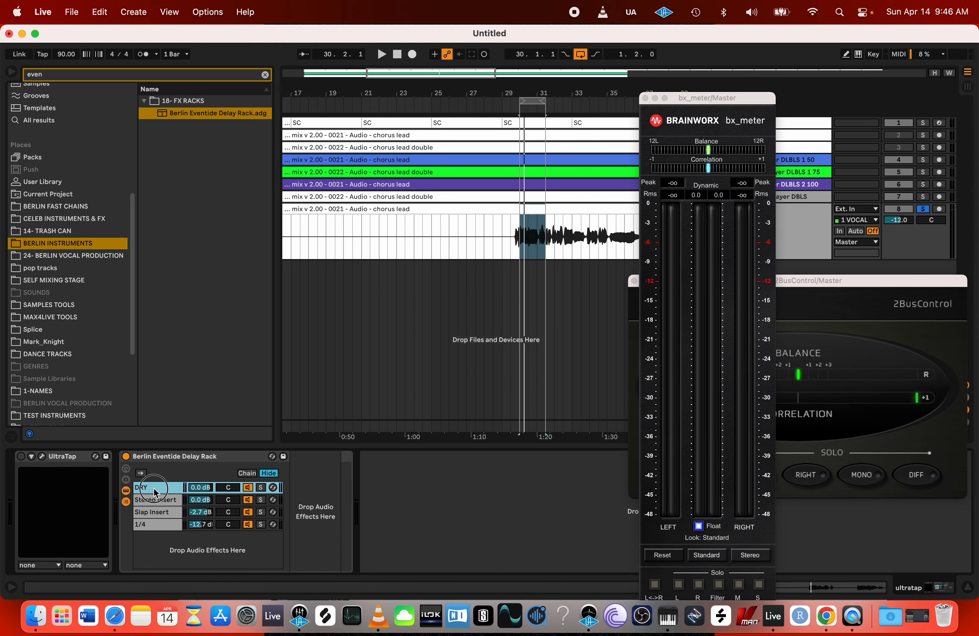
left_click(156, 503)
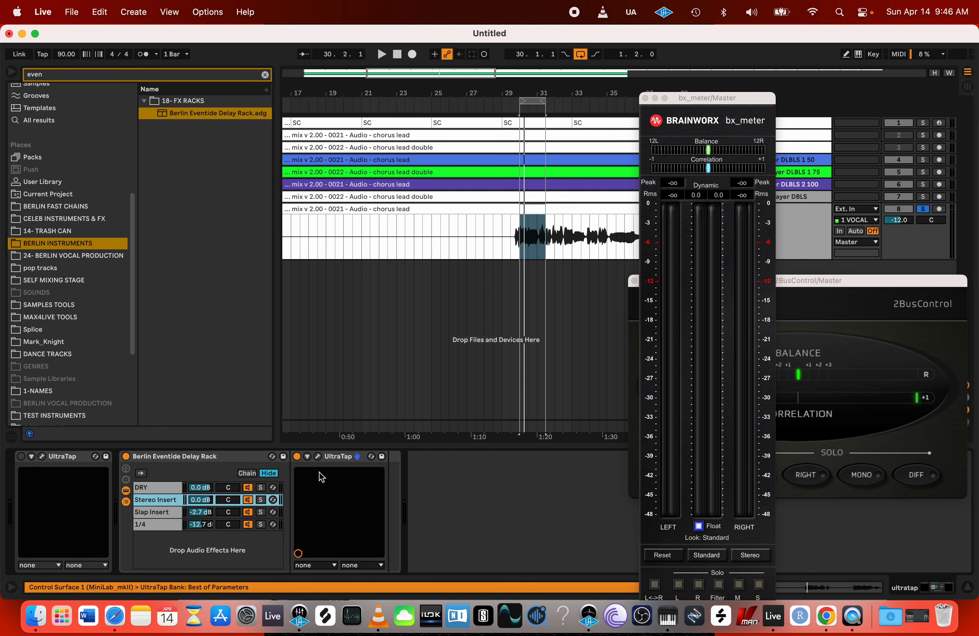
left_click(318, 456)
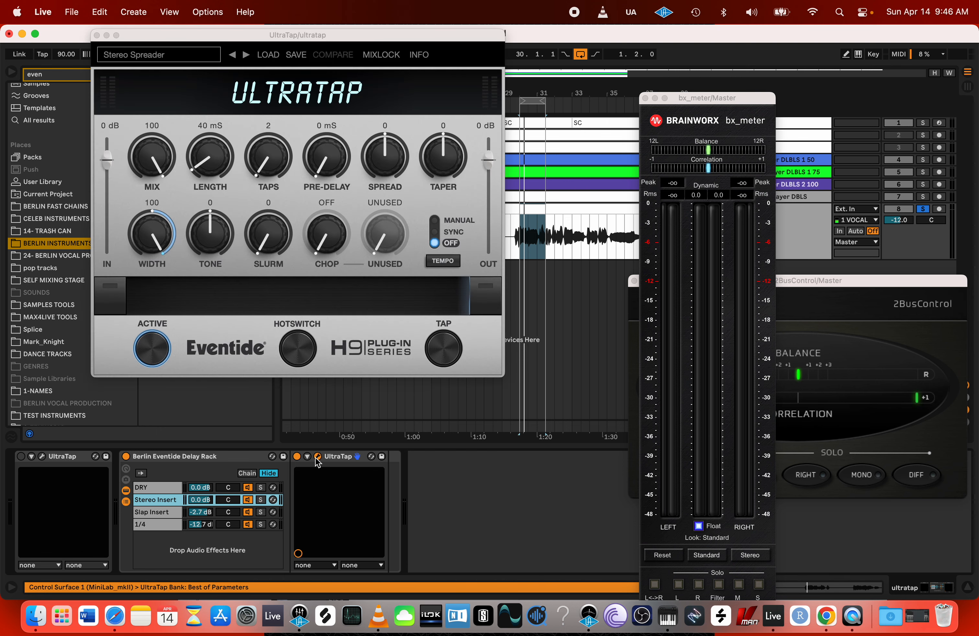
left_click(96, 35)
left_click(164, 516)
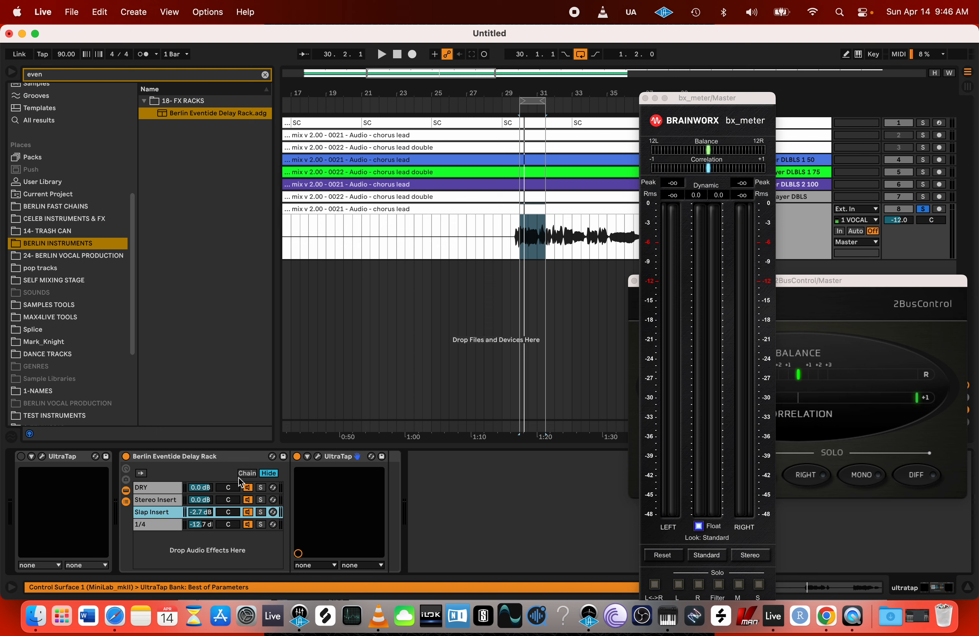
left_click(318, 457)
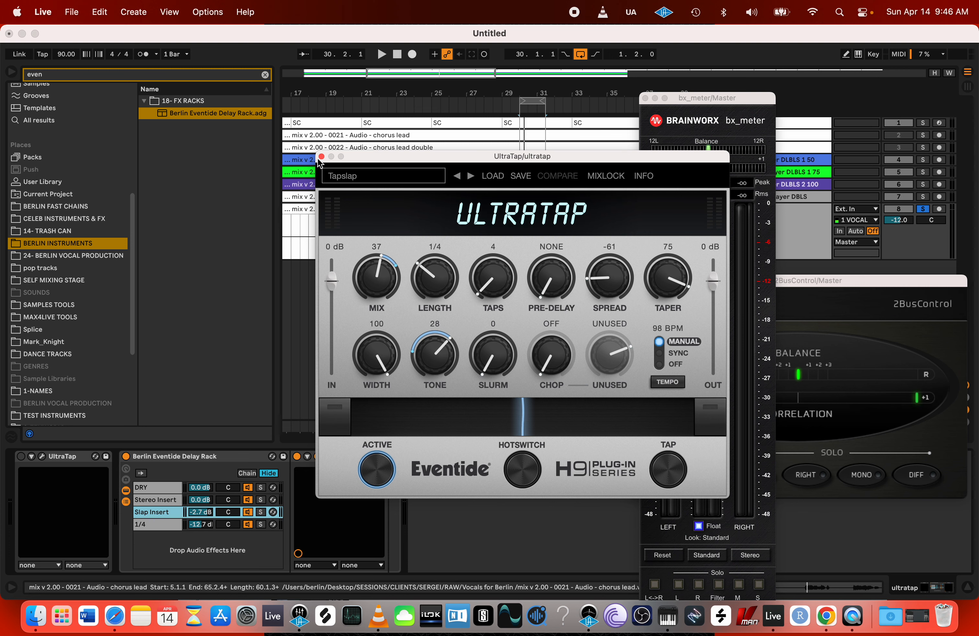
left_click(143, 512)
left_click(158, 525)
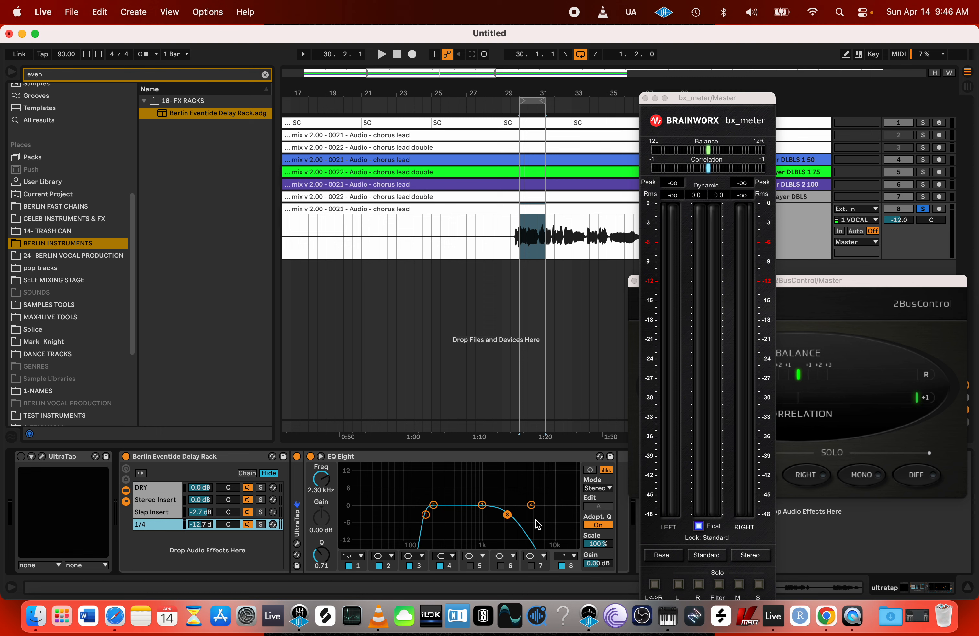
- Extend the loop over the vocal phrase to start at 29.3.1 with a length of 5.2.0, and play it
key("space")
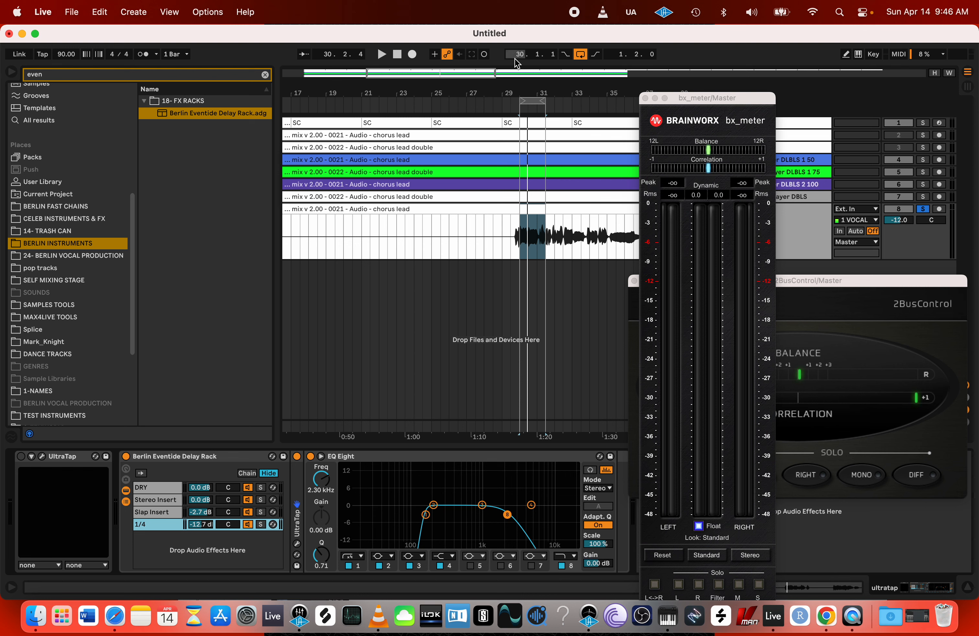
left_click_drag(522, 101, 605, 101)
key("space")
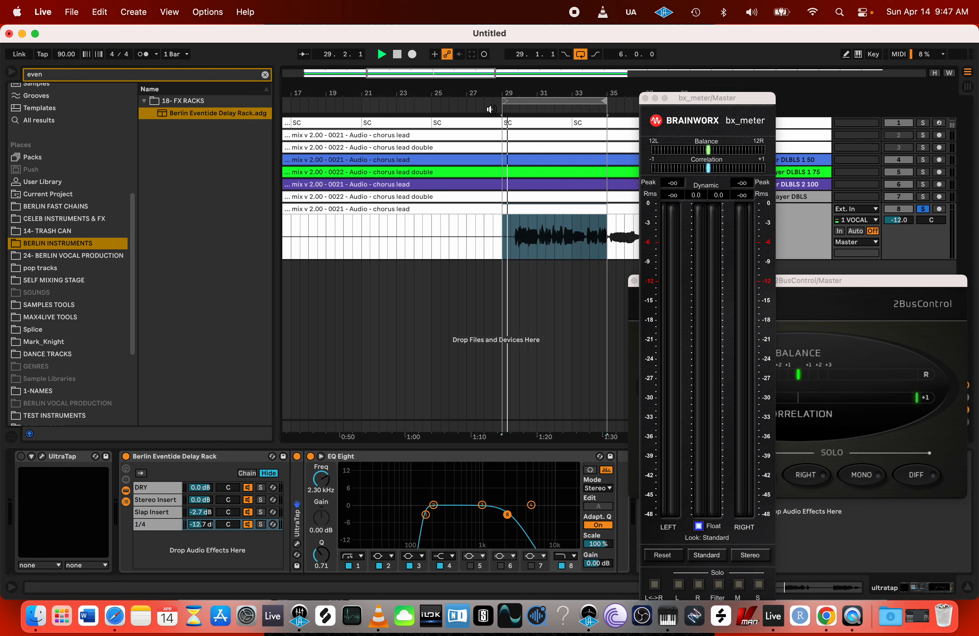
left_click_drag(503, 100, 508, 101)
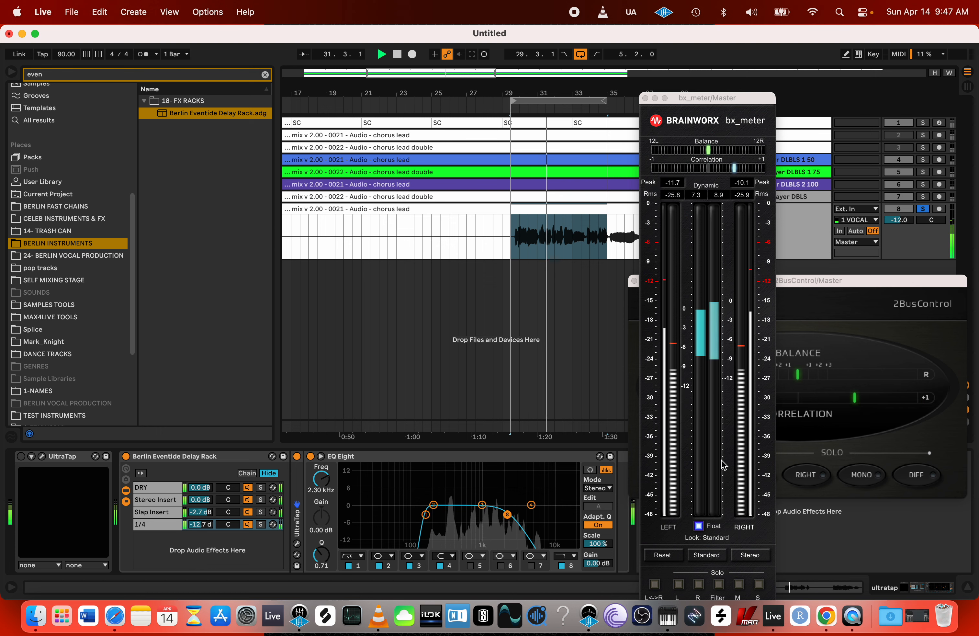
- Check the full delay rack in mono with 2BusControl, leave mono off and stop playback
left_click(862, 476)
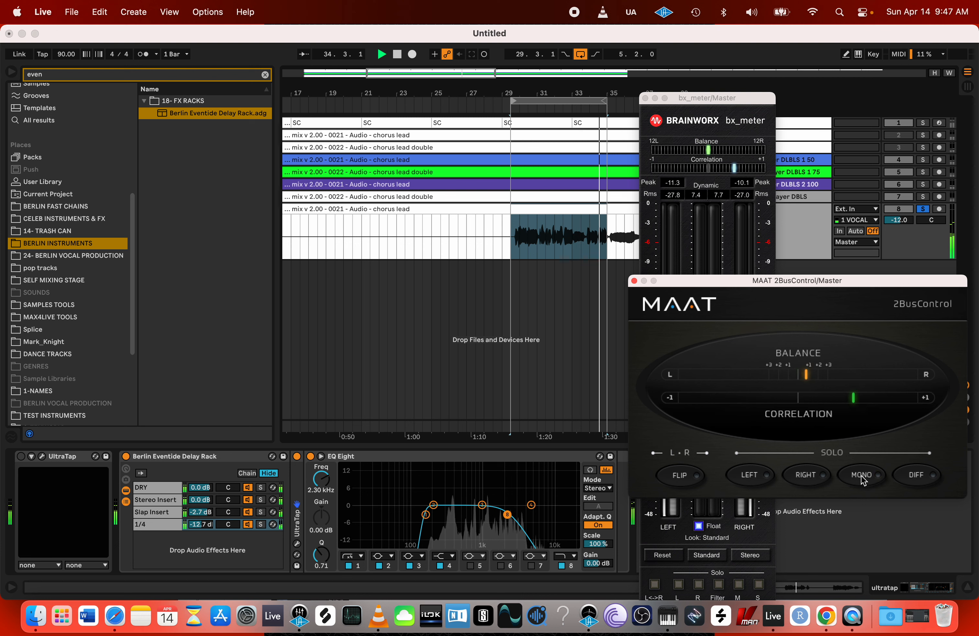
key("space")
left_click(863, 479)
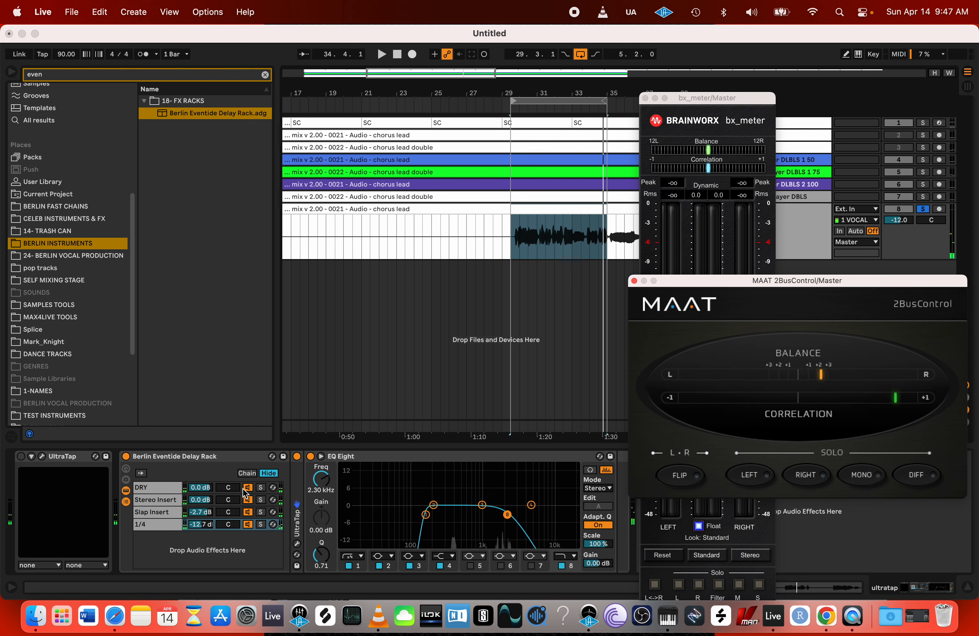
- Deactivate the DRY chain in the delay rack and play the loop with only the effect chains
left_click(155, 488)
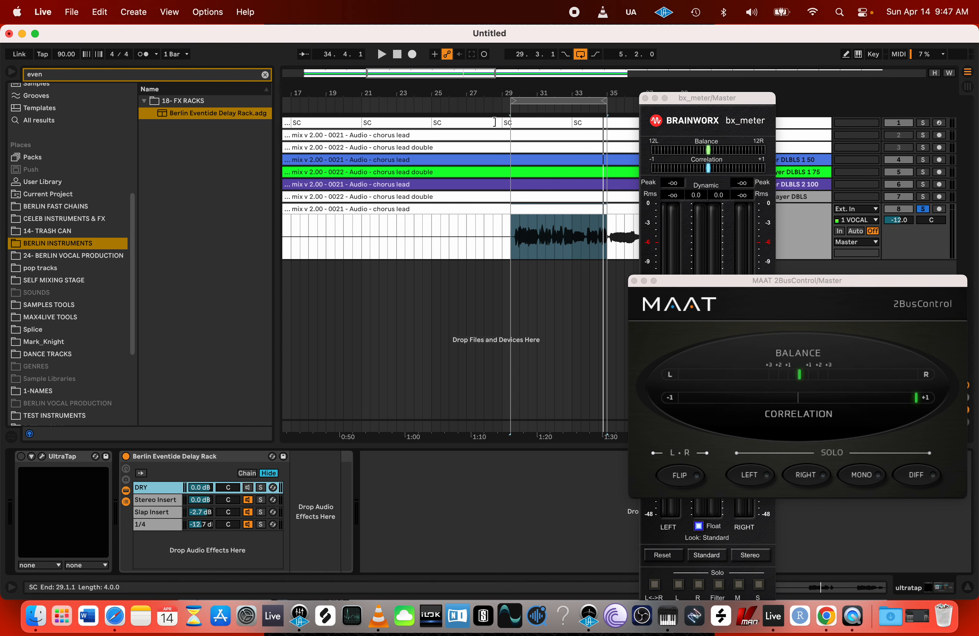
key("space")
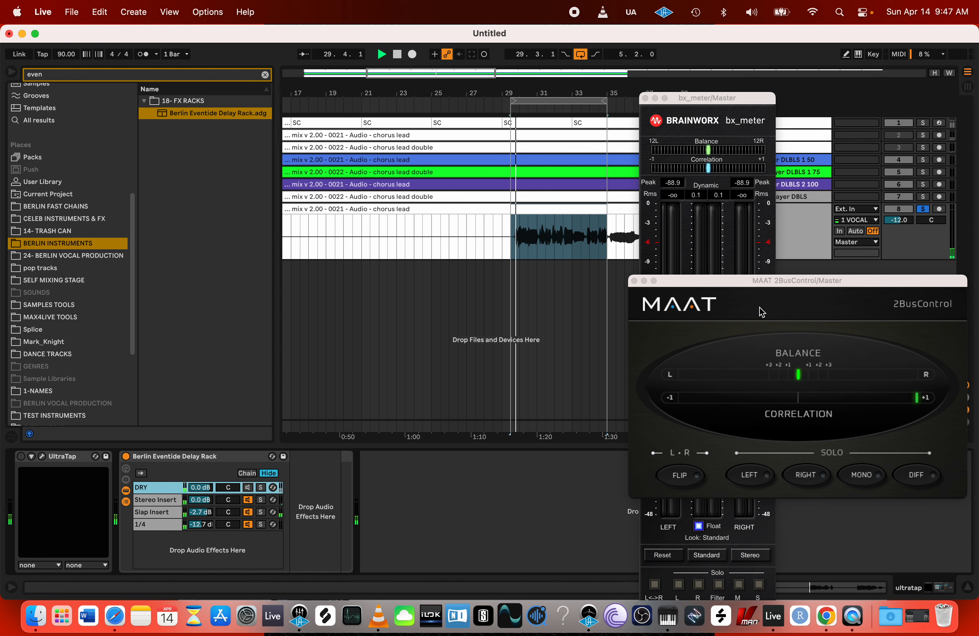
key("space")
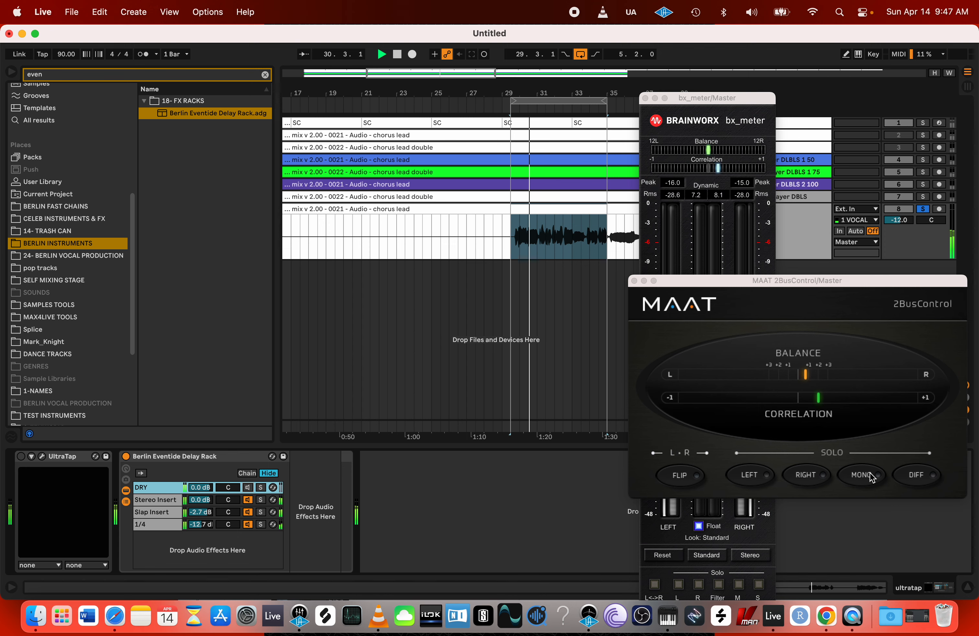
- Rename the ultratap track as "Ultratap Layer" and move bx_meter clear of the track headers
left_click_drag(748, 98, 219, 69)
left_click(750, 219)
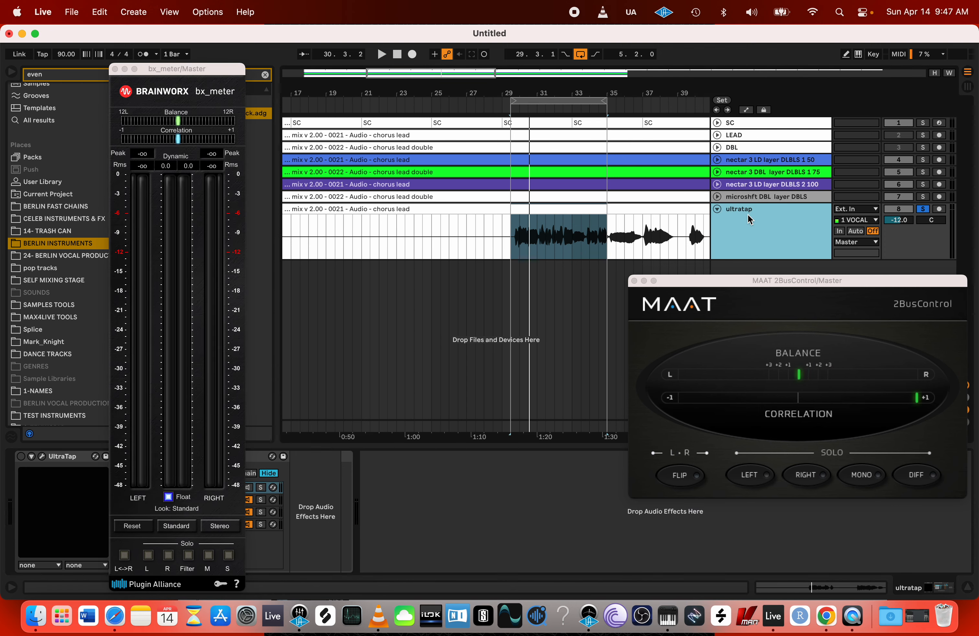
key("super+r")
key("Return")
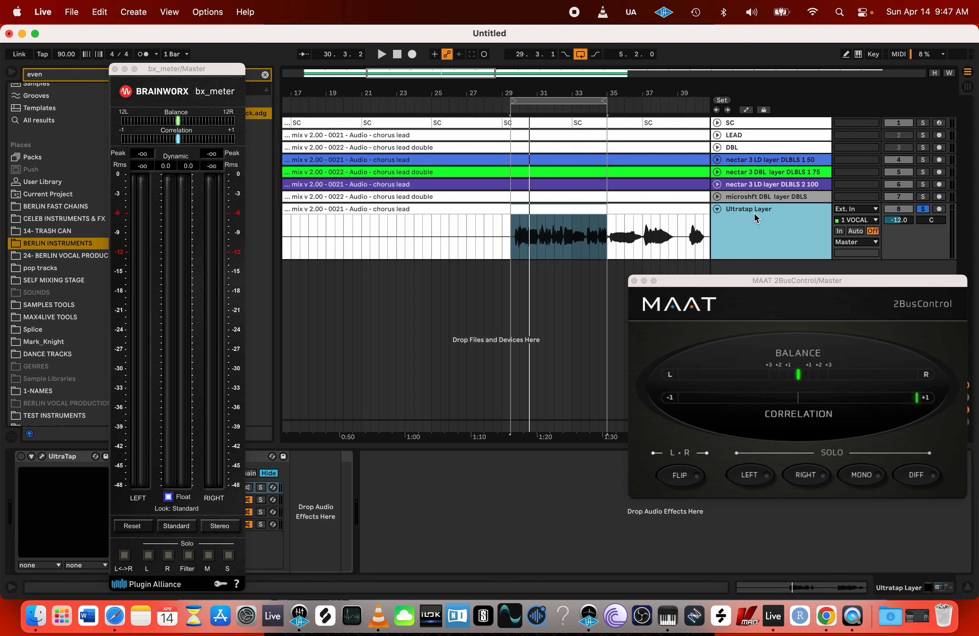
left_click_drag(186, 71, 151, 59)
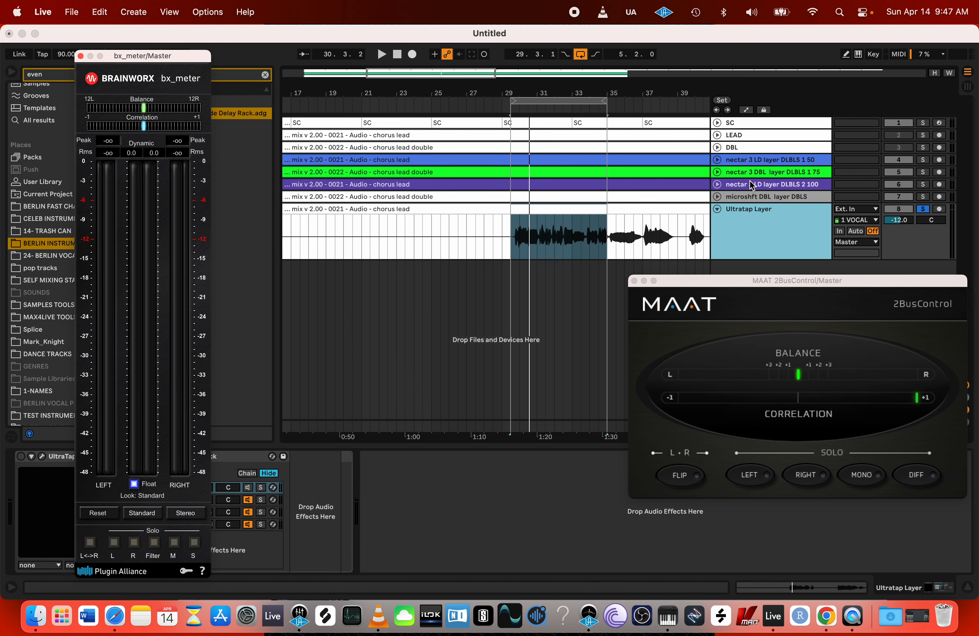
- Unsolo the Ultratap Layer track and activate the LEAD and DBL tracks
left_click(925, 212)
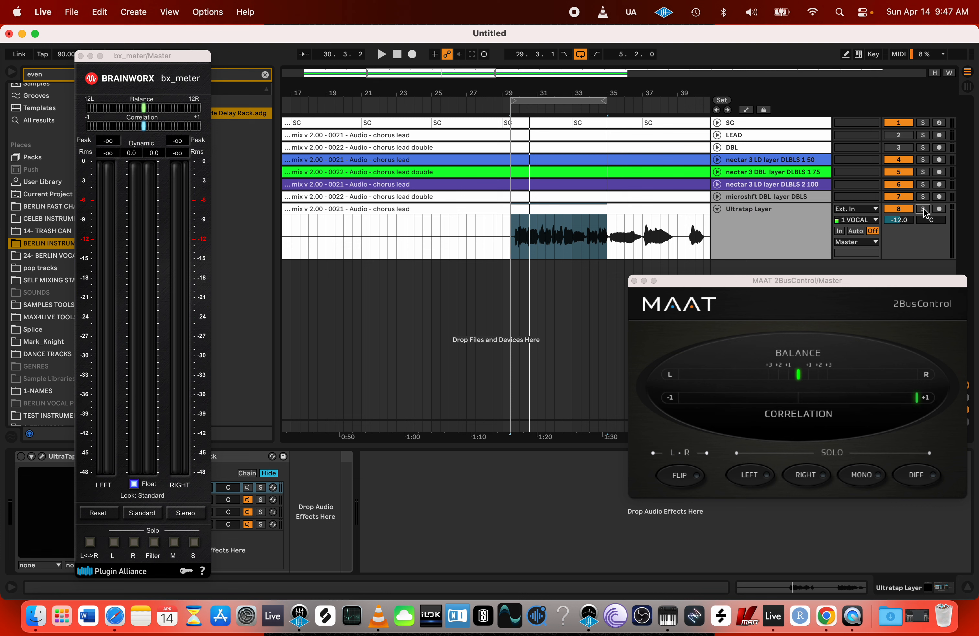
left_click(745, 223)
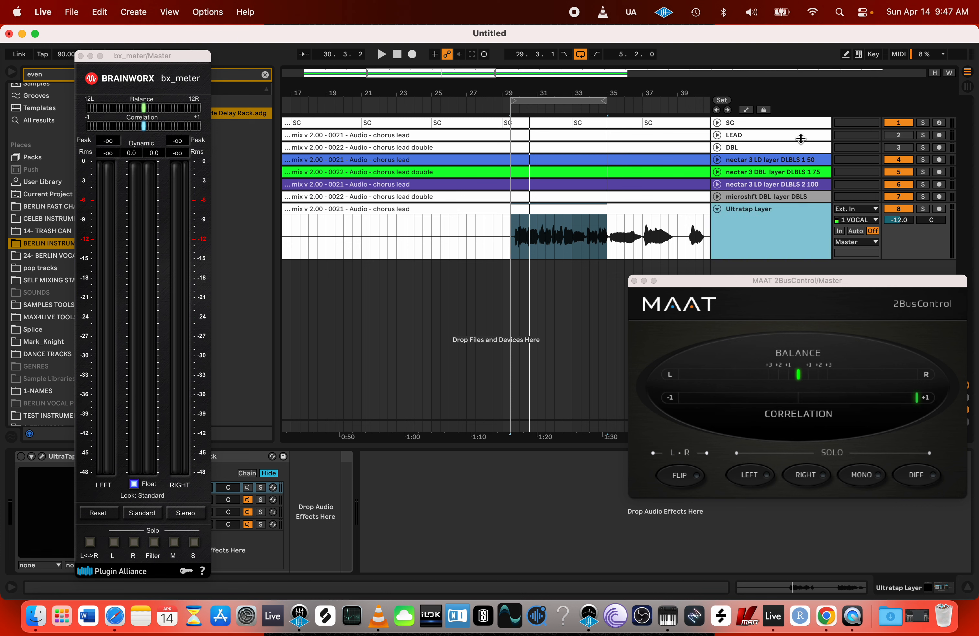
left_click(773, 163)
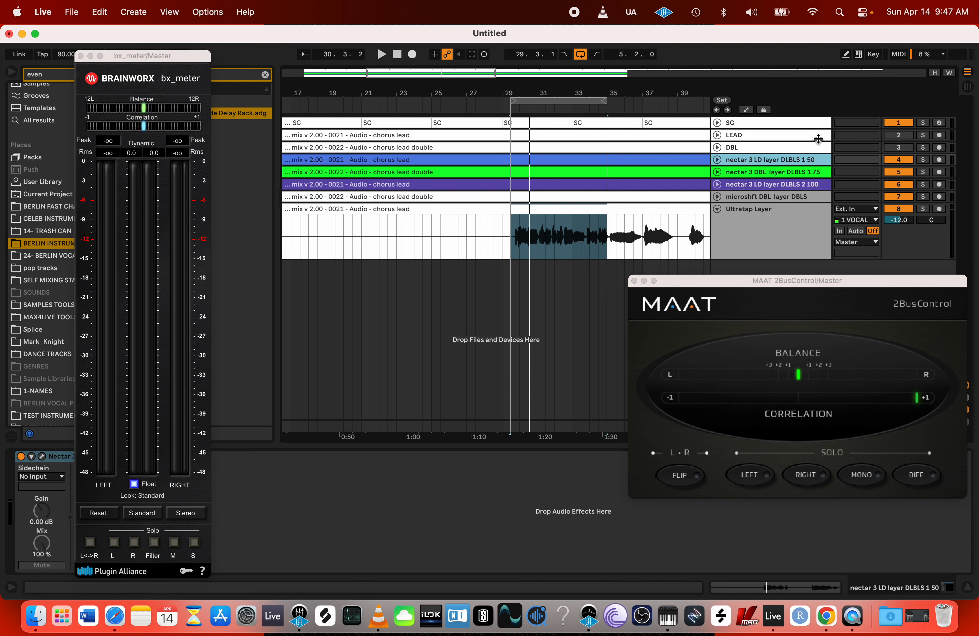
left_click_drag(899, 139, 899, 147)
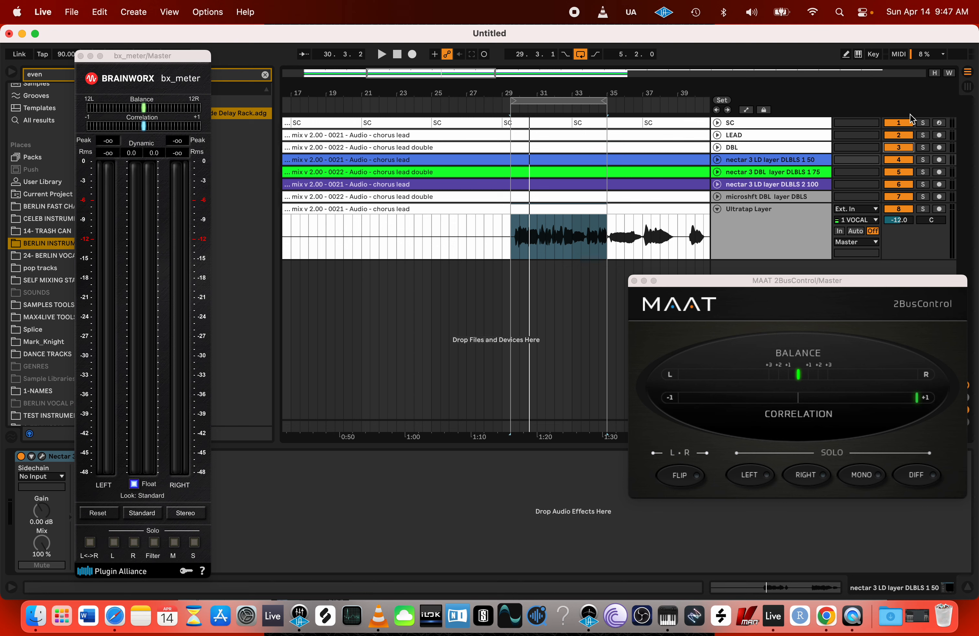
- Delete the SC track above LEAD
left_click(739, 123)
right_click(733, 123)
left_click(758, 129)
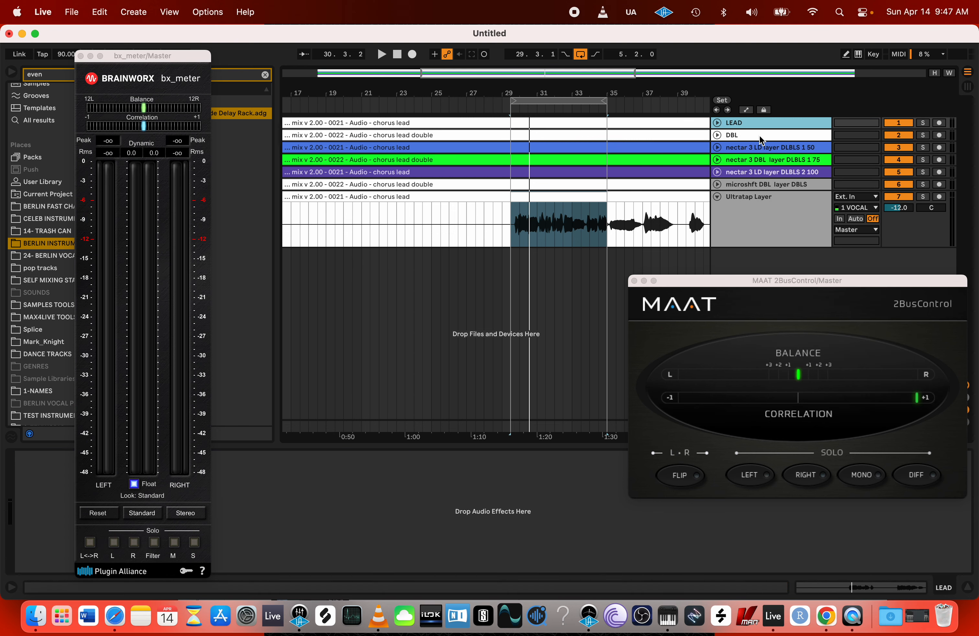
- Fold the Ultratap Layer track and deactivate tracks 2 through 7 so only LEAD stays active
left_click(760, 136)
left_click(751, 187)
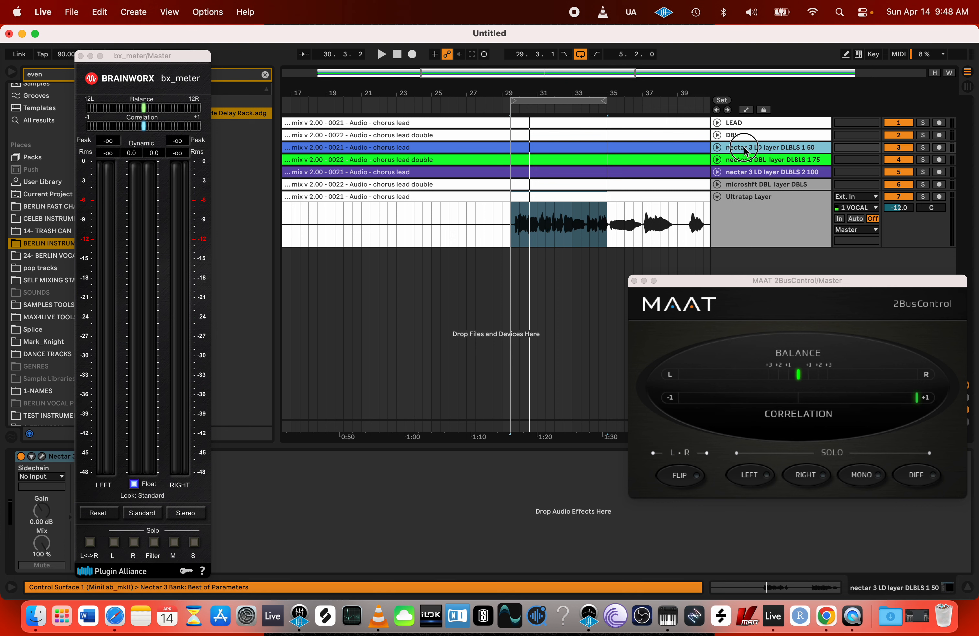
left_click(737, 211)
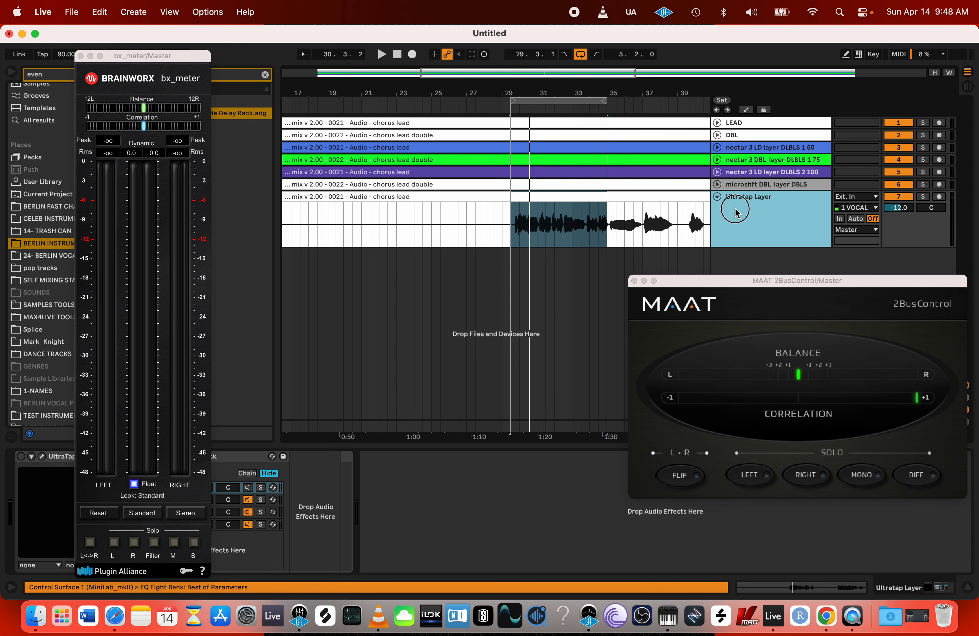
left_click(718, 197)
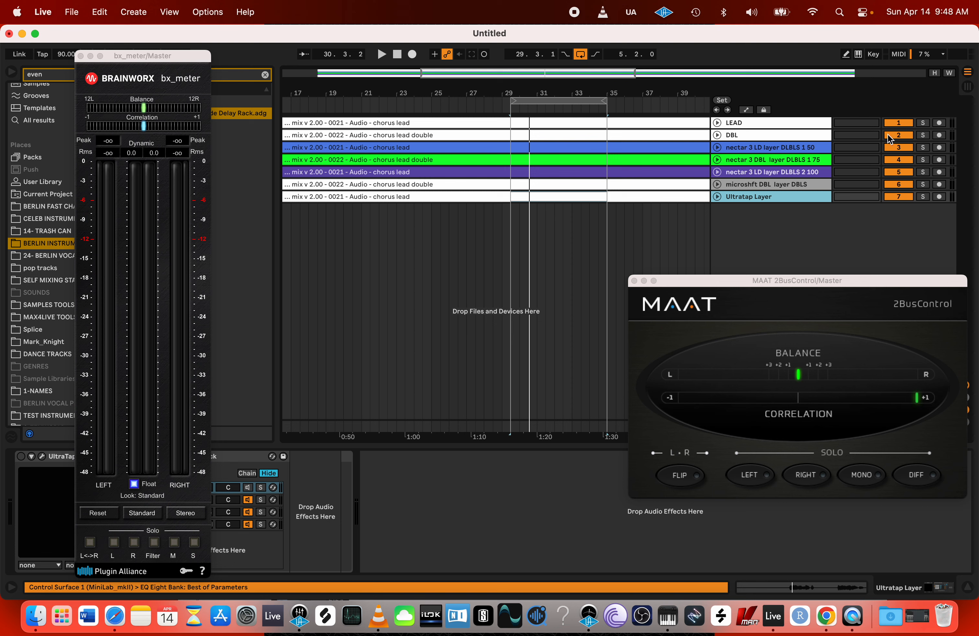
left_click_drag(893, 192, 898, 135)
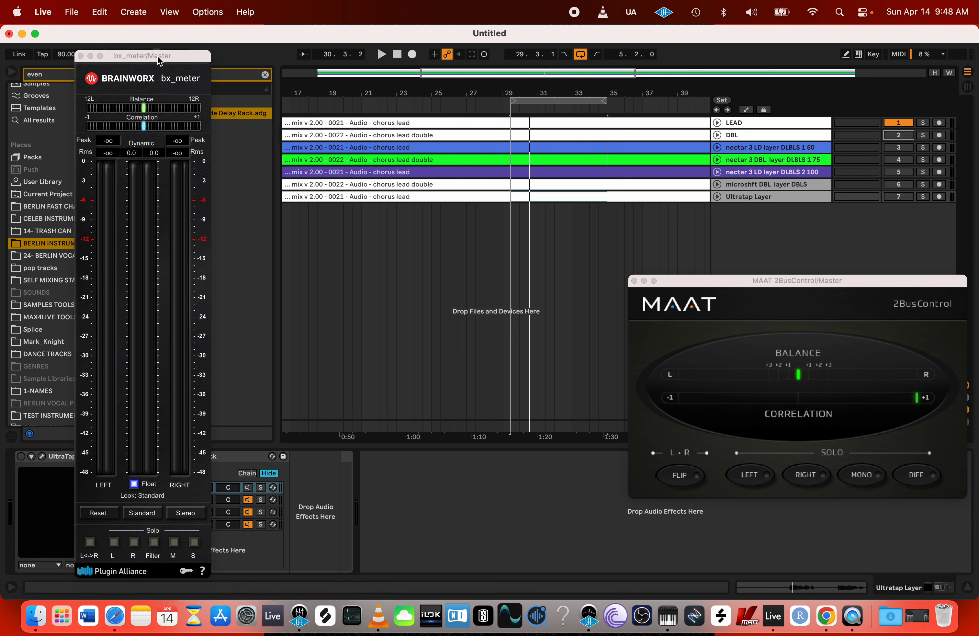
- Place the bx_meter and MAAT 2BusControl windows side by side, clear of the track headers, and show the Master track's devices
left_click_drag(159, 60, 359, 64)
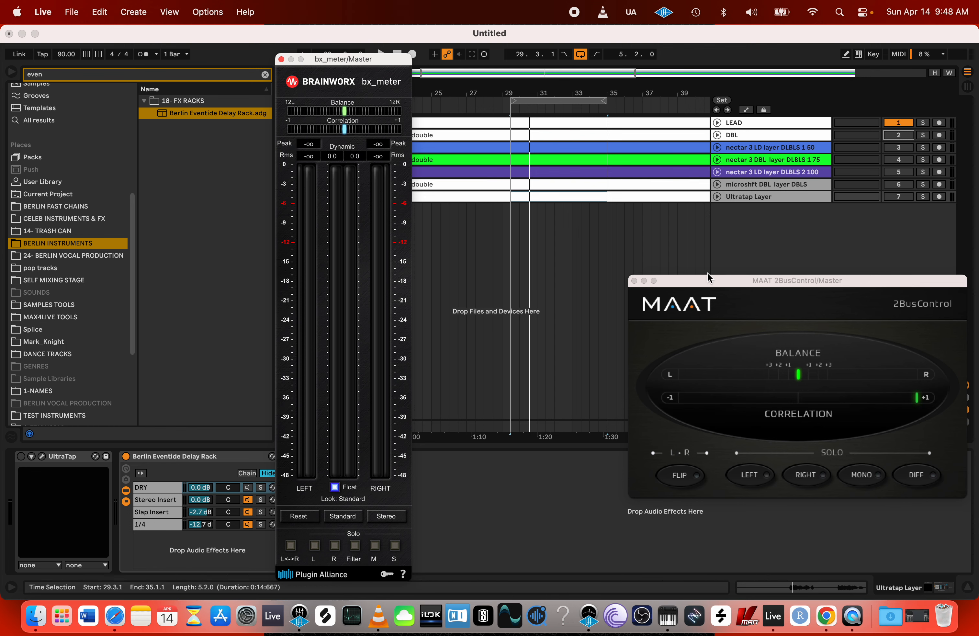
left_click_drag(708, 278, 454, 331)
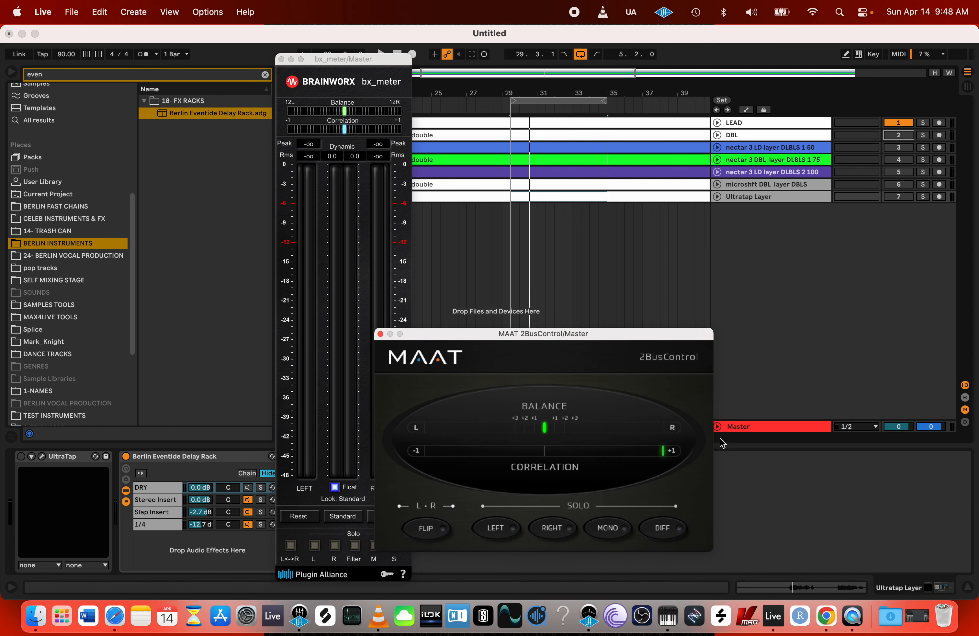
left_click(739, 427)
left_click_drag(595, 336, 680, 310)
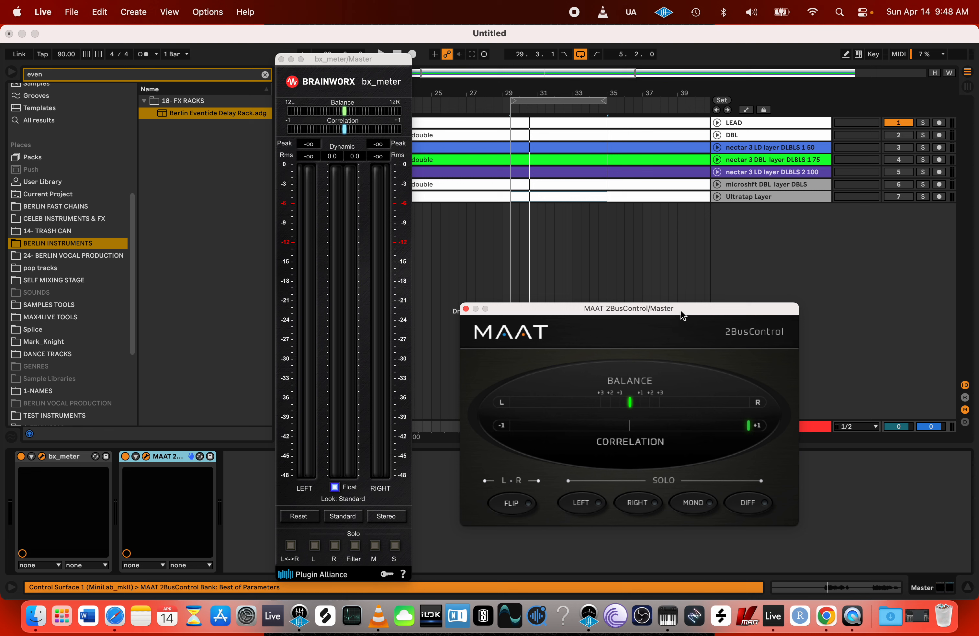
- Unfold LEAD, move the loop start to 29.4.1 and compare its playback in mono and stereo
key("space")
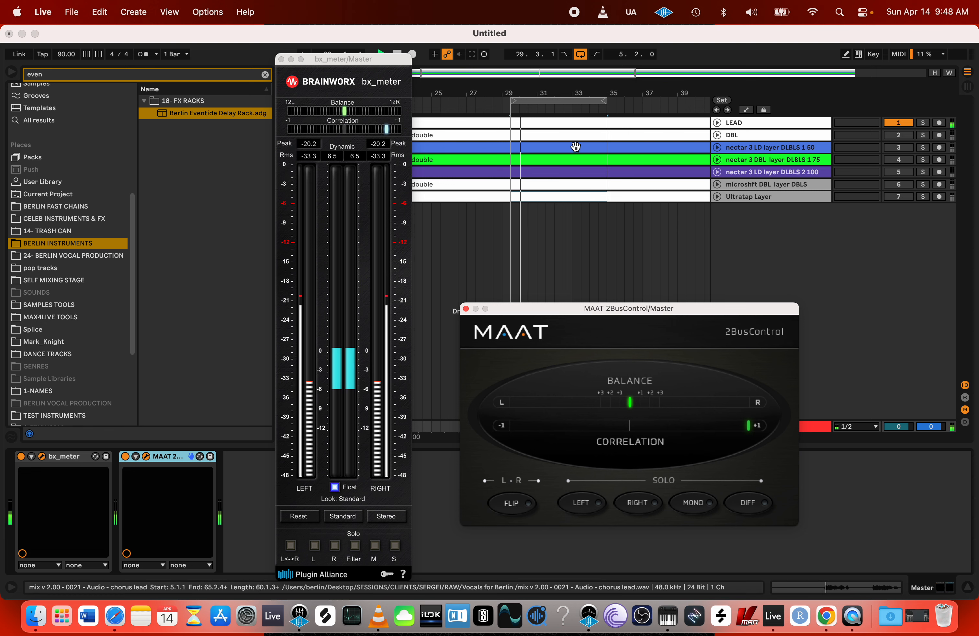
left_click(717, 123)
scroll(518, 126, "up", 5)
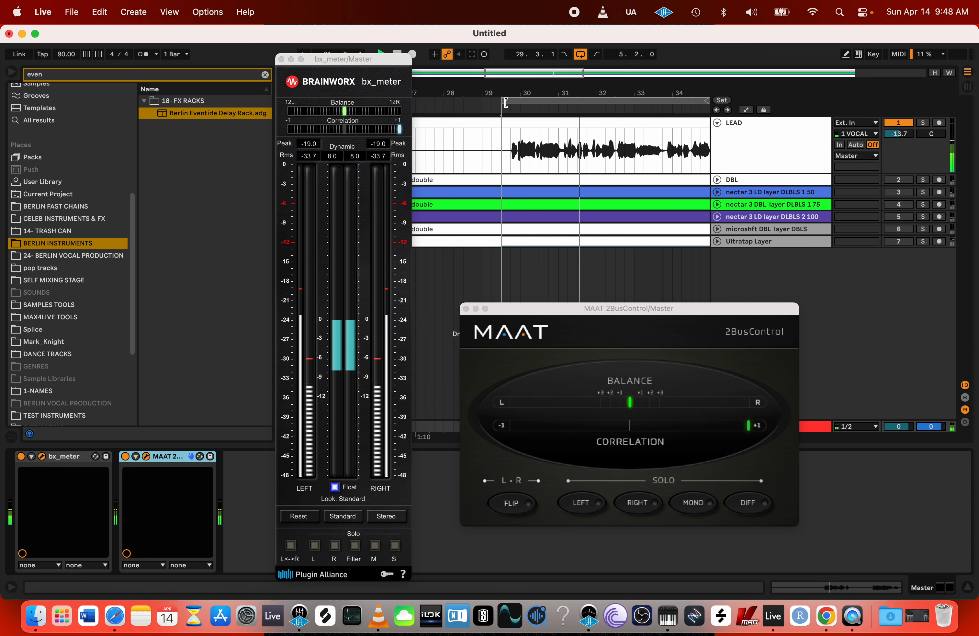
left_click_drag(504, 102, 515, 103)
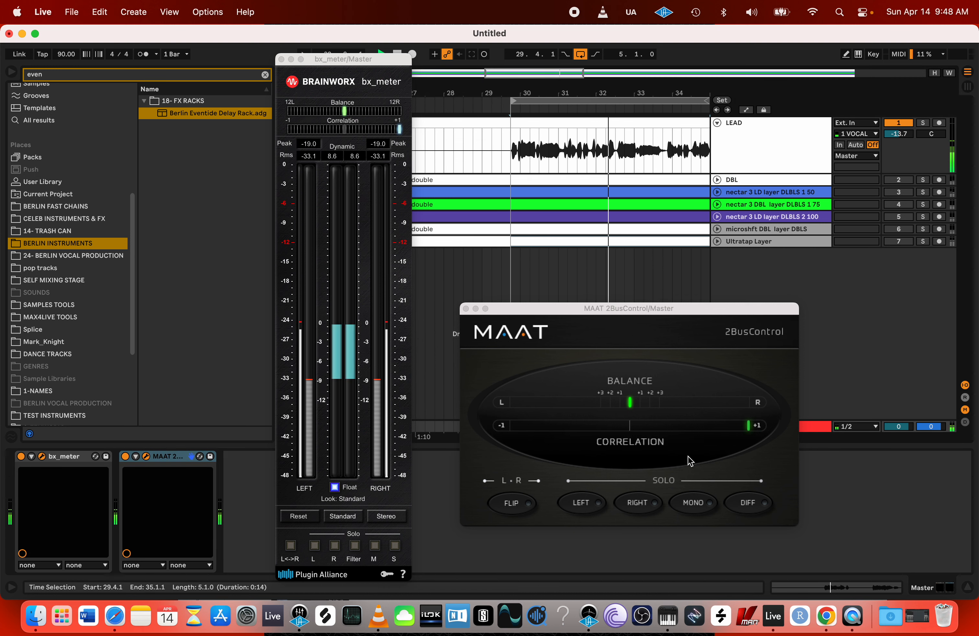
left_click(696, 510)
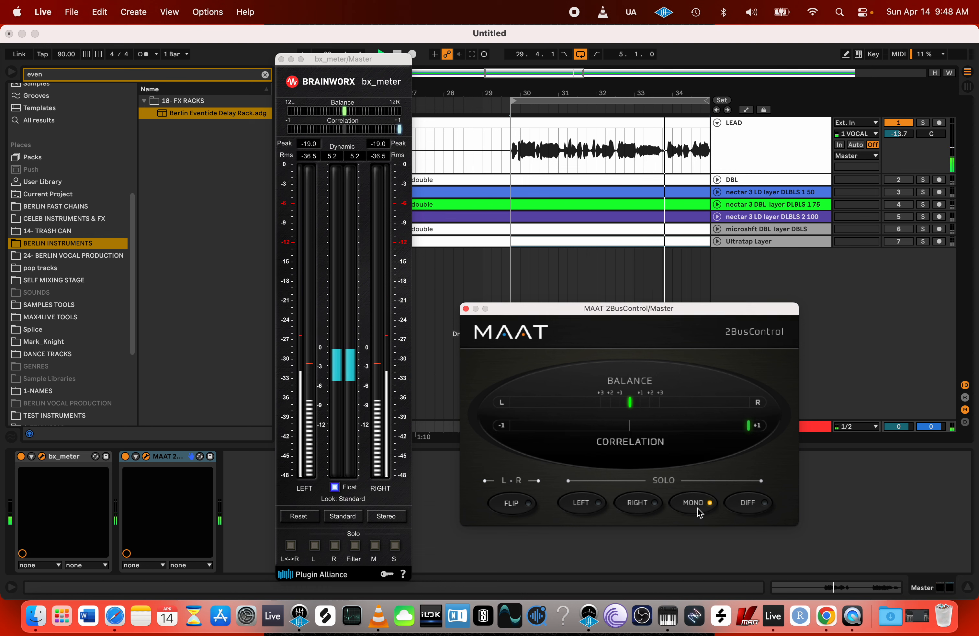
left_click(697, 508)
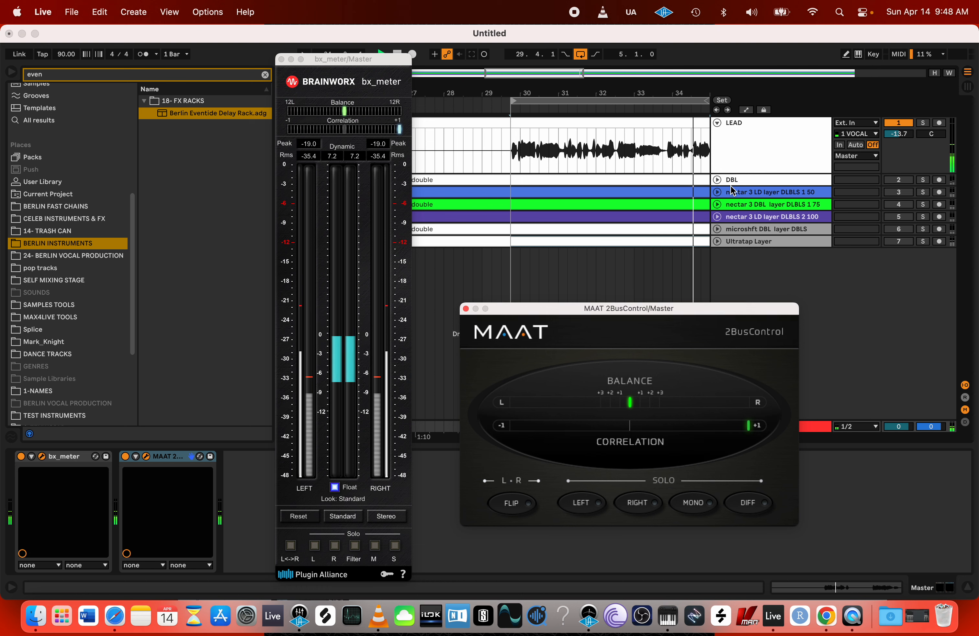
- Activate and unfold the DBL track and play the loop with LEAD and DBL together
left_click(900, 180)
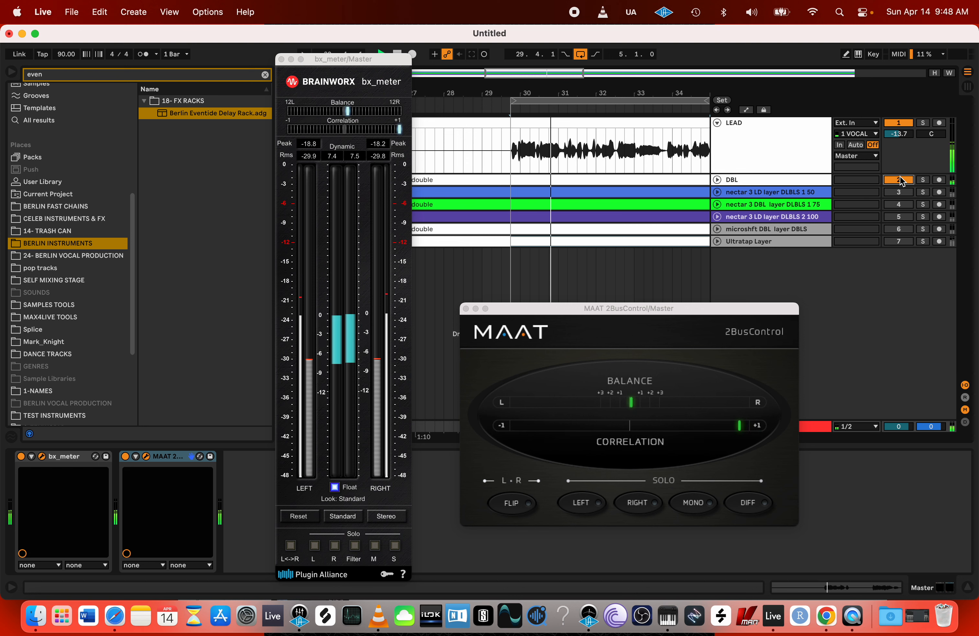
left_click(717, 180)
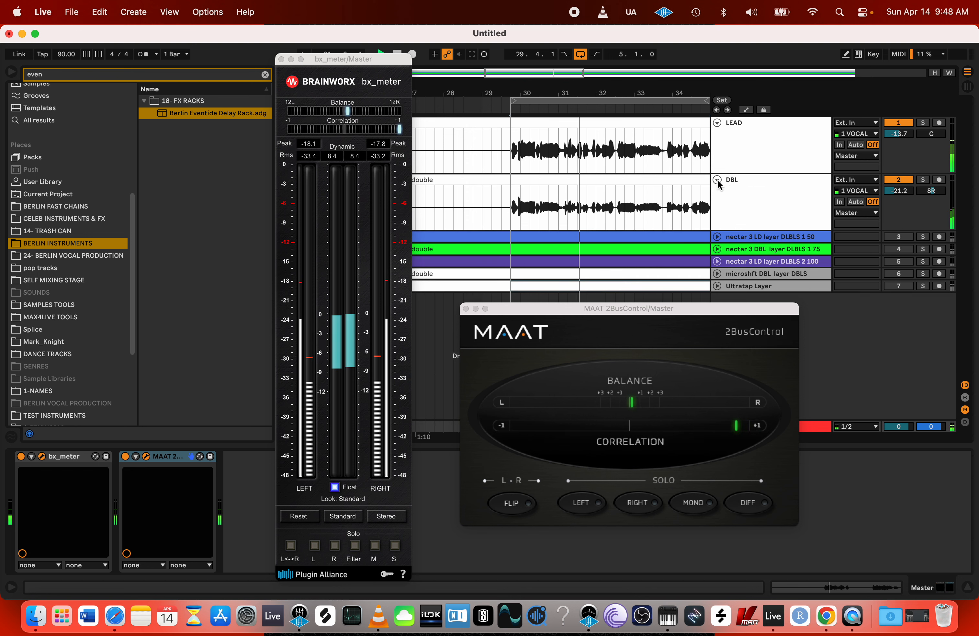
key("space")
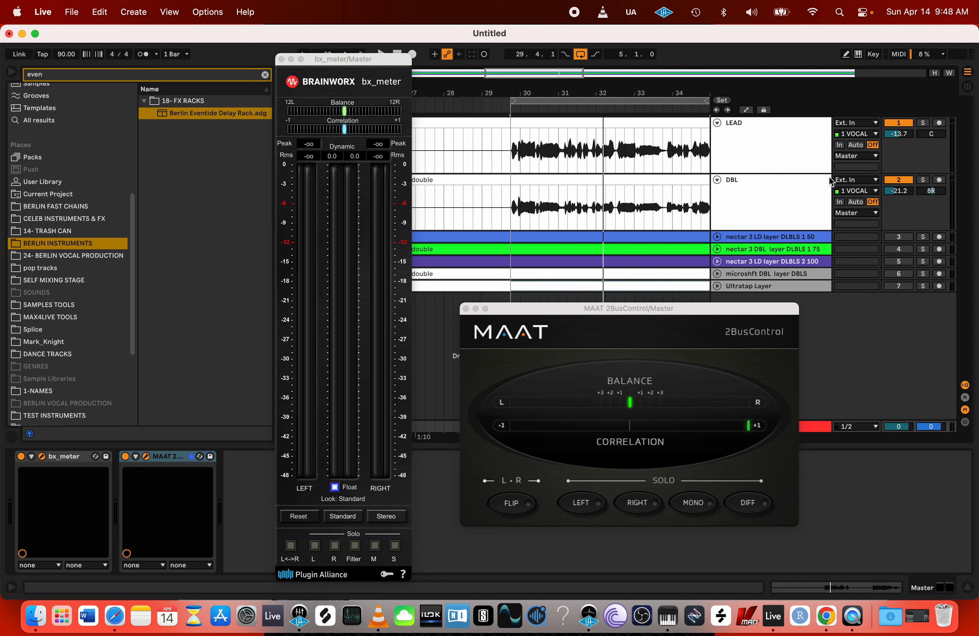
key("space")
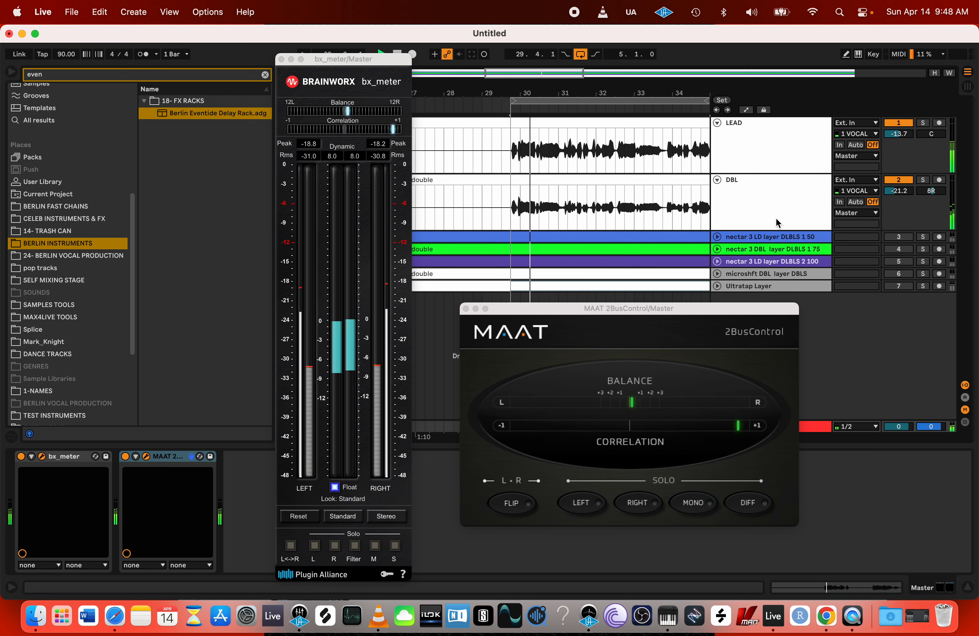
key("space")
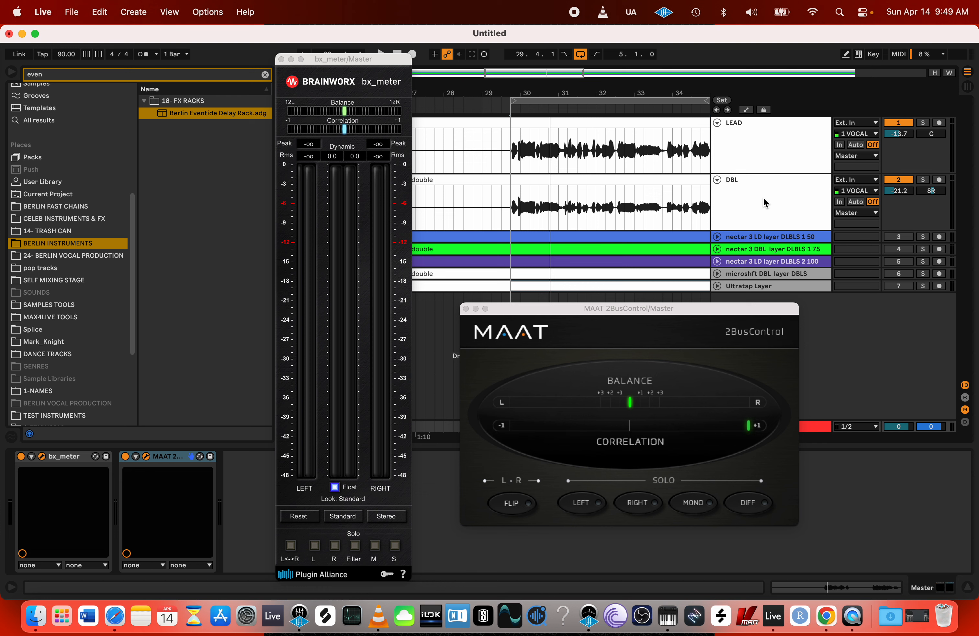
key("space")
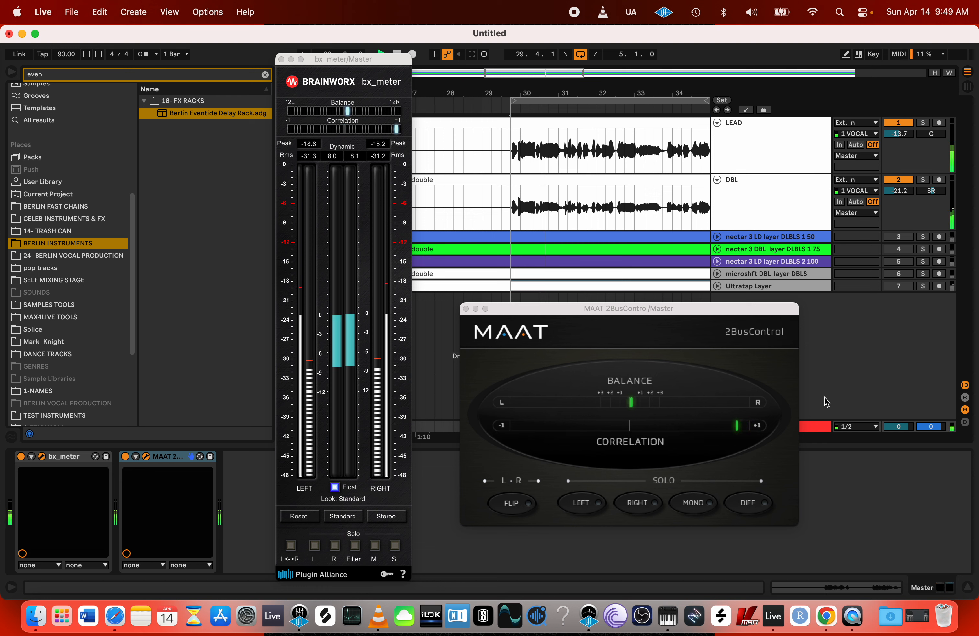
- Check LEAD and DBL together in mono and stereo, watching the balance and correlation meters during playback
left_click(697, 501)
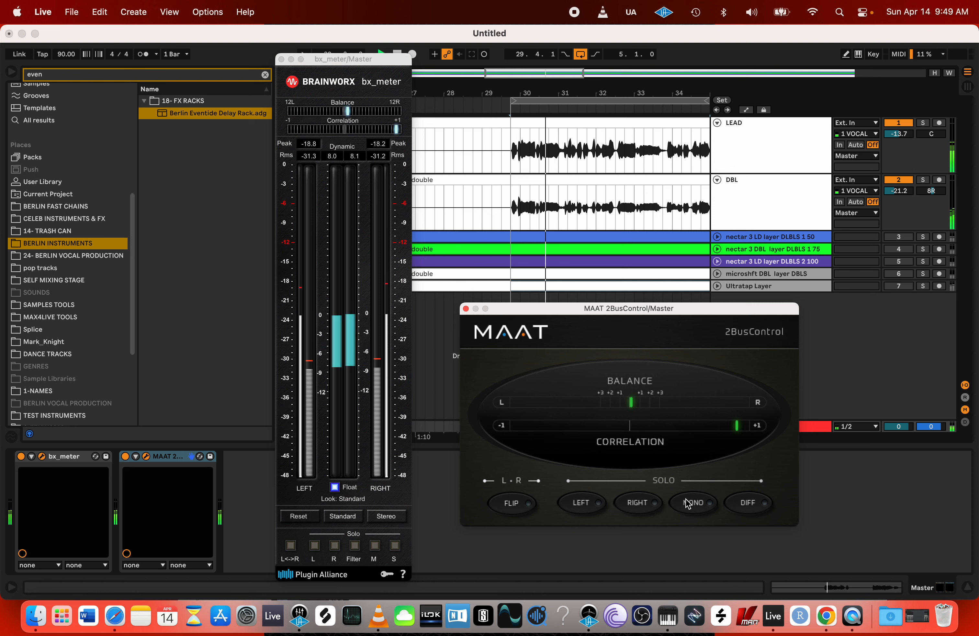
left_click(687, 503)
key("space")
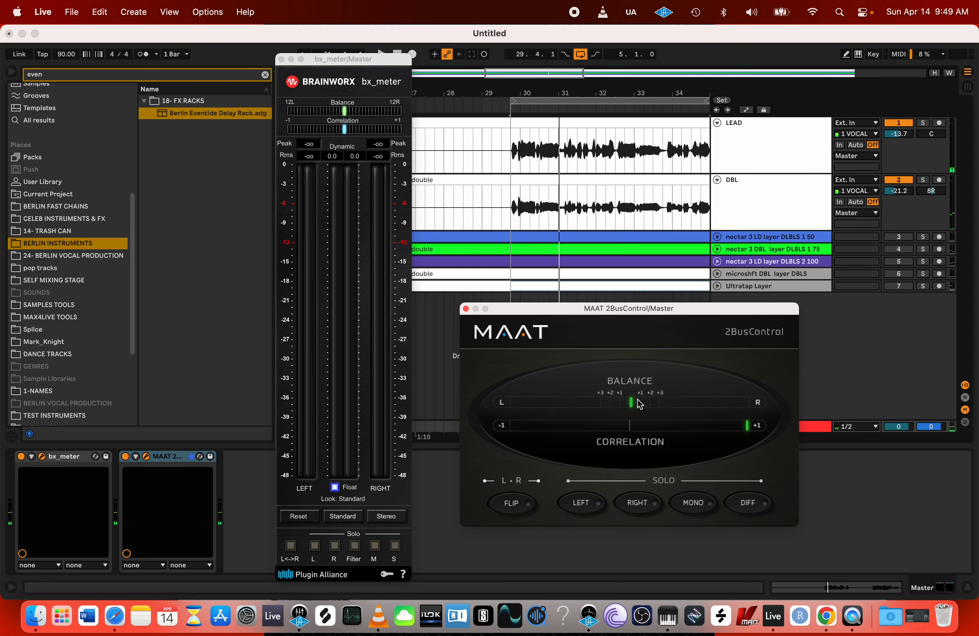
key("space")
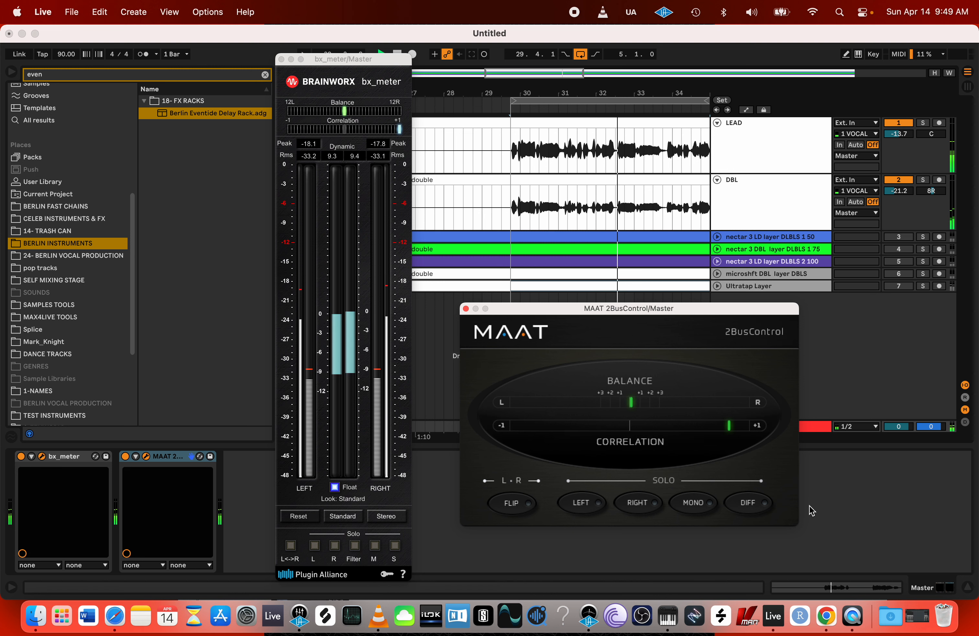
key("space")
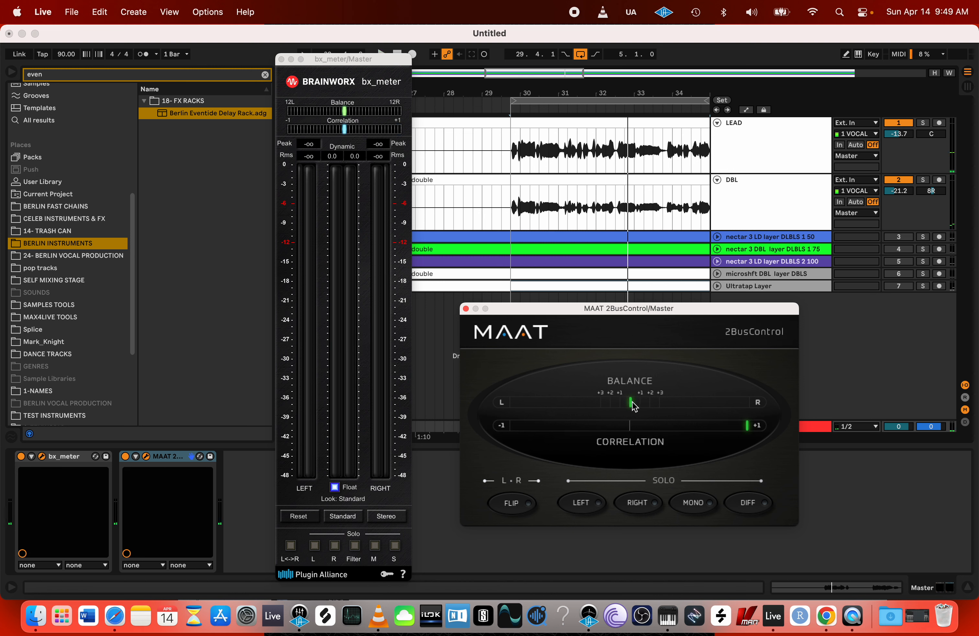
- Select the Master track and search the plug-ins for "izo"
left_click_drag(718, 311, 562, 299)
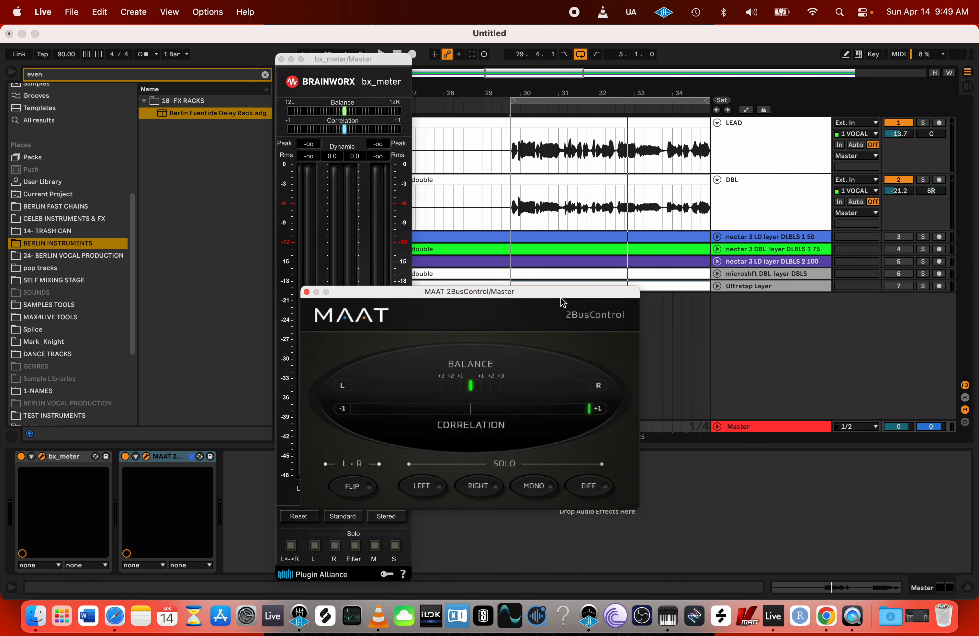
left_click(768, 434)
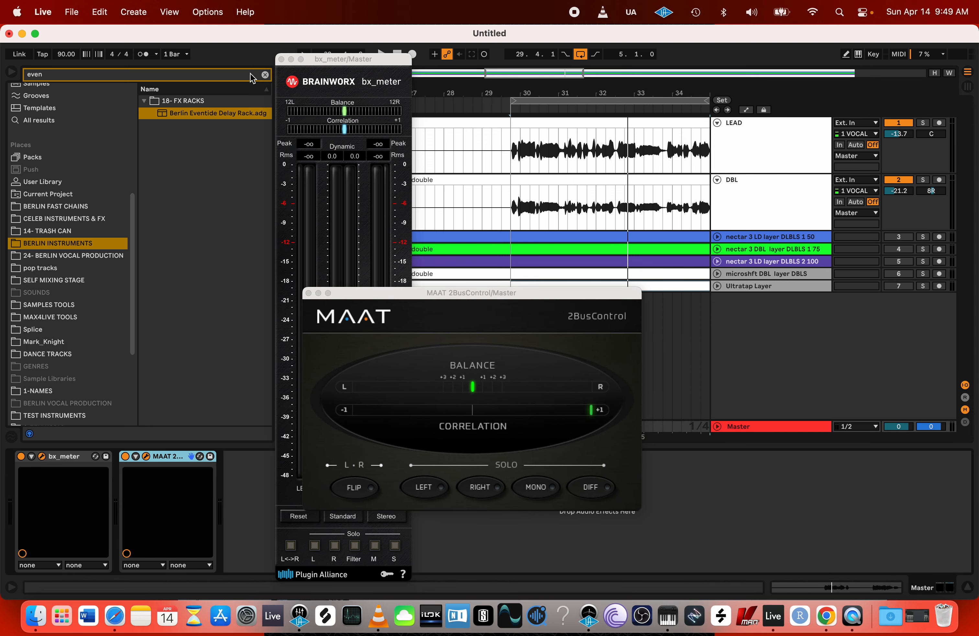
left_click(265, 75)
type("izo")
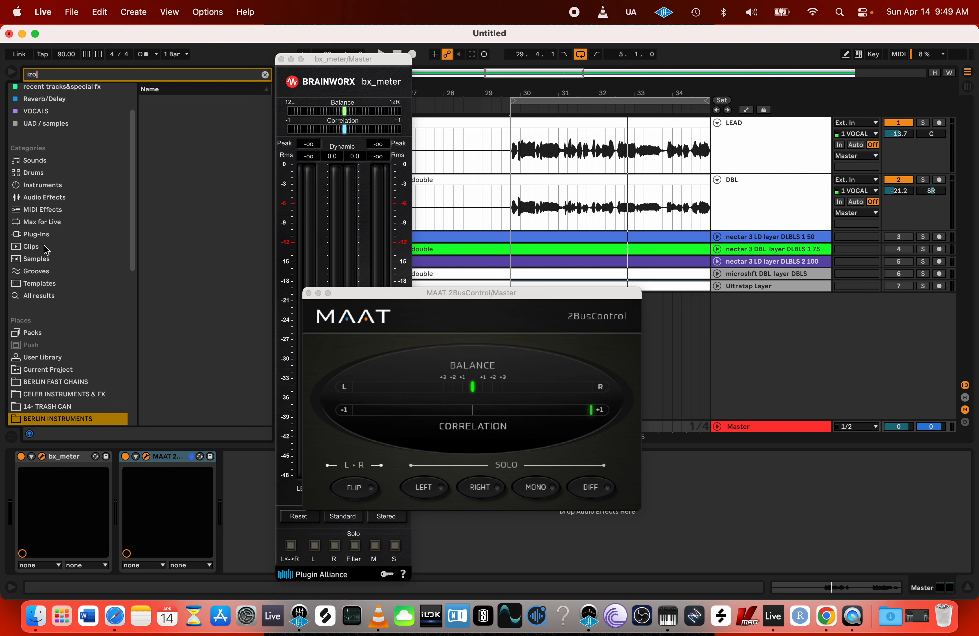
left_click(37, 234)
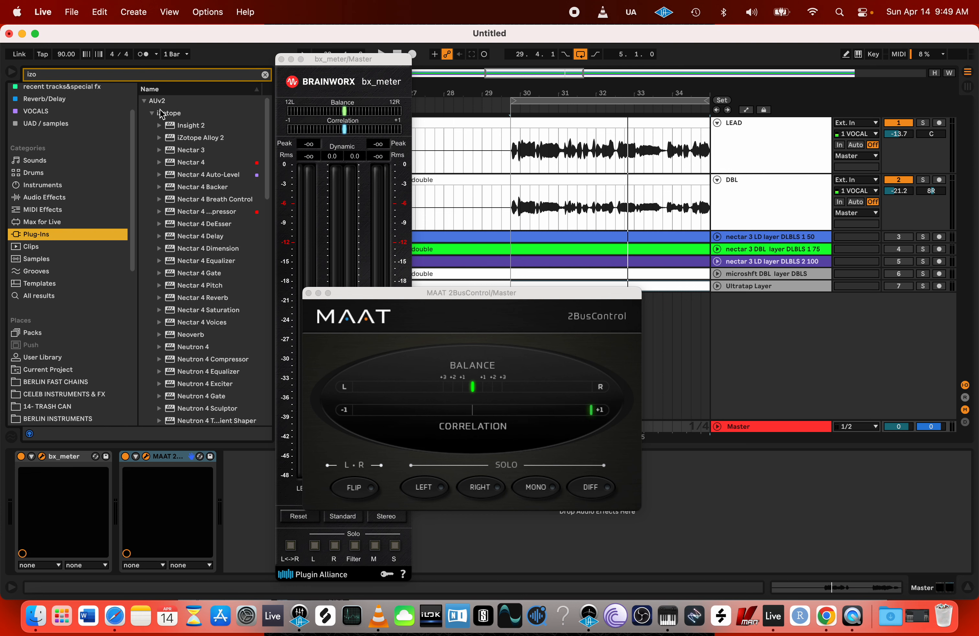
left_click(153, 115)
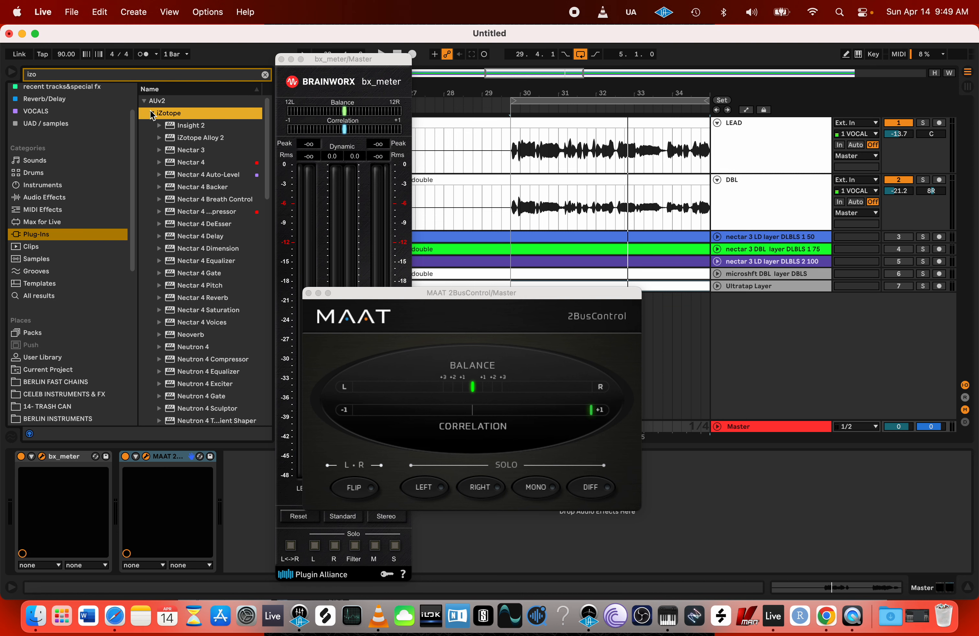
- Search the plug-ins for "imag" and add Ozone Imager 2 after MAAT 2BusControl on the Master track
left_click(186, 78)
key("BackSpace")
key("BackSpace")
key("BackSpace")
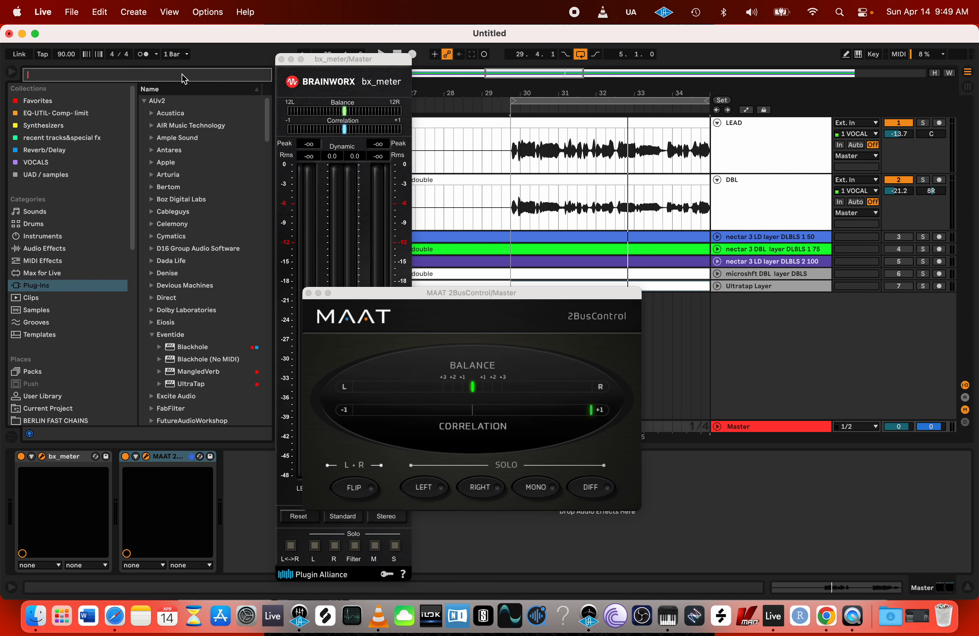
type("imag")
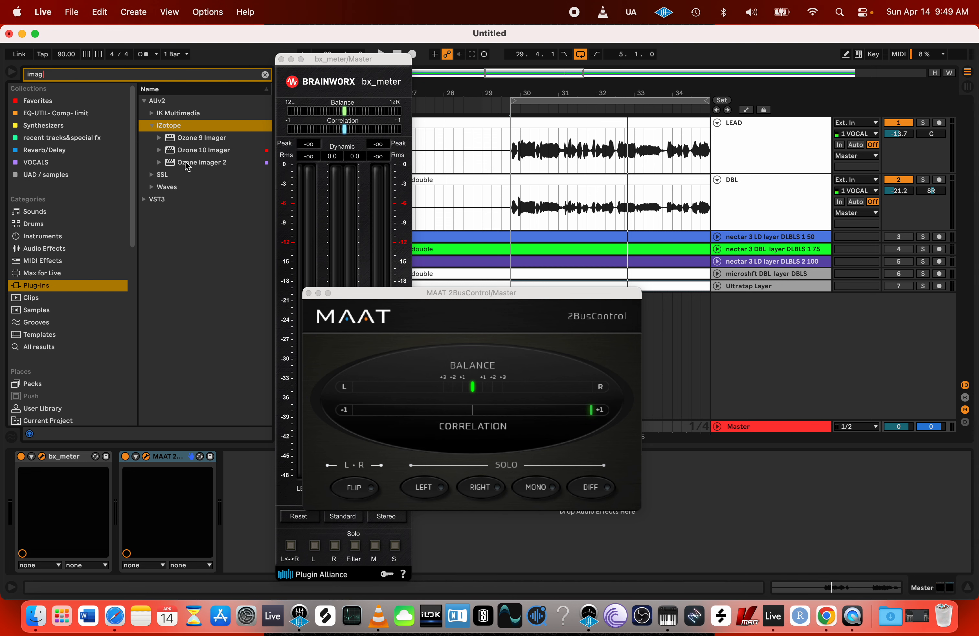
left_click_drag(188, 166, 262, 437)
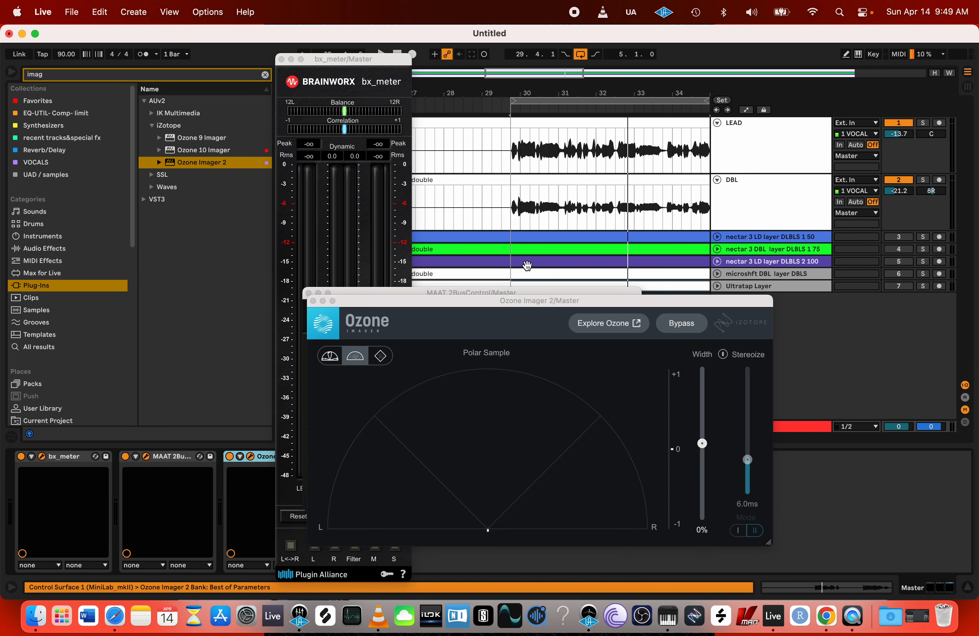
- Arrange bx_meter, MAAT 2BusControl and Ozone Imager 2 side by side, clear of the LEAD and DBL tracks, and play the loop
left_click_drag(513, 306, 682, 201)
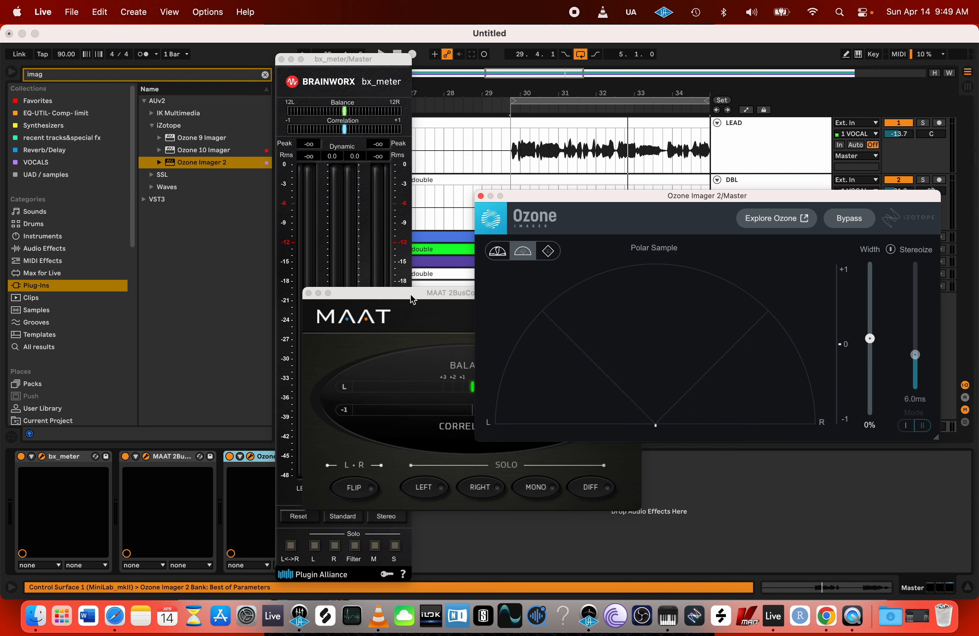
left_click_drag(411, 298, 407, 351)
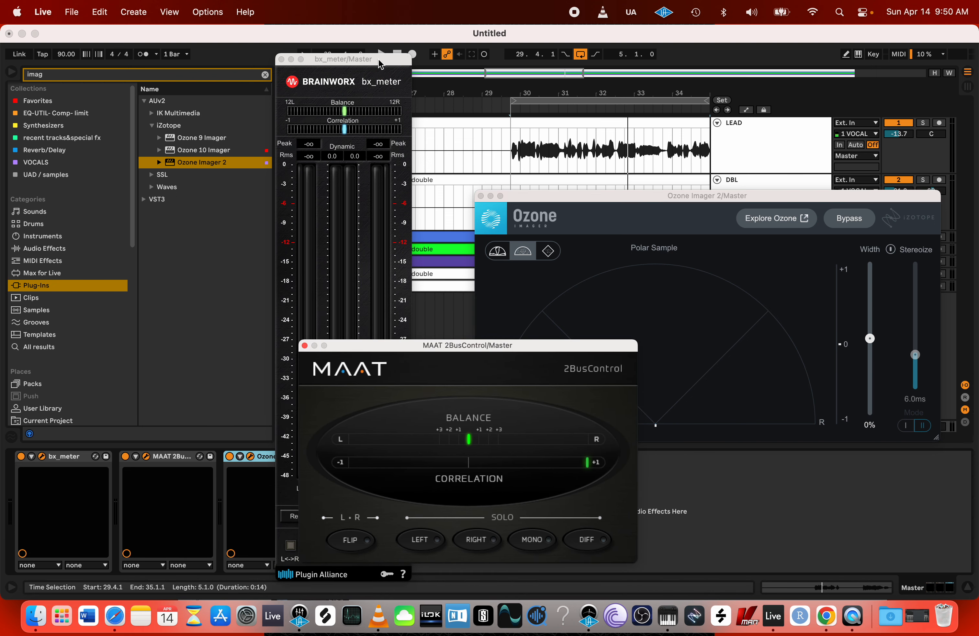
left_click_drag(380, 65, 178, 65)
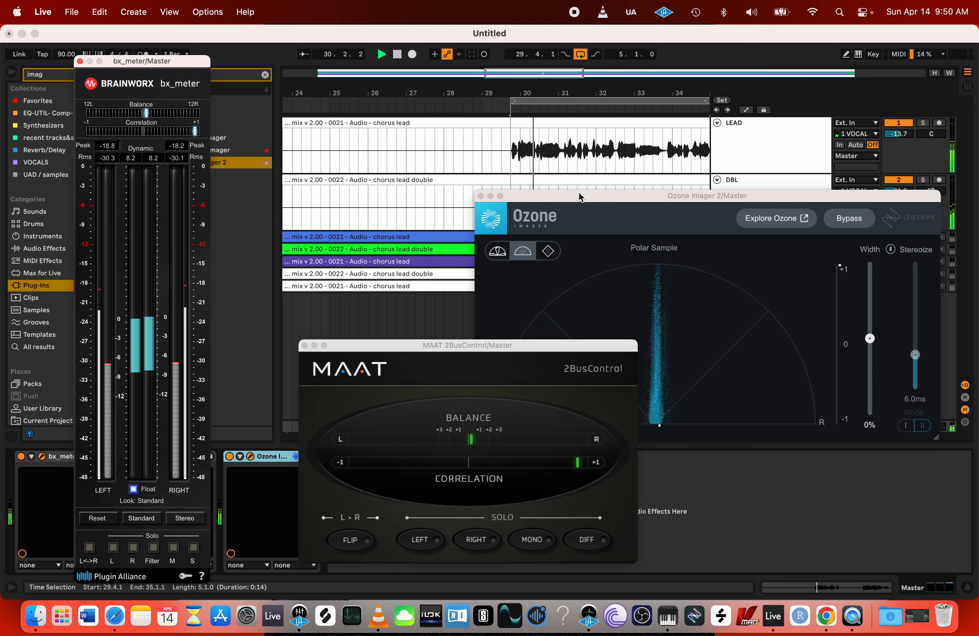
left_click_drag(580, 198, 618, 286)
key("space")
left_click_drag(423, 349, 357, 349)
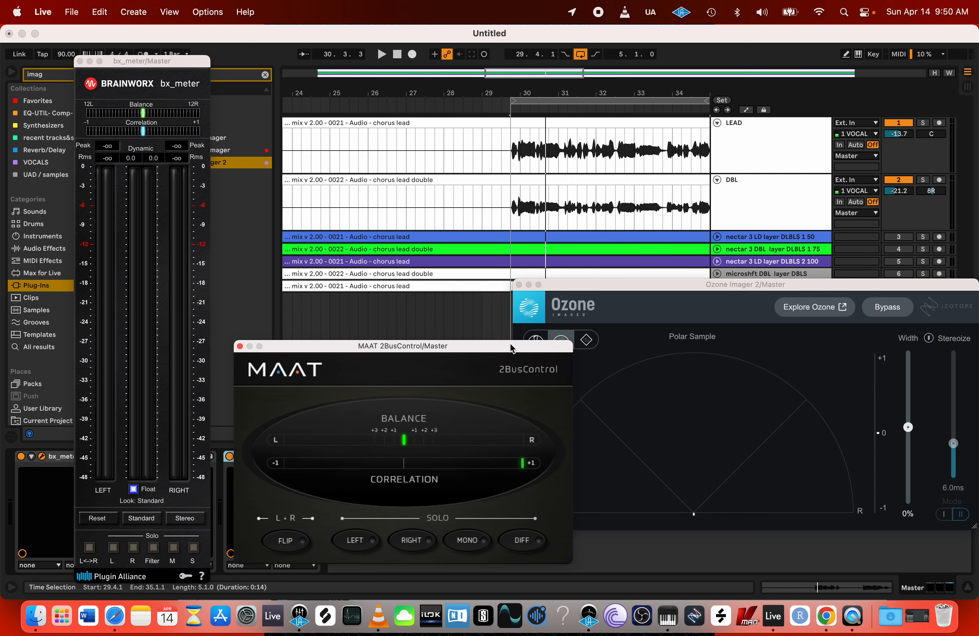
left_click_drag(679, 288, 647, 289)
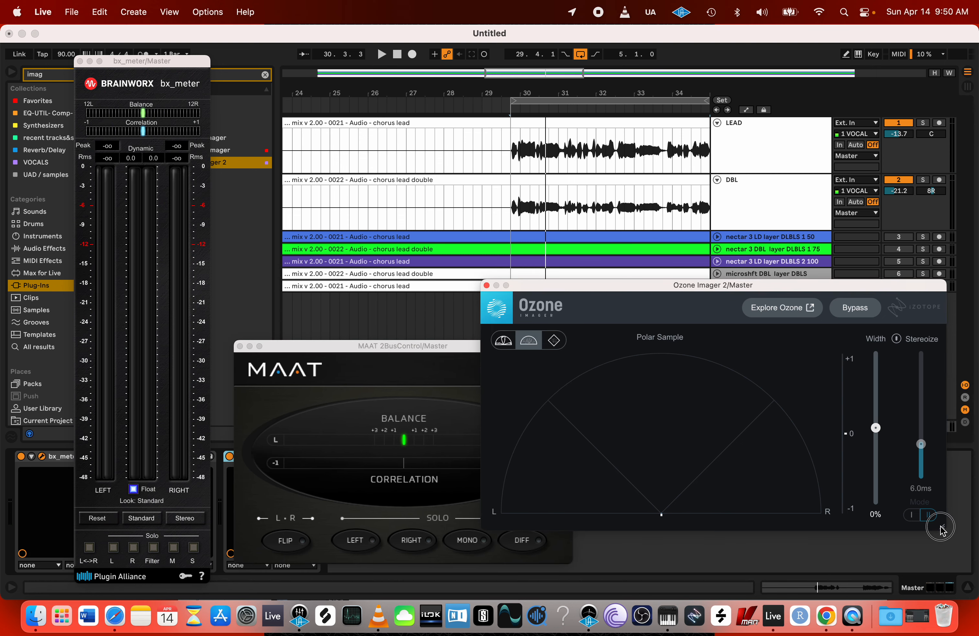
left_click_drag(651, 287, 669, 340)
left_click_drag(433, 352, 353, 354)
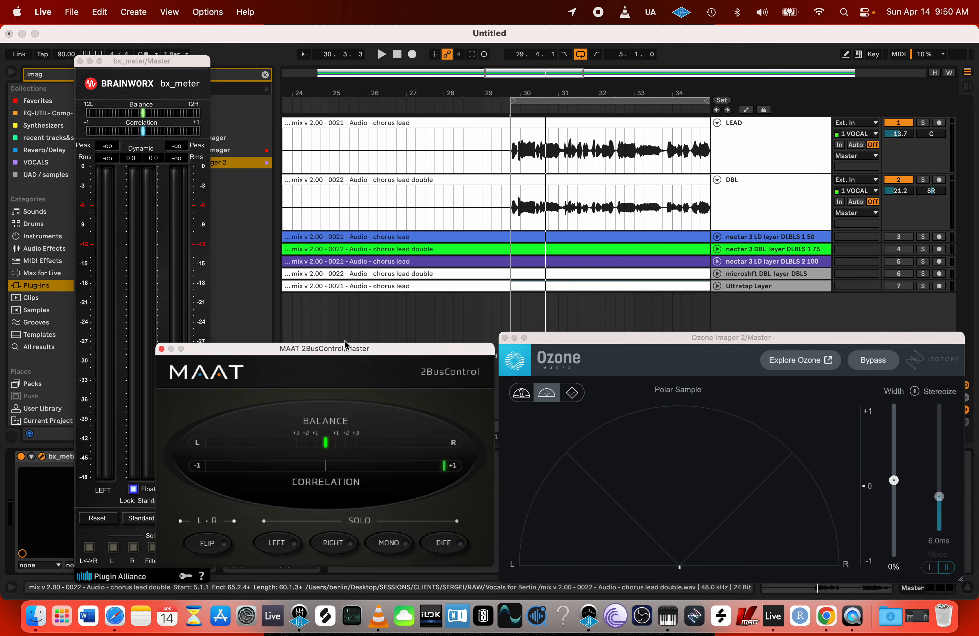
left_click_drag(168, 62, 104, 52)
left_click_drag(408, 353, 403, 352)
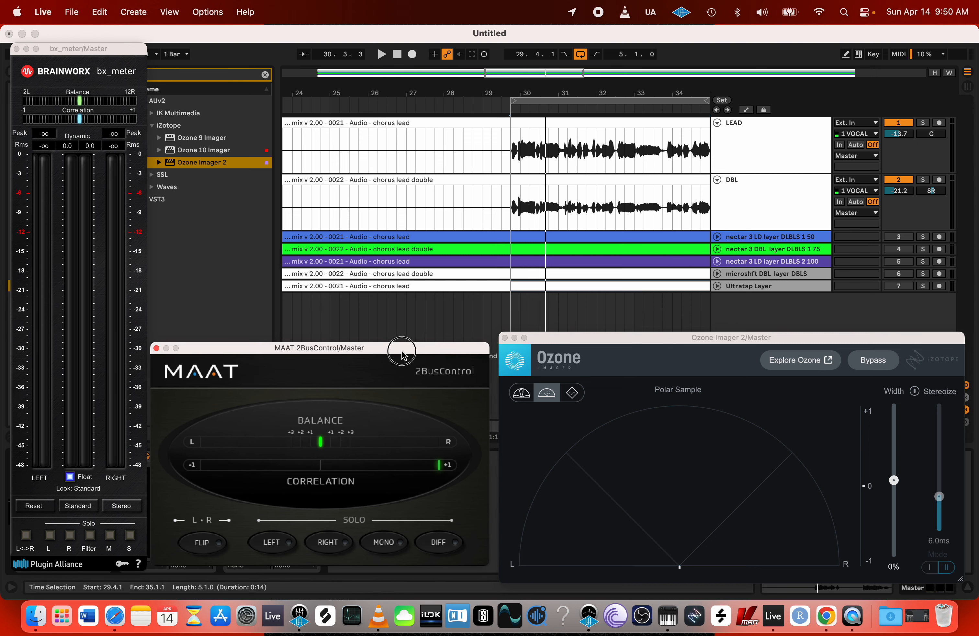
left_click_drag(575, 344, 568, 344)
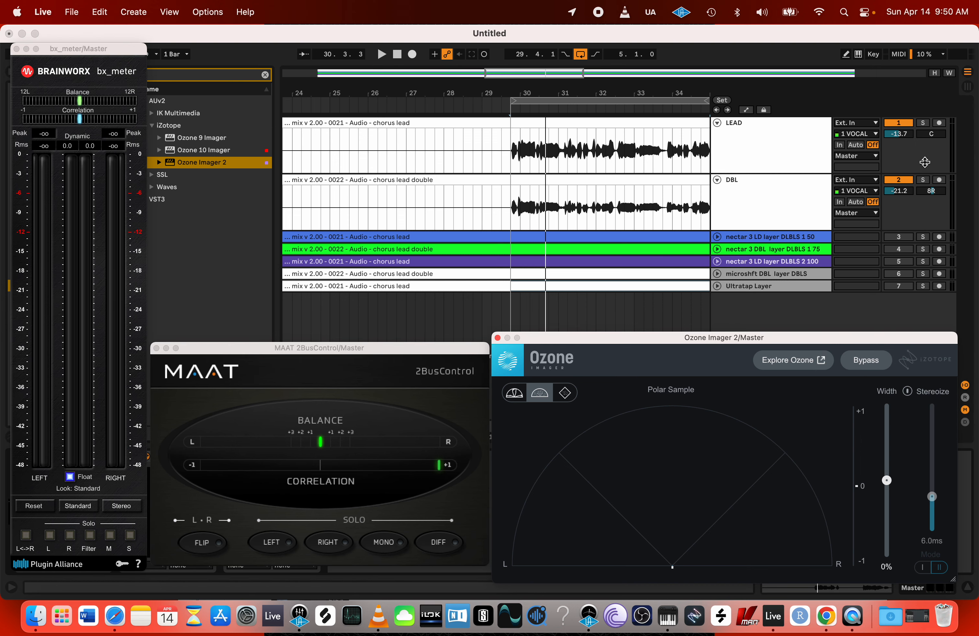
key("space")
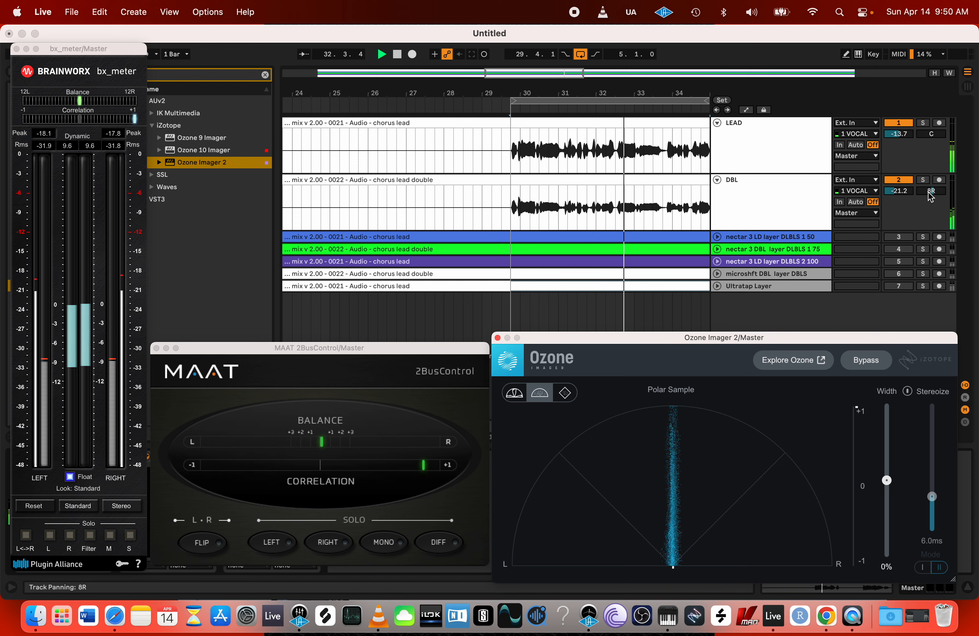
- Activate the "nectar 3 LD layer DLBLS 1 50" track alongside LEAD and DBL, and audition the blend with a mono check
left_click(922, 237)
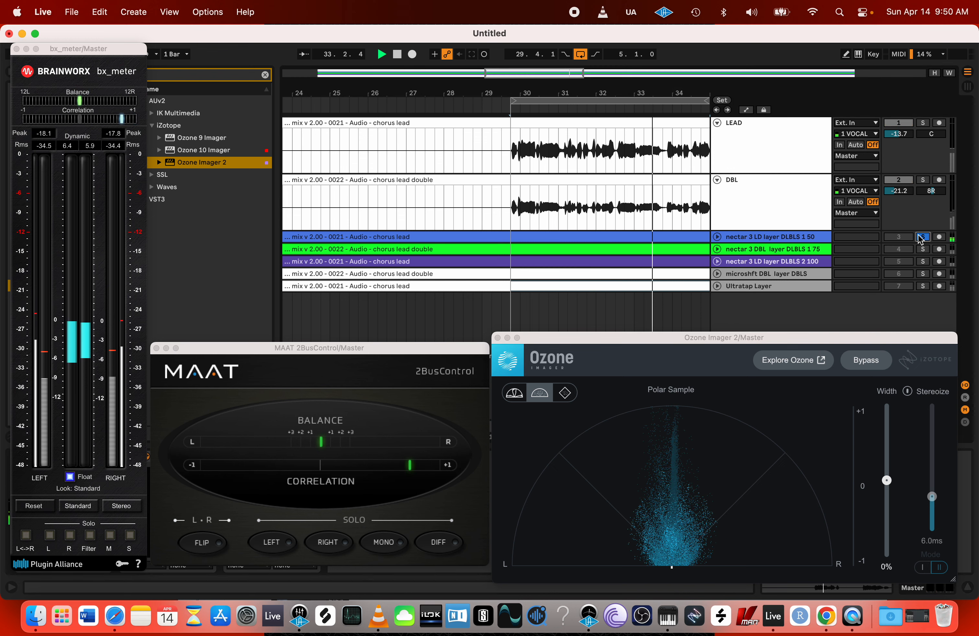
left_click(900, 237)
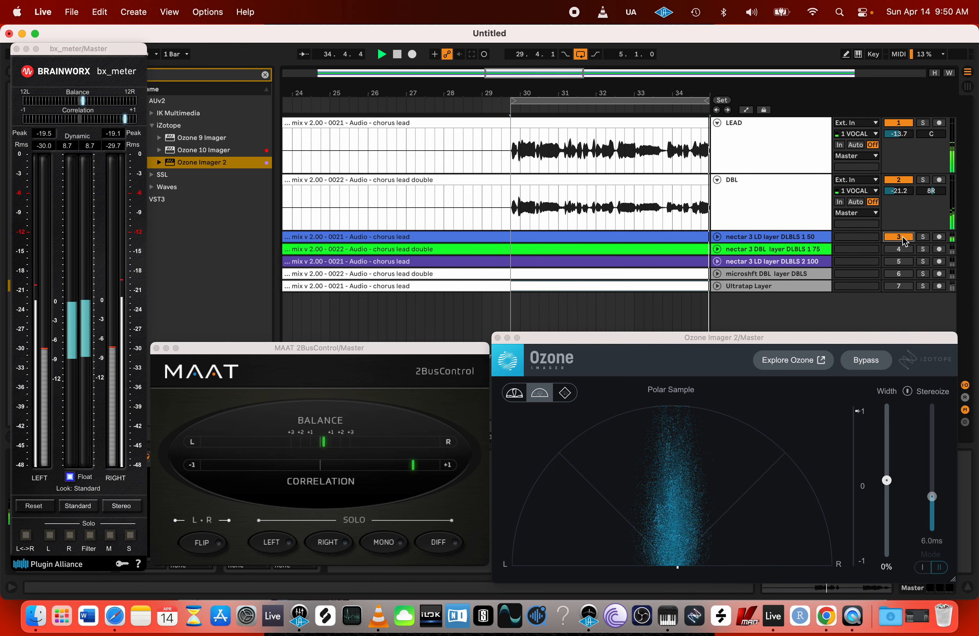
left_click(388, 543)
key("space")
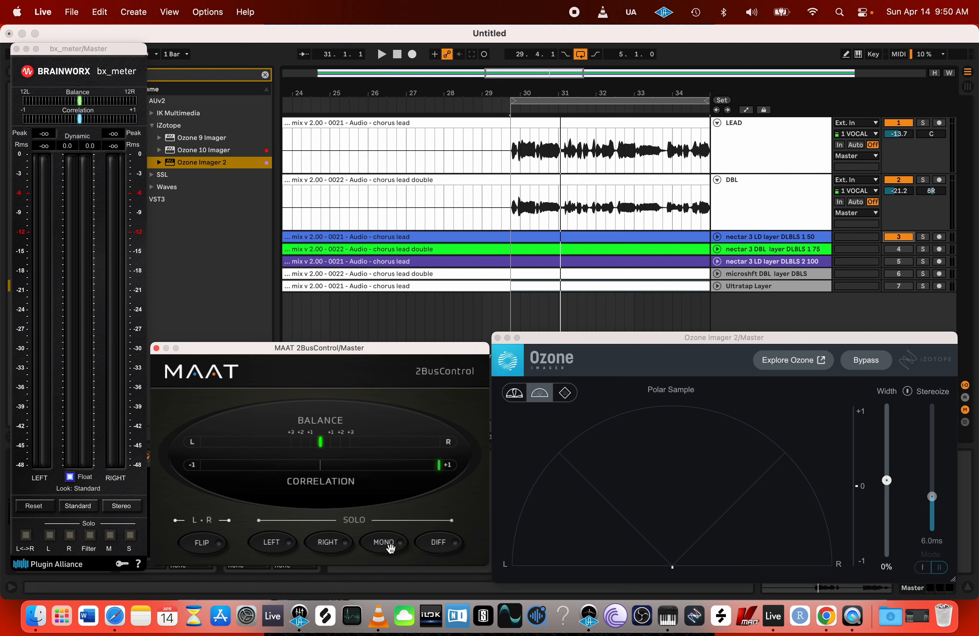
key("space")
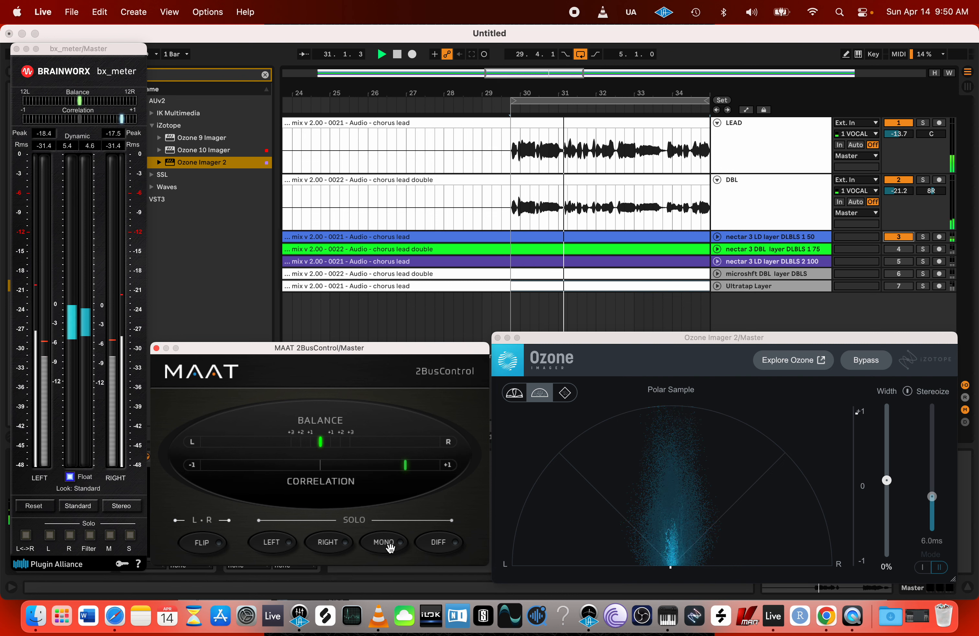
key("space")
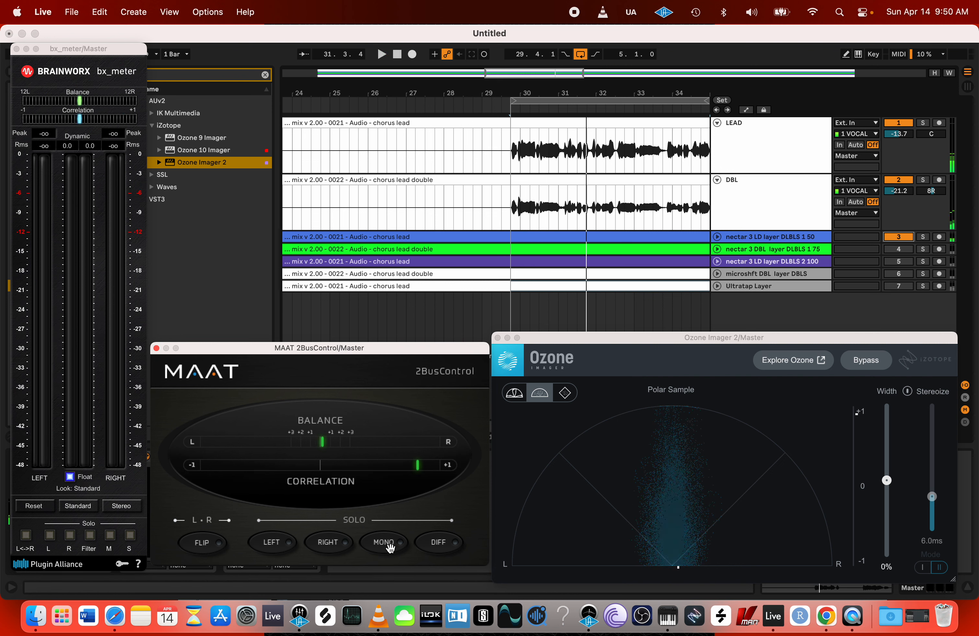
key("space")
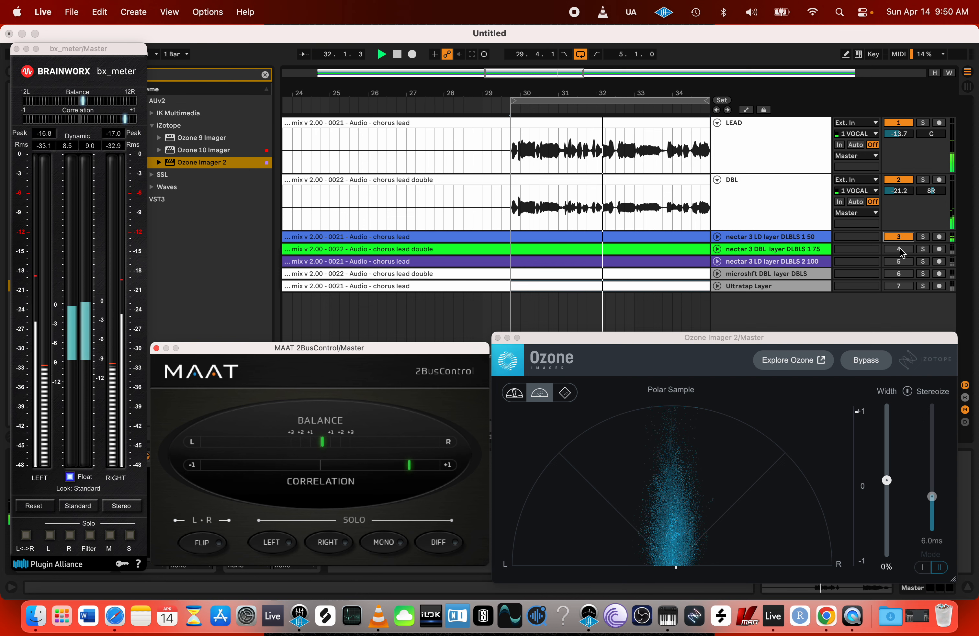
- Activate the "nectar 3 DBL layer DLBLS 1 75" track and restart playback of the chorus loop
key("space")
left_click(888, 246)
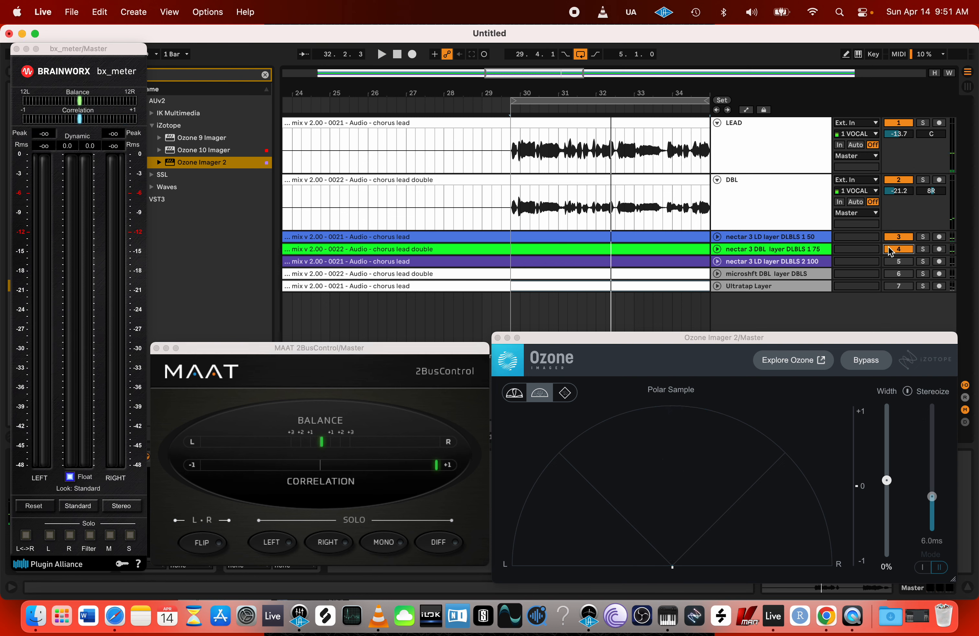
key("space")
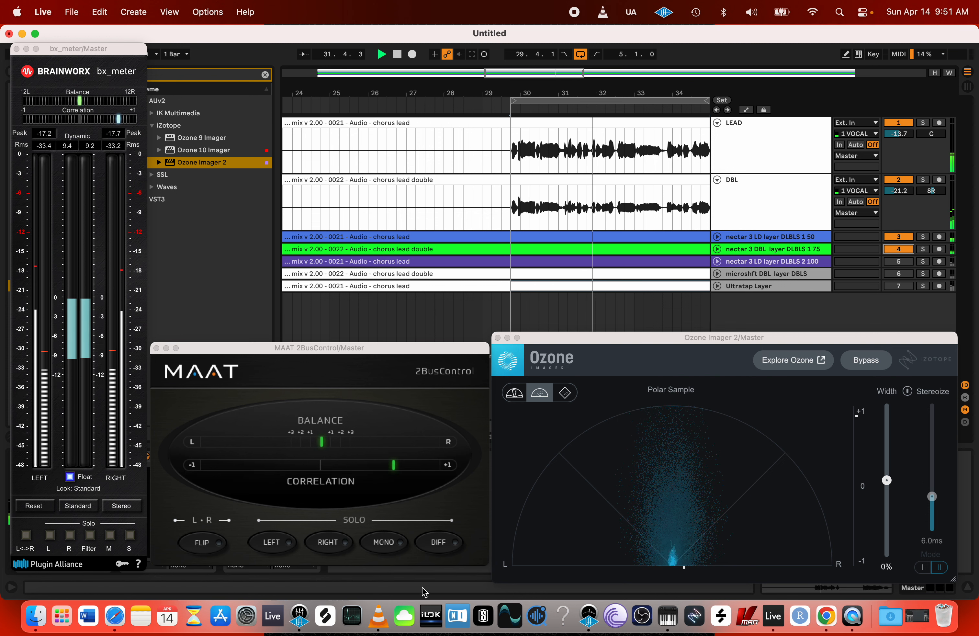
- Compare the vocal stack in mono and stereo with 2BusControl, leaving mono off
left_click(384, 546)
left_click(383, 547)
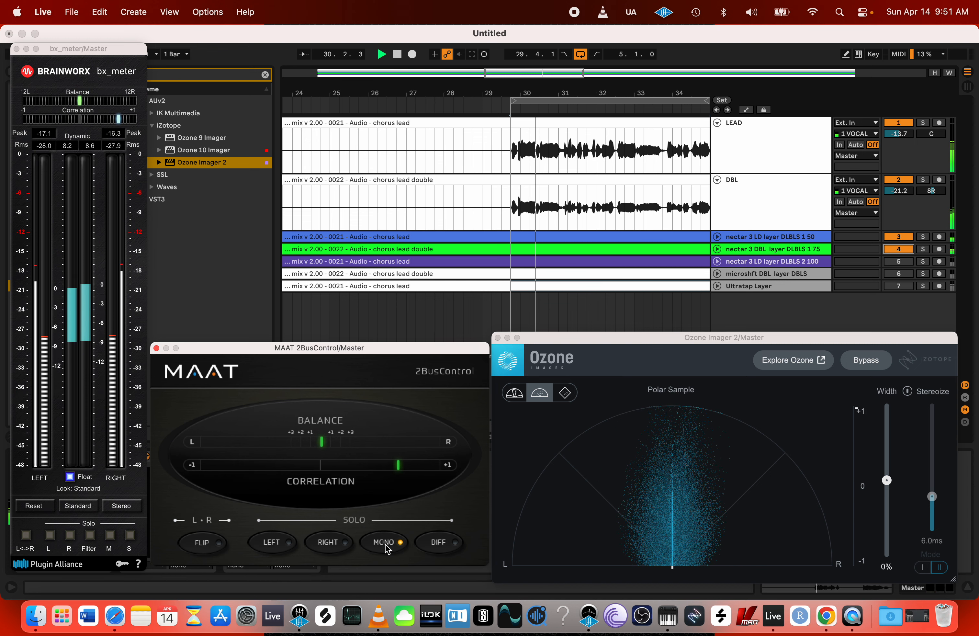
left_click(385, 542)
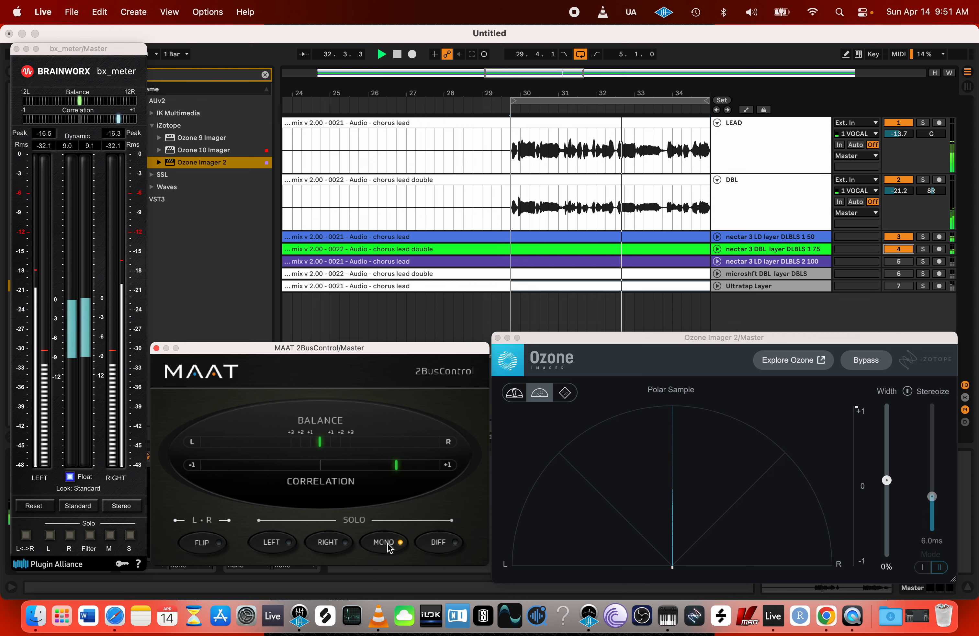
key("space")
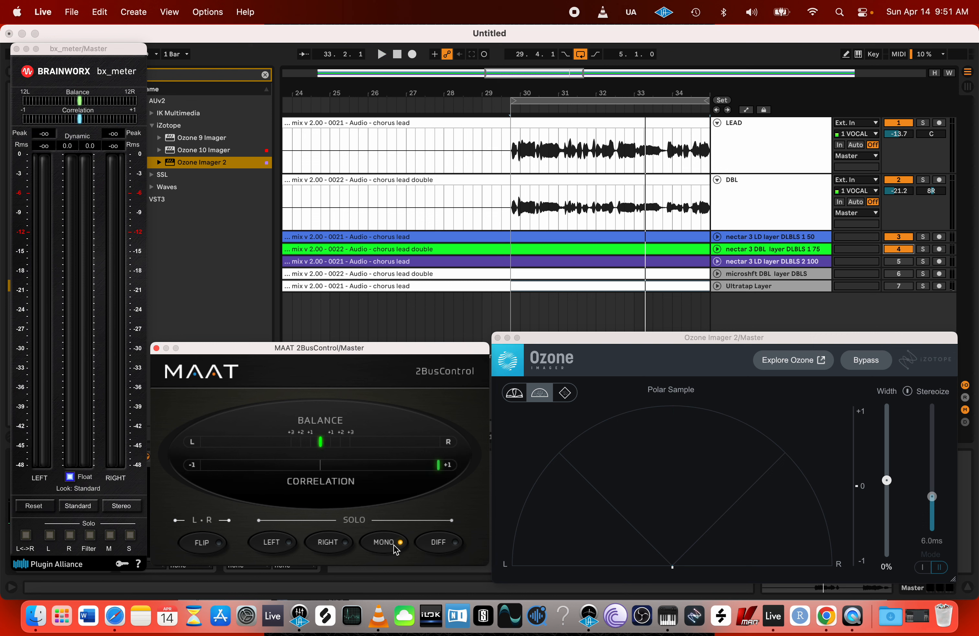
left_click(392, 545)
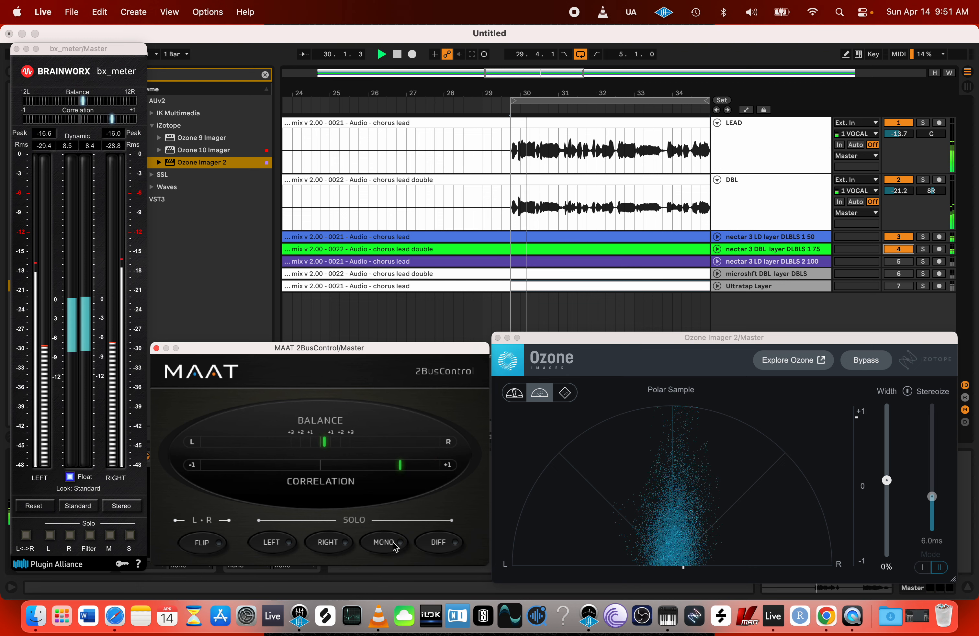
- Audition the difference signal in 2BusControl and recheck the vocal stack in mono, returning to full stereo
left_click(438, 544)
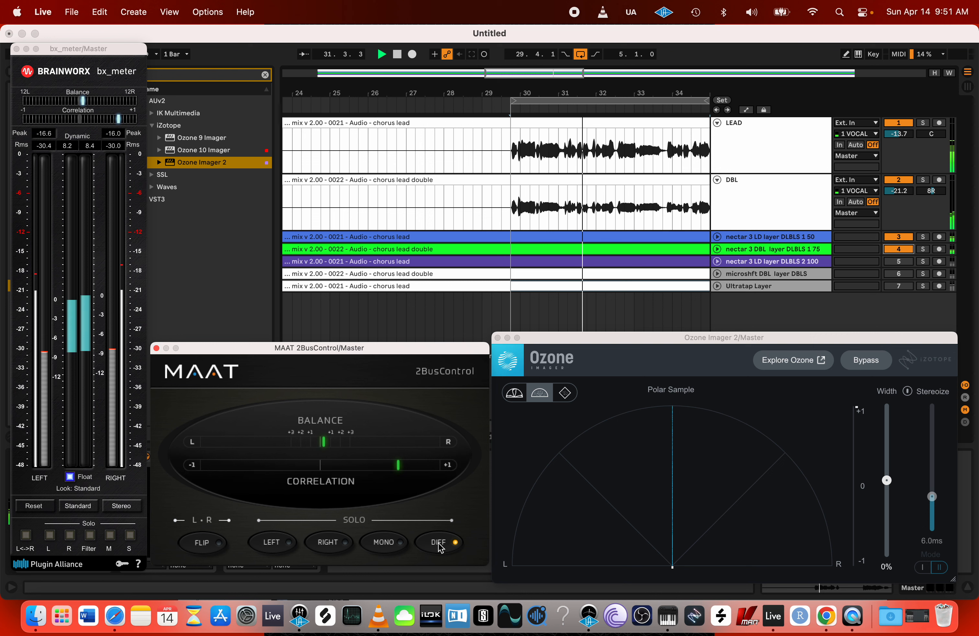
key("space")
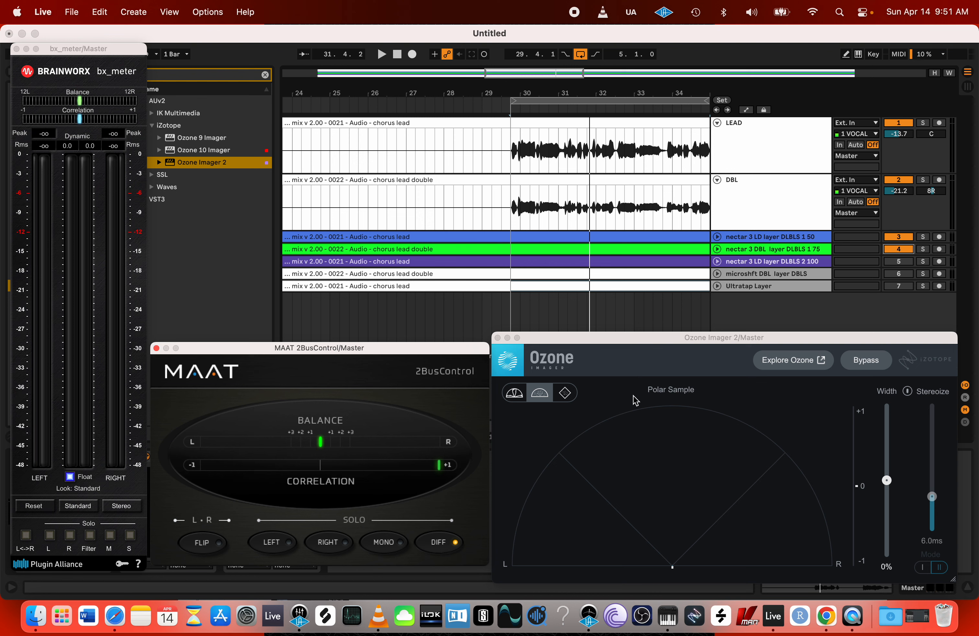
key("space")
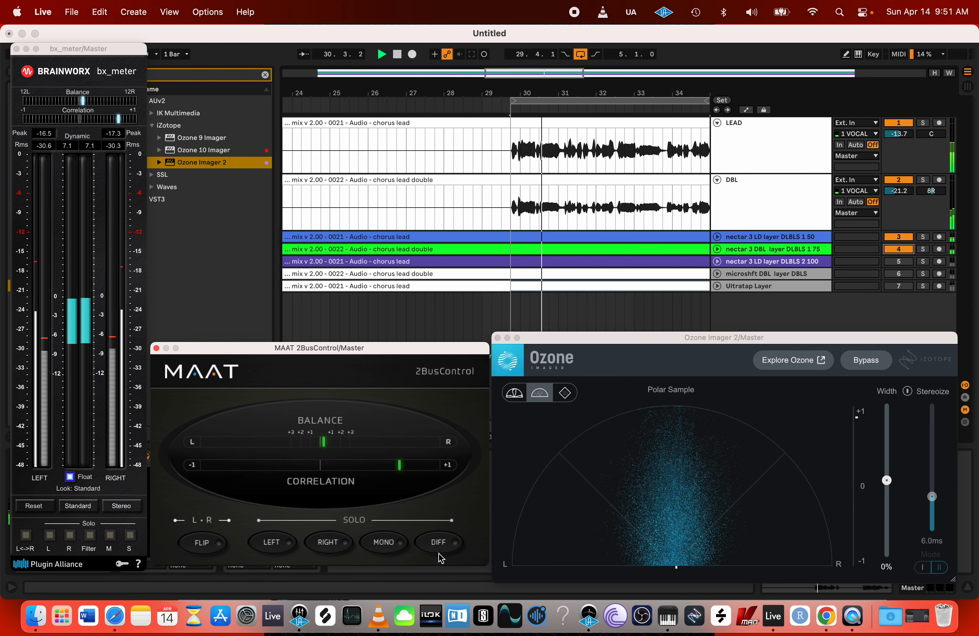
left_click(392, 544)
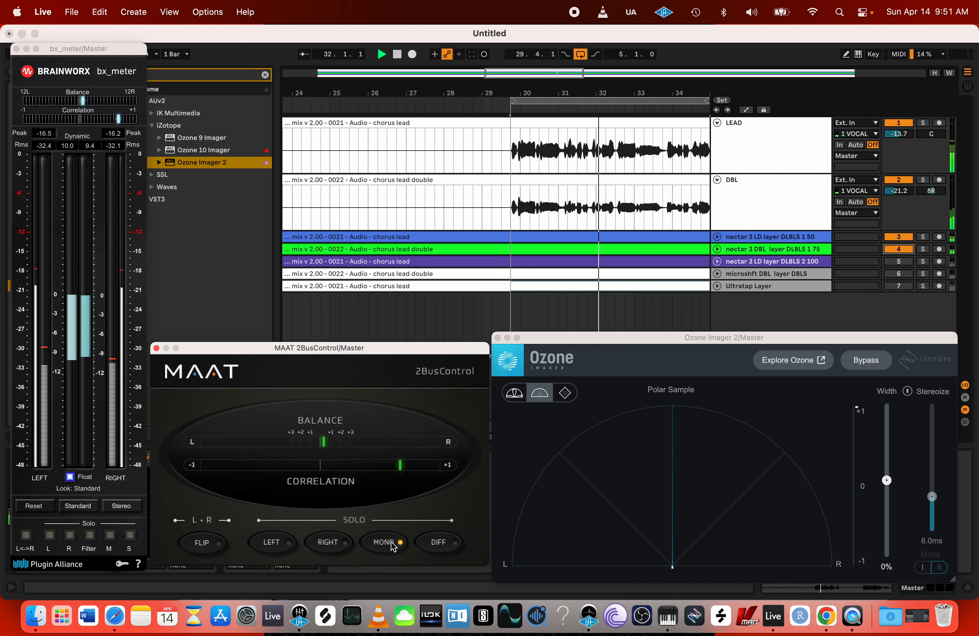
left_click(391, 542)
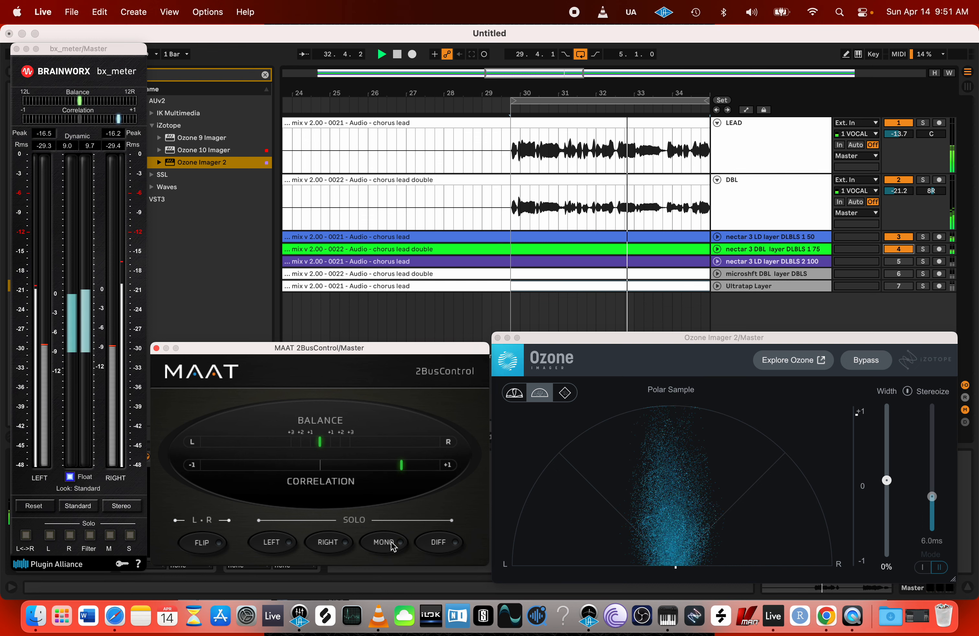
- Close and disable Ozone Imager 2 on the master, and load Ozone 10 Imager after it in the chain
left_click(498, 337)
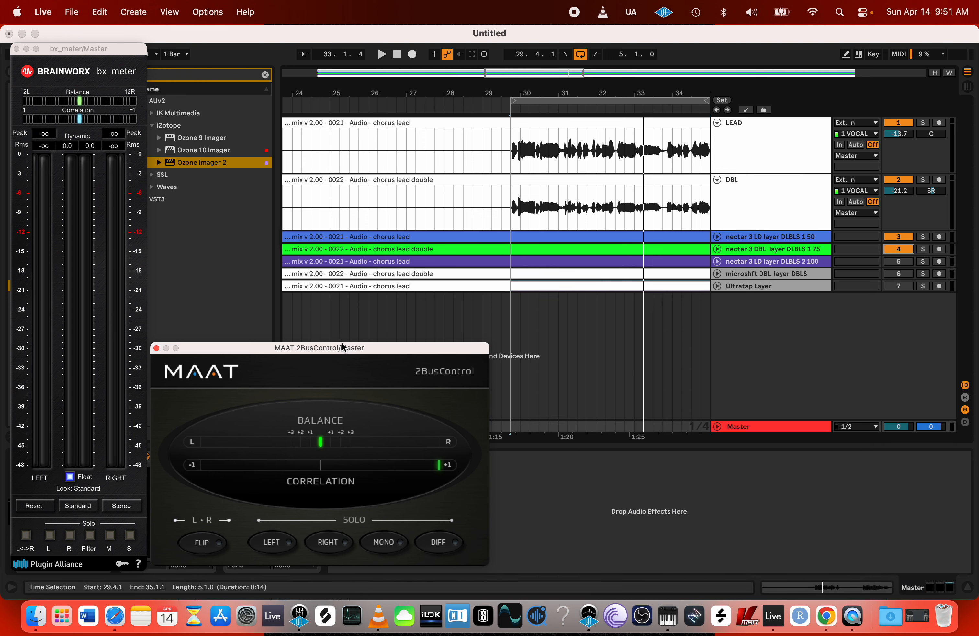
left_click_drag(342, 347, 514, 355)
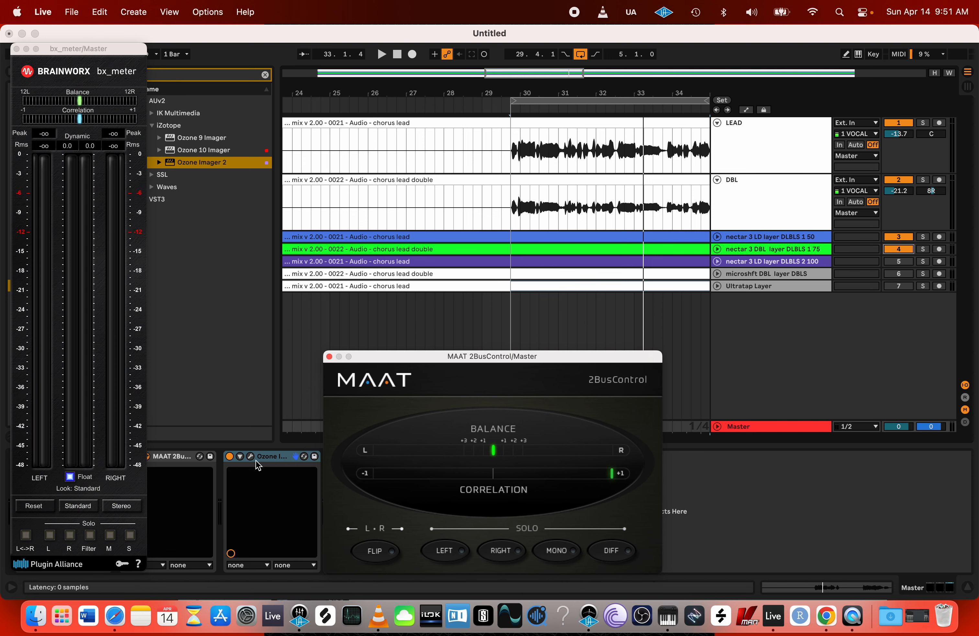
left_click(229, 457)
left_click(190, 150)
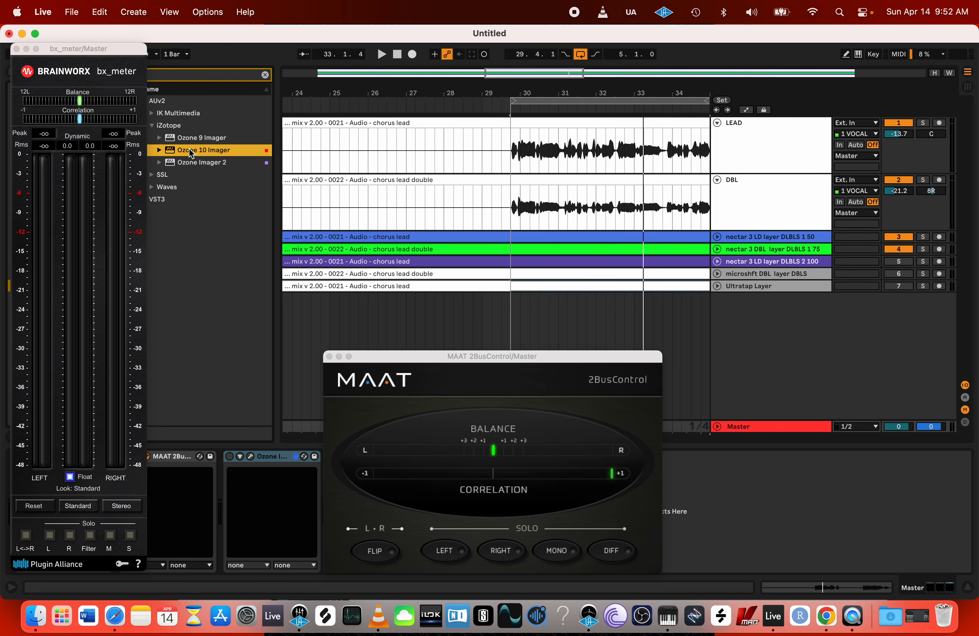
left_click_drag(191, 152, 745, 516)
- Arrange the Ozone 10 Imager and 2BusControl windows so the imager's vectorscope and the correlation meter can be seen together
left_click_drag(621, 289, 567, 185)
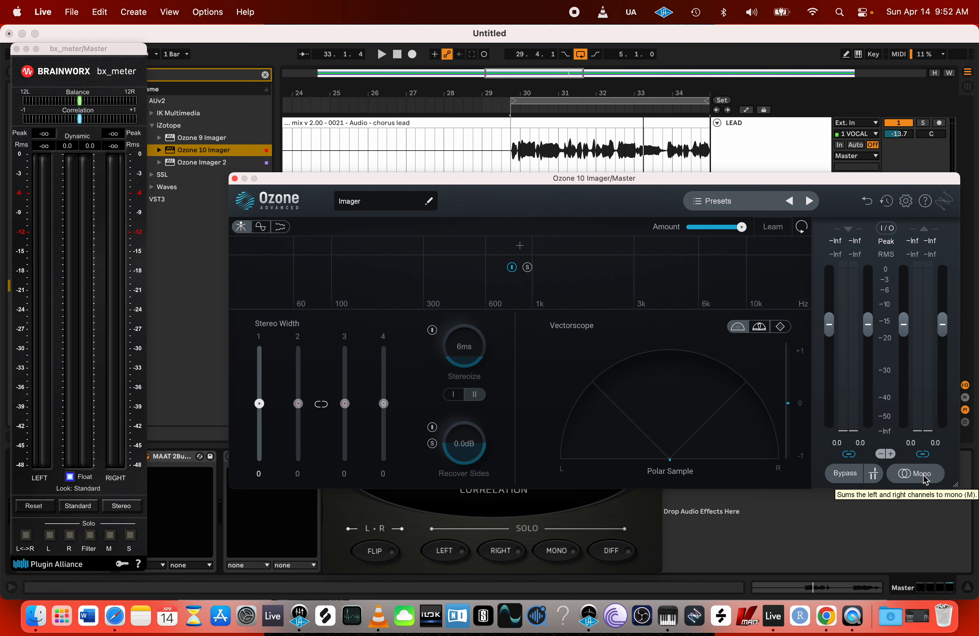
left_click_drag(507, 179, 678, 165)
left_click_drag(372, 360, 197, 354)
left_click_drag(693, 166, 482, 153)
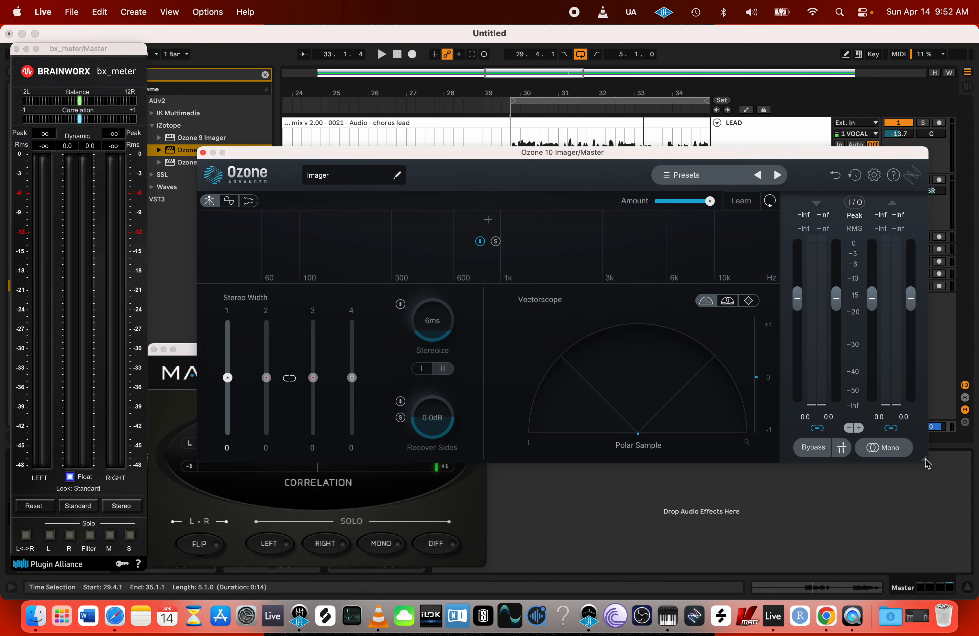
left_click_drag(924, 459, 844, 455)
left_click_drag(534, 152, 570, 103)
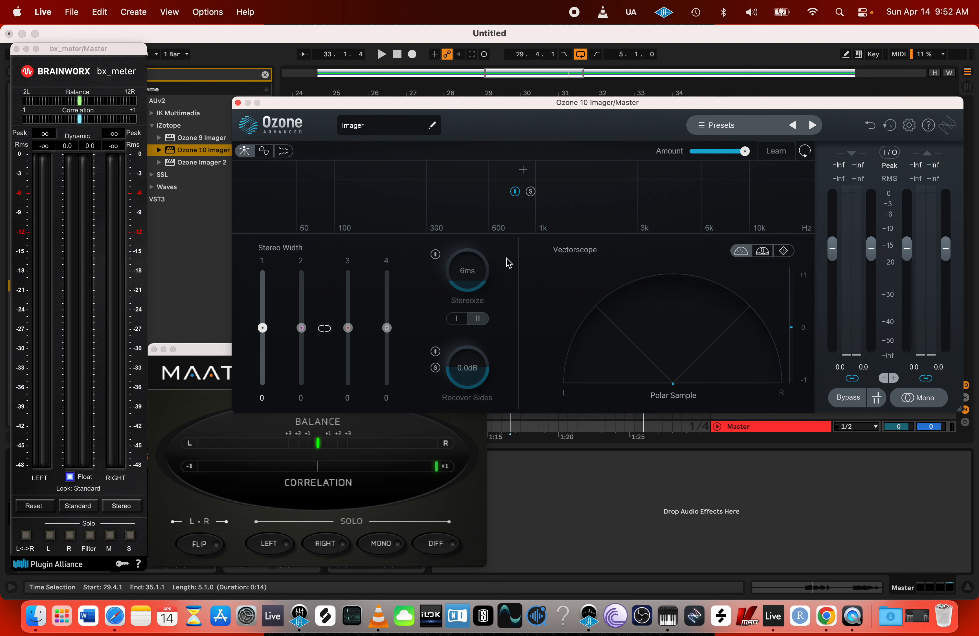
- Play the chorus loop to examine the vocals in Ozone 10 Imager's vectorscope, and close the plug-in window
key("space")
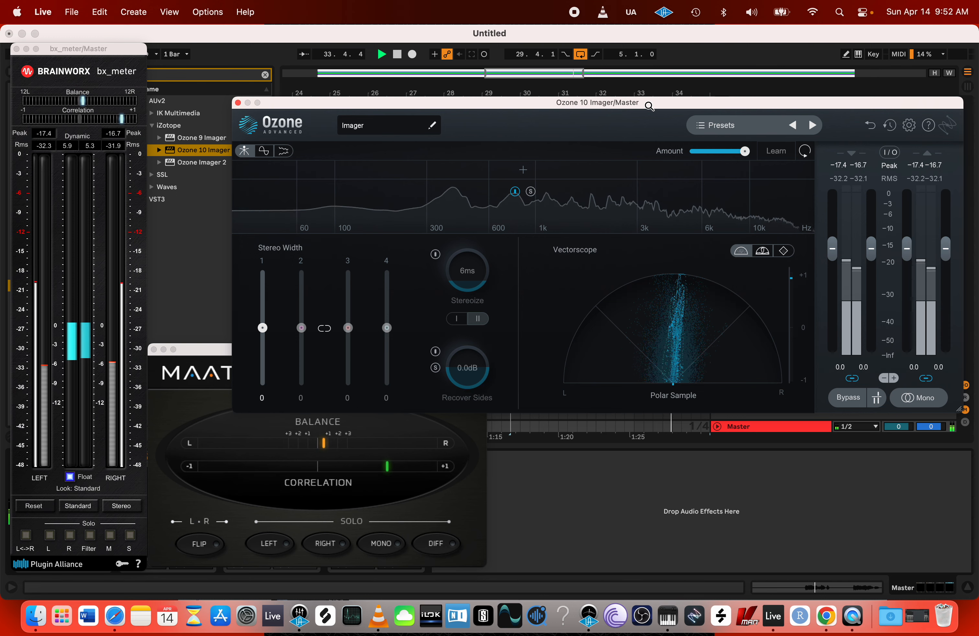
left_click_drag(652, 104, 660, 159)
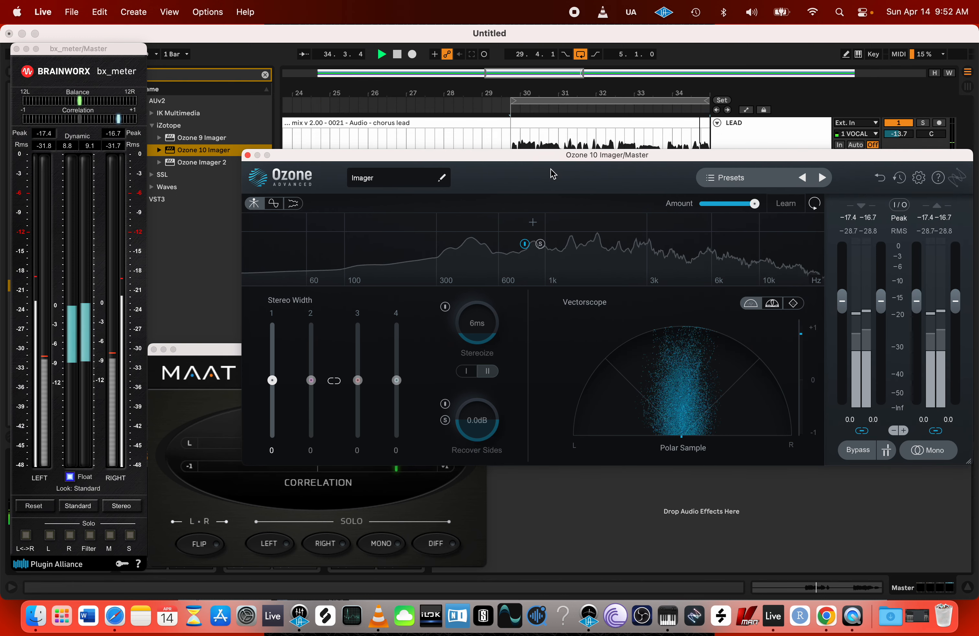
key("space")
left_click(248, 155)
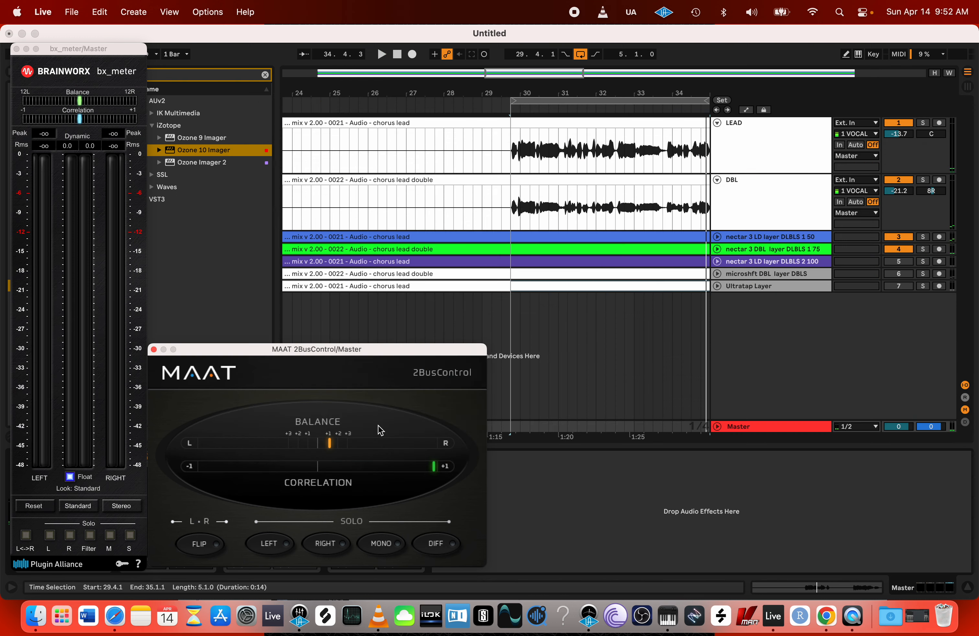
- Remove Ozone 10 Imager from the master chain and re-enable Ozone Imager 2
left_click(771, 426)
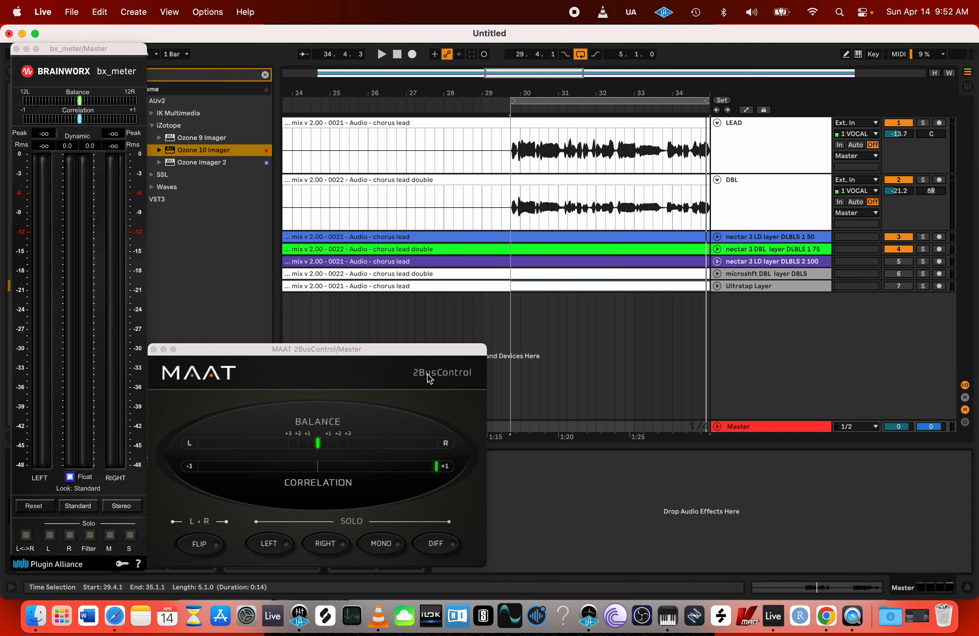
left_click_drag(446, 347, 777, 301)
right_click(372, 460)
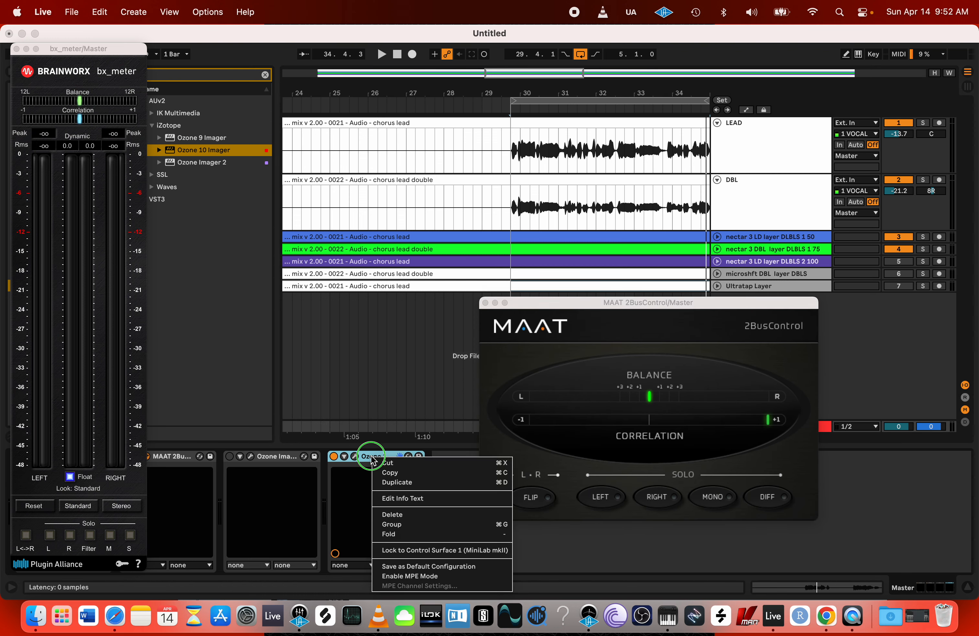
left_click(378, 466)
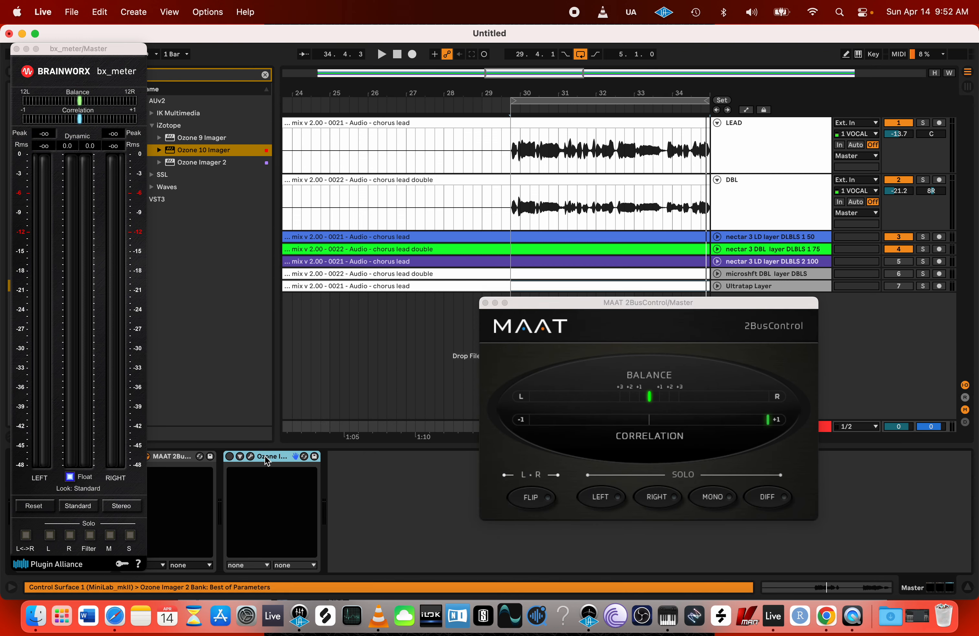
left_click(229, 457)
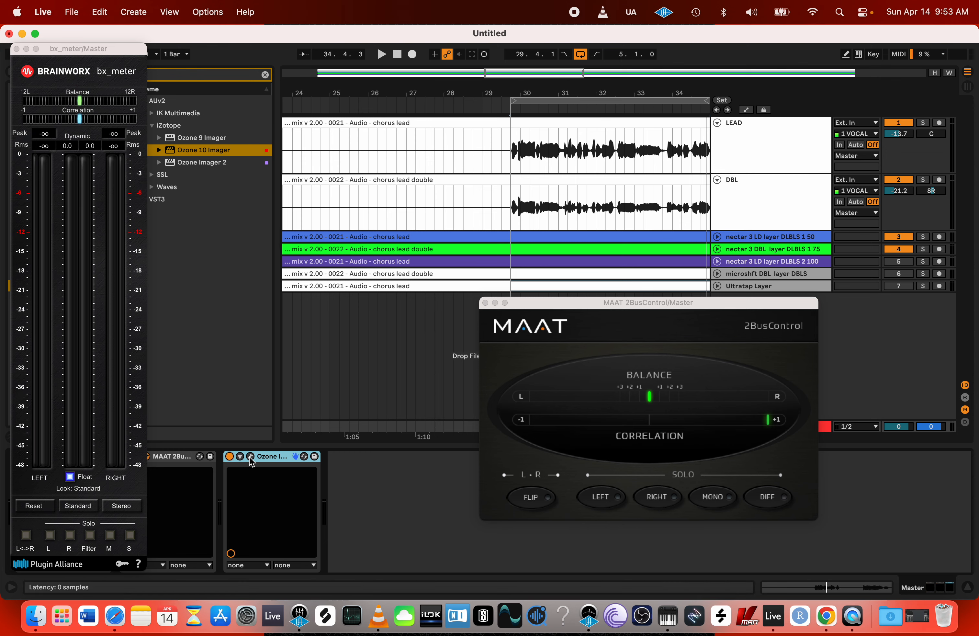
- Check the input channels in the Universal Audio Console and return to the Live set
left_click(300, 615)
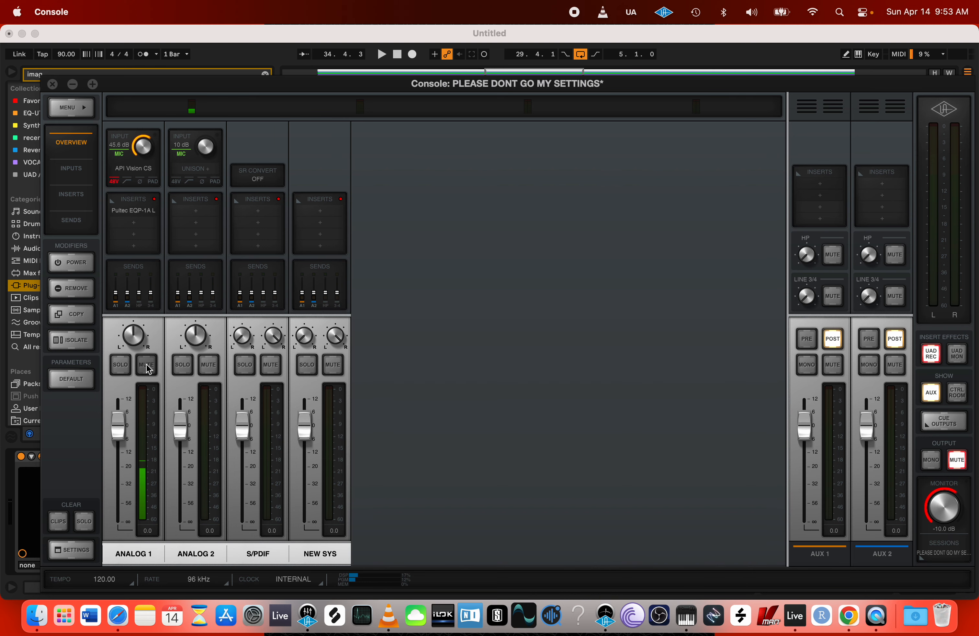
left_click(748, 37)
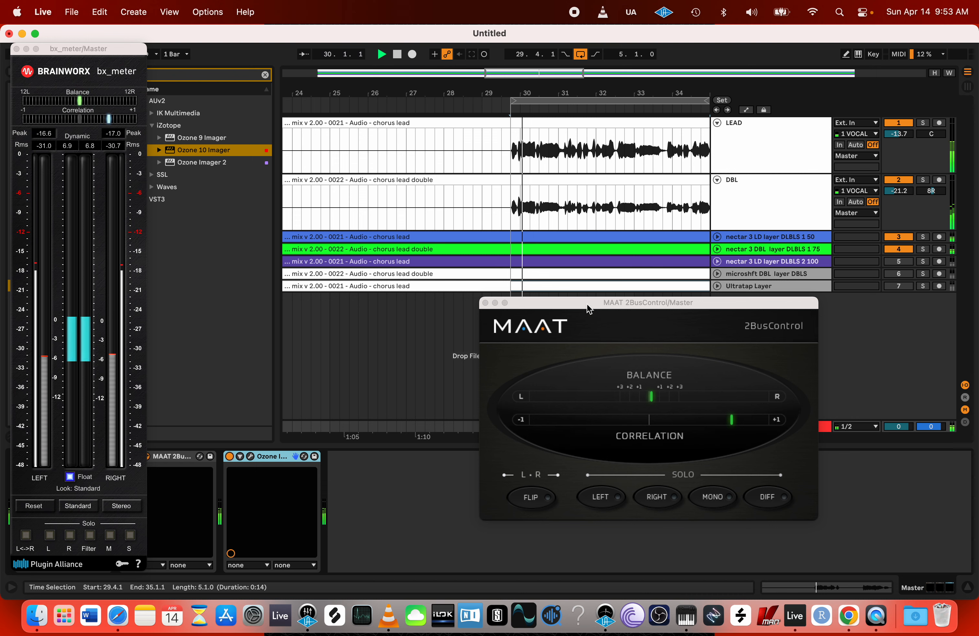
- Reopen the Ozone Imager 2 window from the master chain and place the 2BusControl window beside it
left_click_drag(588, 309, 416, 313)
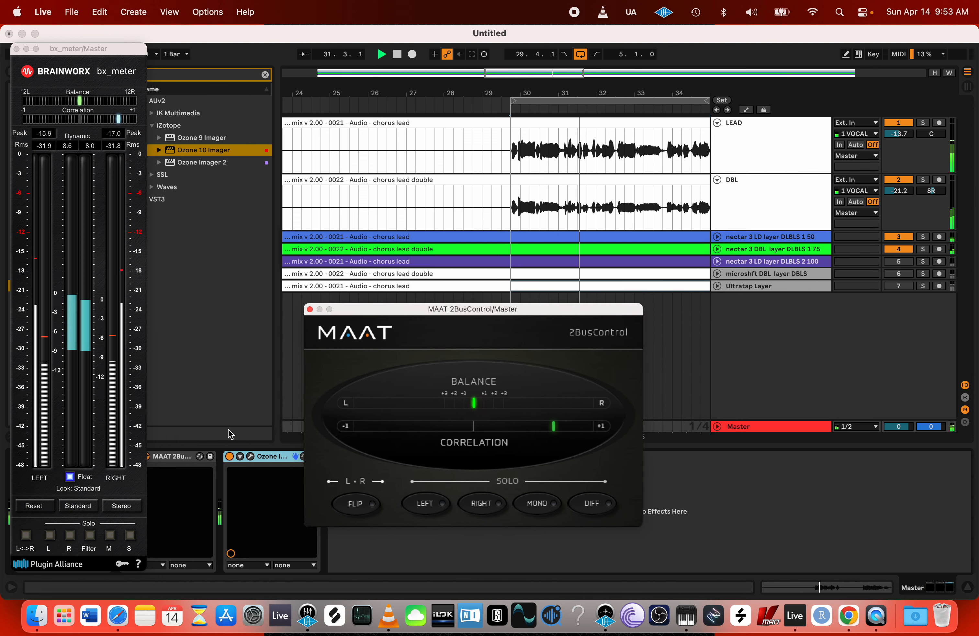
left_click(250, 456)
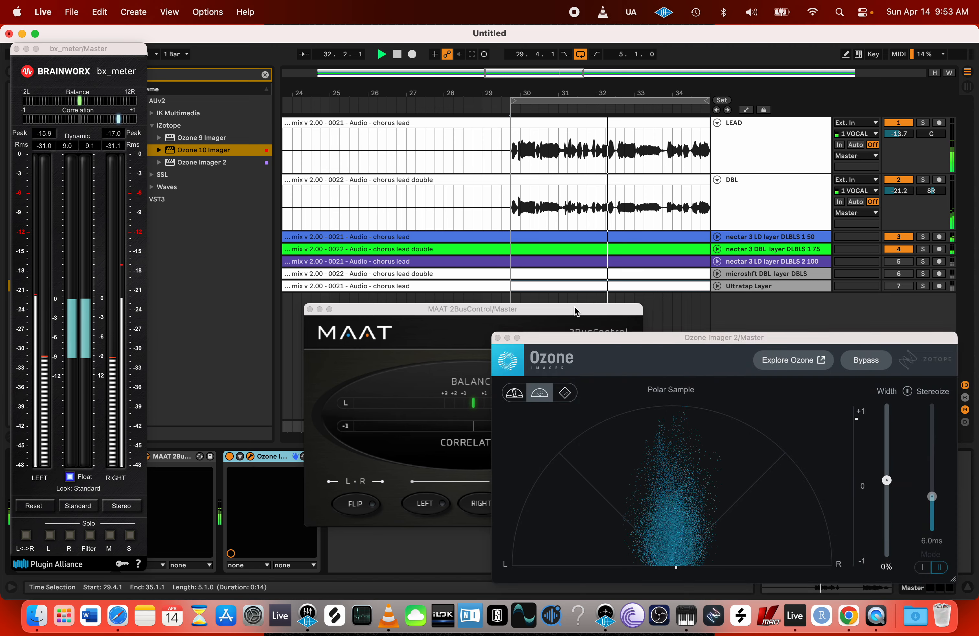
left_click_drag(576, 312, 430, 342)
- Unfold and enable the nectar 3 LD layer DLBLS 2 100 track, auditioning it in and out of the mix and briefly soloed
left_click(898, 263)
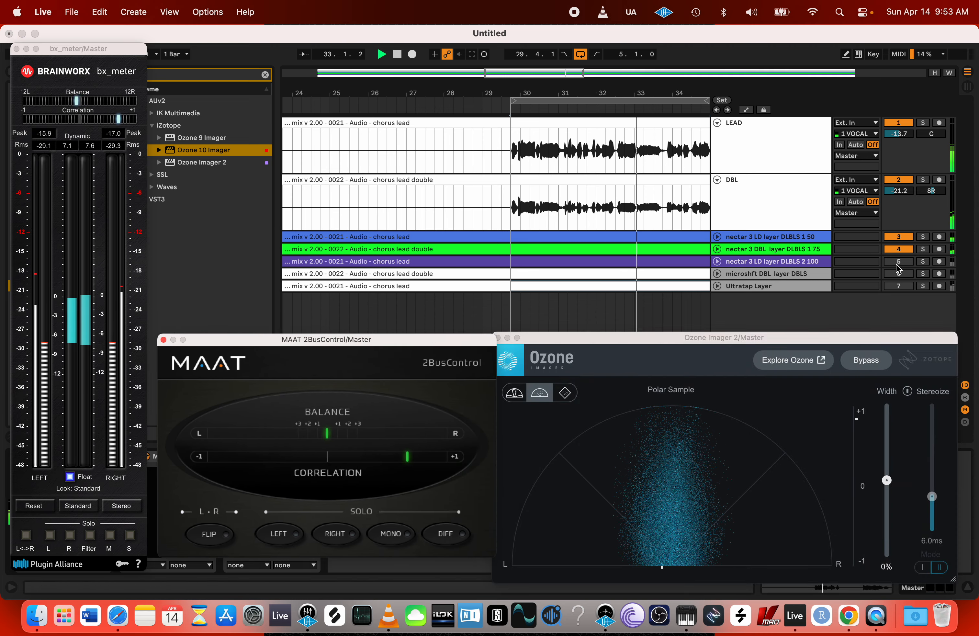
left_click(902, 261)
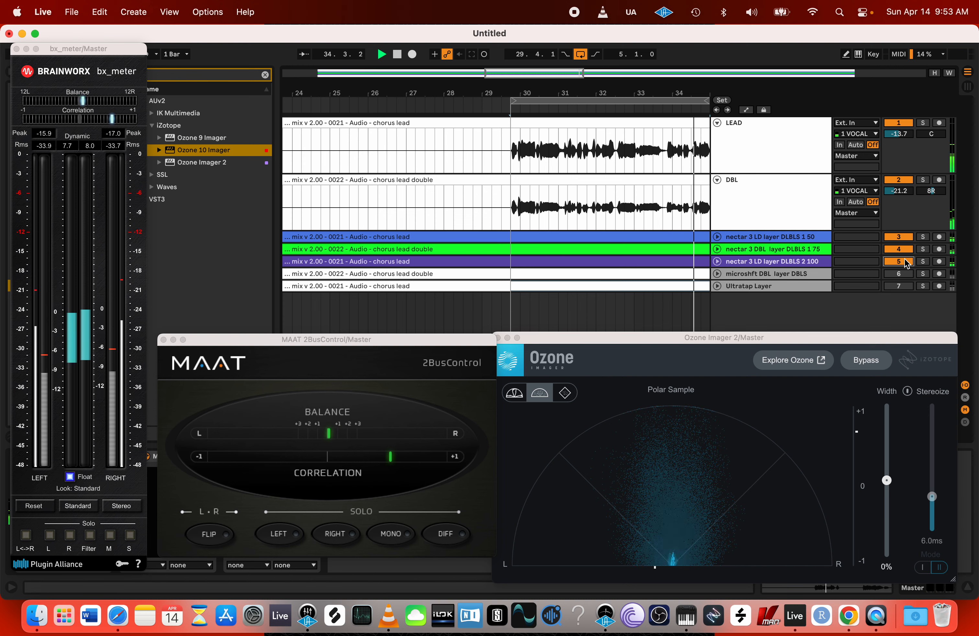
left_click(905, 259)
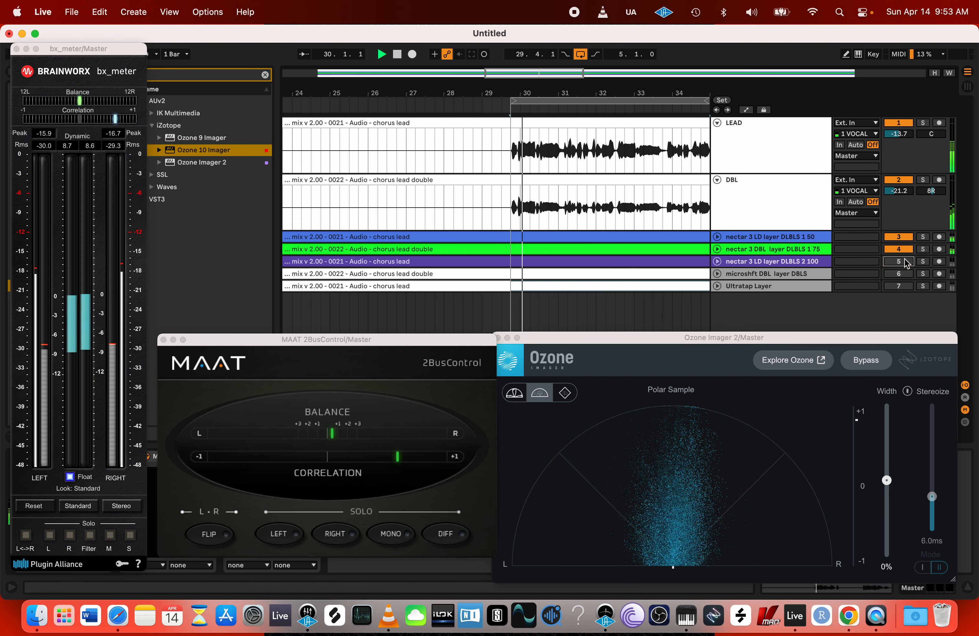
left_click(718, 261)
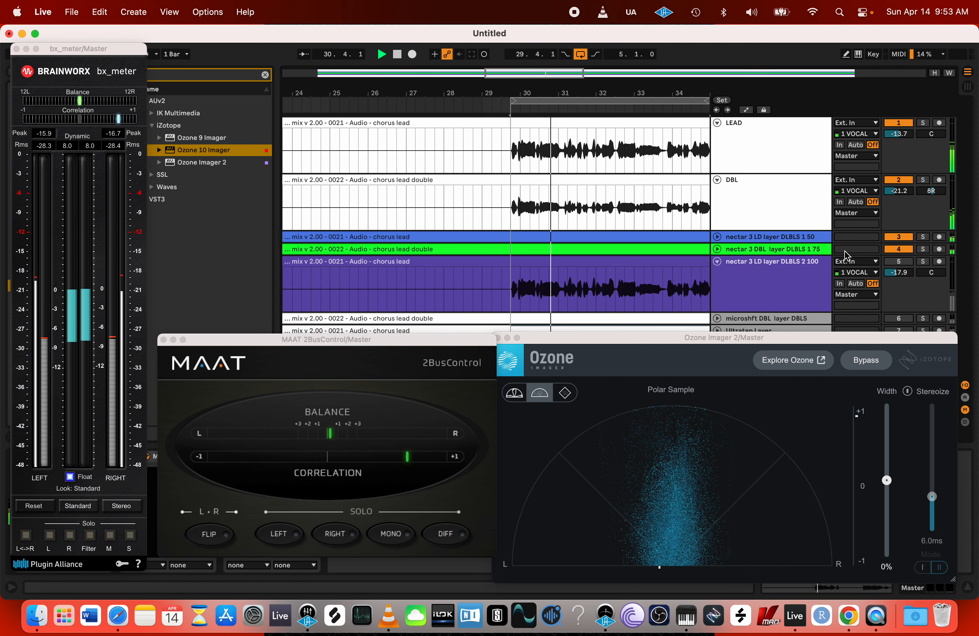
left_click(901, 261)
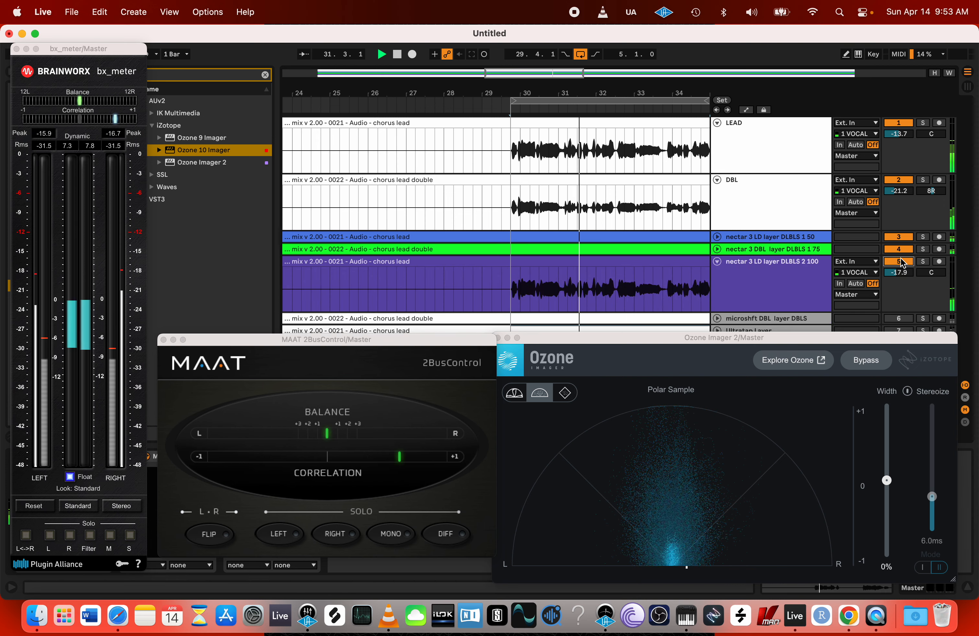
left_click(923, 261)
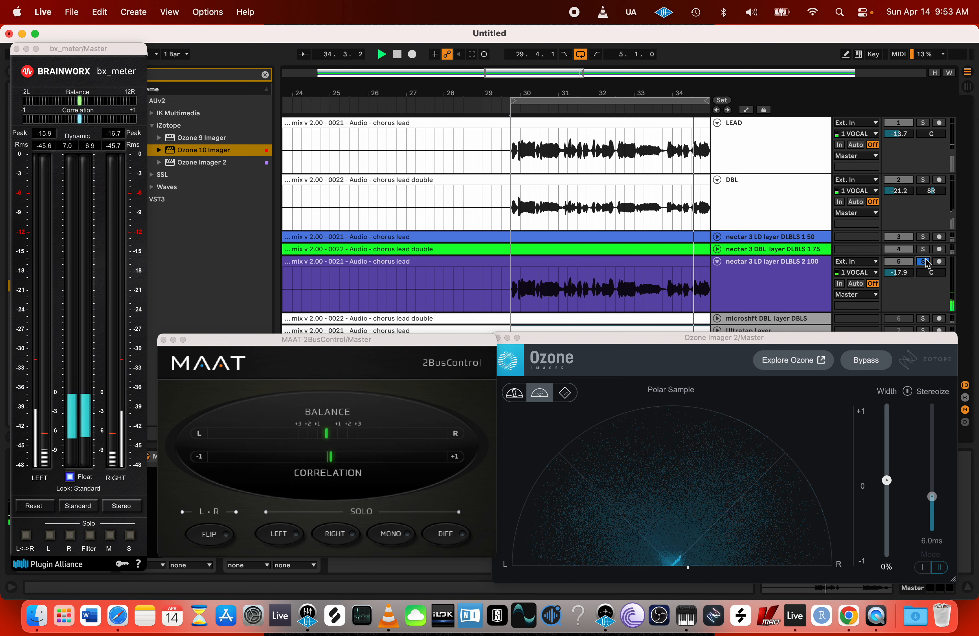
left_click(923, 261)
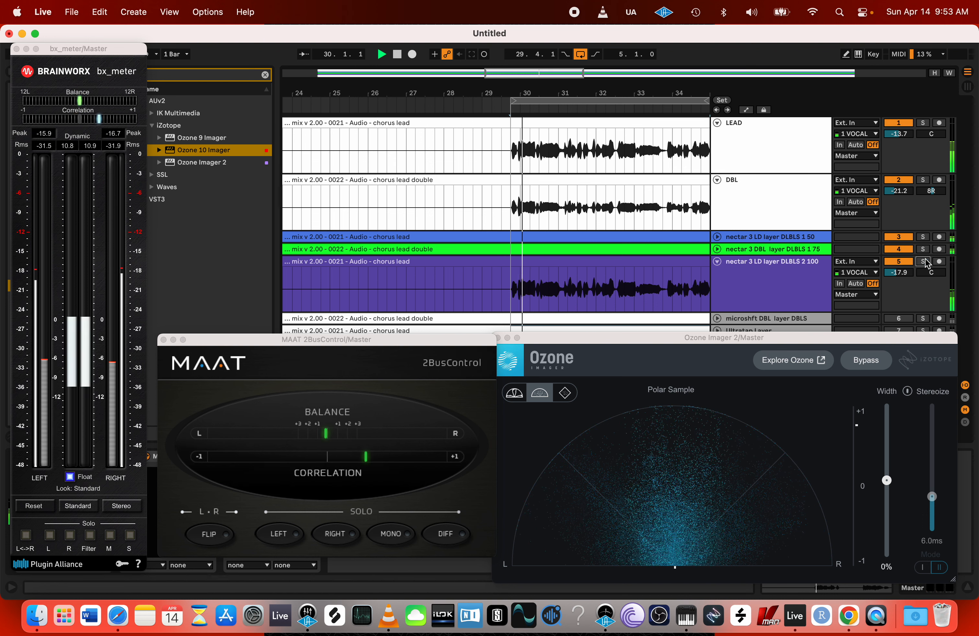
- Enable the microshft DBL layer DBLS and Ultratap Layer tracks, moving the Ozone Imager 2 window clear of the track list
left_click(900, 319)
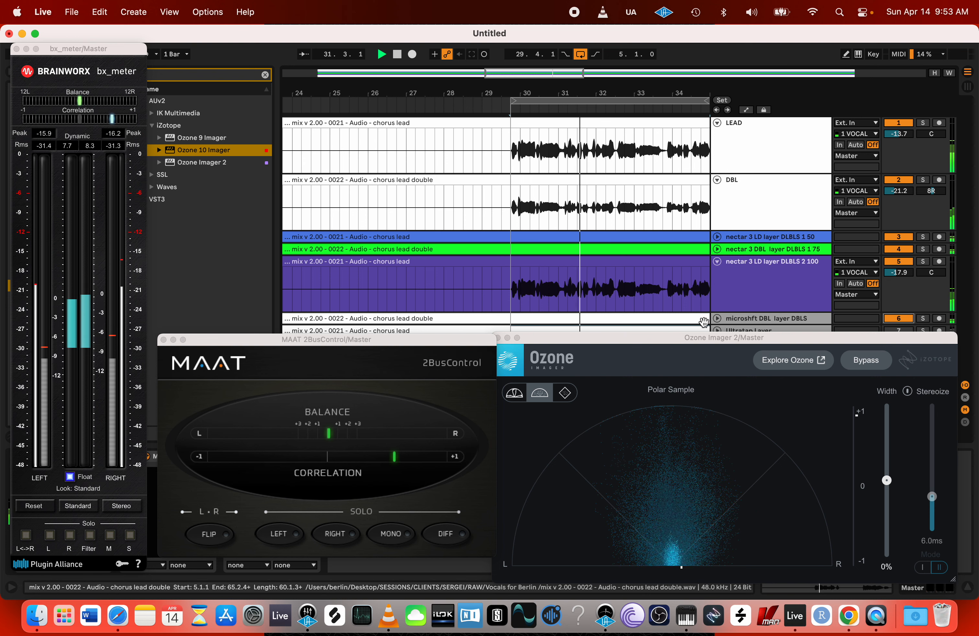
left_click_drag(702, 338, 631, 382)
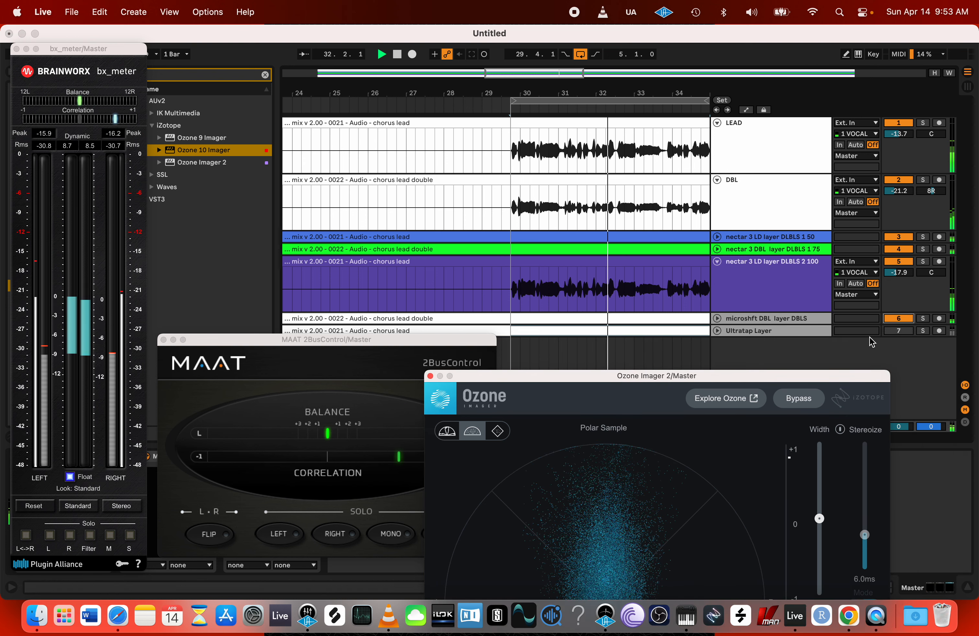
left_click(899, 331)
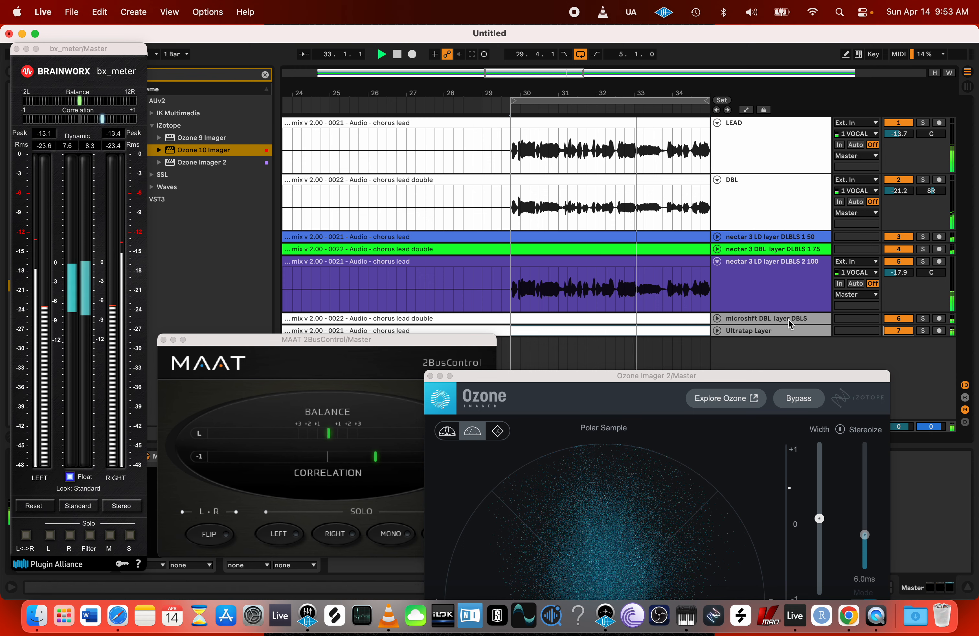
- Unfold the Ultratap Layer track, set its volume to -22.0 dB and check the mix in mono with 2BusControl
left_click(717, 330)
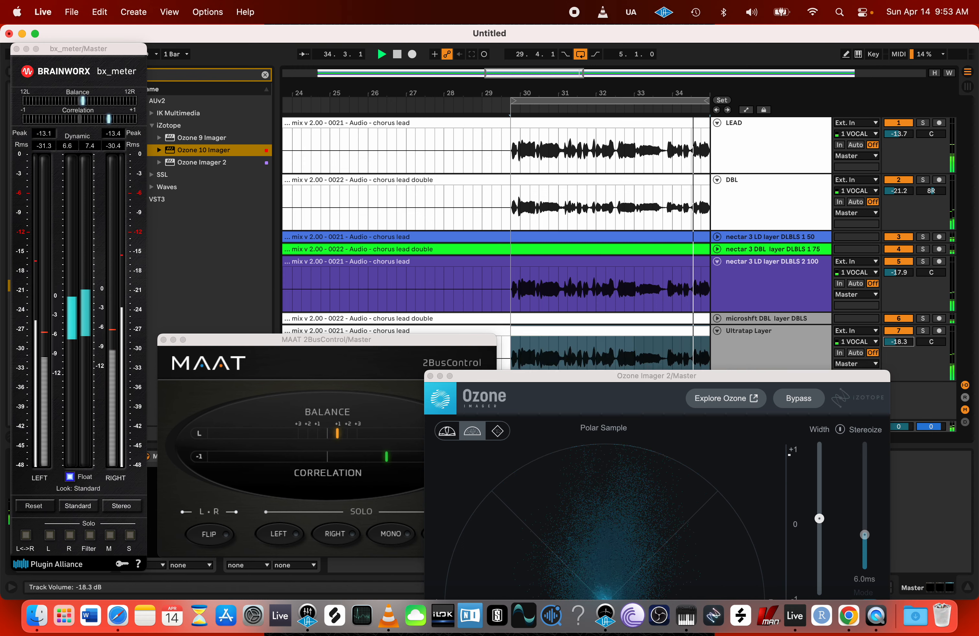
left_click_drag(900, 343, 902, 347)
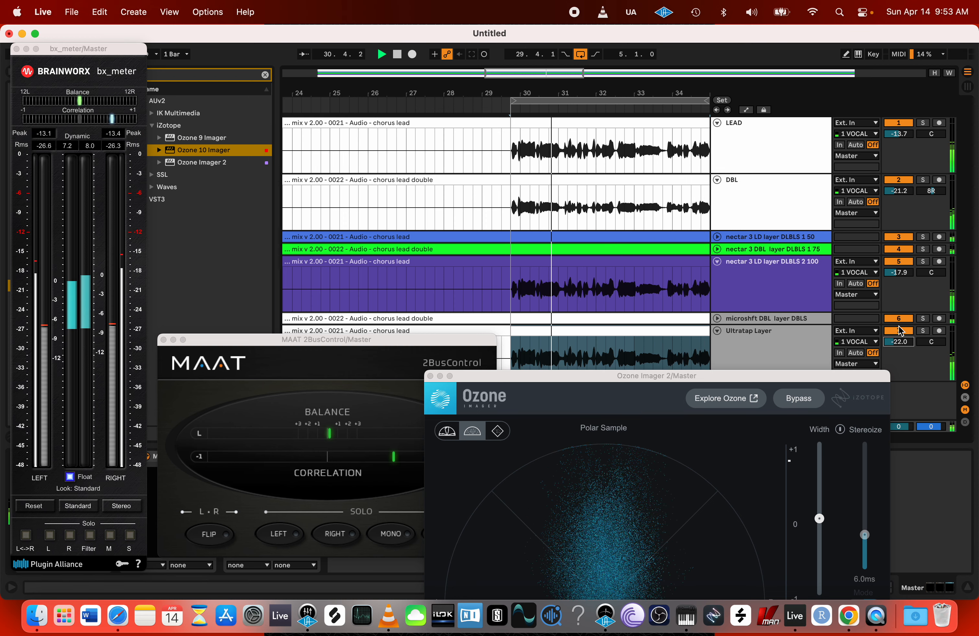
left_click_drag(664, 380, 697, 319)
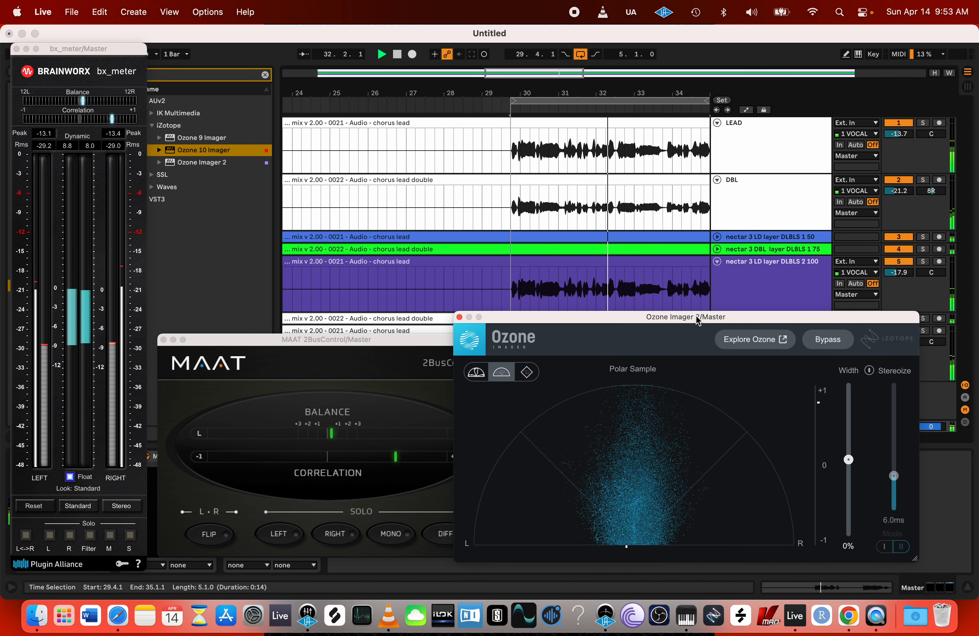
left_click(395, 539)
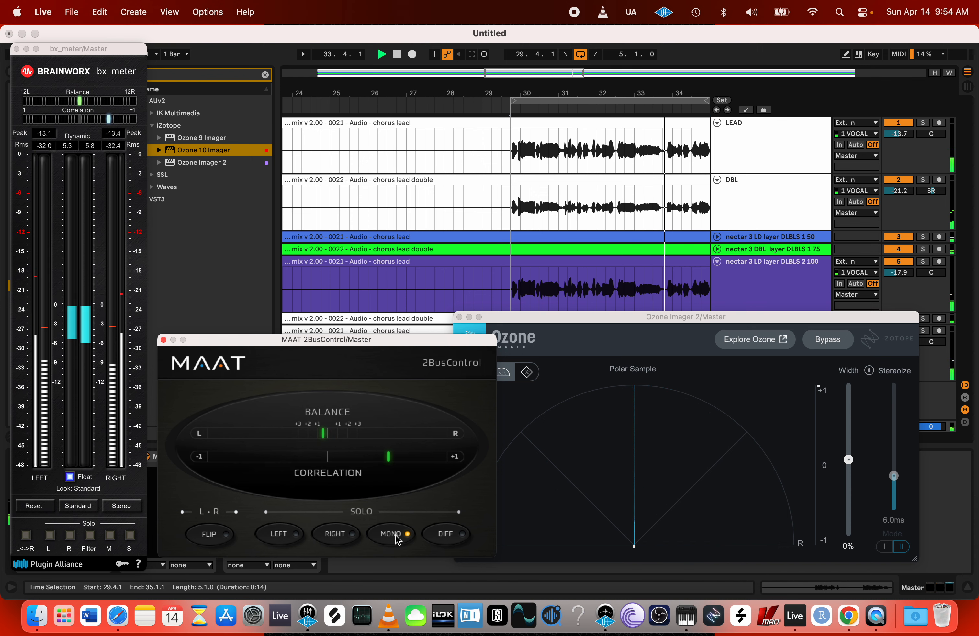
left_click(395, 539)
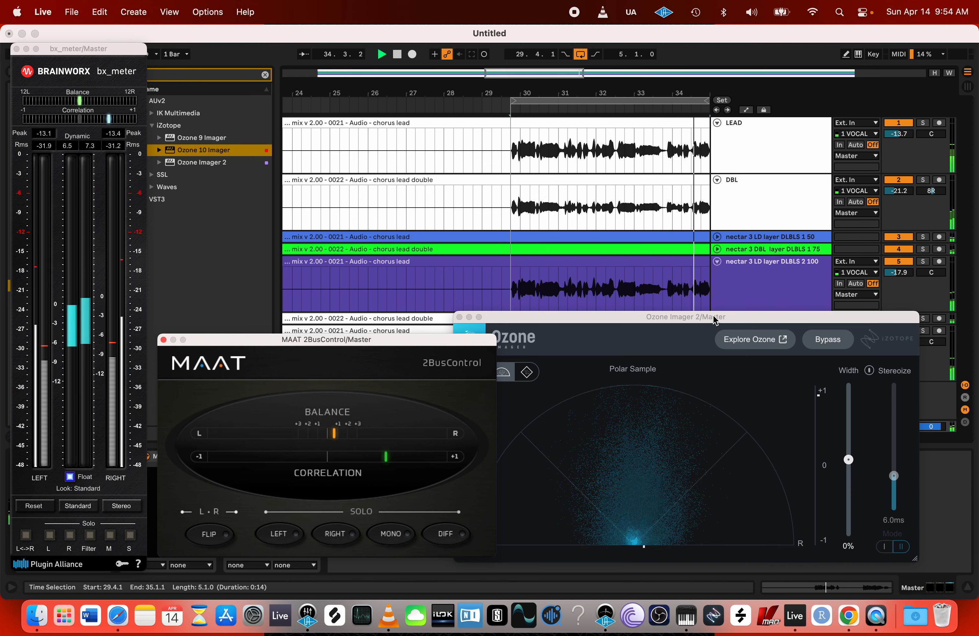
- Lower the Ultratap Layer track's volume to -23.0 dB and compare the mix in mono and stereo
left_click_drag(704, 317, 571, 320)
left_click_drag(899, 342, 898, 336)
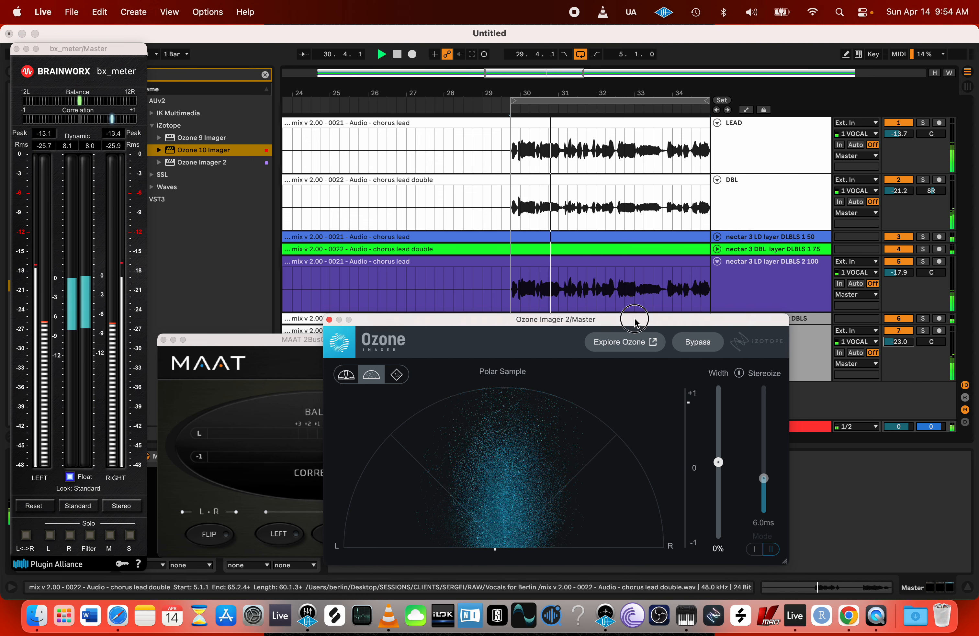
left_click_drag(629, 324, 752, 301)
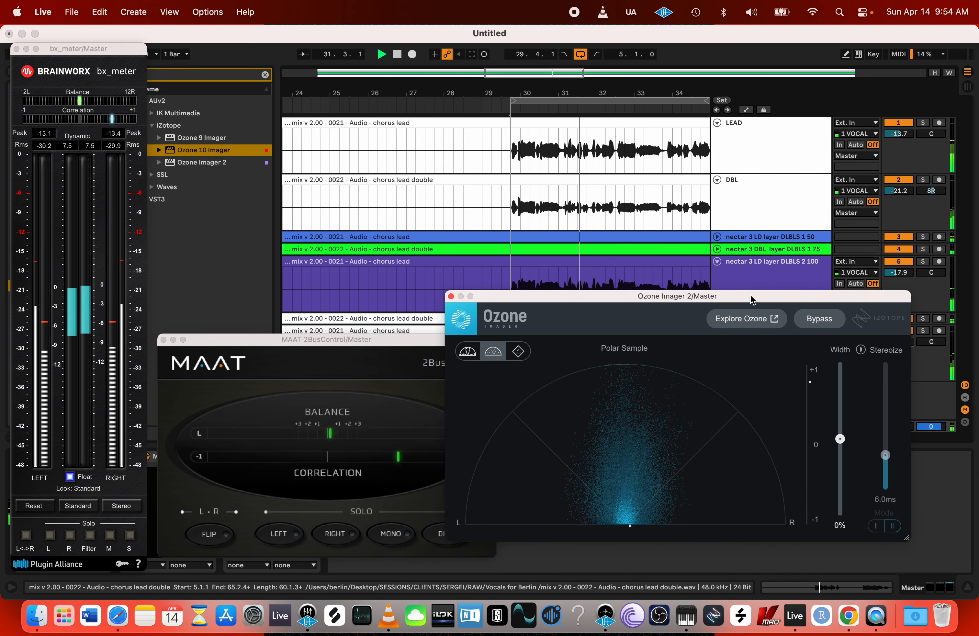
left_click(405, 533)
left_click(405, 532)
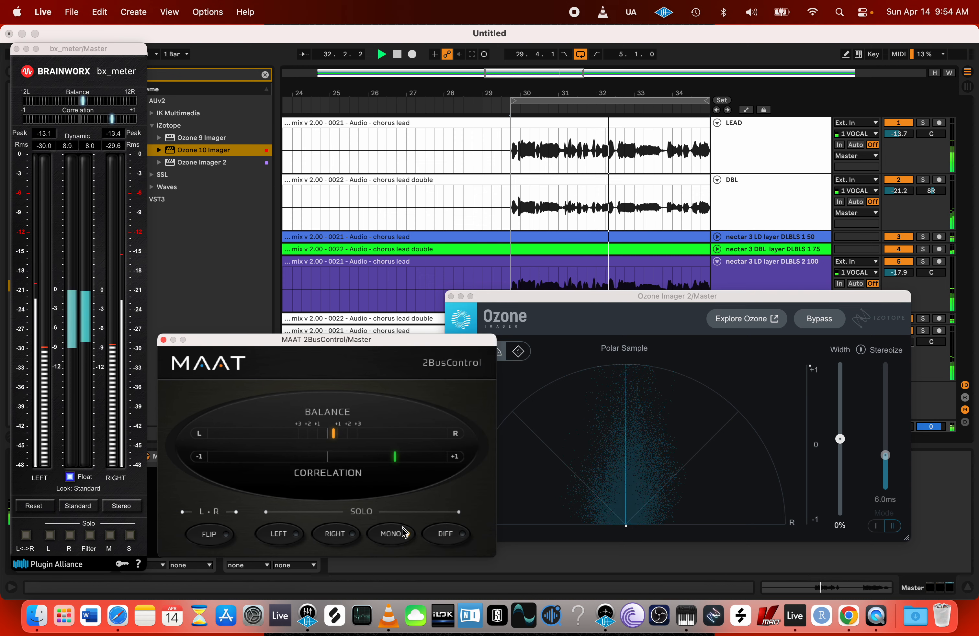
left_click(384, 536)
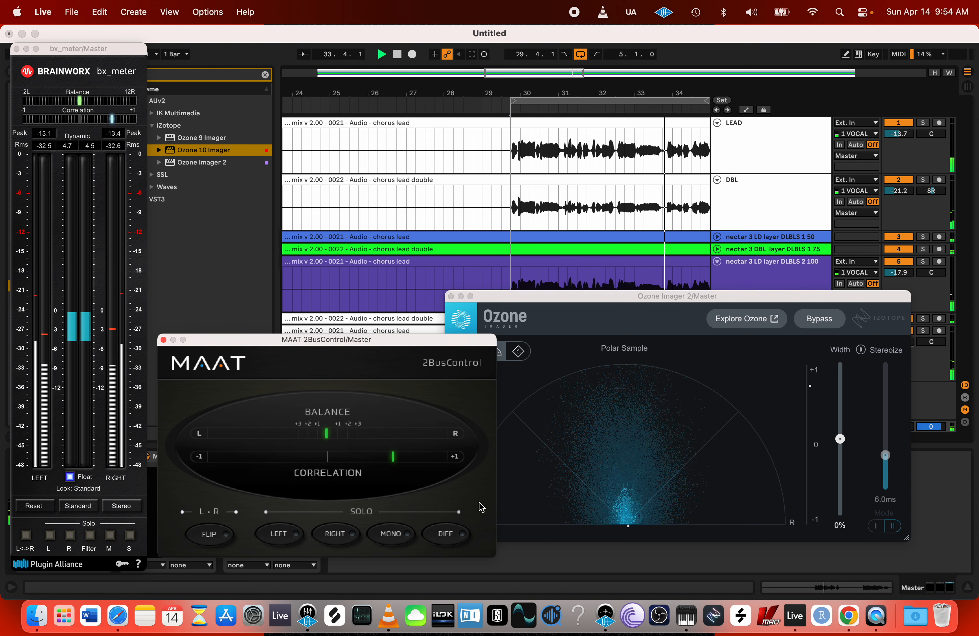
- Compare the mix with the Ultratap Layer muted in mono and stereo, and re-enable the track while watching the polar display
left_click(393, 534)
left_click_drag(698, 297, 617, 351)
left_click(900, 331)
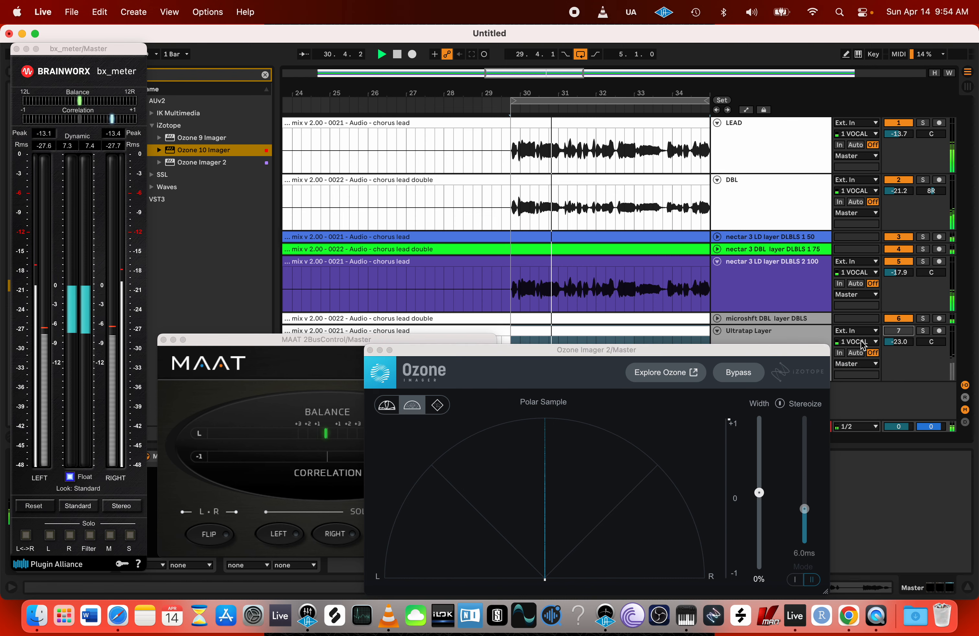
left_click_drag(462, 356, 555, 342)
left_click(393, 534)
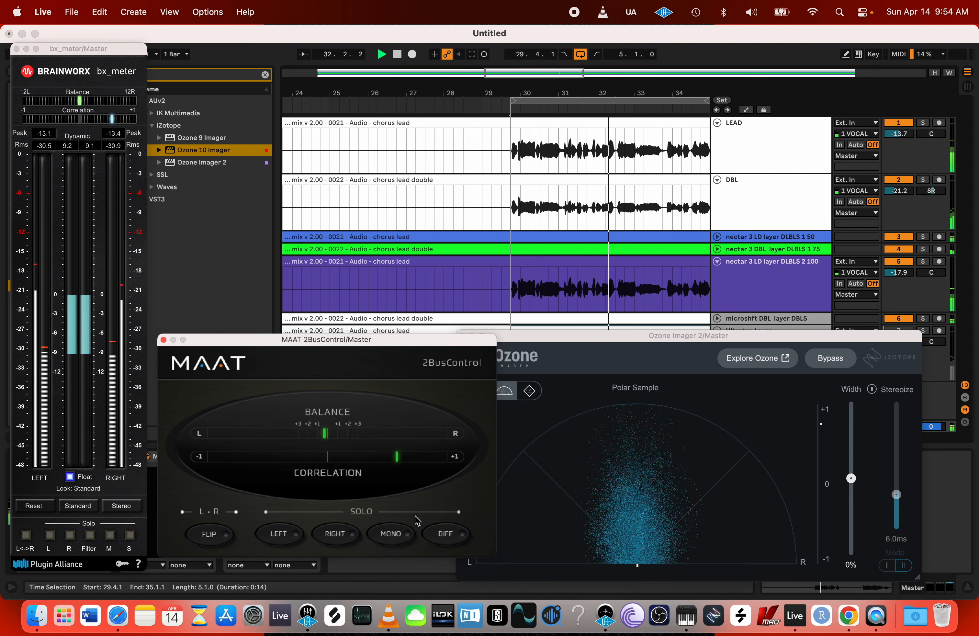
left_click_drag(703, 336, 650, 353)
left_click(907, 331)
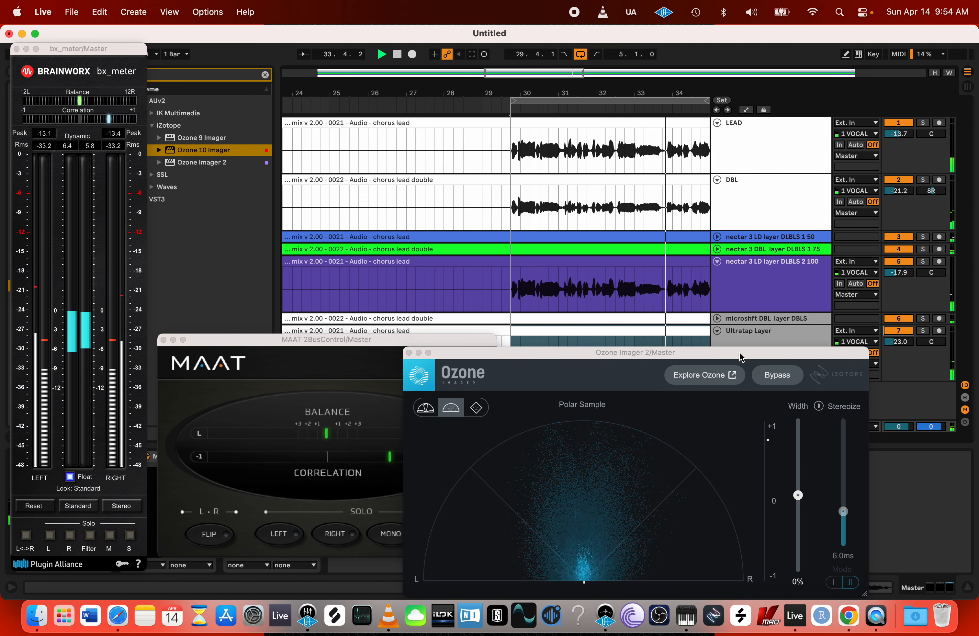
left_click_drag(739, 353, 796, 324)
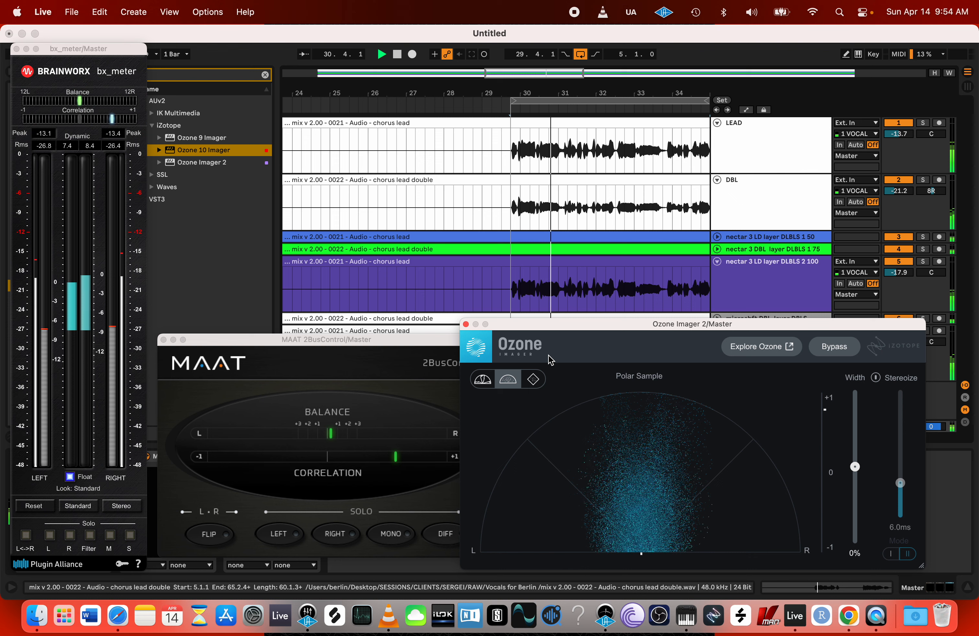
- Stop playback and close the Ozone Imager 2 and 2BusControl windows
key("space")
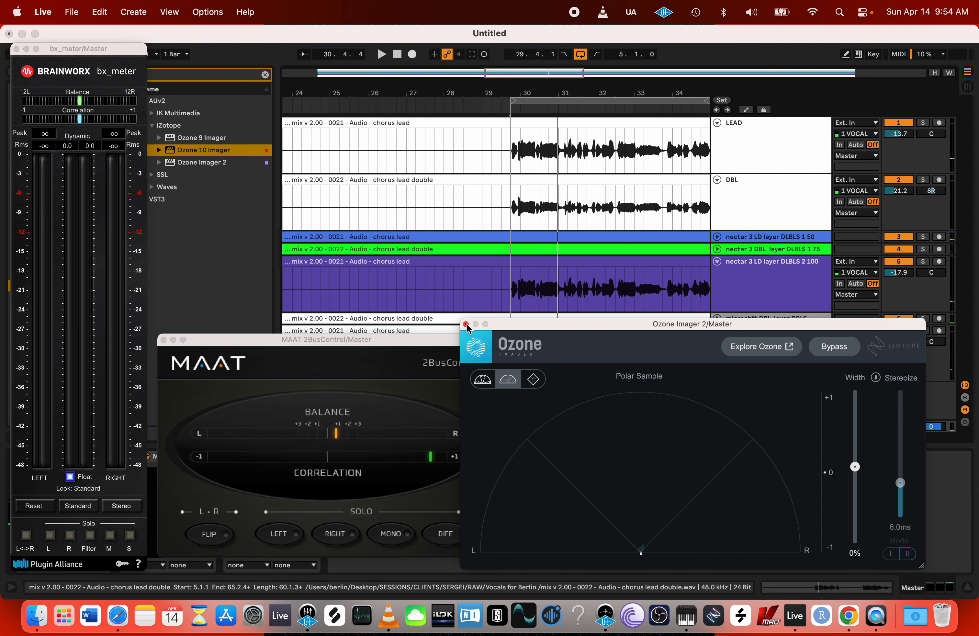
left_click(465, 324)
left_click(164, 345)
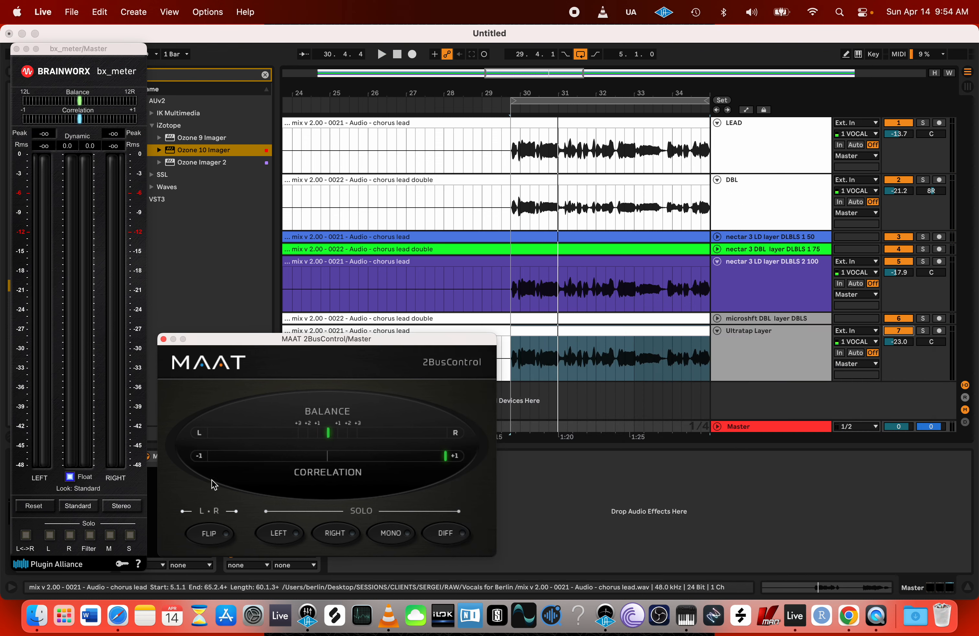
left_click(163, 340)
- Check the analog input channels in the Universal Audio Console and return to the Ableton Live set
left_click(307, 615)
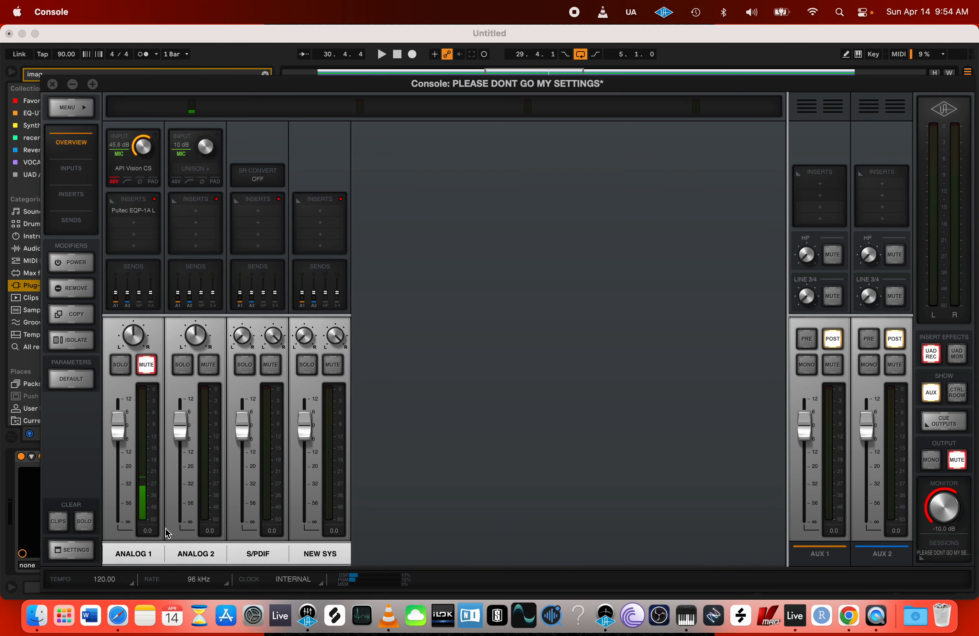
left_click(847, 44)
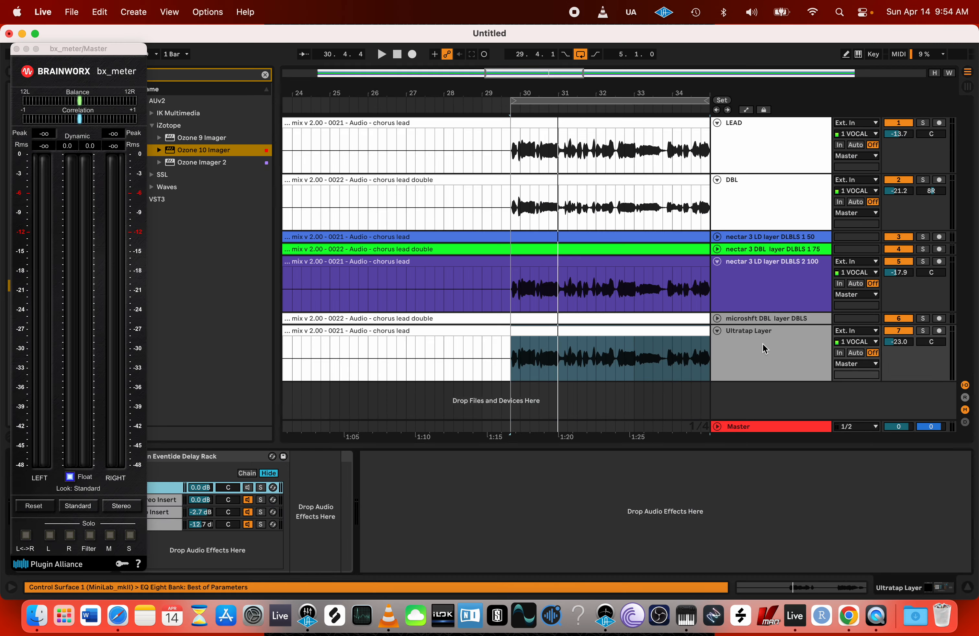
- Close the bx_meter window and select the Berlin Eventide Delay Rack on the Ultratap Layer track
left_click_drag(101, 48, 208, 51)
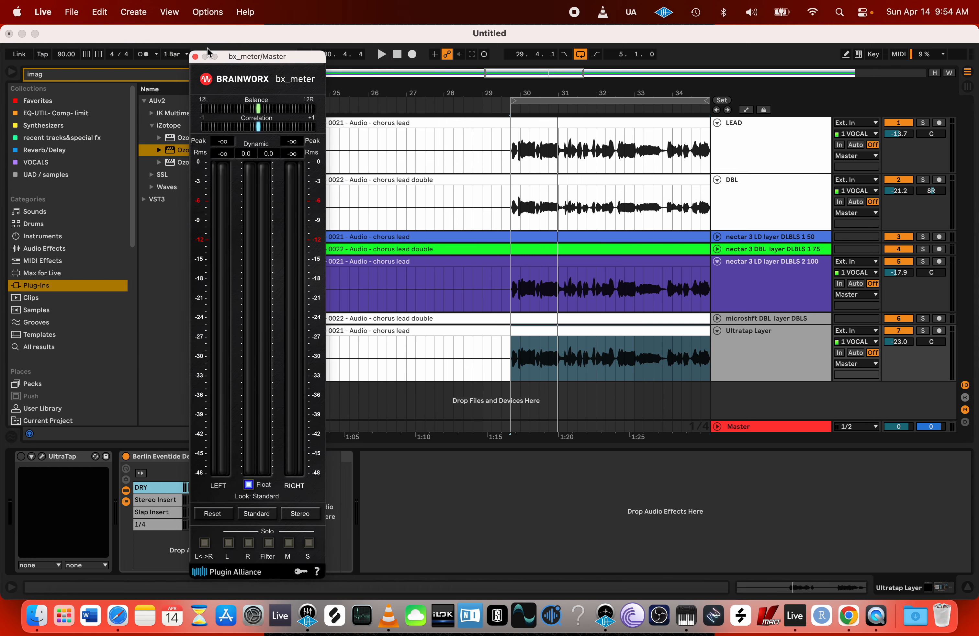
left_click(196, 57)
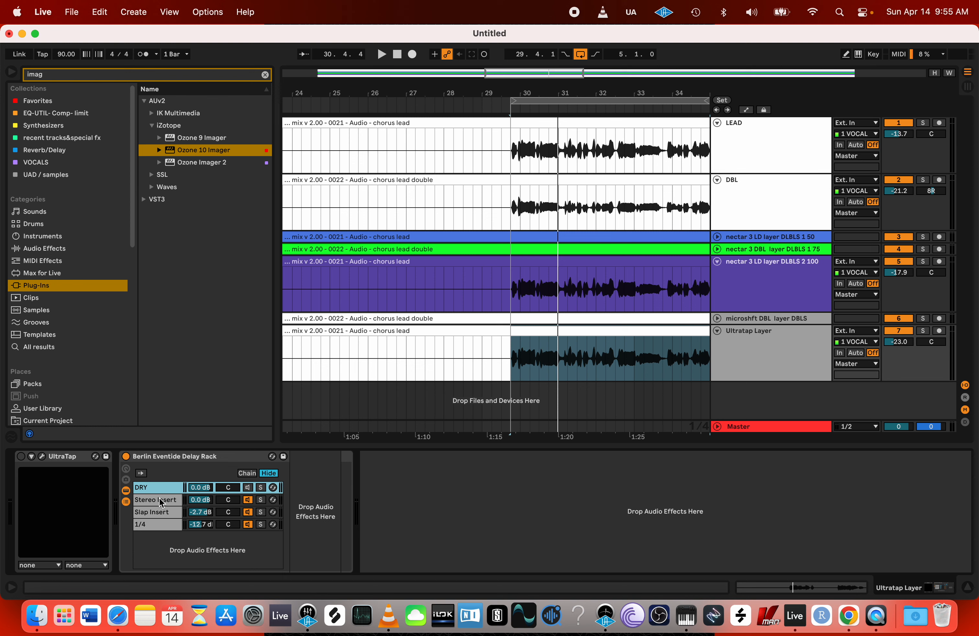
left_click(222, 459)
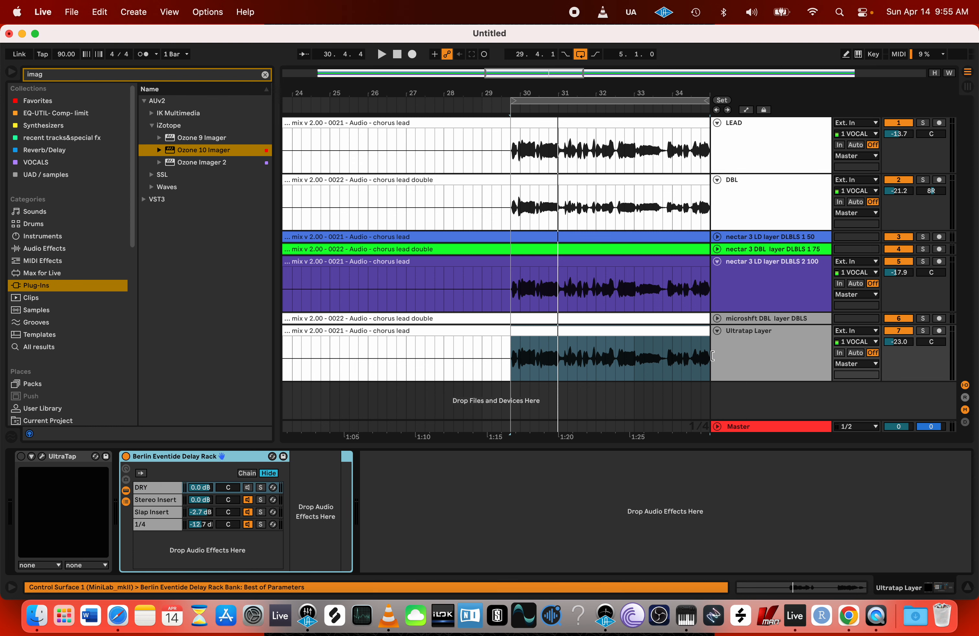
- Rename the Ultratap Layer track as "UltraTap Stereo Insert"
left_click(749, 357)
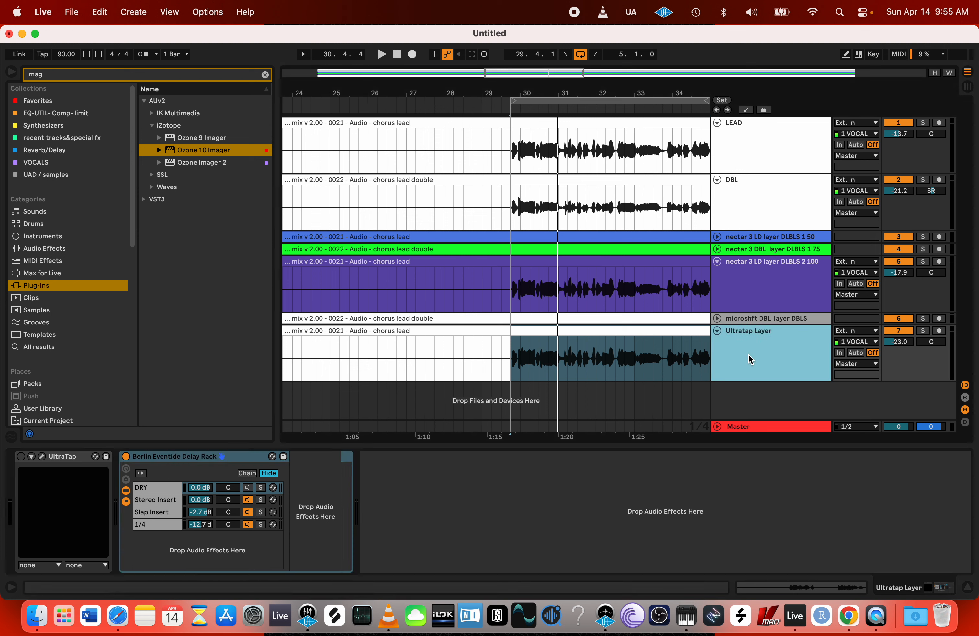
key("super+r")
type("Ul")
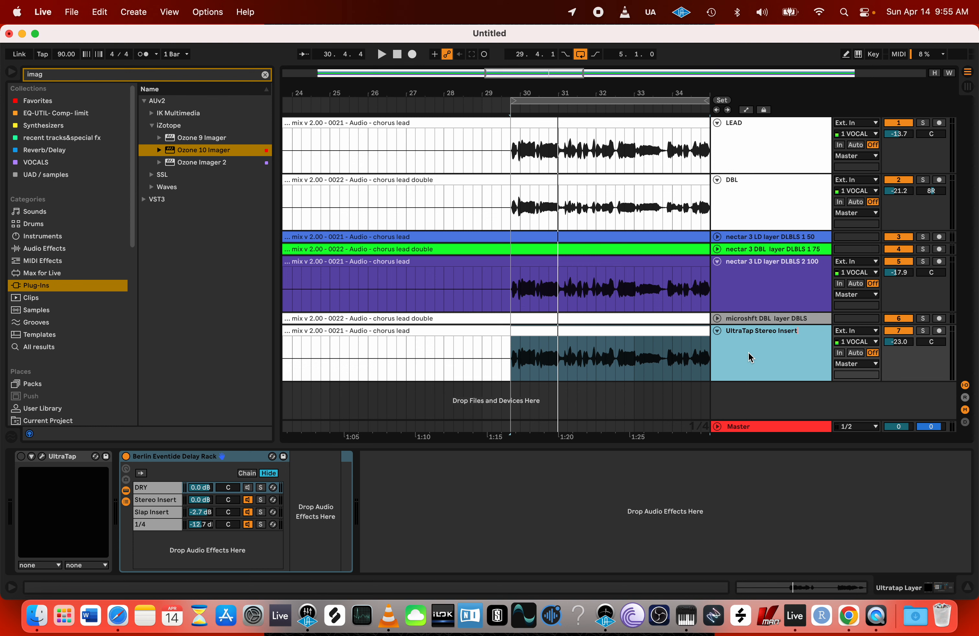
key("Return")
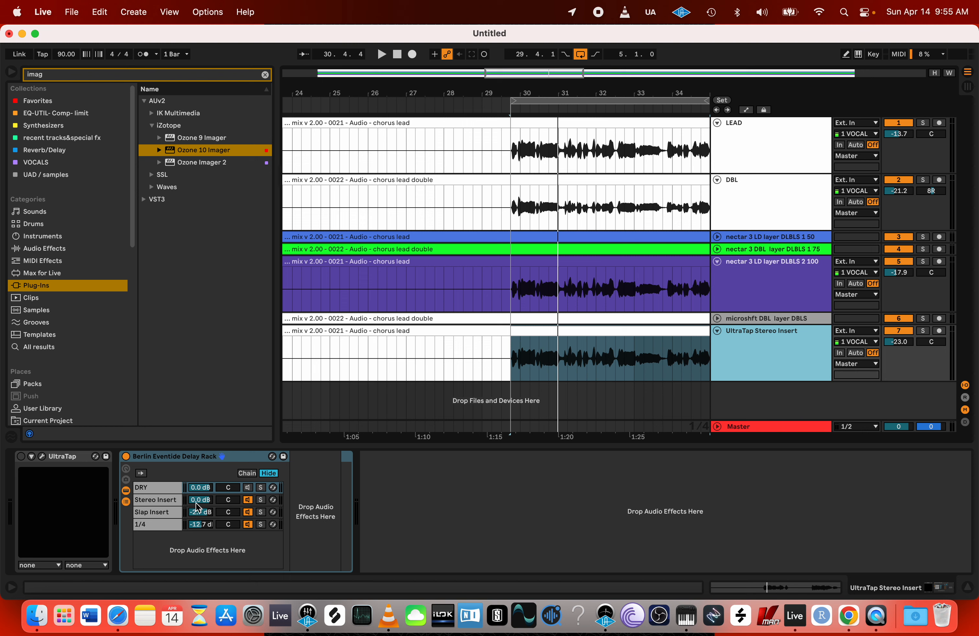
- Deactivate the Slap Insert and 1/4 chains of the Berlin Eventide Delay Rack and show the Stereo Insert chain's devices
left_click(246, 525)
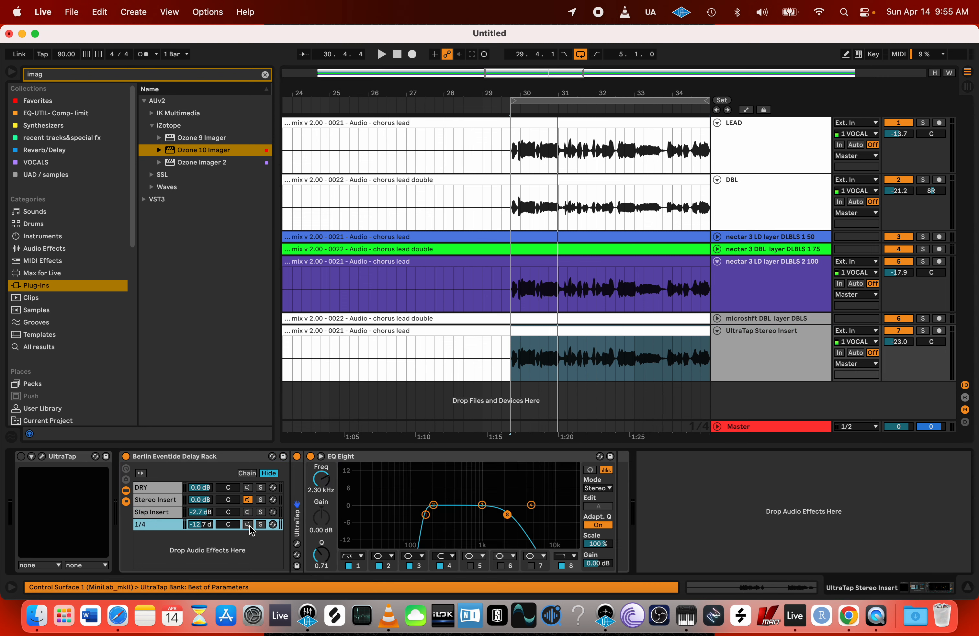
left_click(157, 501)
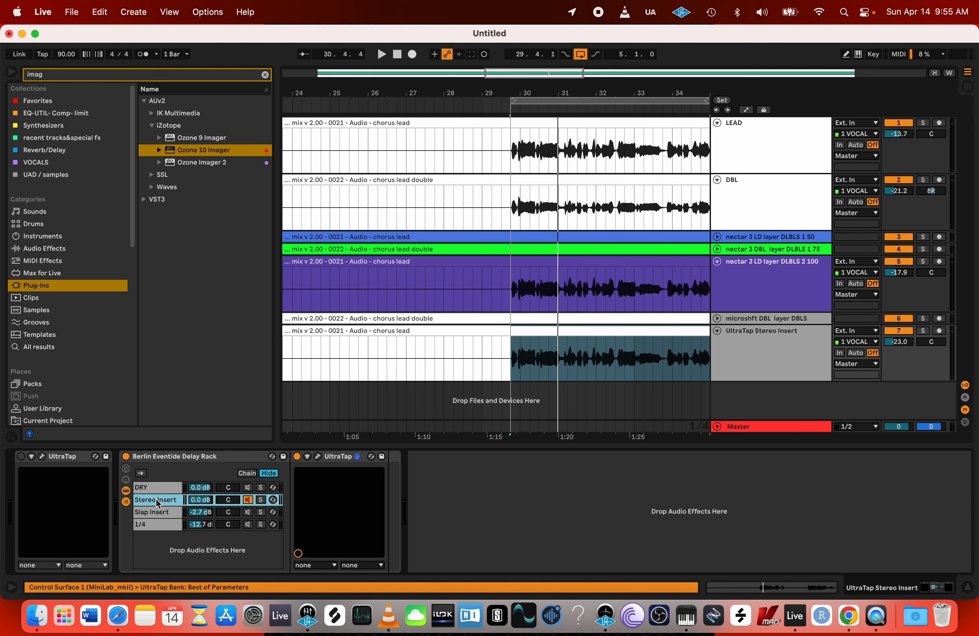
- Duplicate the UltraTap Stereo Insert track and rename the copy "UltraTap Slap Insert"
left_click(766, 349)
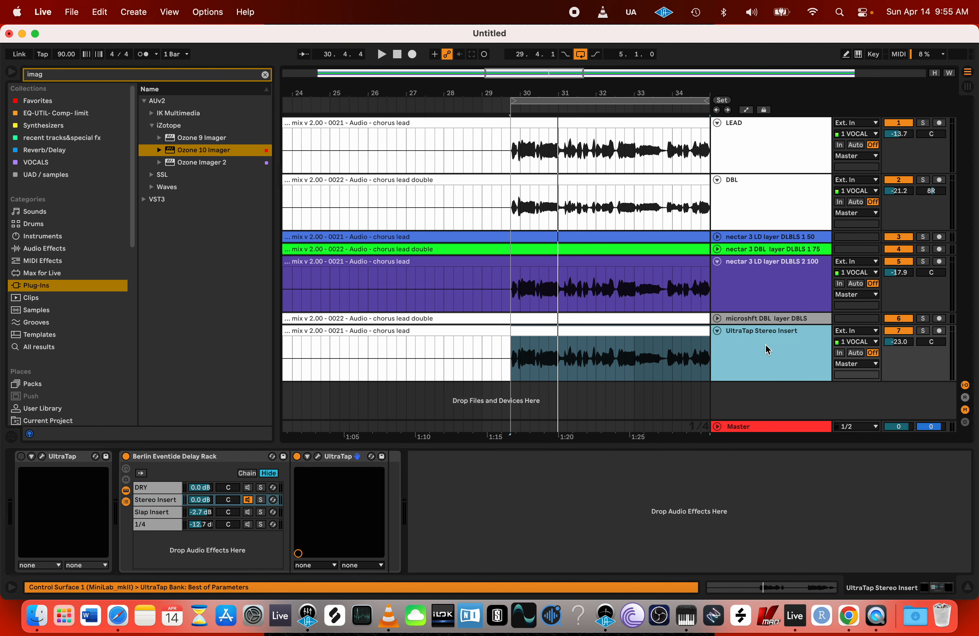
key("super+d")
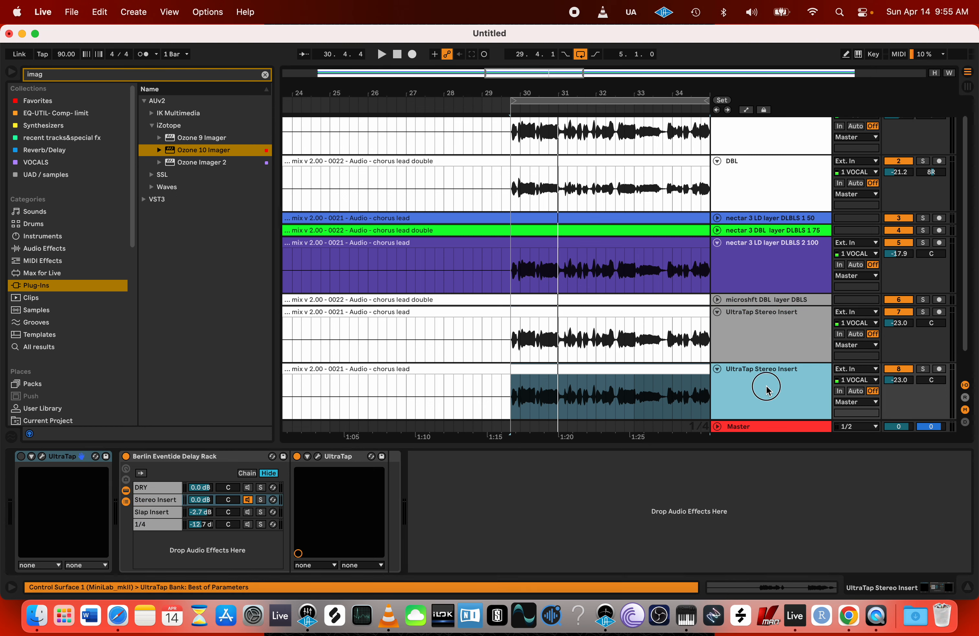
left_click_drag(762, 373, 821, 374)
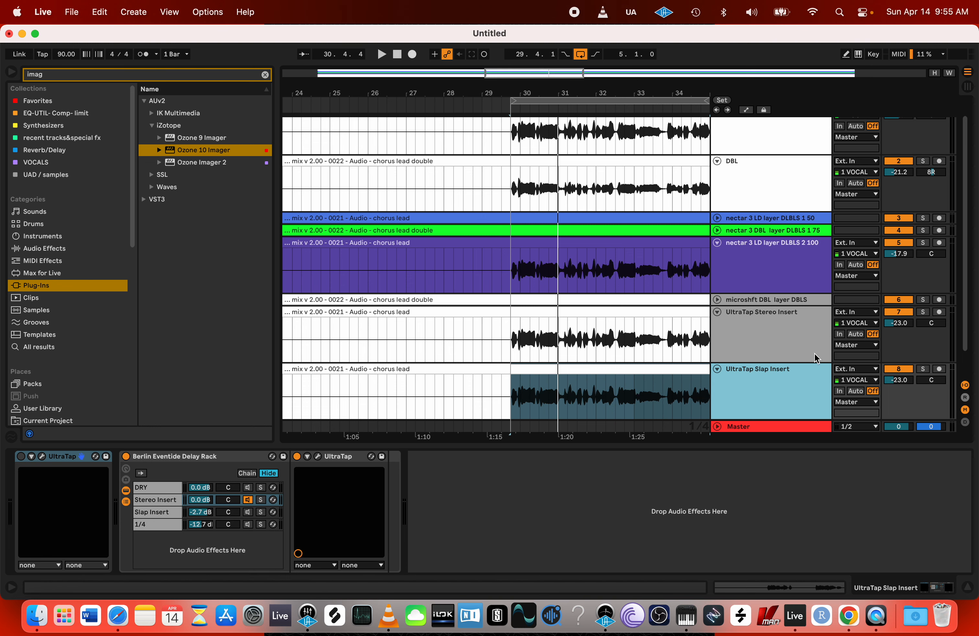
- On the UltraTap Slap Insert track's delay rack, activate the Slap Insert chain and deactivate the Stereo Insert chain
scroll(817, 357, "down", 2)
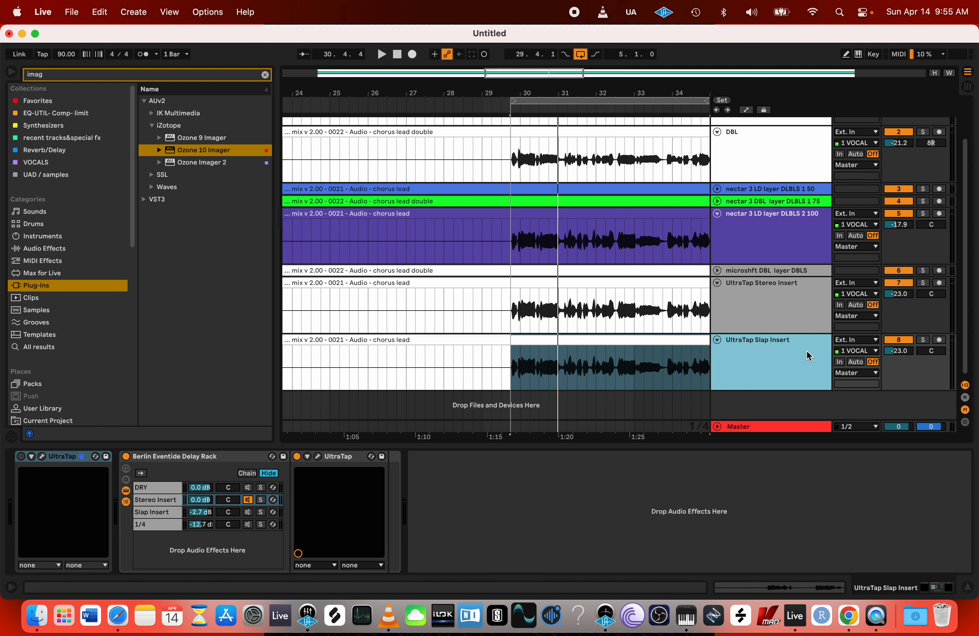
double_click(742, 366)
left_click(248, 512)
left_click(248, 501)
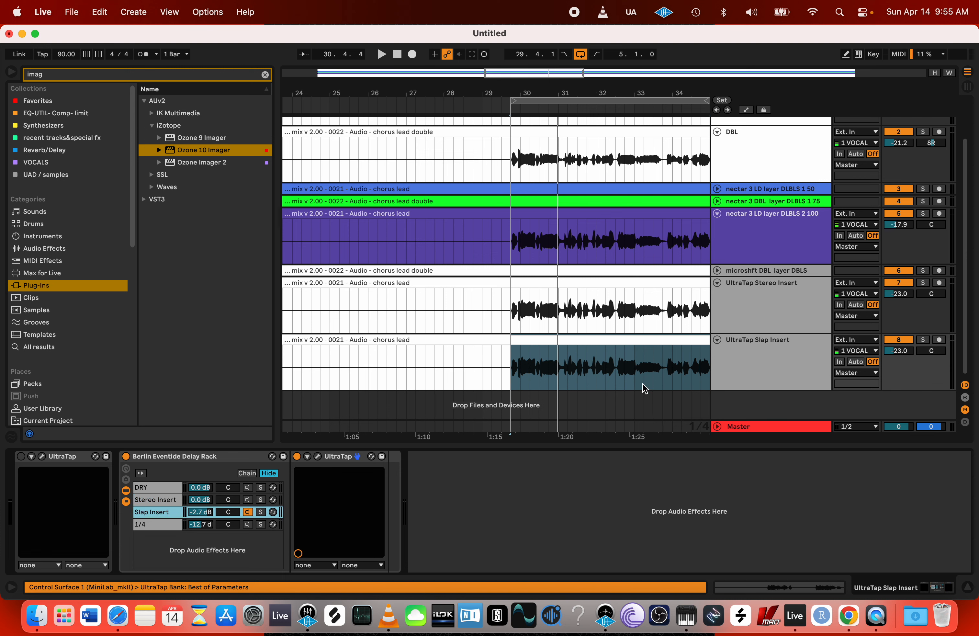
- Duplicate the UltraTap Slap Insert track and rename the copy "Ultratap 1/4 Insert"
left_click(751, 366)
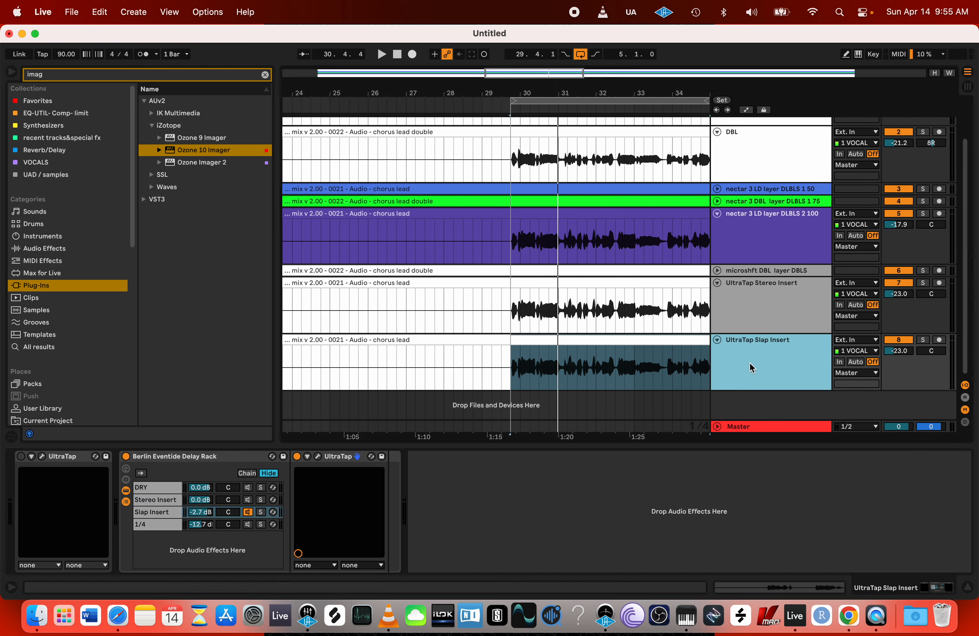
key("super+d")
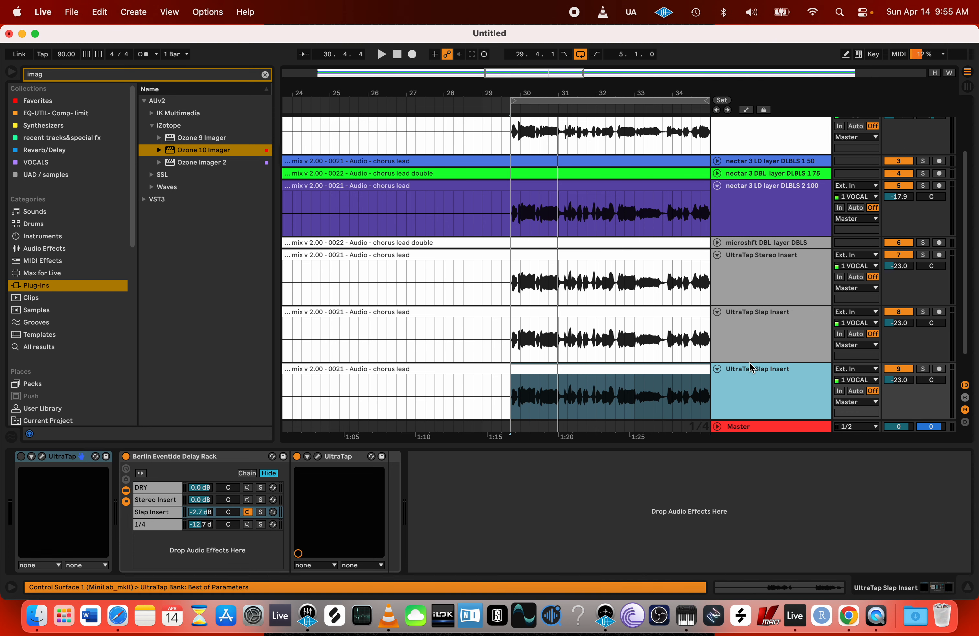
key("cmd+r")
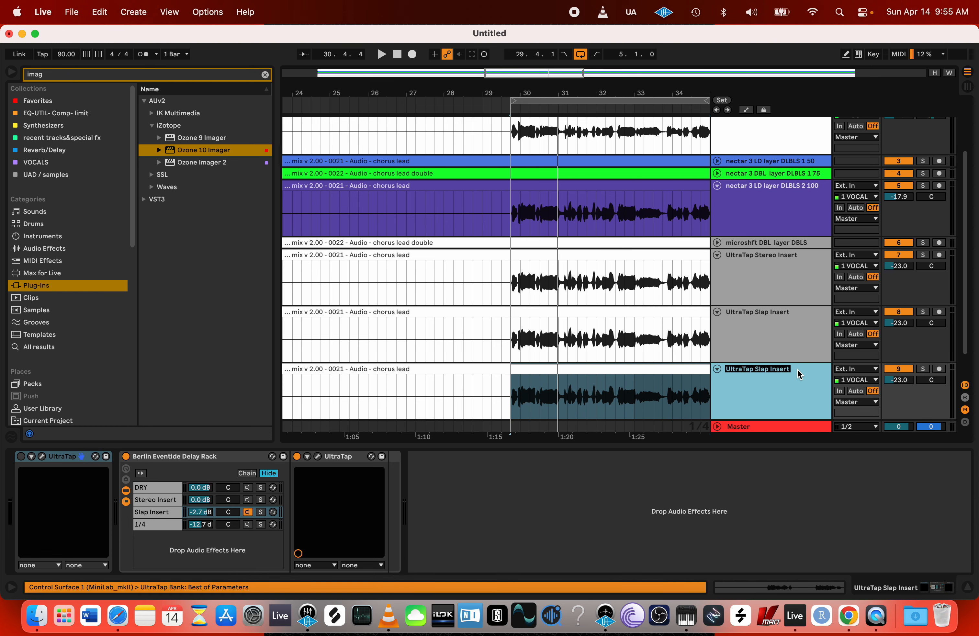
type("1/4")
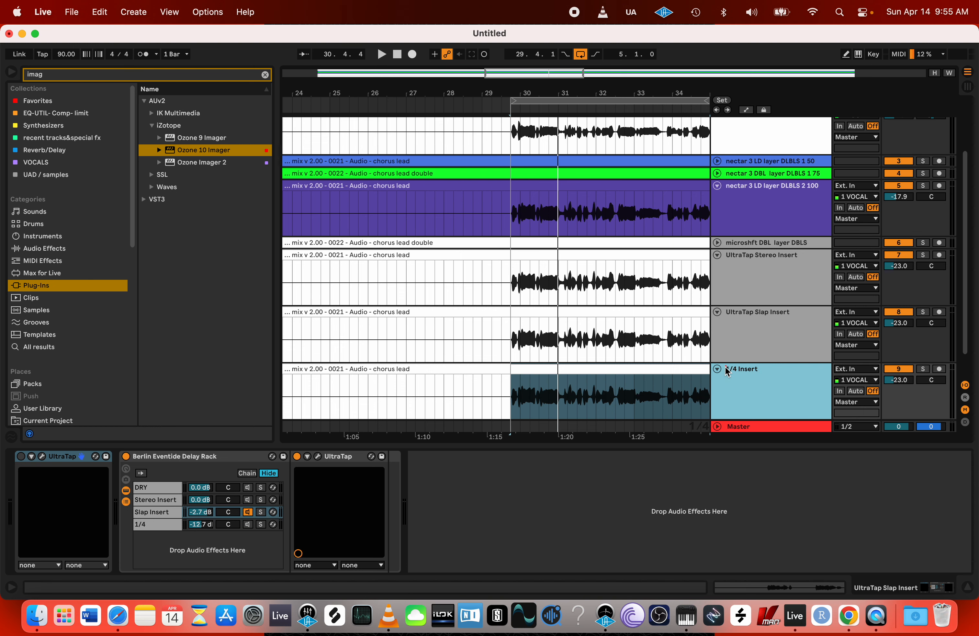
type("Ultratap")
key("Return")
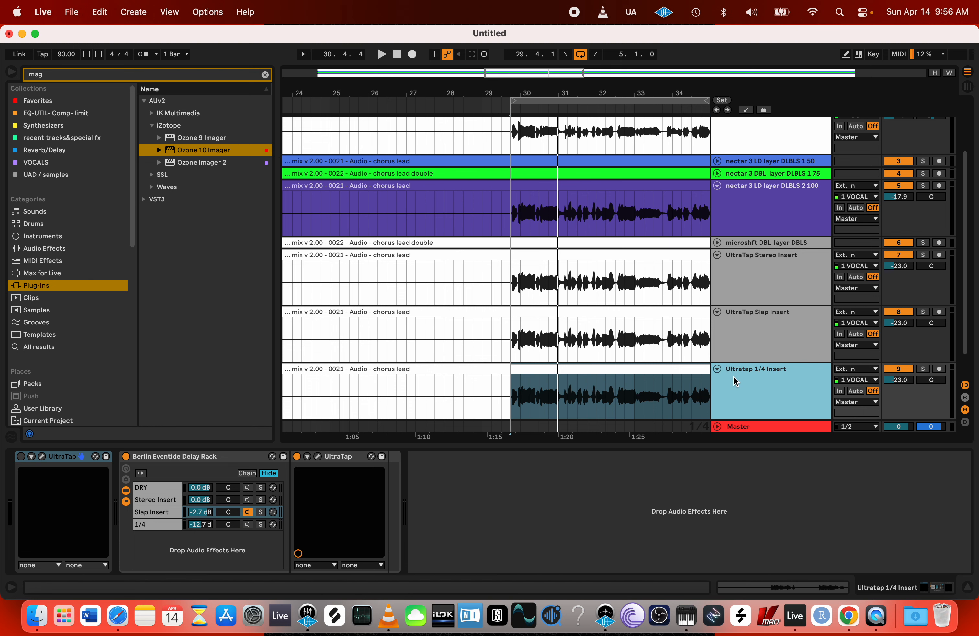
- On the Ultratap 1/4 Insert track's delay rack, activate the 1/4 chain and deactivate the Slap Insert chain
scroll(732, 378, "down", 2)
left_click(248, 525)
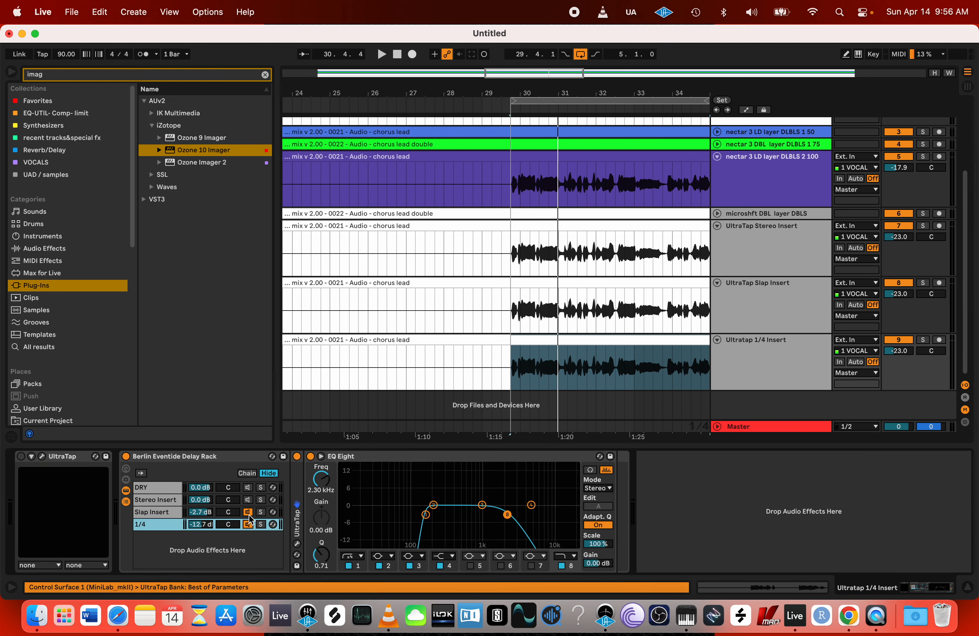
left_click(248, 512)
left_click(153, 526)
left_click_drag(201, 524, 199, 529)
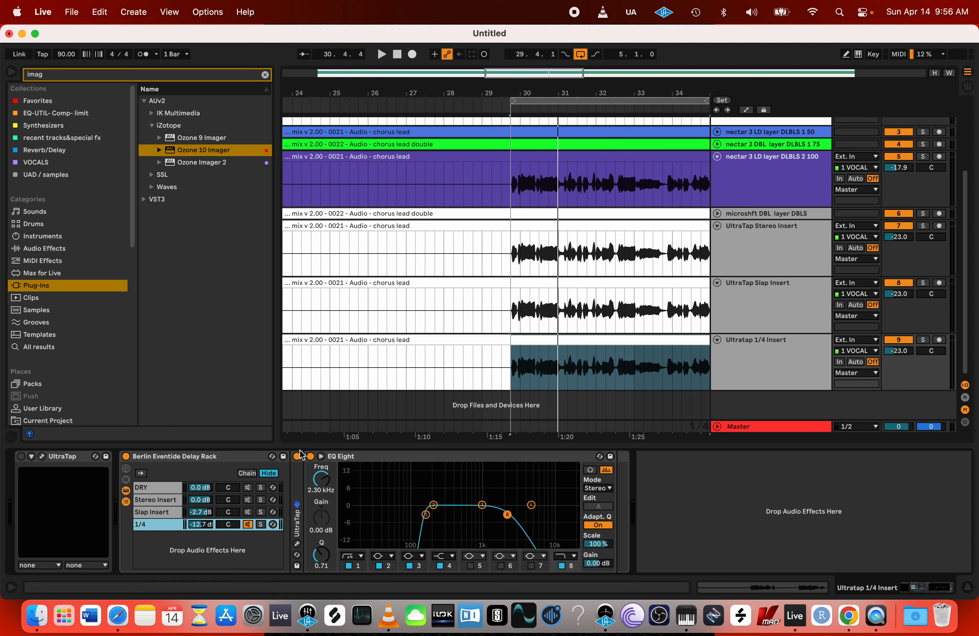
- Fold the three UltraTap insert tracks and the nectar 3 LD layer DLBLS 2 100 track in the arrangement
scroll(533, 328, "down", 5)
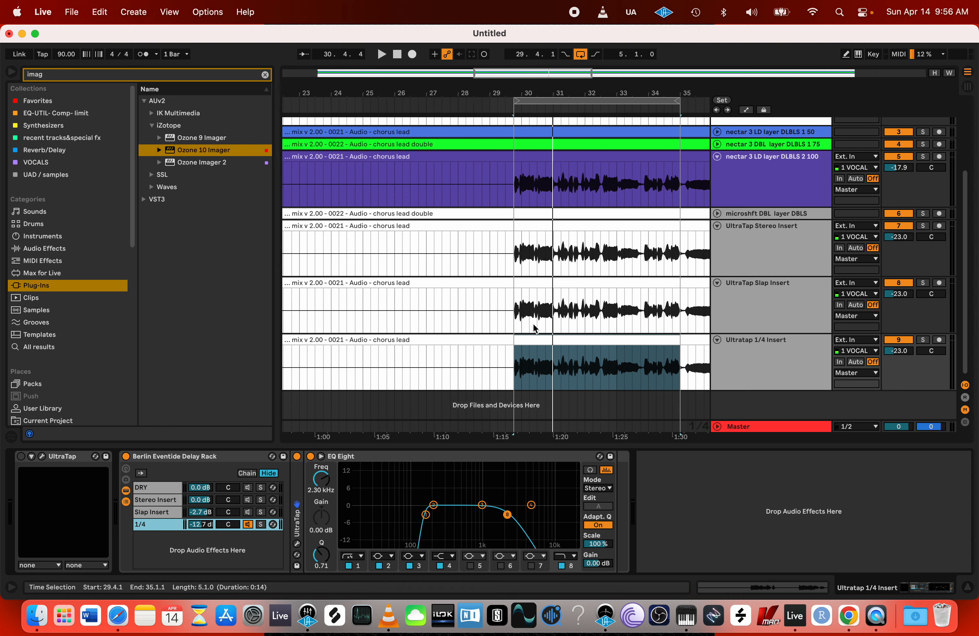
scroll(553, 332, "down", 3)
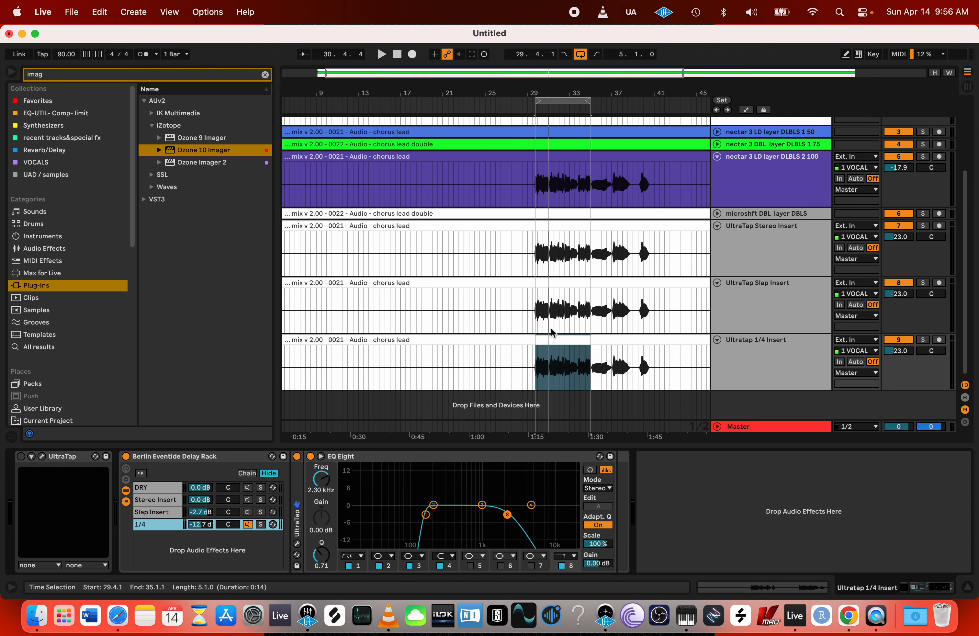
left_click(718, 340)
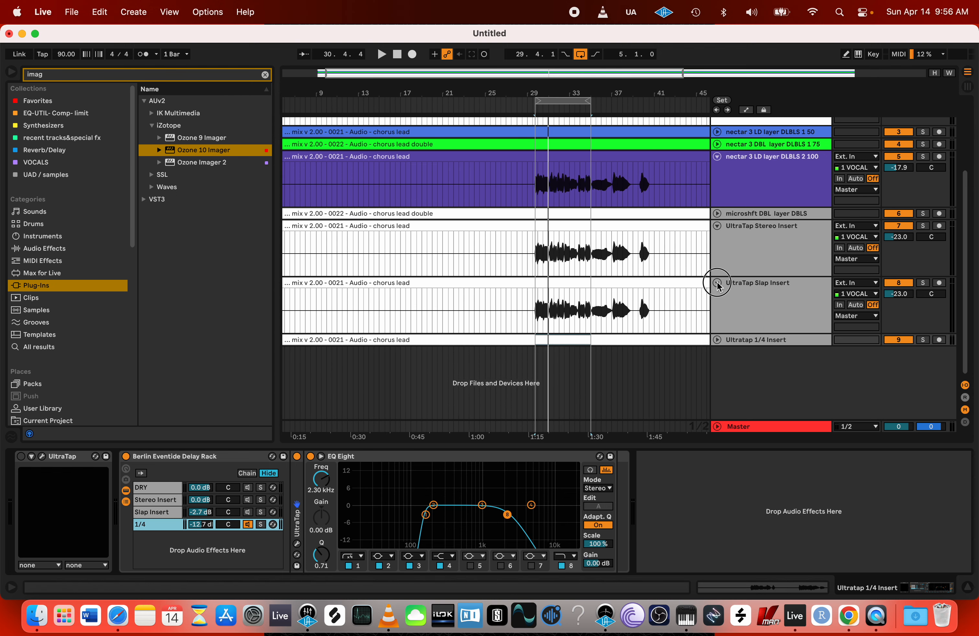
left_click(718, 282)
left_click(718, 226)
left_click(718, 264)
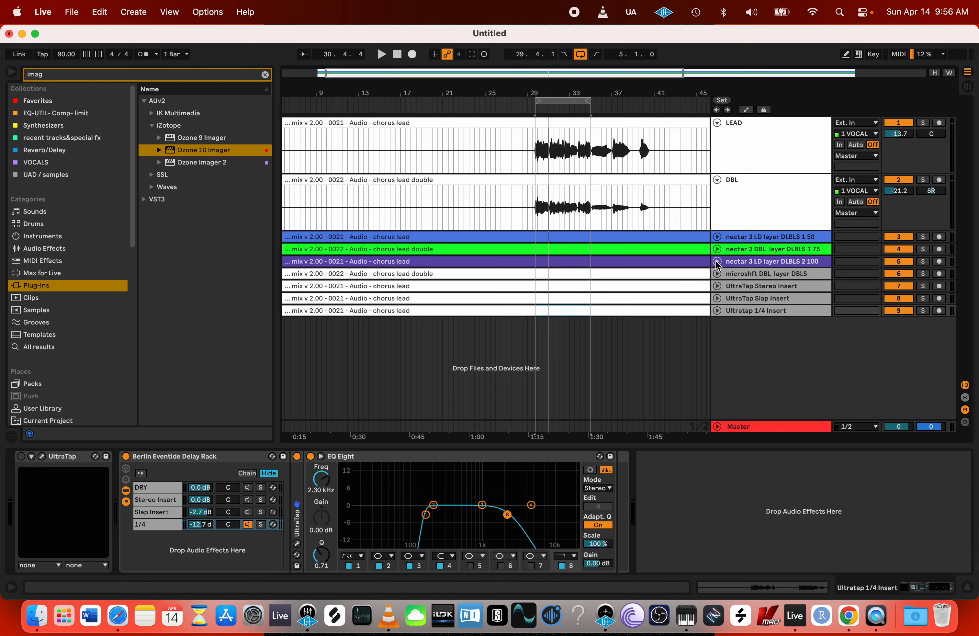
- Extend the arrangement loop to span the full length of the LEAD track's chorus lead clip, starting at bar 5
scroll(500, 250, "down", 3)
scroll(500, 250, "down", 1)
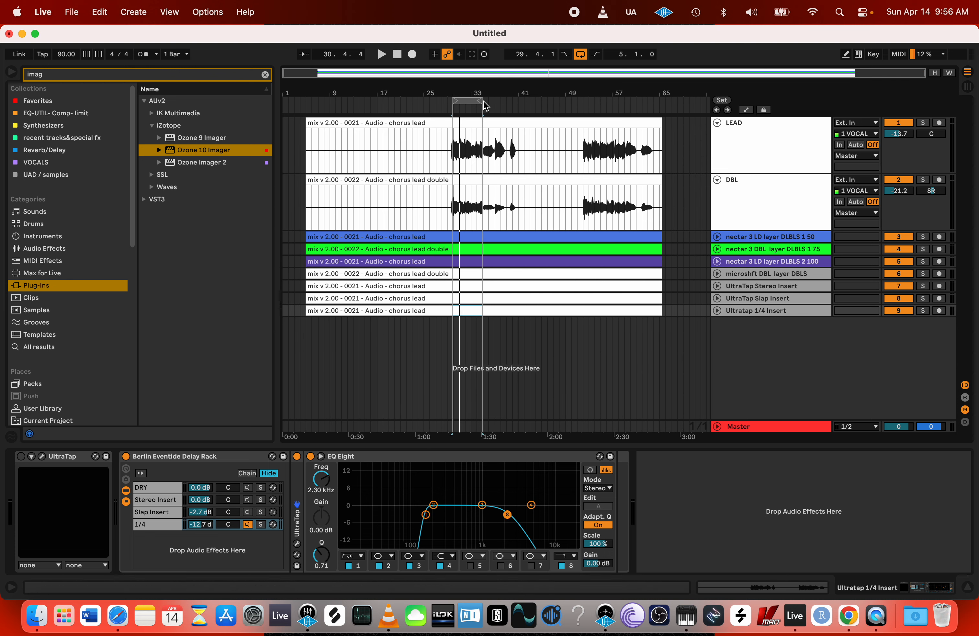
left_click_drag(482, 102, 666, 109)
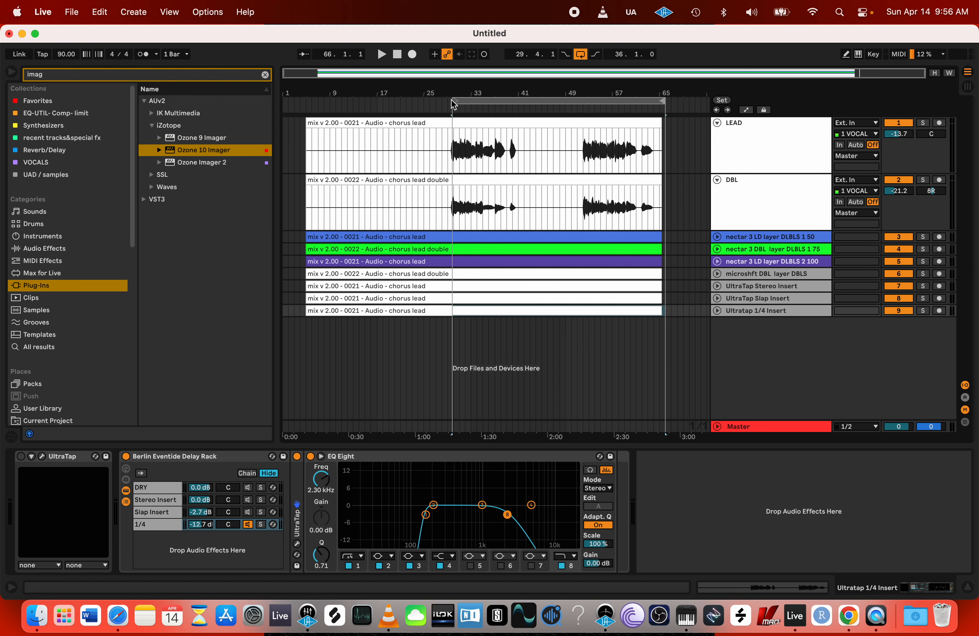
left_click_drag(453, 103, 307, 104)
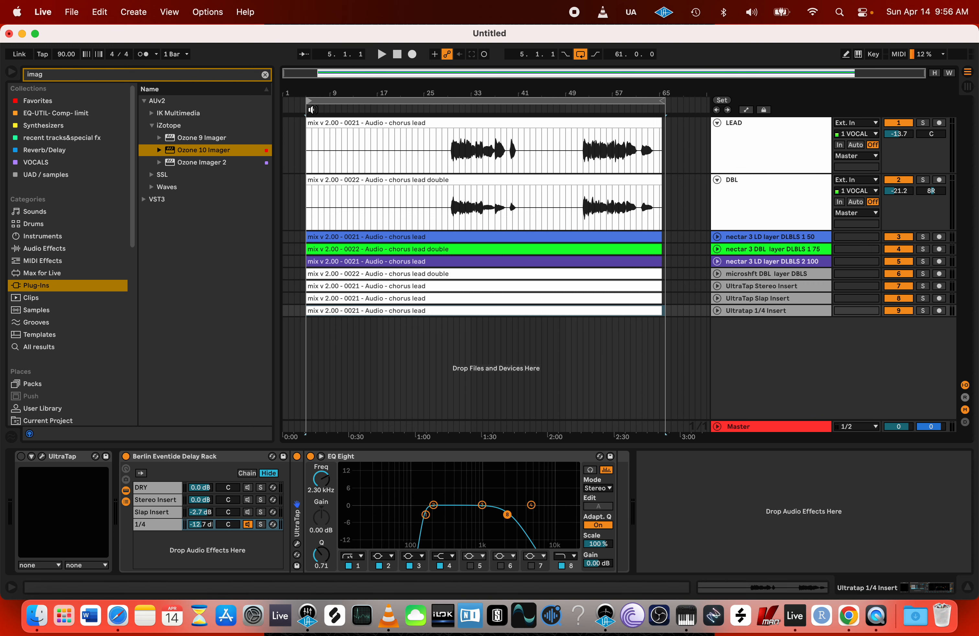
scroll(422, 169, "up", 3)
scroll(421, 169, "down", 3)
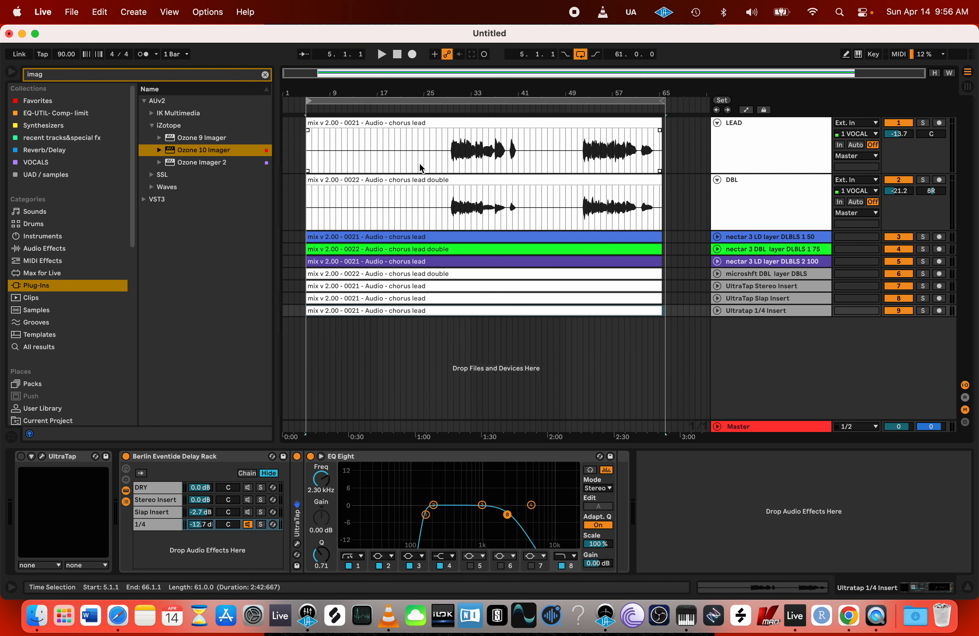
left_click(439, 124)
key("super+l")
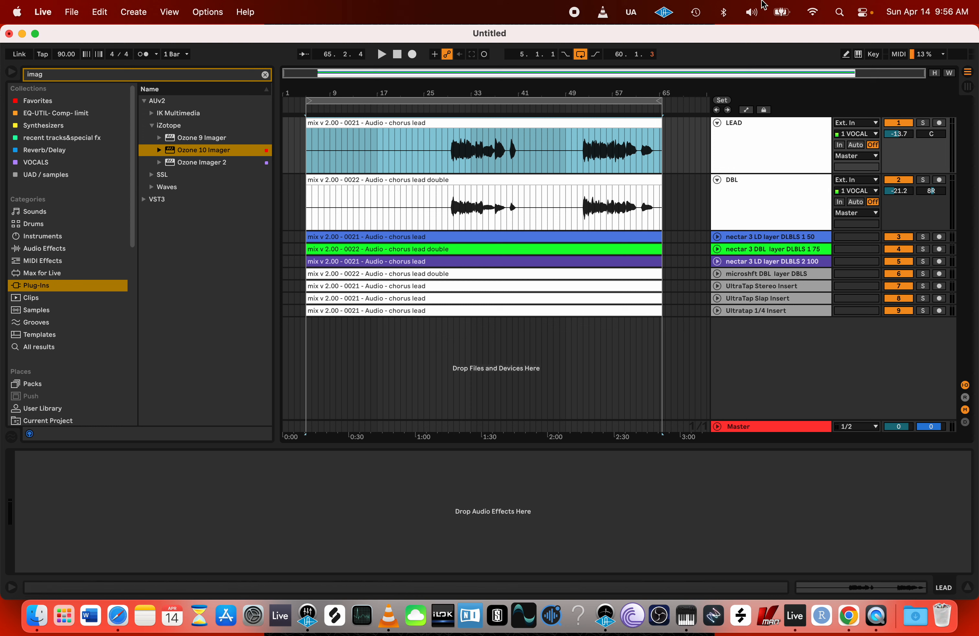
- Open TextEdit, create a new blank document and move its window clear of the upper arrangement tracks
left_click(839, 14)
type("te")
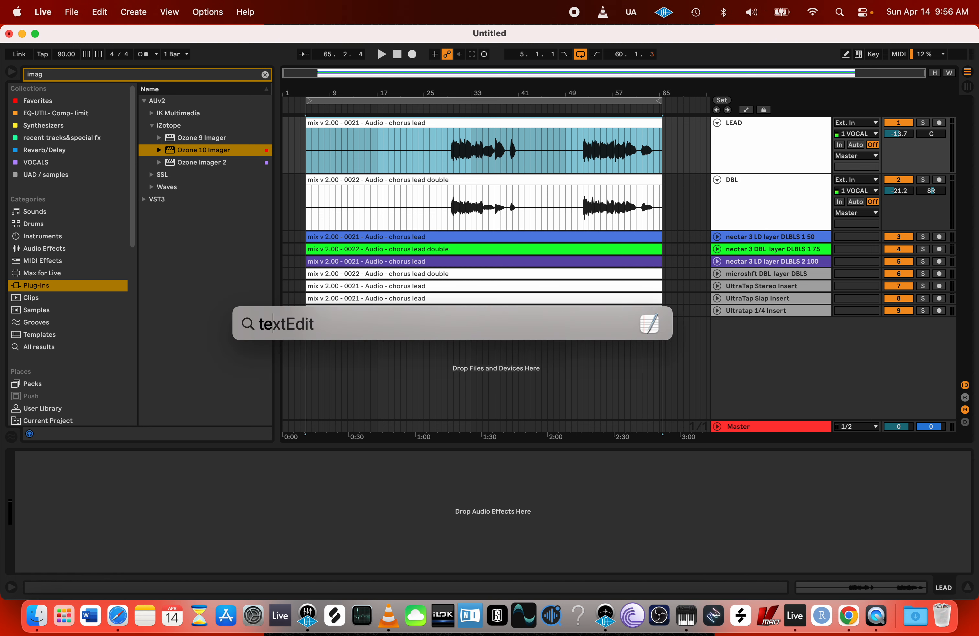
key("Return")
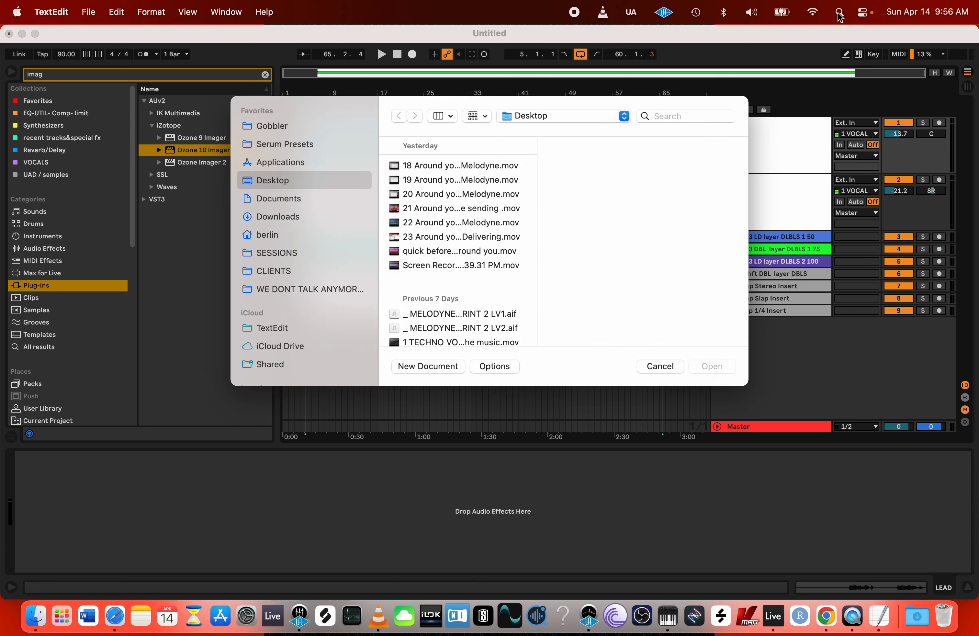
left_click(89, 12)
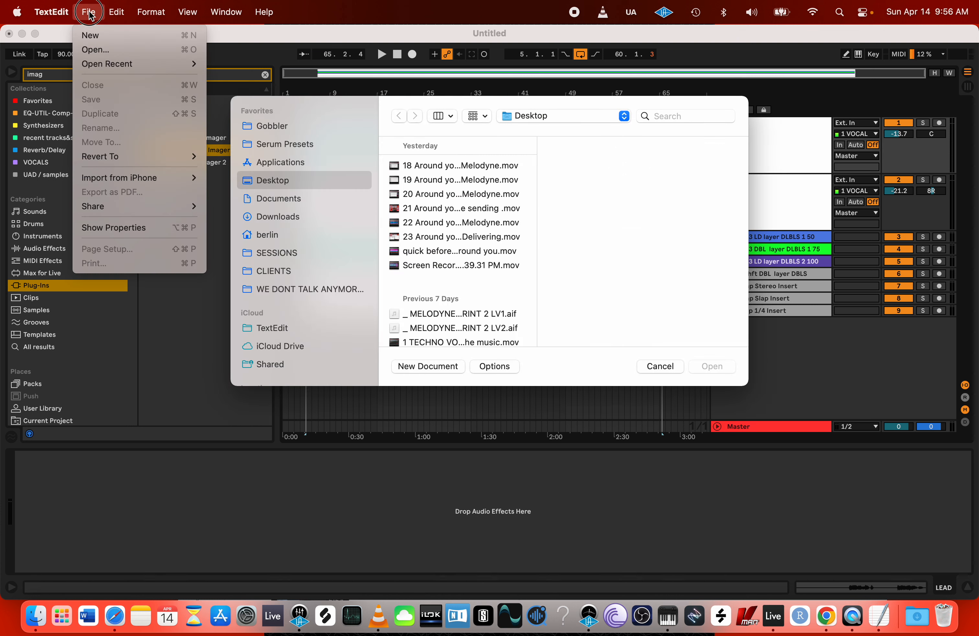
left_click(90, 39)
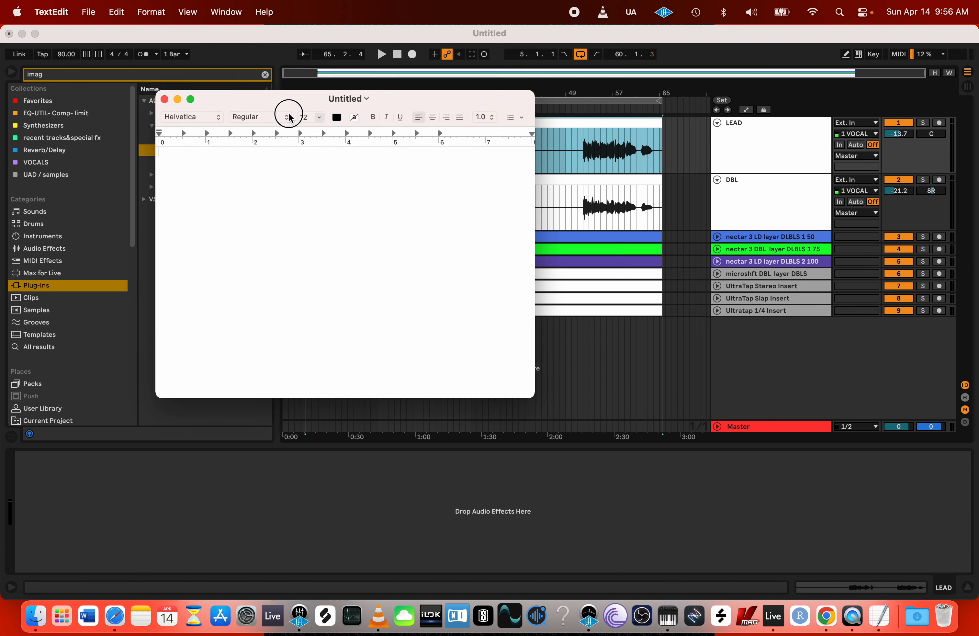
left_click_drag(257, 99, 553, 252)
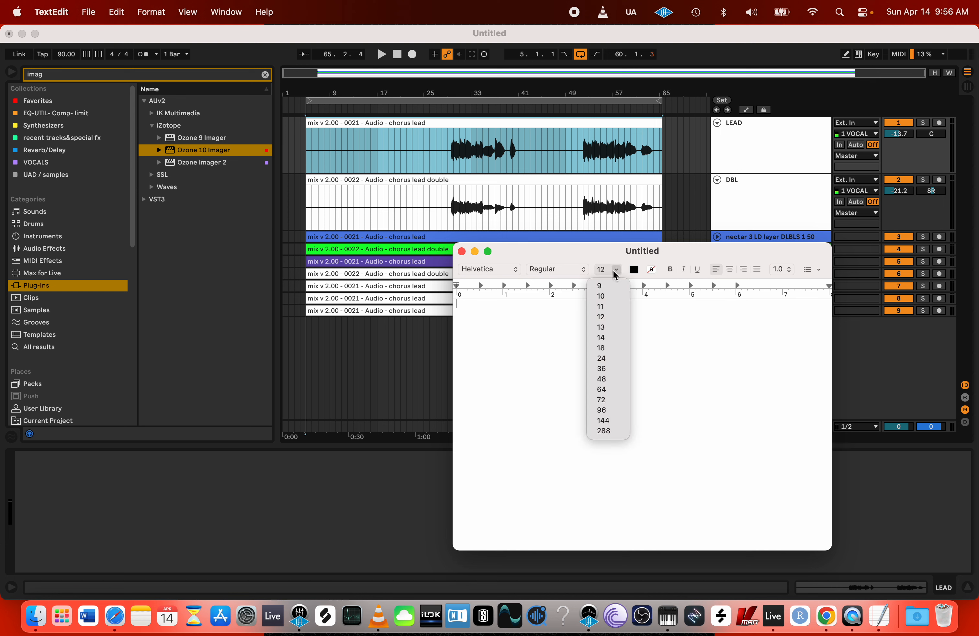
- Set the note's font size to 24 and enter the client's first name as its first line
left_click(616, 270)
left_click(602, 348)
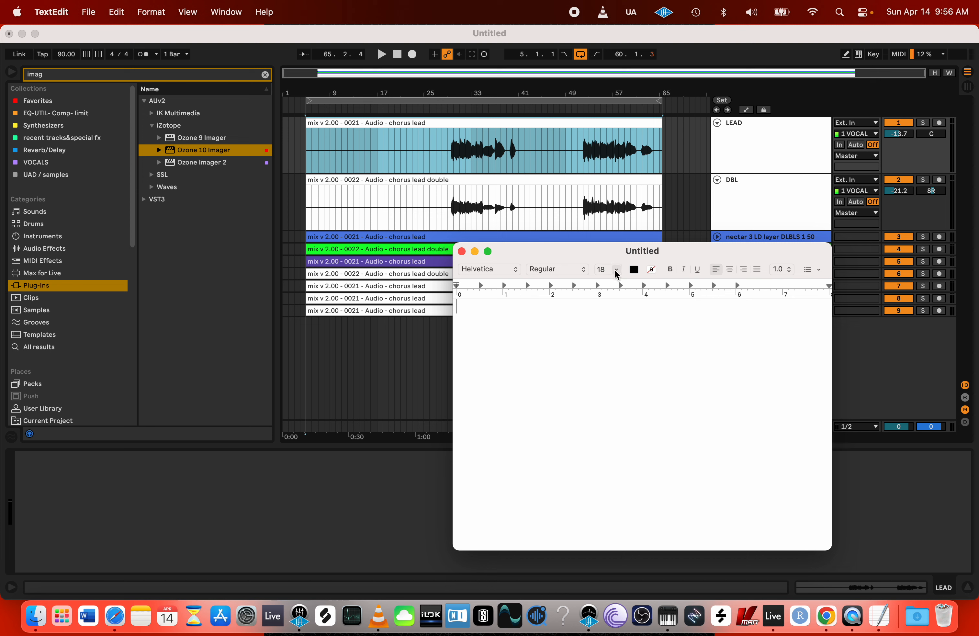
left_click(617, 271)
left_click(605, 360)
type("Se")
type("rge")
key("BackSpace")
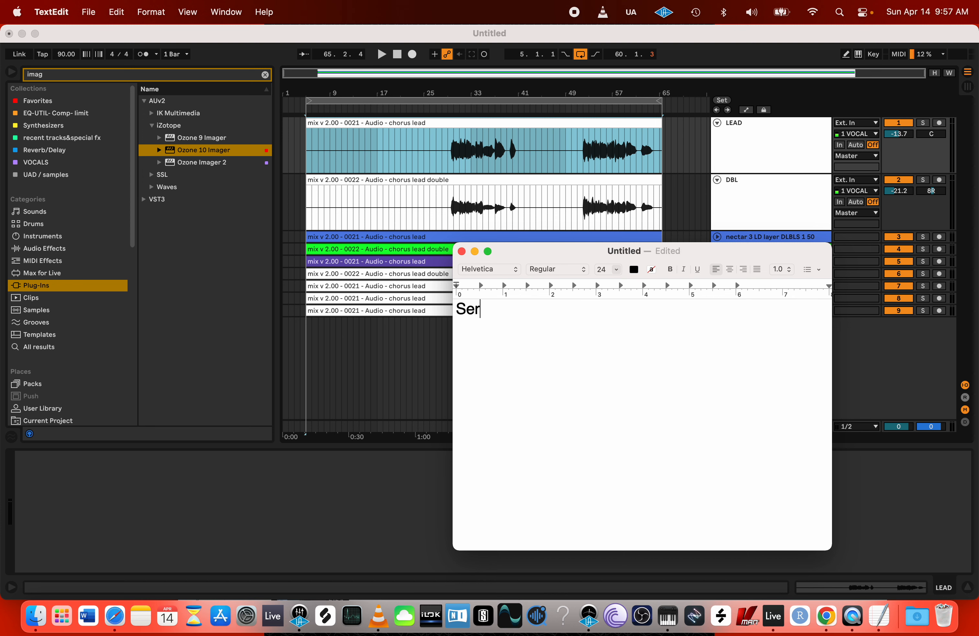
type("gei")
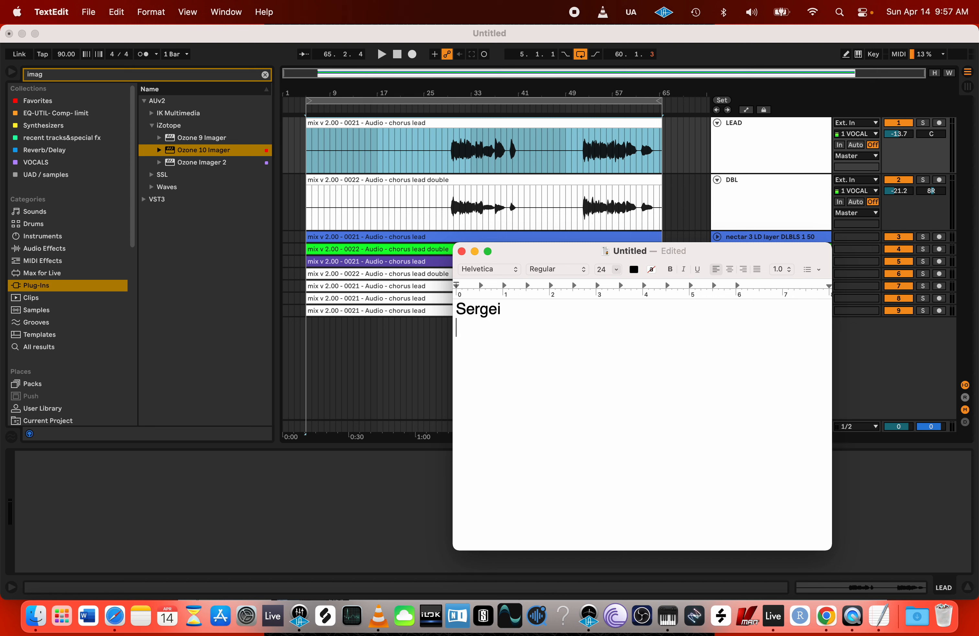
- Add the line "Received = 2 raw files." below the client's name
key("Return")
type("2 ra")
key("BackSpace")
key("BackSpace")
key("BackSpace")
key("BackSpace")
type("rgei Received = 2 ")
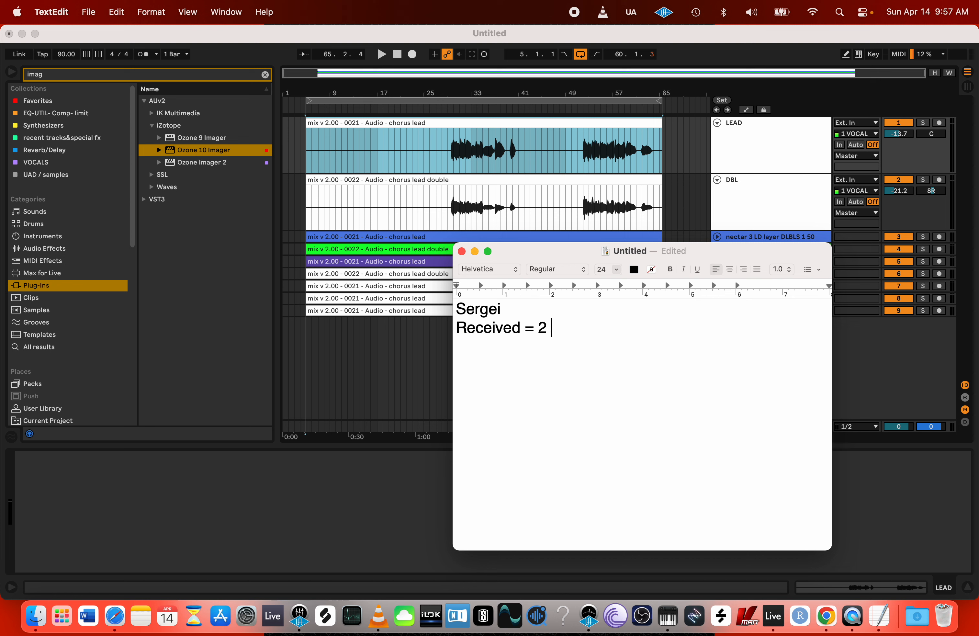
type("raw files.")
- Add the line "Deliver = DBLS." a few blank lines below the received-files line
key("Return")
type("de")
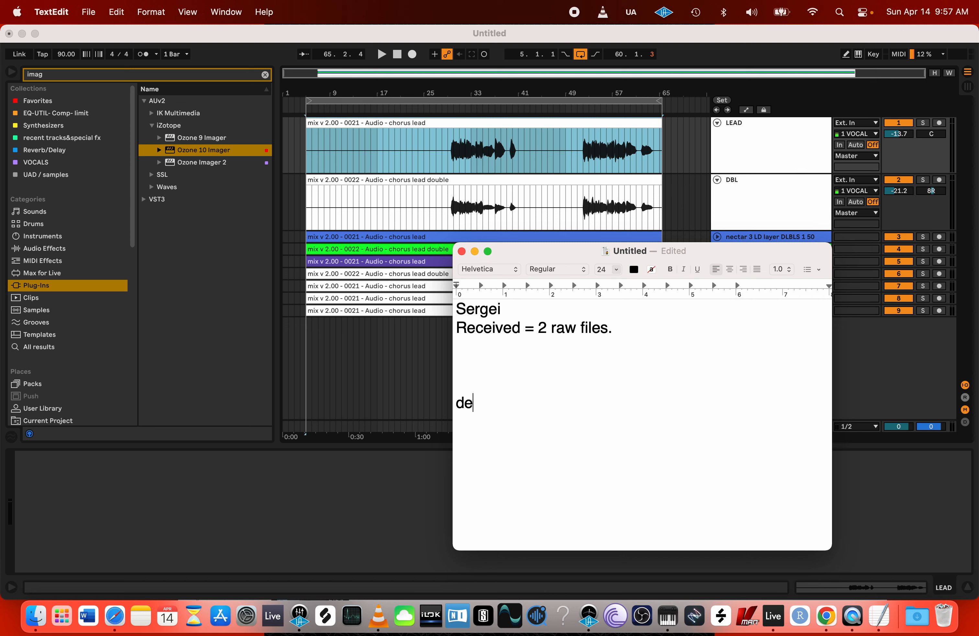
type("liver = DBLS.")
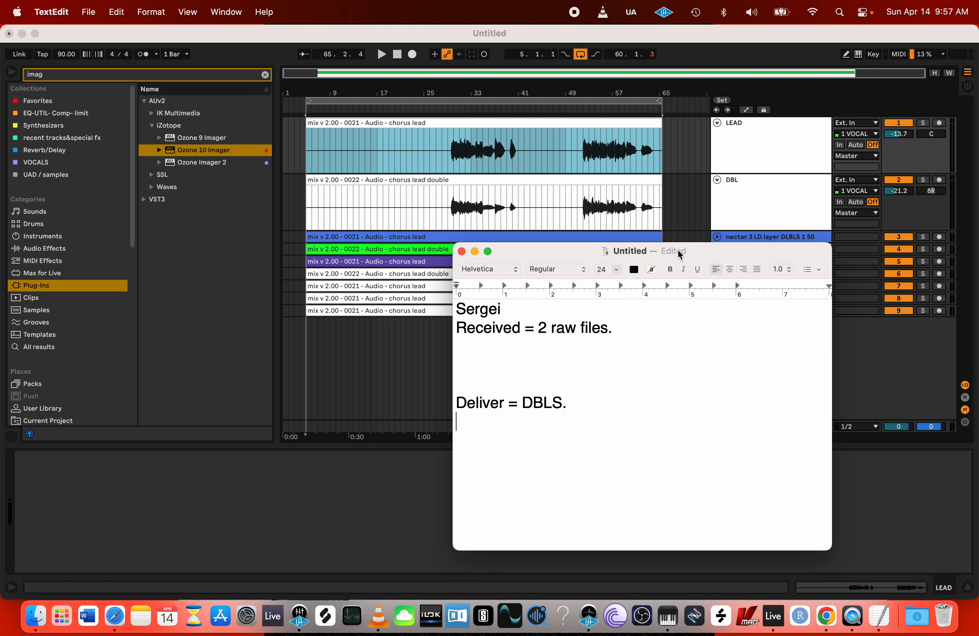
- Move the note window aside, return to Ableton Live and go through each track from LEAD to Ultratap 1/4 Insert
left_click_drag(710, 252, 334, 344)
left_click(750, 181)
left_click(759, 150)
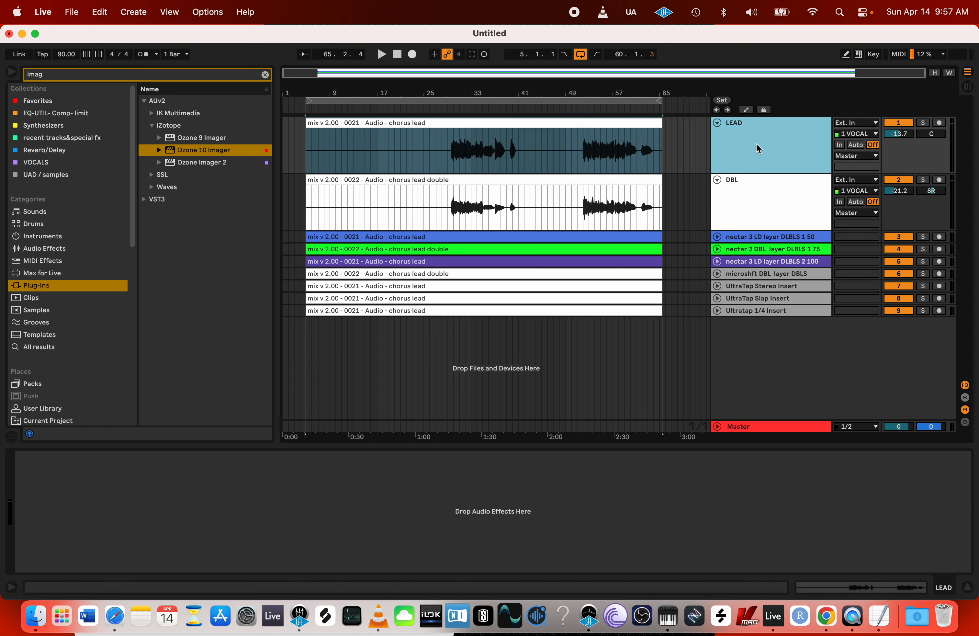
left_click(754, 205)
left_click(751, 237)
left_click(750, 249)
left_click(749, 259)
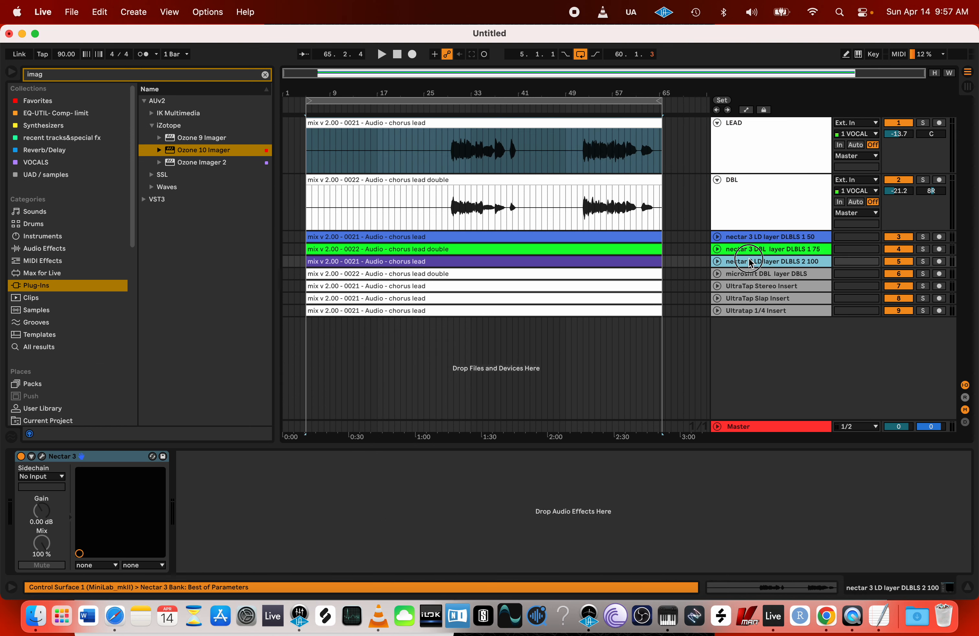
left_click(747, 274)
left_click(745, 285)
left_click(745, 299)
left_click(744, 310)
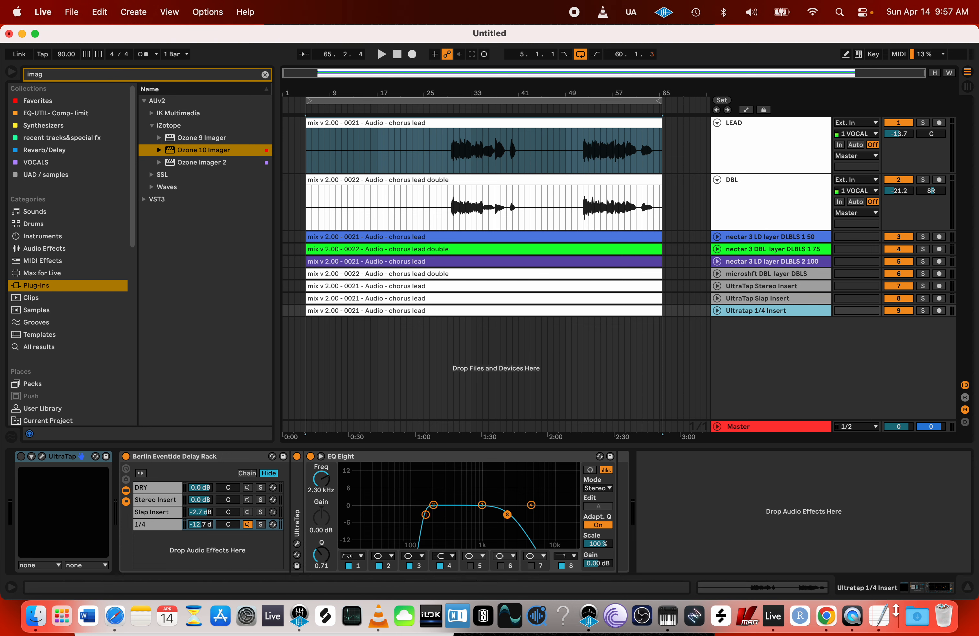
- Switch to the TextEdit note, move its window, and add the line "2 originals with a different blend" below the Deliver line
left_click(880, 615)
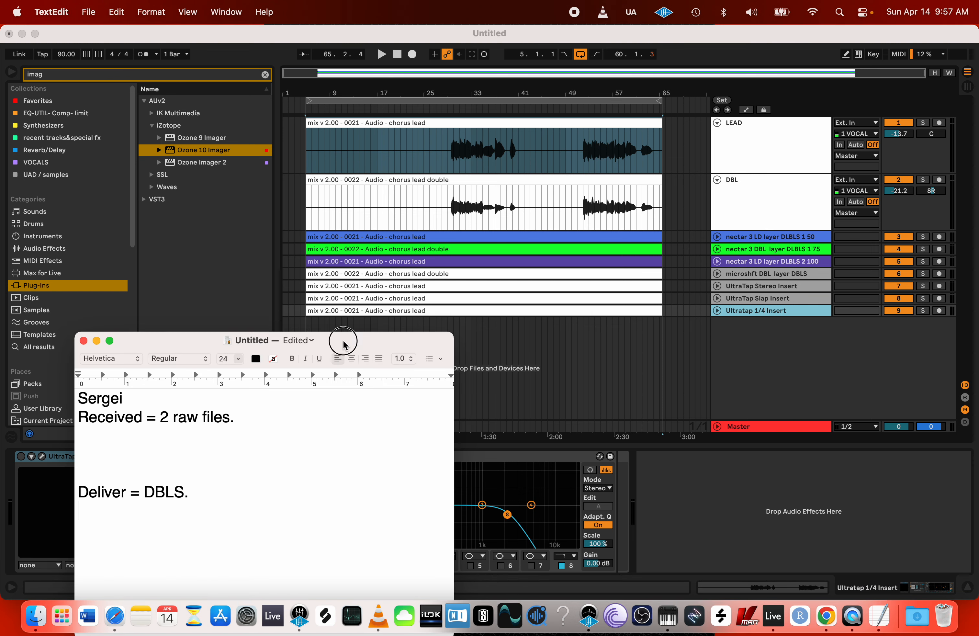
left_click_drag(342, 343, 548, 226)
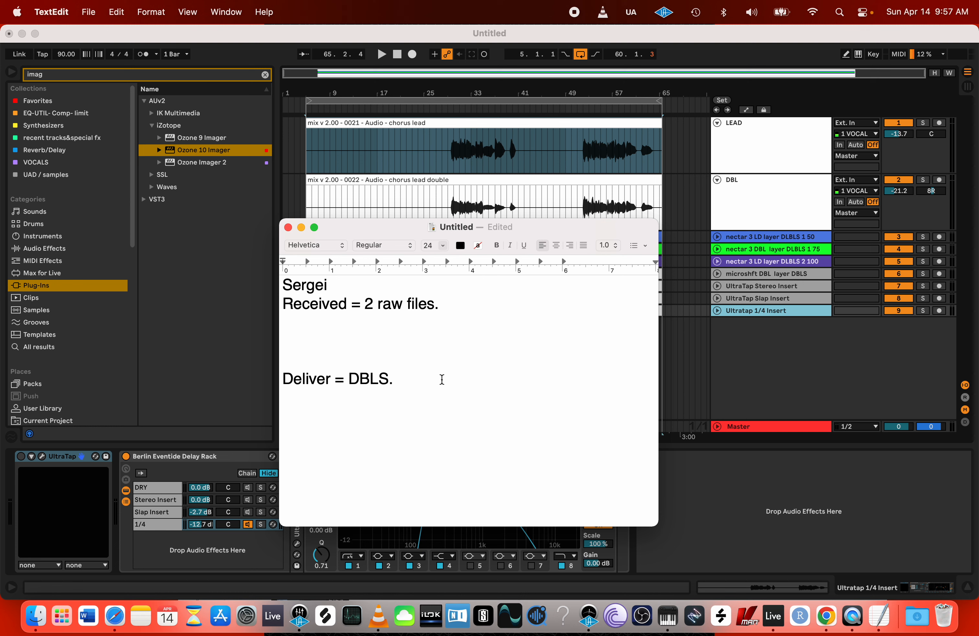
key("Return")
type("2 d")
key("BackSpace")
type("orginal")
key("BackSpace")
key("BackSpace")
key("BackSpace")
key("BackSpace")
key("BackSpace")
type("iginals with a different ")
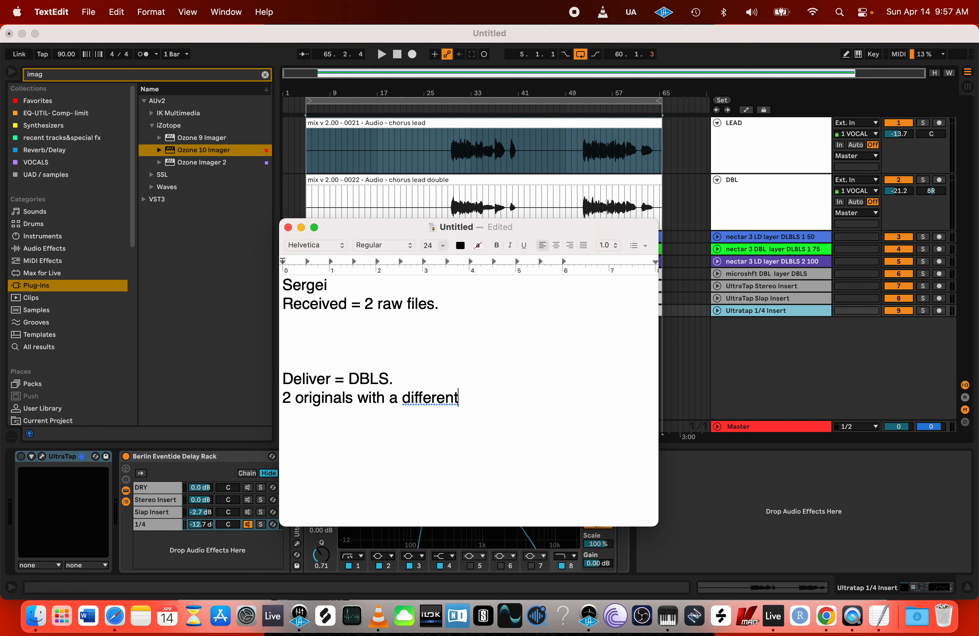
type(" blend")
- Add the line "7 double layers" and insert "originals and" before DBLS in the Deliver line
type("7 ")
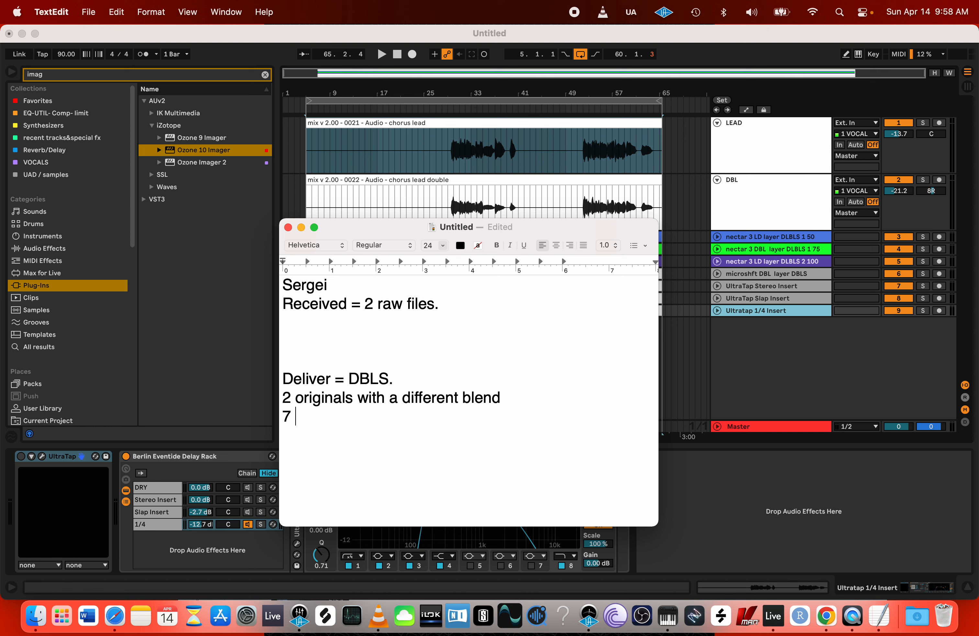
type("double layers")
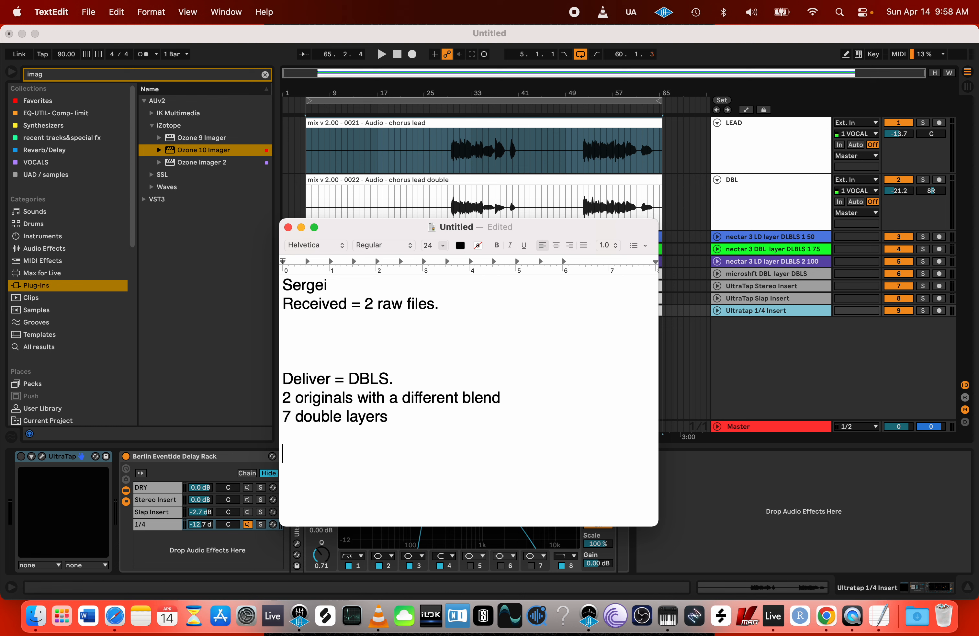
left_click(350, 377)
type("originals and")
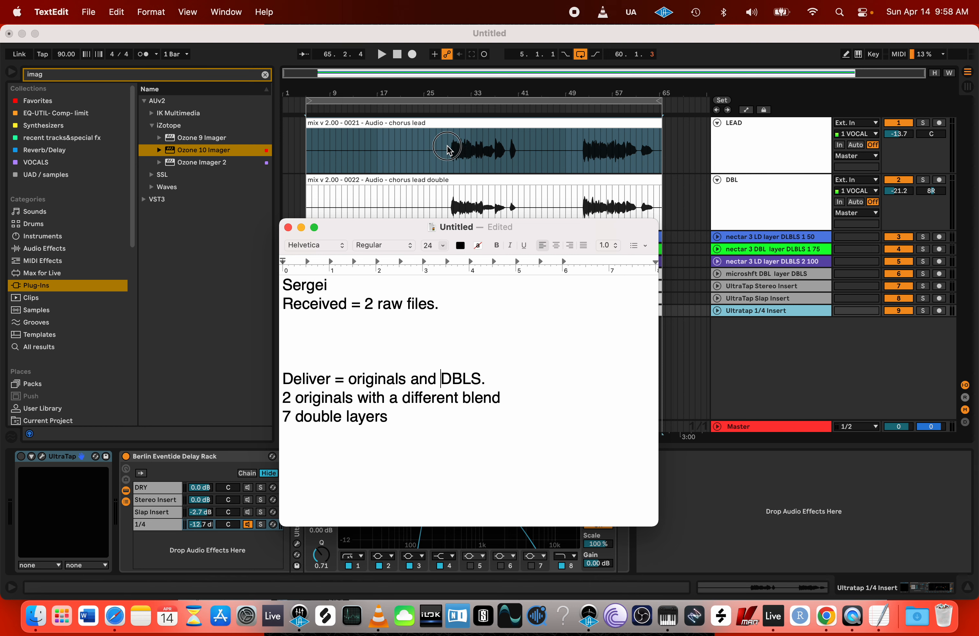
- Select bars 29 to 53 of the DBL clip in Ableton Live, and return to the TextEdit note
left_click(528, 145)
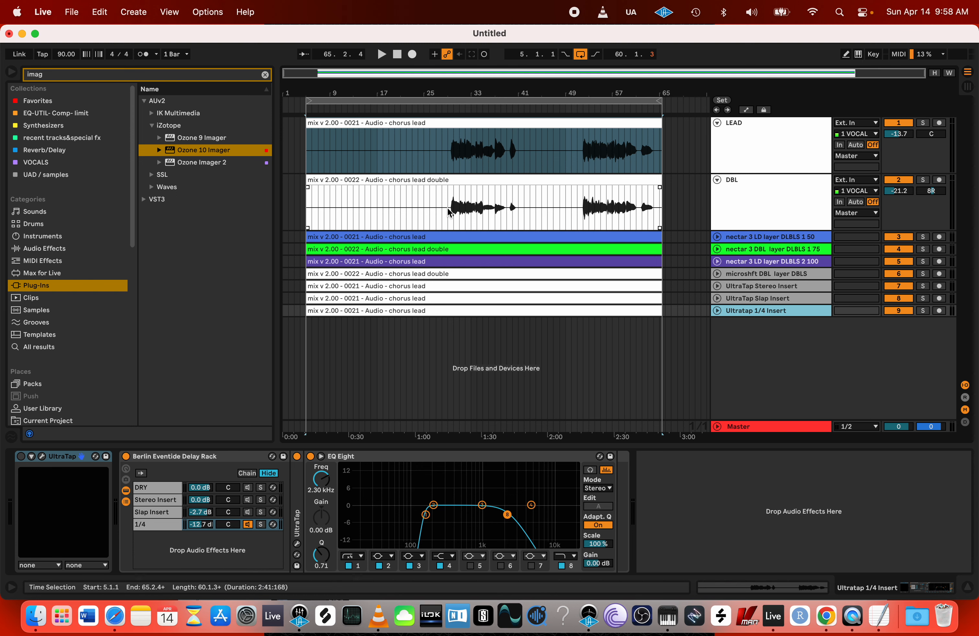
left_click_drag(449, 212, 589, 208)
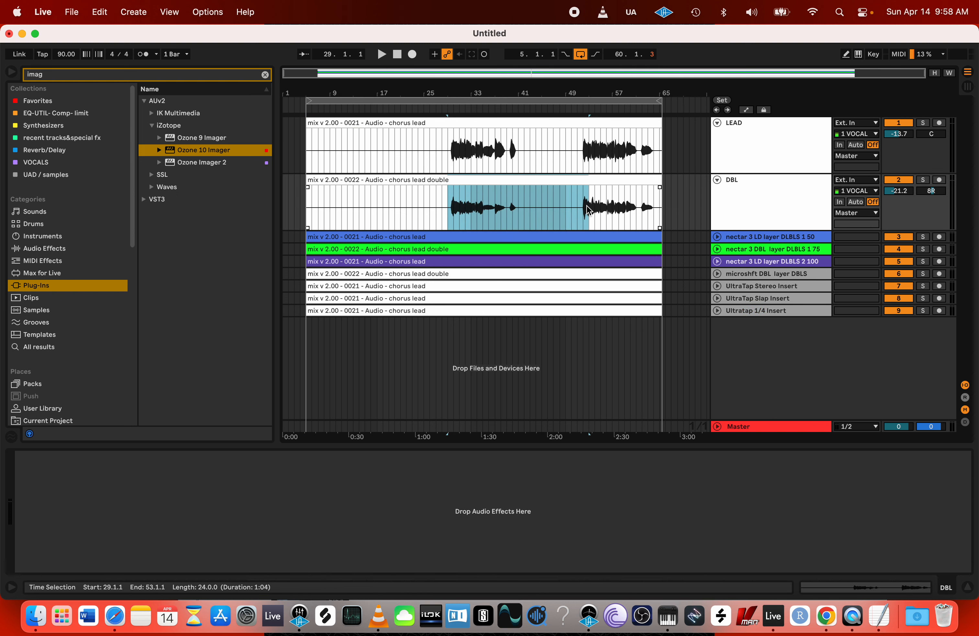
left_click(879, 615)
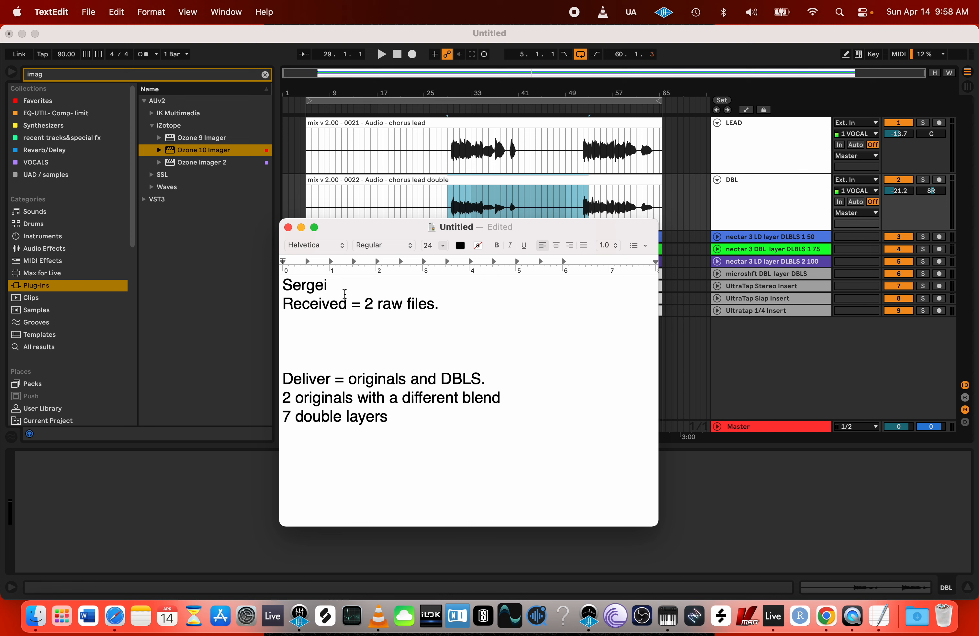
left_click(328, 319)
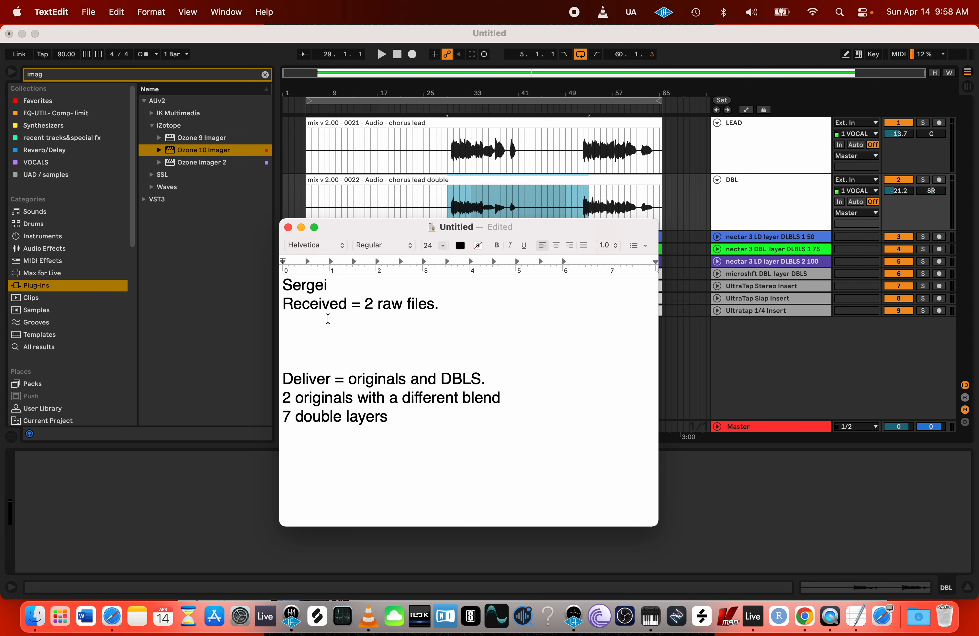
- Move the Live window aside and open the "Vocals for Berlin" folder inside the client's RAW folder in Finder
left_click_drag(57, 33, 276, 39)
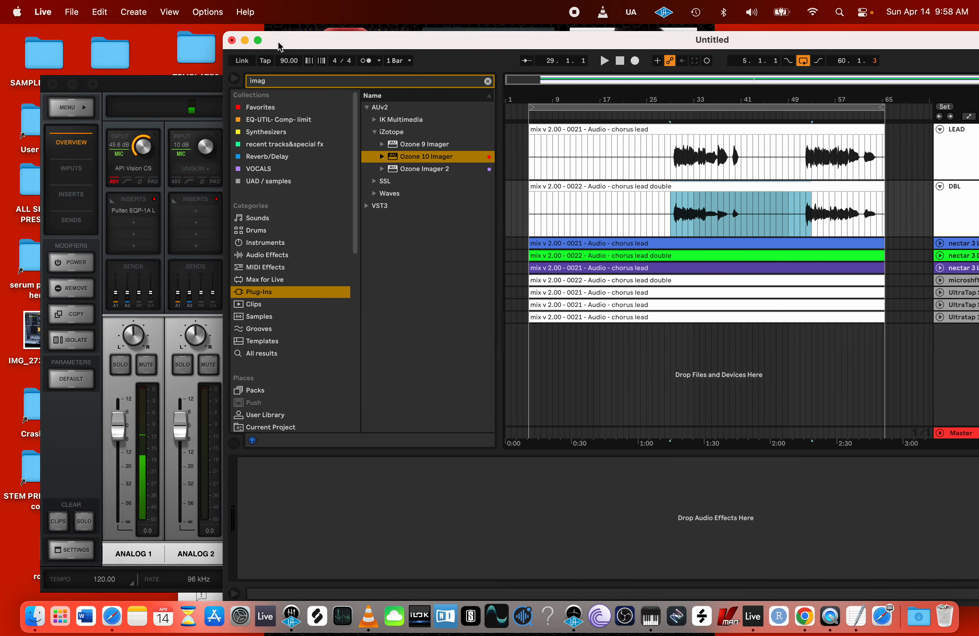
left_click(72, 84)
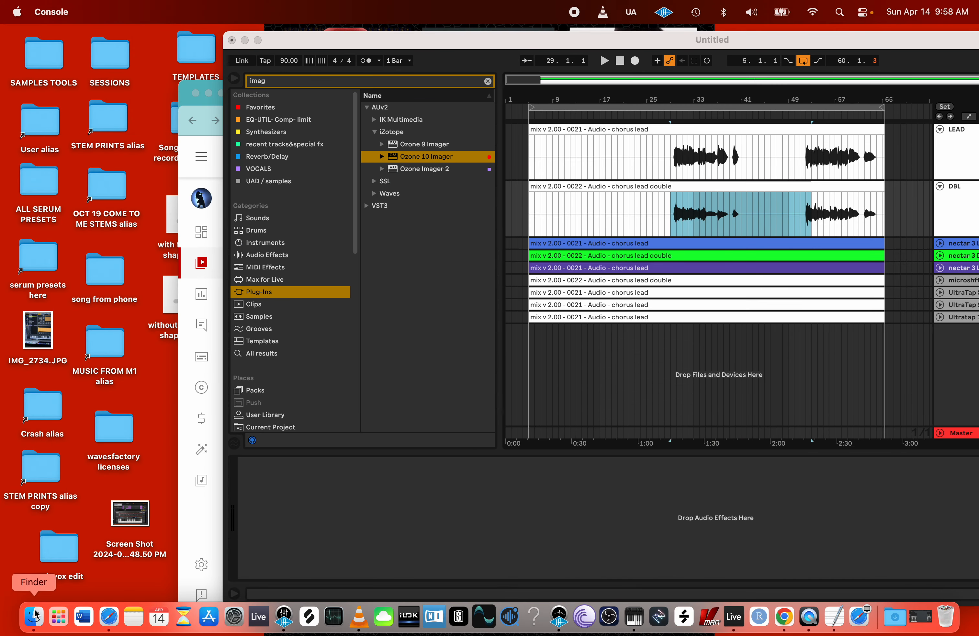
left_click(36, 616)
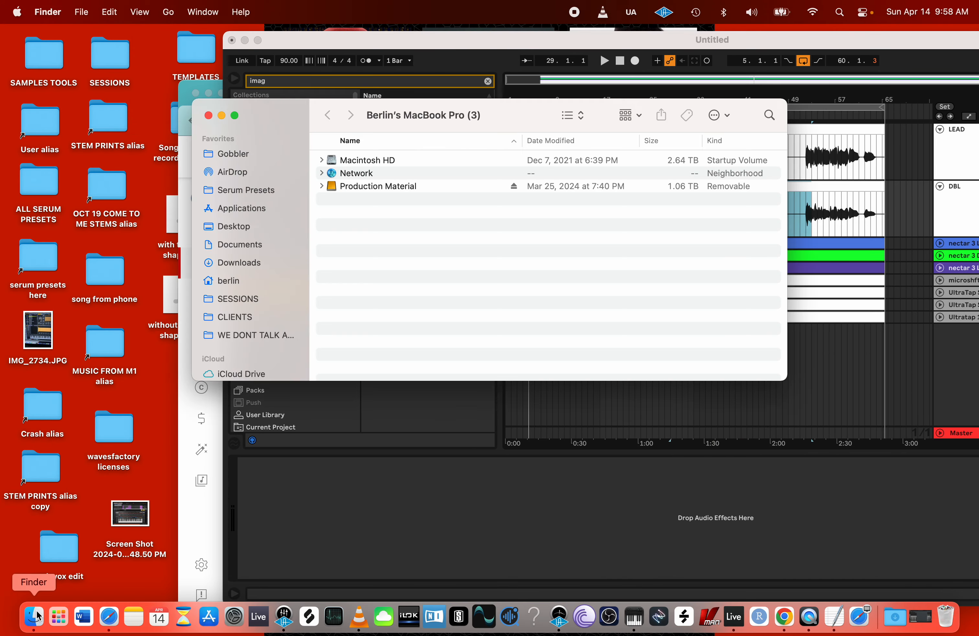
left_click(241, 317)
double_click(609, 256)
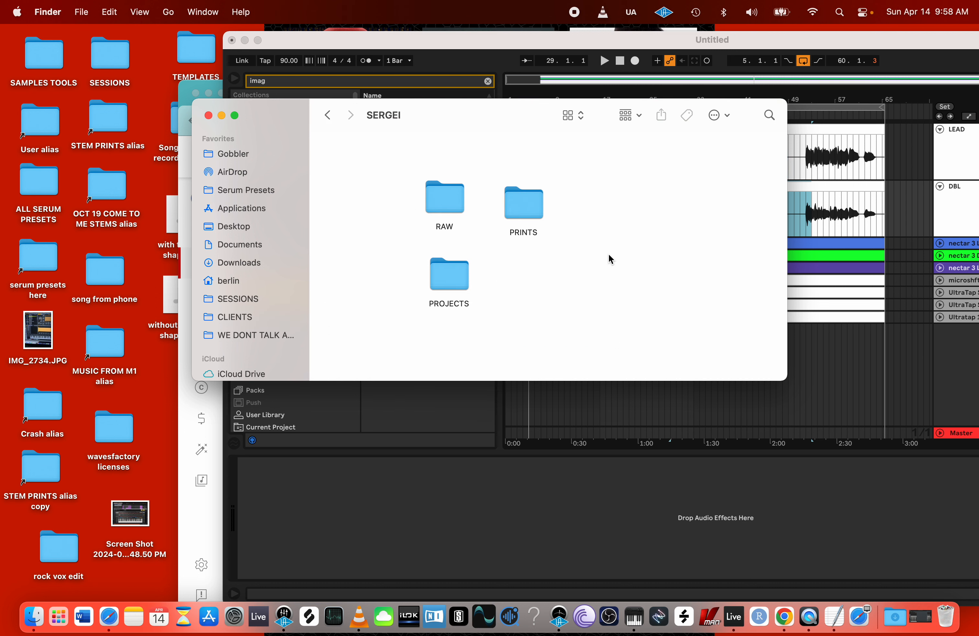
double_click(445, 198)
double_click(352, 163)
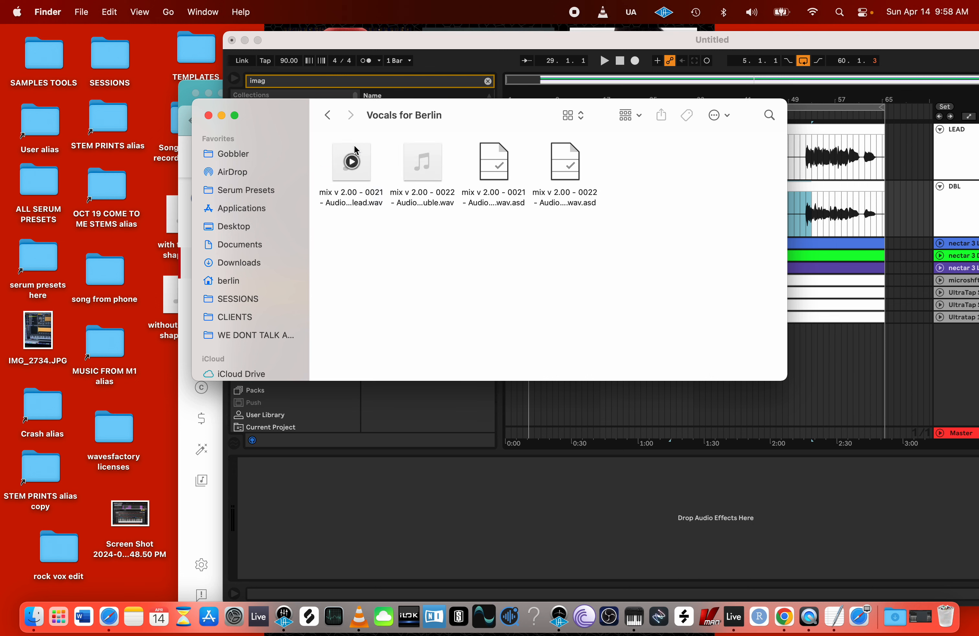
- Show the file info of the 0021 chorus lead WAV and examine its sample rate and bits per sample
right_click(355, 151)
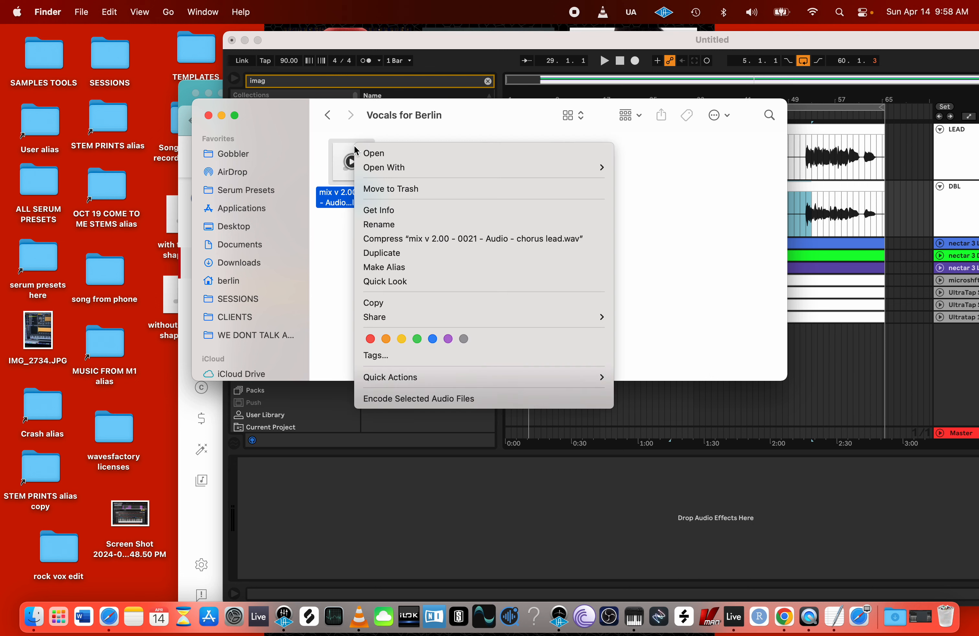
left_click(380, 214)
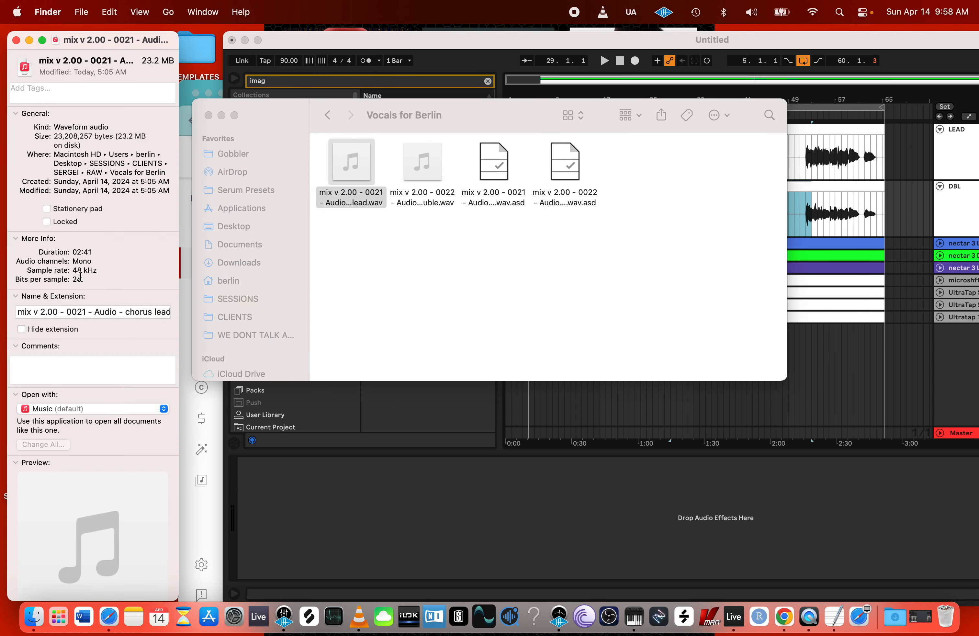
left_click_drag(74, 271, 99, 273)
double_click(78, 280)
- Switch to the TextEdit note and add the lines "48khz" and "24 bits." below the received-files line
left_click(834, 617)
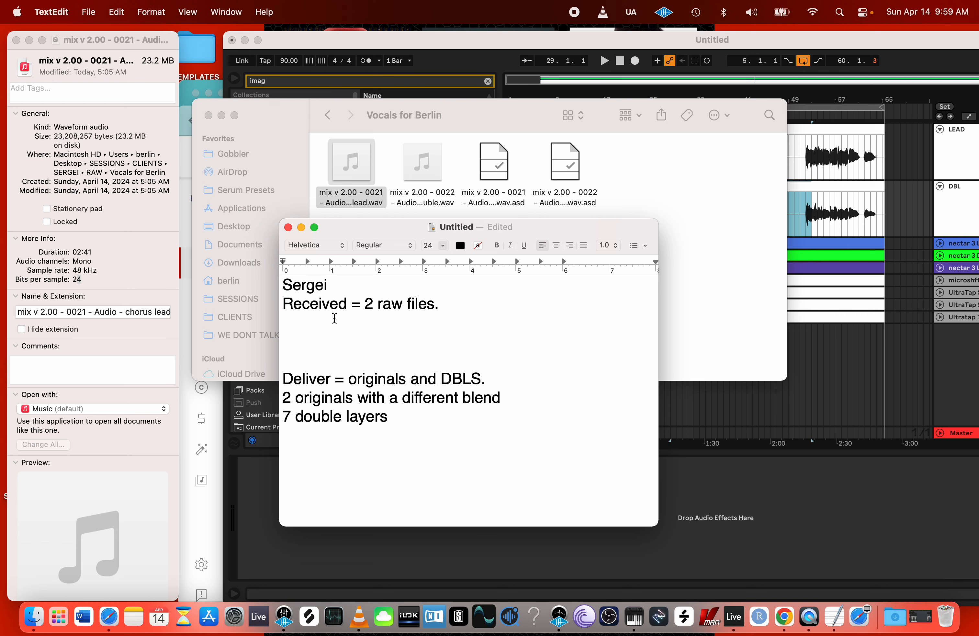
left_click(335, 317)
type("48khz")
key("Return")
type("24 ")
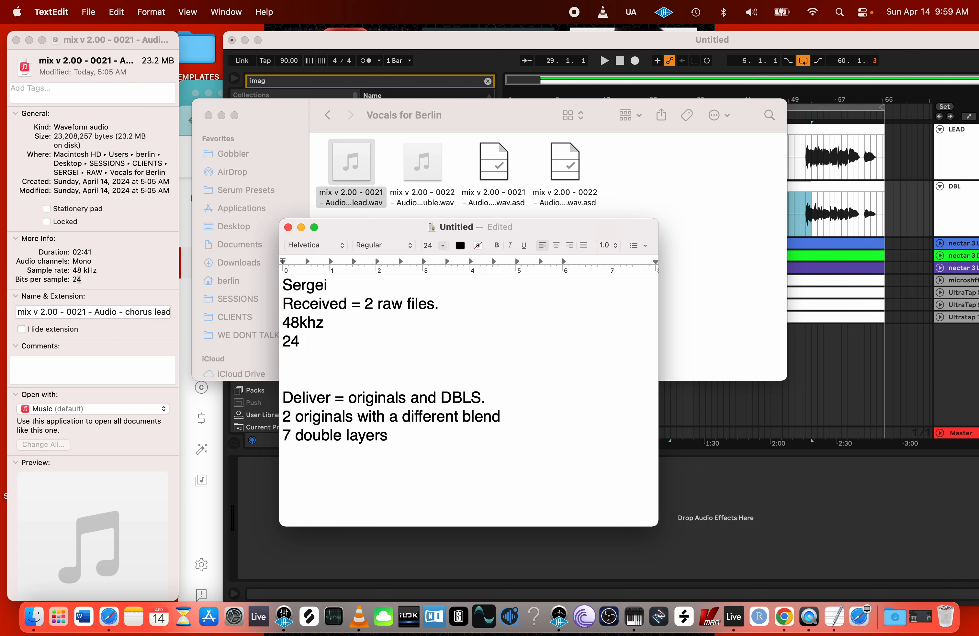
type("bits.")
key("Return")
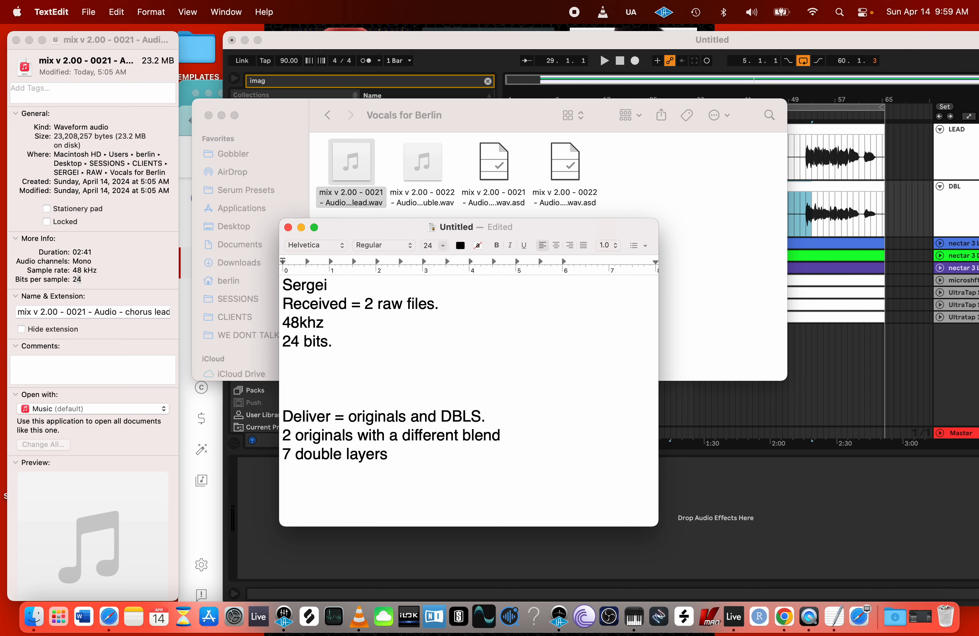
- Return to Ableton Live and move its window so the track mixer controls are in view
left_click(332, 415)
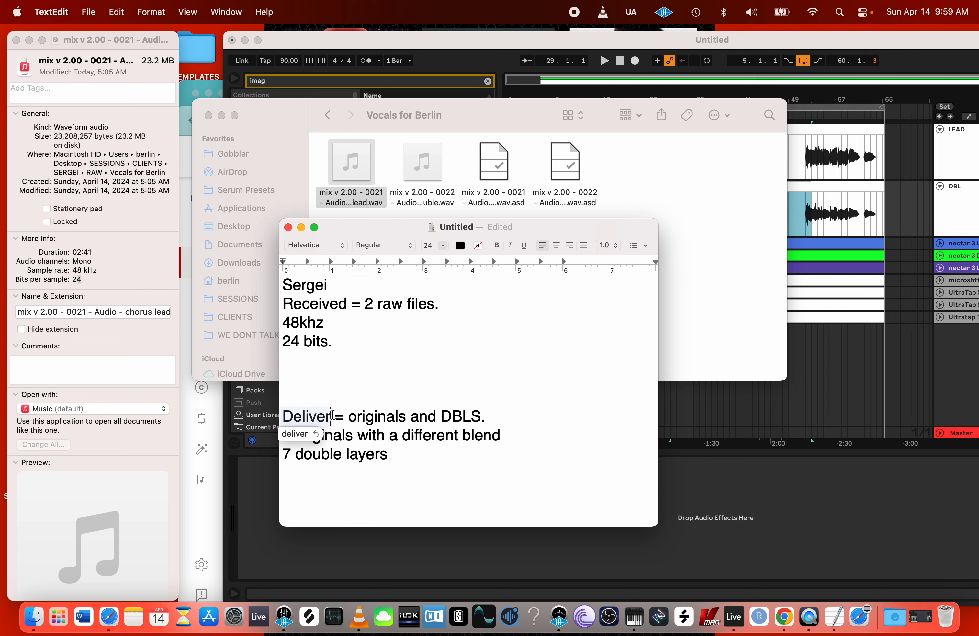
left_click(459, 389)
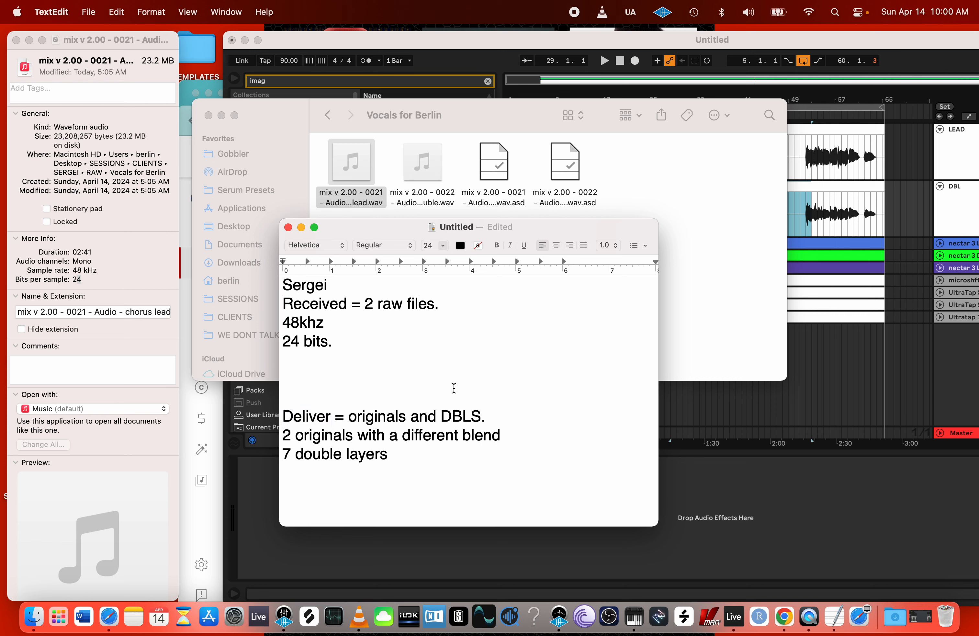
left_click(395, 453)
left_click(746, 41)
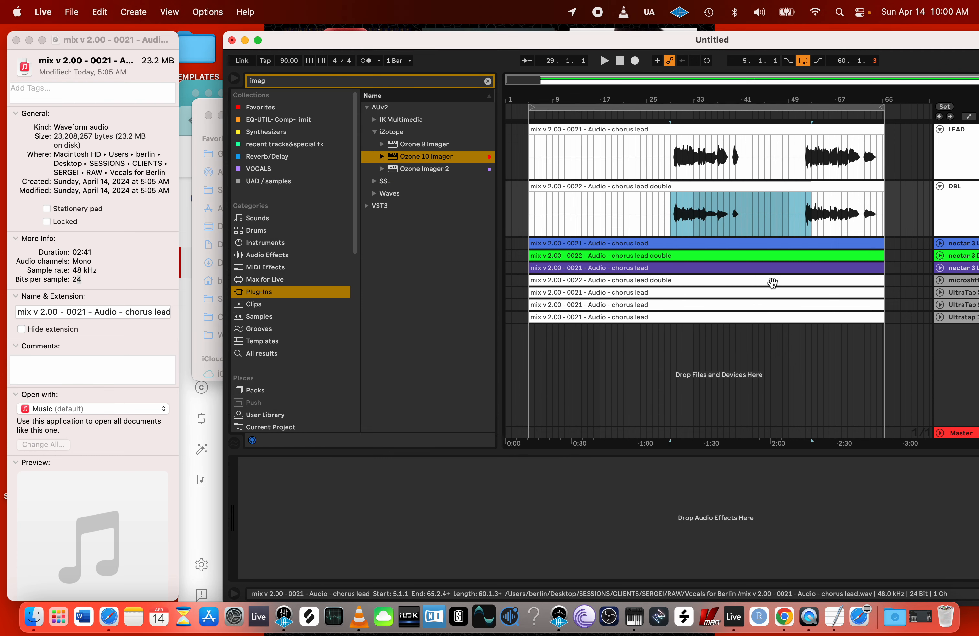
left_click_drag(741, 43, 542, 51)
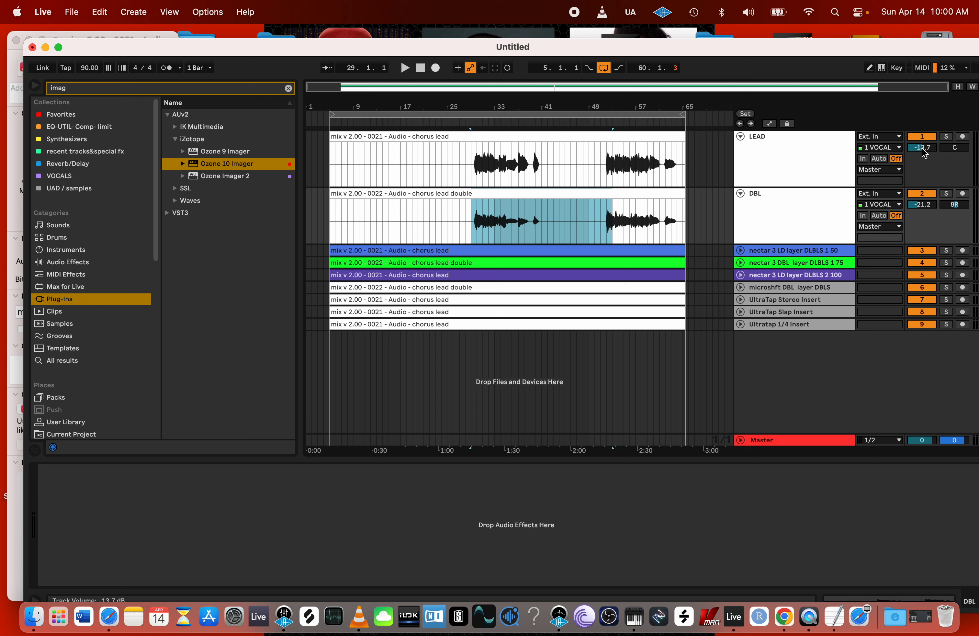
- Search the browser's Favorites for "uti" and add the Utility device to the DBL track
left_click(288, 88)
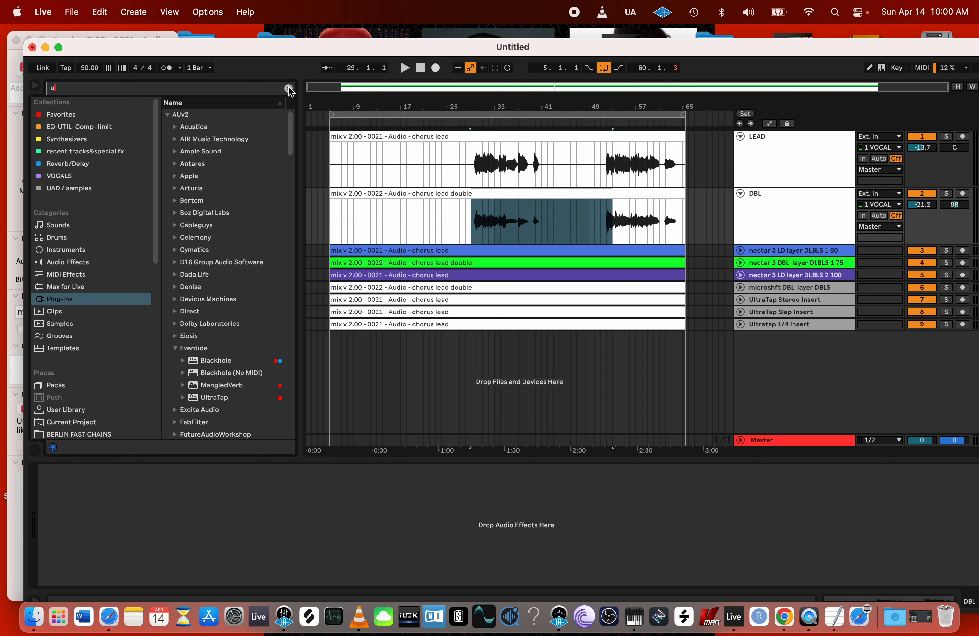
type("uti")
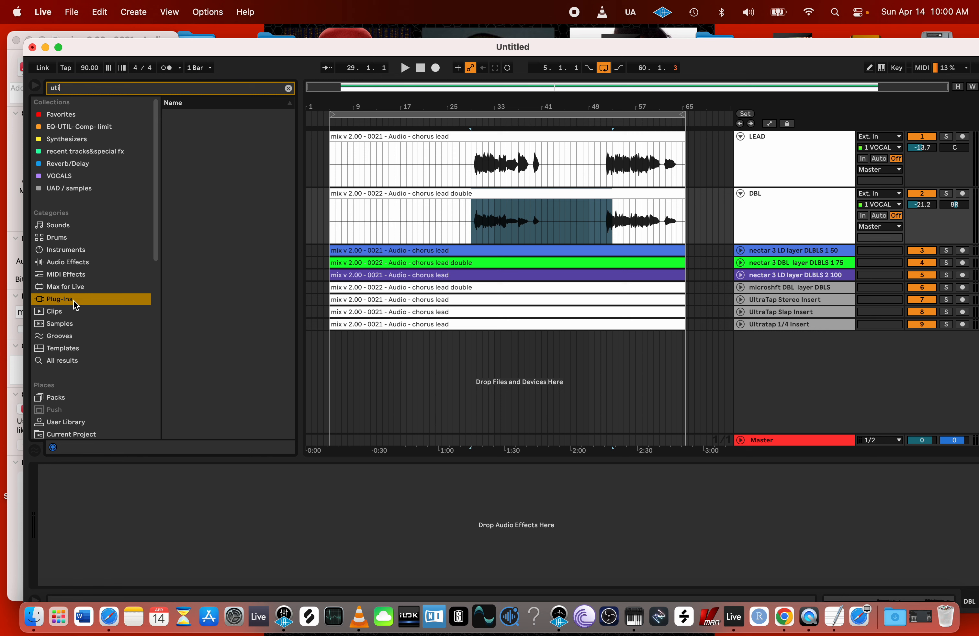
left_click(87, 114)
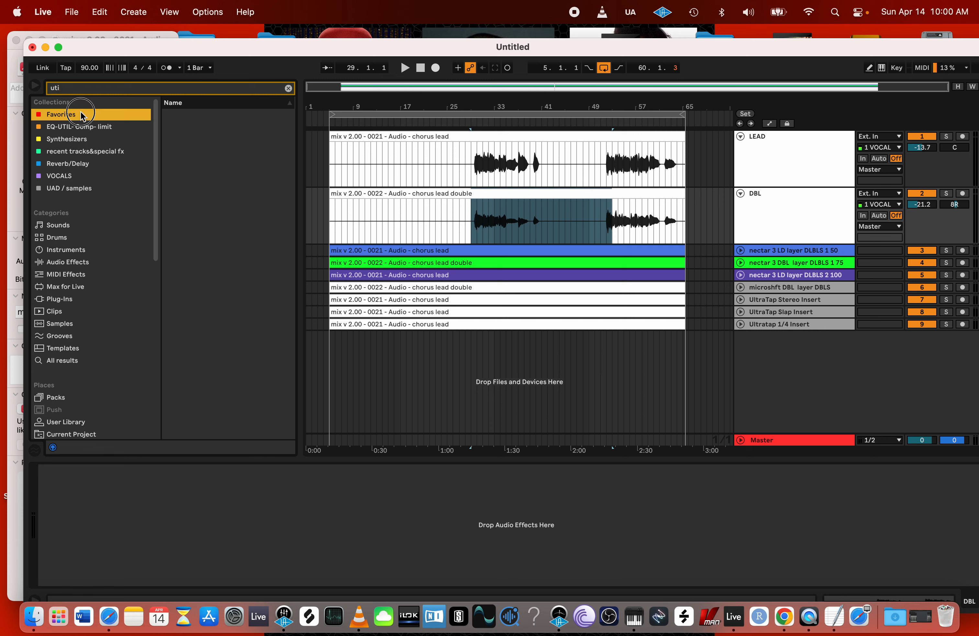
left_click_drag(203, 115, 390, 529)
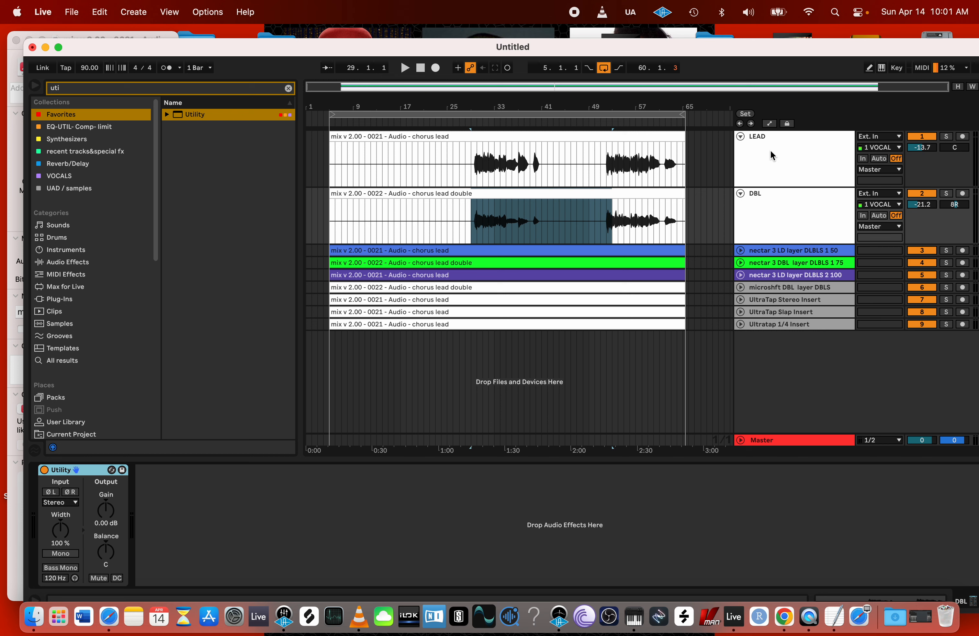
- Set the Utility device's output gain to 13.7 dB
left_click(106, 512)
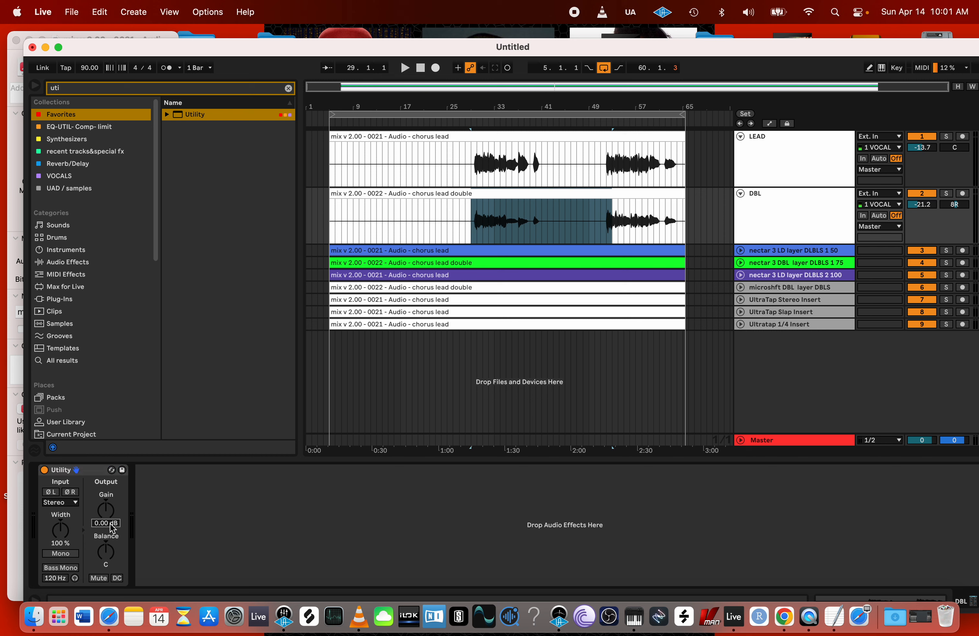
type("-")
type("13")
type(".7")
key("Return")
- Cut the Utility device from the DBL track and paste it onto the LEAD track
left_click(775, 443)
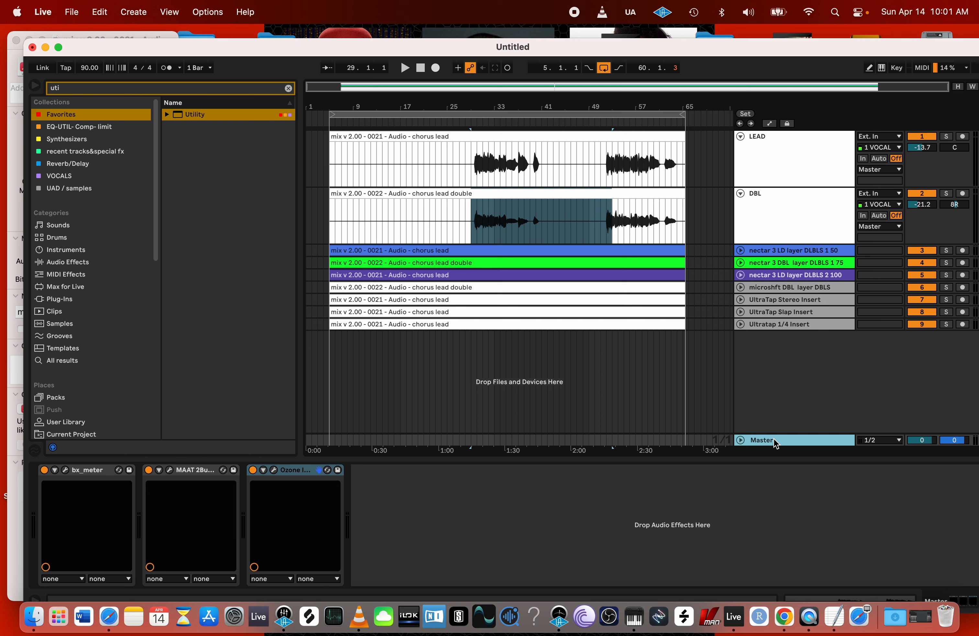
left_click(801, 152)
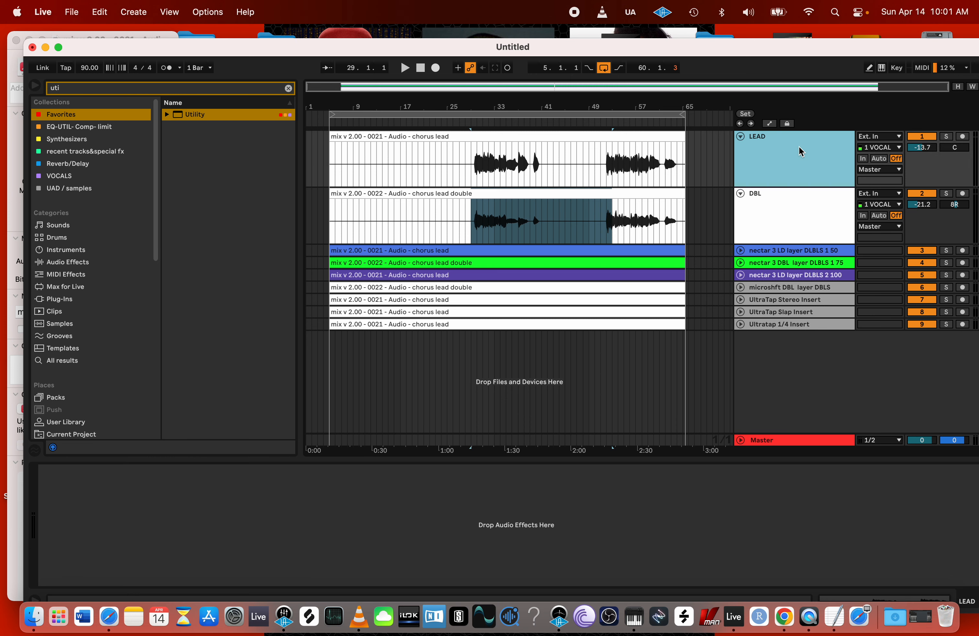
left_click(787, 217)
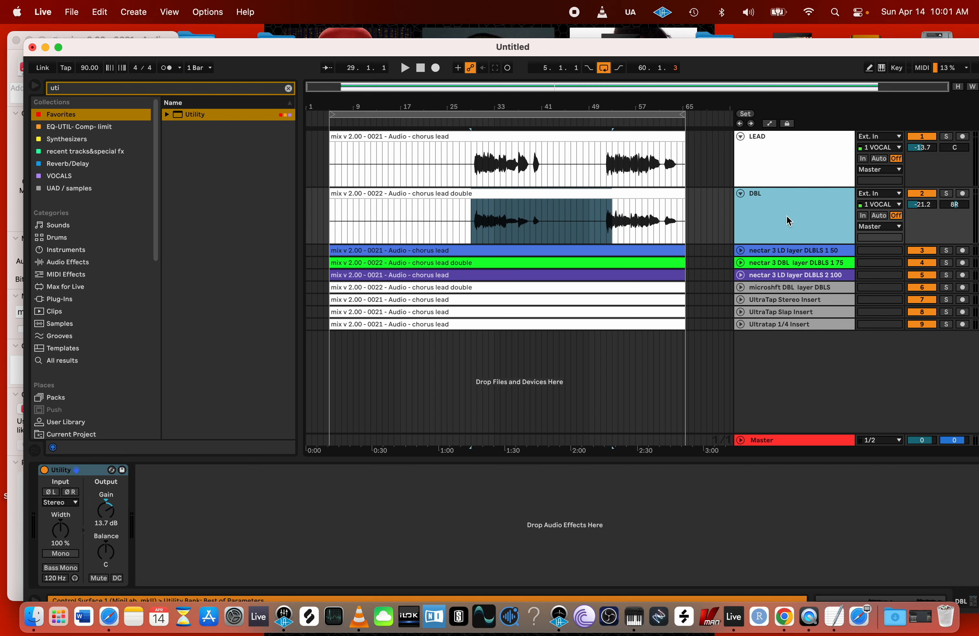
right_click(79, 475)
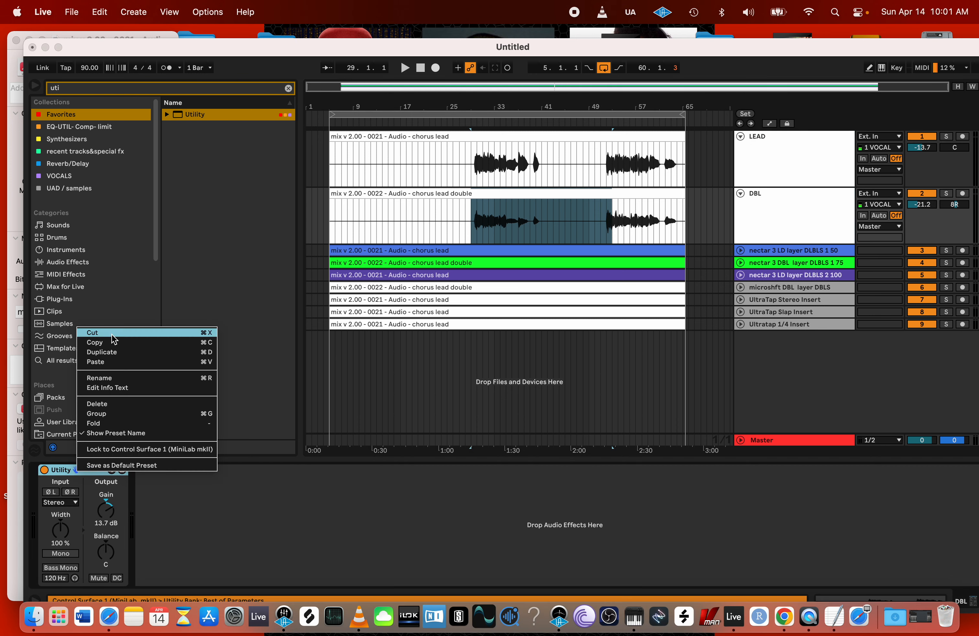
left_click(93, 330)
left_click(759, 163)
right_click(335, 497)
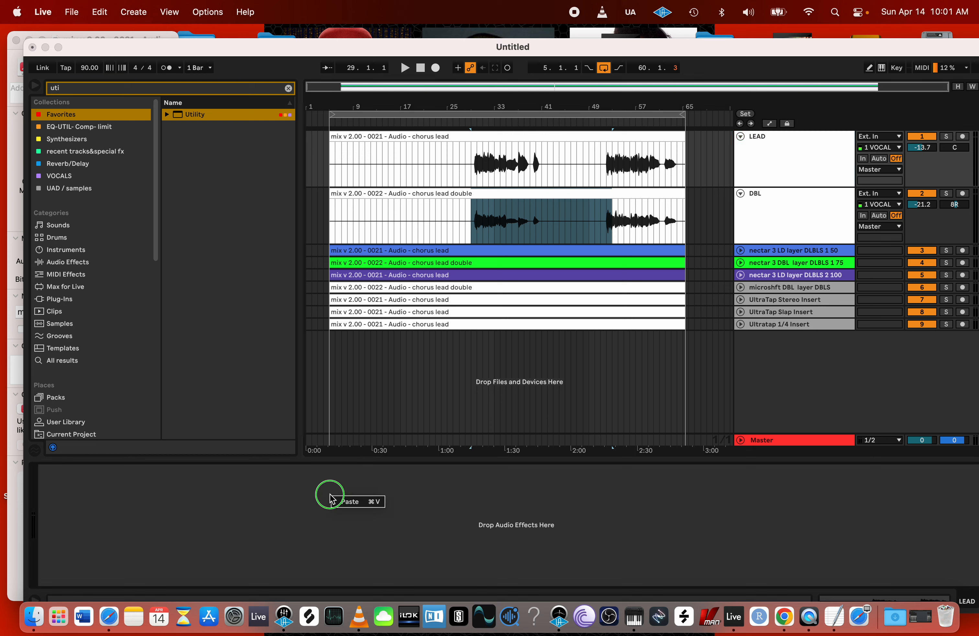
left_click(340, 503)
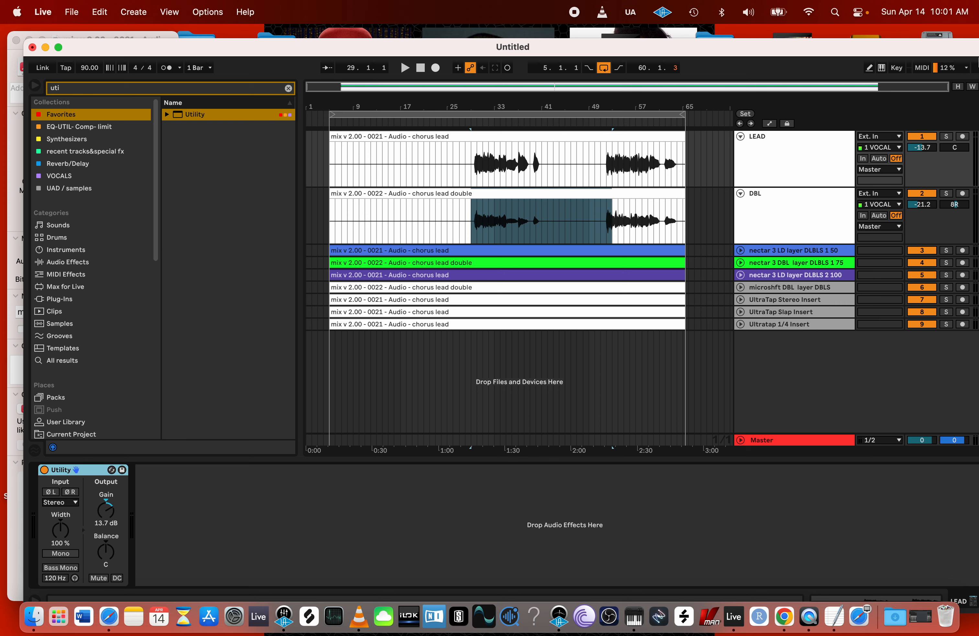
- Check the device chains of the LEAD and DBL tracks and all the layer and UltraTap insert tracks
left_click(797, 152)
left_click(765, 219)
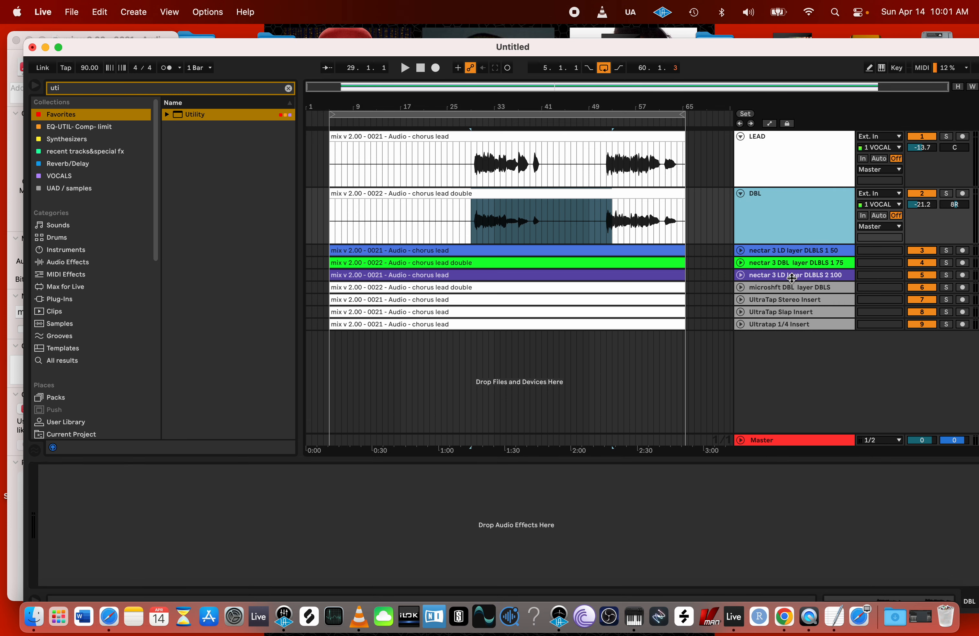
left_click(786, 250)
left_click(787, 262)
left_click(786, 275)
left_click(787, 286)
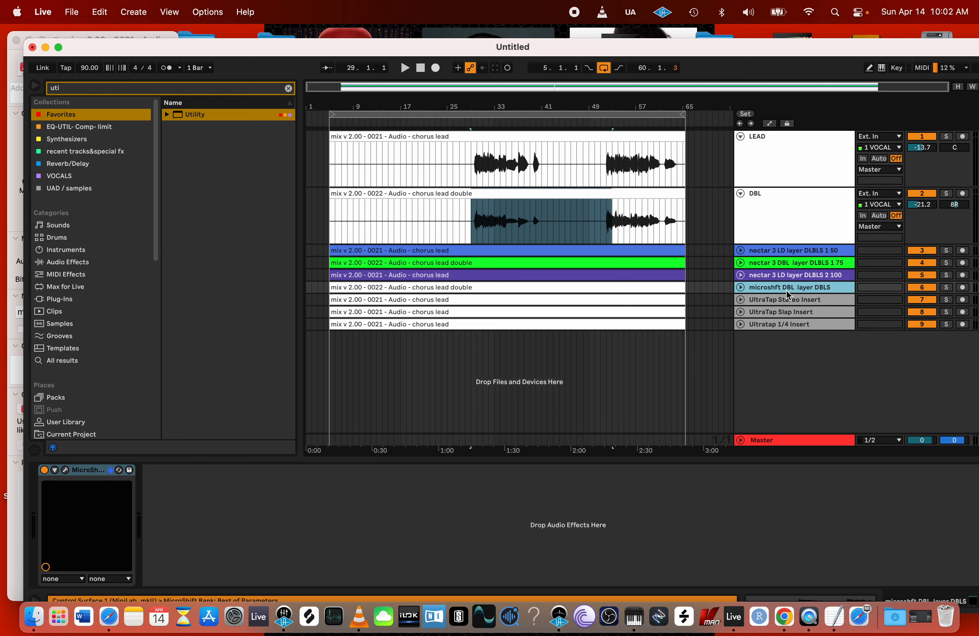
left_click(787, 300)
left_click(789, 312)
left_click(787, 324)
- Copy the Utility device from the LEAD track and paste it onto the DBL track
left_click(780, 169)
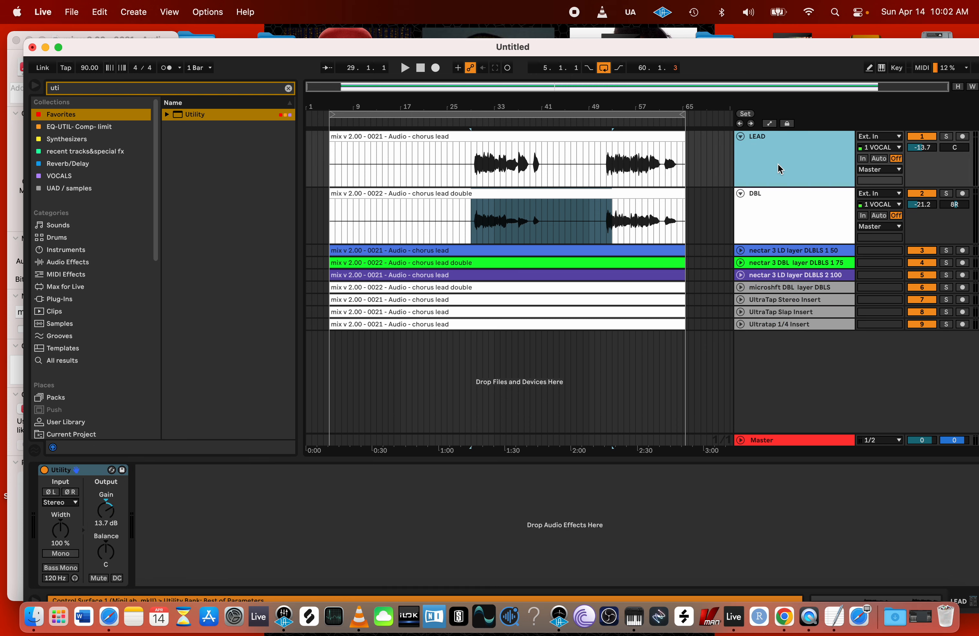
right_click(85, 471)
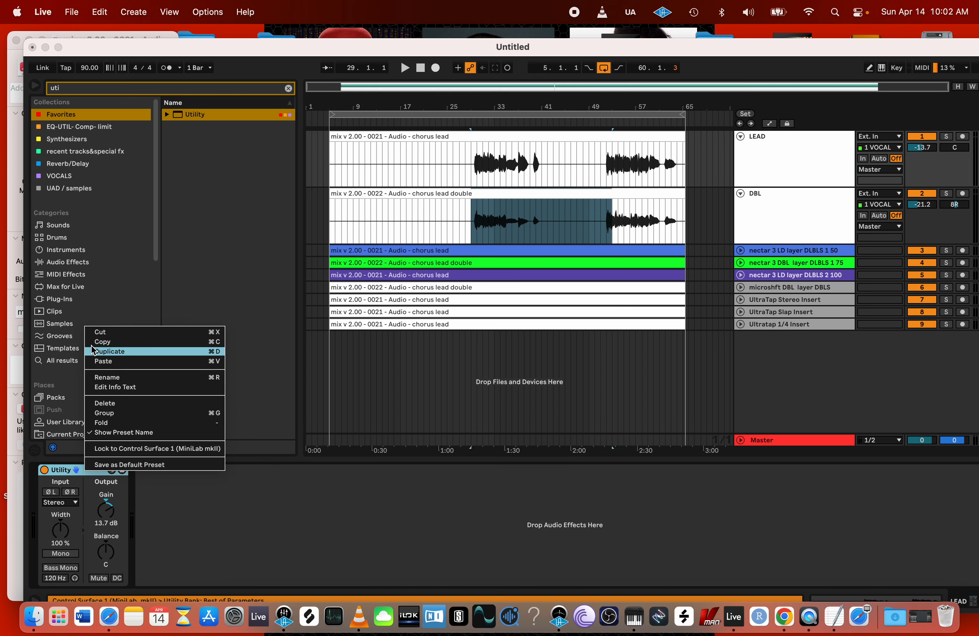
left_click(98, 343)
left_click(821, 205)
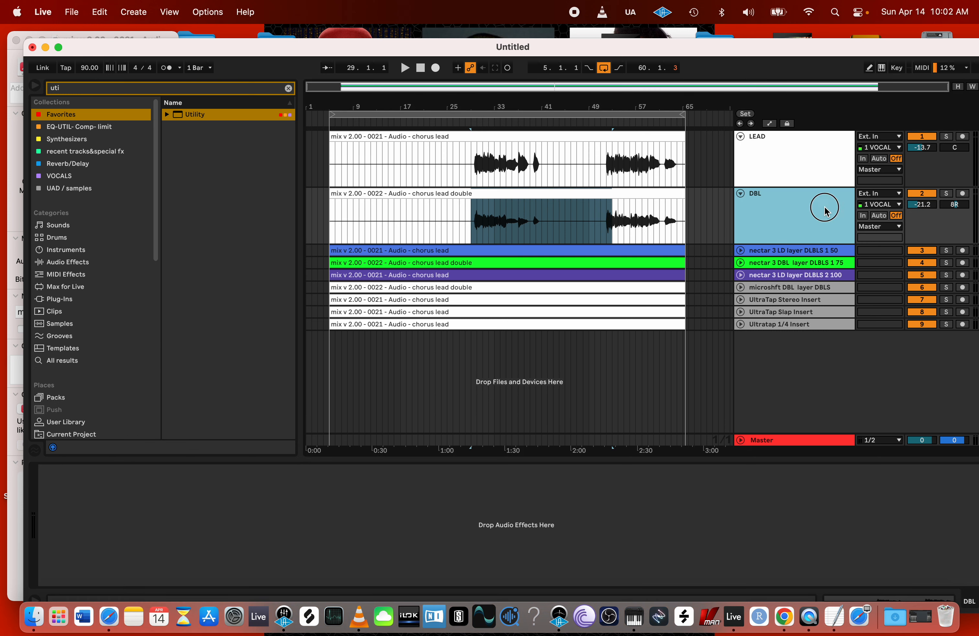
key("super+v")
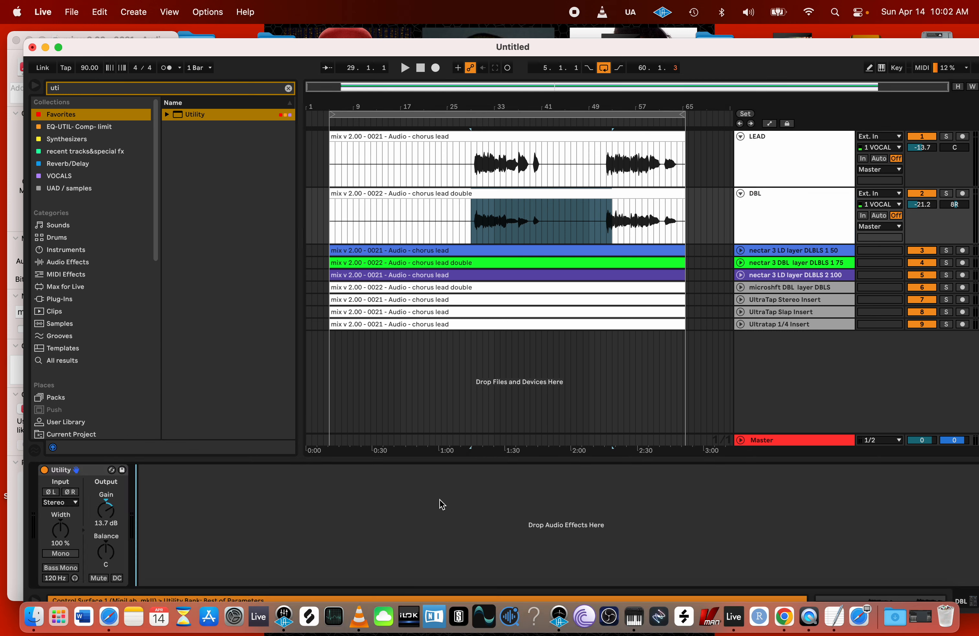
left_click(786, 163)
left_click(775, 217)
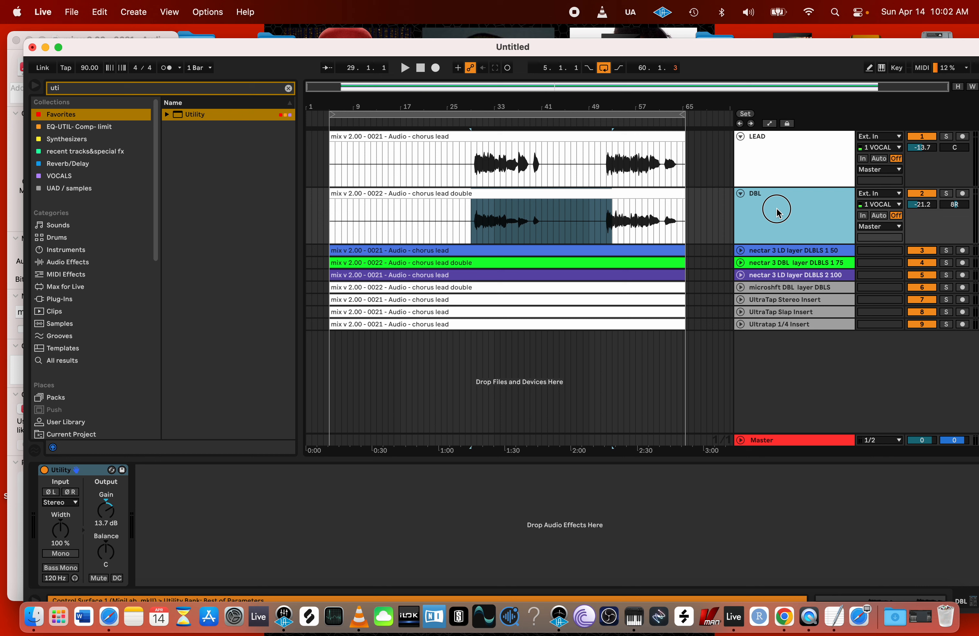
- Paste the copied Utility device after Nectar 3 on each of the three nectar 3 layer tracks
left_click(775, 252)
right_click(481, 505)
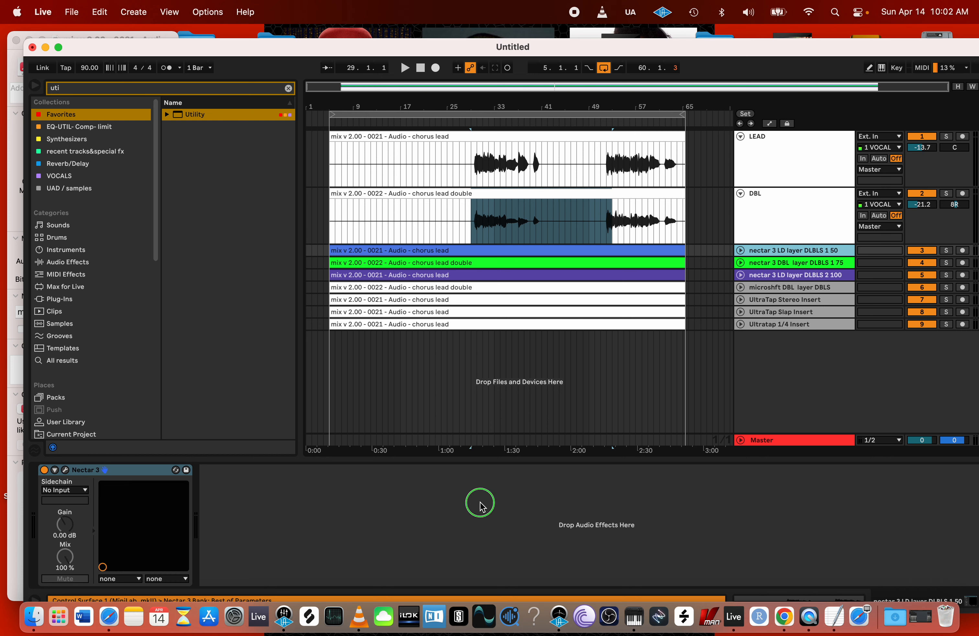
left_click(495, 510)
left_click(783, 250)
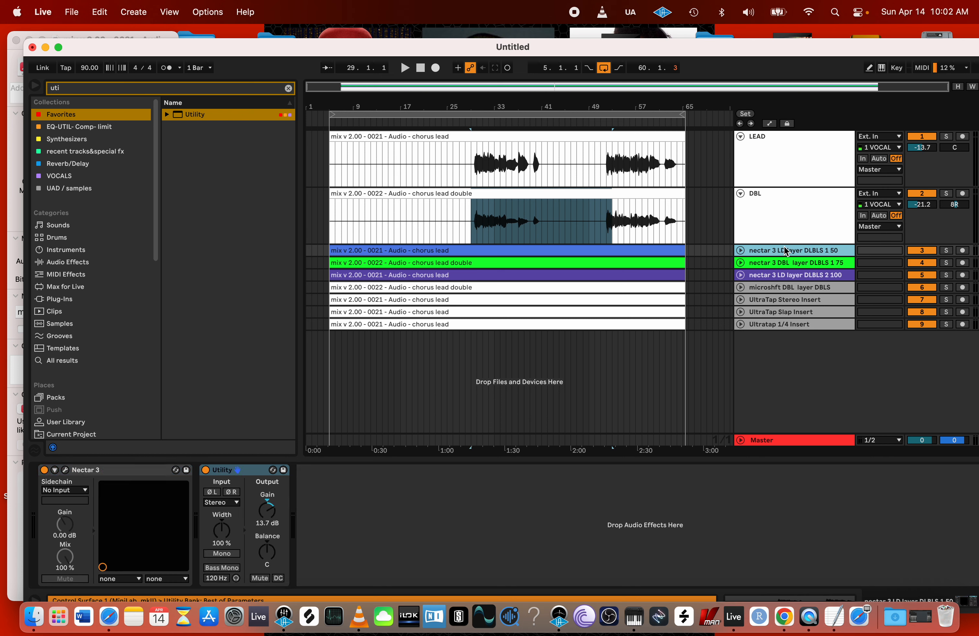
left_click(784, 263)
right_click(408, 520)
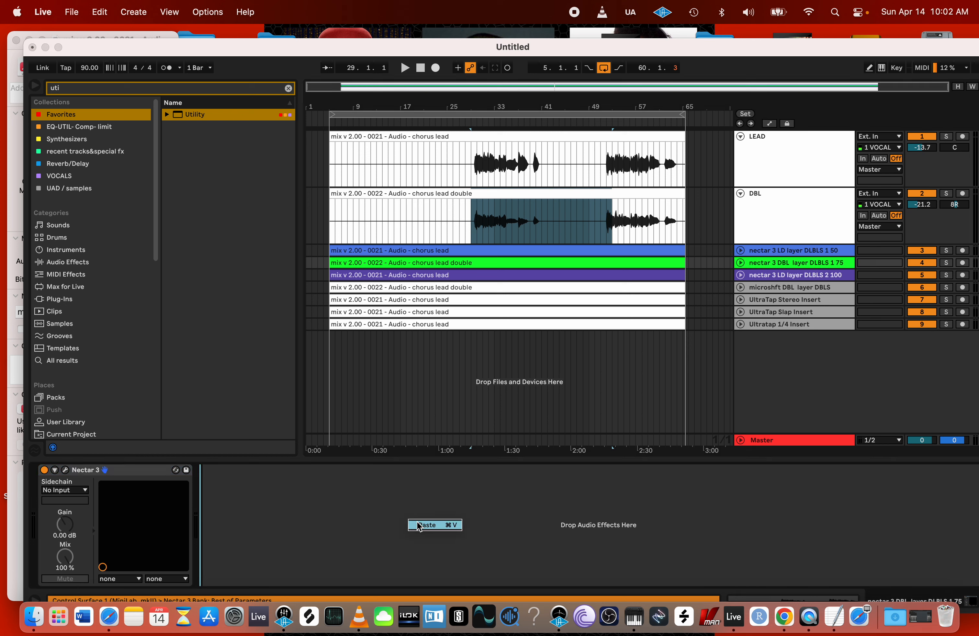
left_click(418, 525)
left_click(771, 275)
right_click(483, 492)
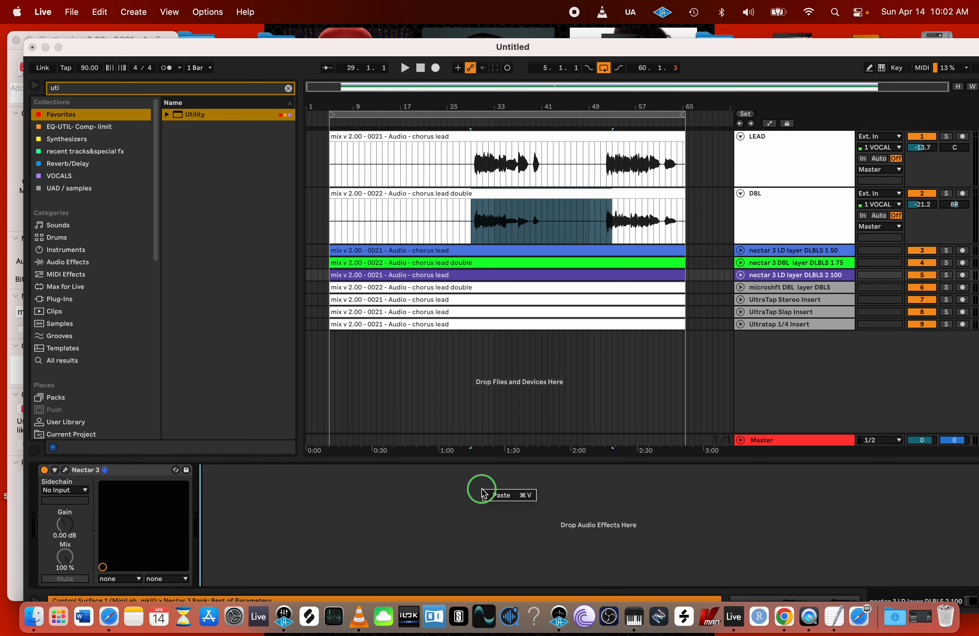
left_click(503, 495)
- Paste the Utility device at the end of the microshft DBL layer and UltraTap Stereo Insert device chains
left_click(805, 287)
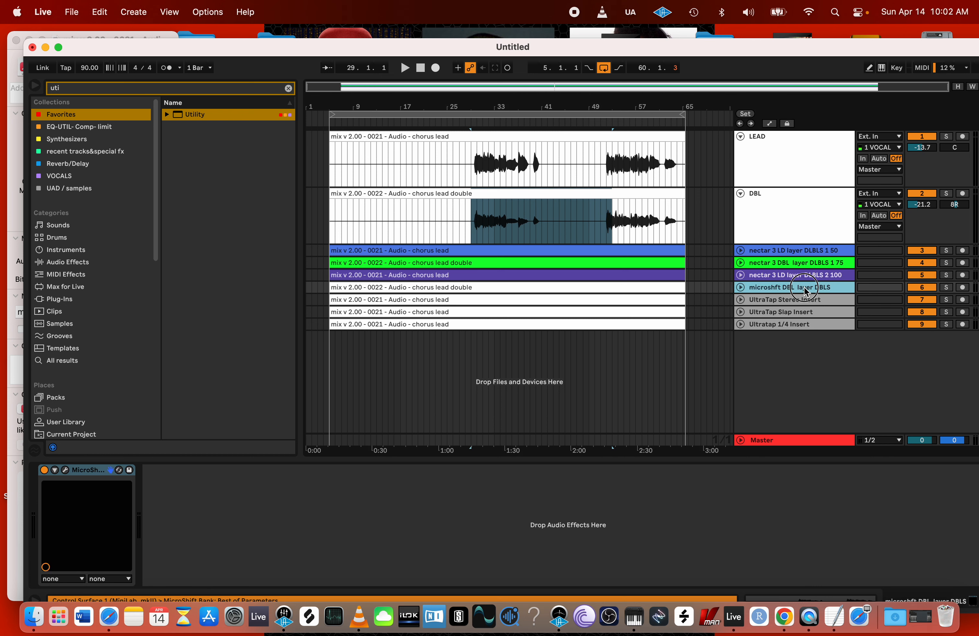
right_click(465, 556)
left_click(487, 561)
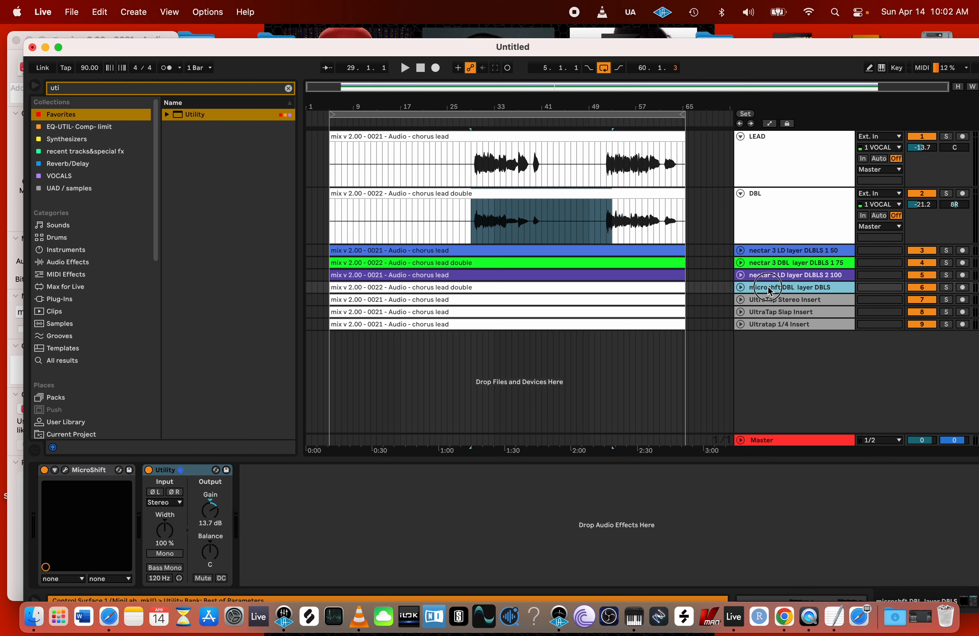
left_click(775, 304)
right_click(532, 504)
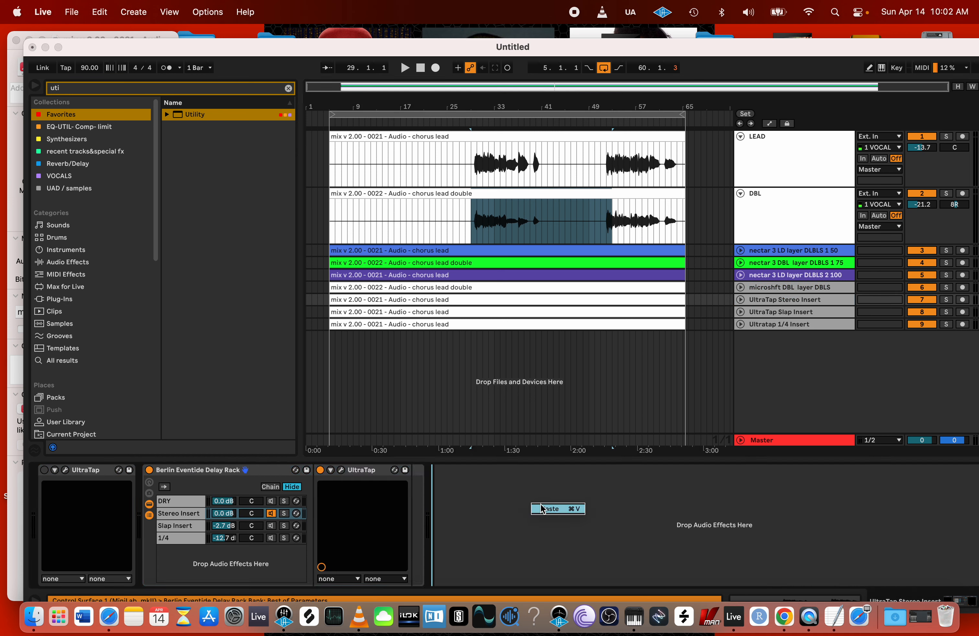
left_click(544, 509)
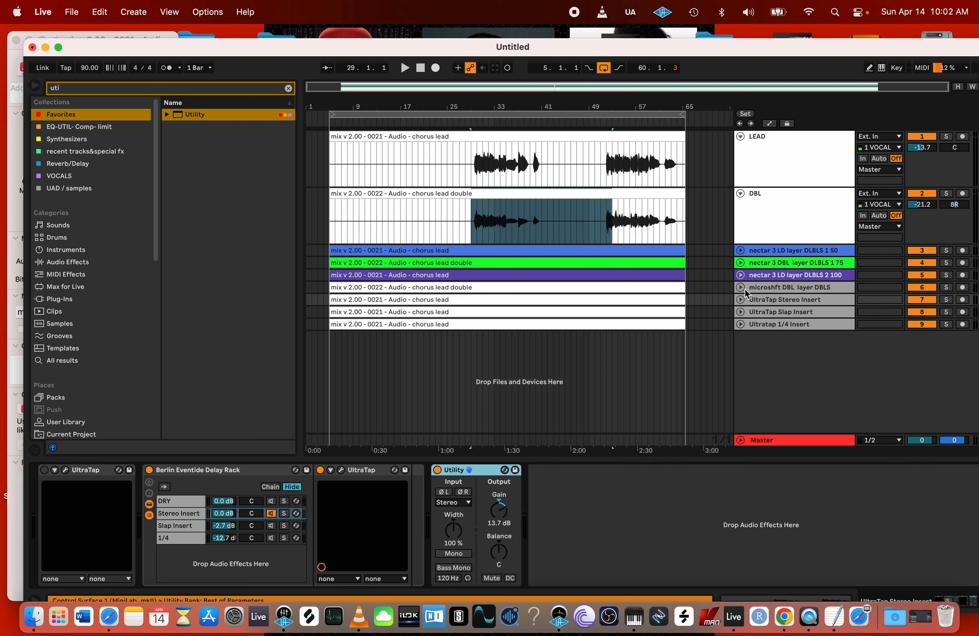
left_click(771, 290)
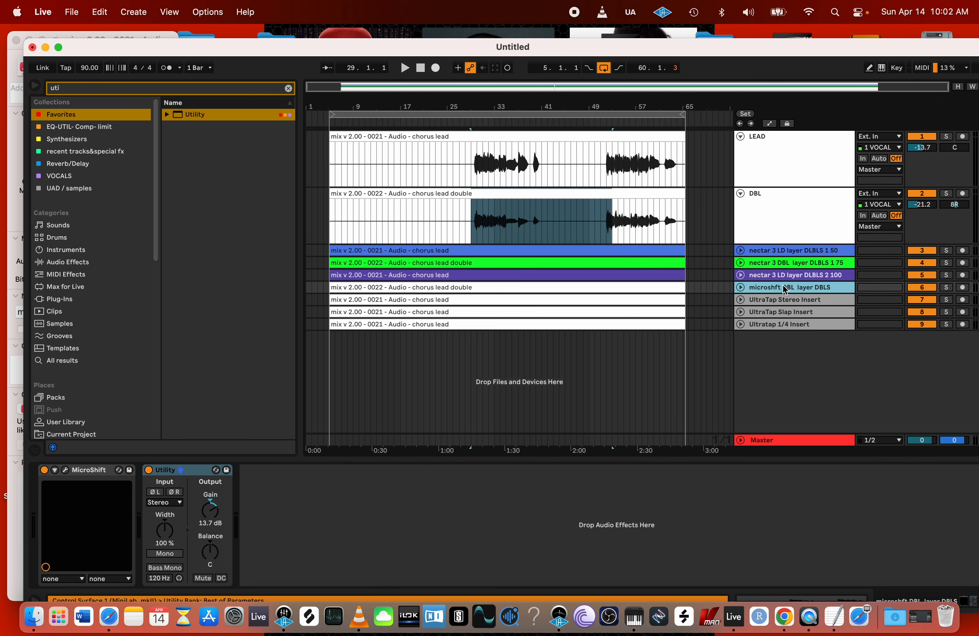
left_click(809, 299)
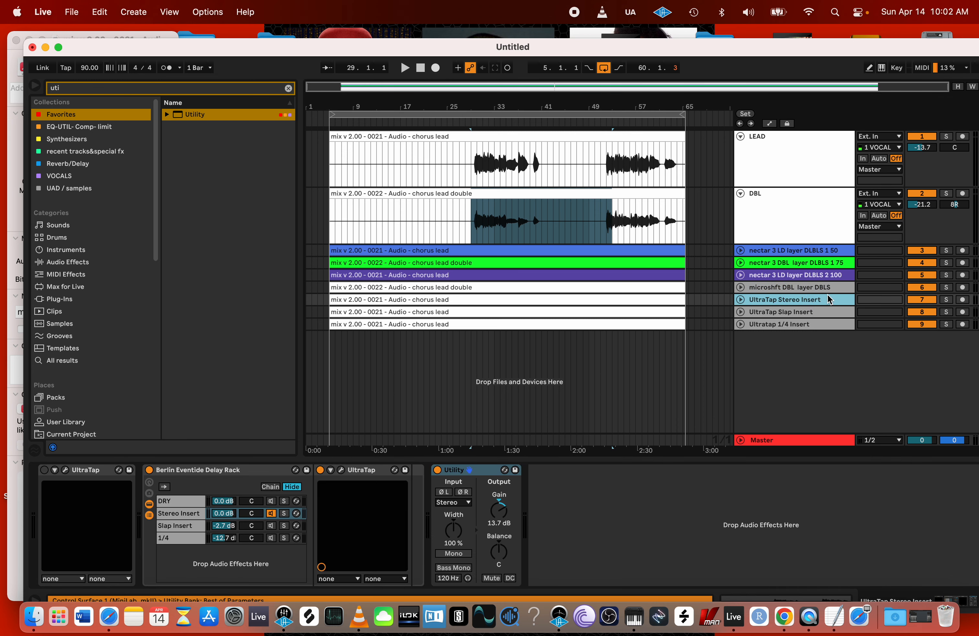
- Paste the Utility device at the end of the UltraTap Slap Insert and Ultratap 1/4 Insert device chains
left_click(811, 316)
right_click(584, 511)
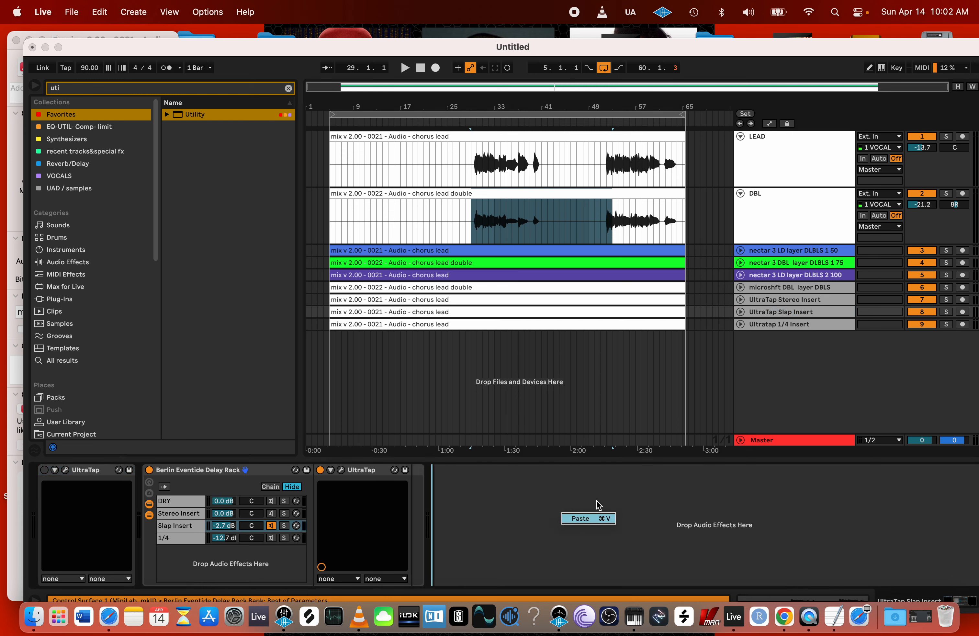
left_click(595, 519)
left_click(795, 324)
right_click(698, 507)
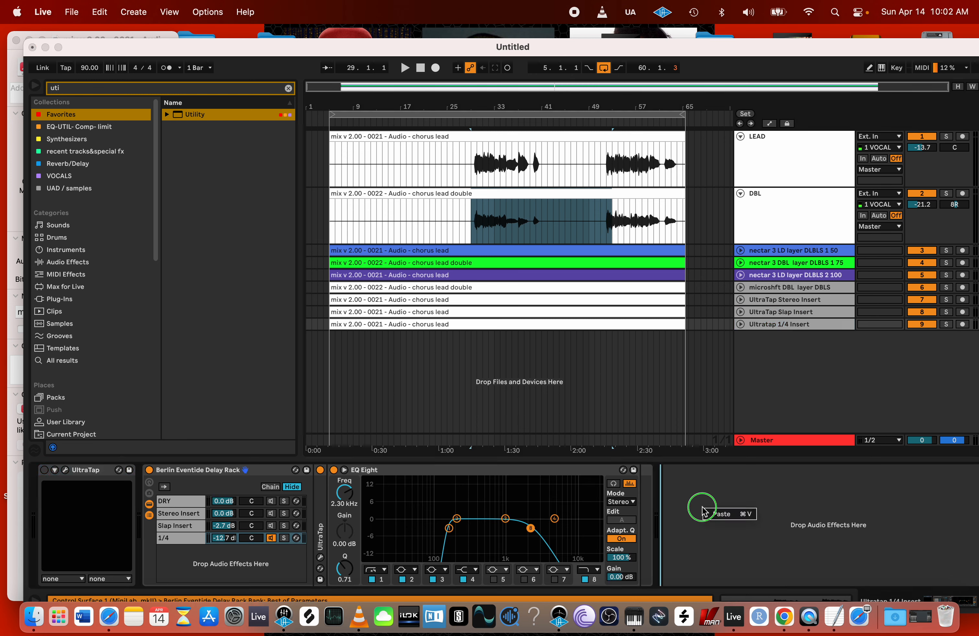
left_click(720, 516)
- Review the device chains from LEAD through Ultratap 1/4 Insert for the Utility device, and inspect the Master chain
left_click(809, 151)
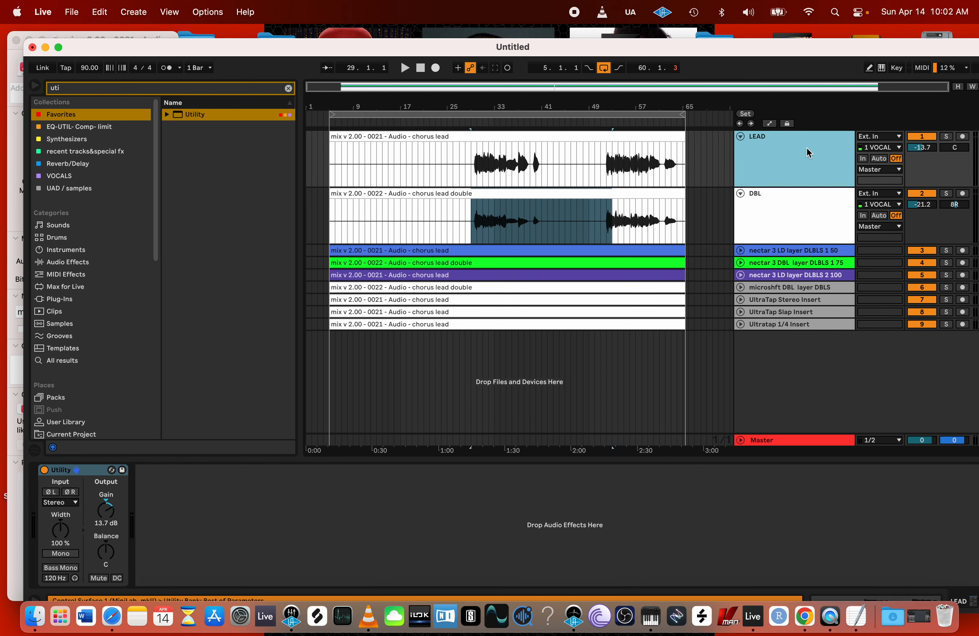
left_click(794, 206)
left_click(794, 250)
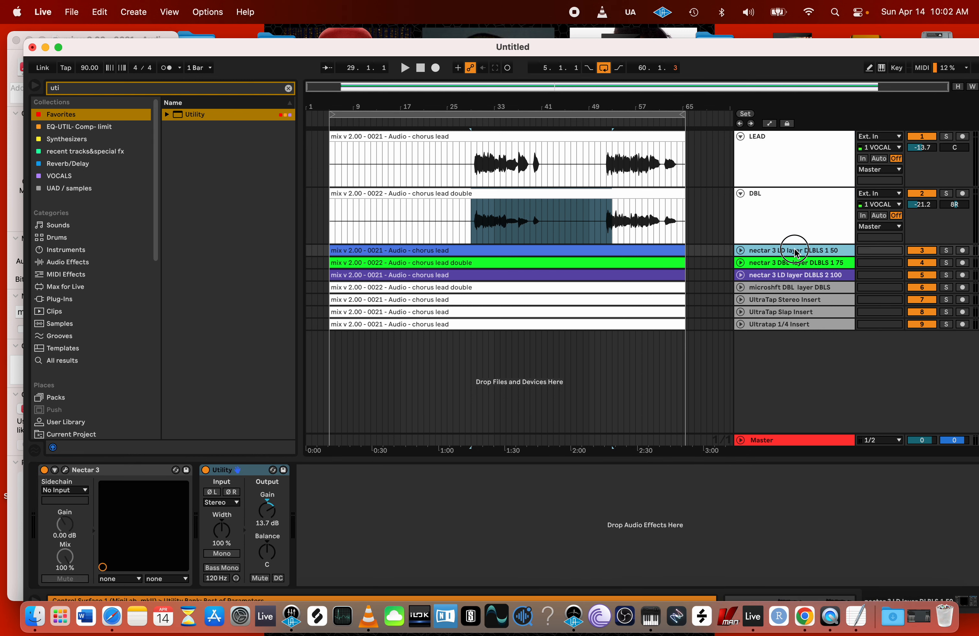
left_click(787, 276)
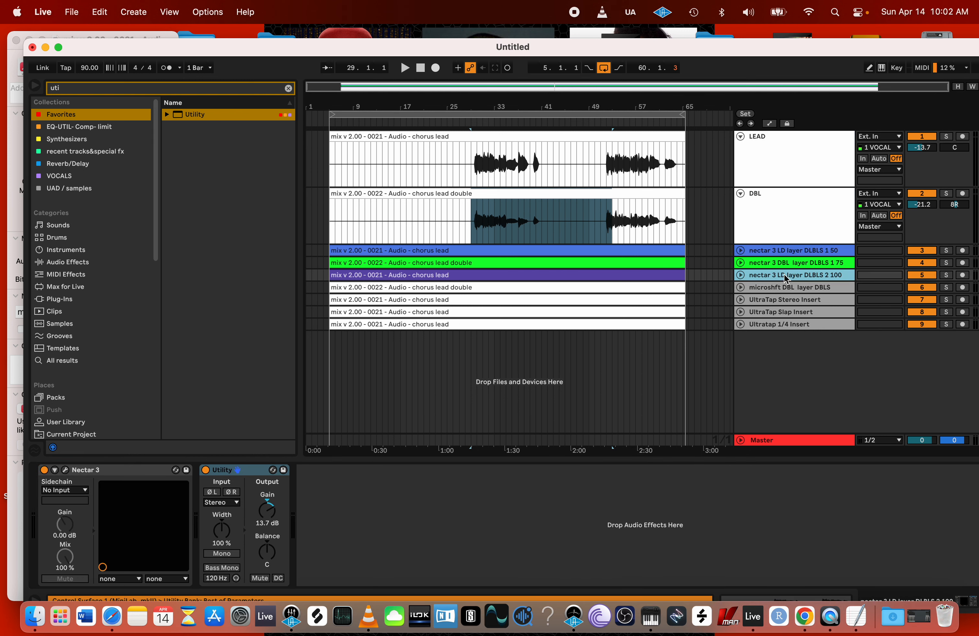
left_click(784, 293)
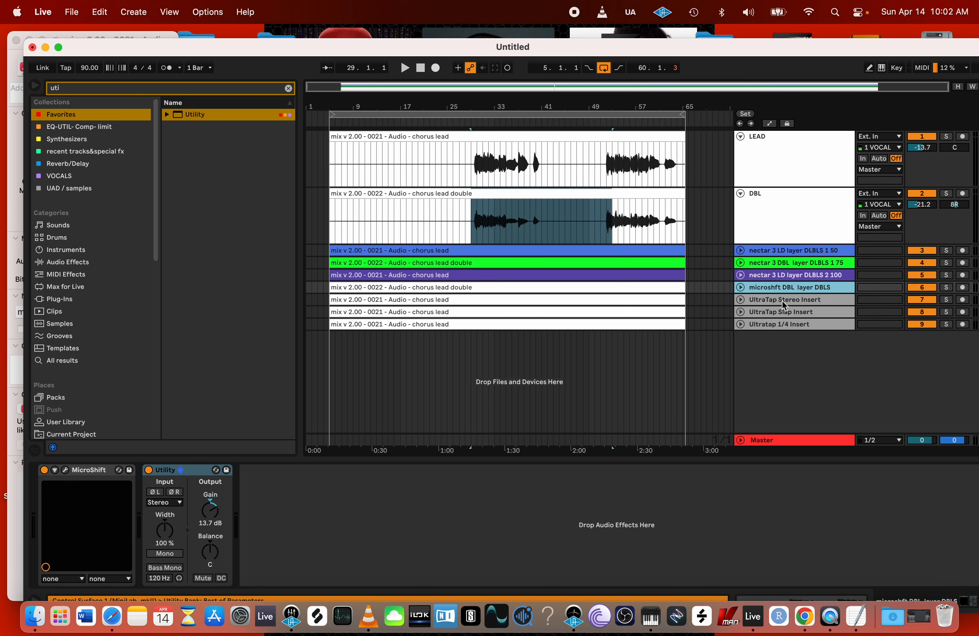
left_click(784, 301)
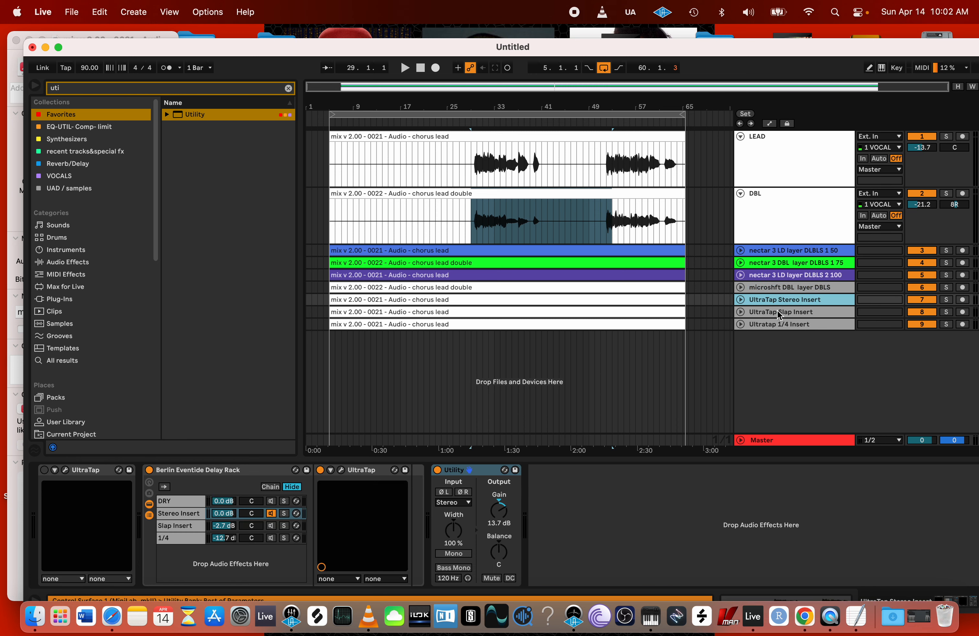
left_click(779, 312)
left_click(776, 325)
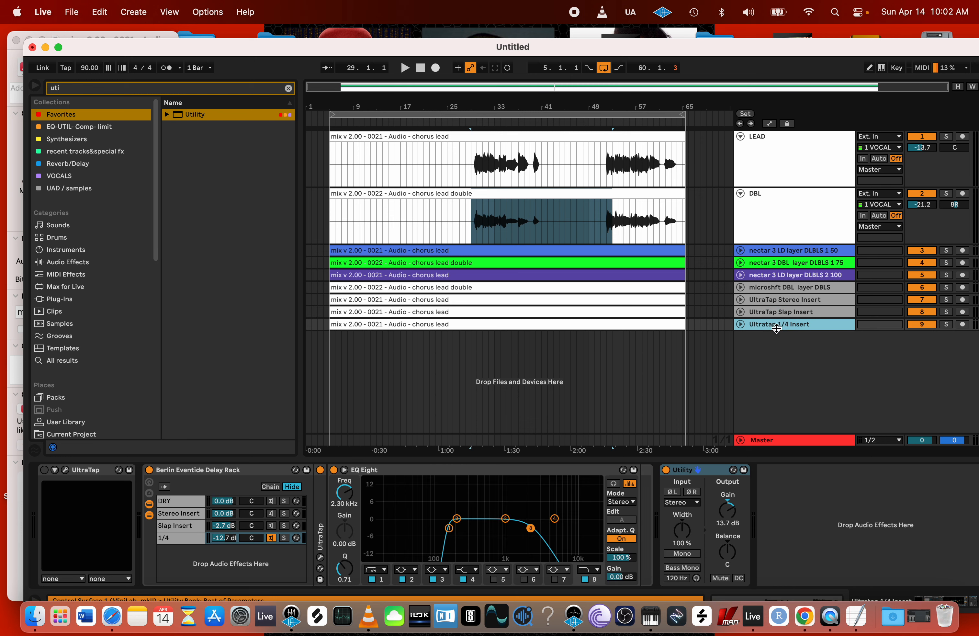
left_click(772, 438)
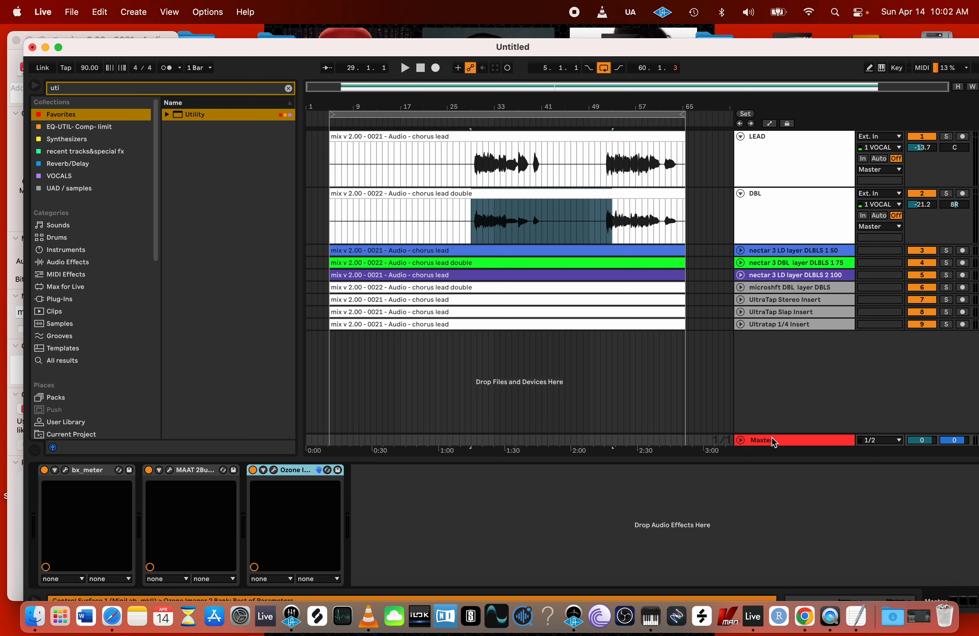
left_click(772, 439)
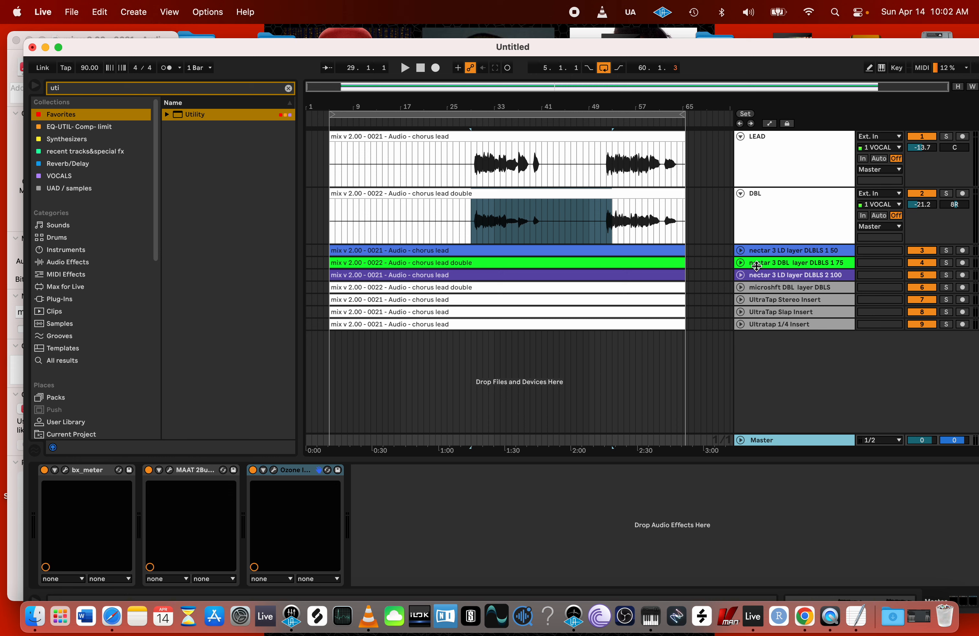
left_click(772, 149)
left_click(778, 441)
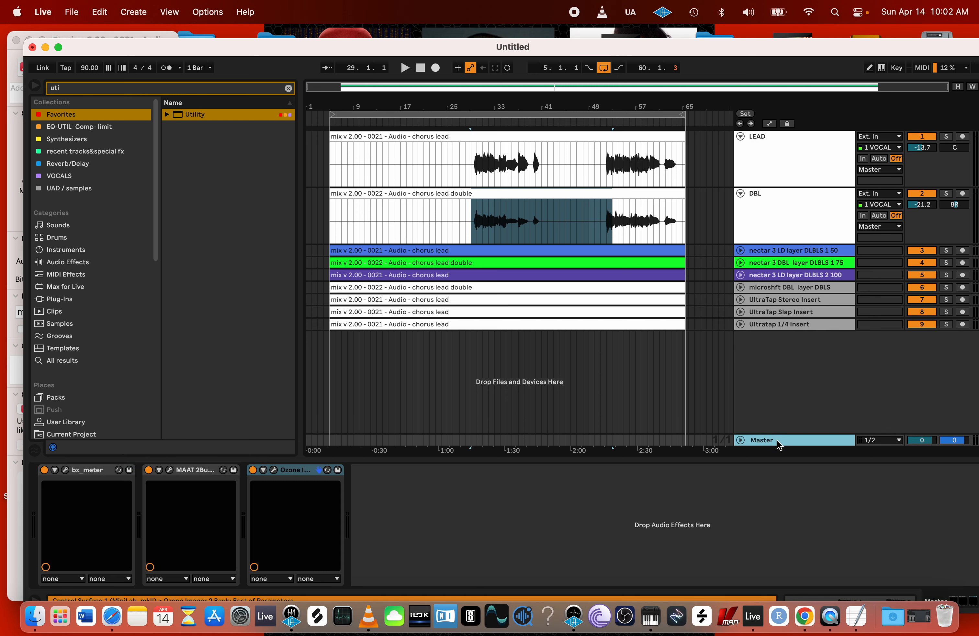
- Copy the Utility device from the LEAD track and paste it at the end of the Master track's device chain
left_click(800, 153)
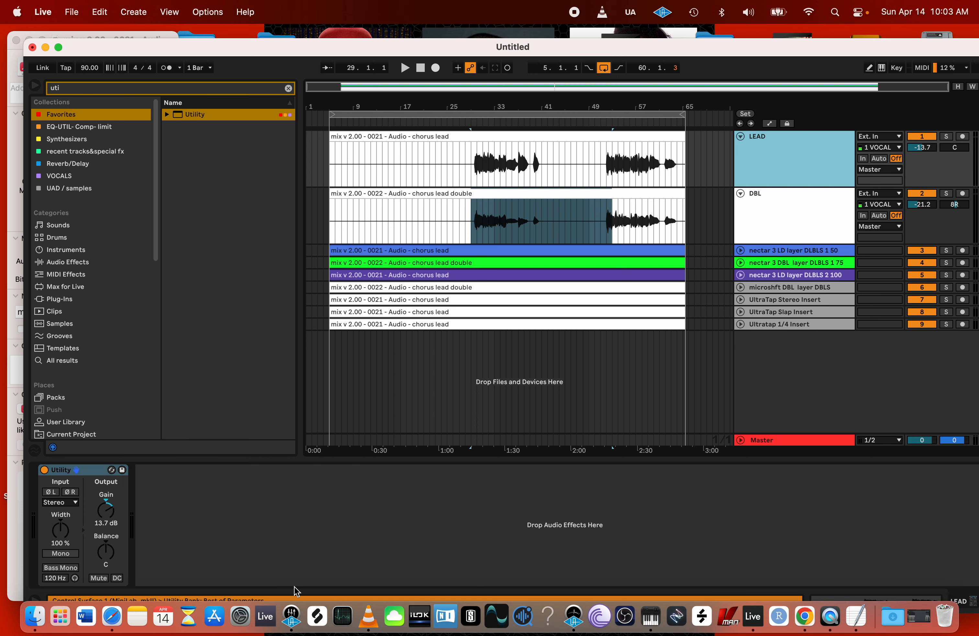
right_click(84, 470)
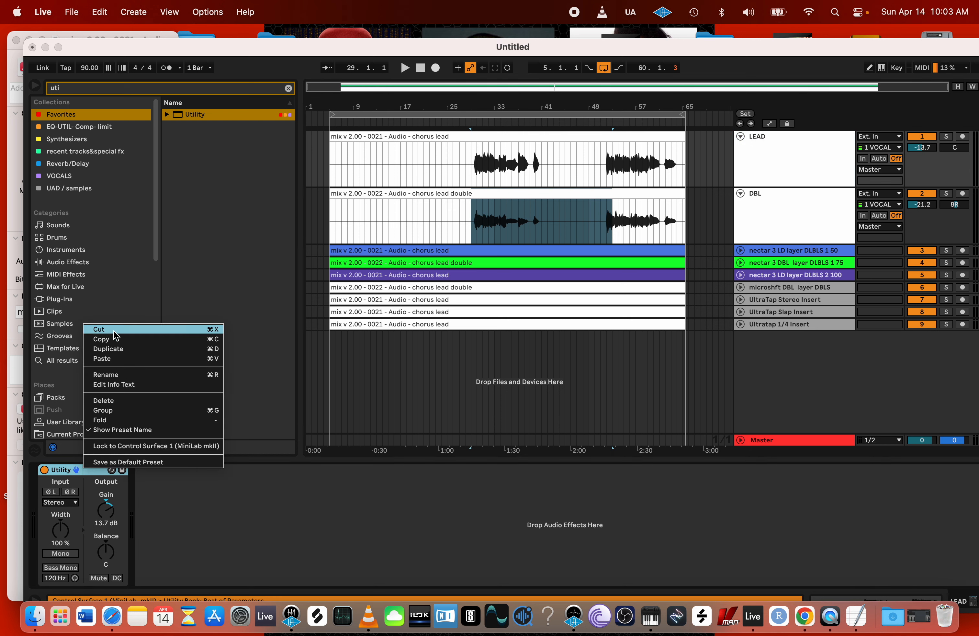
left_click(180, 339)
left_click(774, 438)
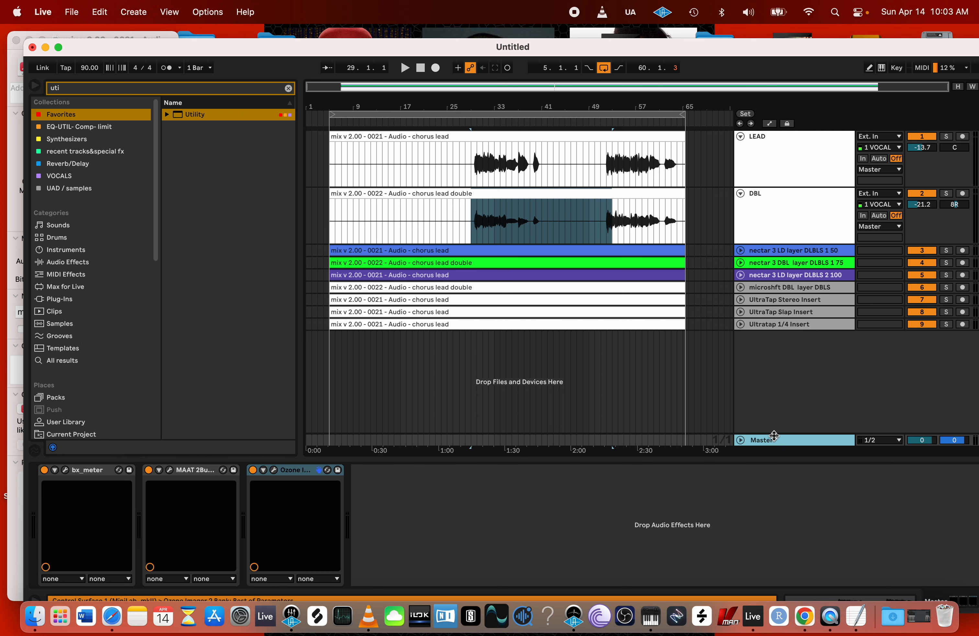
left_click(448, 524)
key("super+v")
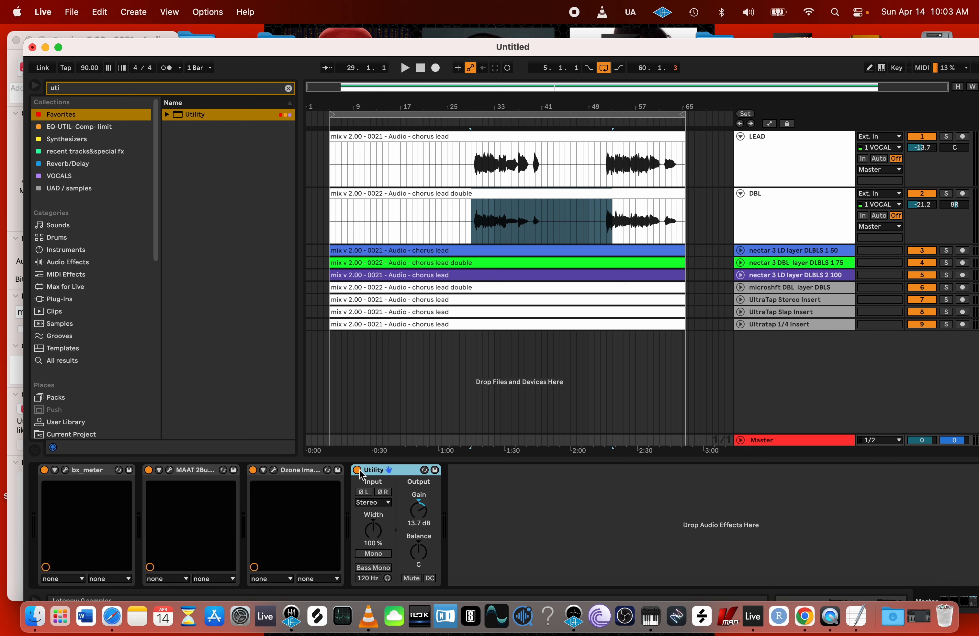
- Set the output gain of the Master track's Utility device to -13.7 dB
double_click(411, 524)
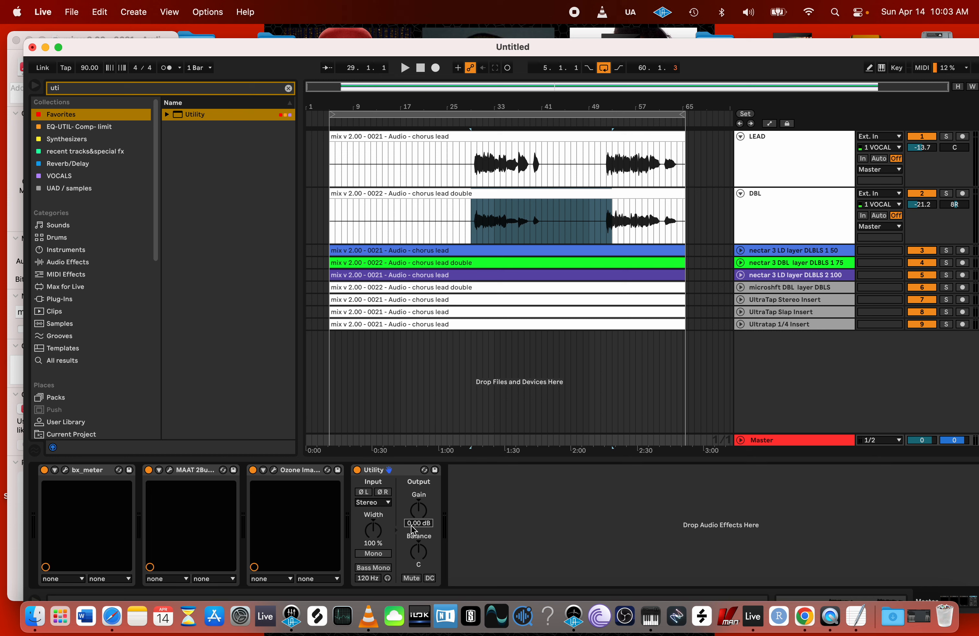
type("-13.7")
key("Return")
- Rename the Master track's Utility device as "Listening purposes"
left_click(402, 472)
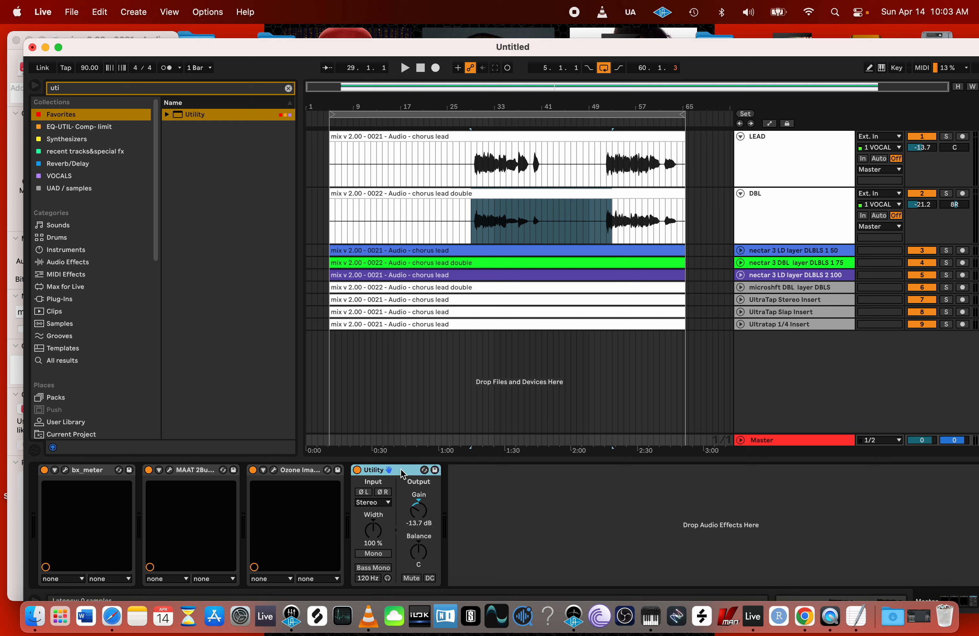
key("cmd+r")
type("Listening purposes")
key("Return")
left_click(517, 230)
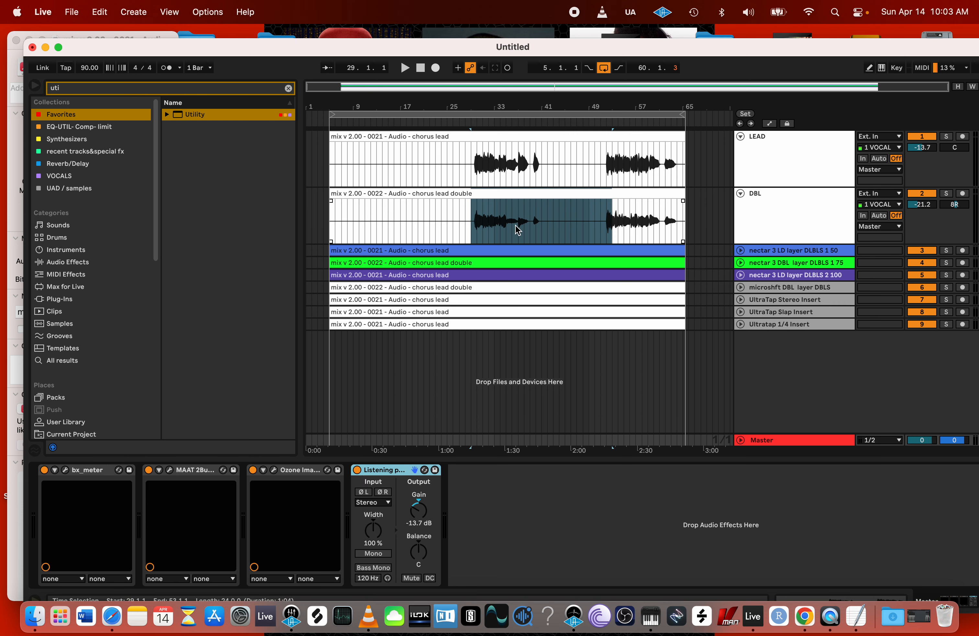
- Play the vocals from bar 29 and monitor the Master in mono through MAAT 2BusControl
scroll(515, 225, "up", 3)
scroll(515, 225, "down", 3)
left_click(471, 208)
key("space")
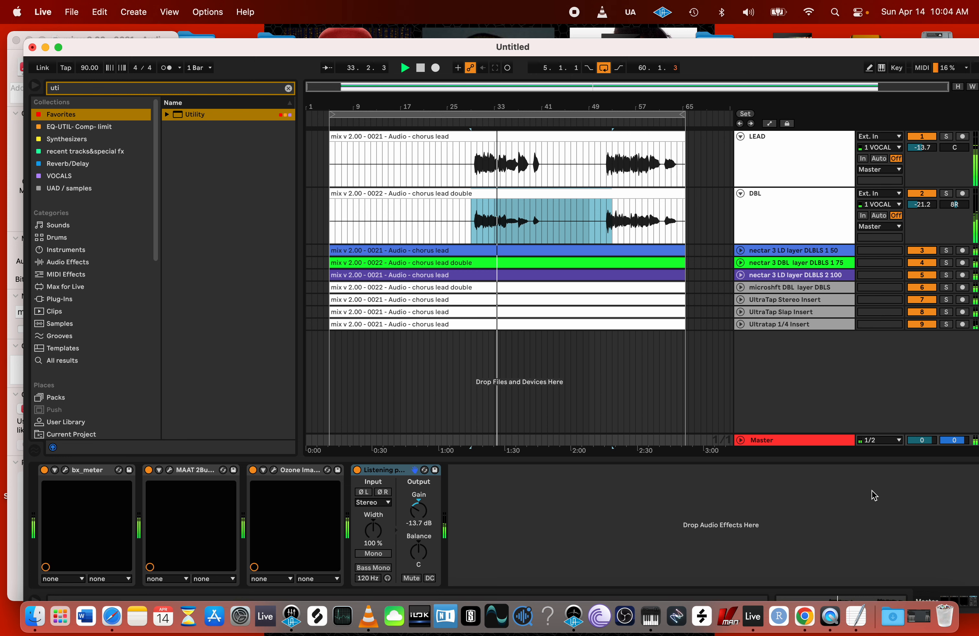
left_click(169, 470)
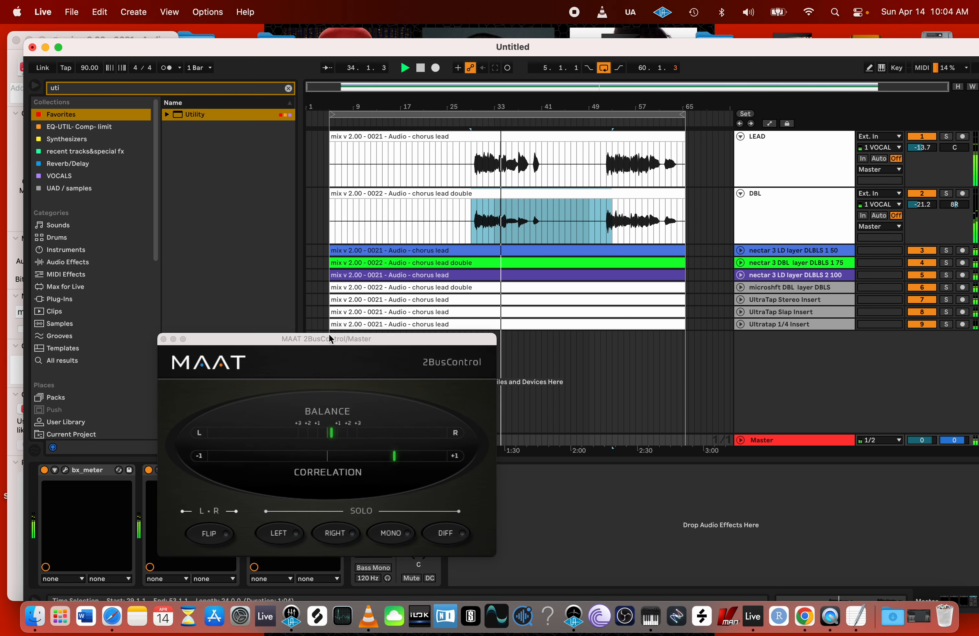
left_click_drag(329, 336, 219, 222)
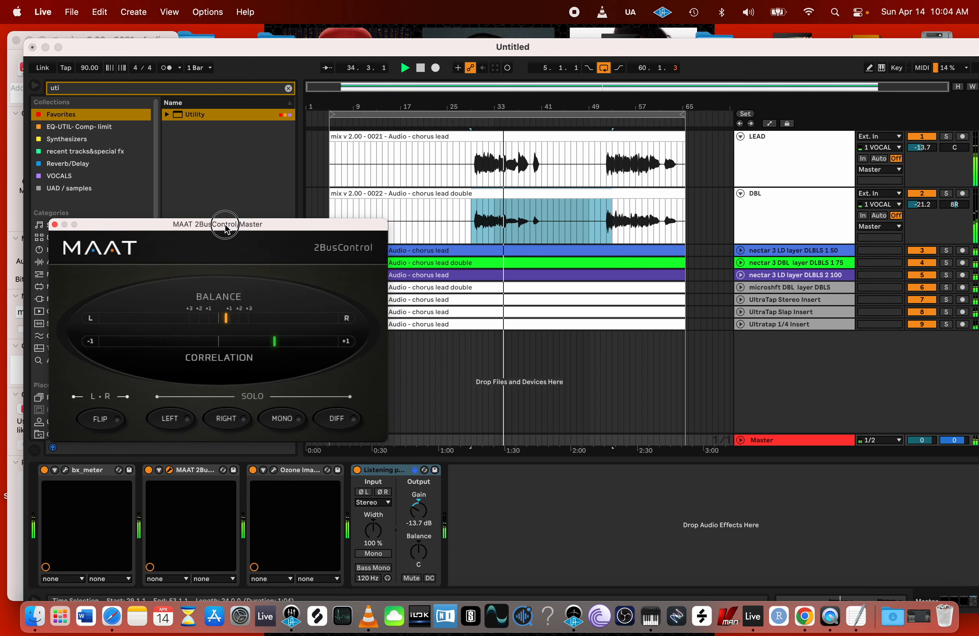
left_click(289, 423)
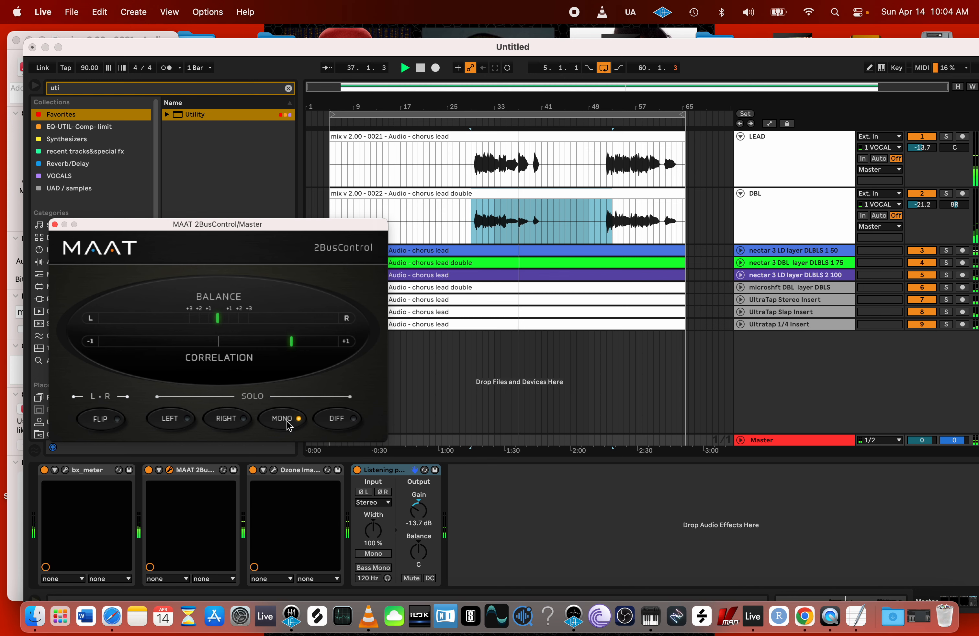
- Check the Master levels on bx_meter while playing both chorus vocal passages
left_click(65, 469)
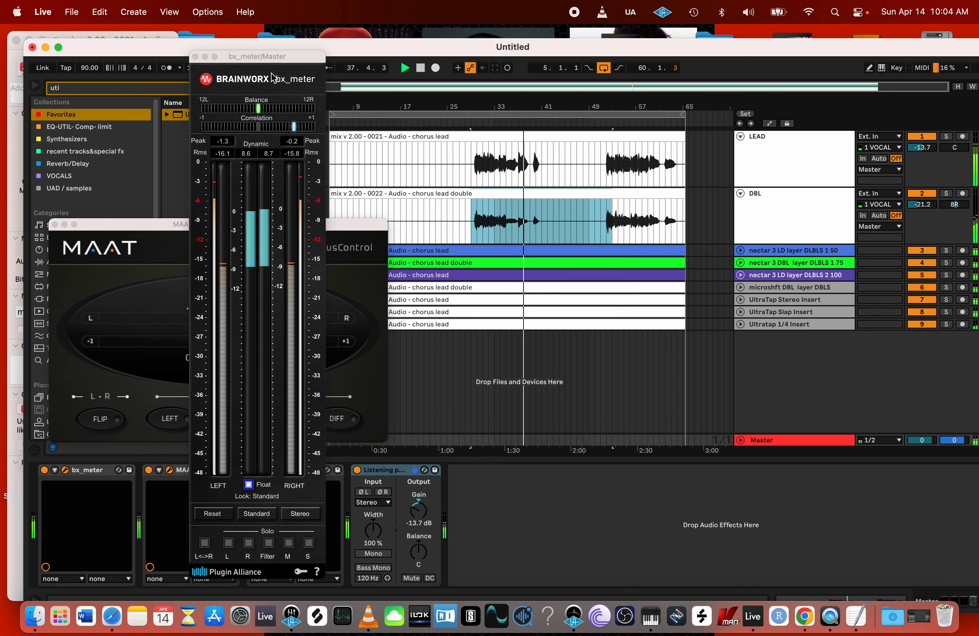
left_click_drag(264, 59, 645, 79)
key("space")
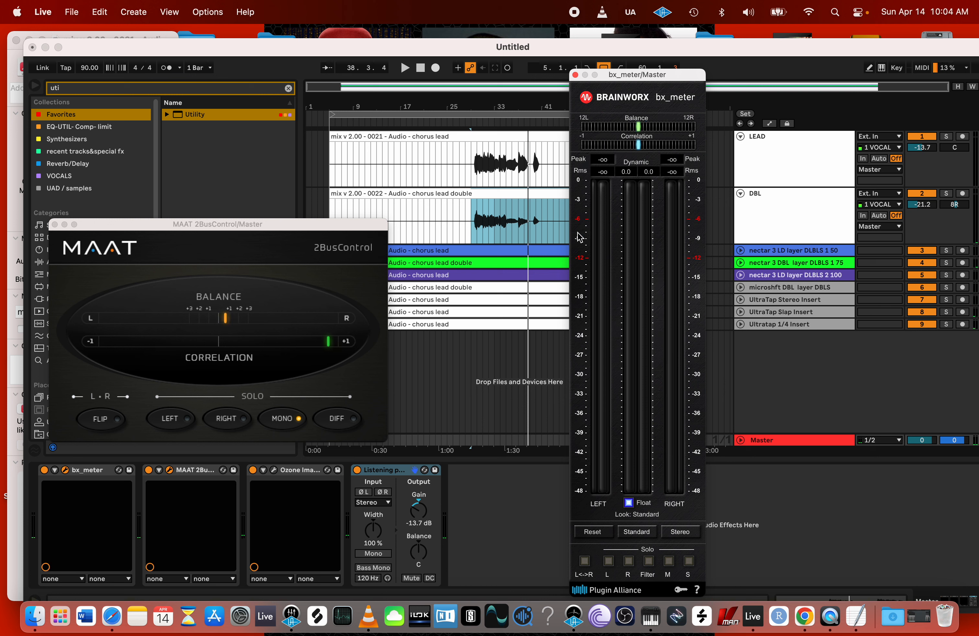
key("space")
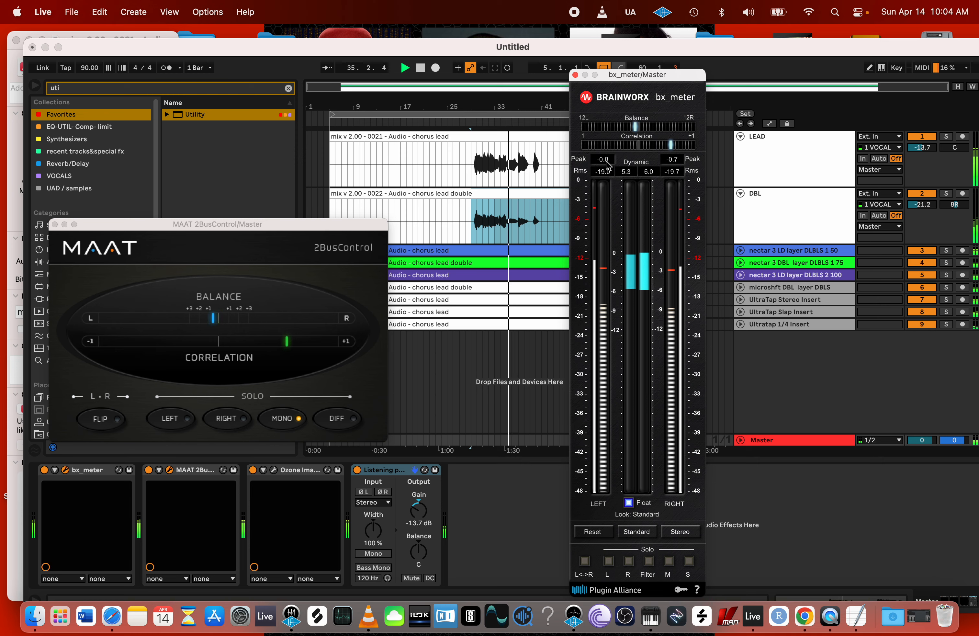
left_click_drag(615, 76, 697, 79)
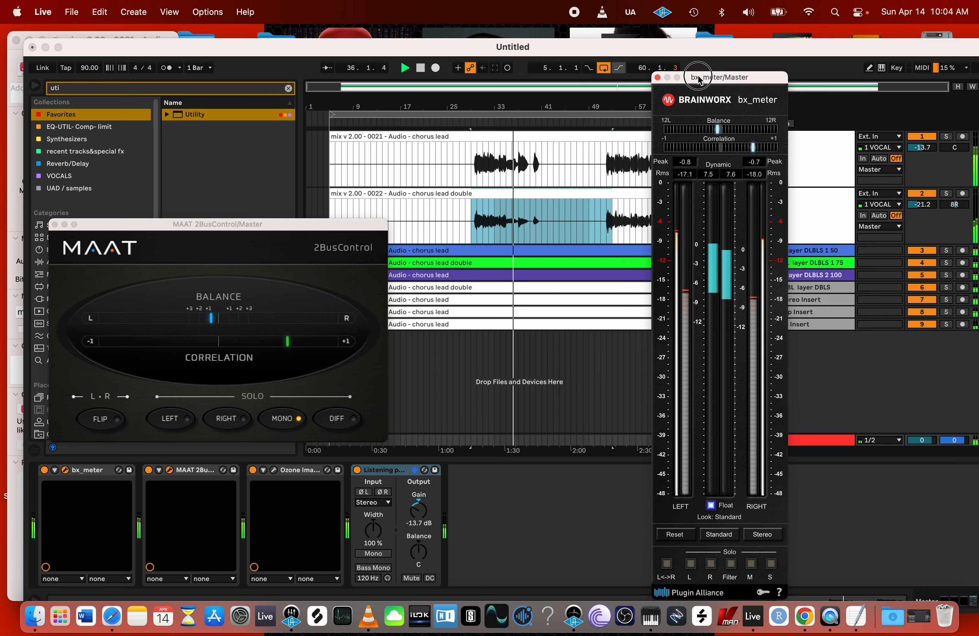
left_click(605, 170)
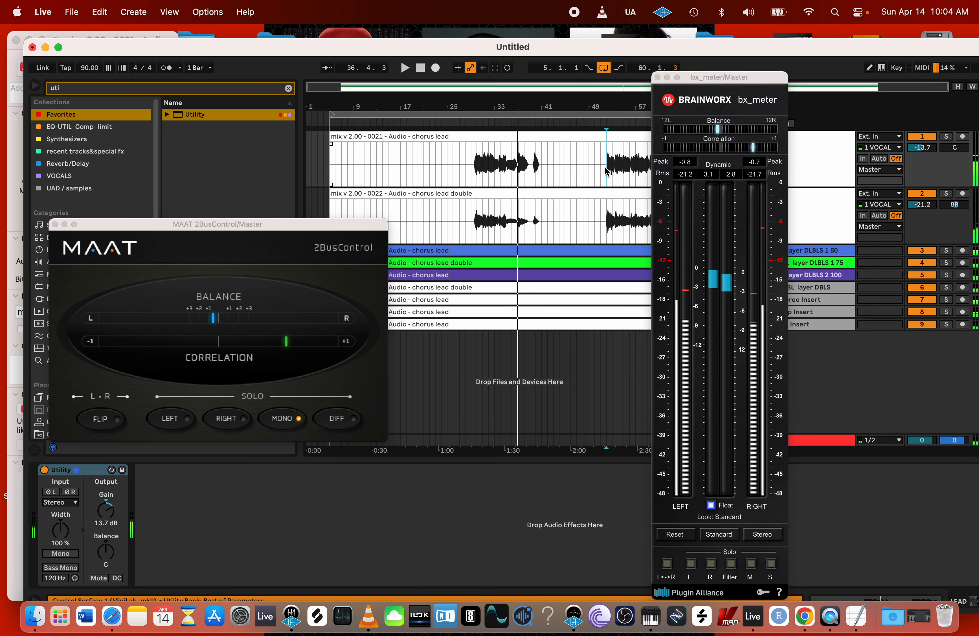
key("space")
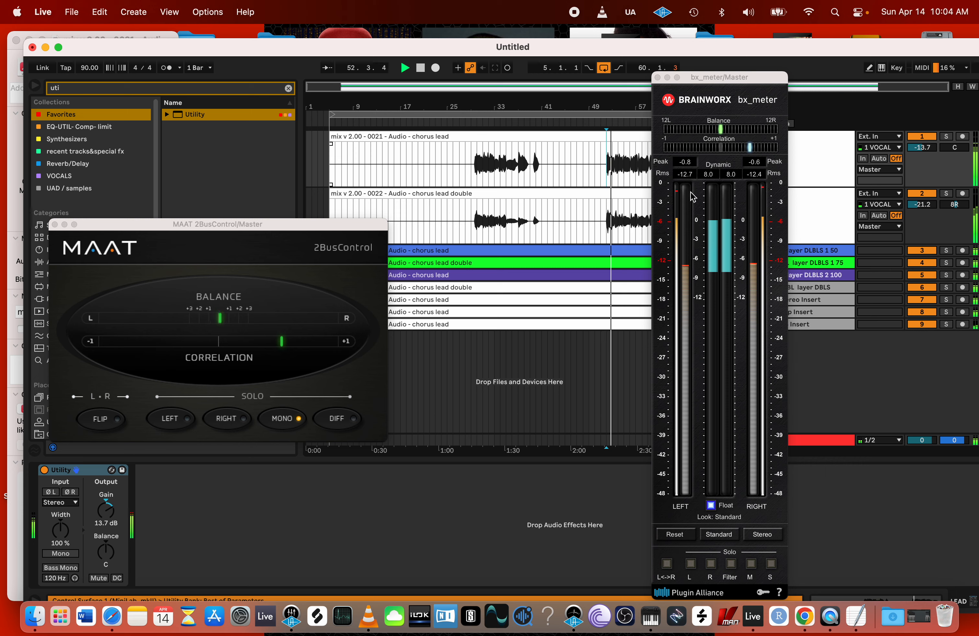
left_click_drag(718, 74, 786, 71)
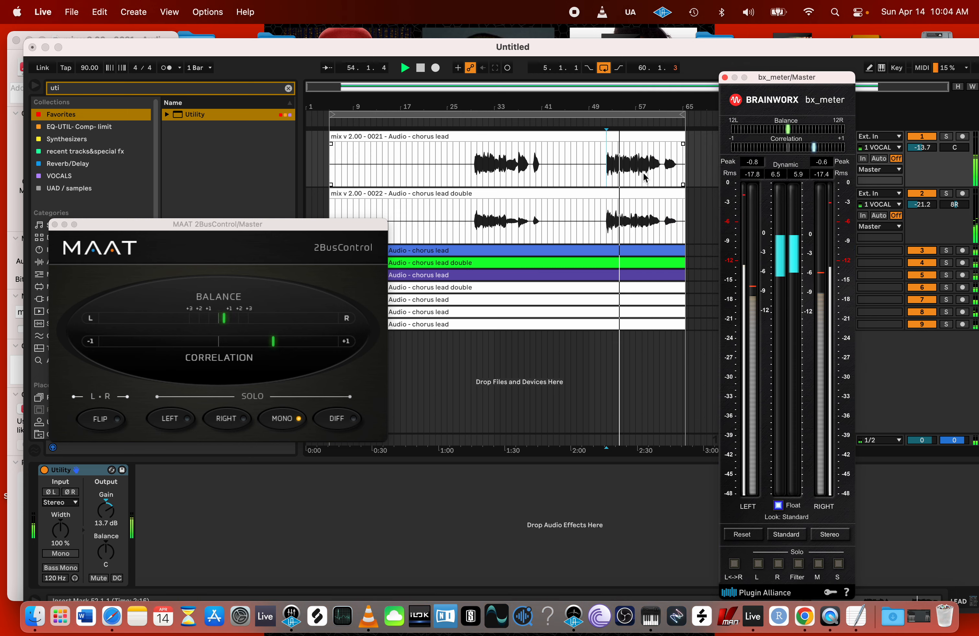
left_click(647, 175)
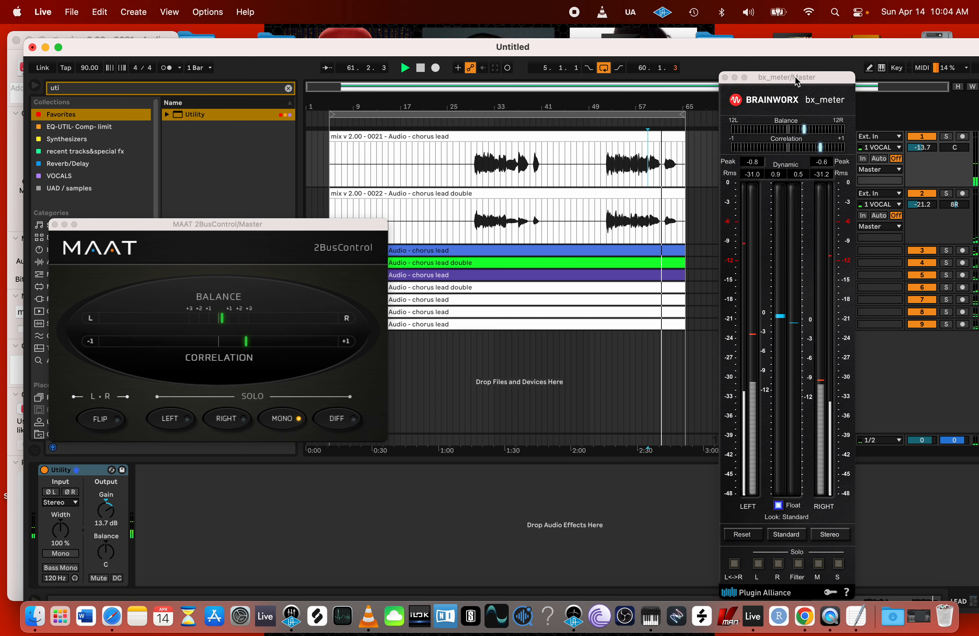
key("space")
- Review the device chains from LEAD through Ultratap 1/4 Insert to verify each track's Utility gain
left_click_drag(795, 76, 509, 38)
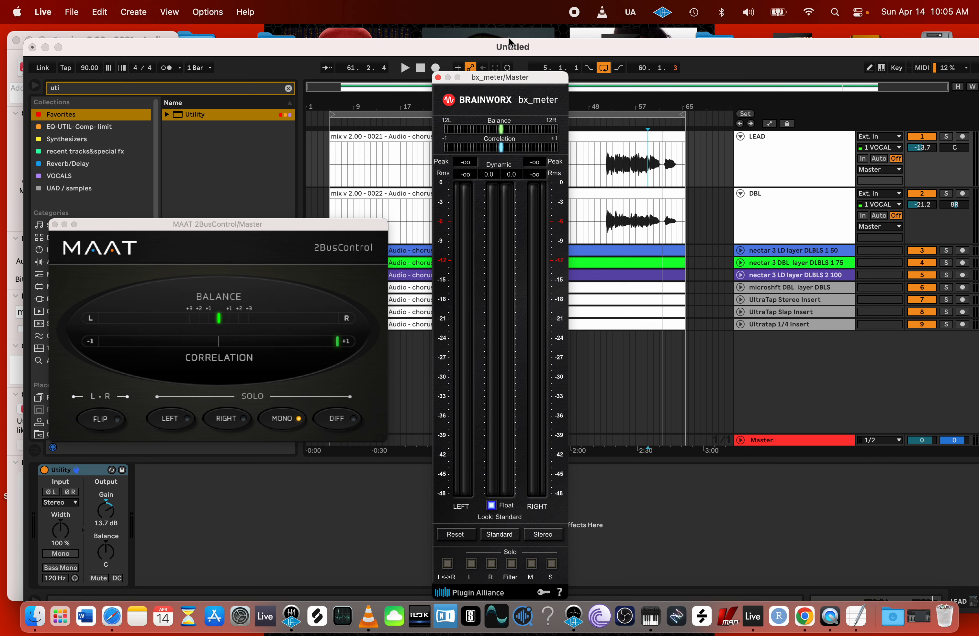
left_click(779, 145)
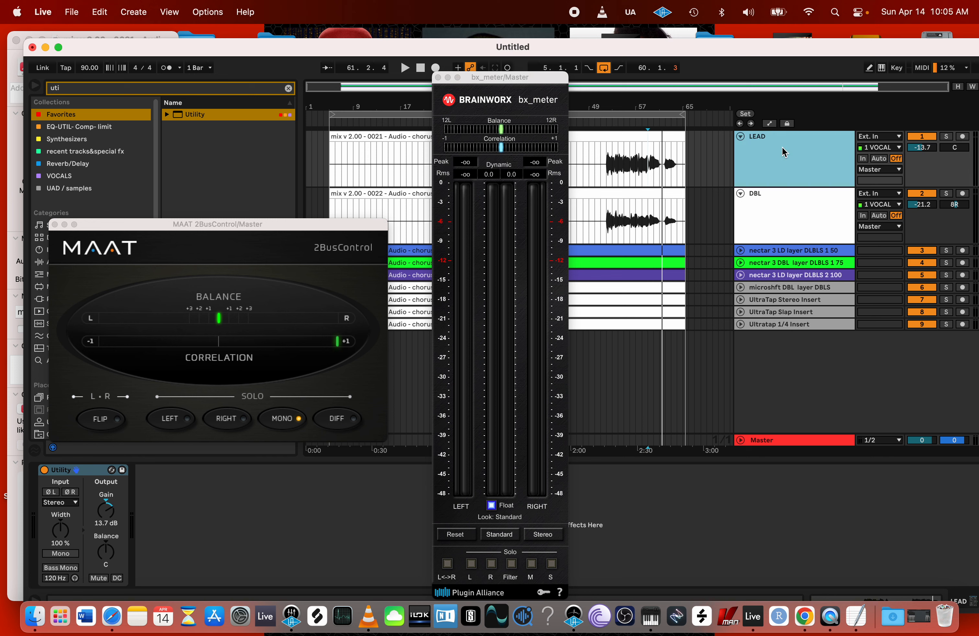
left_click(778, 203)
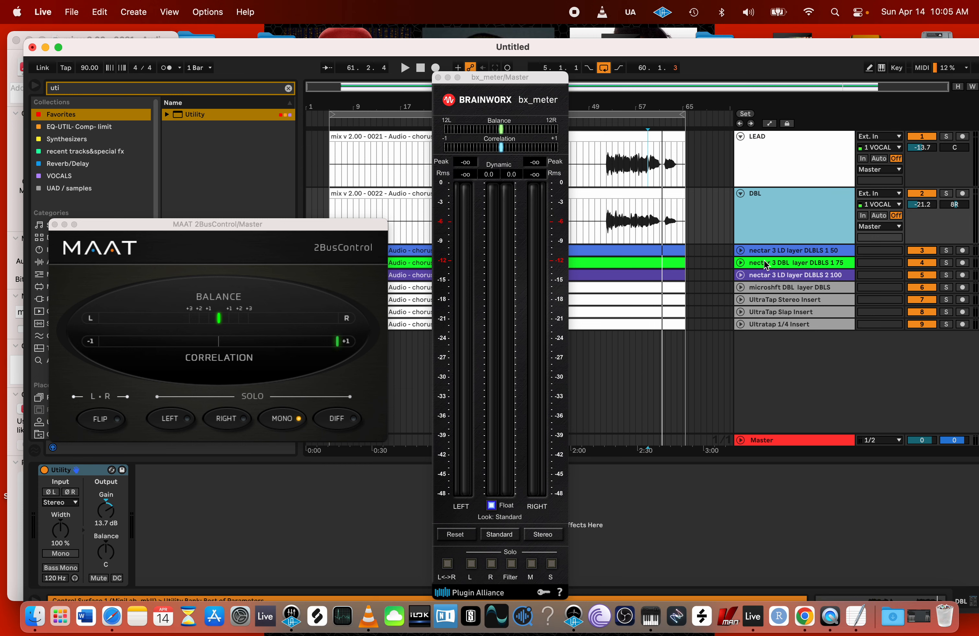
left_click(777, 250)
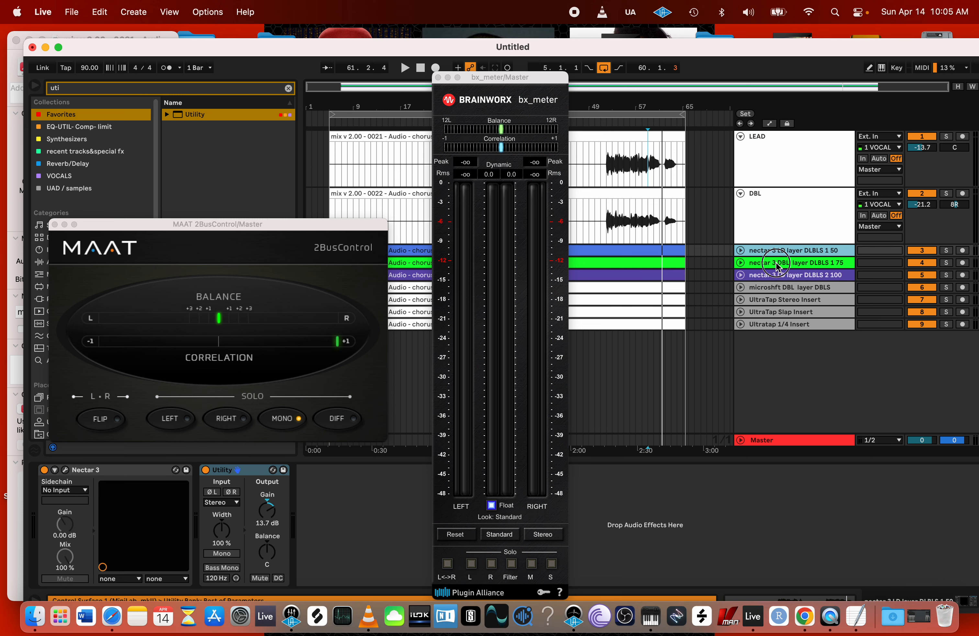
left_click(777, 264)
left_click(777, 275)
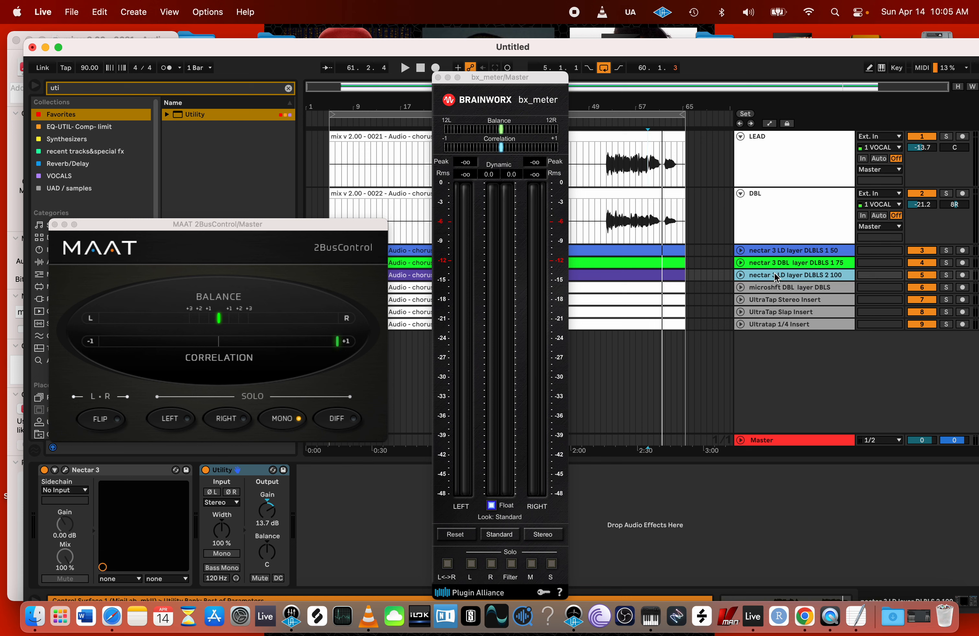
left_click(776, 288)
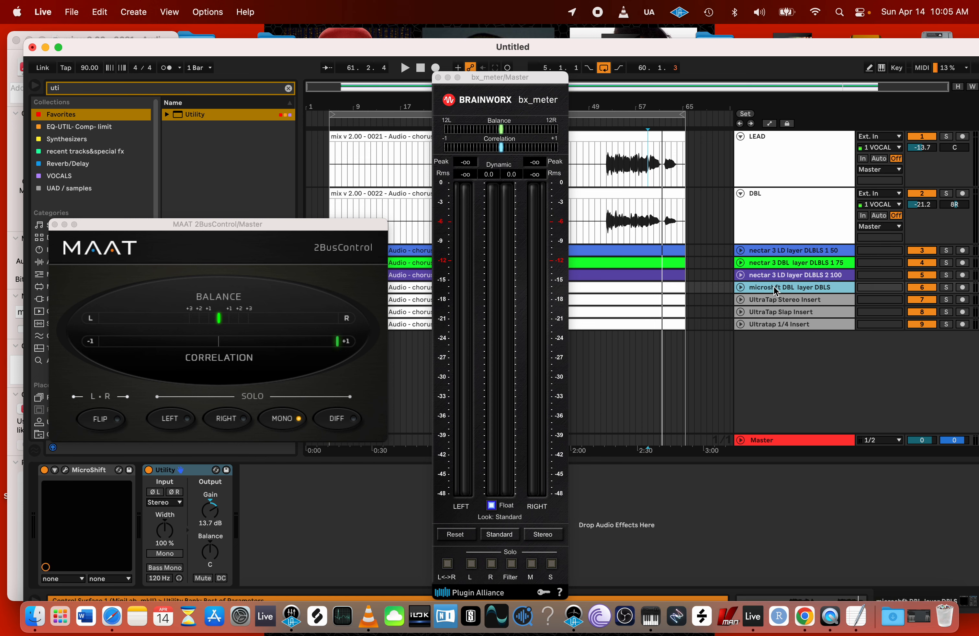
left_click(774, 301)
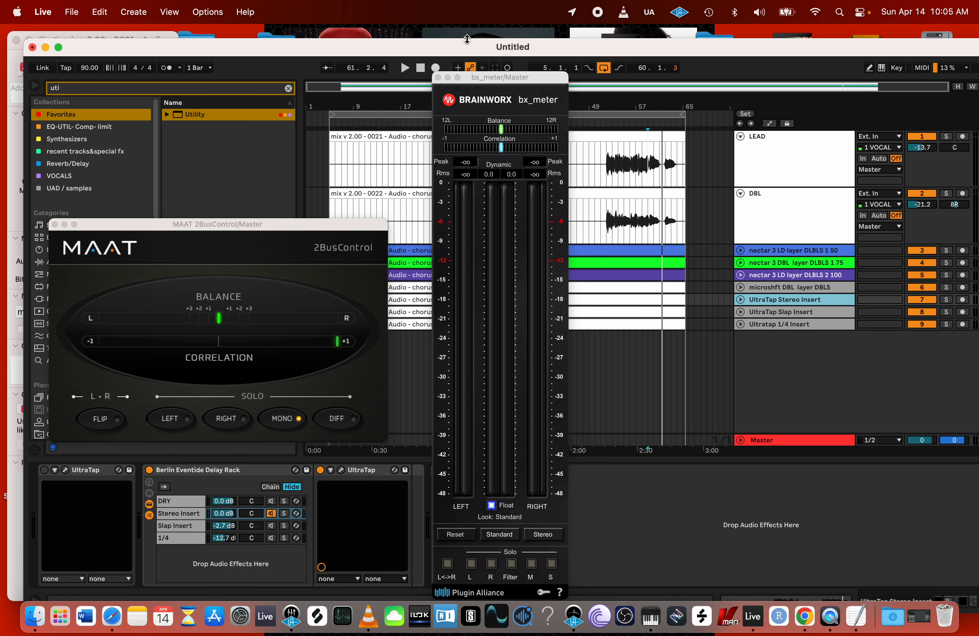
left_click_drag(516, 79, 598, 83)
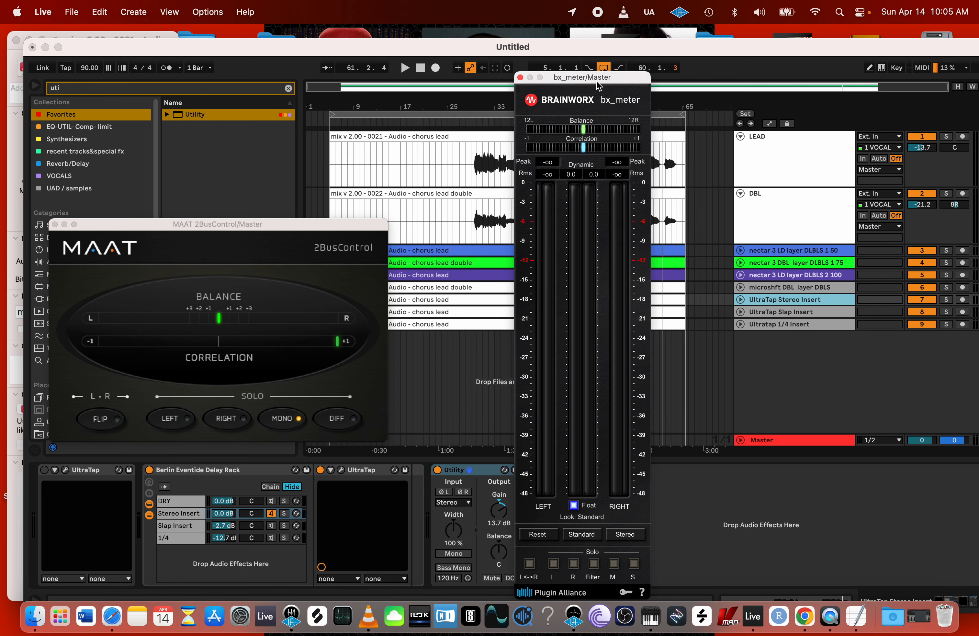
left_click(796, 315)
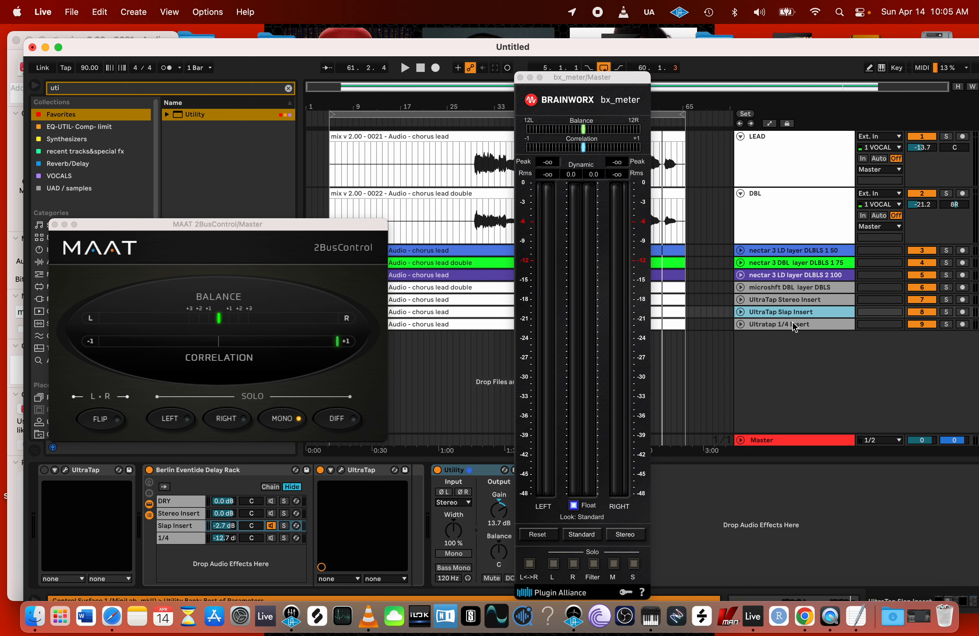
left_click(794, 325)
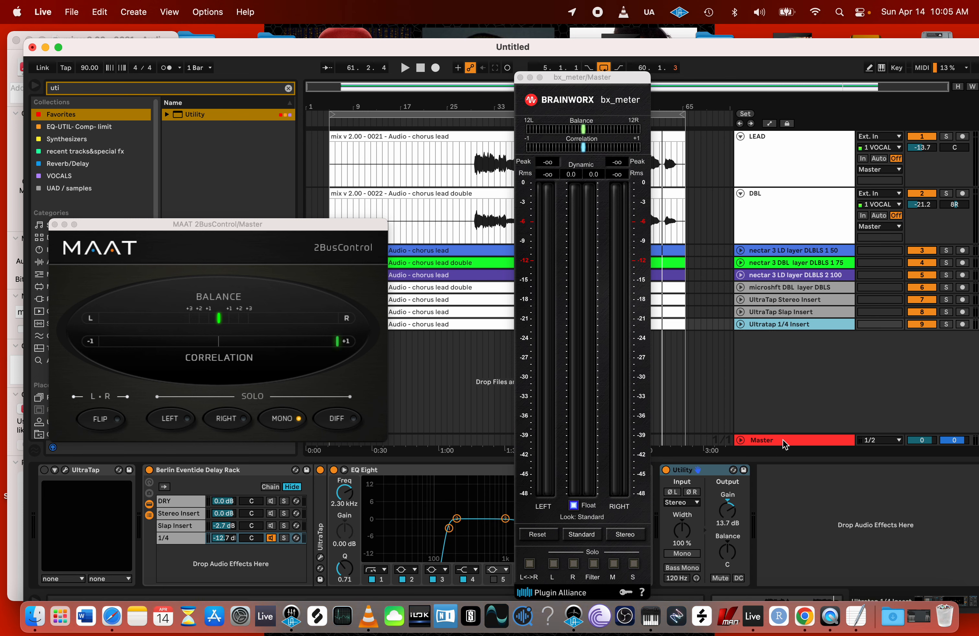
- Turn off the Listening purposes Utility, Ozone Imager, MAAT 2BusControl and bx_meter on the Master, and close the open plug-in windows
left_click(783, 441)
left_click(358, 470)
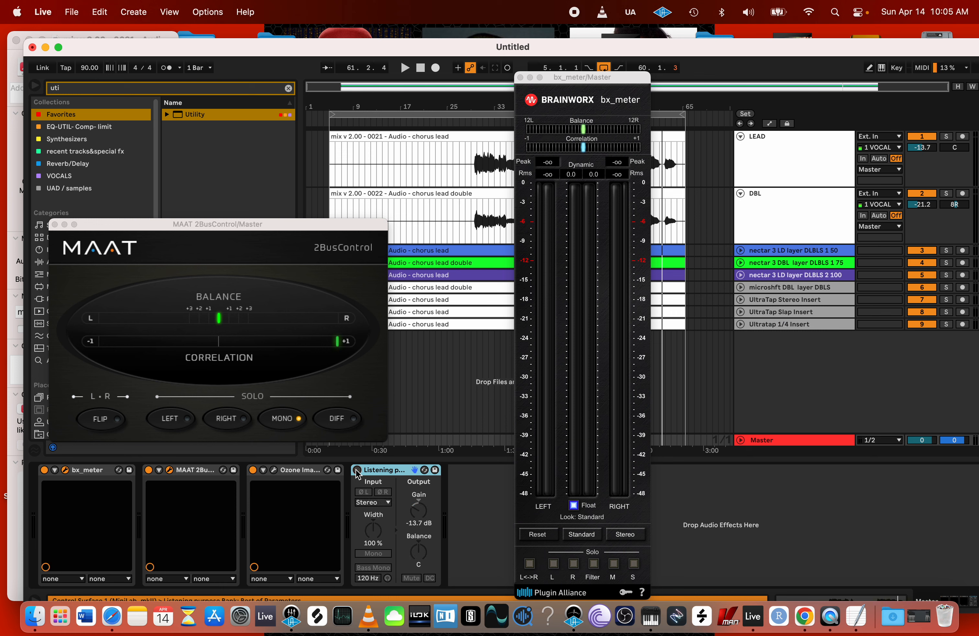
left_click(253, 470)
left_click(148, 470)
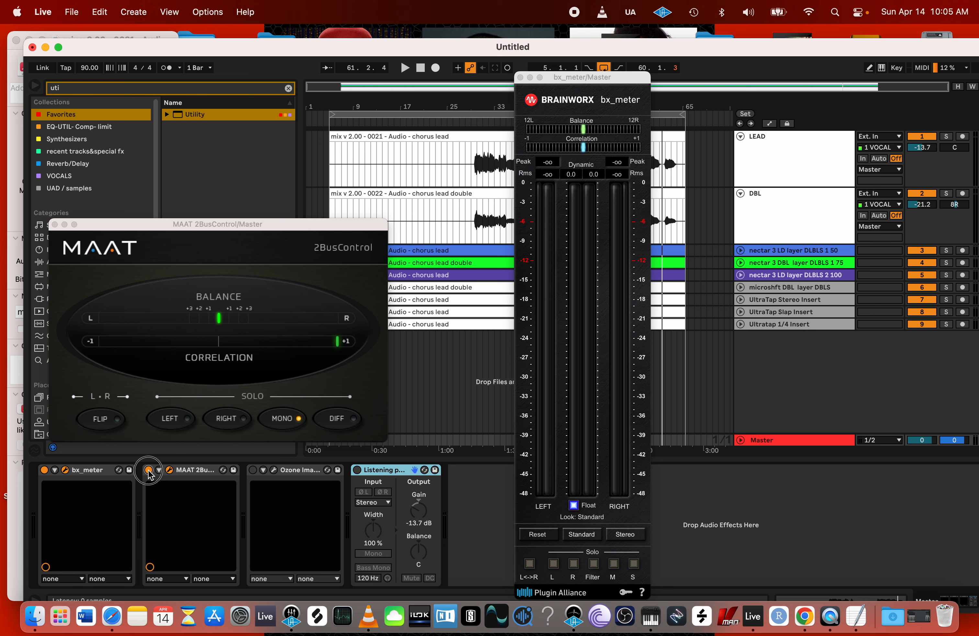
left_click(44, 470)
left_click(54, 224)
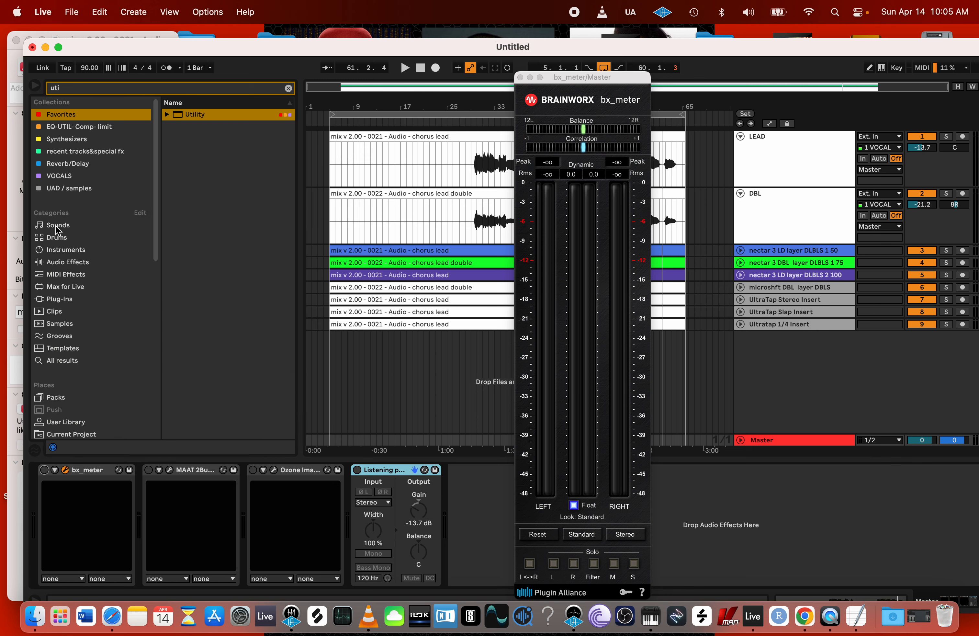
left_click(64, 470)
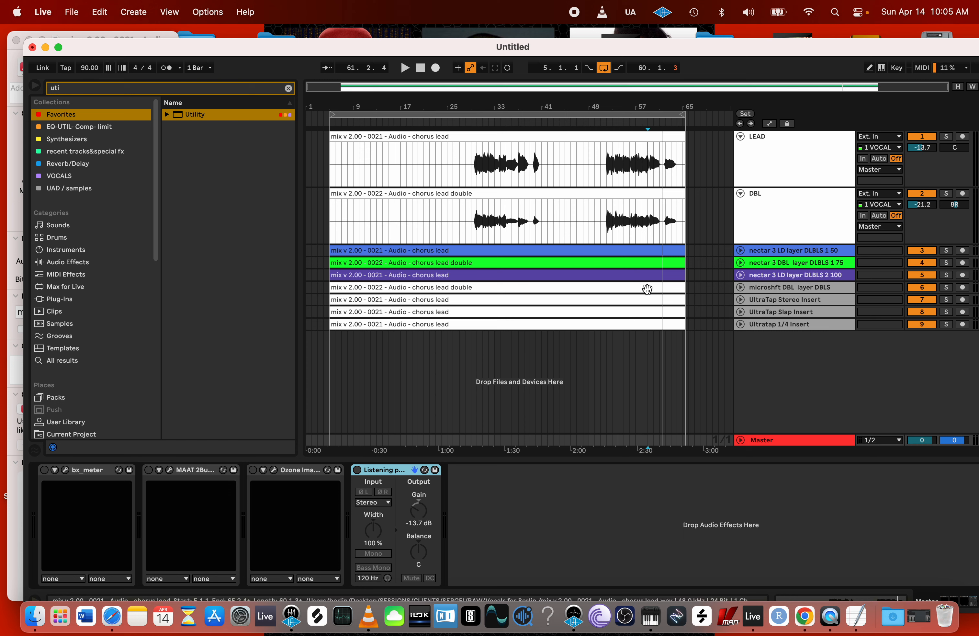
- Select the material within the loop range across all tracks and rename the LEAD track as "ORIGINAL LEAD"
left_click(554, 115)
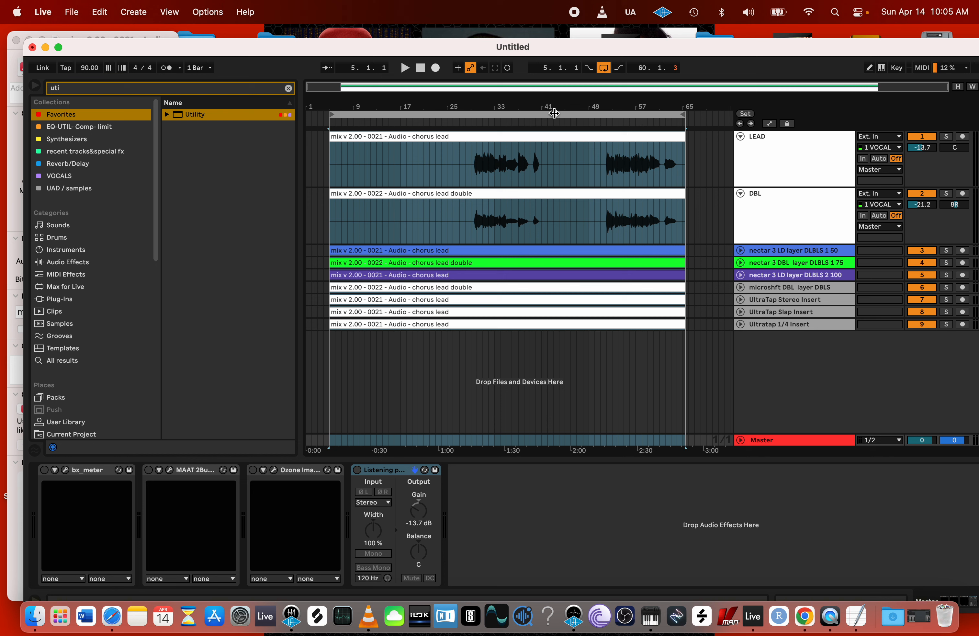
key("super+r")
left_click(768, 136)
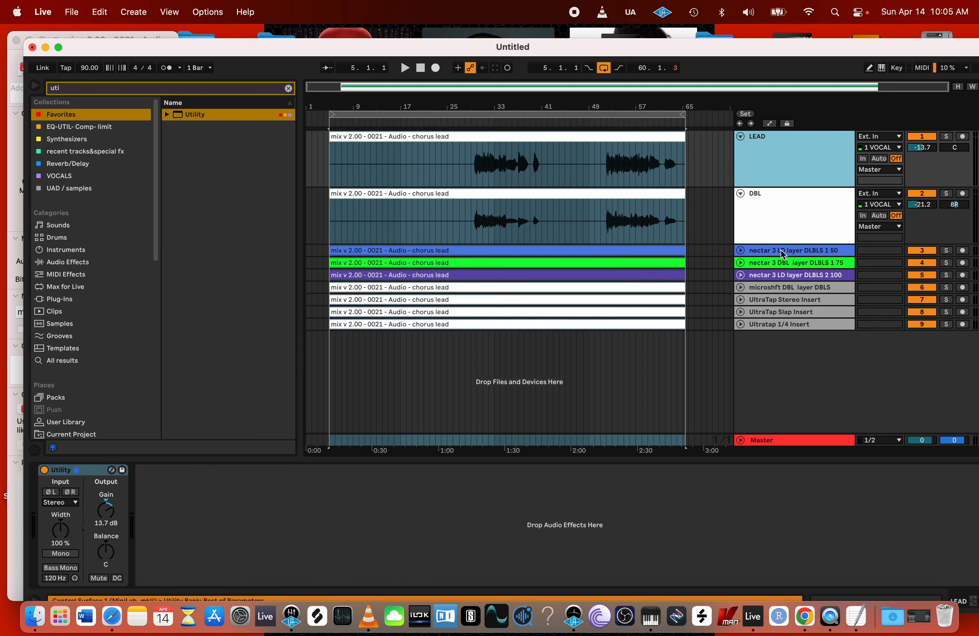
key("super+r")
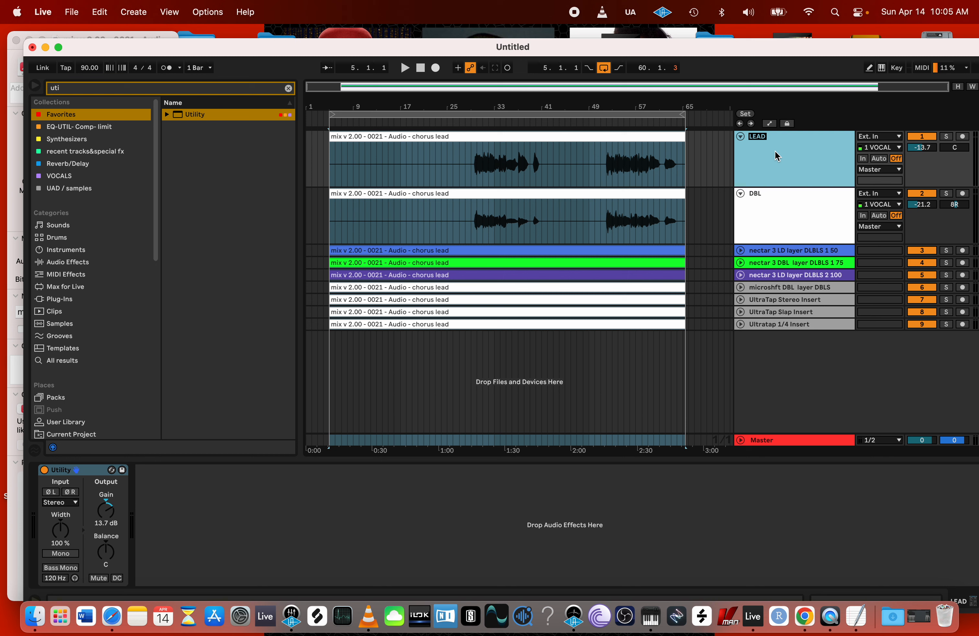
type("ORIGINAL LEAD")
key("Return")
- Rename the DBL track as "ORIGINAL DBL"
left_click(775, 211)
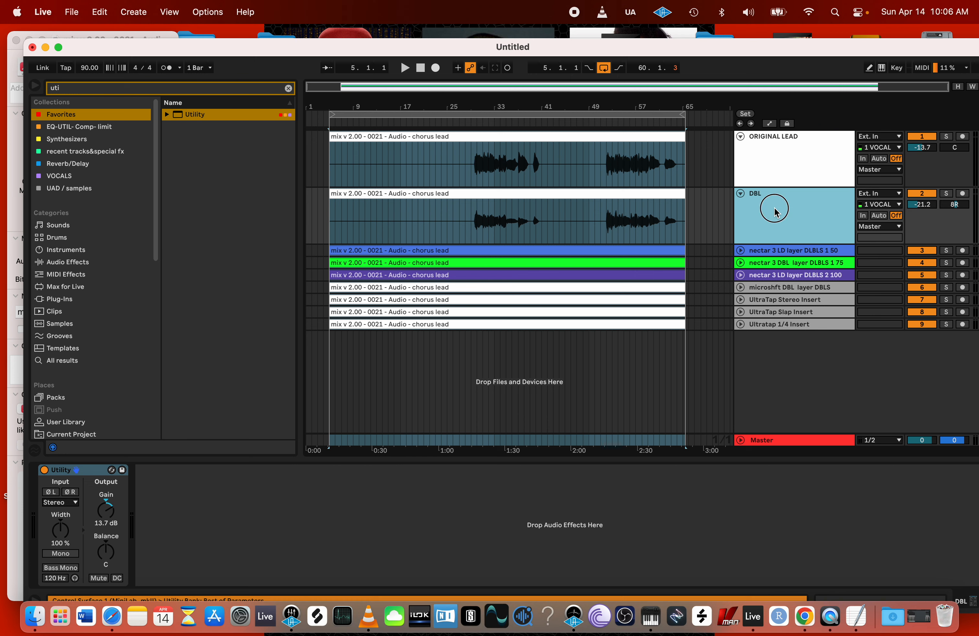
key("super+r")
type("ORIGINAL D")
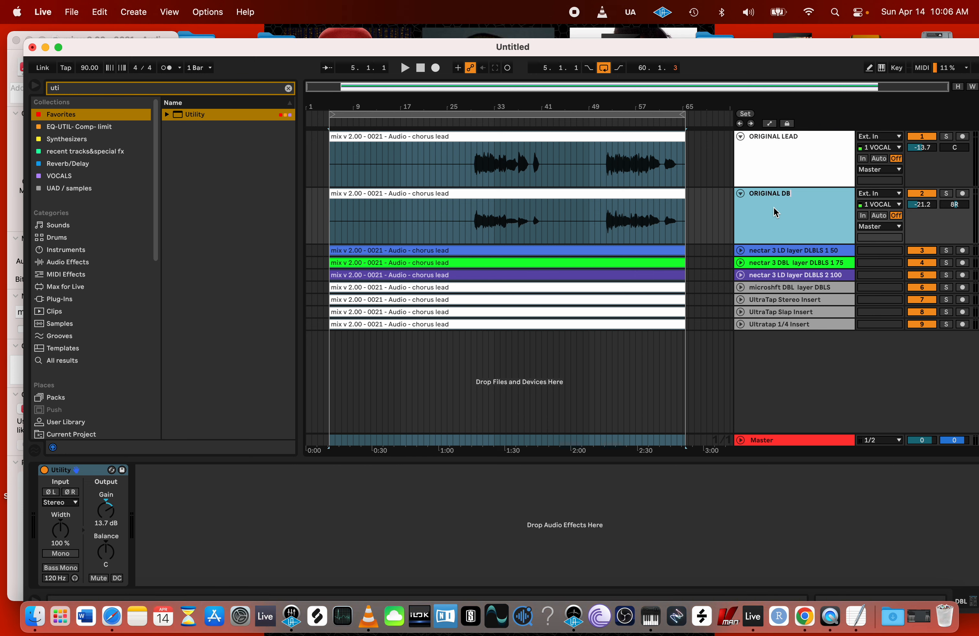
type("BL")
key("Return")
- Rename the "nectar 3 LD layer DLBLS 1 50" track as "LD layer 1 NCTR DBLS 50"
left_click(763, 249)
key("super+r")
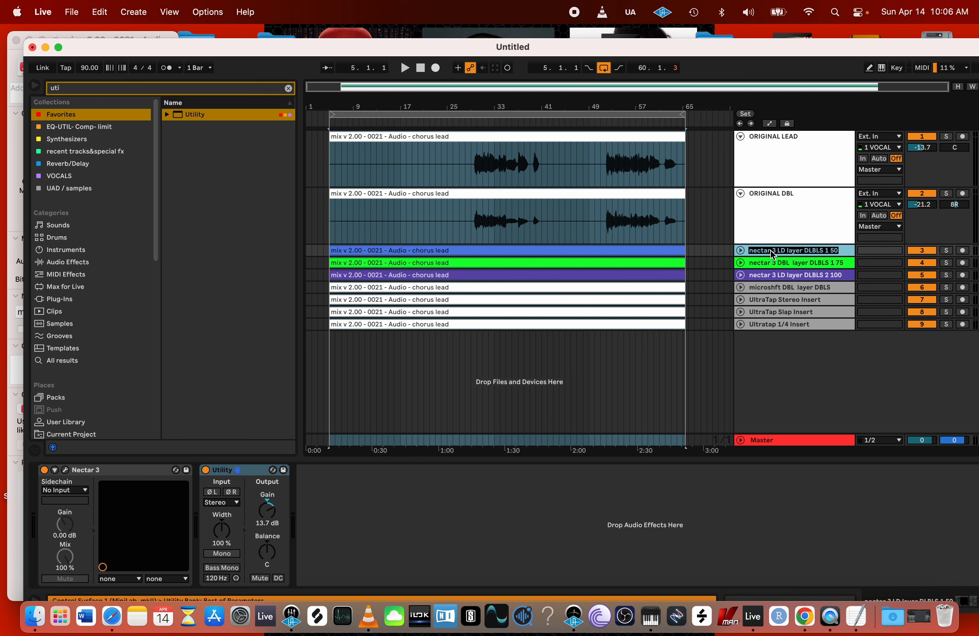
left_click(771, 250)
left_click(778, 251)
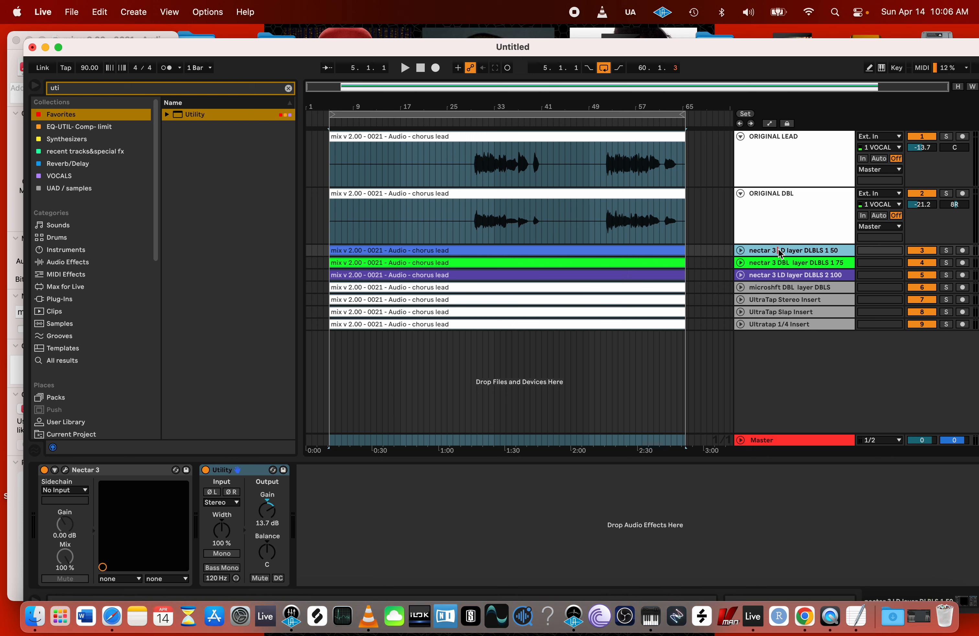
left_click_drag(778, 250, 748, 251)
key("BackSpace")
left_click_drag(801, 254, 778, 256)
type("DBLS ")
type("WITH ")
type("N")
key("BackSpace")
key("BackSpace")
key("BackSpace")
key("BackSpace")
key("BackSpace")
key("BackSpace")
key("BackSpace")
key("BackSpace")
key("BackSpace")
key("BackSpace")
key("BackSpace")
key("BackSpace")
type("NCTR 3")
key("BackSpace")
key("BackSpace")
type("DBLS")
left_click(768, 263)
- Copy the "LD layer 1 NCTR DBLS 50" name onto the "nectar 3 DBL layer DLBLS 1 75" track and change it to "LD layer 2 NCTR DBLS 75"
left_click(770, 249)
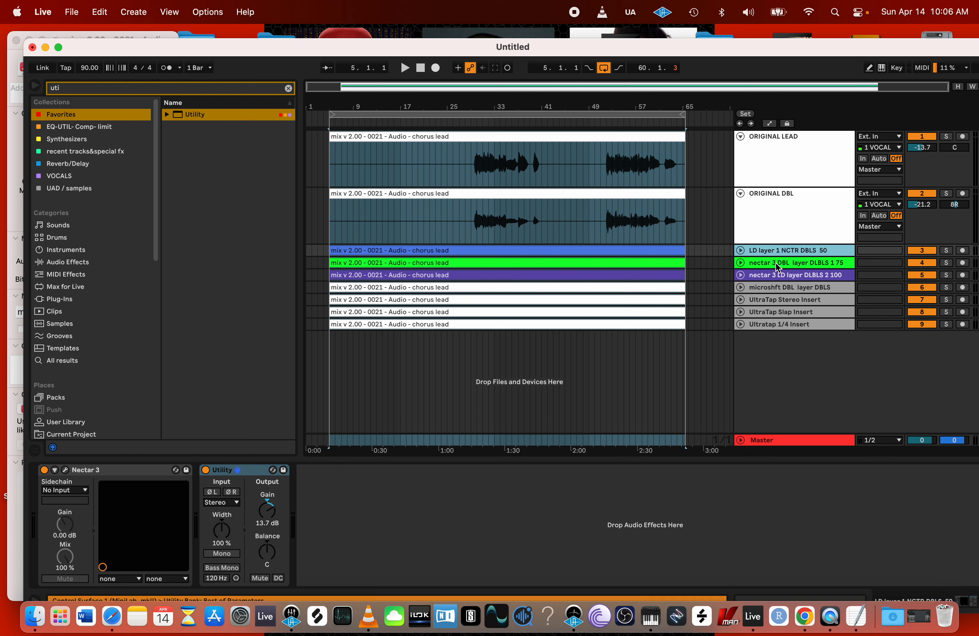
key("super+r")
key("super+c")
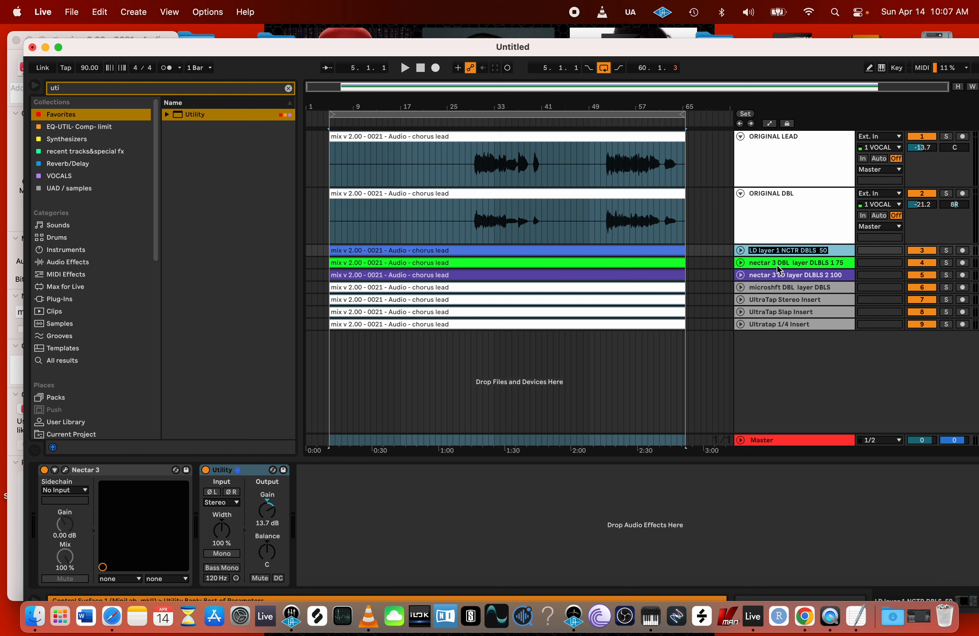
left_click(777, 263)
key("super+r")
key("super+v")
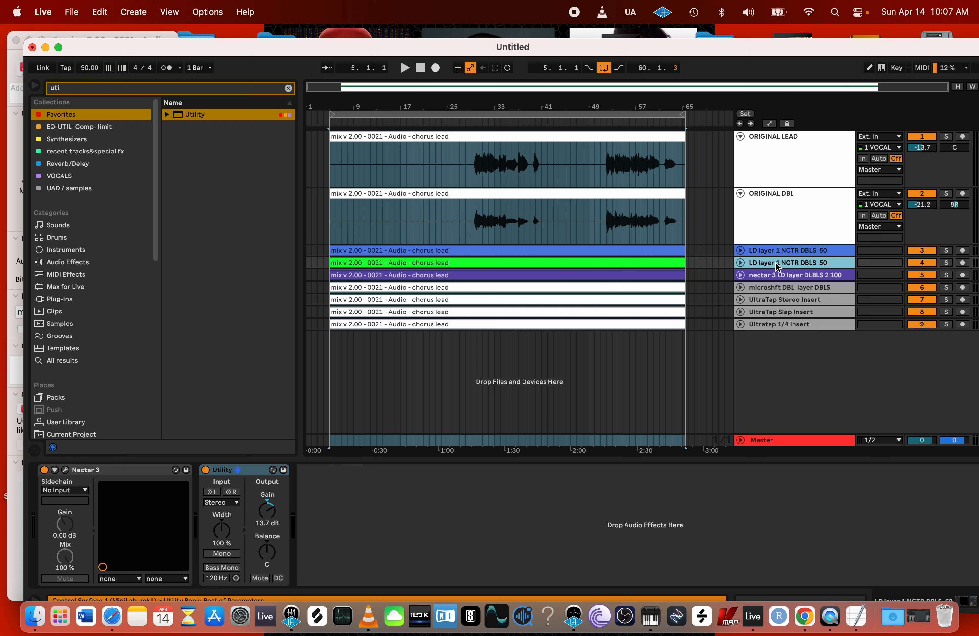
left_click(779, 266)
key("BackSpace")
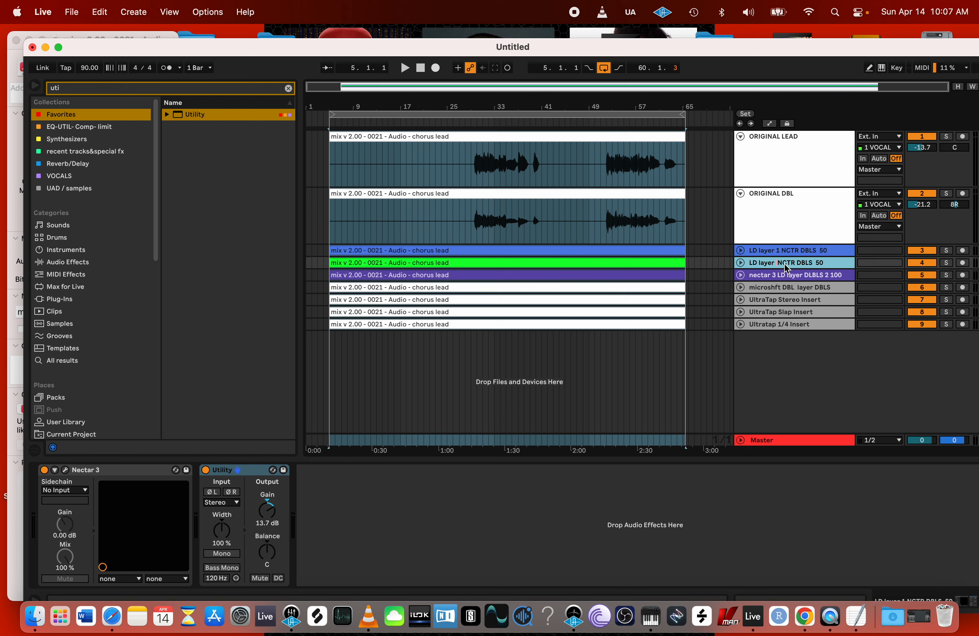
type("2")
left_click(816, 263)
double_click(825, 264)
key("Return")
- Unfold the LD layer 1 track and rename the ORIGINAL LEAD track's audio clip as "1"
left_click(800, 276)
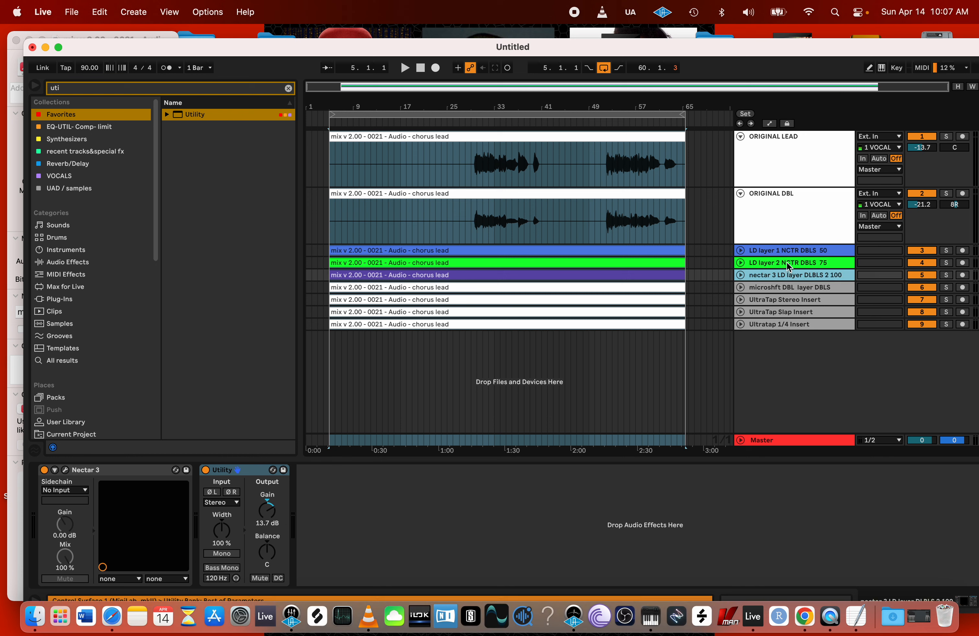
left_click(787, 263)
left_click(786, 275)
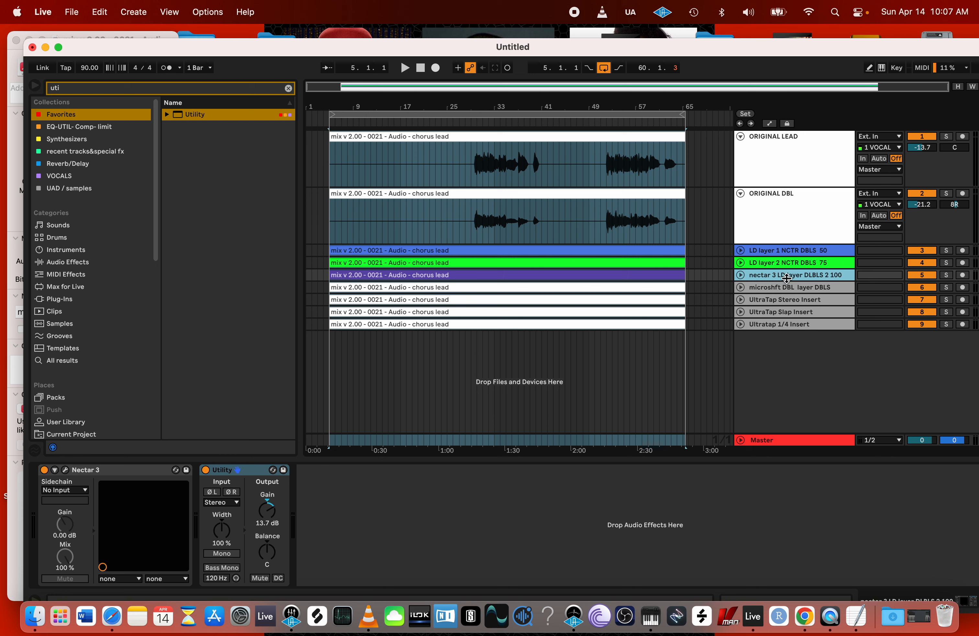
left_click(740, 250)
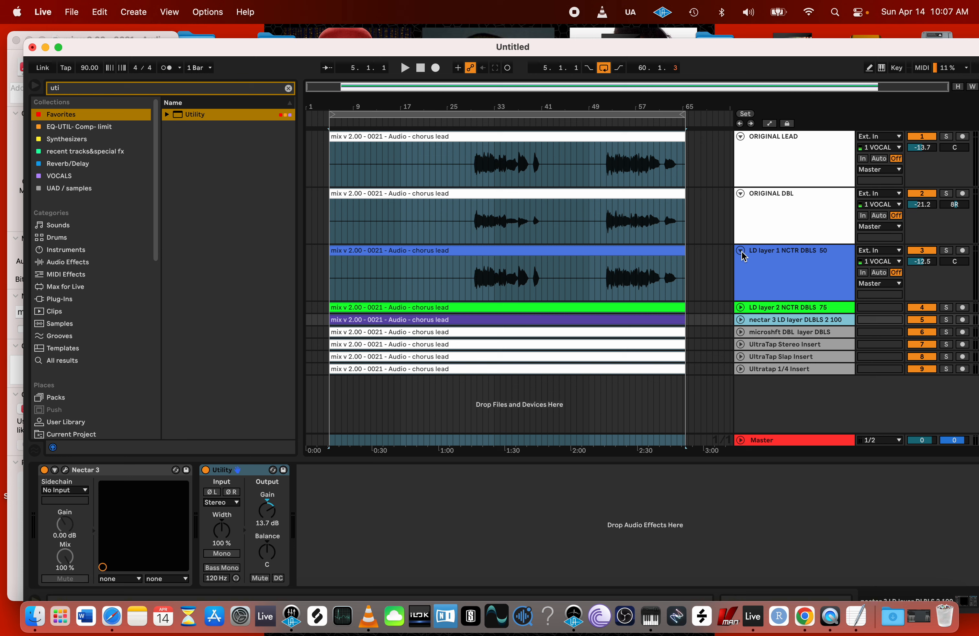
left_click(576, 252)
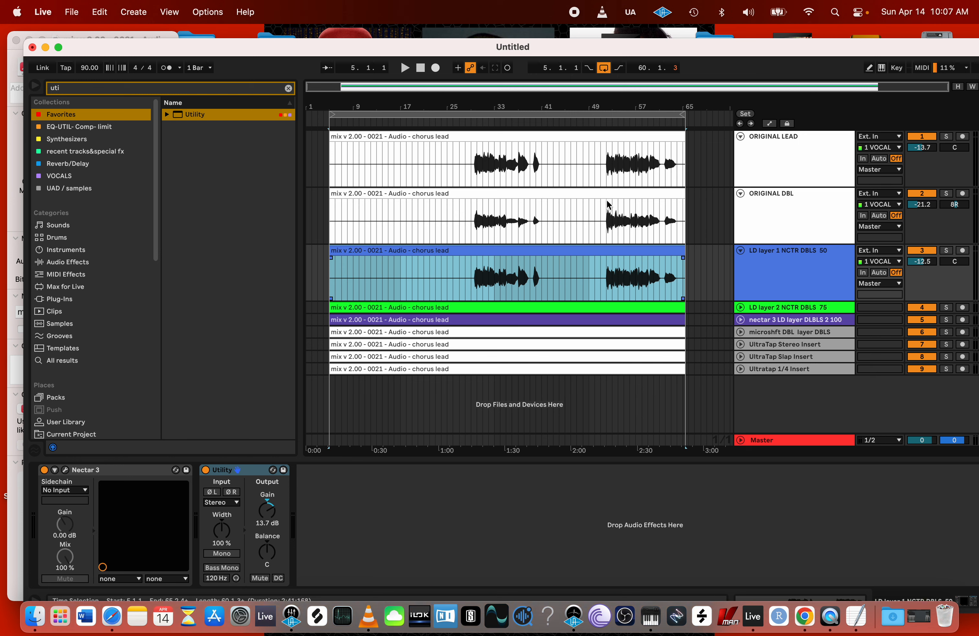
left_click(597, 137)
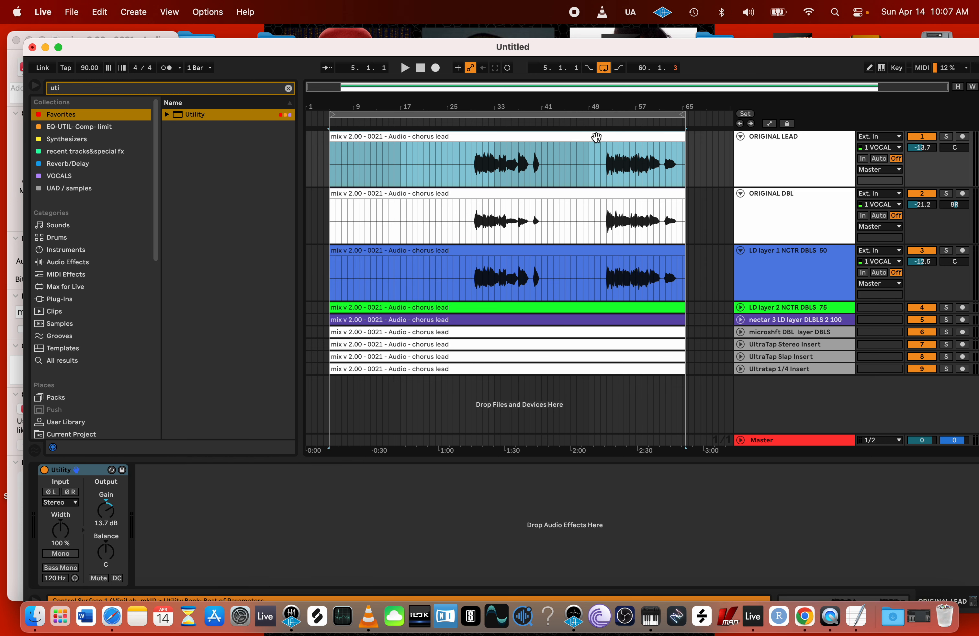
key("super+r")
type("1")
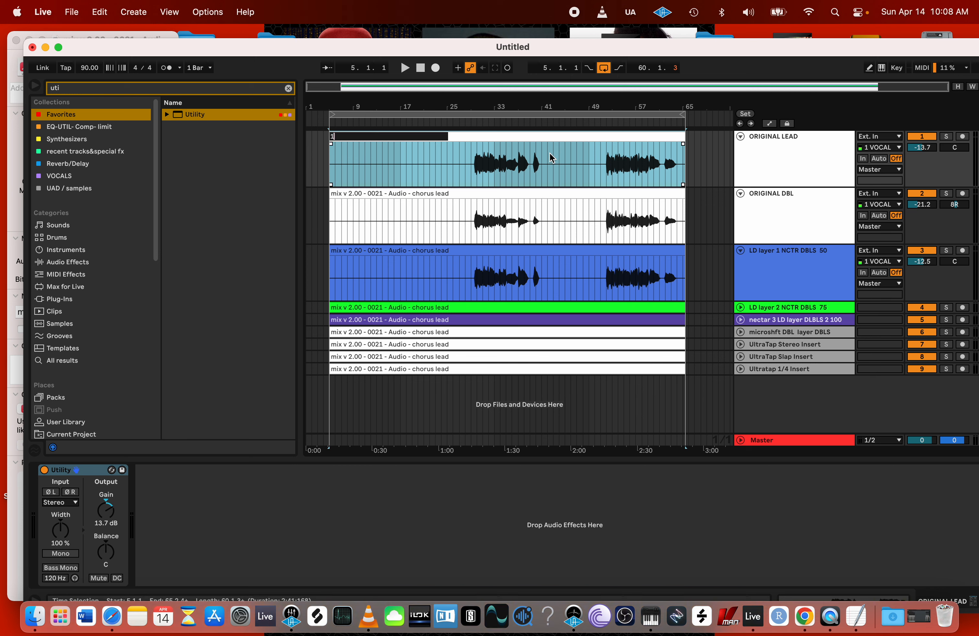
key("Return")
- Rename the audio clip on the ORIGINAL DBL track as "2"
left_click(498, 194)
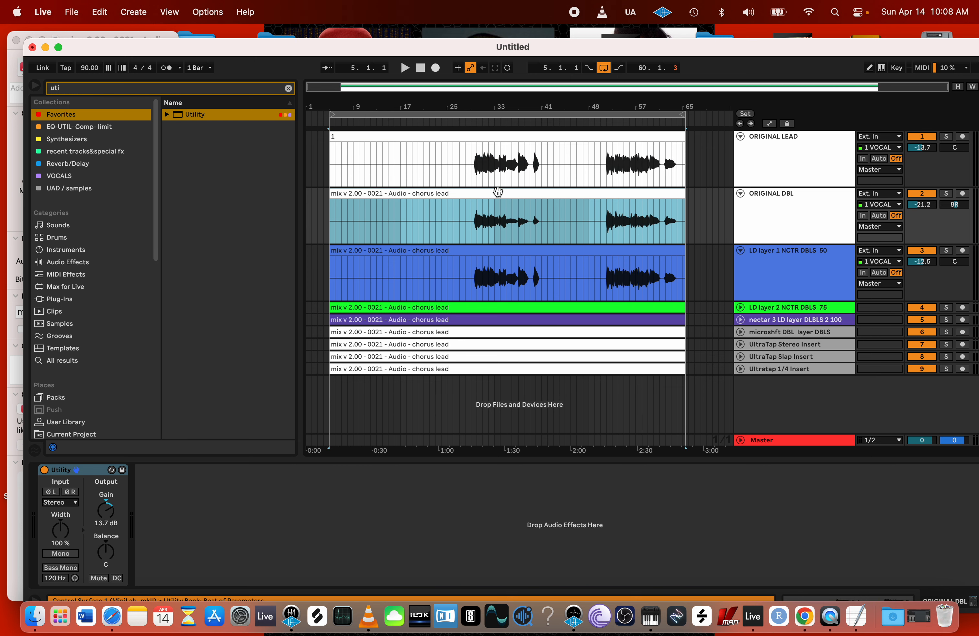
key("super+r")
type("2")
left_click(536, 165)
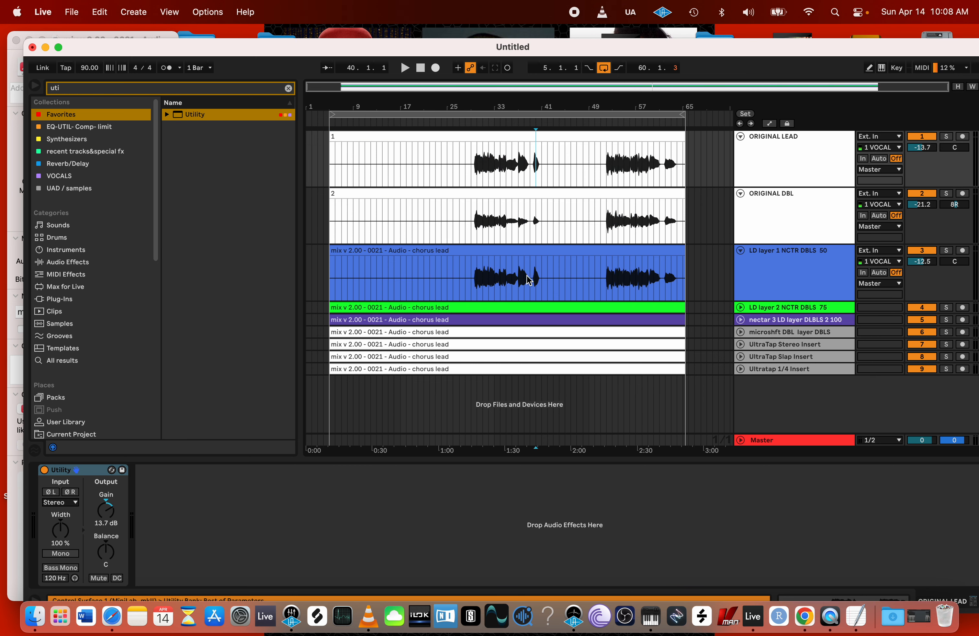
- Replace the clip on the LD layer 1 track with a copy of clip "1" from ORIGINAL LEAD
left_click(536, 252)
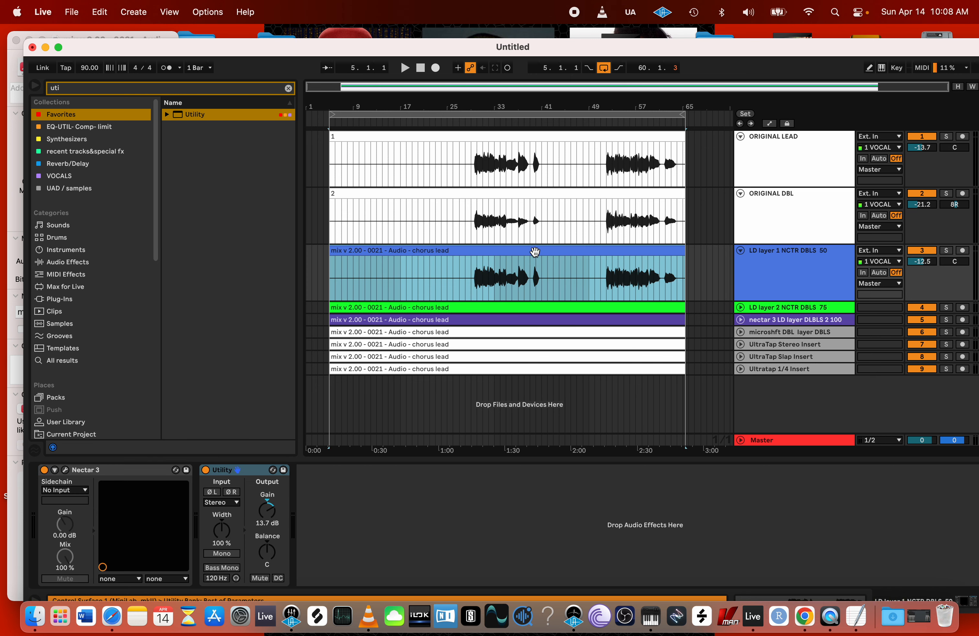
left_click(509, 135)
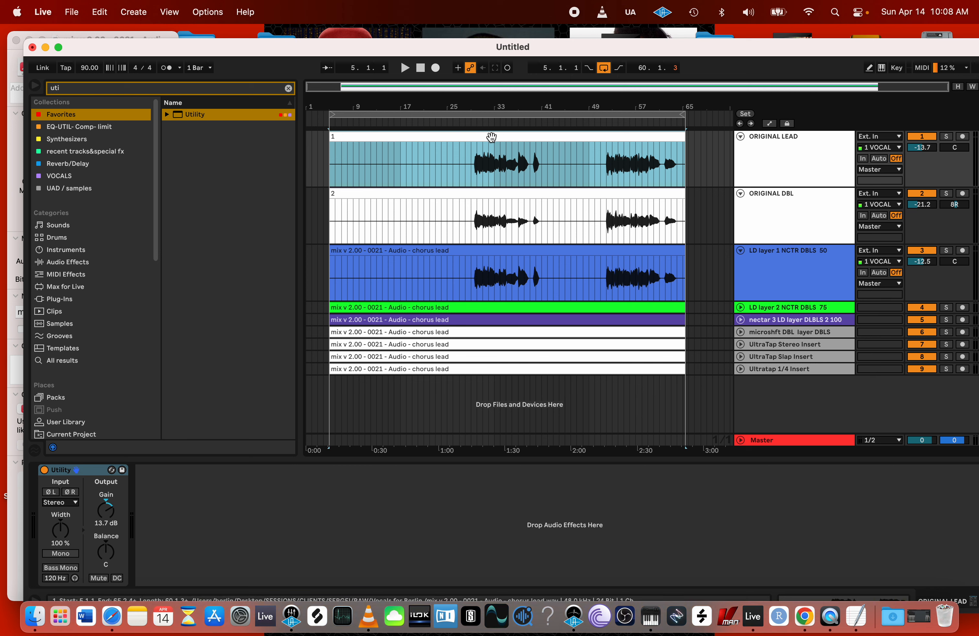
left_click_drag(491, 136, 492, 270)
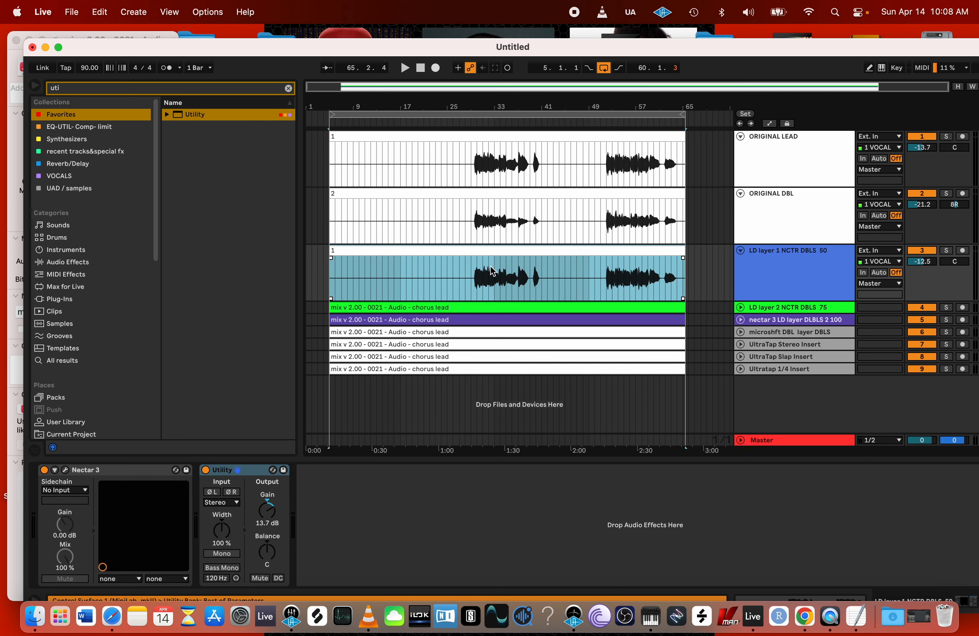
- Unfold the LD layer 2 track and replace its clip with a copy of clip "2" from ORIGINAL DBL
left_click(741, 308)
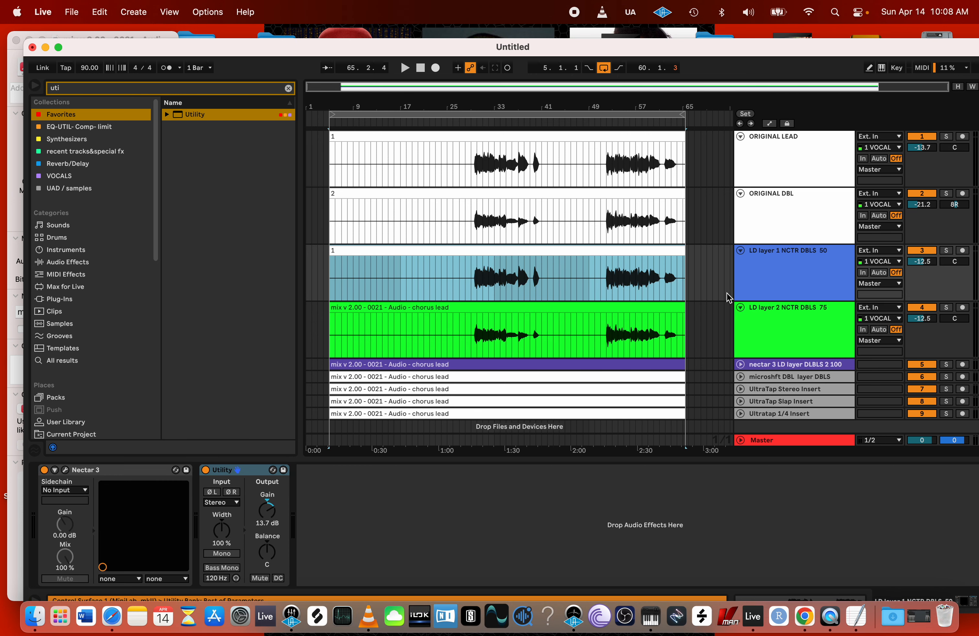
scroll(619, 309, "down", 1)
left_click_drag(481, 182, 482, 318)
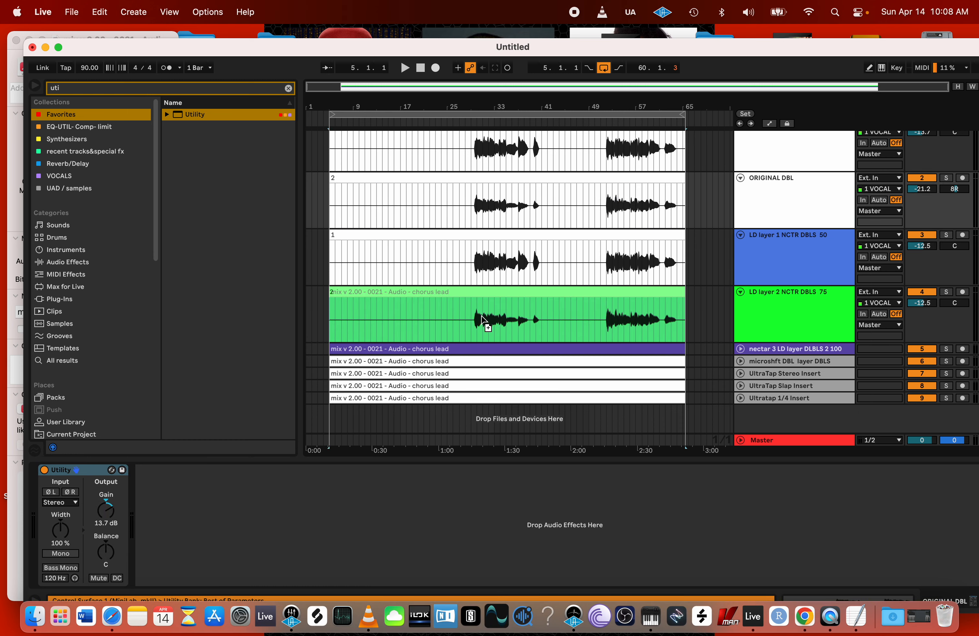
left_click(452, 232)
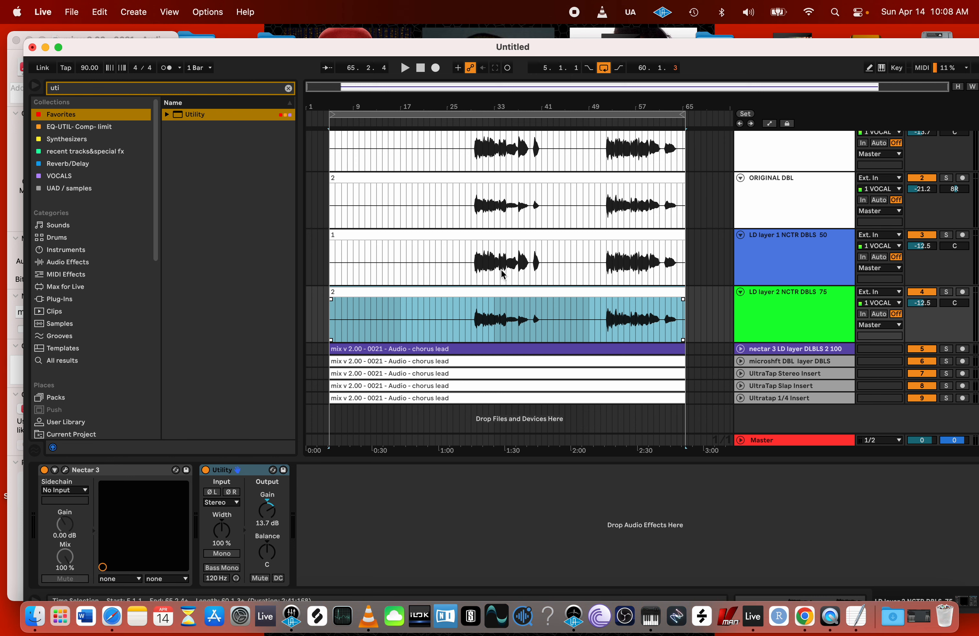
- Unfold the "nectar 3 LD layer DLBLS 2 100" track and replace its clip with a copy of clip "1" from LD layer 1
left_click(740, 349)
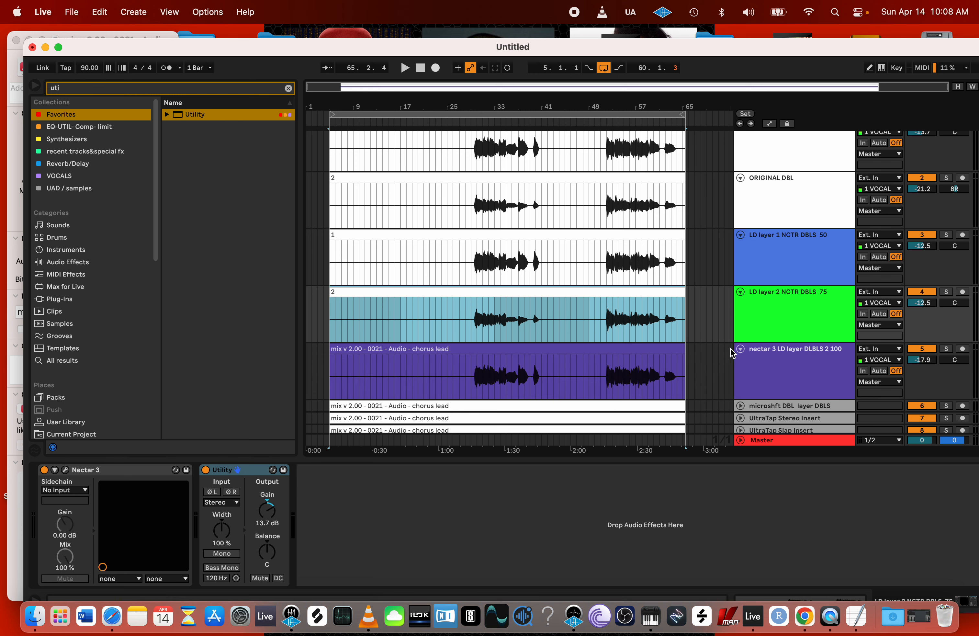
scroll(578, 326, "down", 2)
scroll(546, 320, "up", 1)
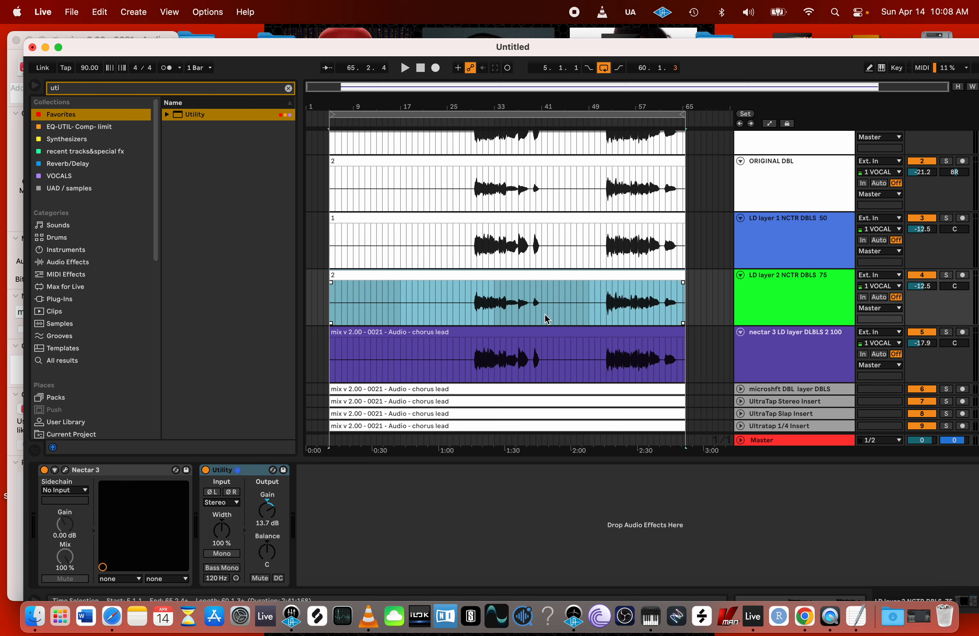
left_click(415, 333)
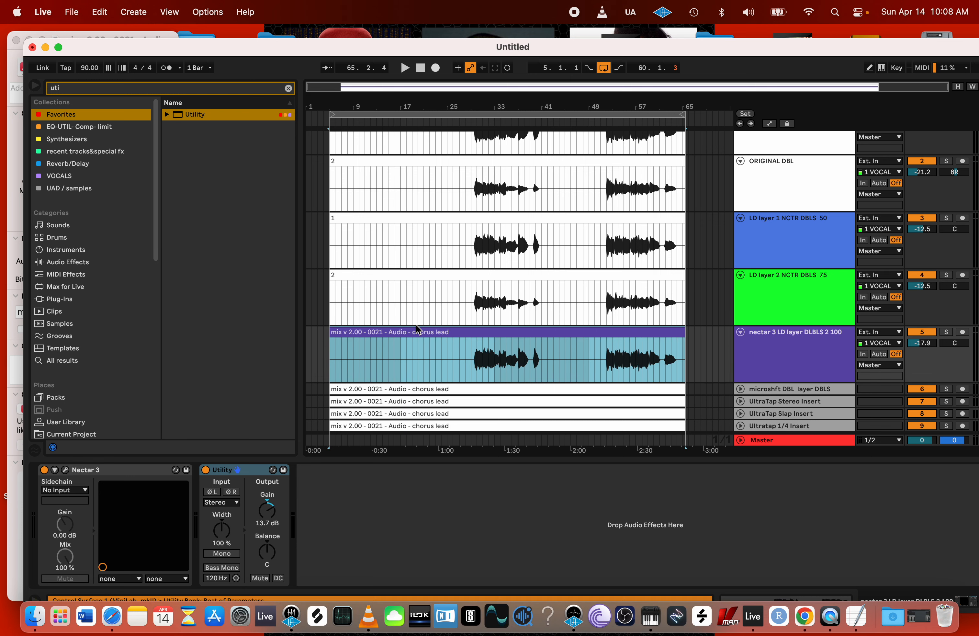
scroll(438, 231, "up", 1)
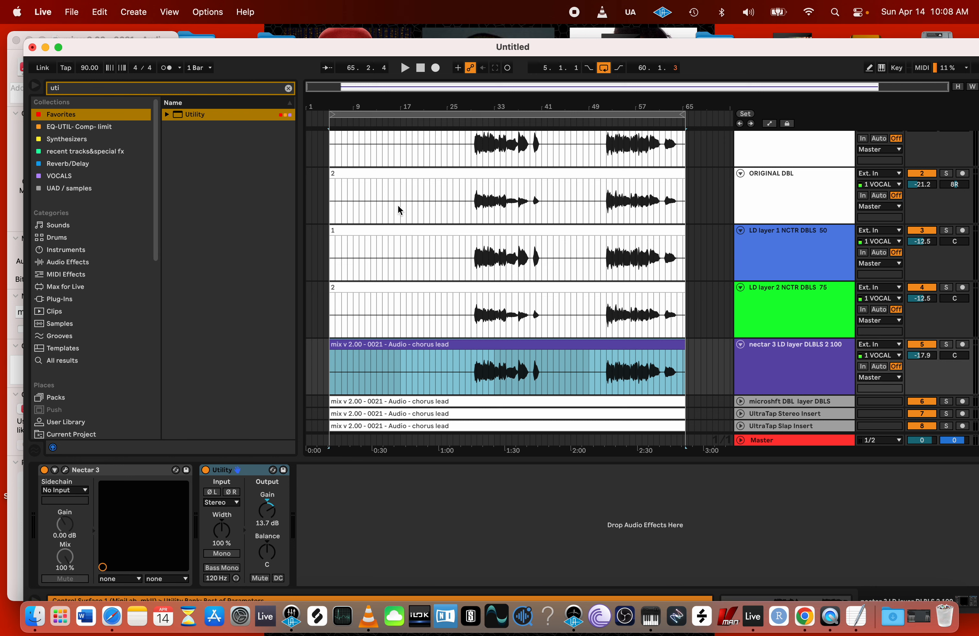
scroll(409, 229, "down", 1)
left_click(400, 216)
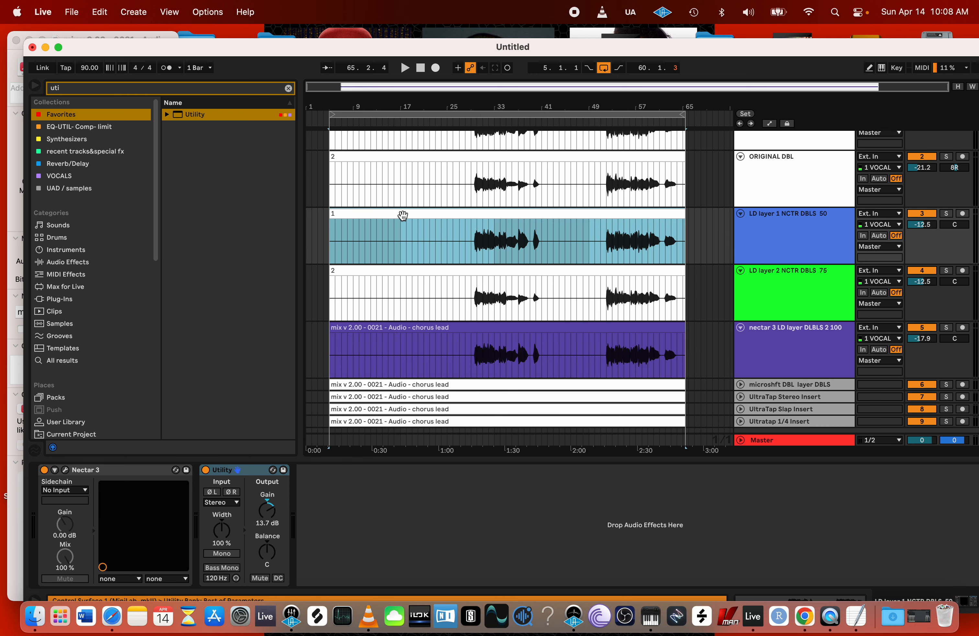
left_click(402, 328)
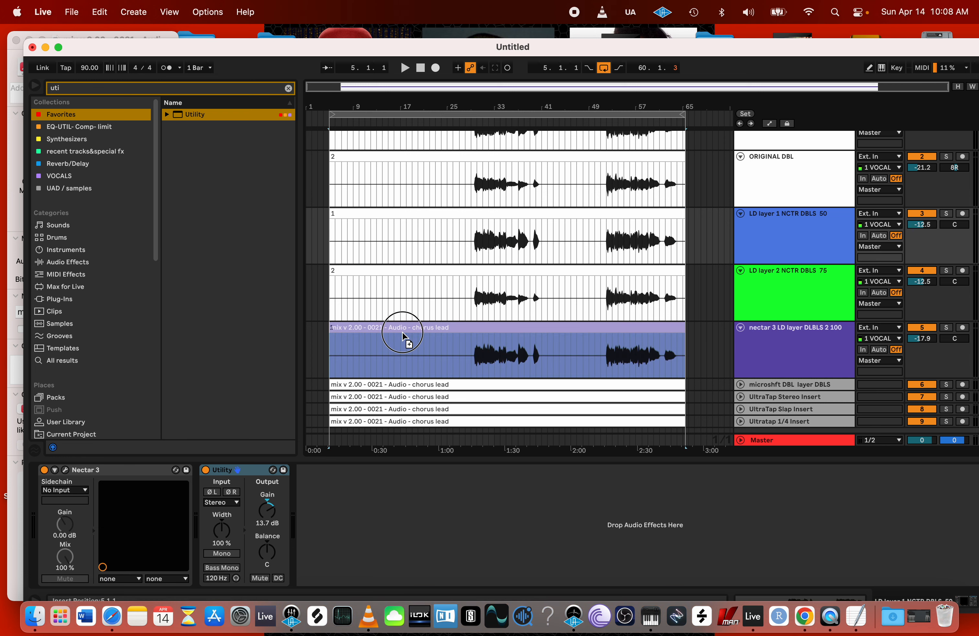
- Unfold the "microshft DBL layer DBLS" track and replace its clip with a copy of clip "2" from LD layer 2
scroll(475, 347, "down", 1)
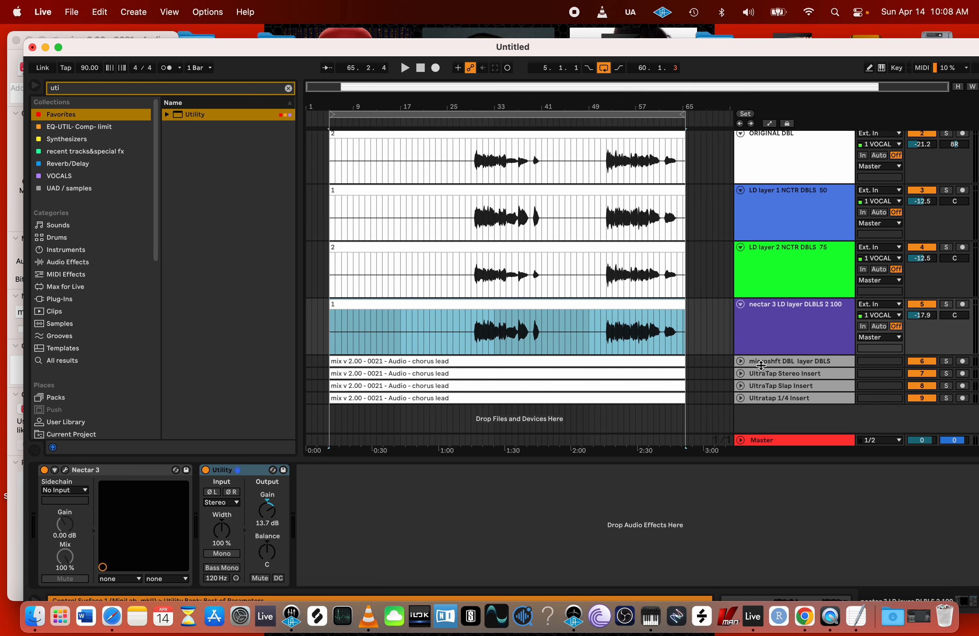
left_click(741, 361)
scroll(737, 356, "down", 2)
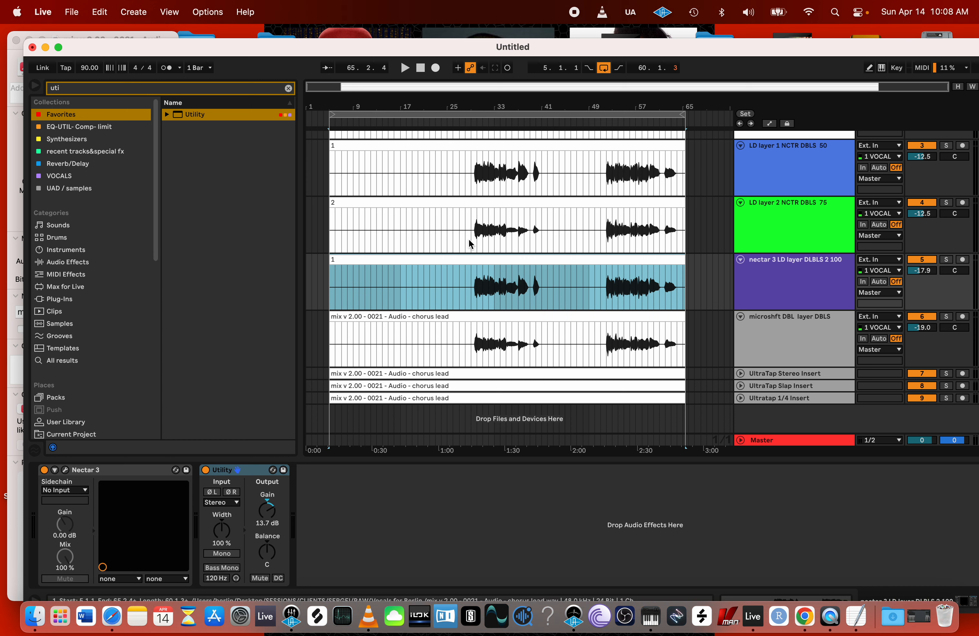
left_click_drag(440, 203, 439, 321)
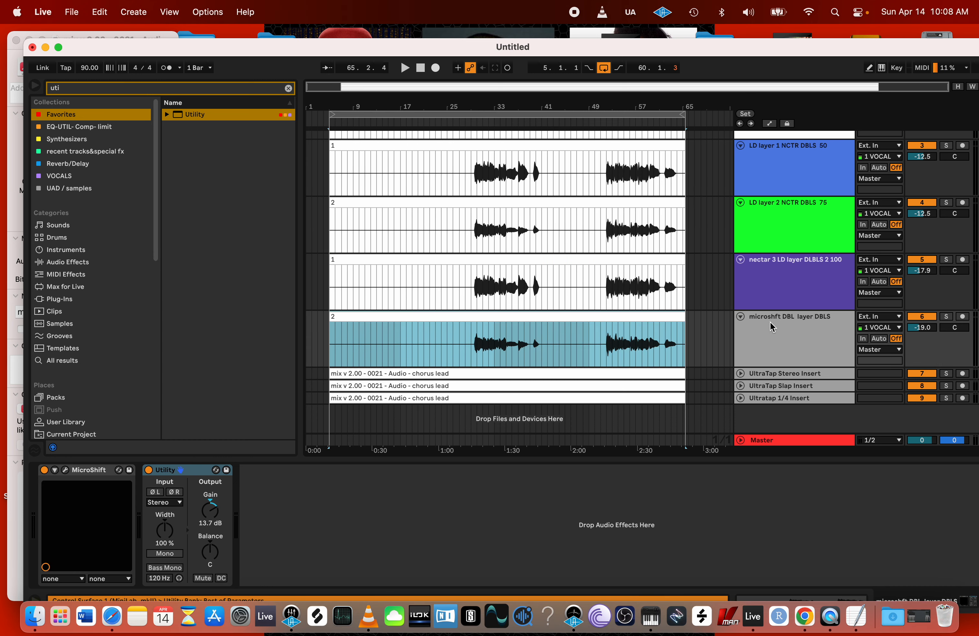
- Unfold the UltraTap Stereo Insert track and replace its clip with a copy of clip "1" from the nectar 3 LD layer track
left_click(741, 373)
scroll(741, 373, "down", 2)
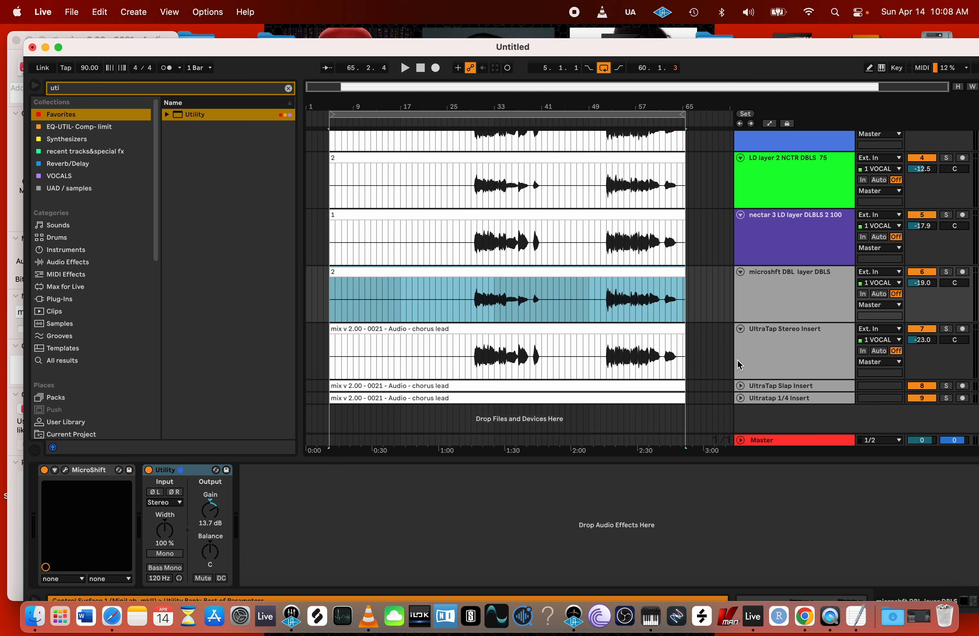
left_click(451, 222)
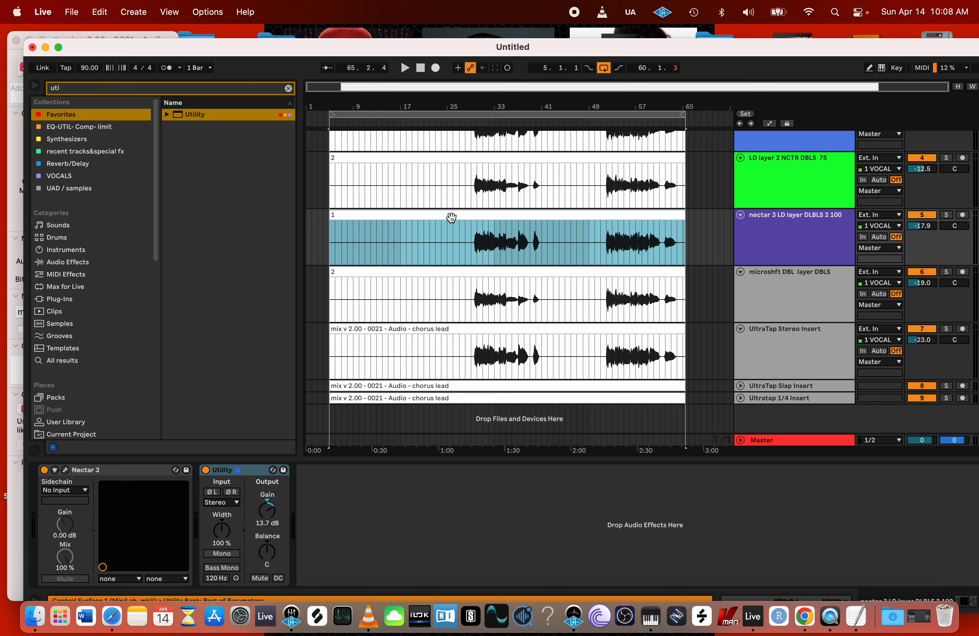
left_click_drag(451, 217, 453, 353)
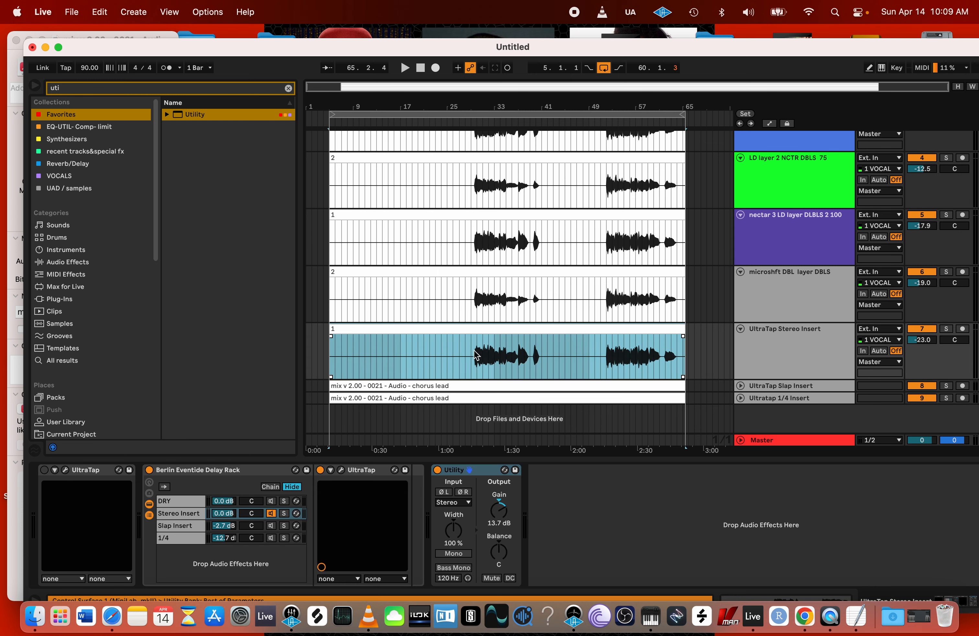
- Unfold the UltraTap Slap Insert track and replace its clip with a copy of clip "1" from UltraTap Stereo Insert
left_click(740, 385)
scroll(717, 373, "down", 3)
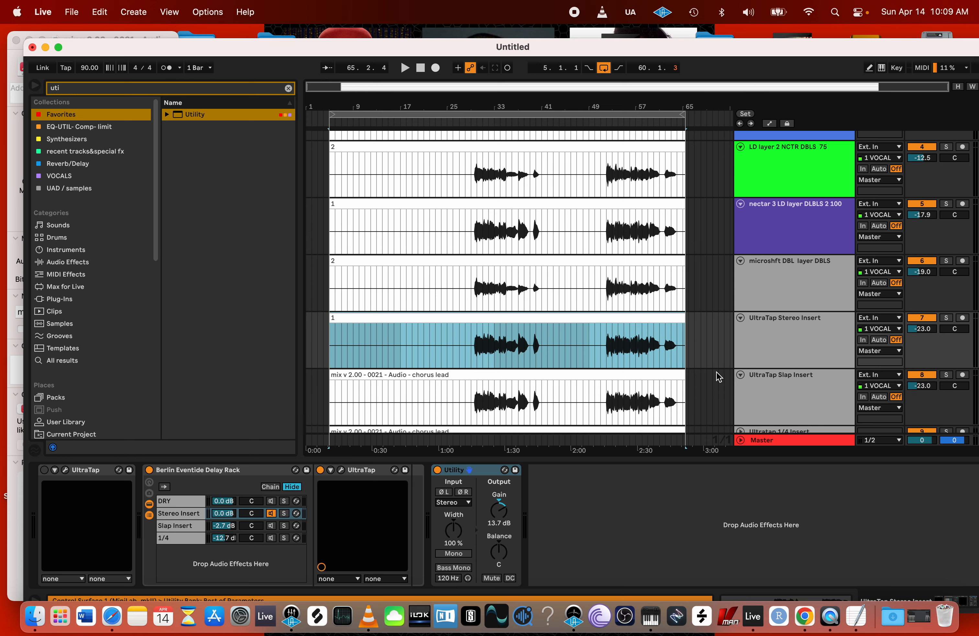
left_click(410, 288)
left_click_drag(410, 288, 418, 345)
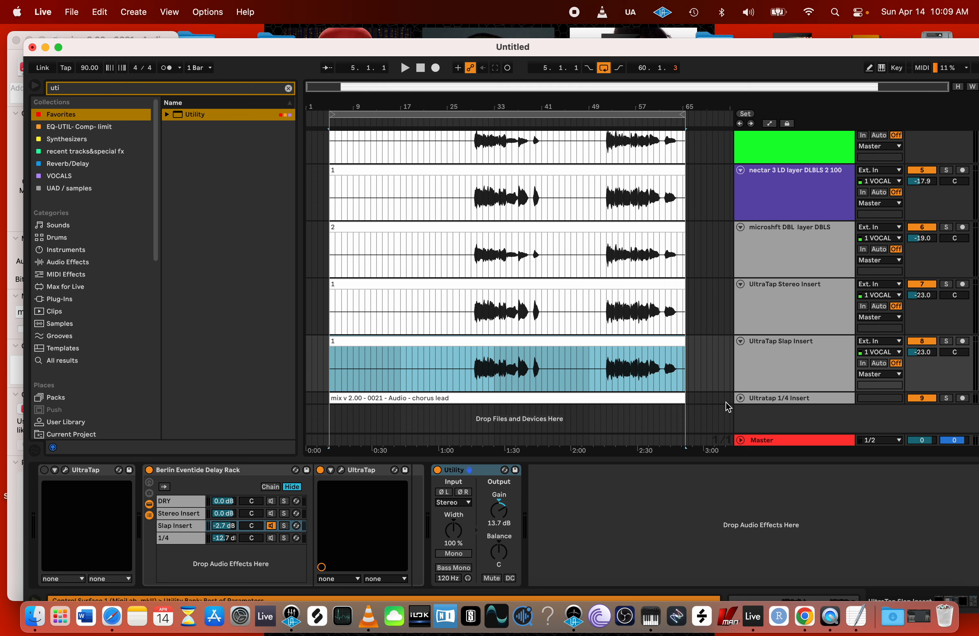
- Unfold the Ultratap 1/4 Insert track and replace its clip with a copy of clip "1" from UltraTap Slap Insert
left_click(740, 398)
scroll(479, 329, "down", 2)
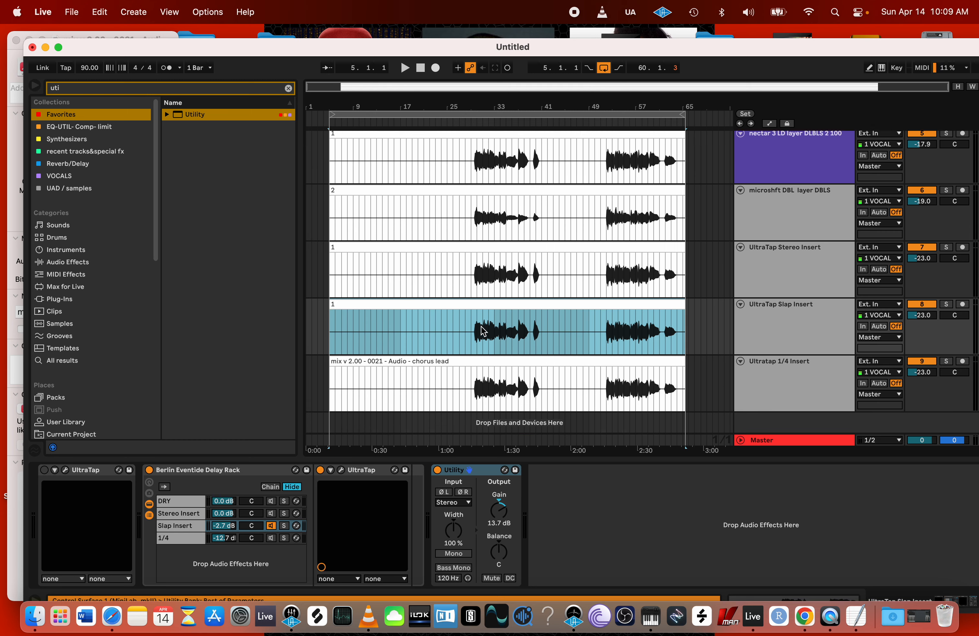
left_click(469, 296)
left_click_drag(470, 297, 470, 356)
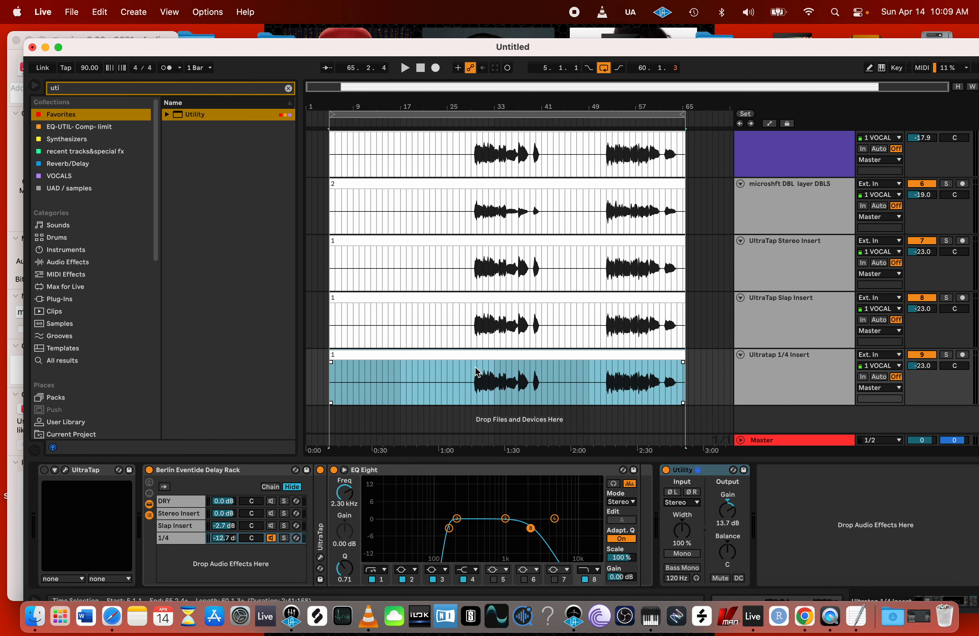
scroll(483, 355, "up", 10)
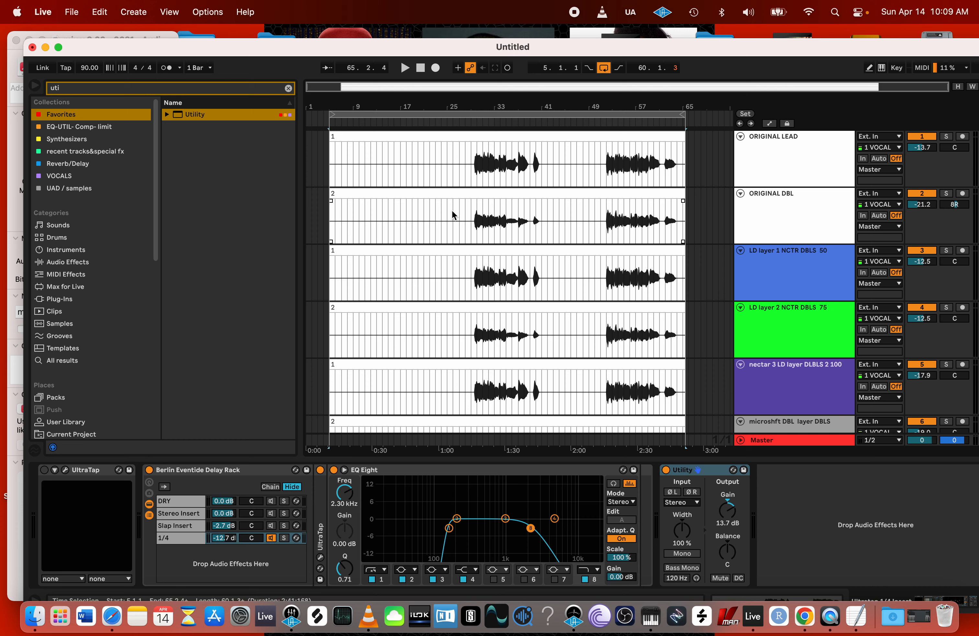
- Review the clips on all vocal tracks from ORIGINAL LEAD through Ultratap 1/4 Insert
left_click_drag(453, 214, 683, 229)
scroll(568, 327, "down", 10)
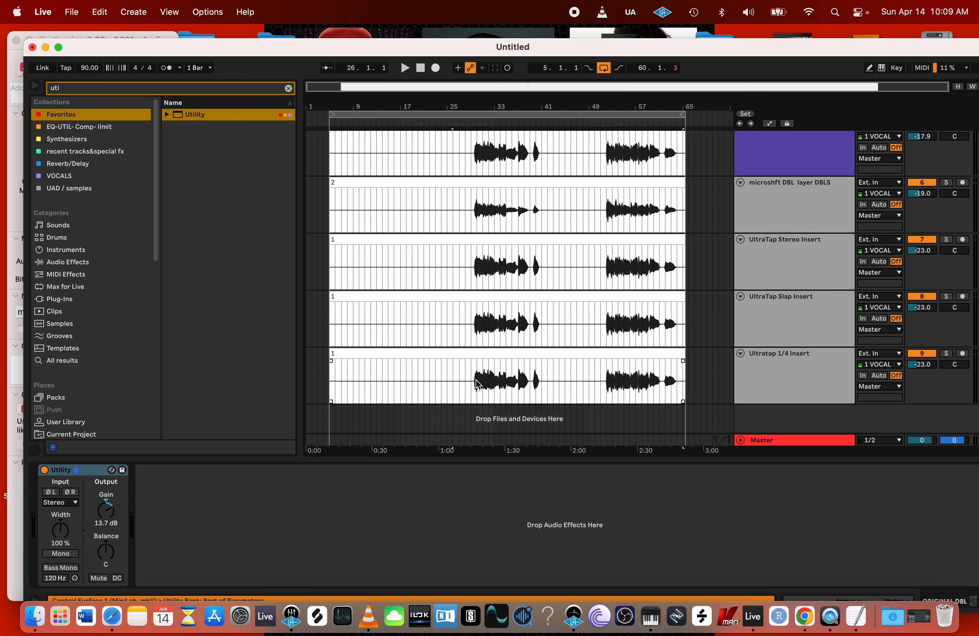
scroll(509, 355, "up", 10)
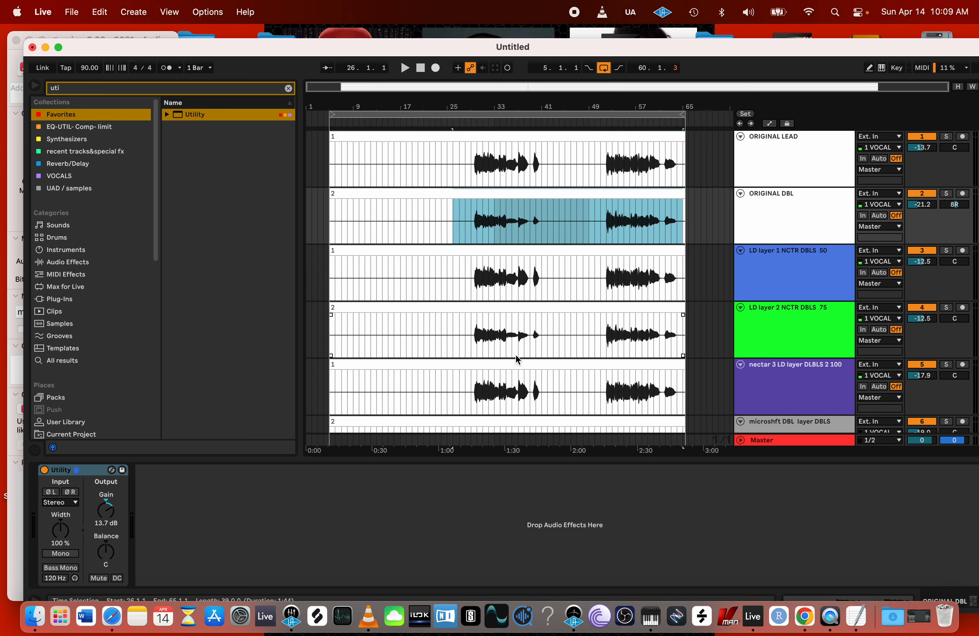
scroll(558, 263, "up", 4)
scroll(560, 265, "down", 4)
scroll(739, 247, "down", 3)
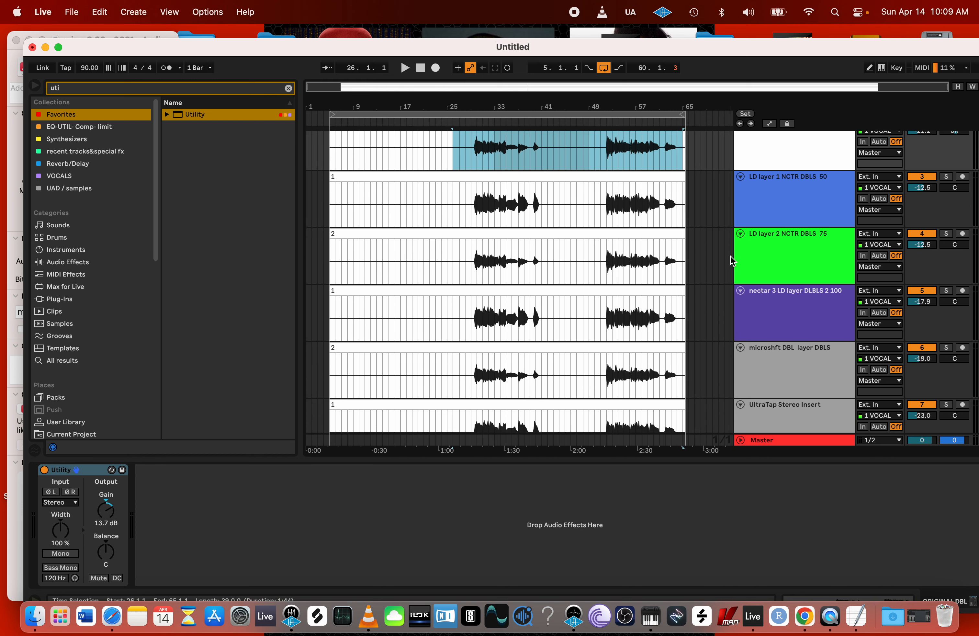
scroll(755, 198, "up", 3)
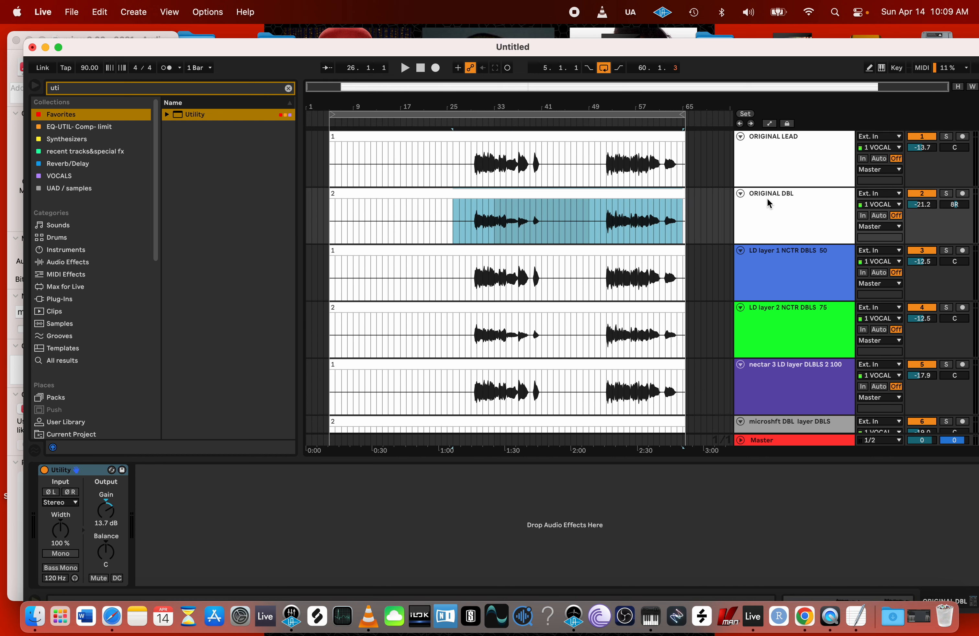
- Fold all nine vocal tracks together, from ORIGINAL LEAD through Ultratap 1/4 Insert
left_click(769, 169)
scroll(762, 225, "down", 8)
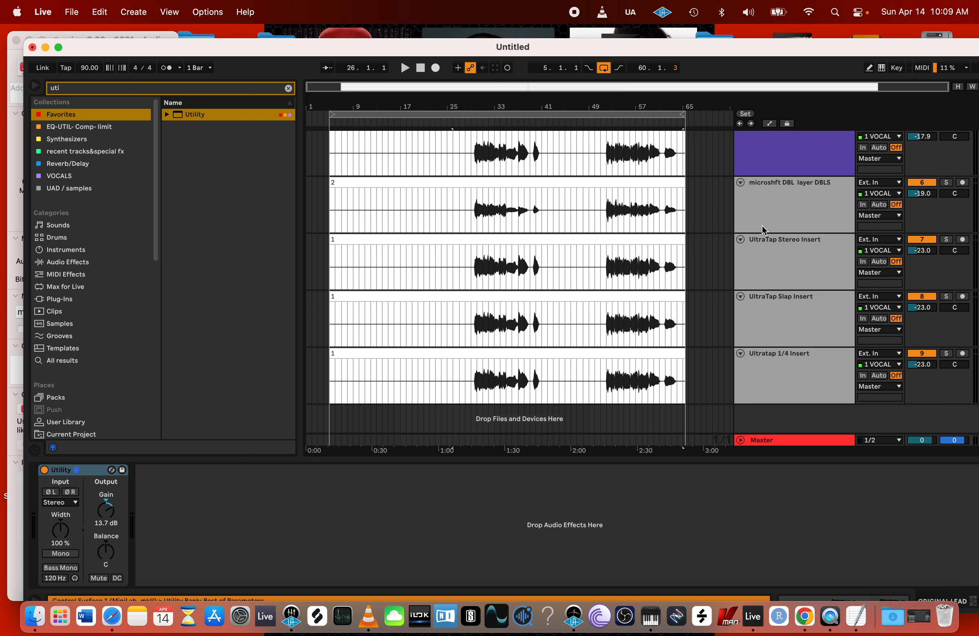
left_click(754, 376, "shift")
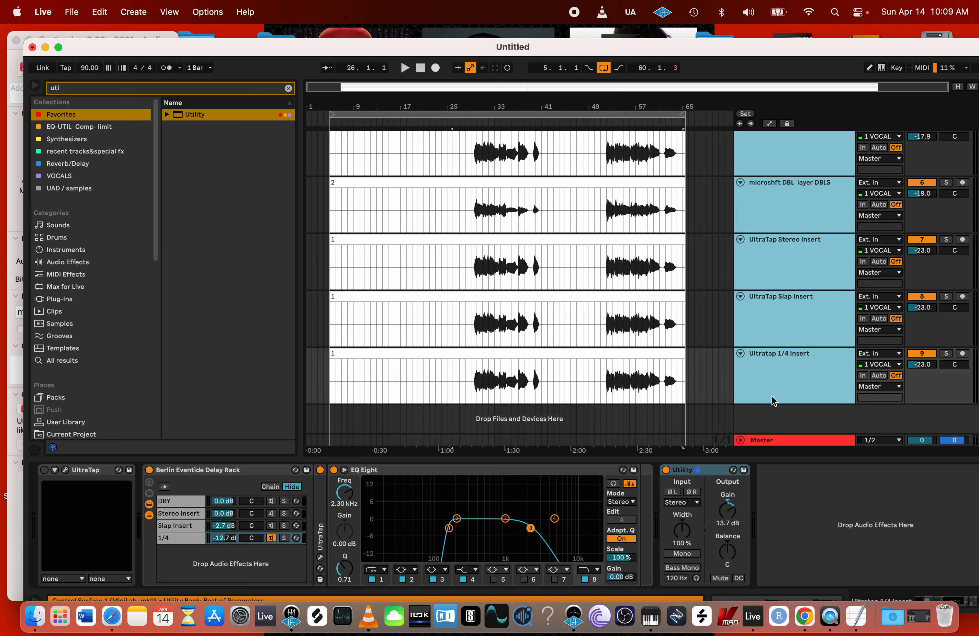
left_click(741, 354)
- Go through the two original tracks and unfold the "LD layer 1 NCTR DBLS 50" track
left_click(773, 152)
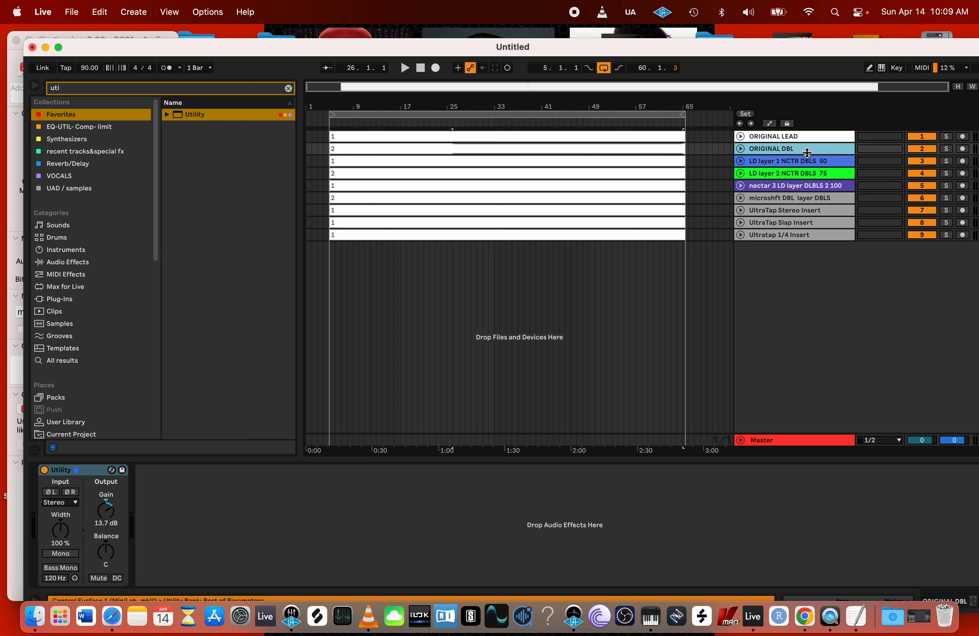
left_click(784, 137)
left_click(786, 150)
left_click(780, 163)
left_click(741, 161)
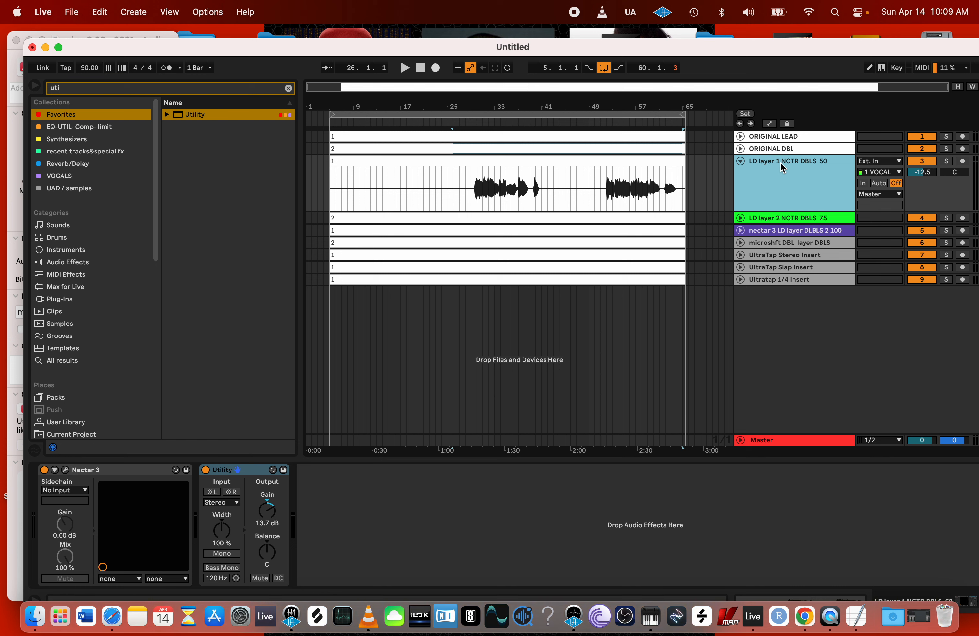
- Unfold the LD layer 2 track and rename it "DBL layer 2 NCTR DBLS 75"
left_click(776, 219)
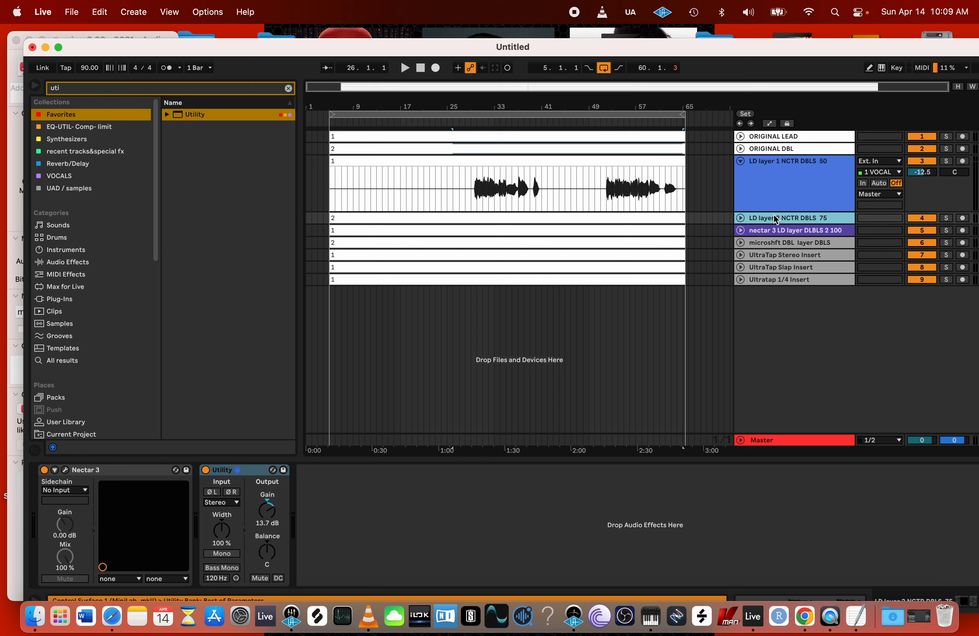
left_click(740, 217)
left_click(375, 219)
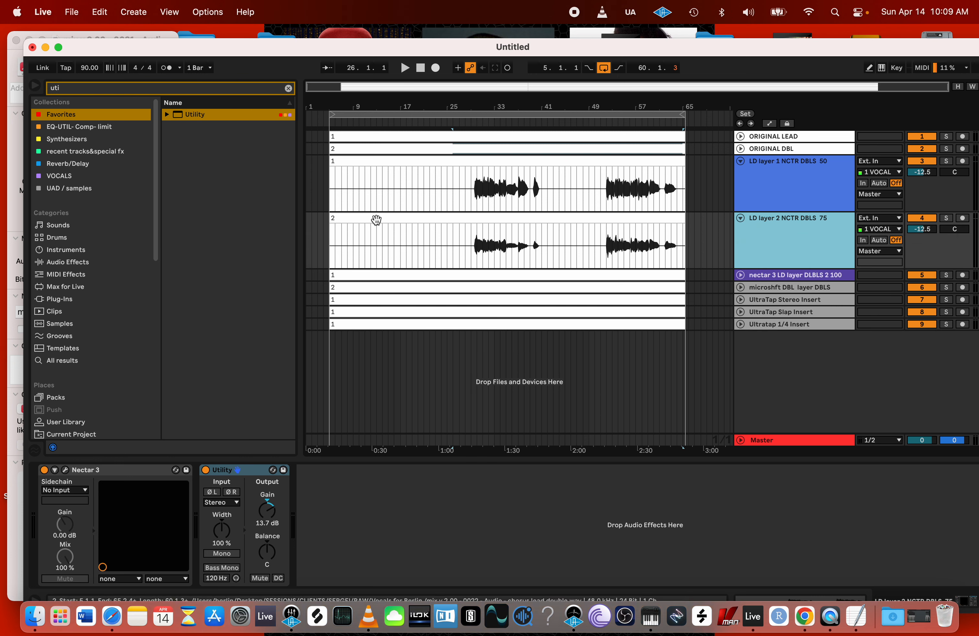
left_click(770, 230)
key("super+r")
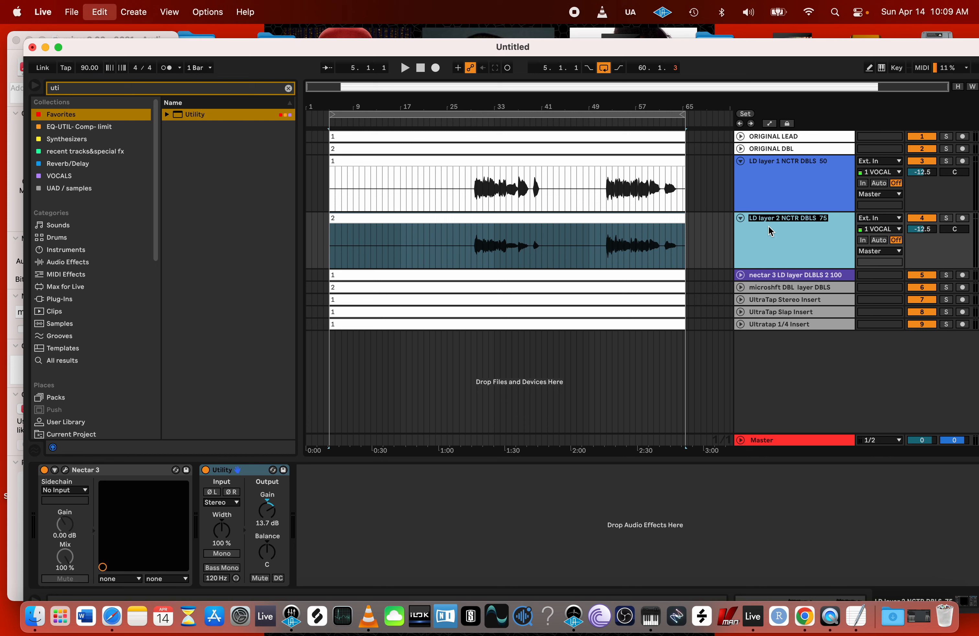
left_click_drag(758, 220, 735, 212)
type("DBL")
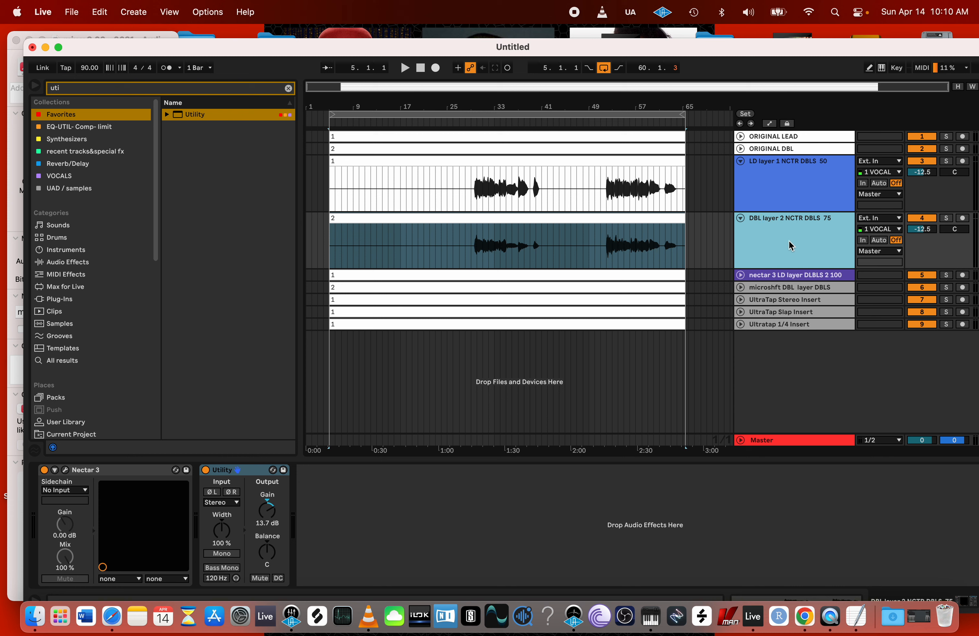
- Unfold the nectar 3 LD layer track and rename it "LD layer 2 NCTR DBLS 75", reusing the DBL layer 2 track's name
left_click(770, 276)
left_click(740, 275)
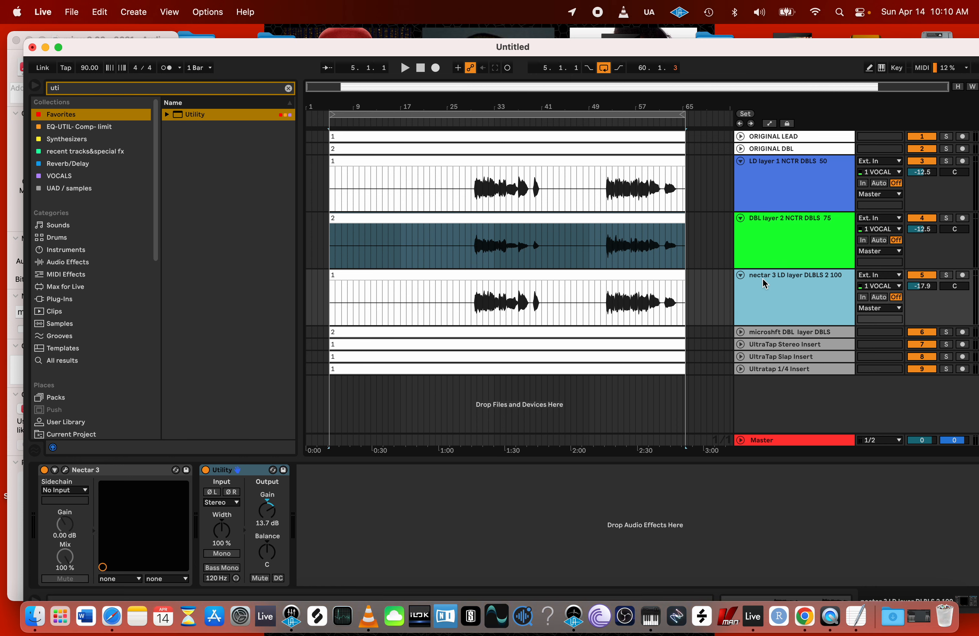
left_click(769, 251)
key("super+r")
key("super+c")
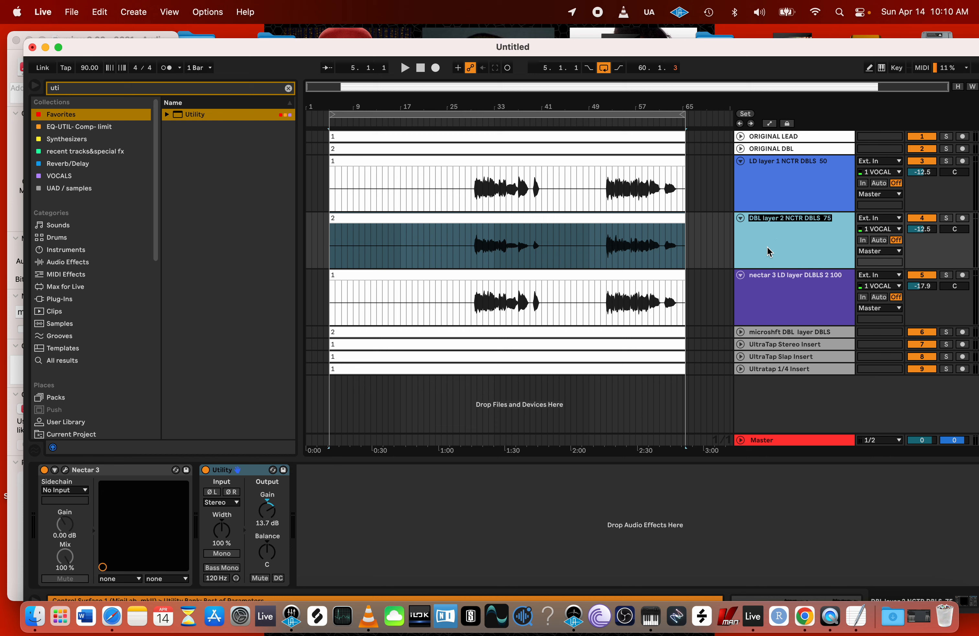
left_click(775, 288)
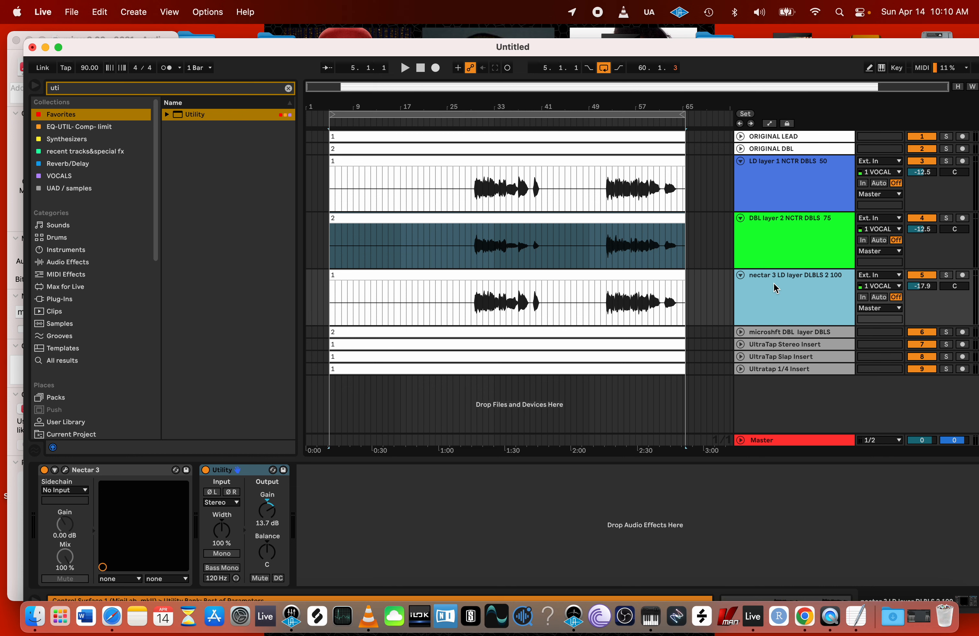
key("super+r")
key("super+v")
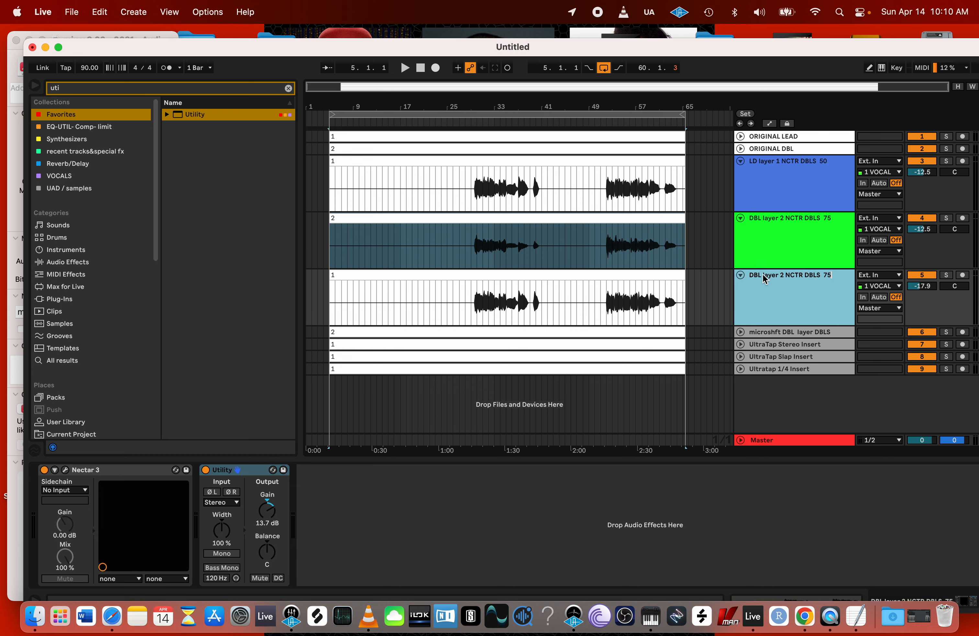
left_click_drag(763, 279, 743, 279)
type("LD")
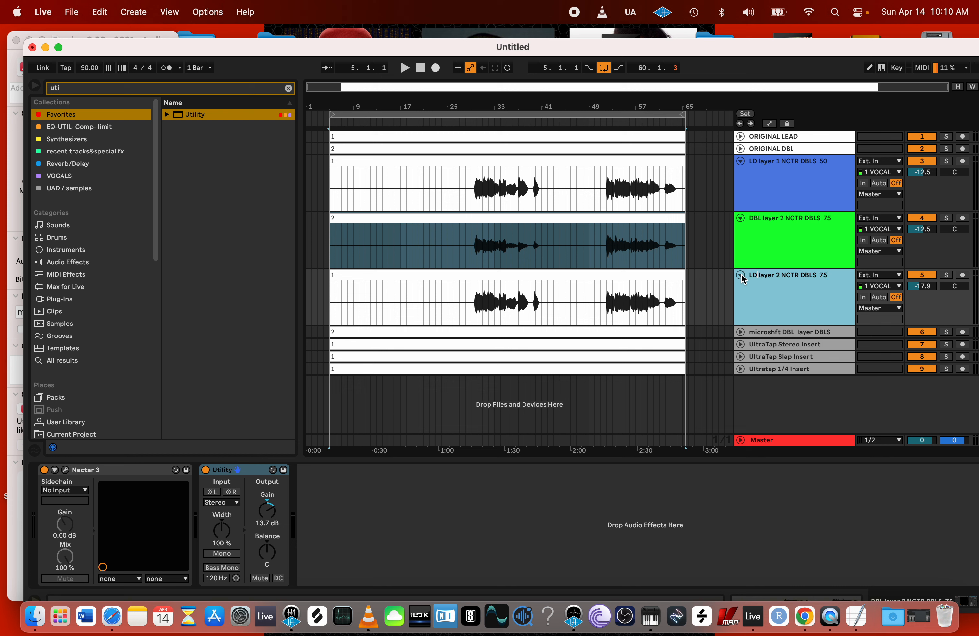
- Change the purple track's name to "LD layer 3 NCTR DBLS 100" and check its Nectar 3 settings
double_click(777, 274)
double_click(823, 277)
type("100")
left_click(810, 238)
left_click(806, 295)
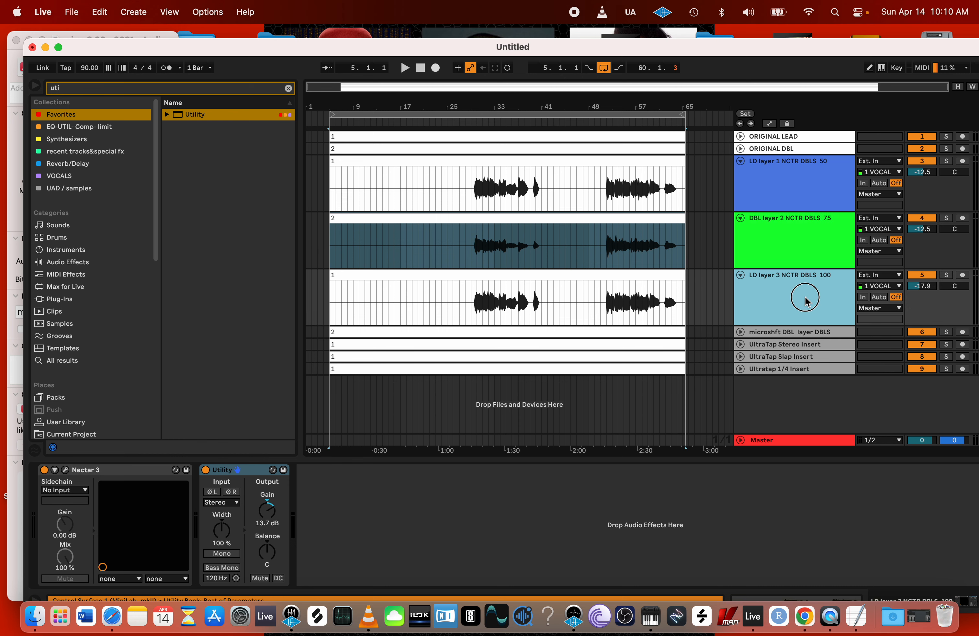
left_click(65, 469)
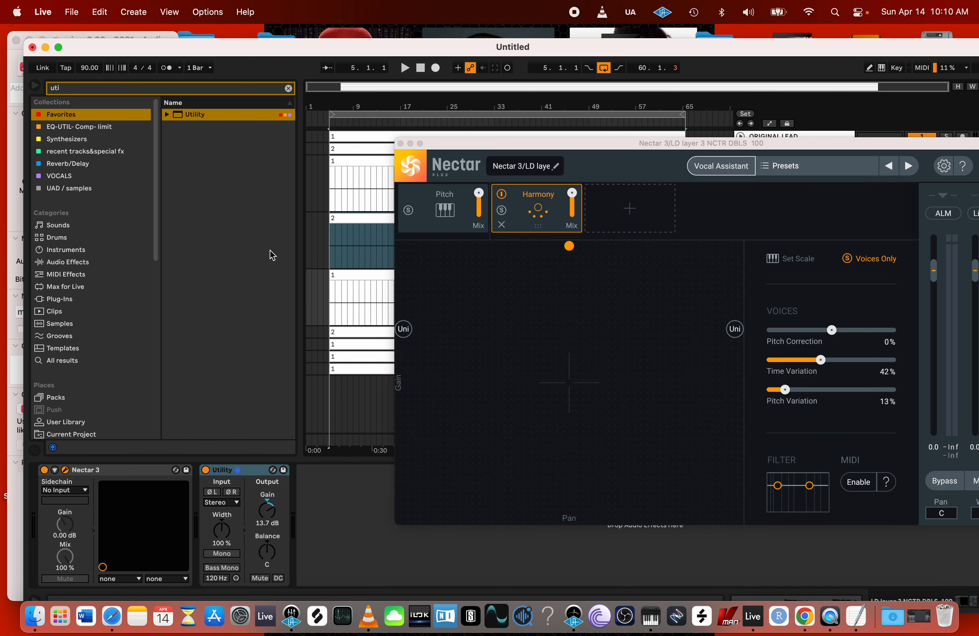
left_click(399, 144)
- Unfold the "microshft DBL layer DBLS" track and replace its name with a copy of the DBL layer 2 track's name
left_click(756, 331)
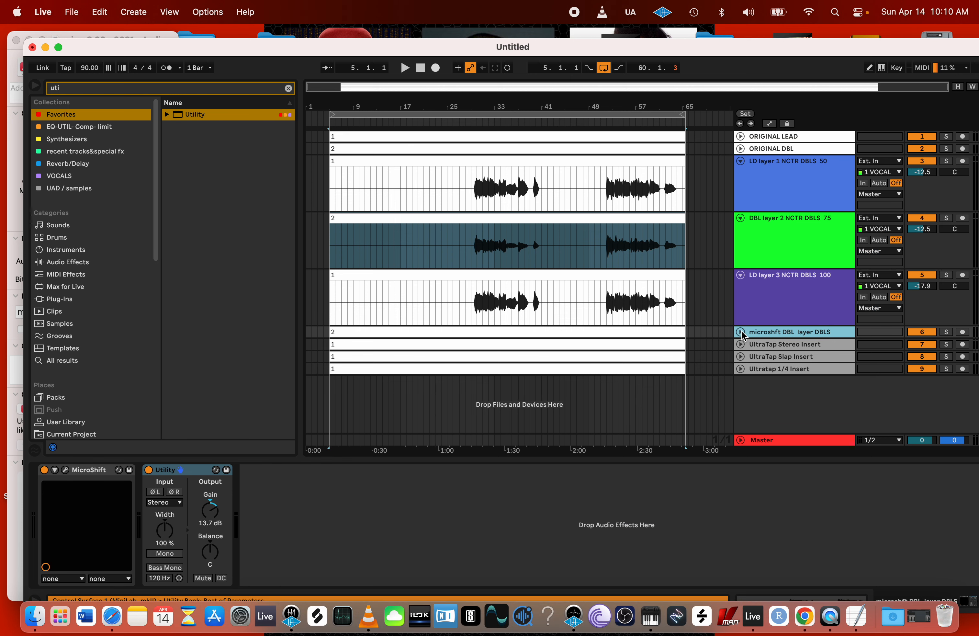
left_click(740, 333)
scroll(763, 330, "down", 1)
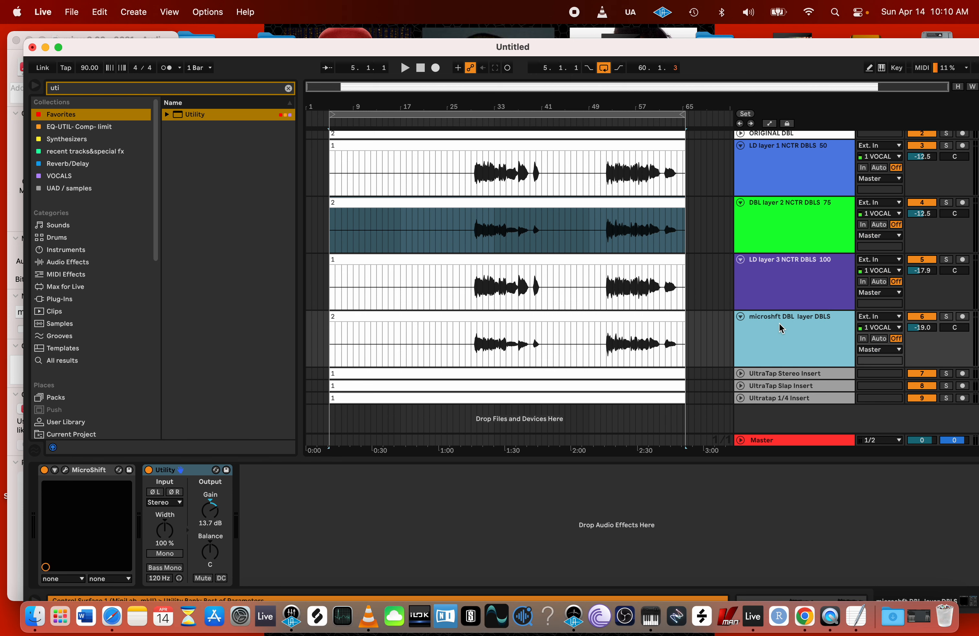
key("super+r")
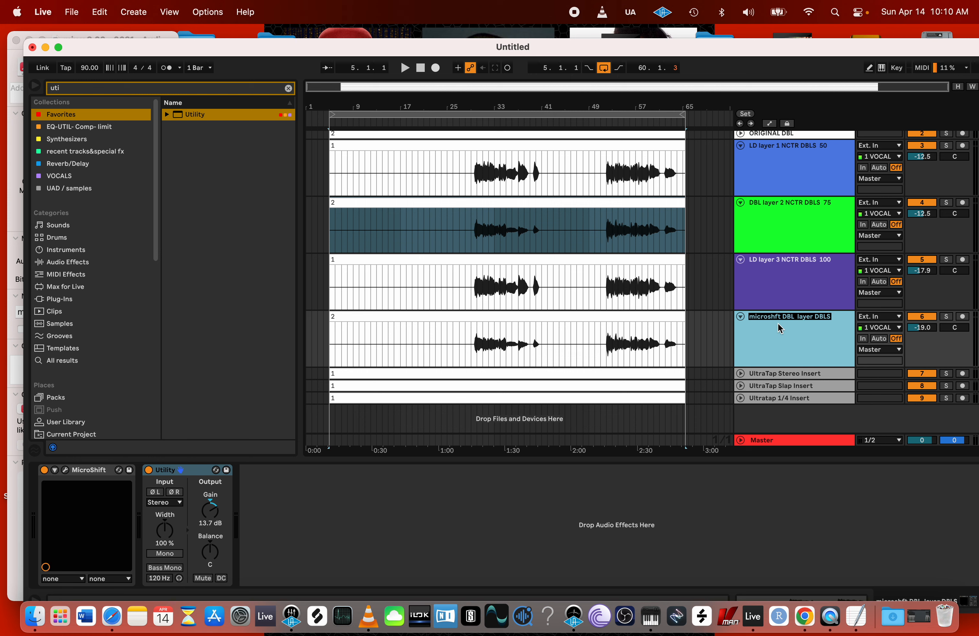
left_click(750, 317)
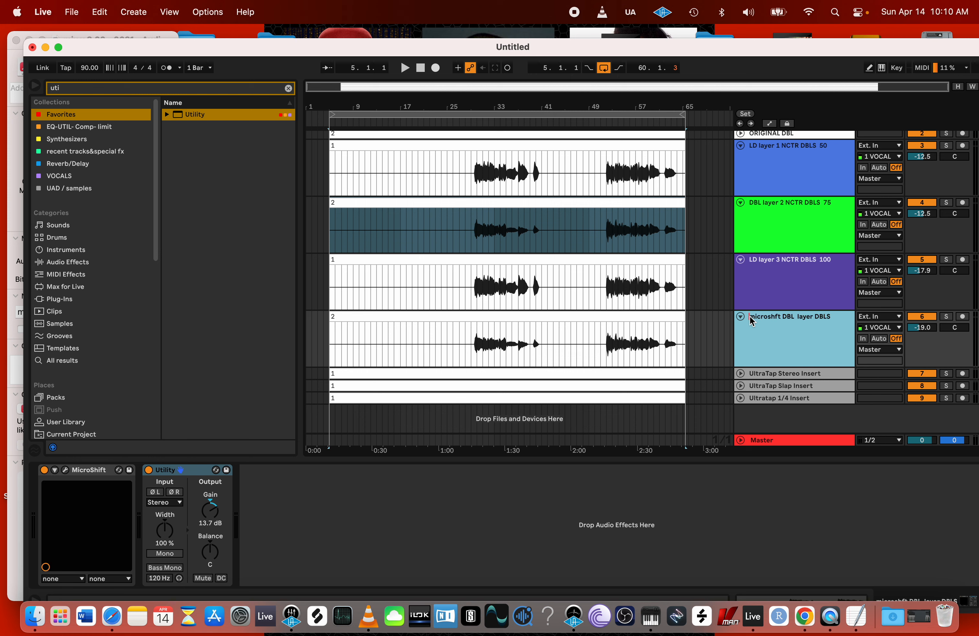
left_click(781, 224)
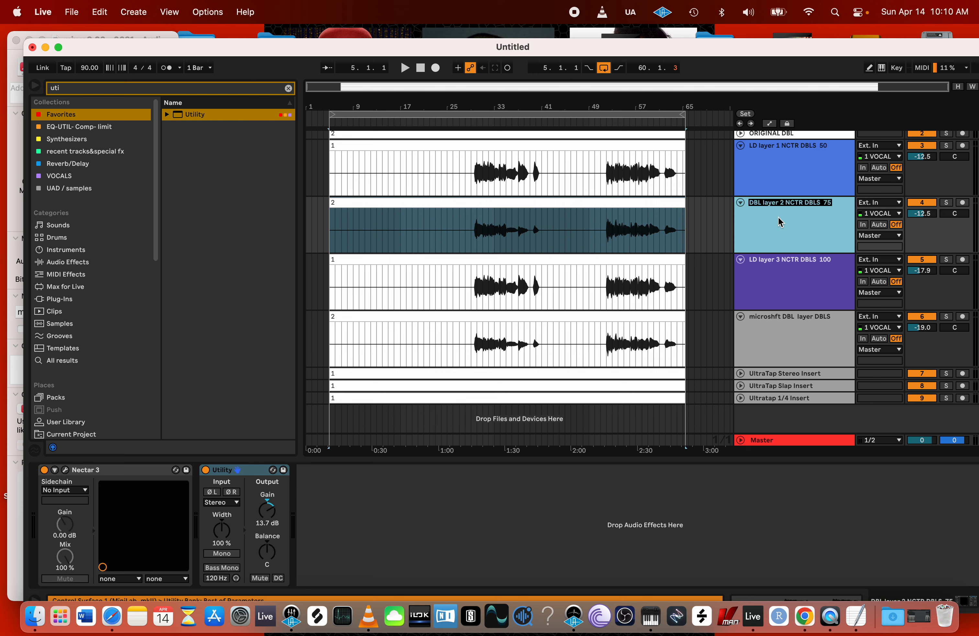
key("super+c")
left_click(786, 338)
key("super+r")
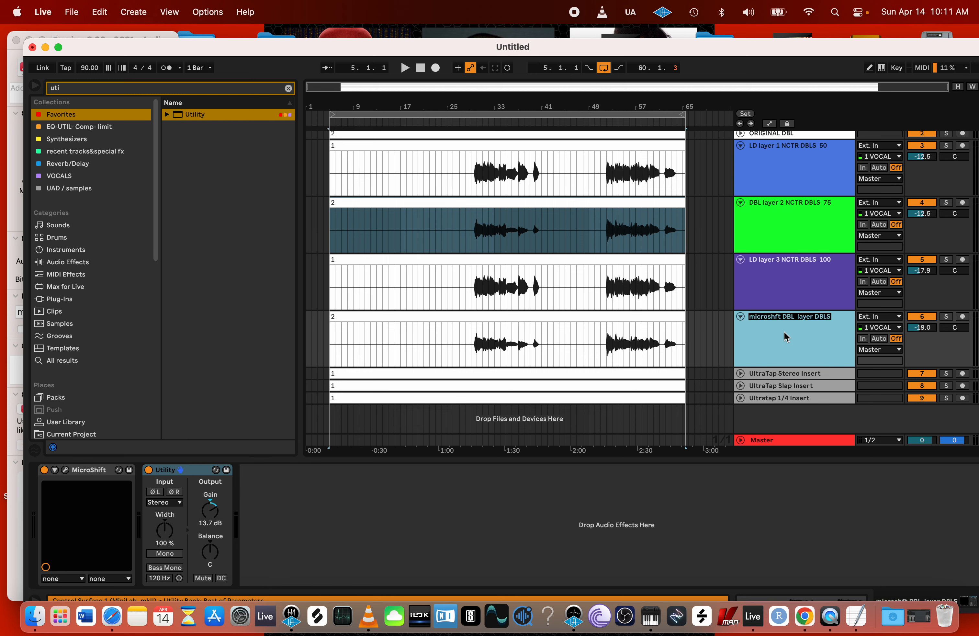
key("super+v")
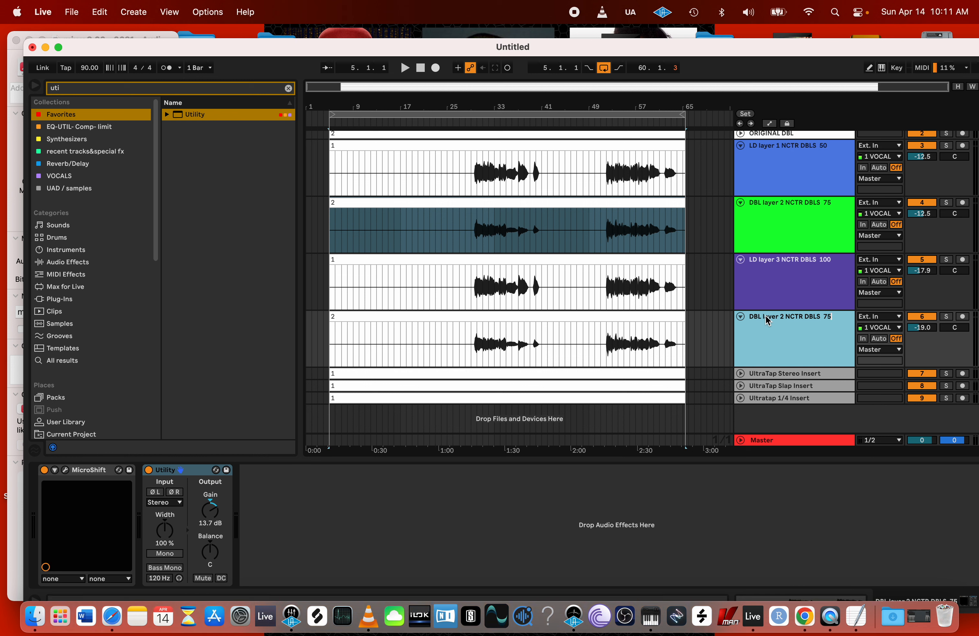
- Edit the MicroShift track's copied name to "DBL layer 2 microsft DBLS"
double_click(788, 321)
type("microsft")
key("Return")
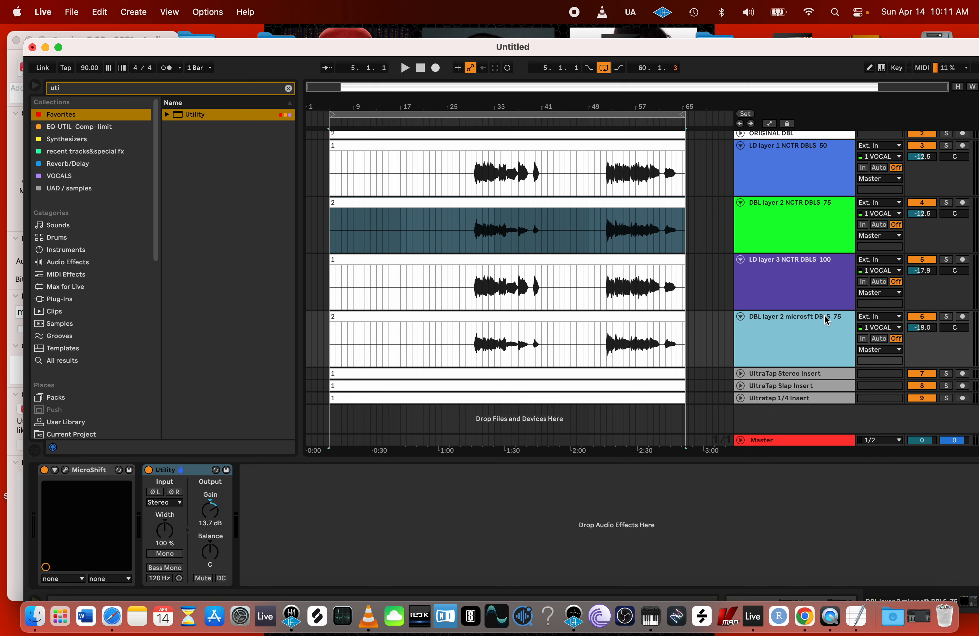
key("super+r")
left_click(837, 317)
key("BackSpace")
key("BackSpace")
left_click(794, 277)
left_click(784, 337)
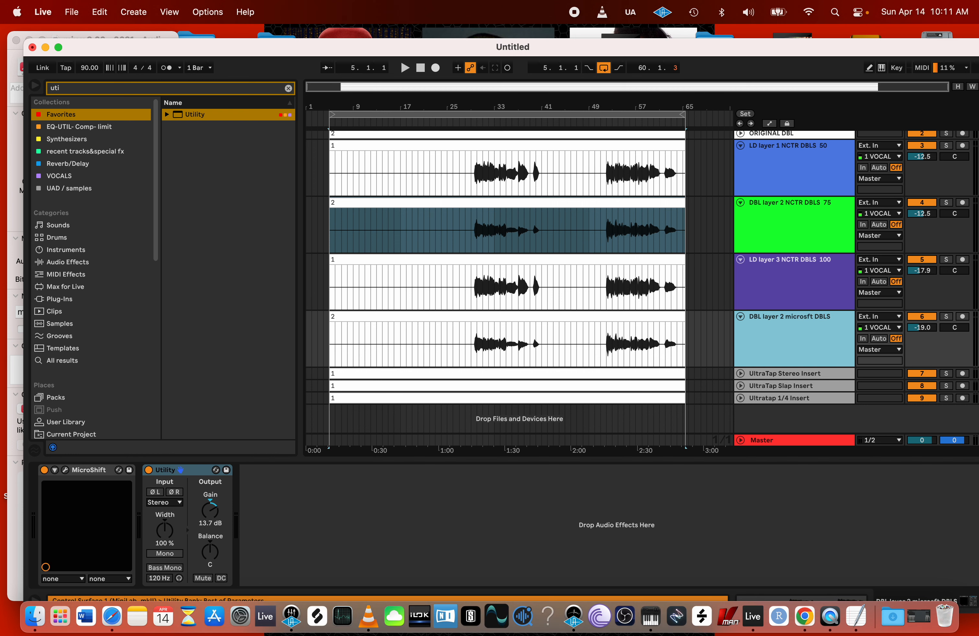
- Set the color of the "DBL layer 2 microsft DBLS" track to blue
right_click(768, 326)
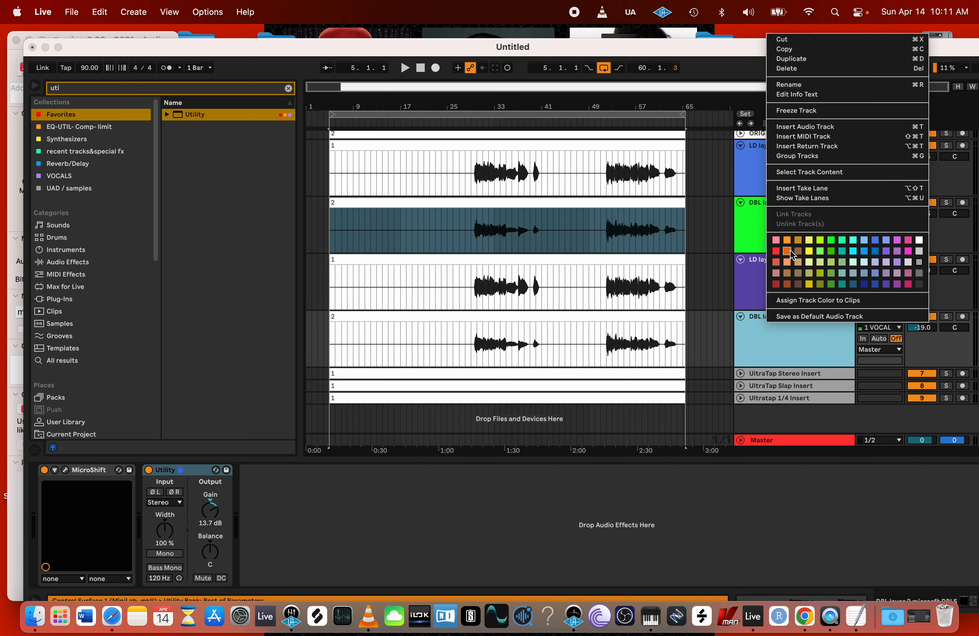
left_click(754, 352)
right_click(762, 326)
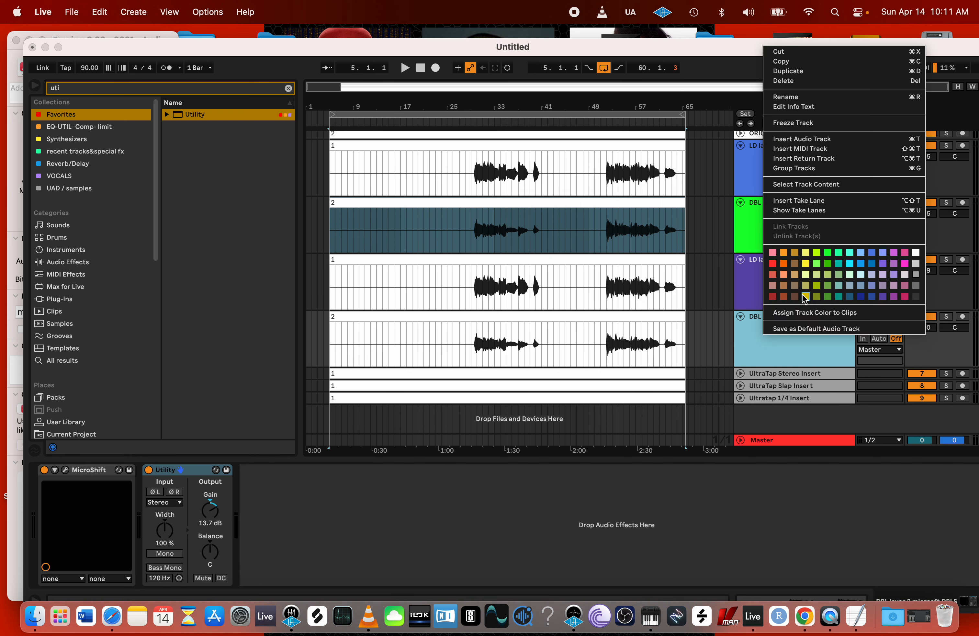
left_click(875, 251)
- Unfold the UltraTap Stereo Insert track and rename it "LD layer UltraTap Stereo Insert"
left_click(759, 374)
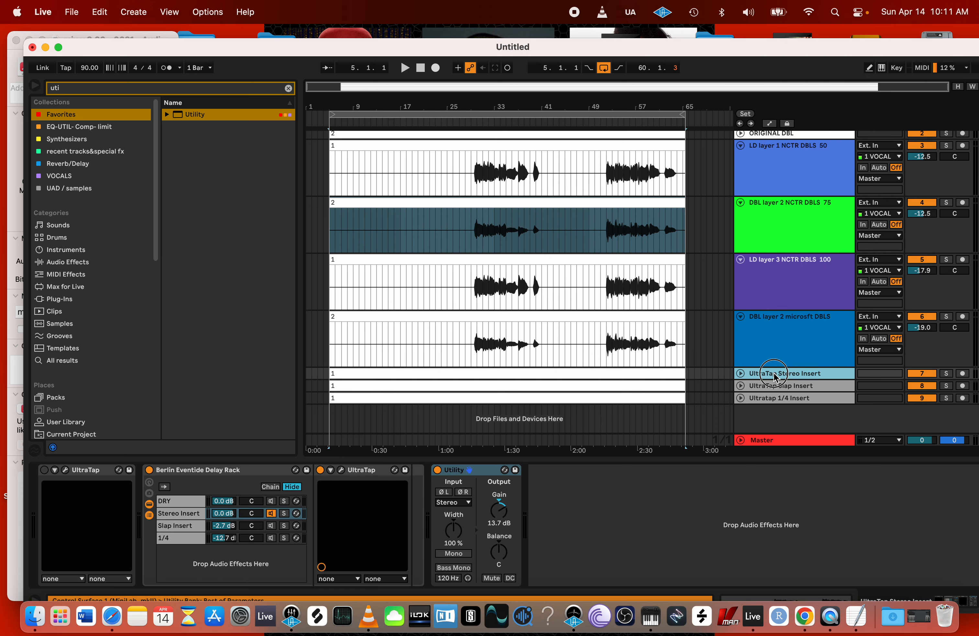
left_click(742, 373)
scroll(751, 365, "down", 1)
scroll(751, 365, "down", 1)
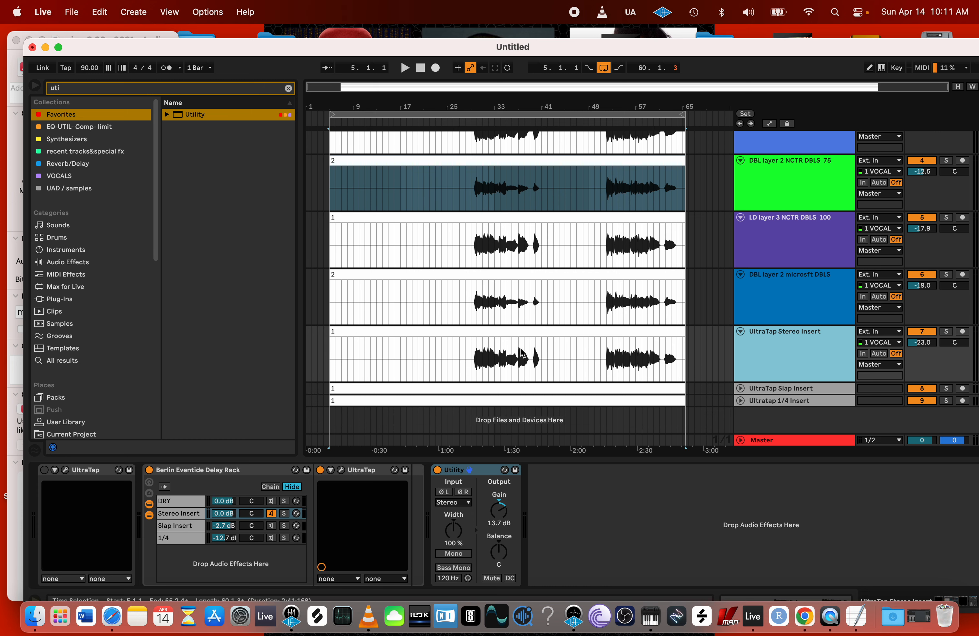
key("super+r")
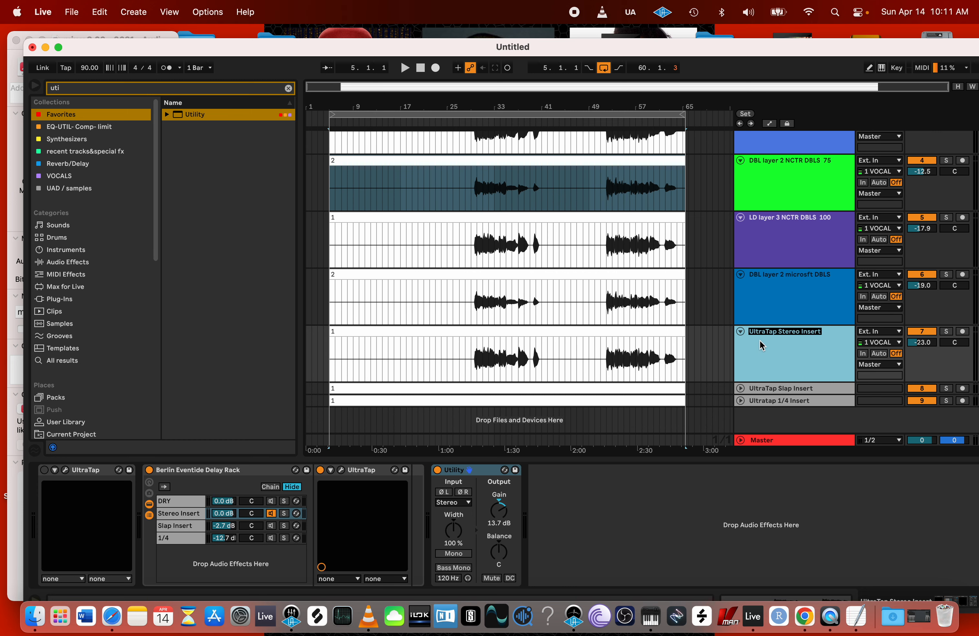
left_click(749, 331)
type("LD Layer")
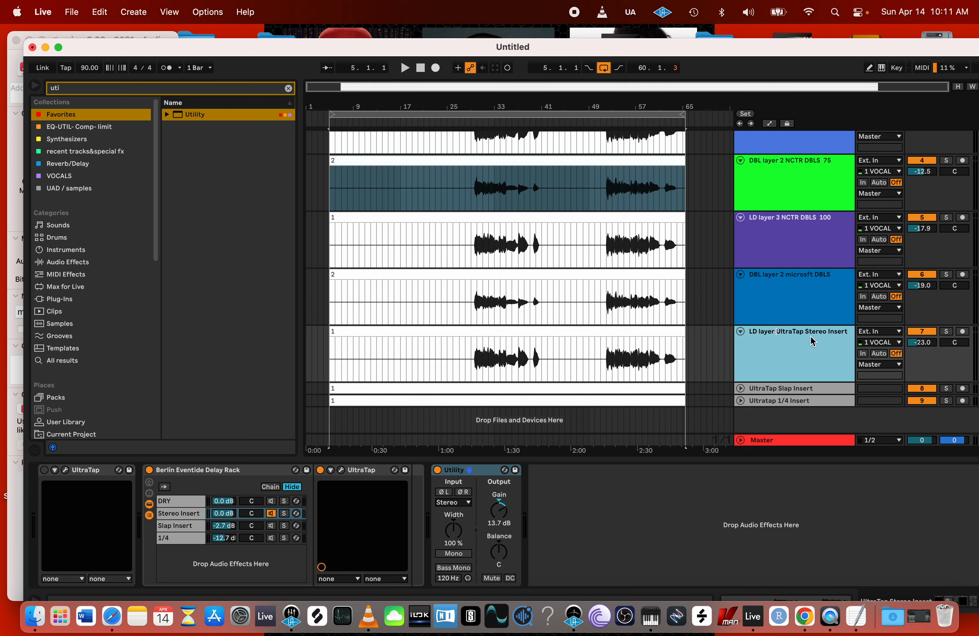
left_click(793, 305)
left_click(778, 342)
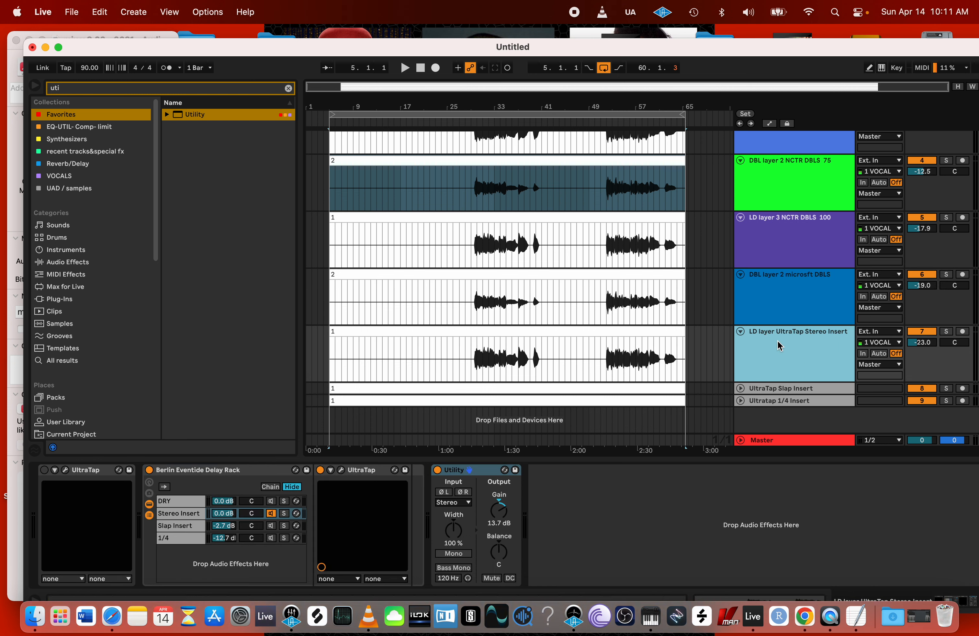
- Add the prefix "LD" to the UltraTap Slap Insert track's name
left_click(774, 388)
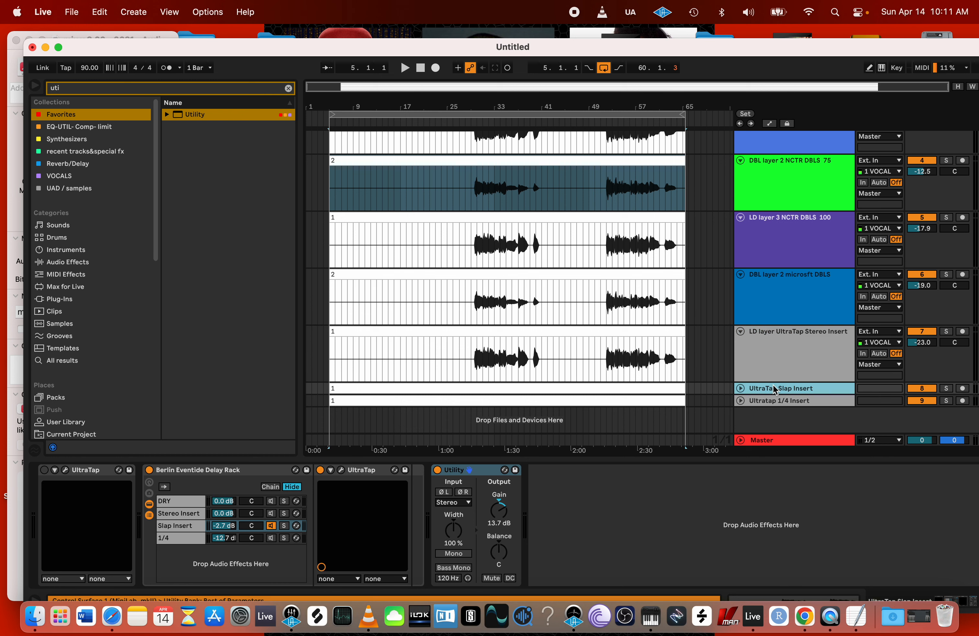
key("super+r")
left_click(749, 391)
type("LD")
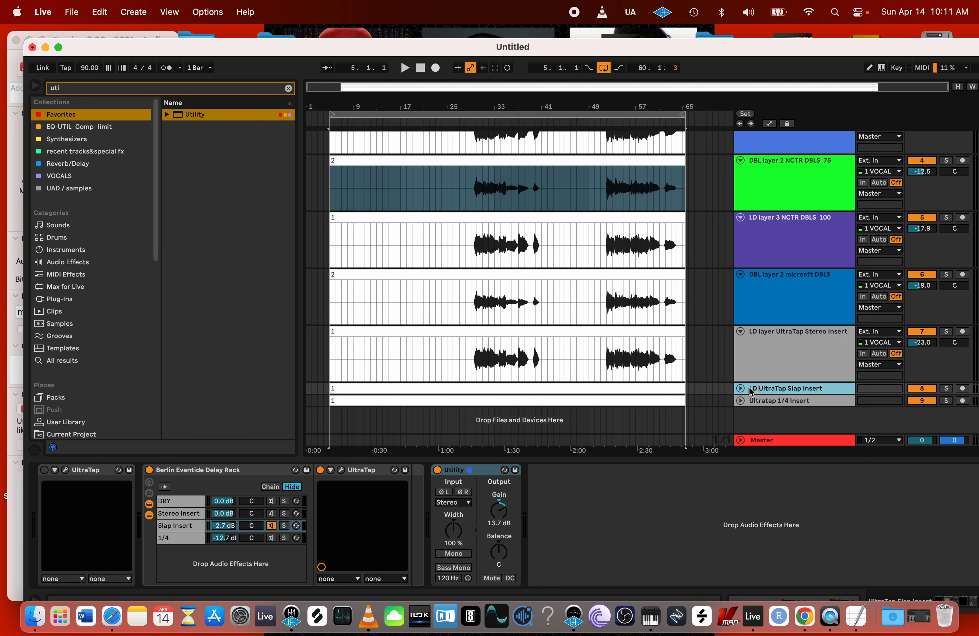
- Rename the Ultratap 1/4 Insert track "LD layer Ultratap 1/4 Insert"
left_click(807, 401)
key("super+r")
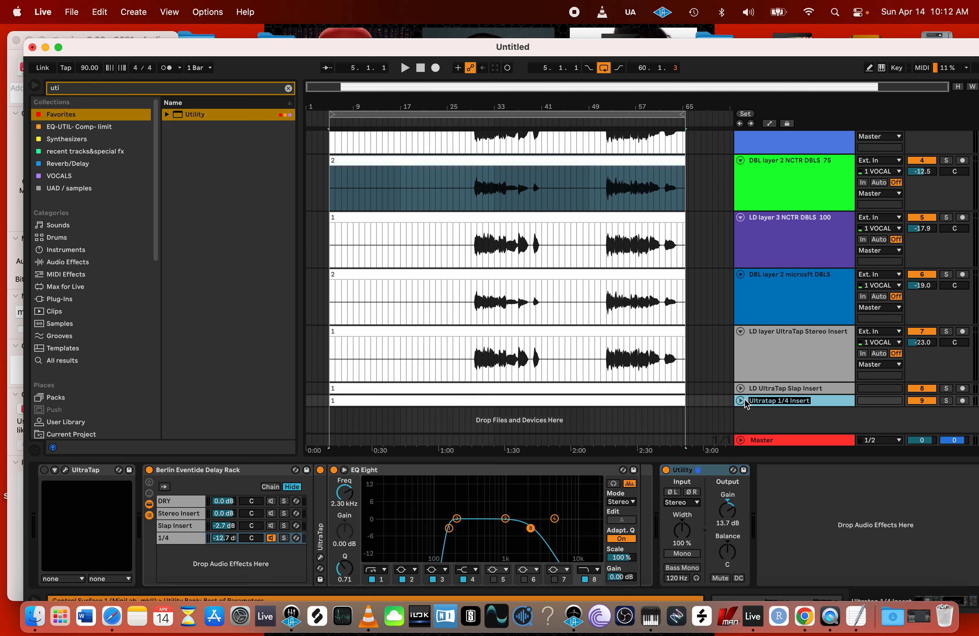
left_click(750, 401)
type("L")
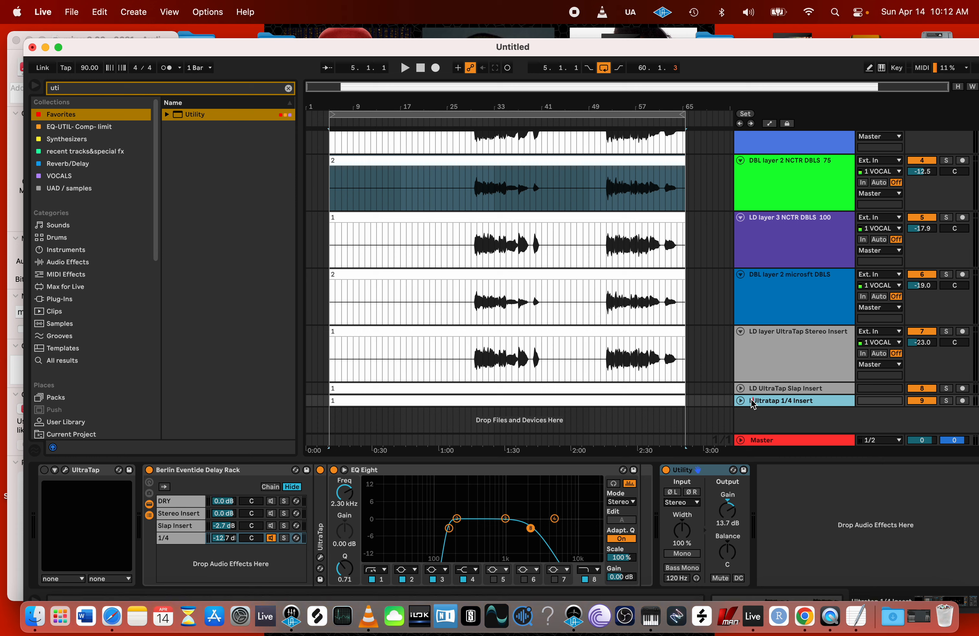
type("D layer")
key("Return")
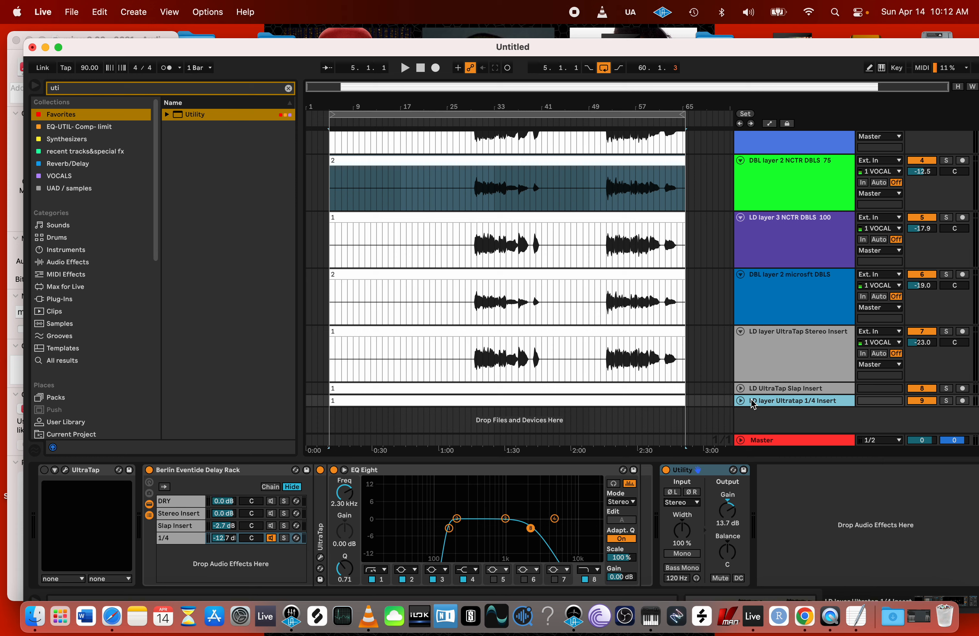
- Insert "layer" after "LD" in the slap track's name so it reads "LD layer UltraTap Slap Insert"
left_click(805, 389)
key("super+r")
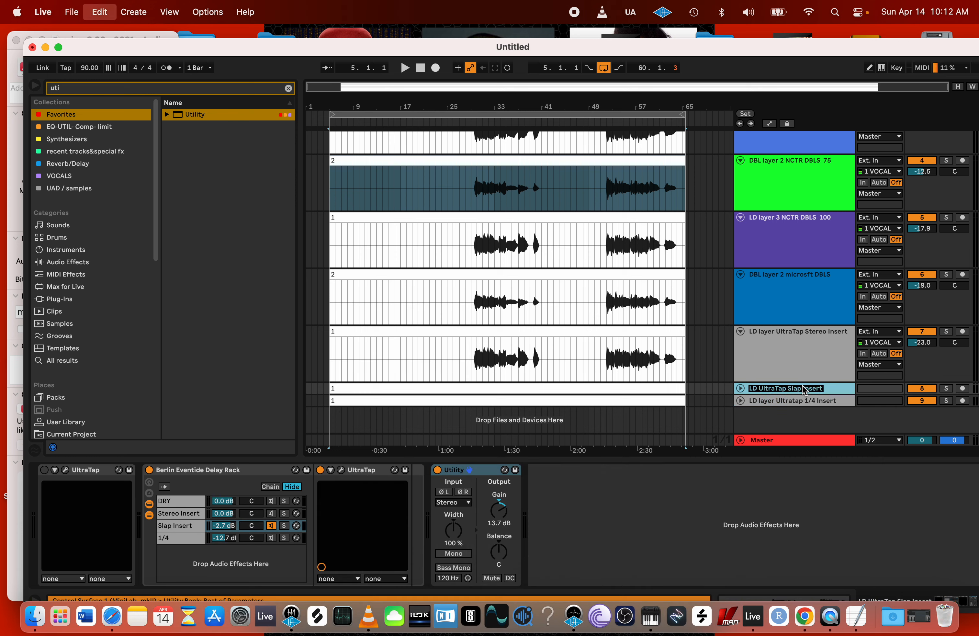
left_click(756, 390)
type("la")
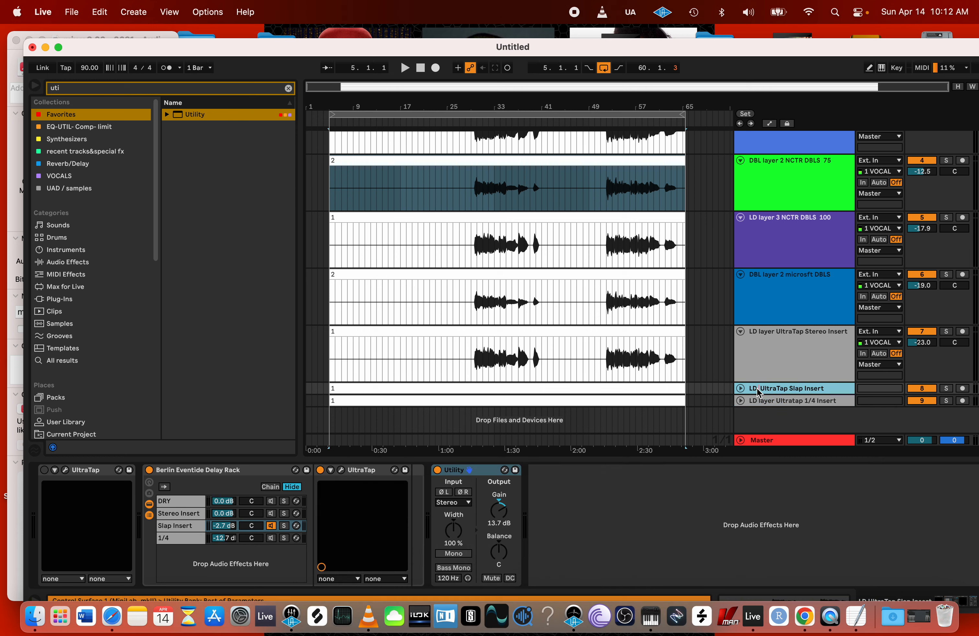
type("yer")
key("Return")
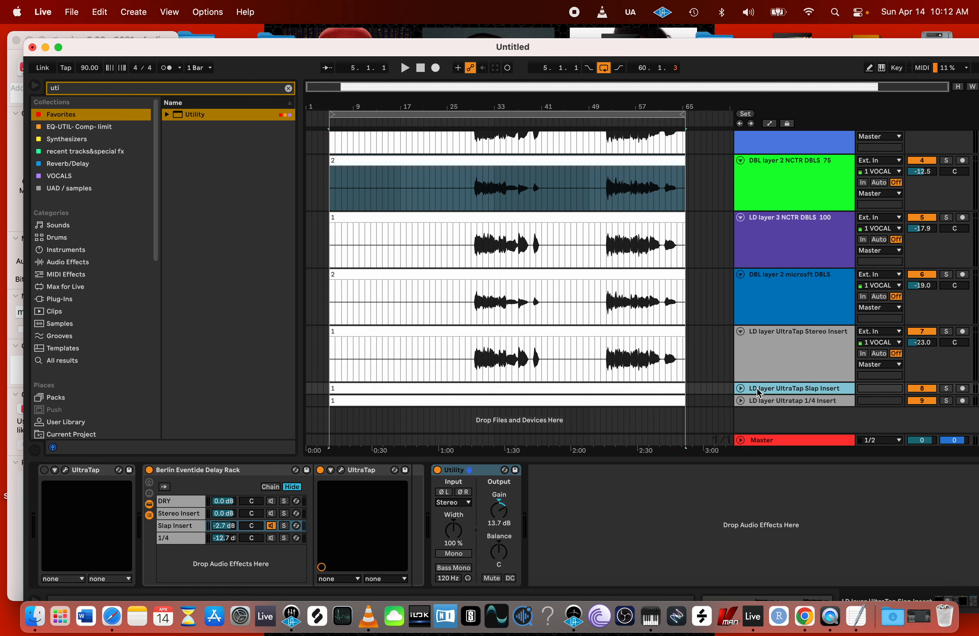
- Fold the LD layer UltraTap Stereo Insert track
left_click(778, 346)
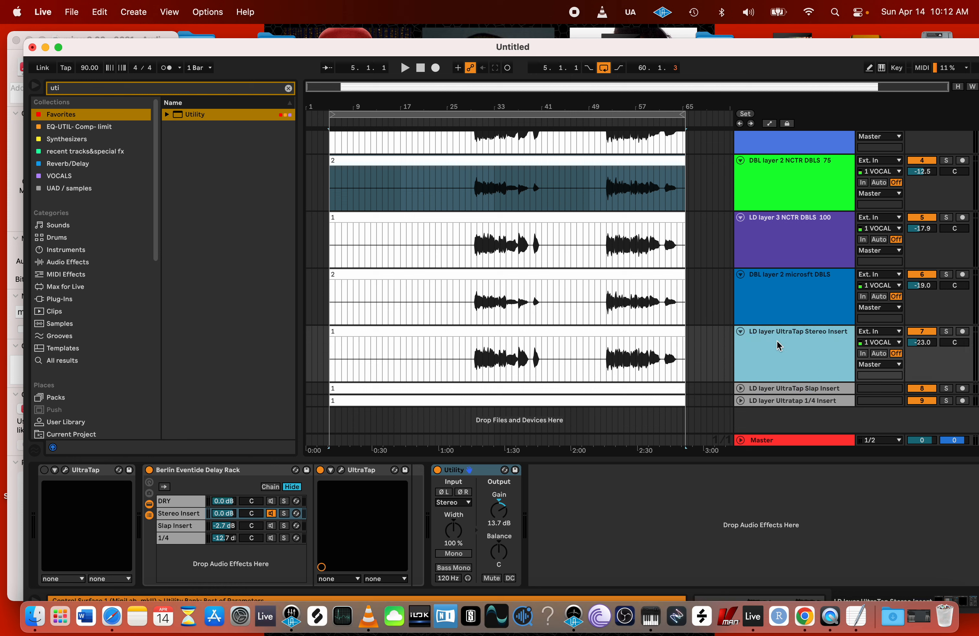
left_click(741, 333)
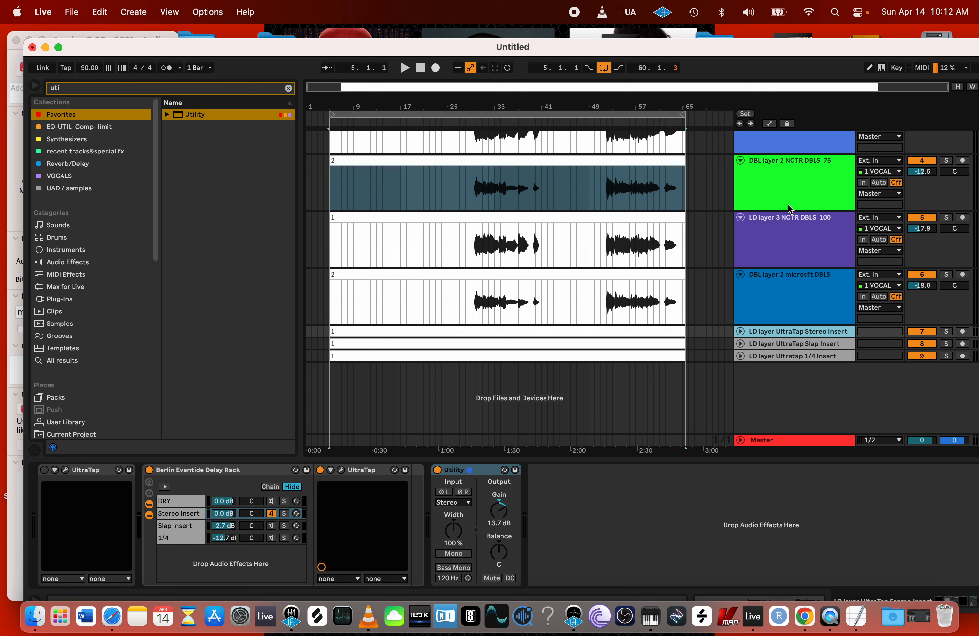
scroll(790, 208, "up", 3)
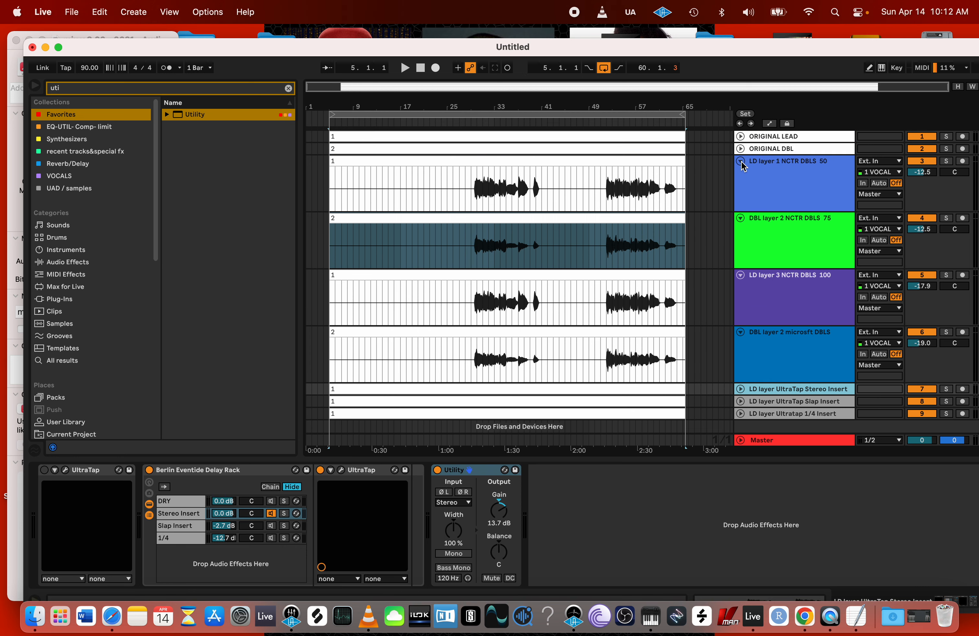
- Review the device chains of the NCTR, MicroShift and UltraTap layer tracks one by one
left_click(809, 188)
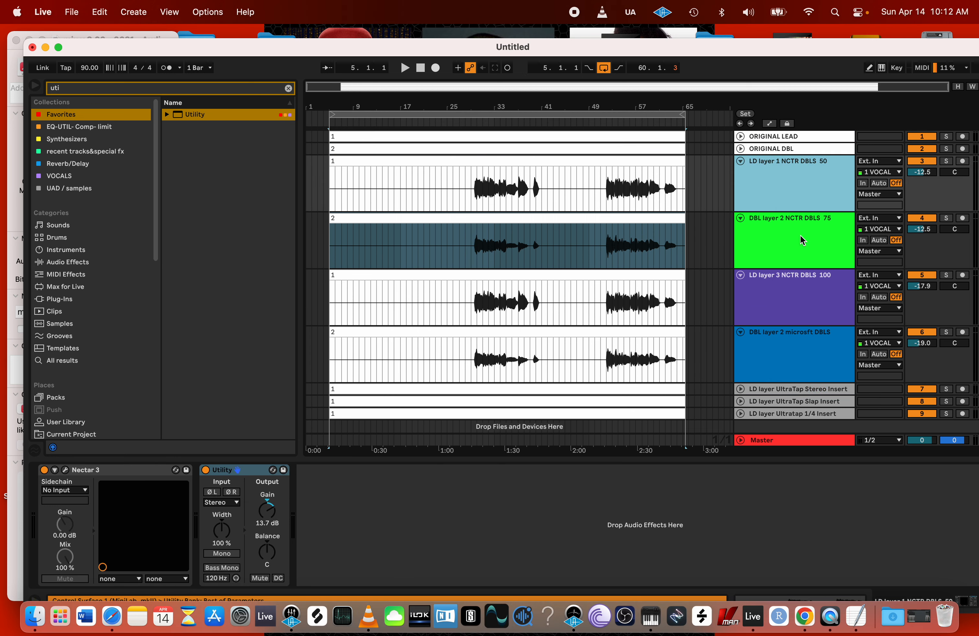
left_click(821, 247)
left_click(809, 285)
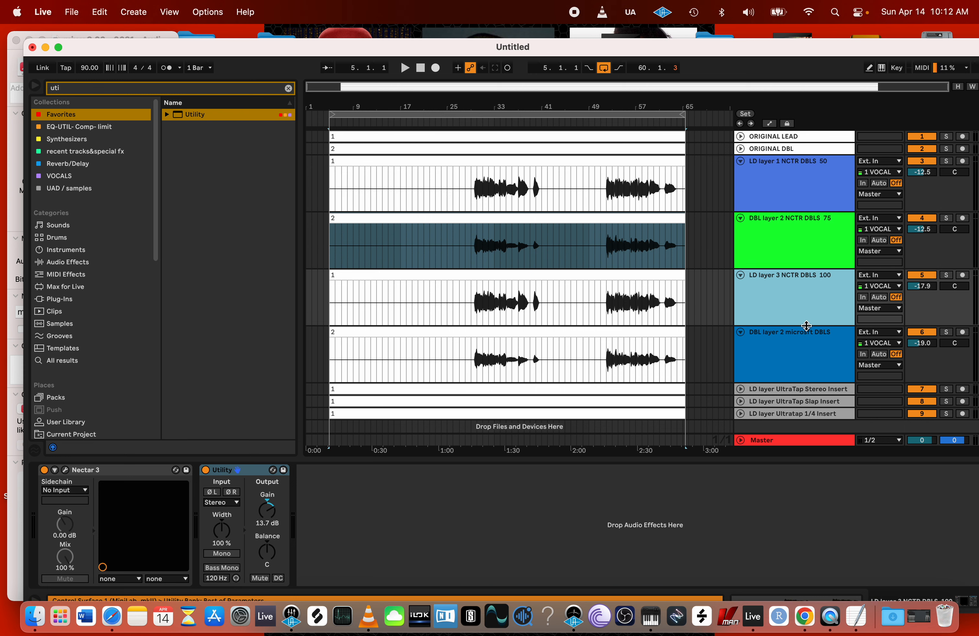
left_click(804, 348)
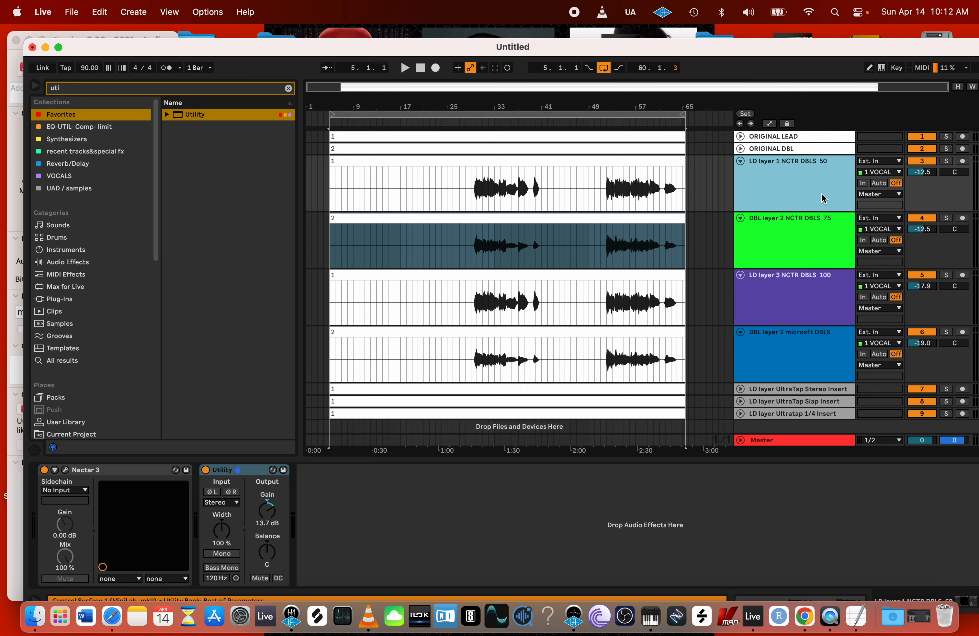
left_click(824, 227)
left_click(817, 298)
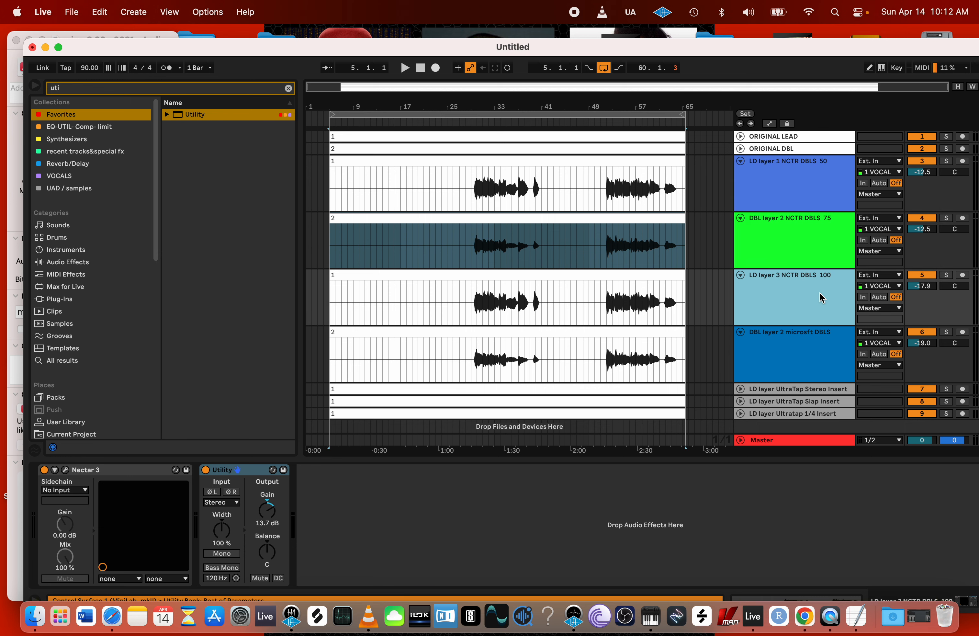
left_click(767, 345)
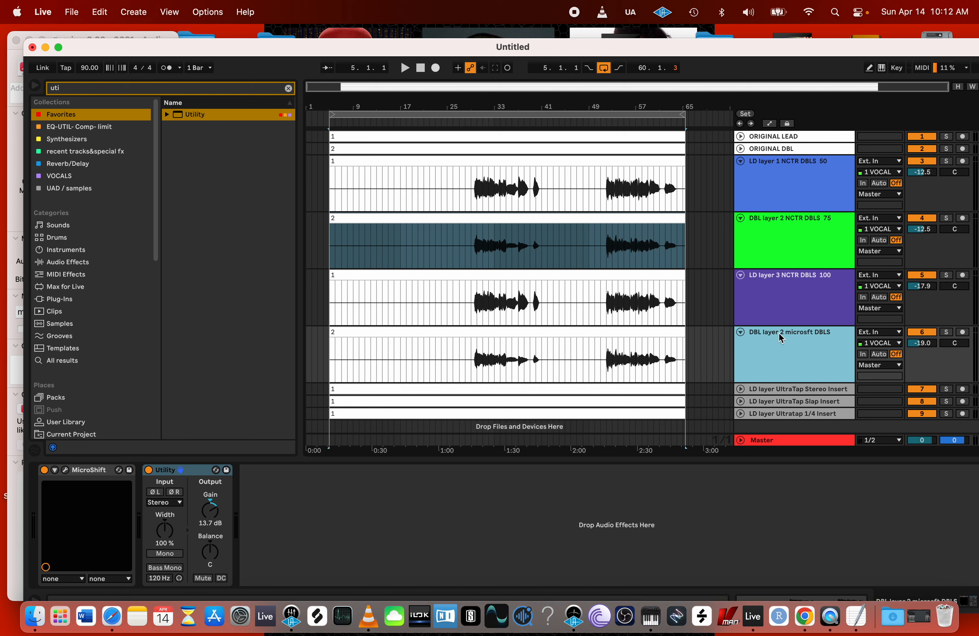
left_click(781, 403)
left_click(784, 414)
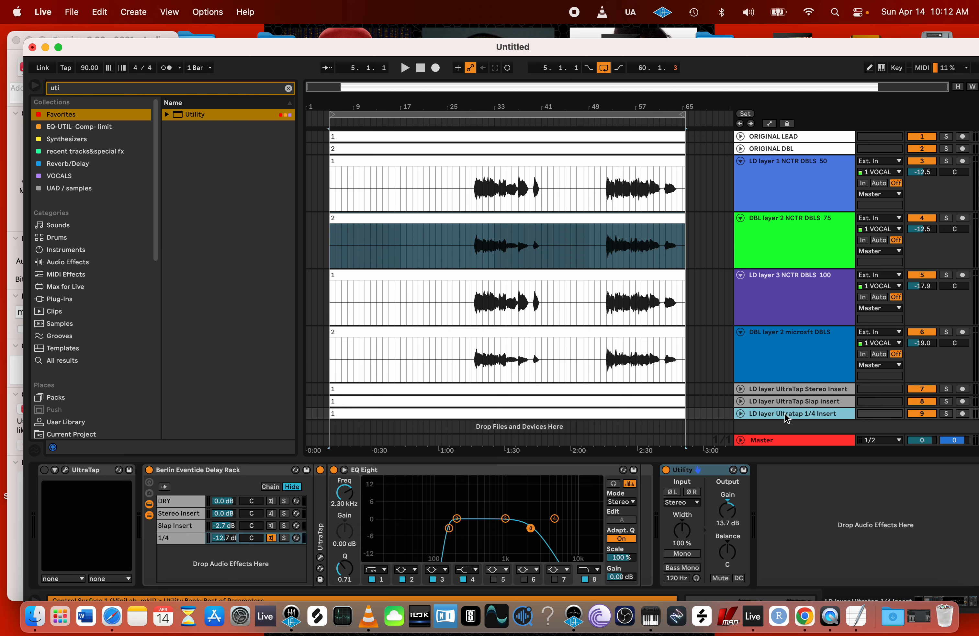
left_click(783, 392)
left_click(801, 181)
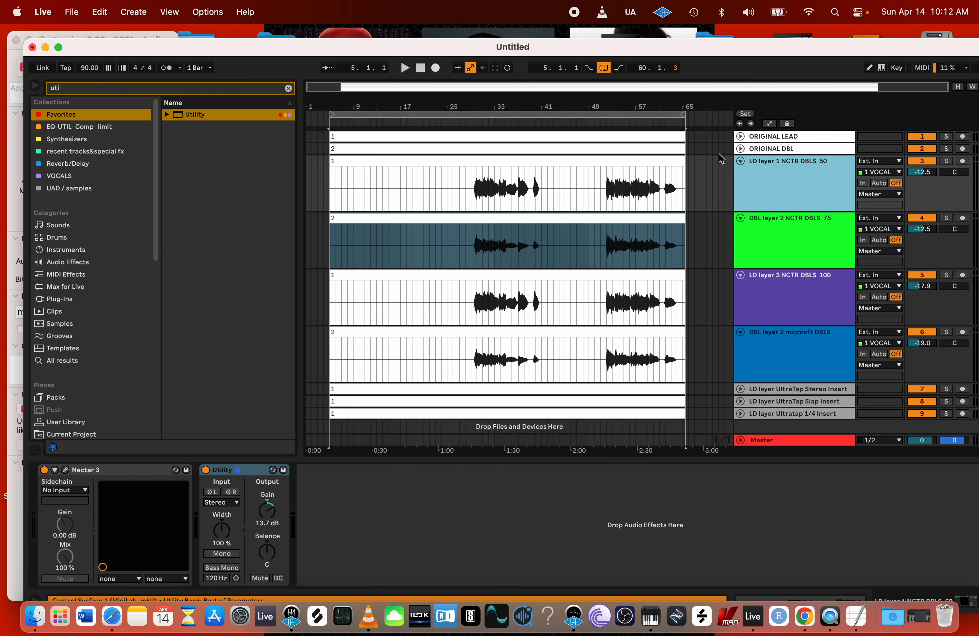
- Fold the three NCTR DBLS layer tracks and the "DBL layer 2 microsft DBLS" track
left_click(741, 161)
left_click(741, 174)
left_click(741, 186)
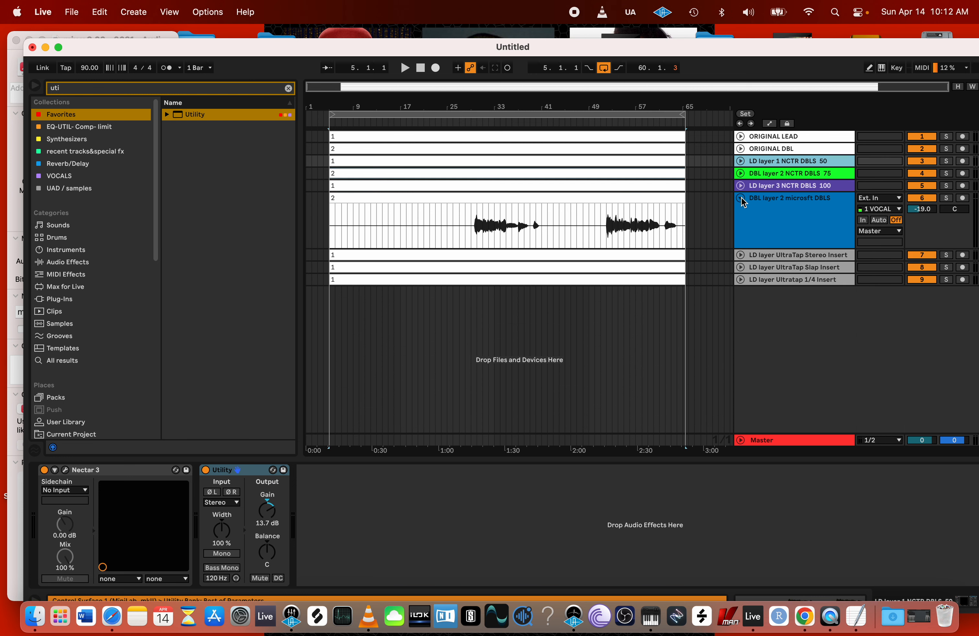
left_click(741, 198)
- Prefix the ORIGINAL LEAD track's name with the # track-number placeholder to make "1 ORIGINAL LEAD"
left_click(775, 140)
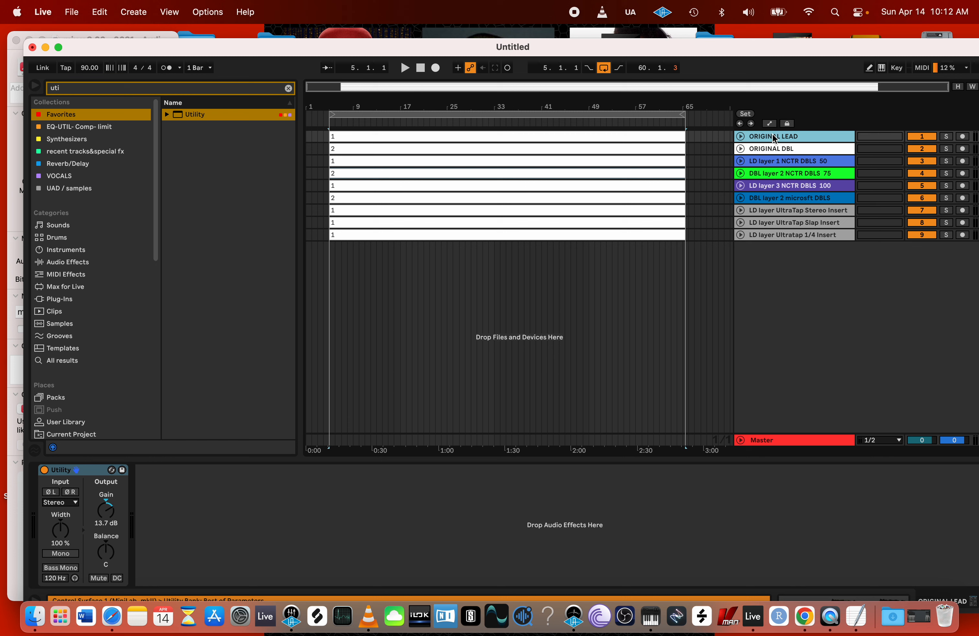
key("super+r")
left_click(754, 136)
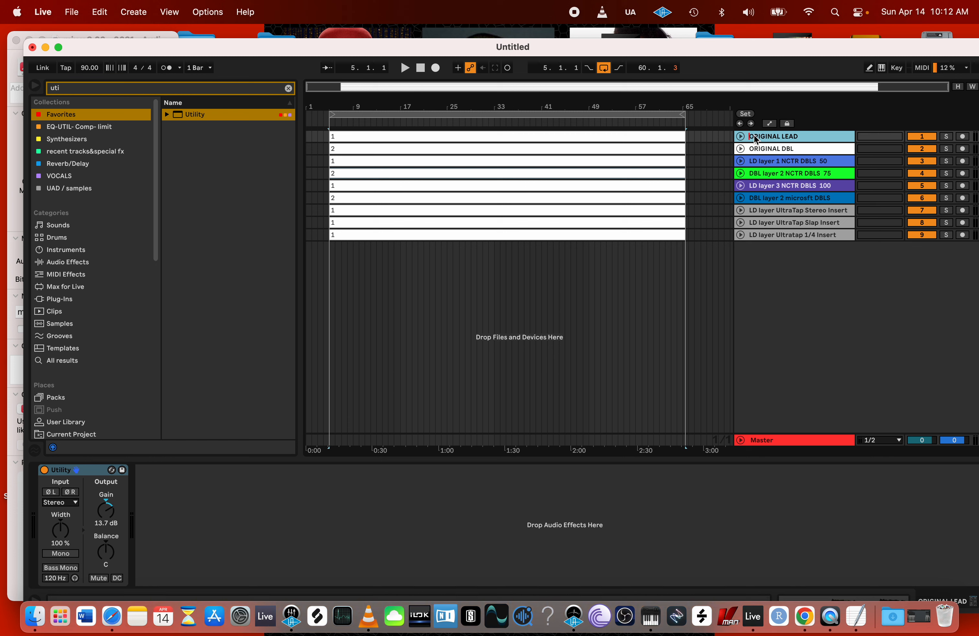
type("#")
key("Return")
- Prefix the ORIGINAL DBL track's name with its track number to make "2 ORIGINAL DBL"
left_click(751, 150)
key("super+r")
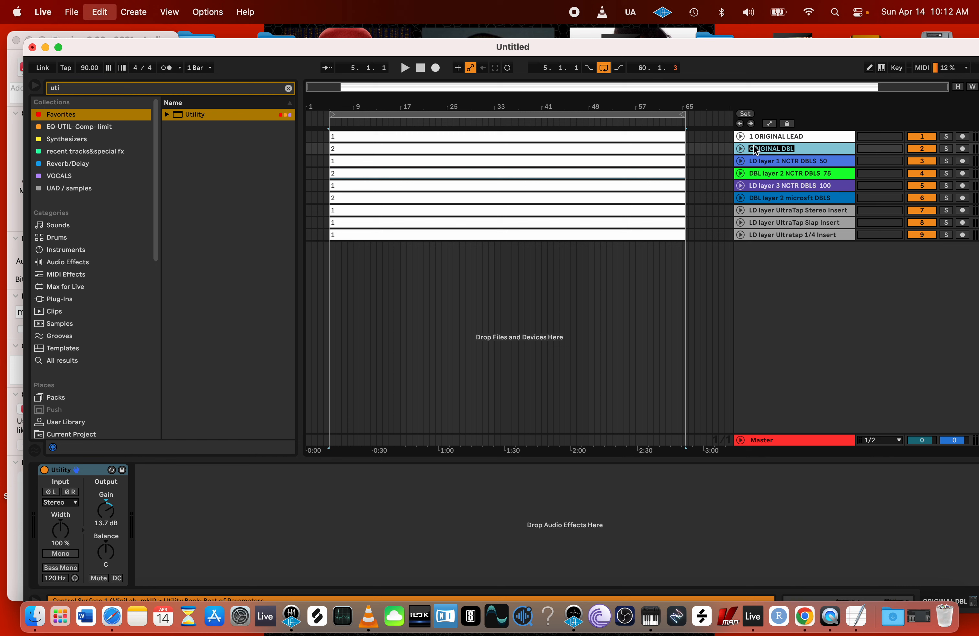
left_click(749, 150)
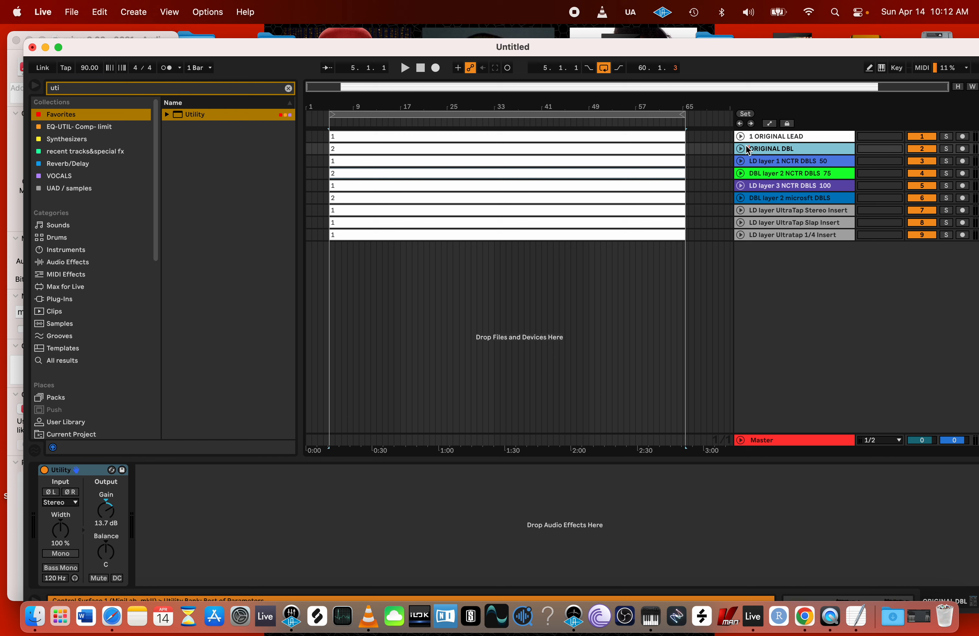
type("2")
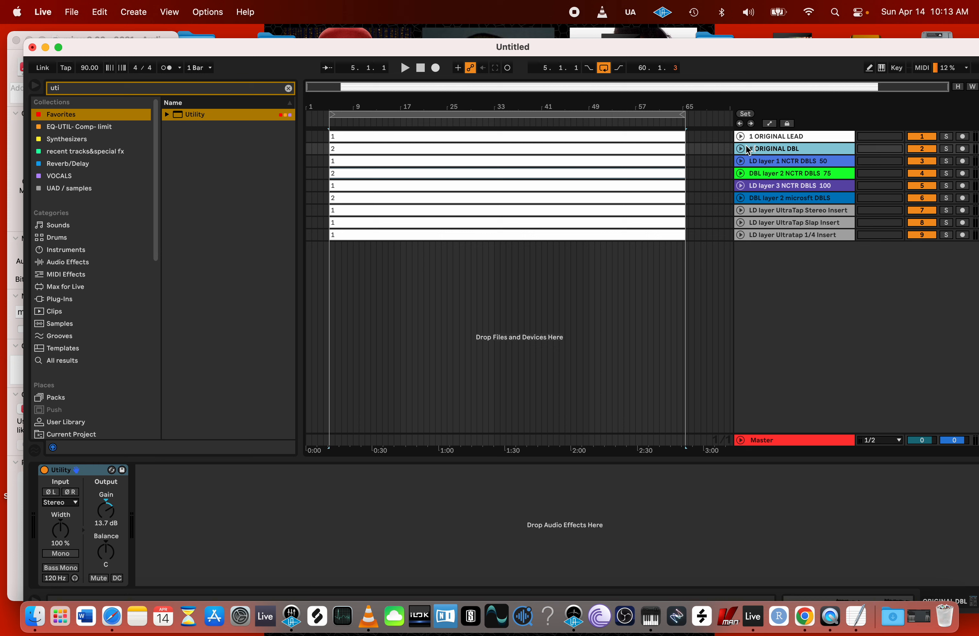
key("Return")
- Prefix the LD layer 1 track's name with its track number to make "3 LD layer 1 NCTR DBLS 50"
left_click(750, 162)
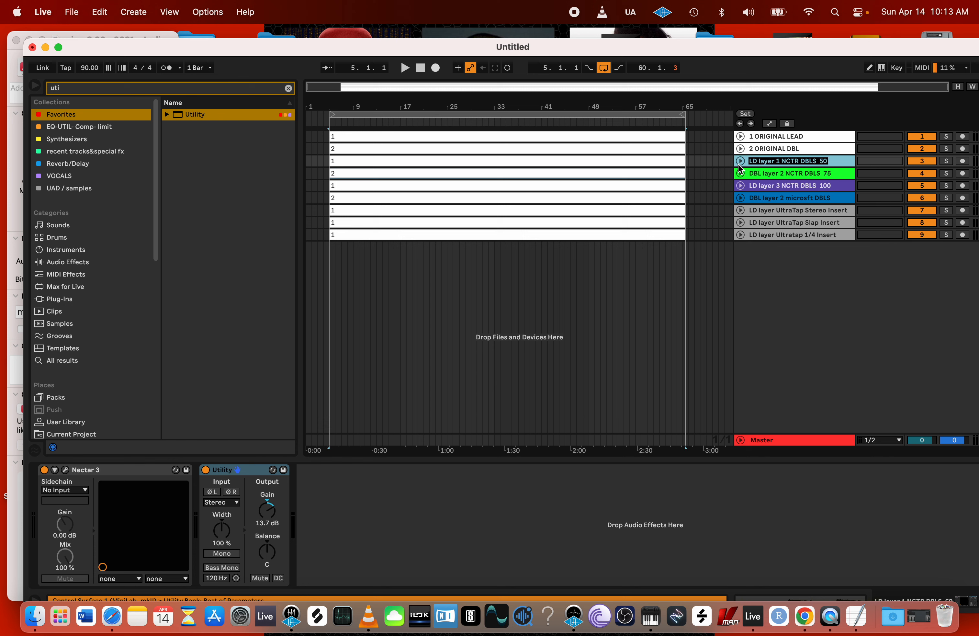
left_click(750, 162)
key("super+r")
key("Left")
type("3")
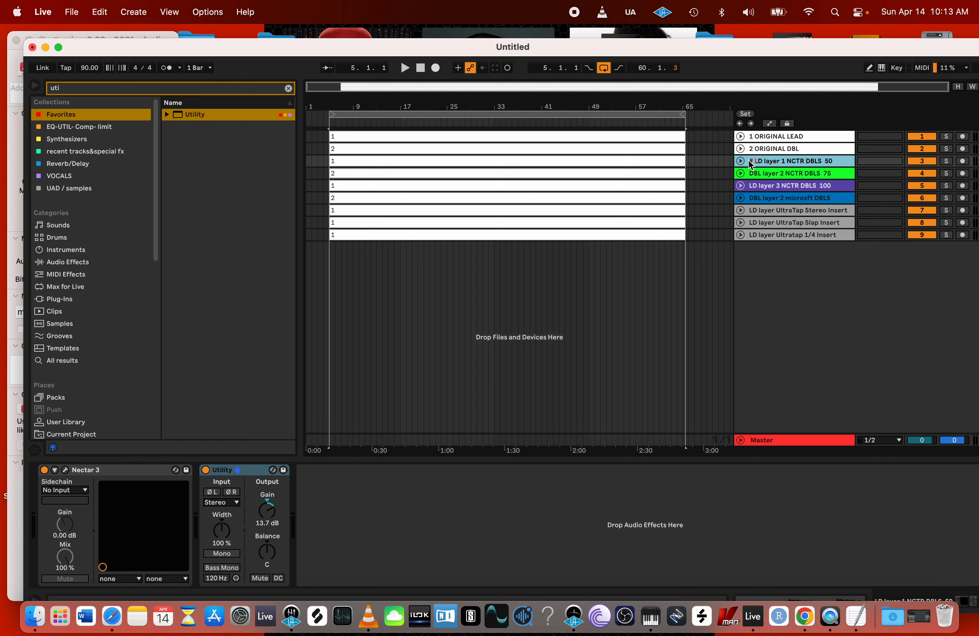
- Prefix the DBL layer 2 NCTR track's name with the # track-number placeholder to make "4 DBL layer 2 NCTR DBLS 75"
left_click(761, 179)
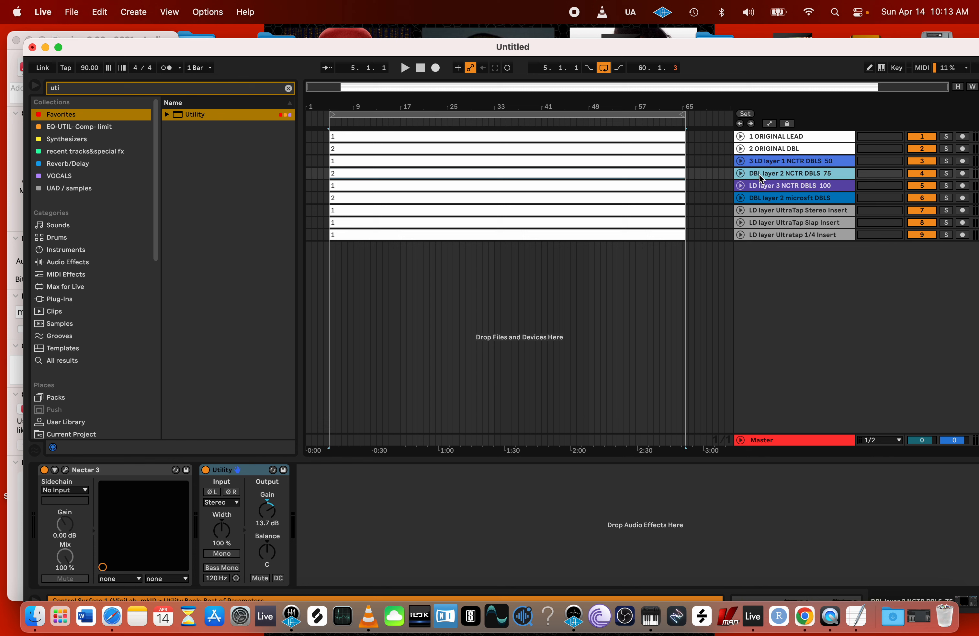
key("super+r")
left_click(751, 177)
type("#")
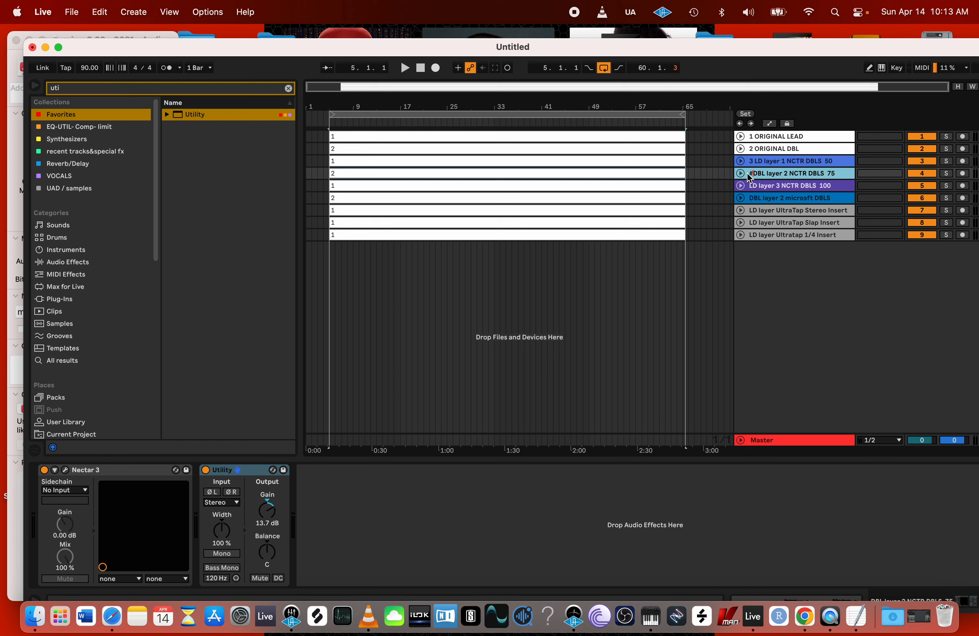
key("Return")
- Prefix the LD layer 3 track's name with the # track-number placeholder to make "5 LD layer 3 NCTR DBLS 100"
left_click(767, 187)
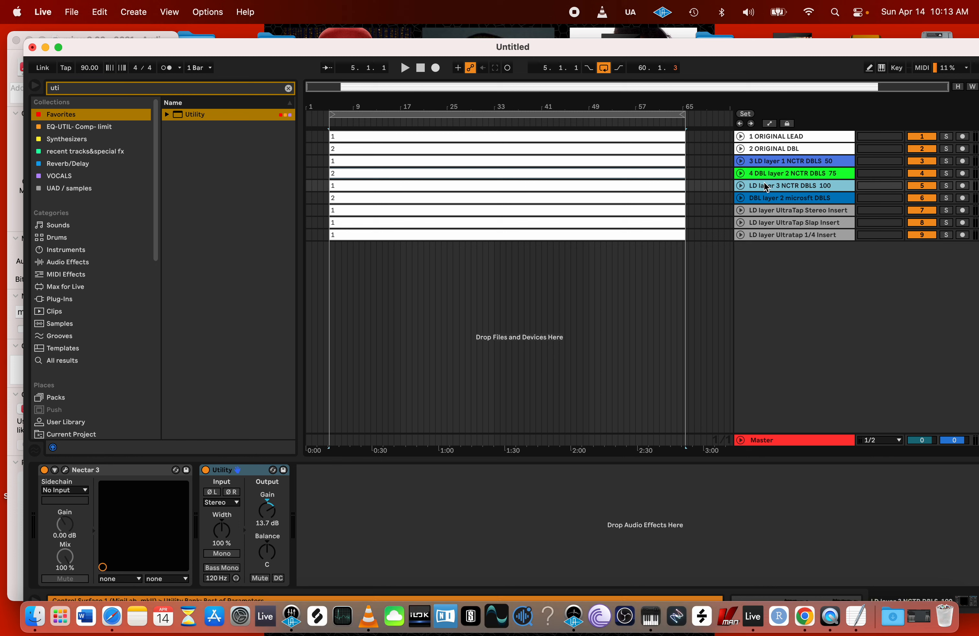
key("cmd+r")
left_click(750, 188)
type("#")
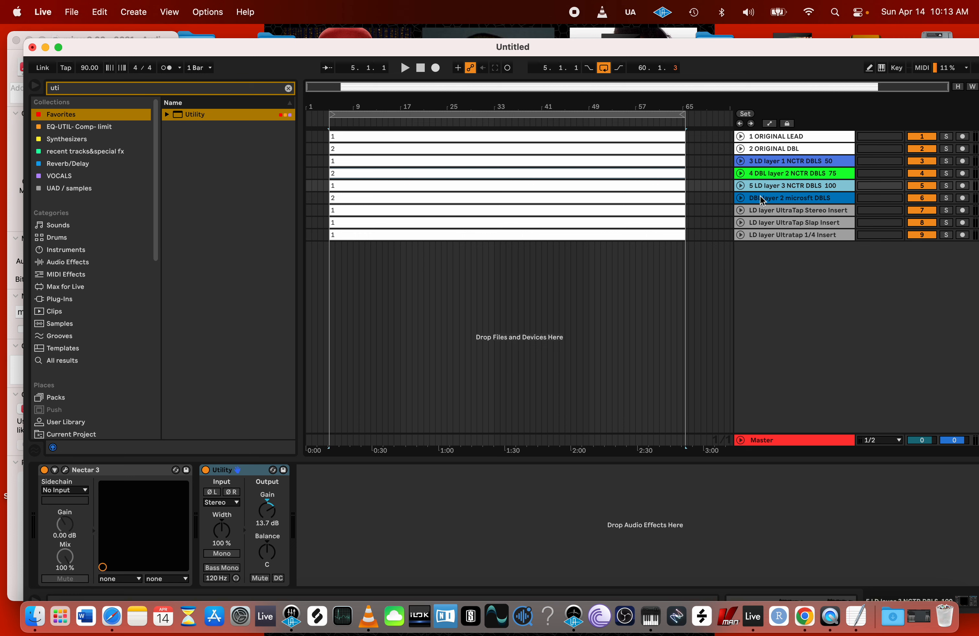
- Prefix the MicroShift track's name with the # track-number placeholder to make "6 DBL layer 2 microsft DBLS"
left_click(761, 201)
key("super+r")
left_click(750, 201)
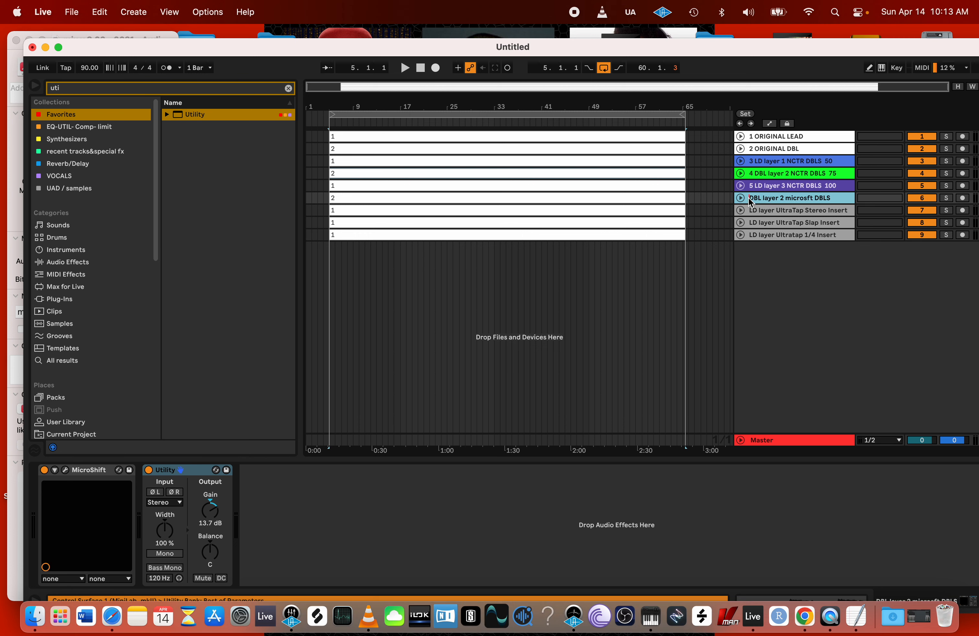
type("#")
key("Return")
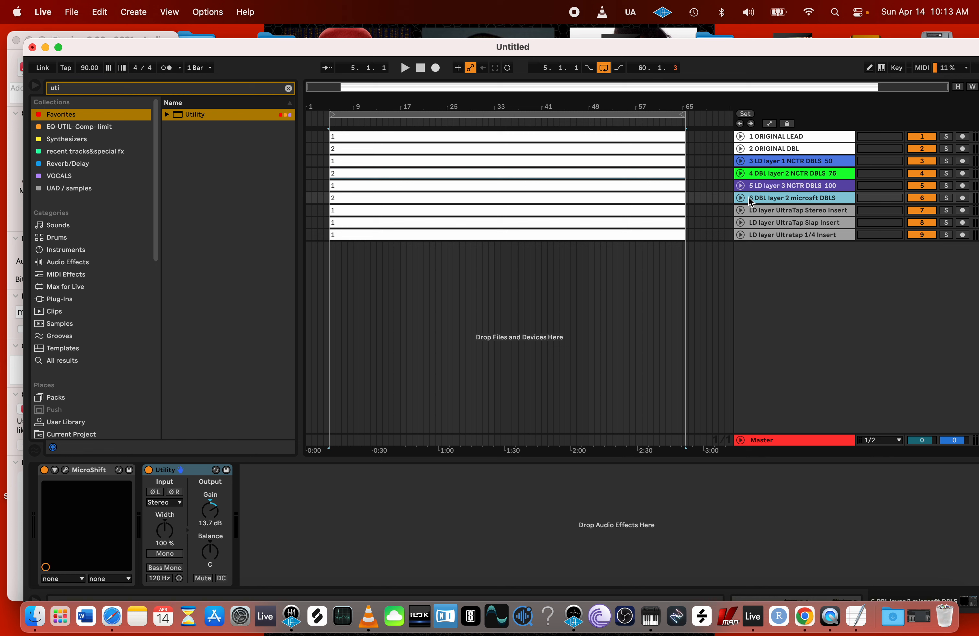
- Prefix the UltraTap stereo track's name with the # track-number placeholder to make "7 LD layer UltraTap Stereo Insert"
left_click(760, 212)
key("super+r")
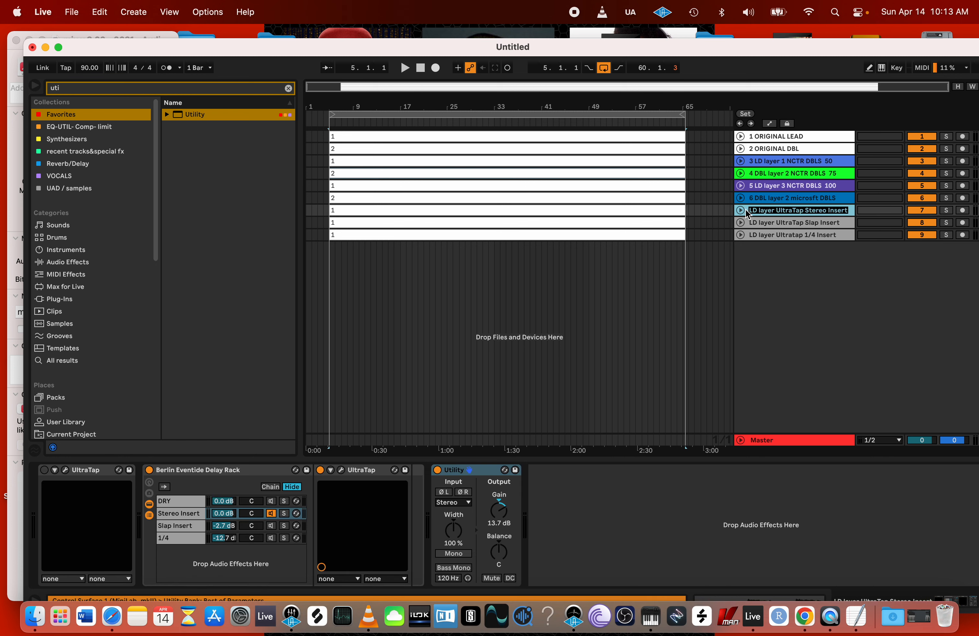
left_click(748, 213)
type("#")
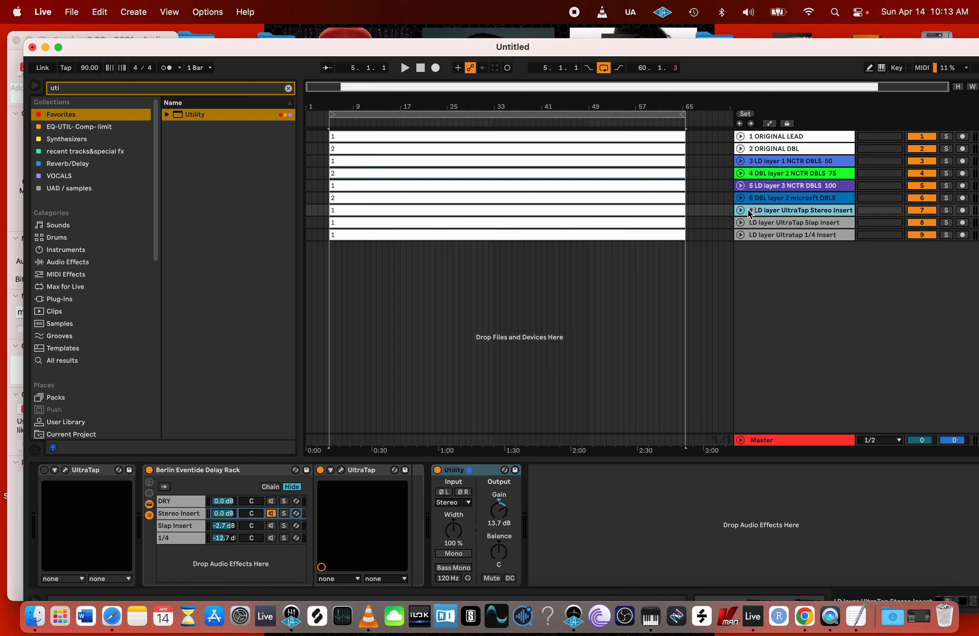
key("Return")
- Prefix the UltraTap slap track's name with its track number to make "8 LD layer UltraTap Slap Insert"
left_click(752, 224)
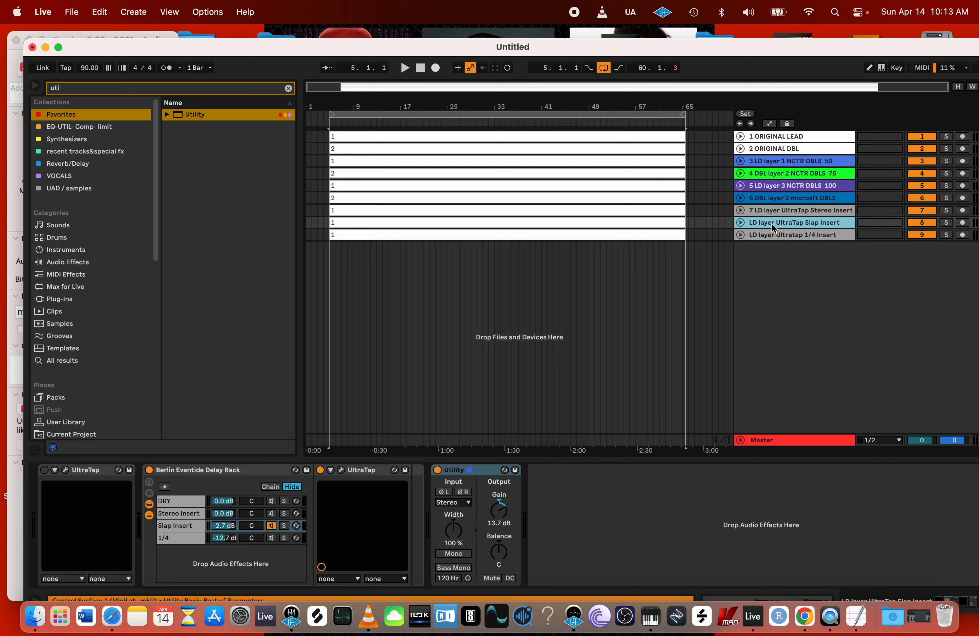
key("super+r")
left_click(750, 223)
type("8")
key("Return")
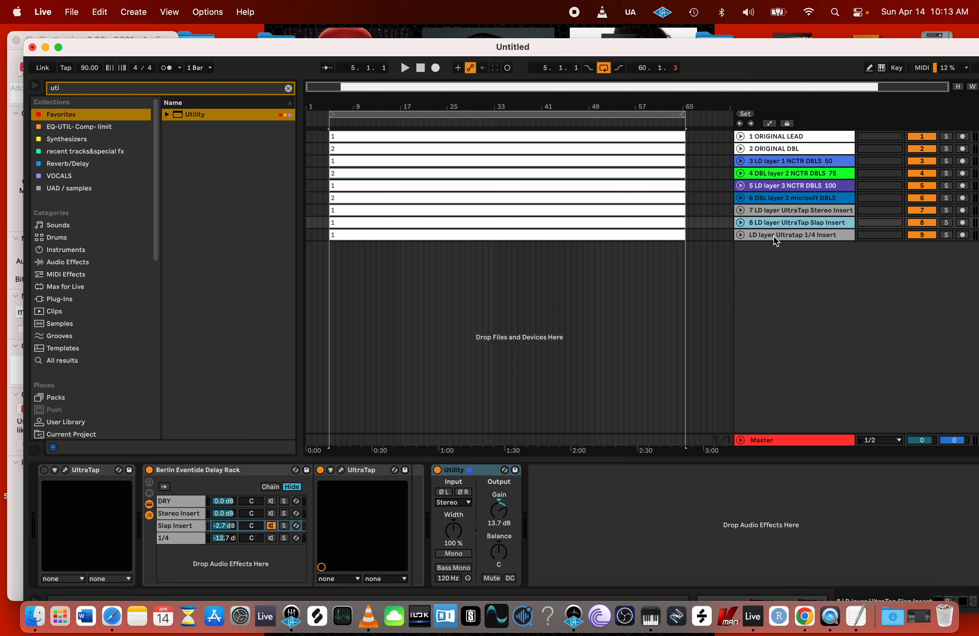
- Prefix the UltraTap quarter-note track's name with its track number to make "9 LD layer Ultratap 1/4 Insert"
left_click(776, 239)
key("super+r")
left_click(749, 235)
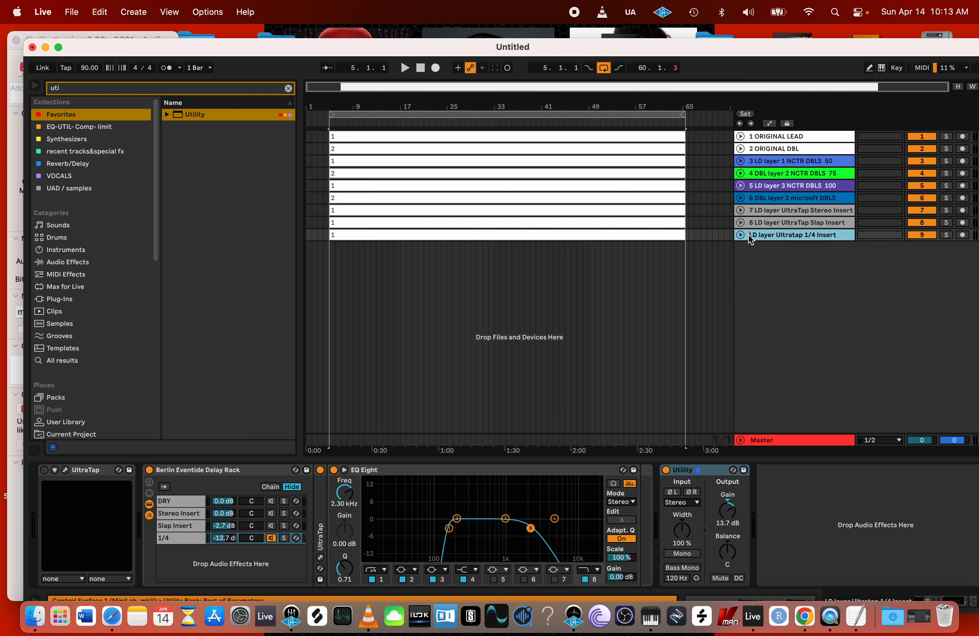
type("9")
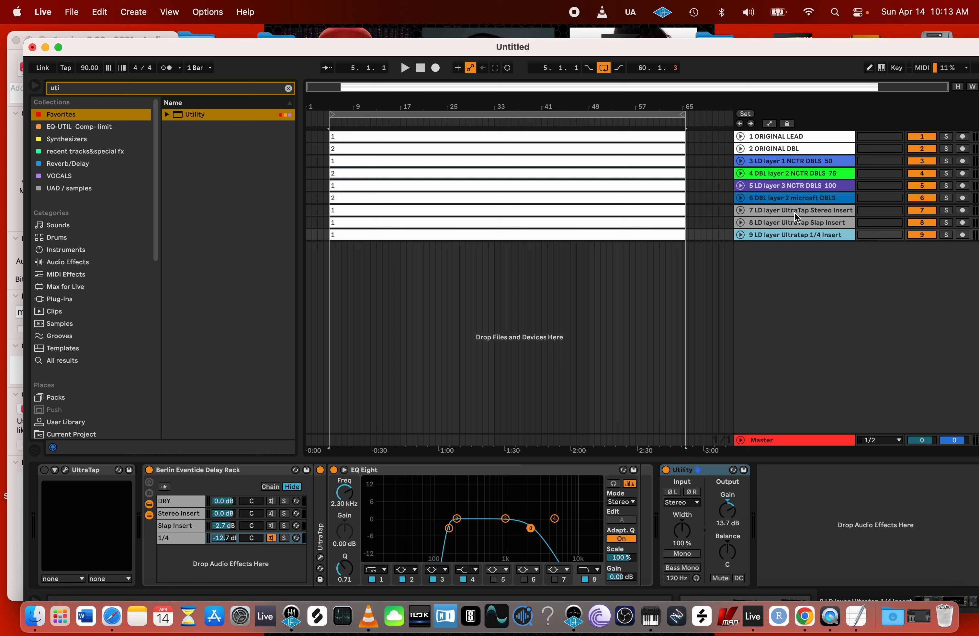
left_click(793, 139)
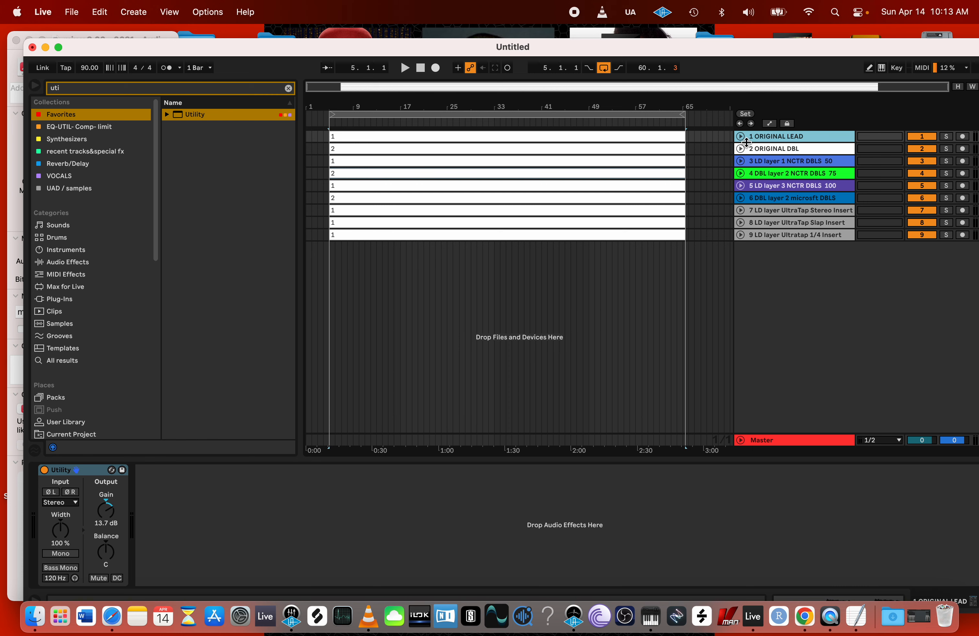
- Start saving the Live set under a new name and browse to the client's PROJECTS folder inside CLIENTS
left_click_drag(379, 56, 392, 53)
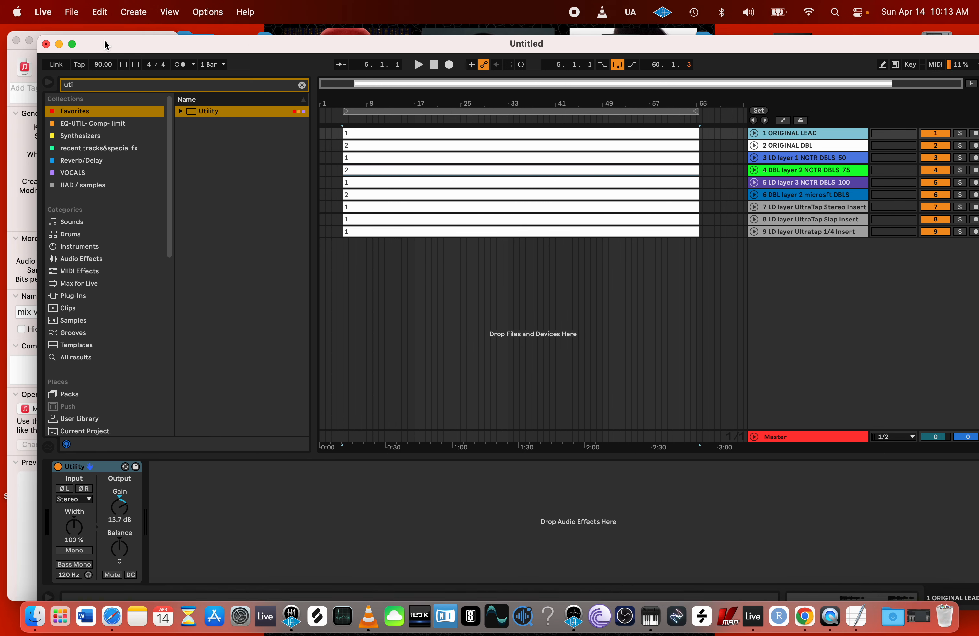
left_click_drag(172, 51, 171, 50)
left_click(71, 12)
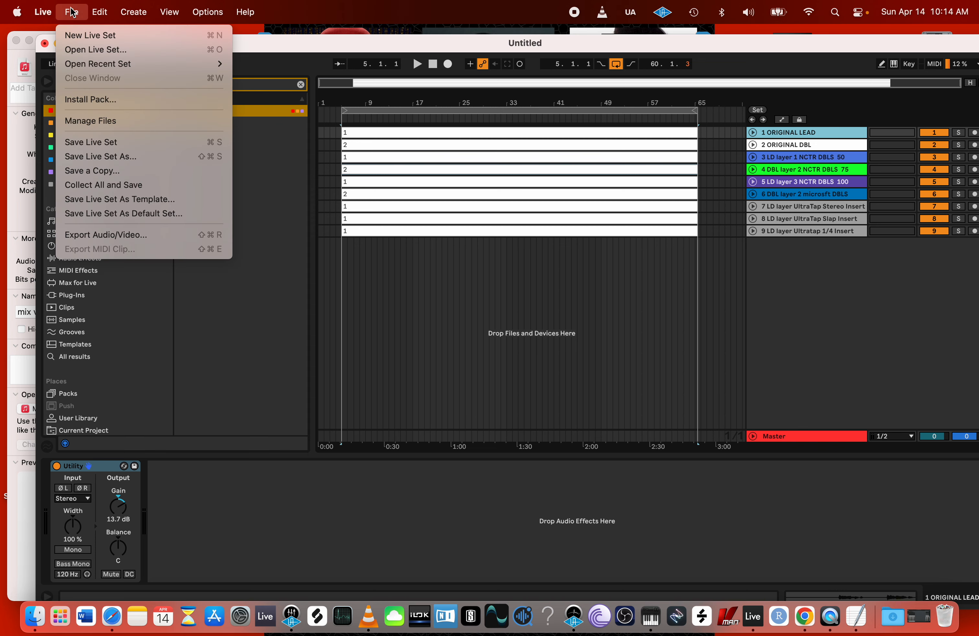
left_click(120, 161)
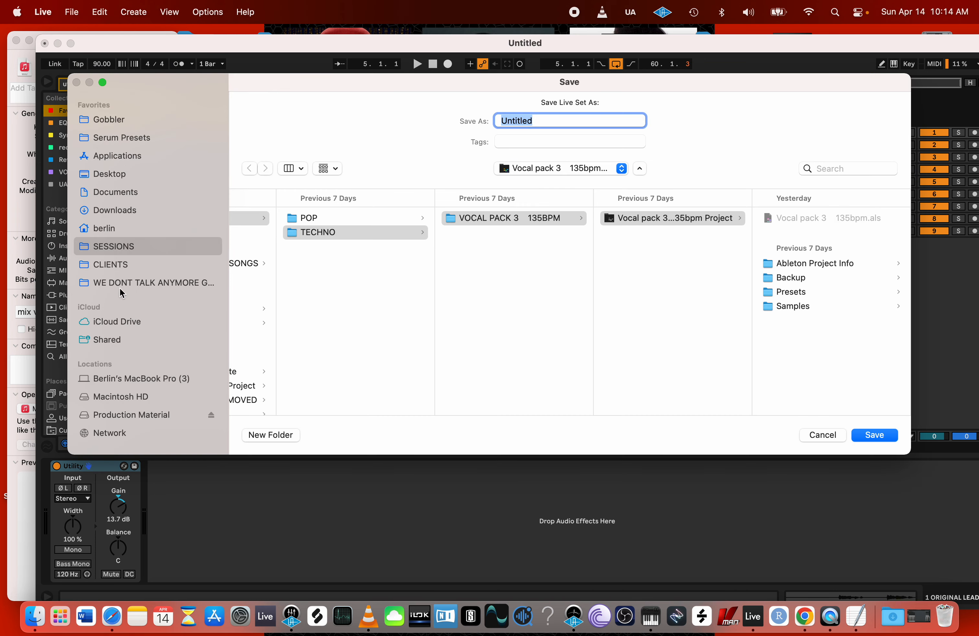
left_click(120, 265)
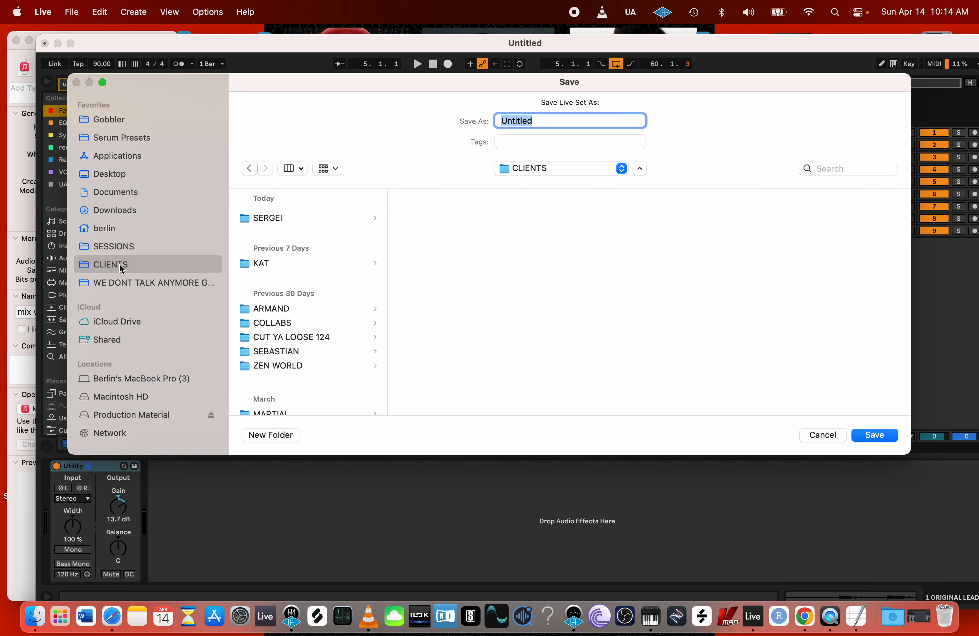
left_click(275, 223)
left_click(432, 236)
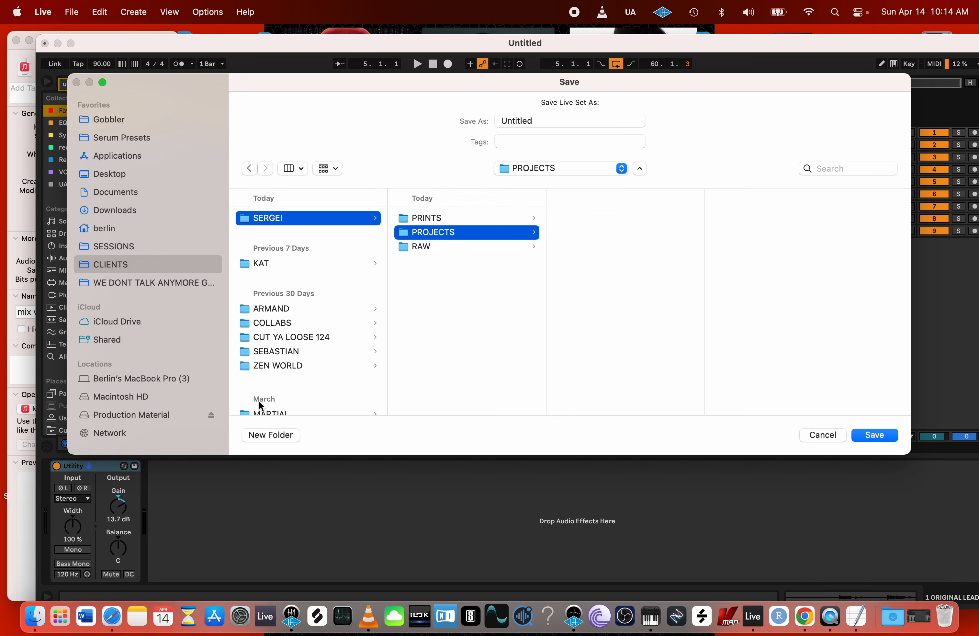
- Create a folder named "PROJECT 1 APRIL 13" inside the client's PROJECTS folder
left_click(270, 435)
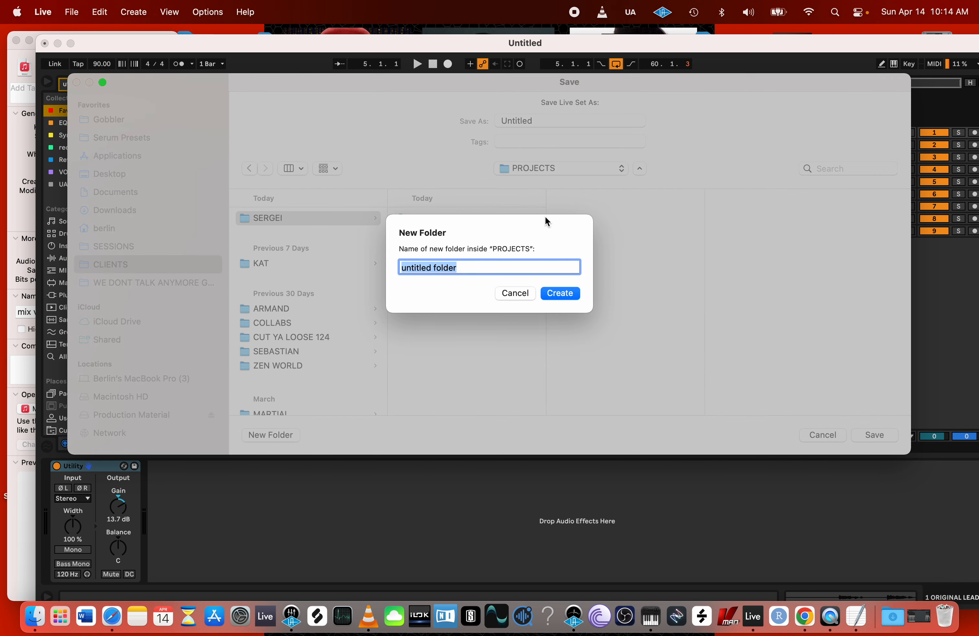
type("PROJECT")
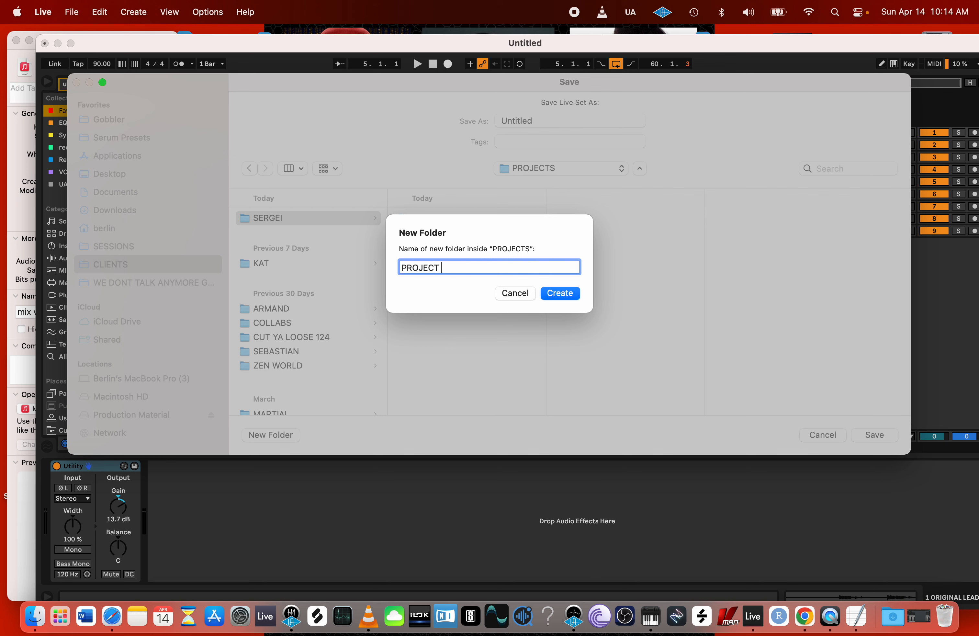
type(" 1 APRIL 13")
left_click(558, 294)
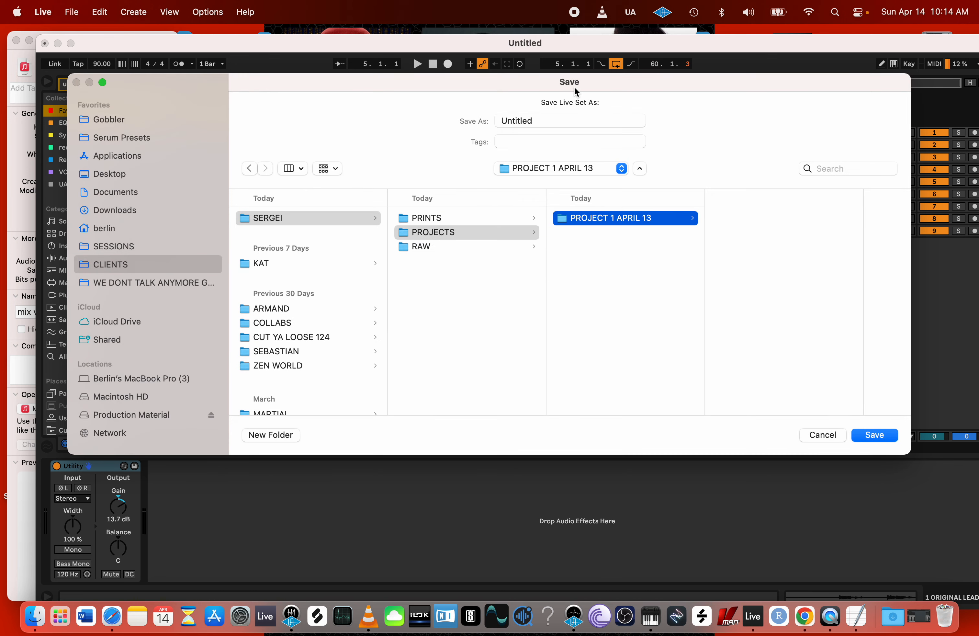
left_click(547, 121)
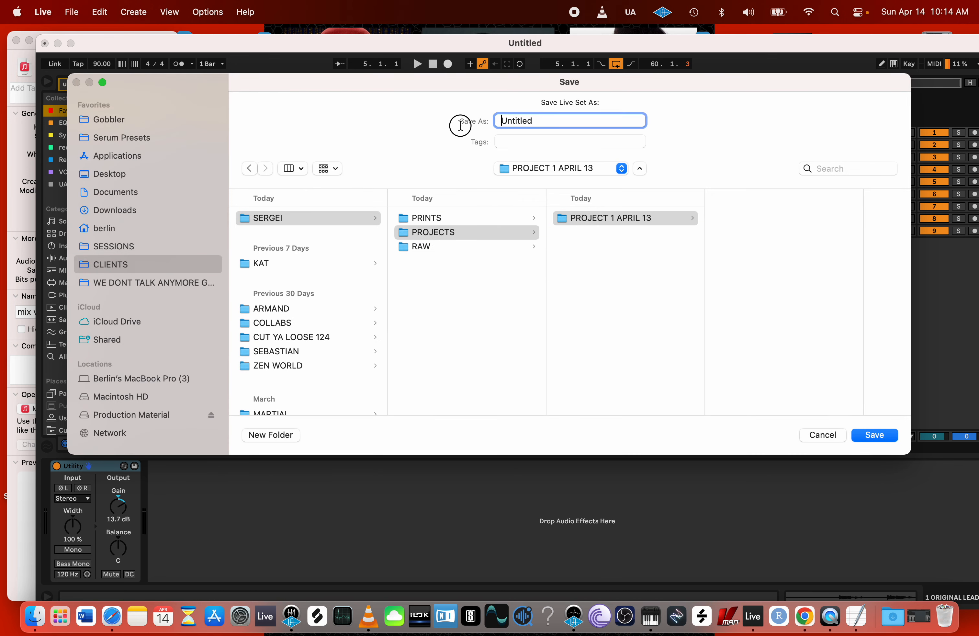
double_click(534, 120)
type("PROJECT 1 APRIL 13")
- Name the Live set "Project 1 April 13" in title case and save it in the PROJECT 1 APRIL 13 folder
left_click_drag(586, 118, 500, 120)
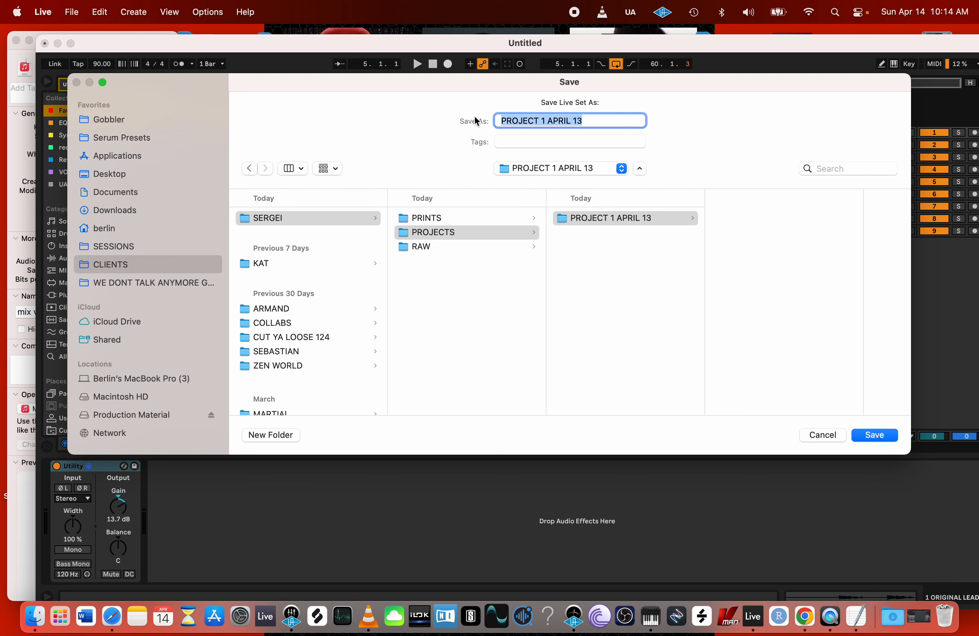
type("pro")
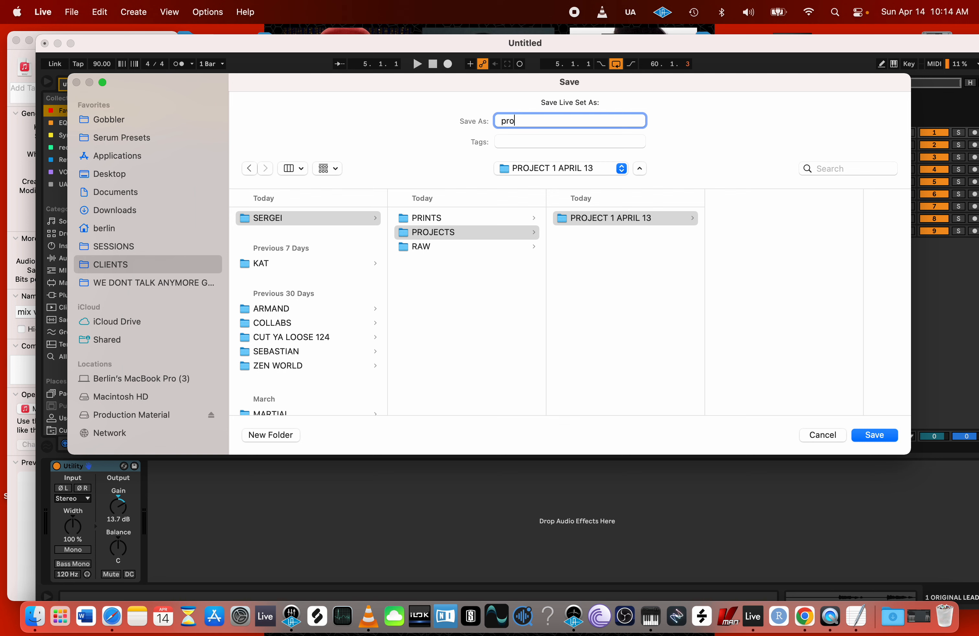
key("BackSpace")
type("Prject")
key("BackSpace")
key("BackSpace")
key("BackSpace")
key("BackSpace")
type("oject 1 April")
key("Return")
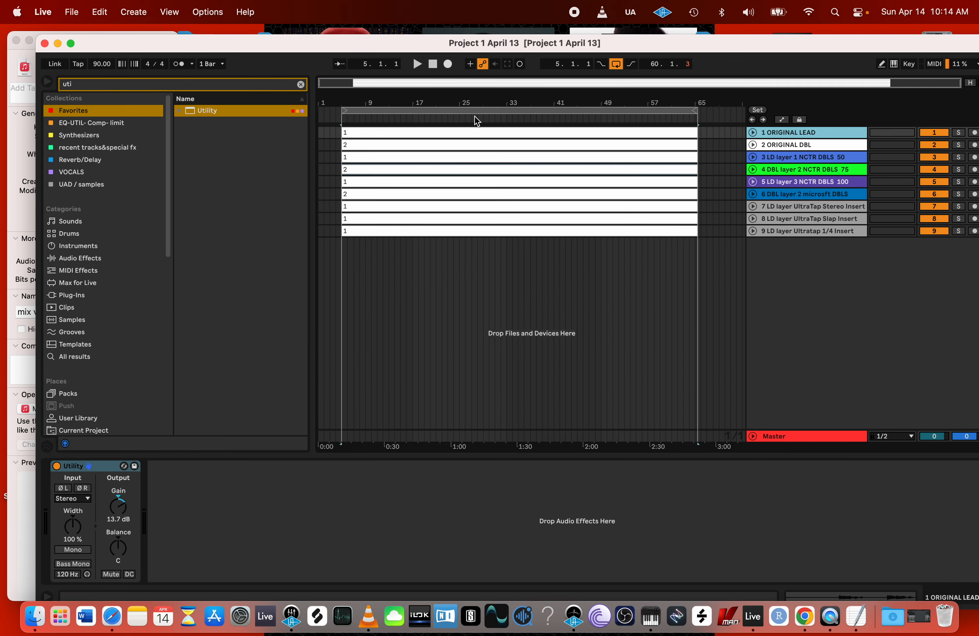
- Collect all and save the set, copying files from elsewhere, other Projects, the User Library and Factory Packs
left_click(72, 12)
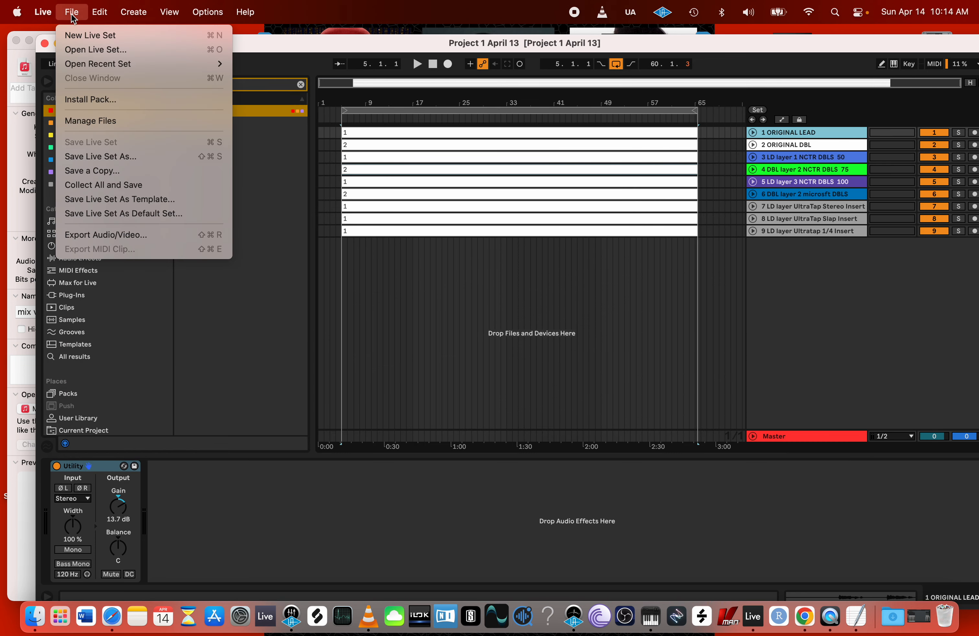
left_click(94, 193)
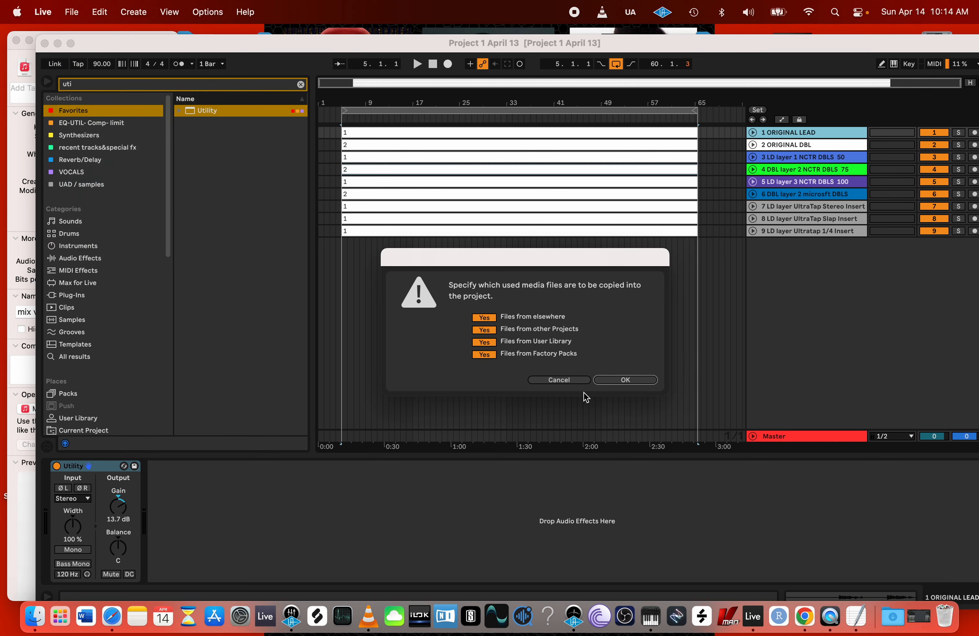
left_click(617, 380)
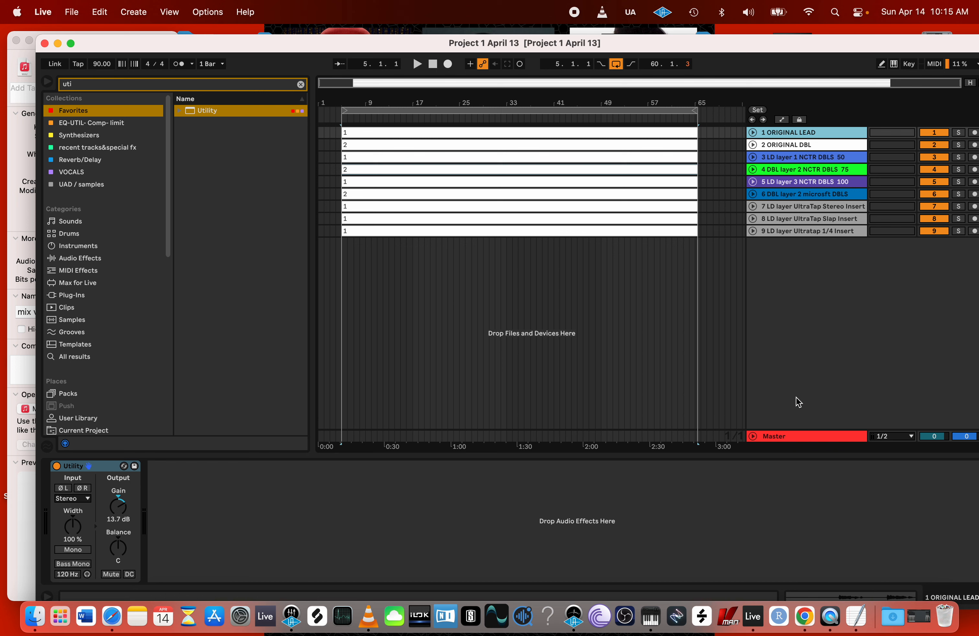
- Check the device chains on the Master and on tracks 1 to 9, including bypass states and Utility gain
left_click(797, 437)
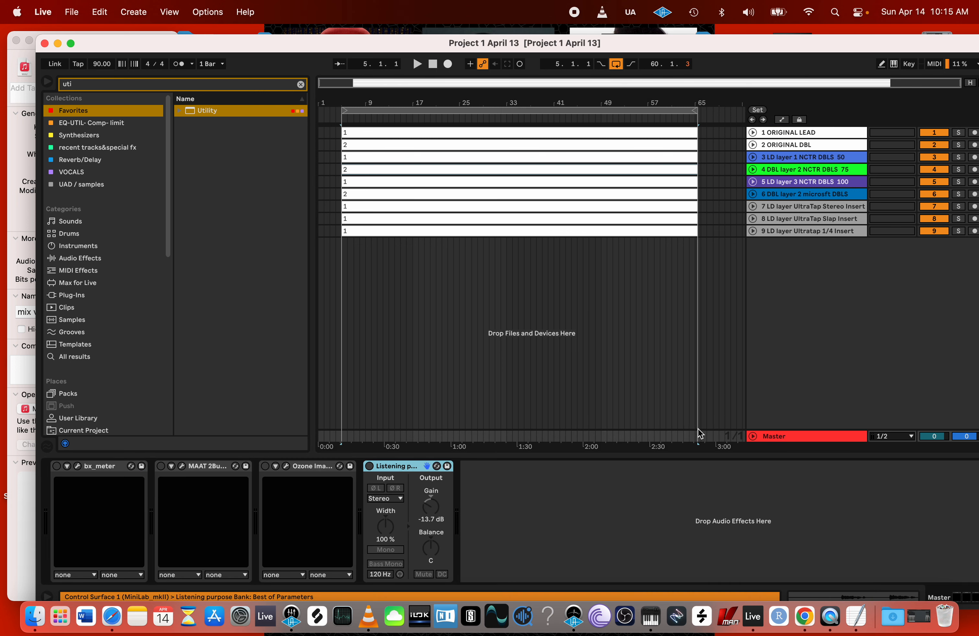
left_click(799, 136)
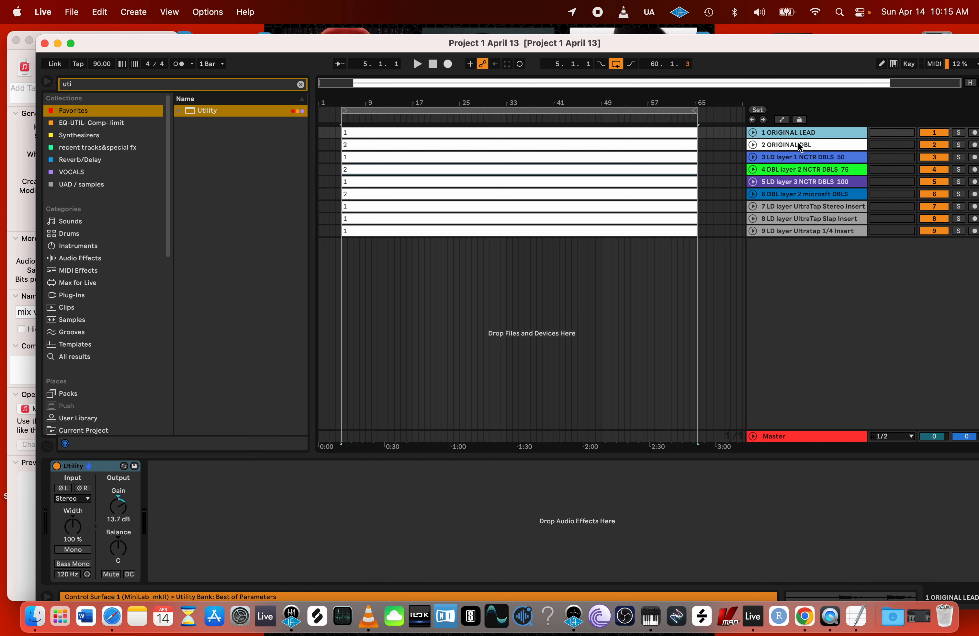
left_click(799, 146)
key("Down")
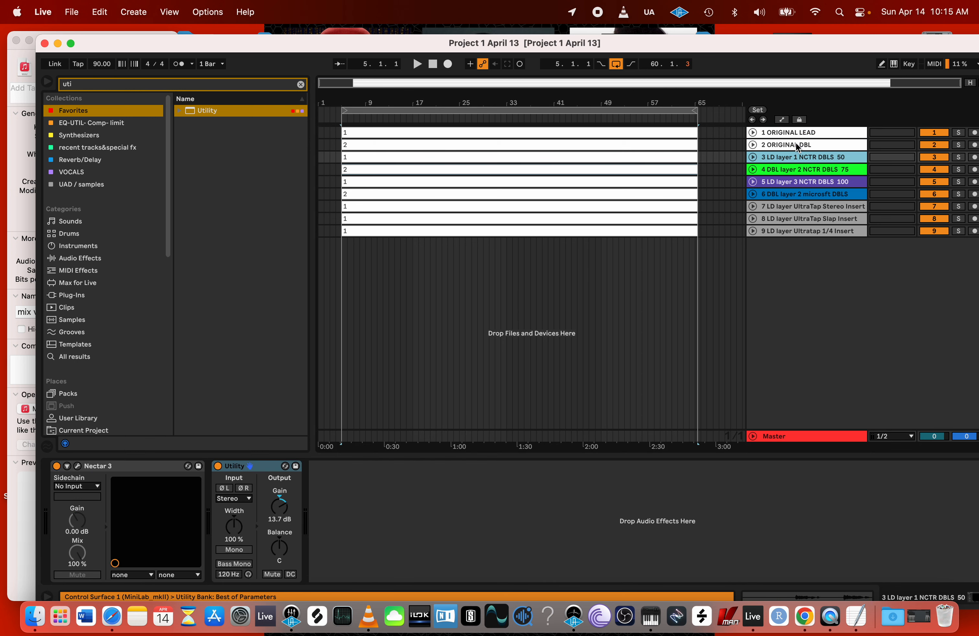
key("Down")
key("Down")
key("Down")
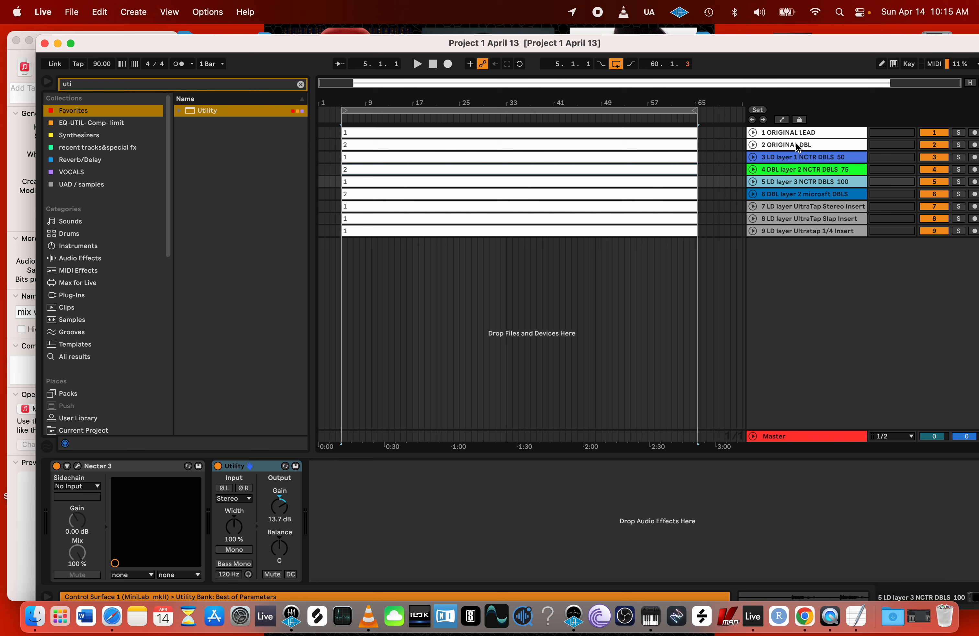
key("Down")
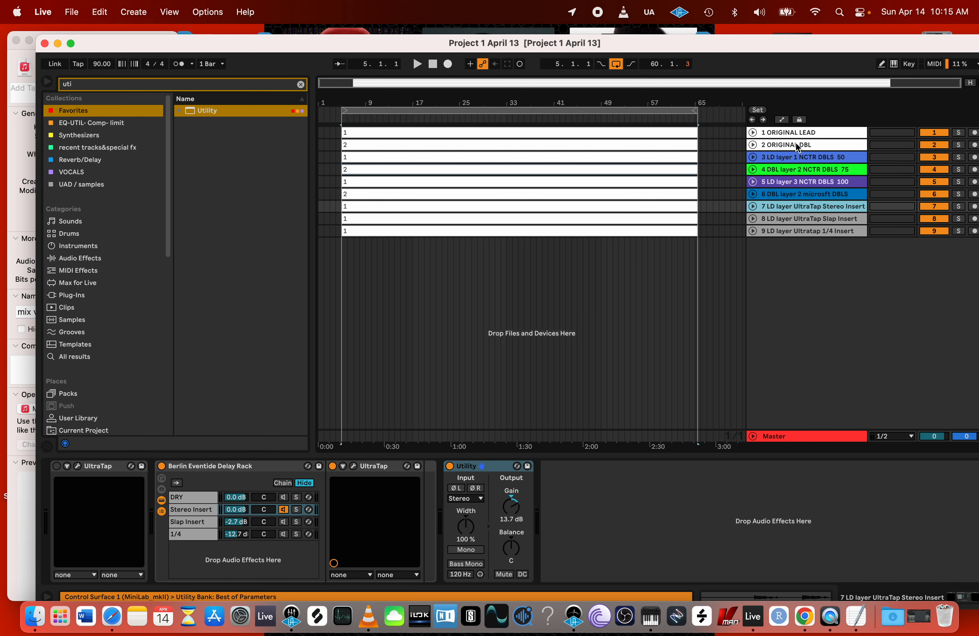
key("Down")
key("Down")
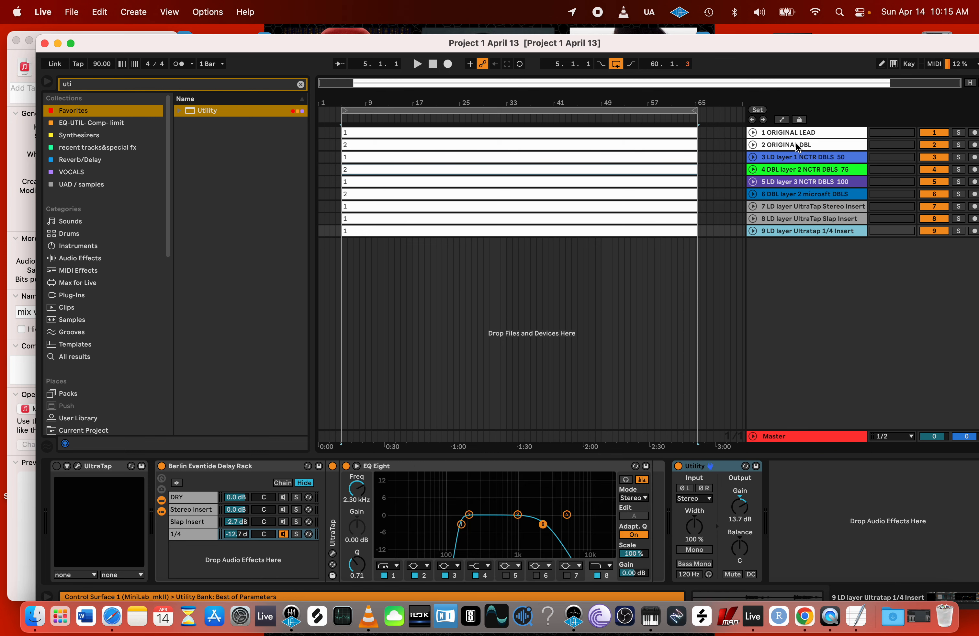
left_click(798, 220)
key("Down")
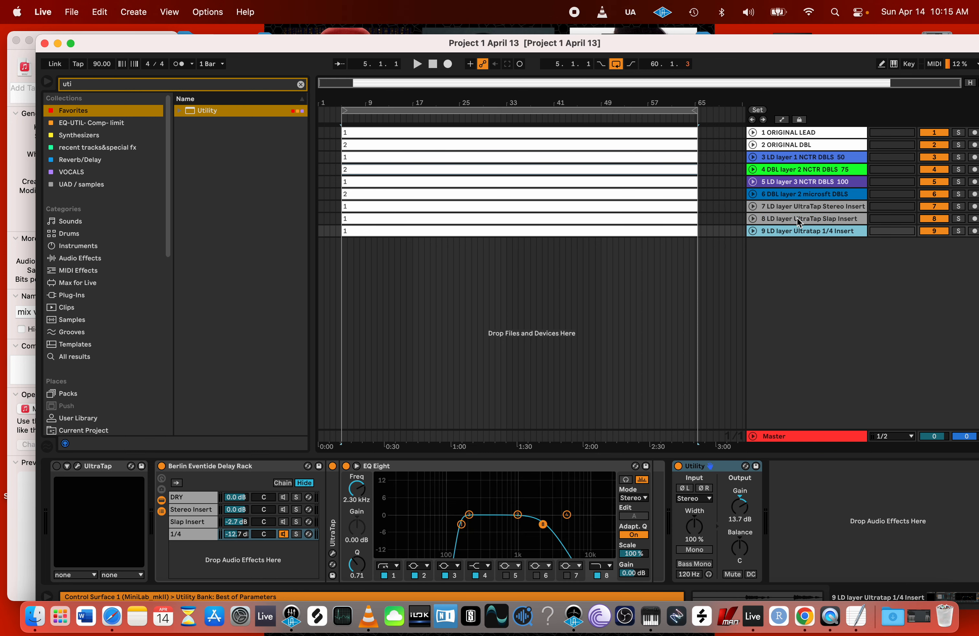
left_click(797, 207)
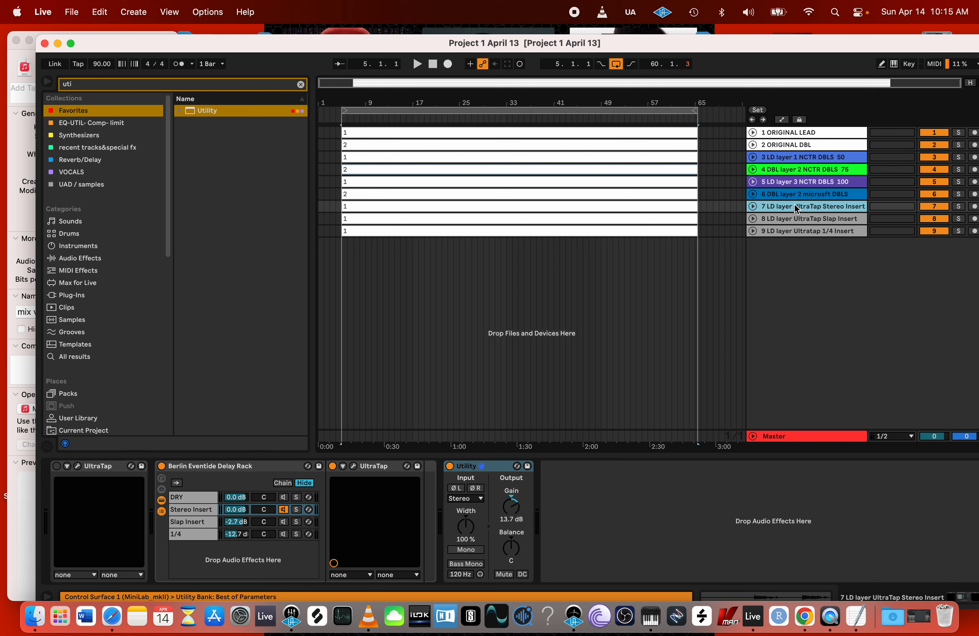
key("Down")
key("Down")
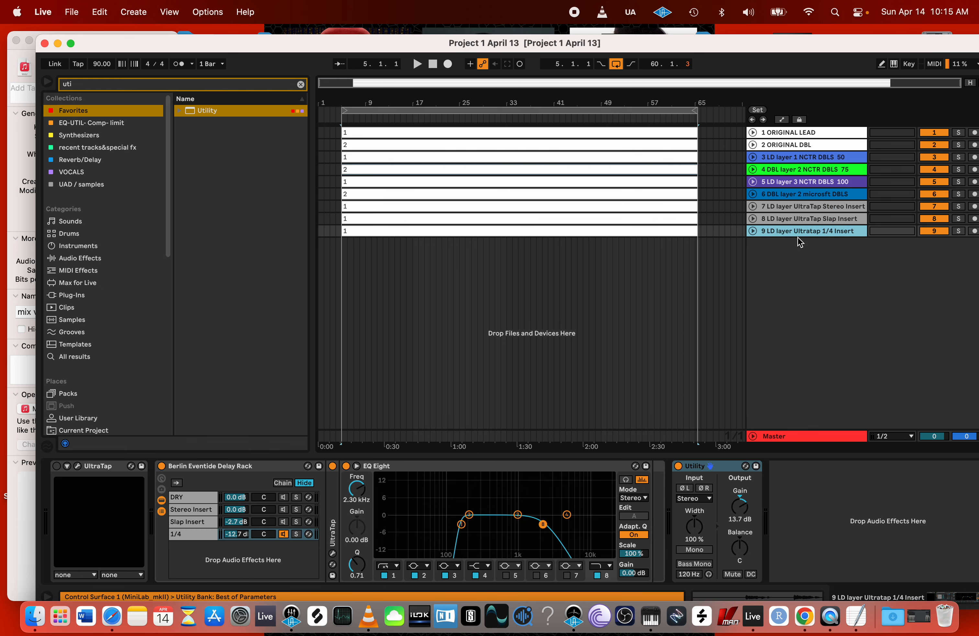
left_click(799, 136)
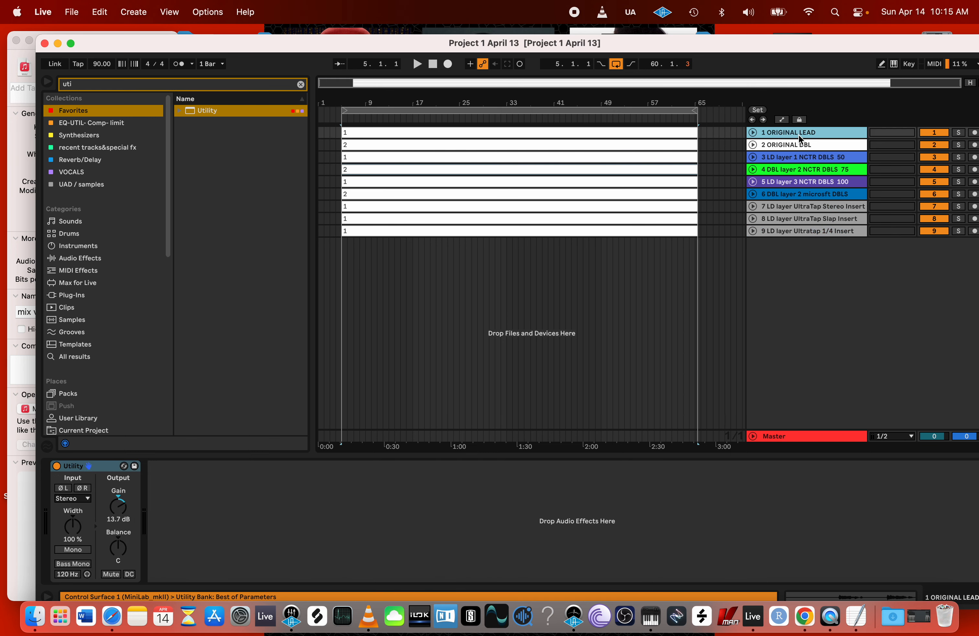
left_click(557, 109)
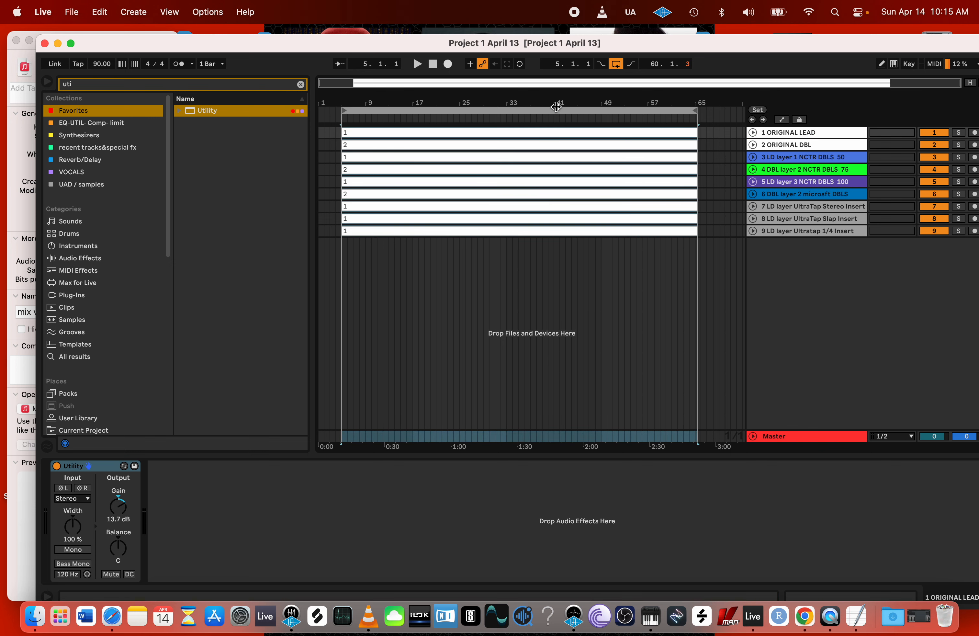
left_click(71, 13)
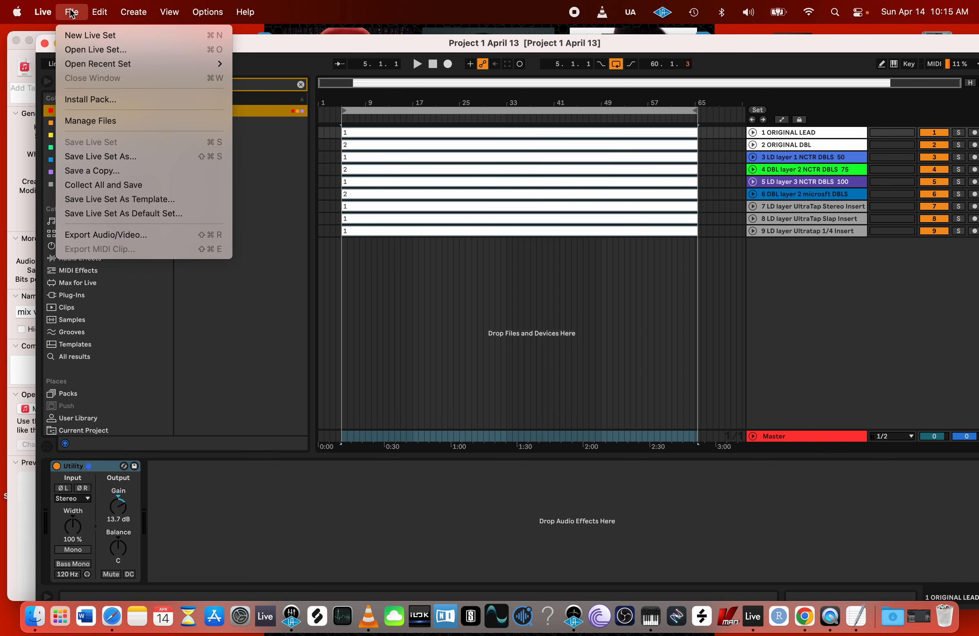
left_click(102, 236)
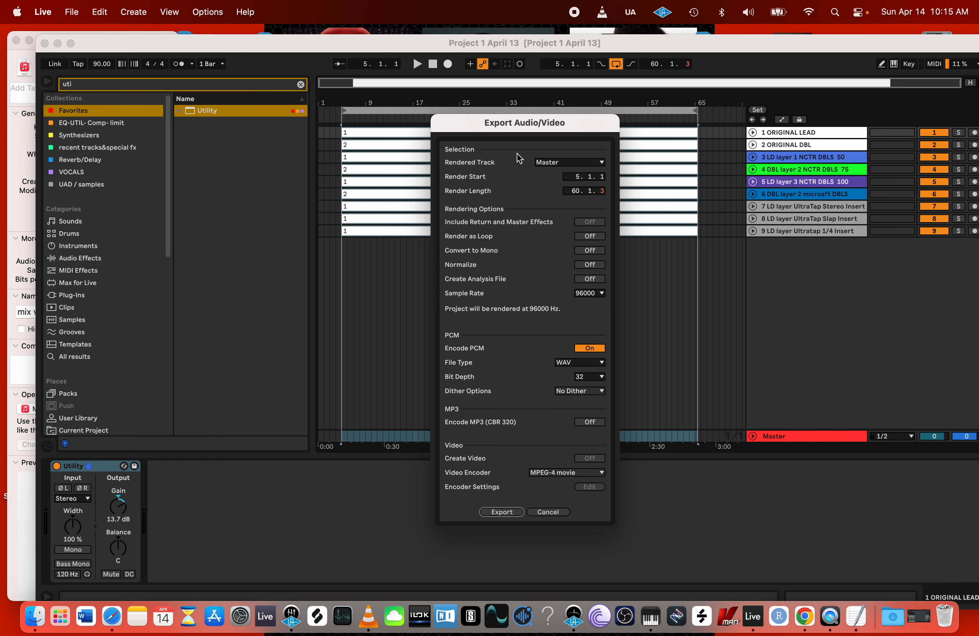
left_click(548, 513)
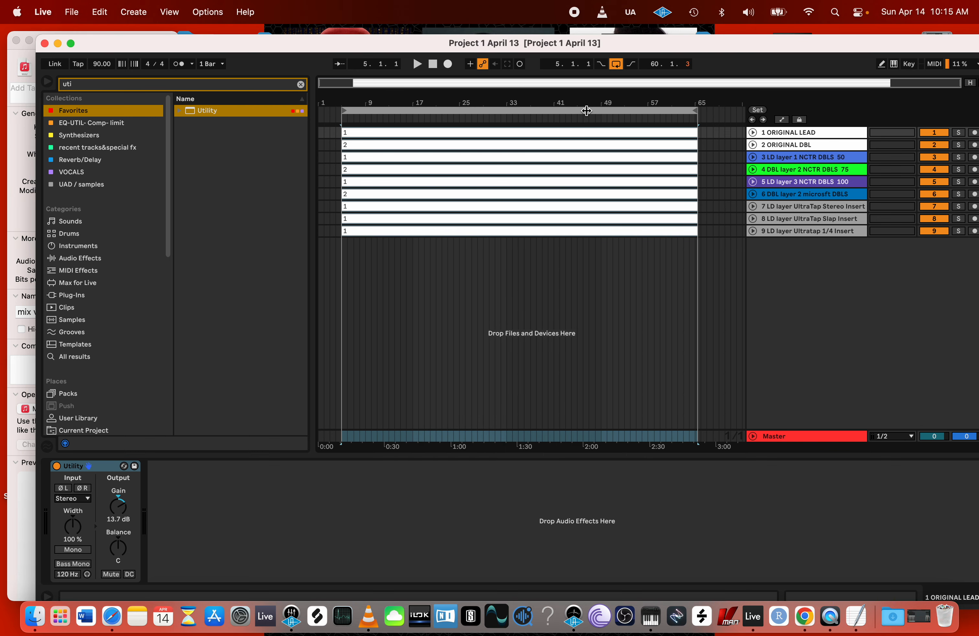
- Select all nine vocal tracks and set the audio export to a 48000 Hz sample rate and a bit depth of 24
left_click(796, 134)
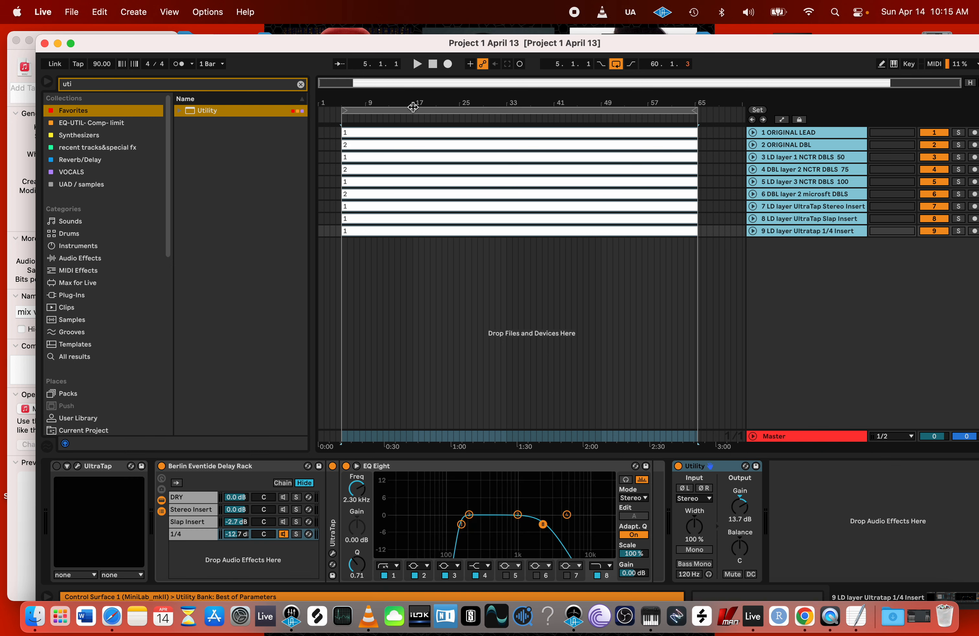
left_click(72, 12)
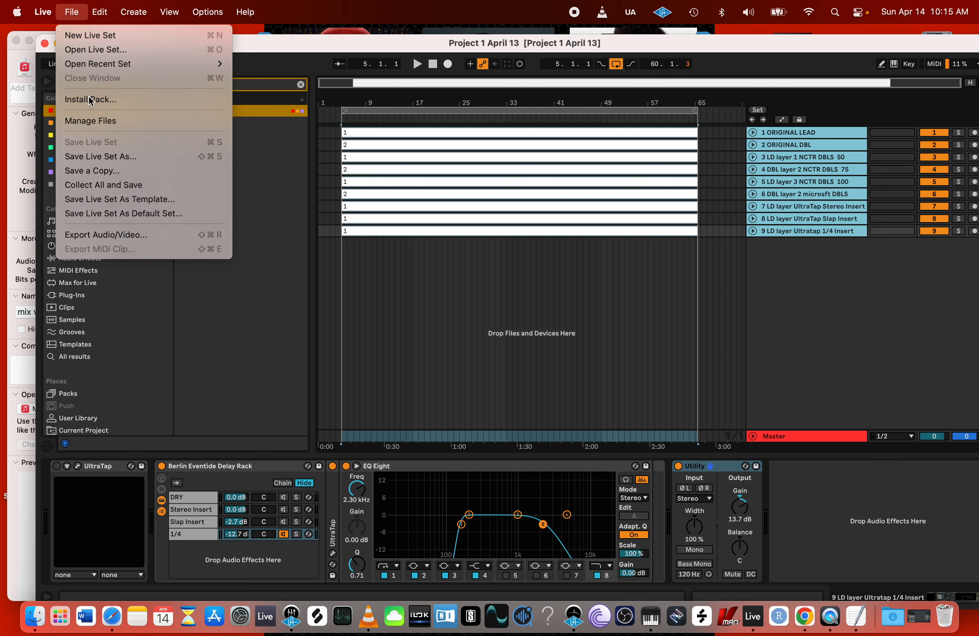
left_click(121, 236)
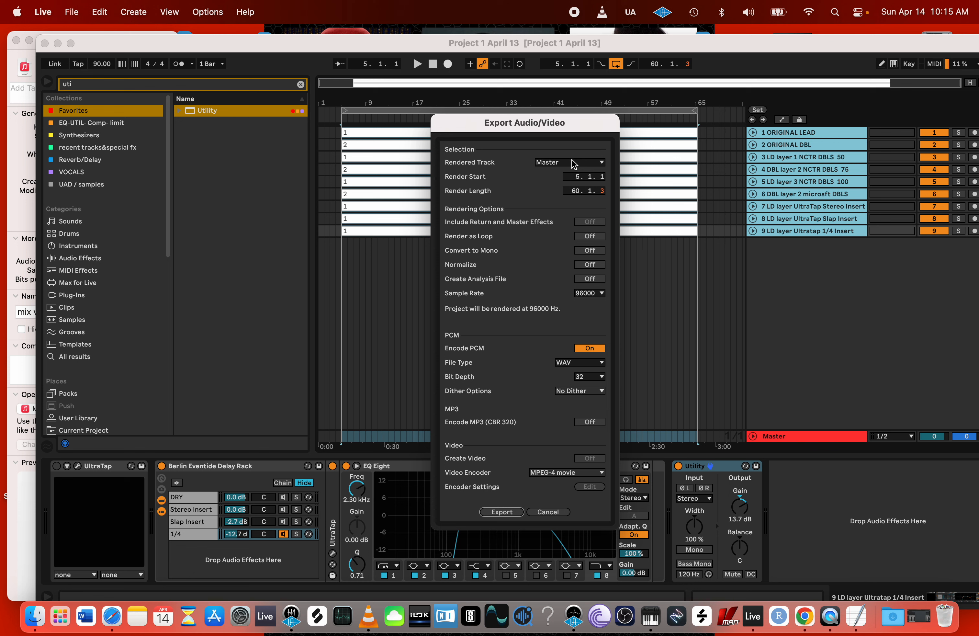
left_click(595, 294)
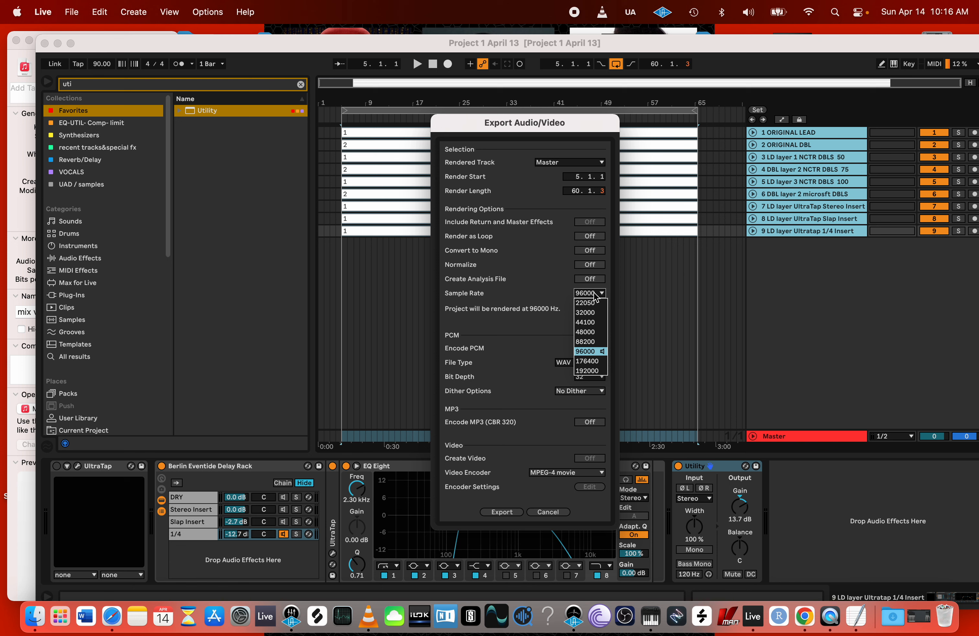
left_click(591, 332)
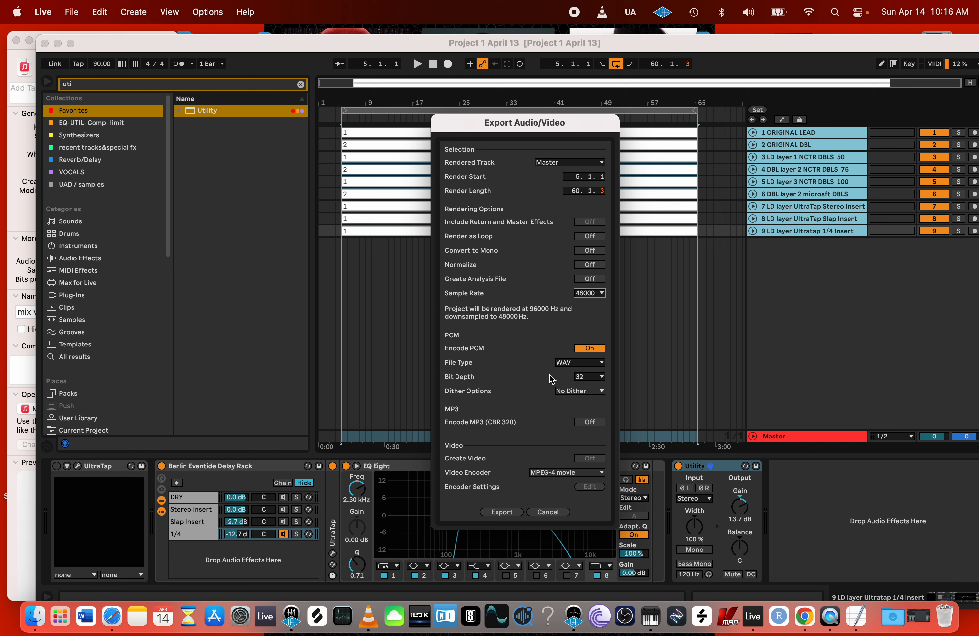
left_click(582, 377)
left_click(583, 396)
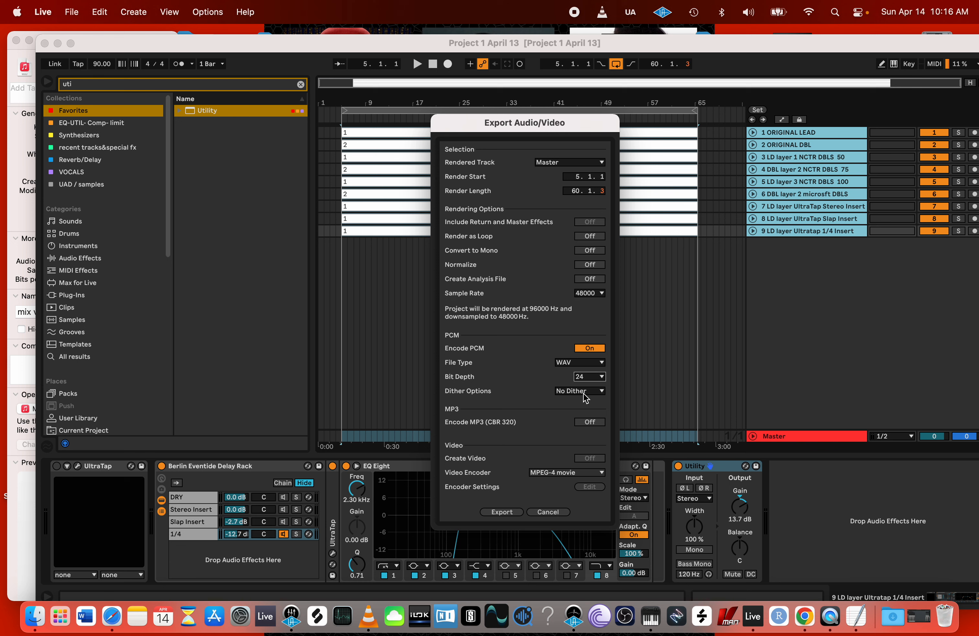
- Proceed with the export and create a folder named "Project 1 April 13" inside the client's PRINTS folder
left_click(497, 514)
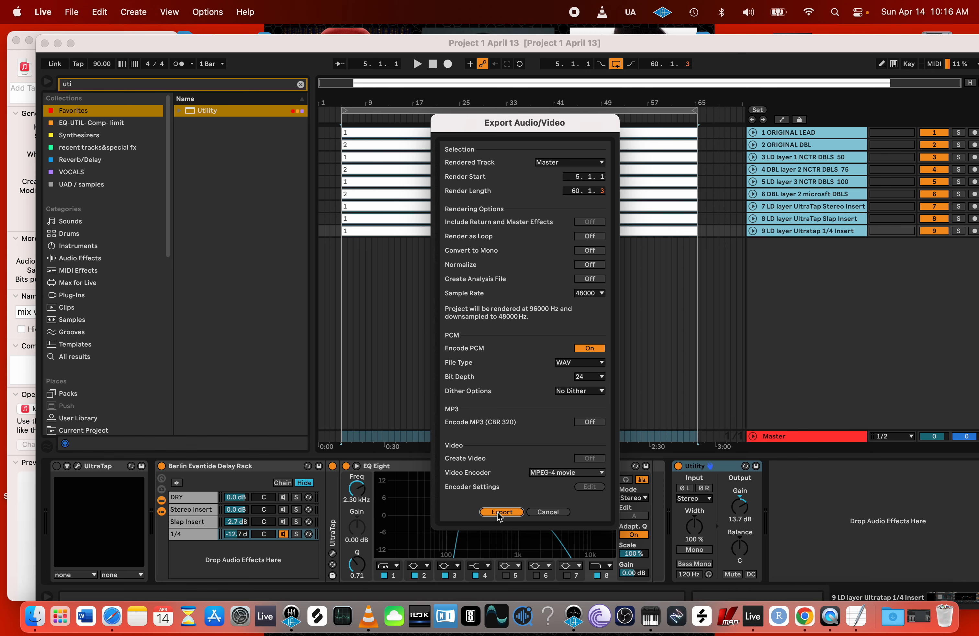
left_click(498, 513)
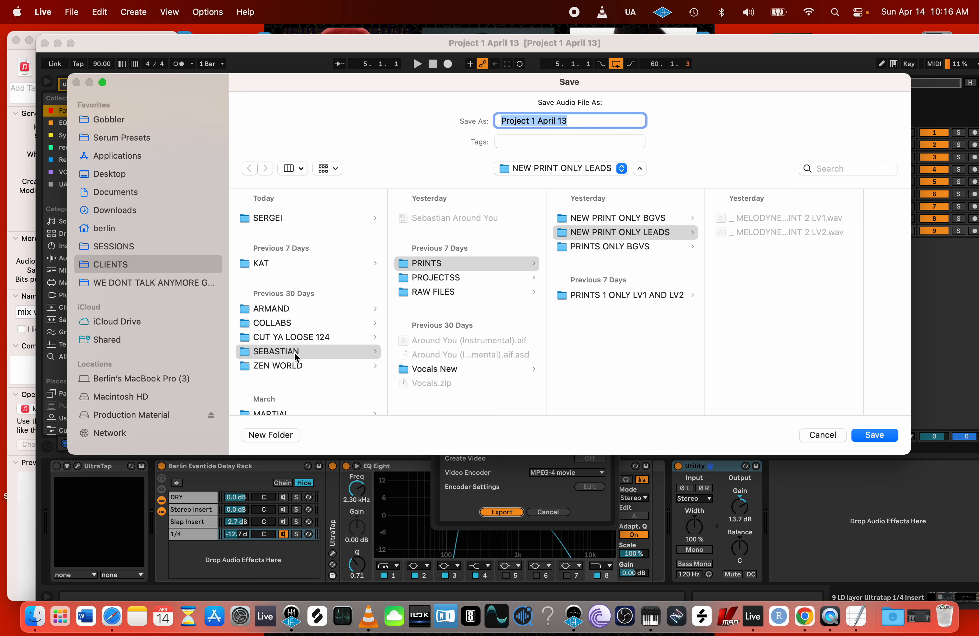
left_click(285, 217)
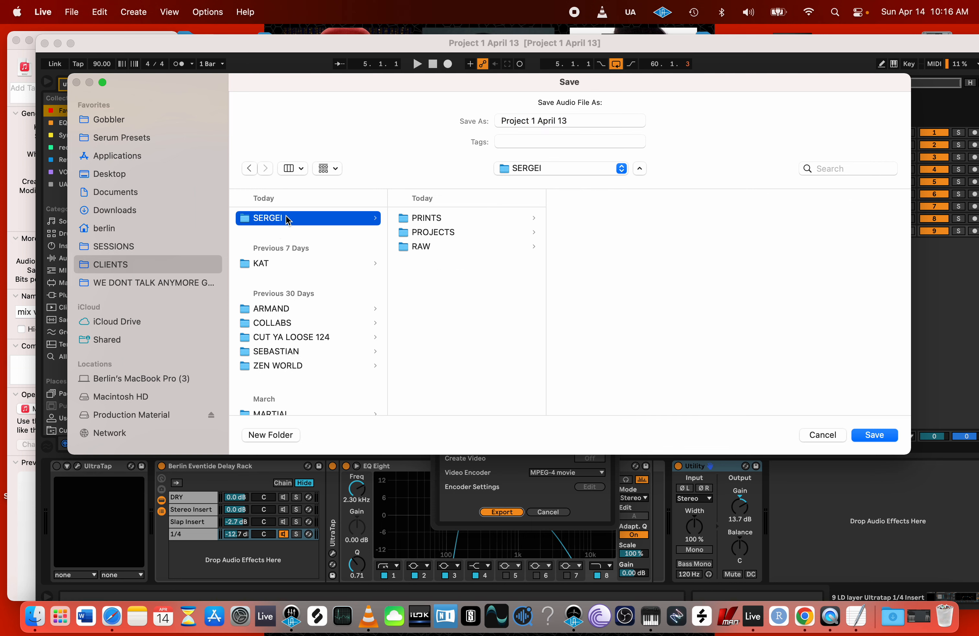
left_click(434, 219)
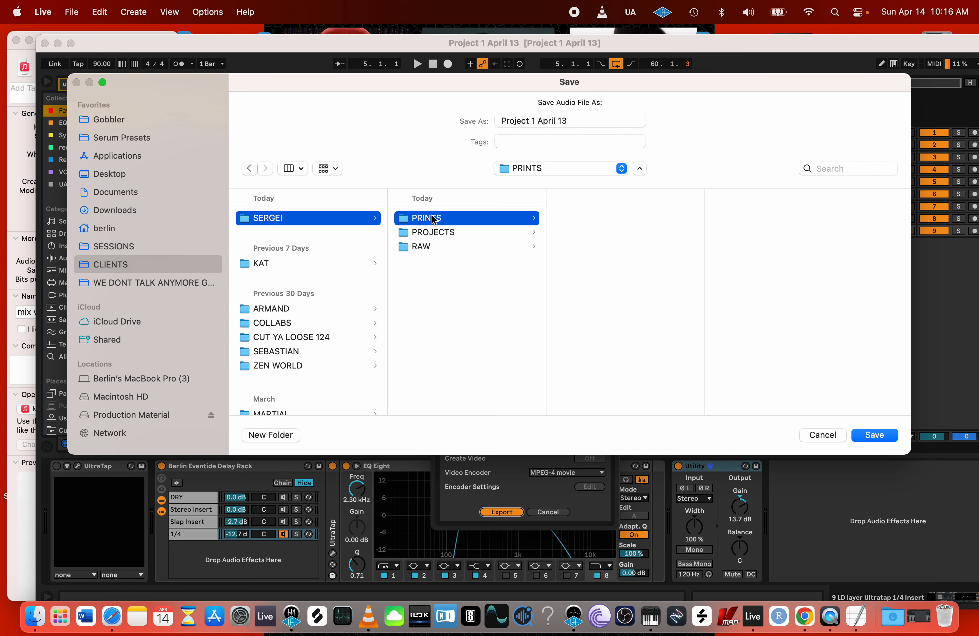
left_click(274, 436)
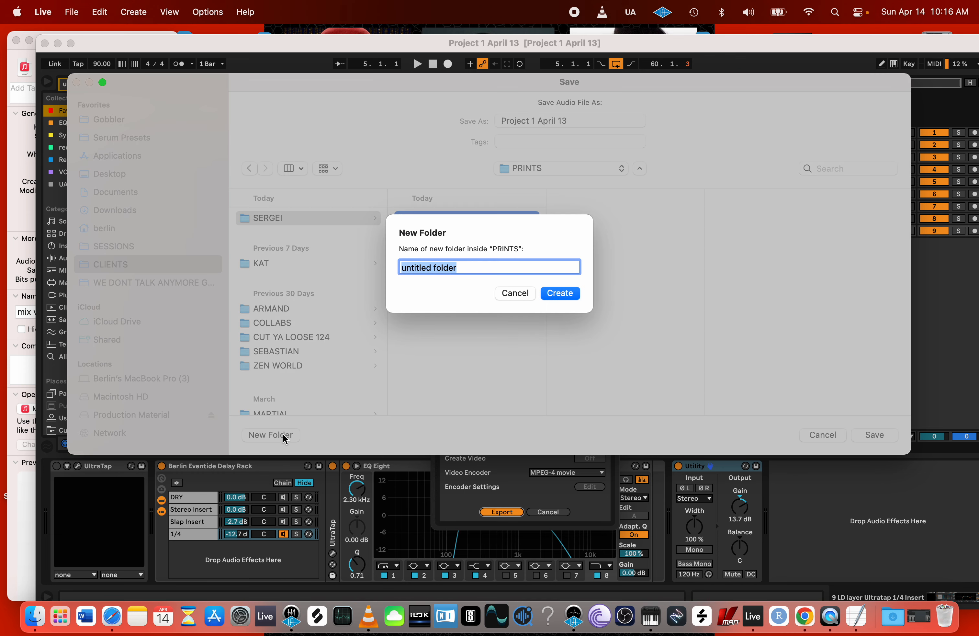
type("Project 1")
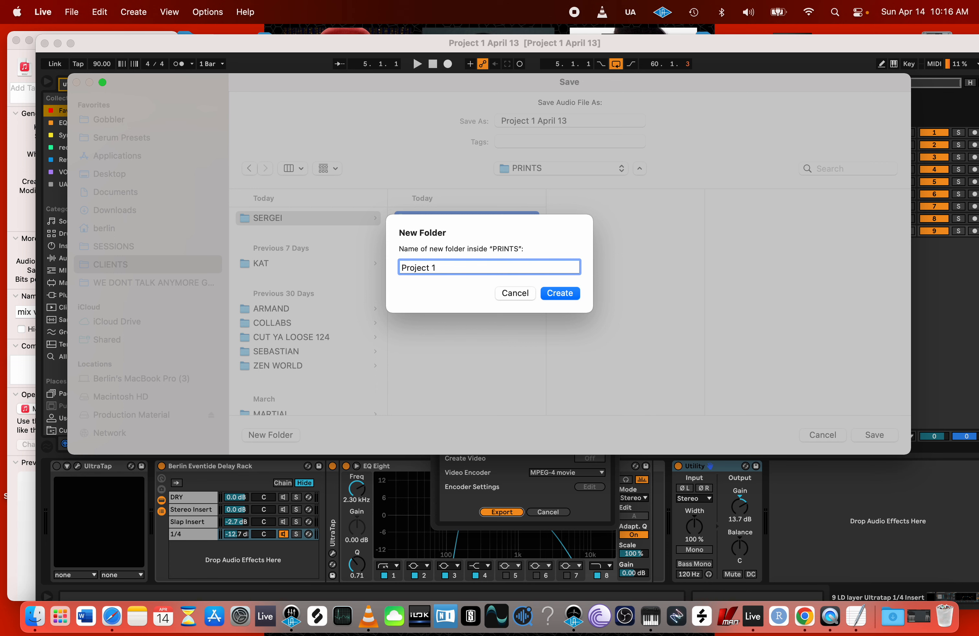
type(" April 13")
left_click(557, 292)
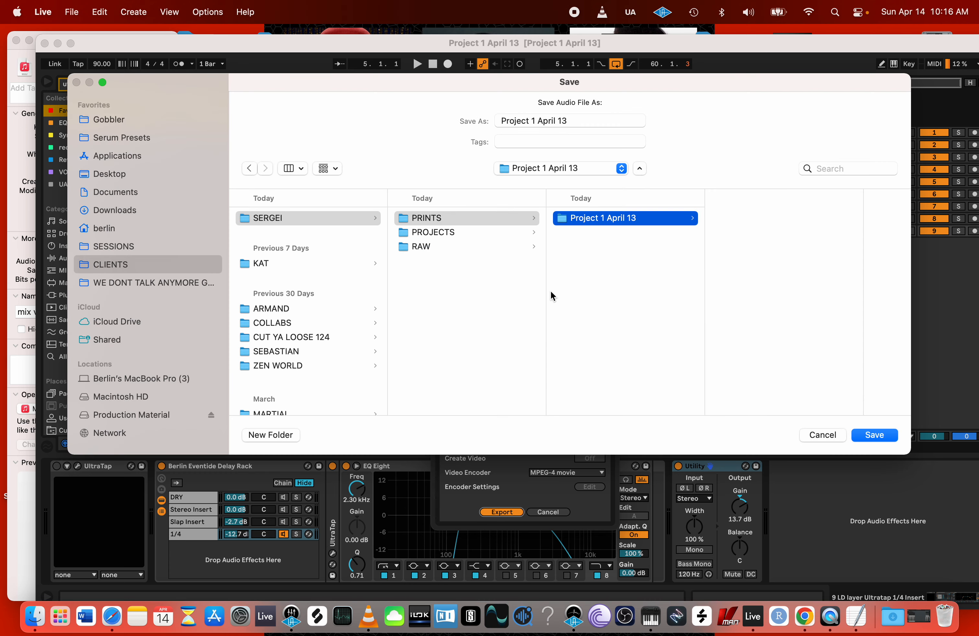
- Cancel saving the audio file and set the export's rendered track to Selected Tracks Only
left_click_drag(580, 119, 475, 115)
mouse_move(526, 87)
left_mouse_down()
mouse_move(503, 286)
mouse_move(532, 97)
mouse_move(533, 323)
mouse_move(516, 90)
left_mouse_up()
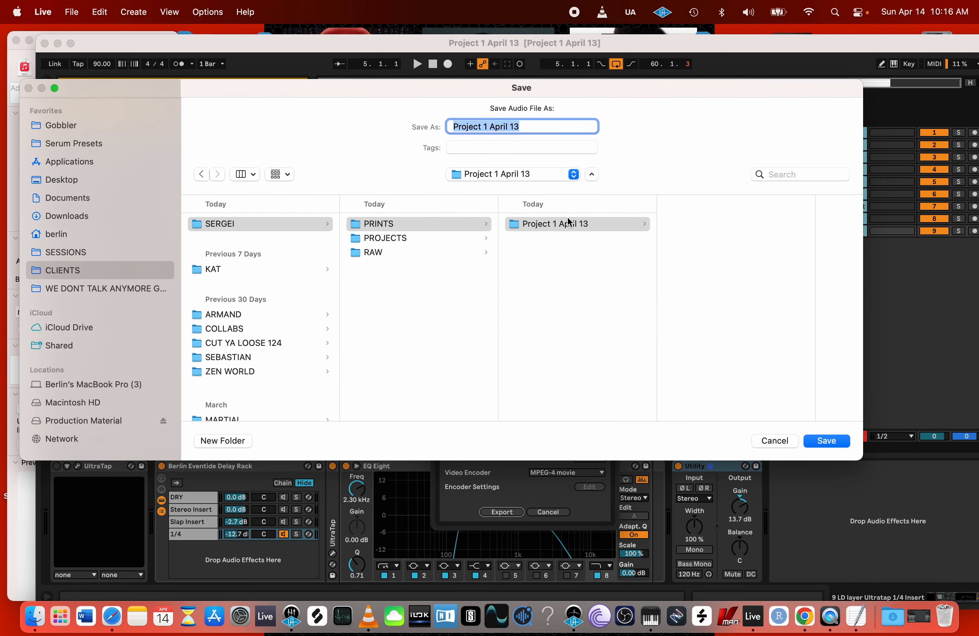
left_click(771, 440)
left_click(559, 163)
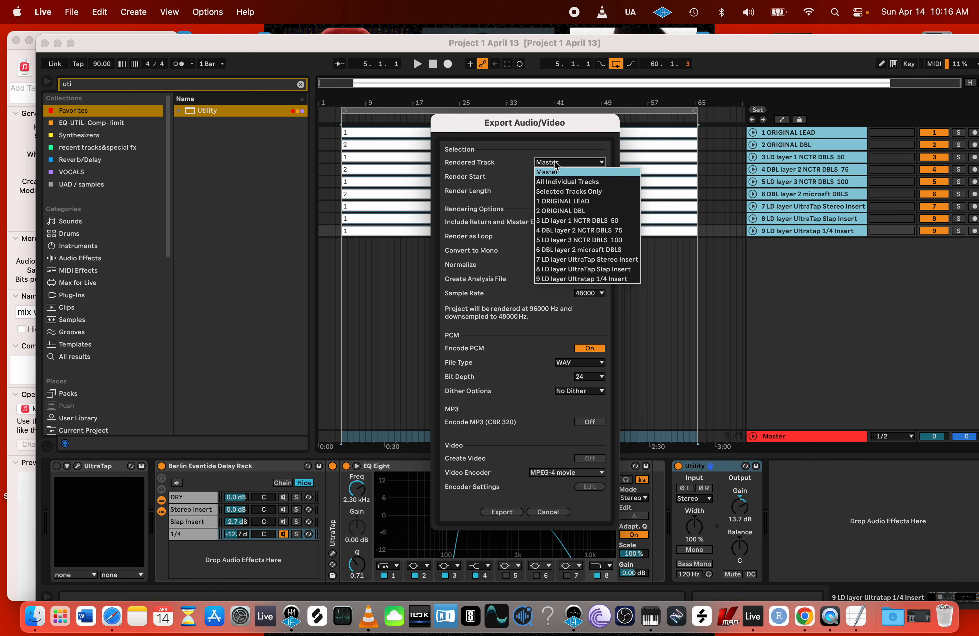
left_click(559, 191)
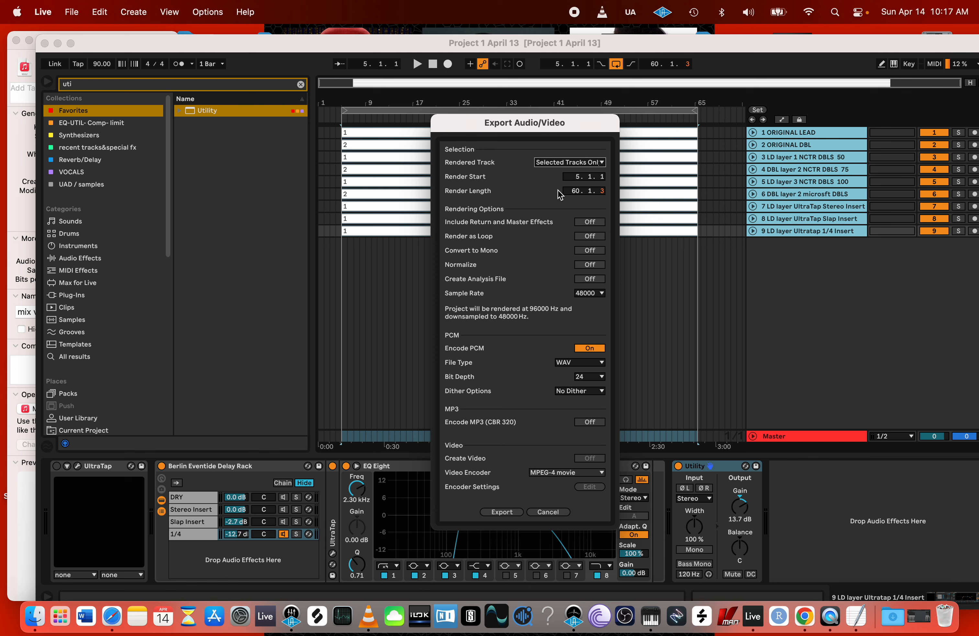
- Export the selected tracks into the client's PRINTS folder Project 1 April 13 with "_" as the file name
left_click(499, 512)
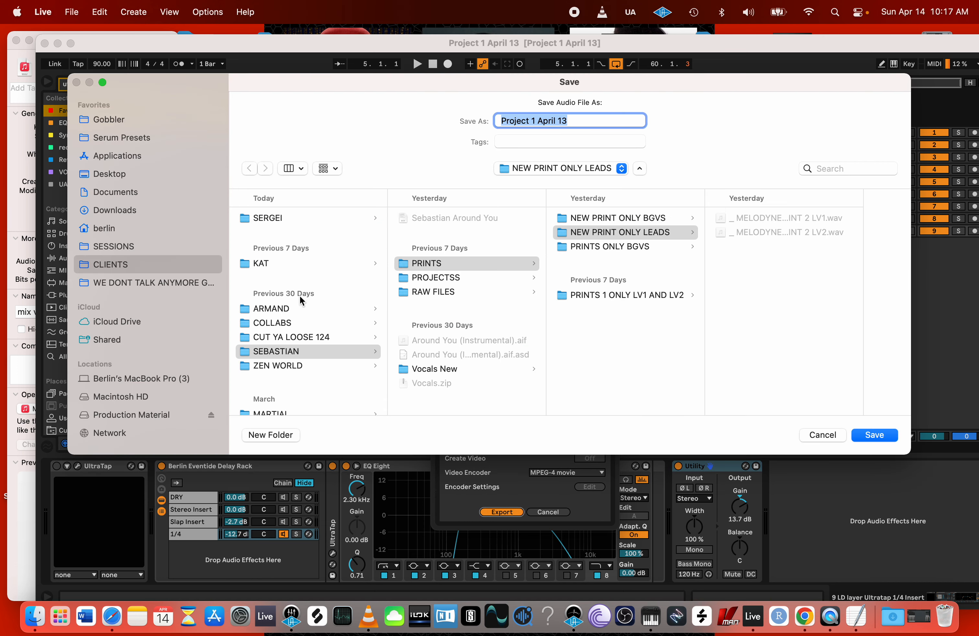
left_click(280, 217)
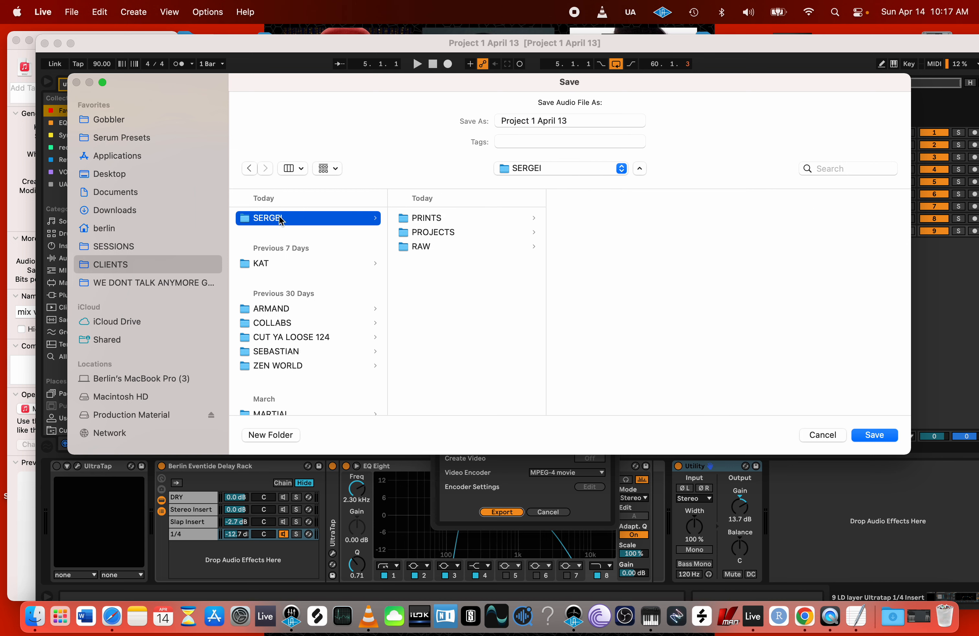
left_click(438, 221)
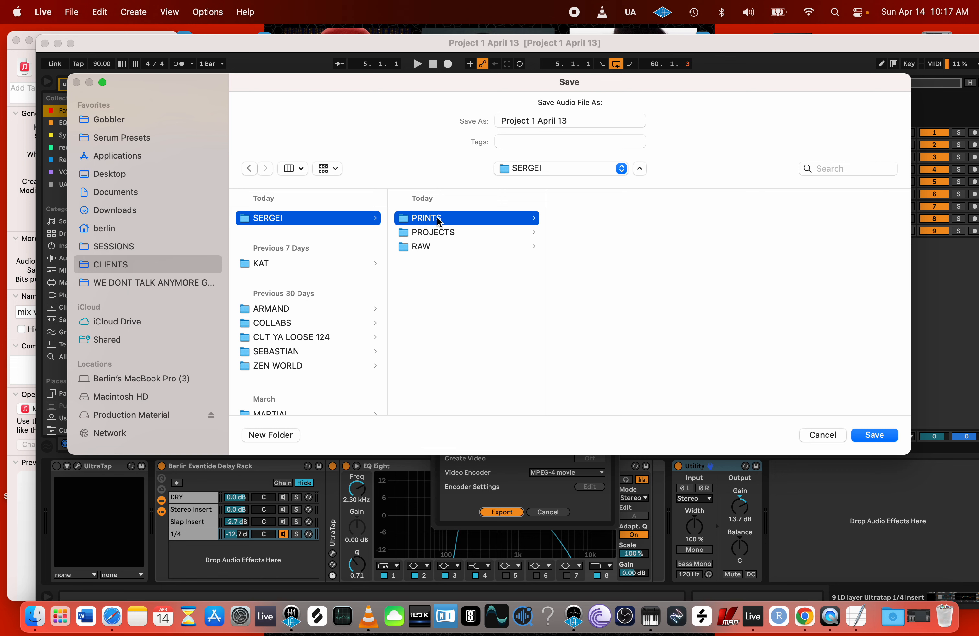
left_click(600, 223)
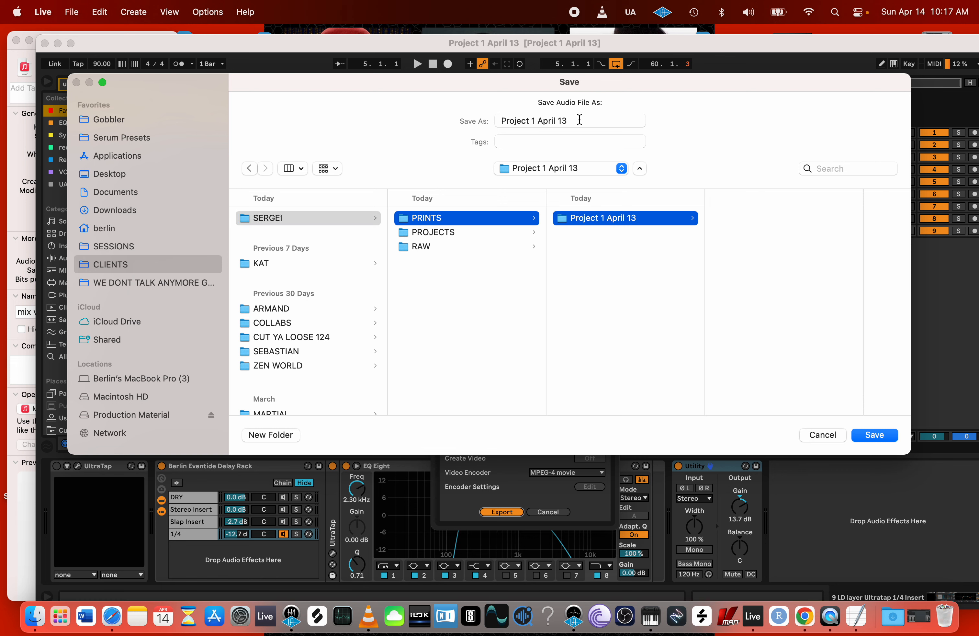
left_click_drag(579, 120, 431, 118)
key("BackSpace")
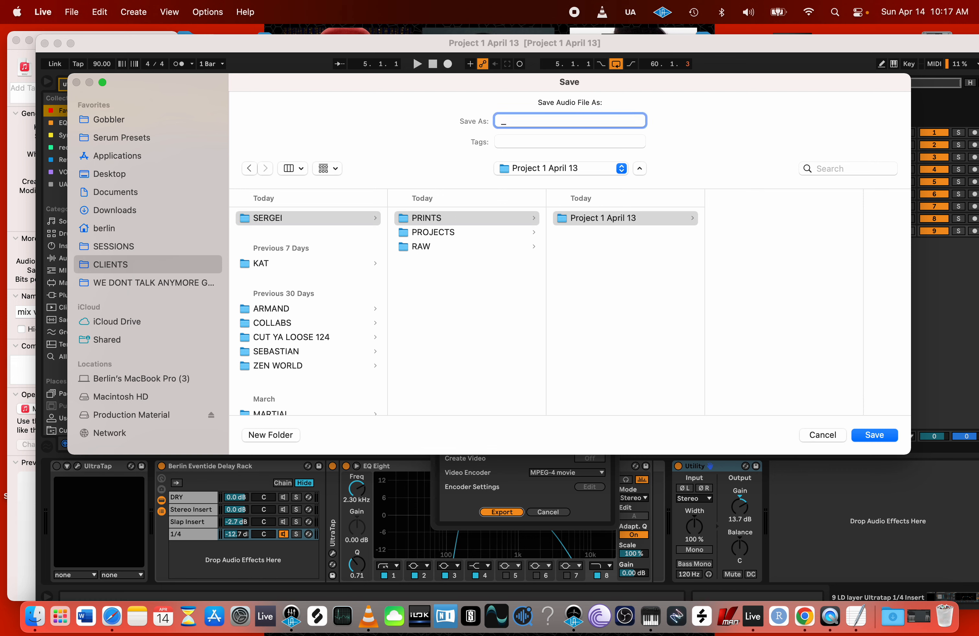
left_click(873, 435)
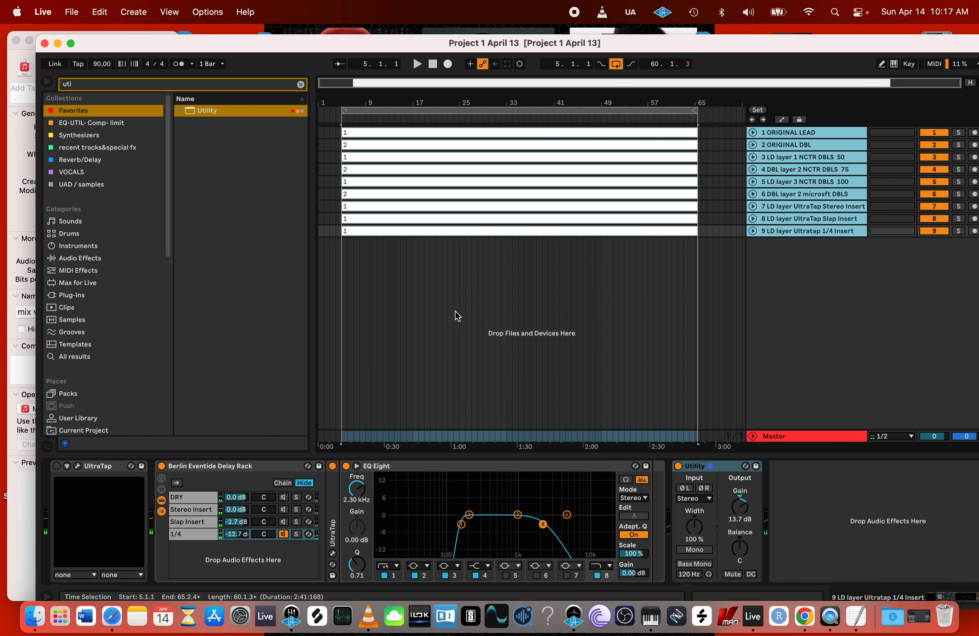
- Close the raw file's info window, switch to Finder and inspect the file info of _ 1 ORIGINAL LEAD.wav in the Project 1 April 13 prints folder
left_click_drag(265, 43, 564, 38)
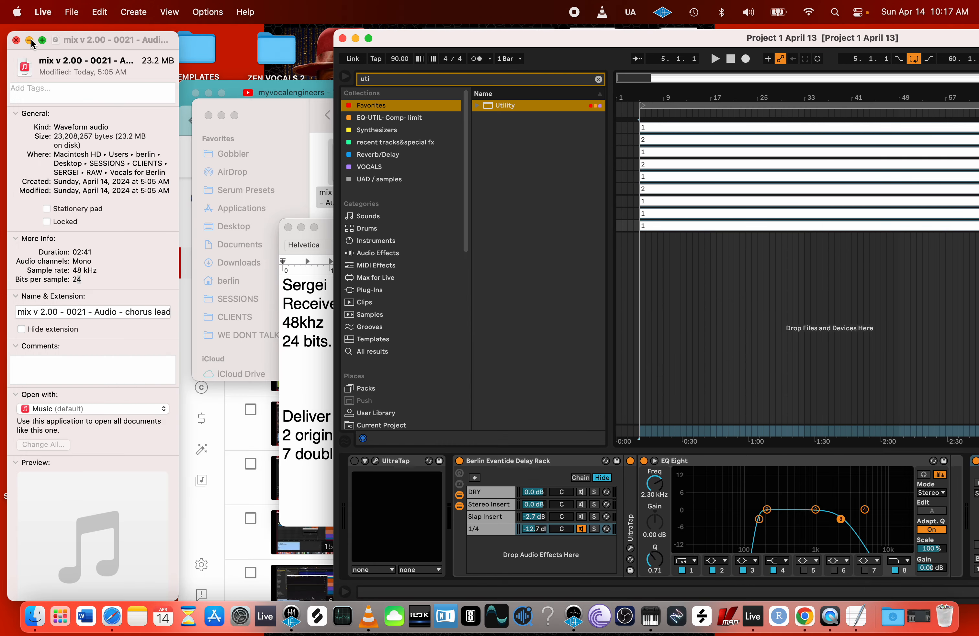
left_click(16, 40)
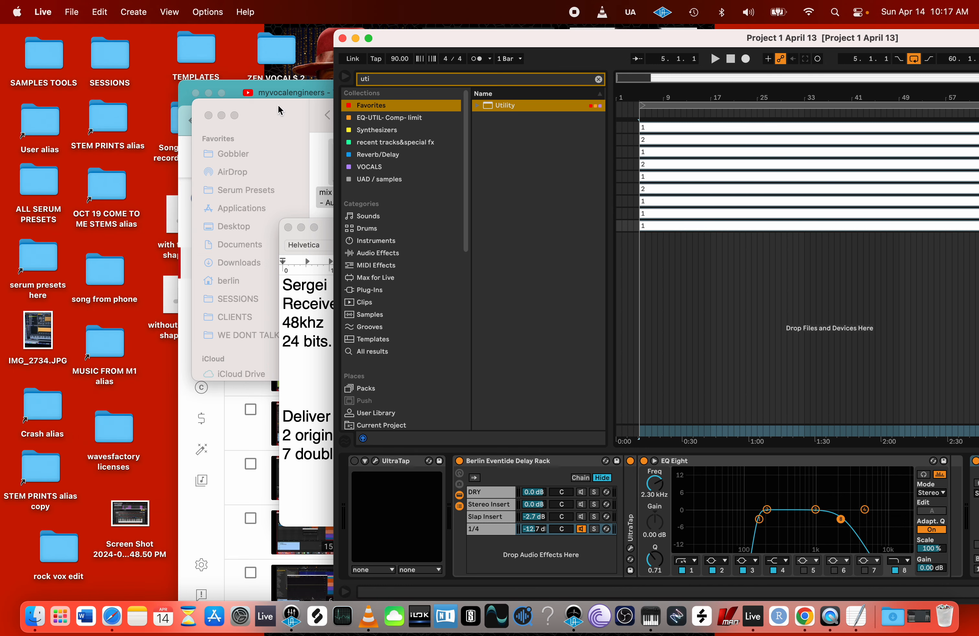
left_click(35, 617)
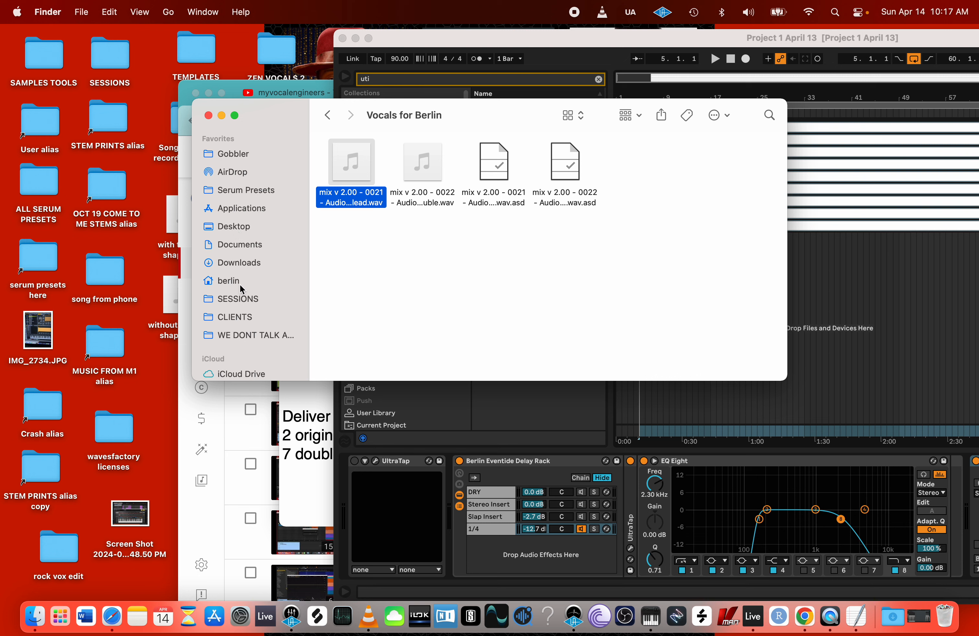
left_click(242, 299)
left_click(236, 317)
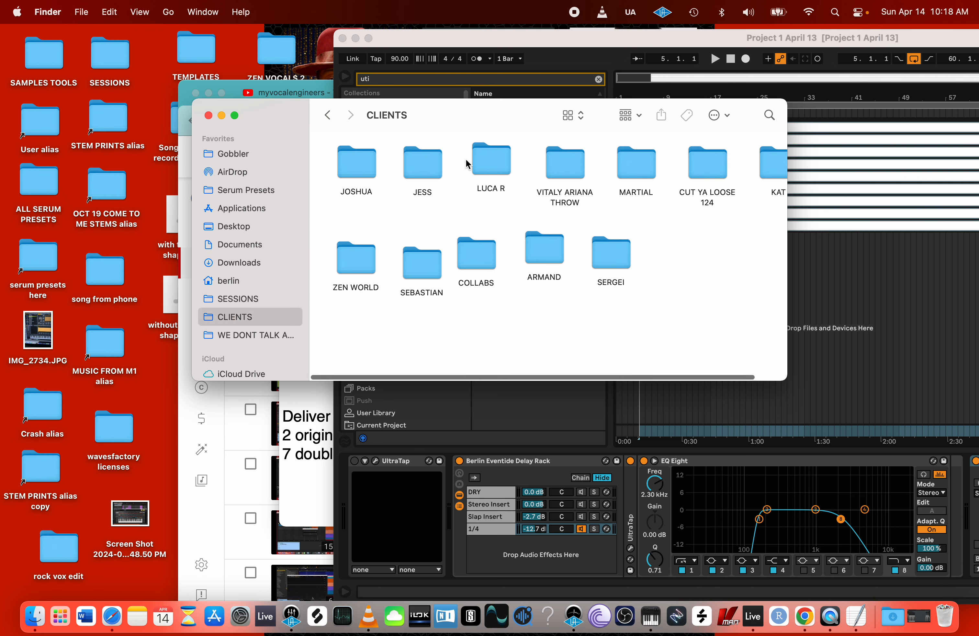
double_click(617, 264)
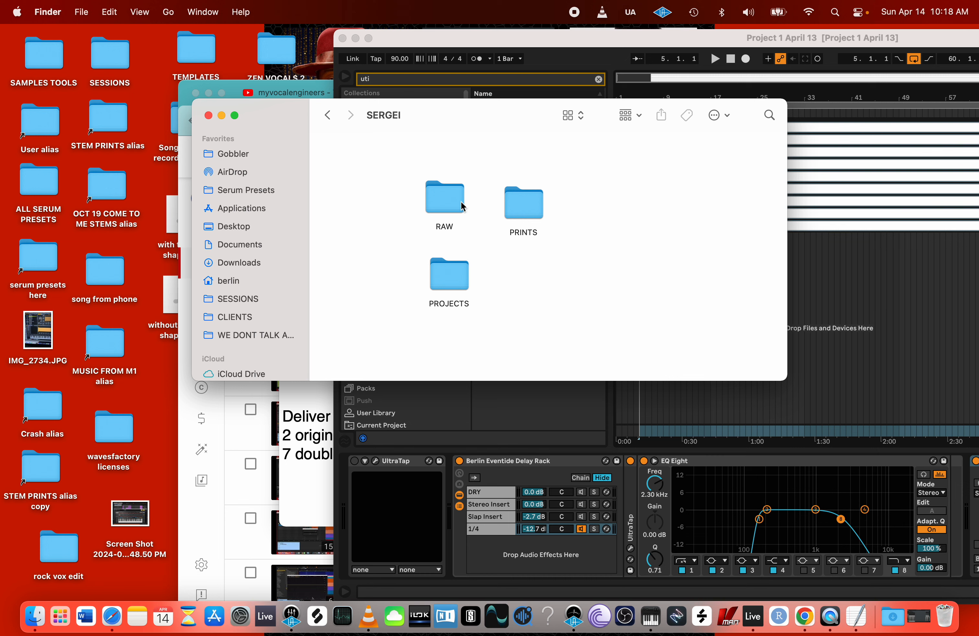
double_click(512, 211)
left_click(348, 167)
double_click(348, 168)
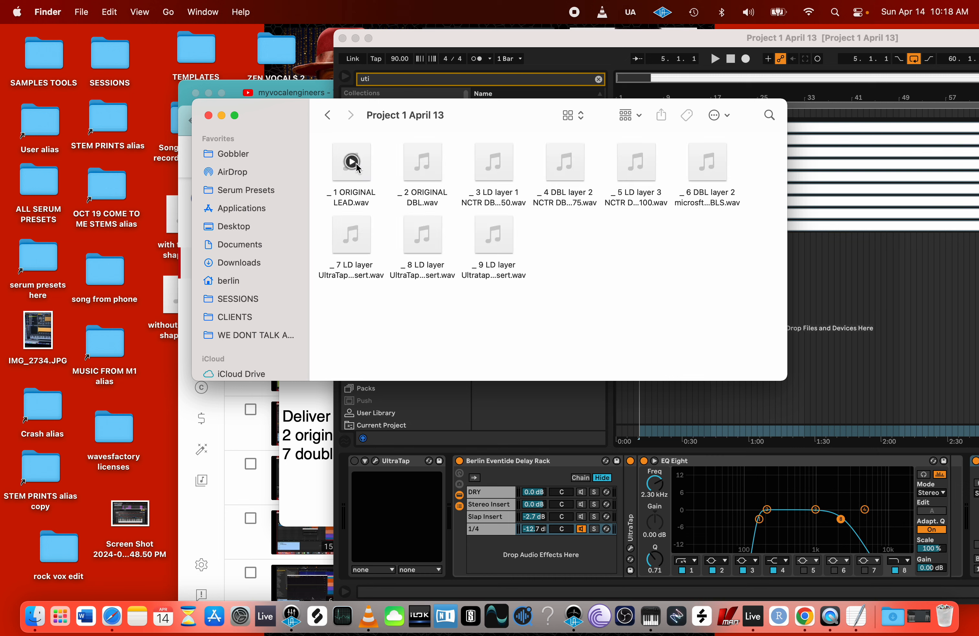
right_click(360, 150)
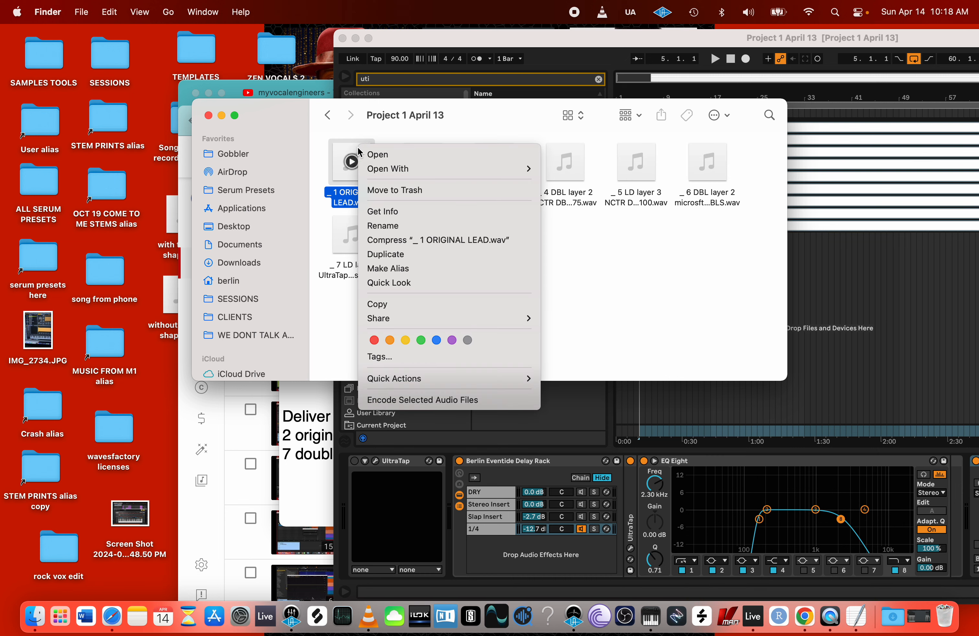
left_click(393, 211)
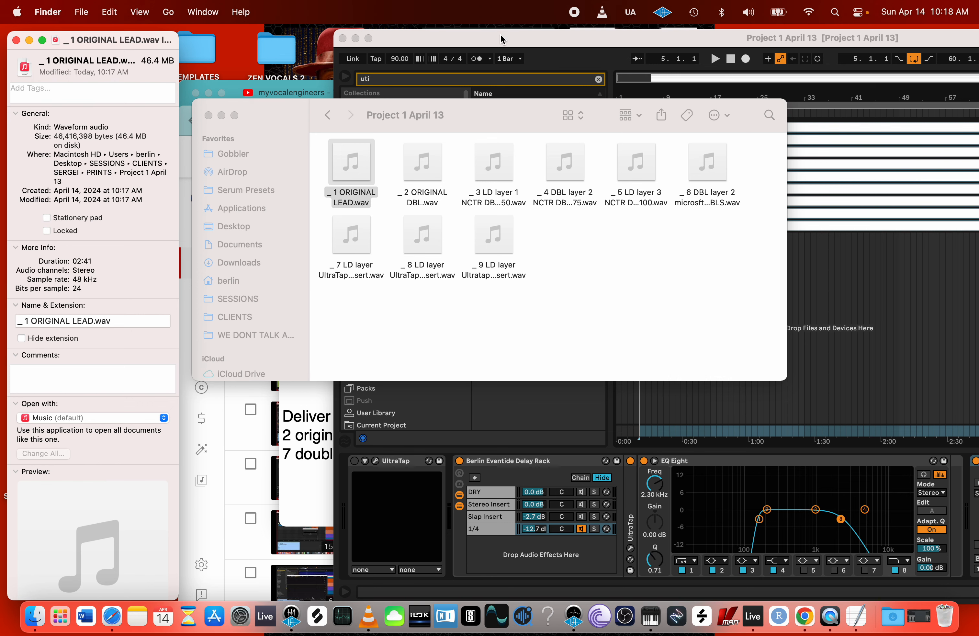
- Switch to Ableton Live, select the loop range in the arrangement and set the audio export's rendered track to Master
left_click_drag(500, 33, 196, 29)
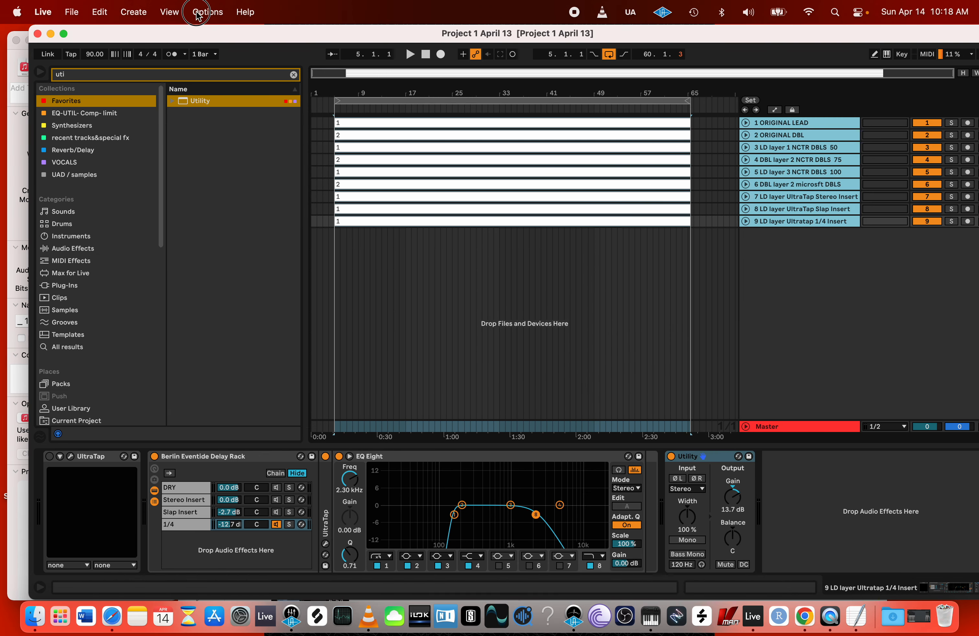
left_click(453, 99)
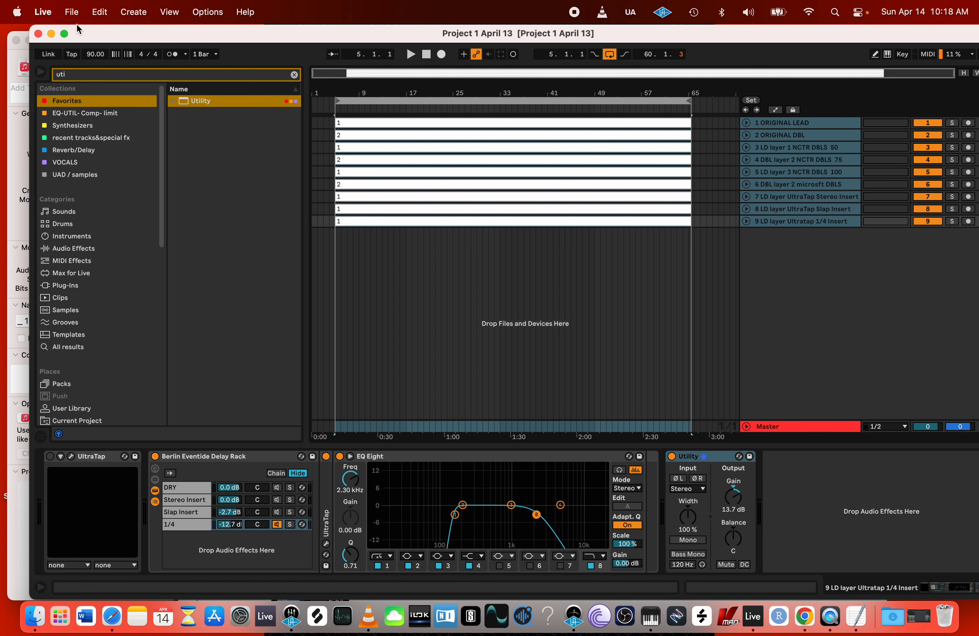
left_click_drag(88, 34, 78, 34)
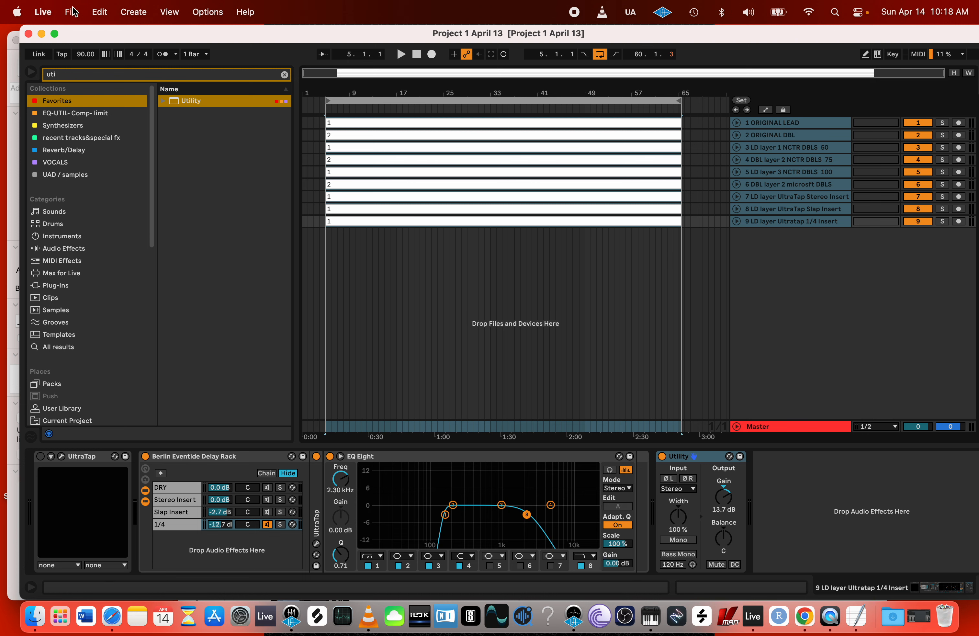
left_click(502, 100)
left_click(72, 13)
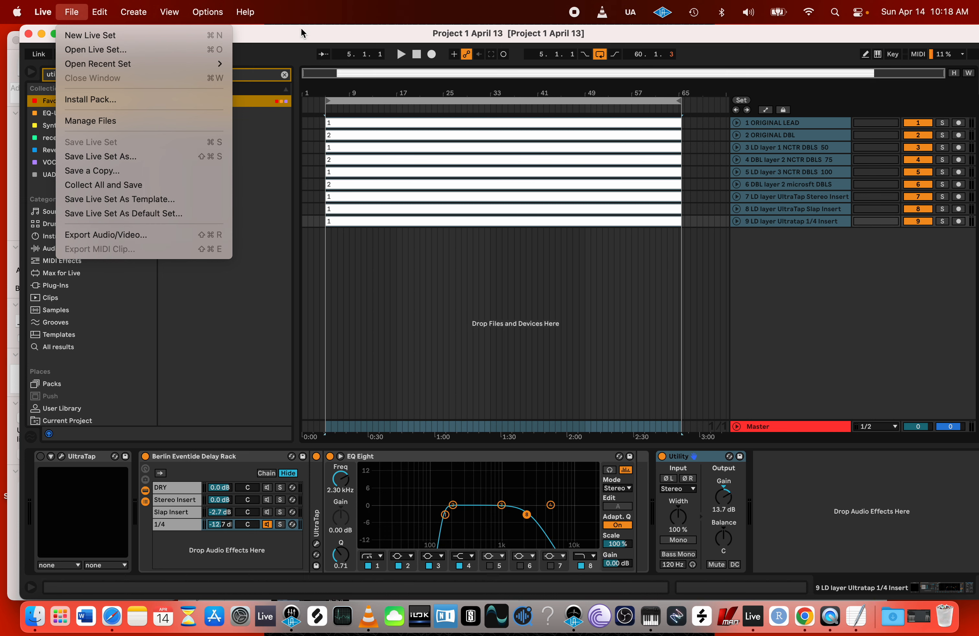
left_click(120, 236)
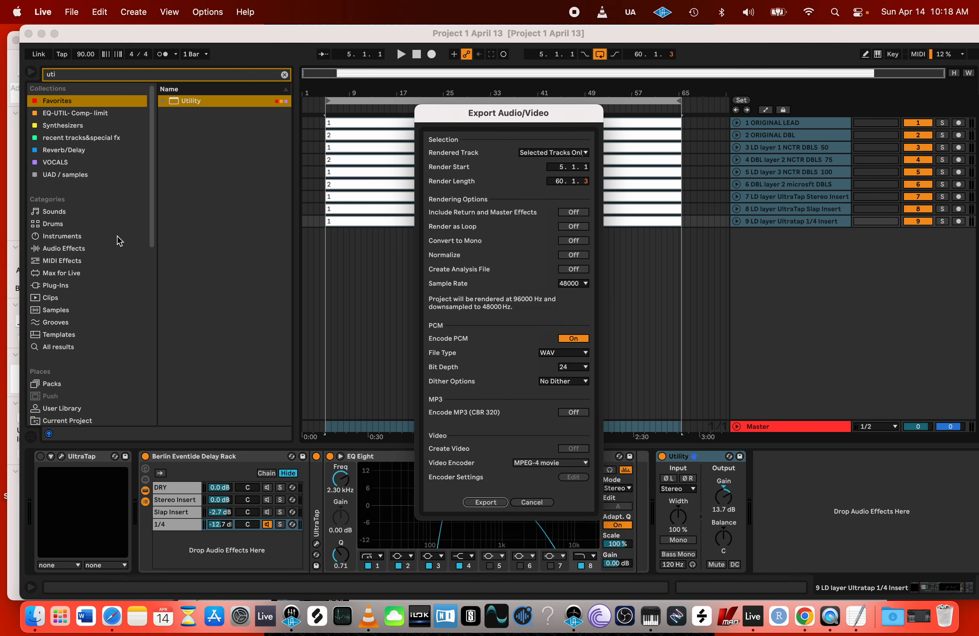
left_click(557, 154)
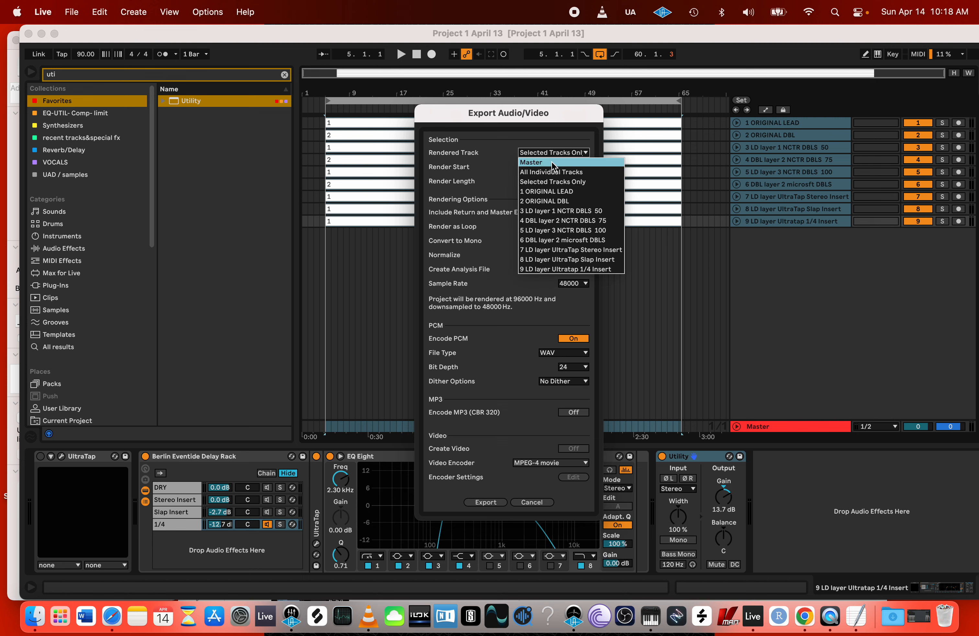
left_click(553, 159)
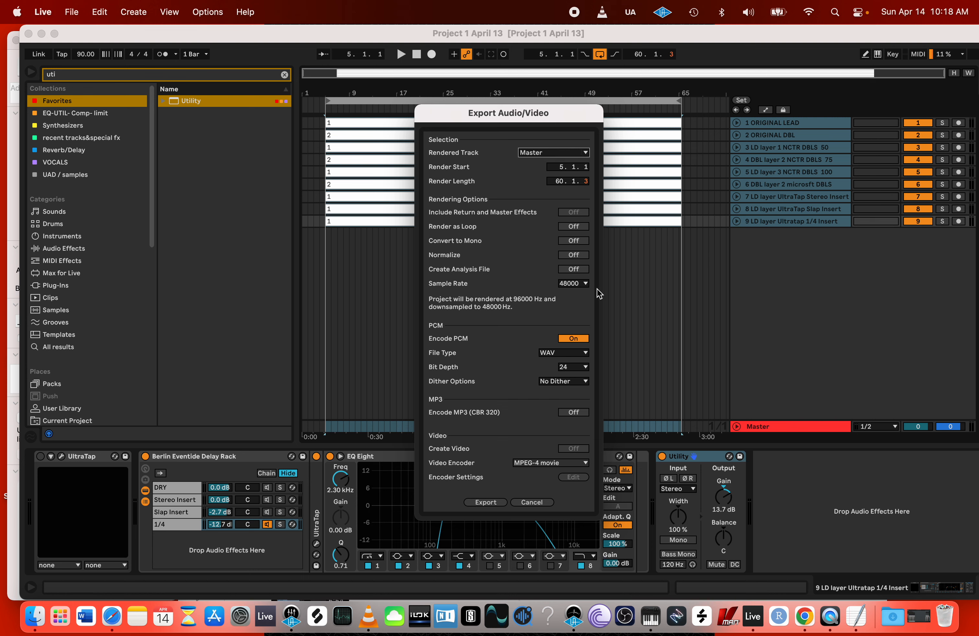
- Export the master mix into the Project 1 April 13 prints folder as "_10 ALL VOCALS STEM"
left_click(484, 503)
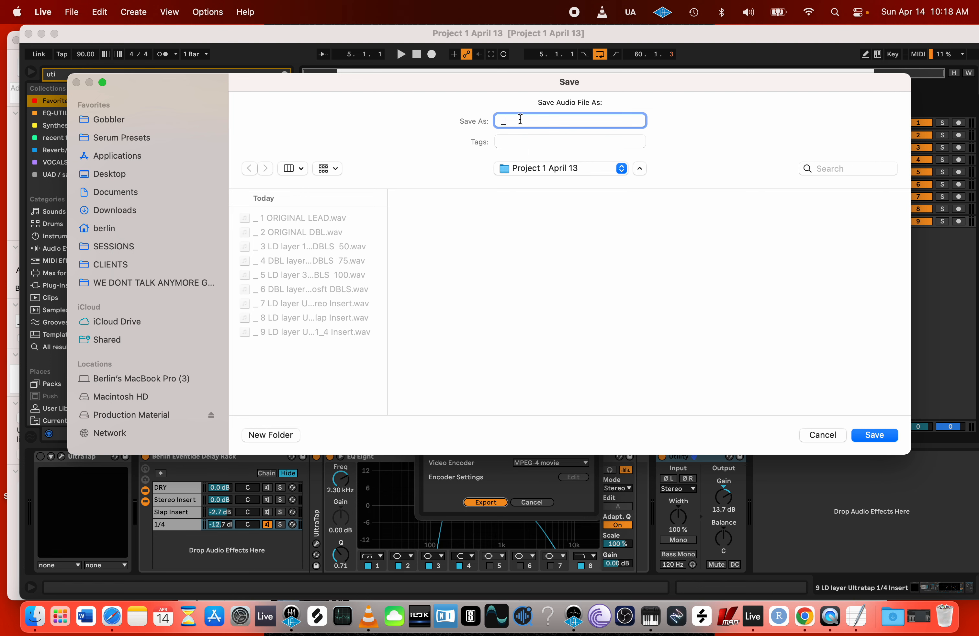
type("10 ALL VOAL")
type("STEM")
left_click(872, 437)
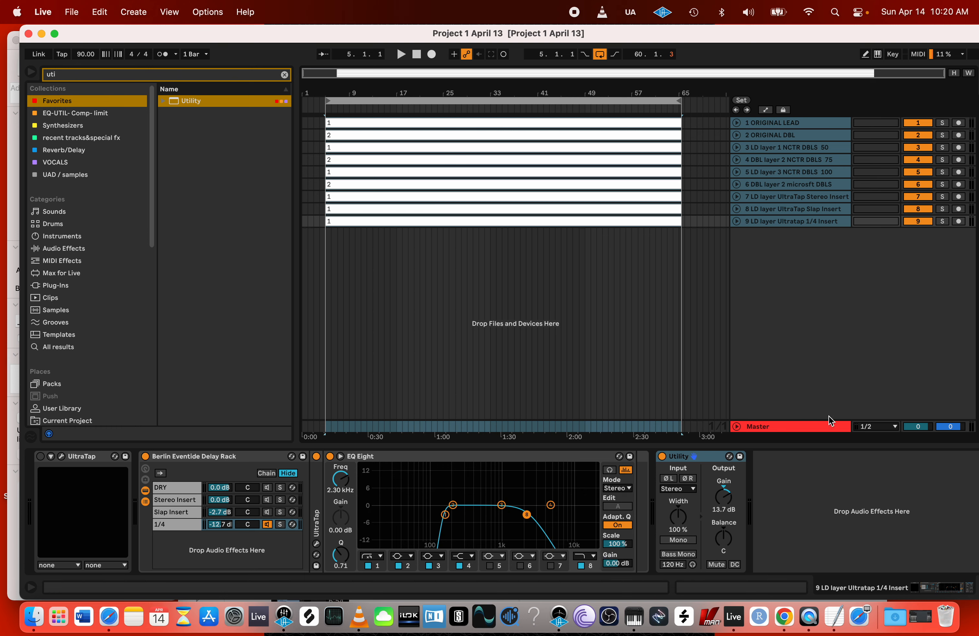
- Minimize the Live set and bring Finder's Project 1 April 13 folder forward to check the exported files
left_click(42, 33)
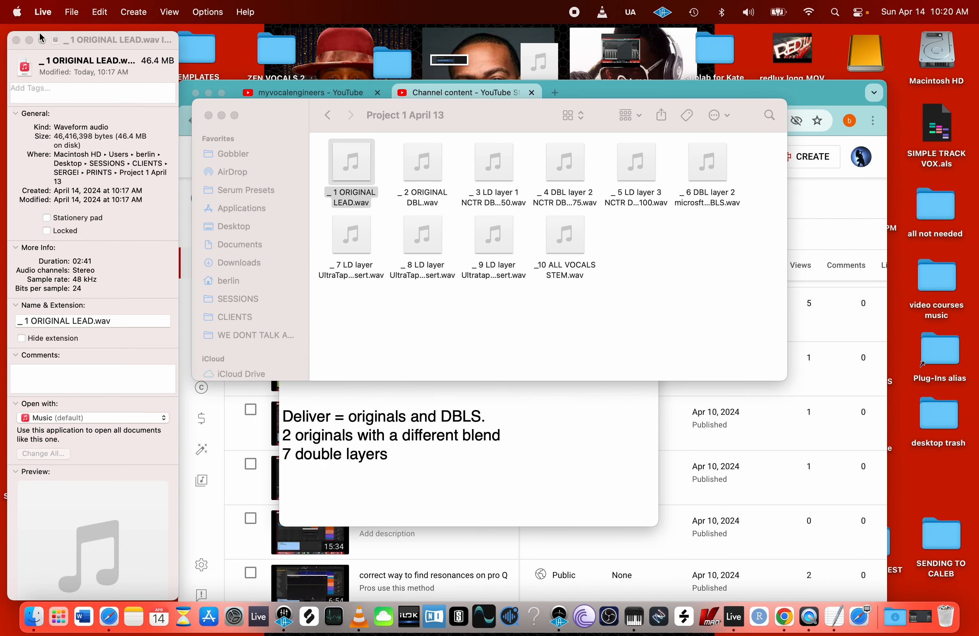
left_click_drag(281, 121, 312, 143)
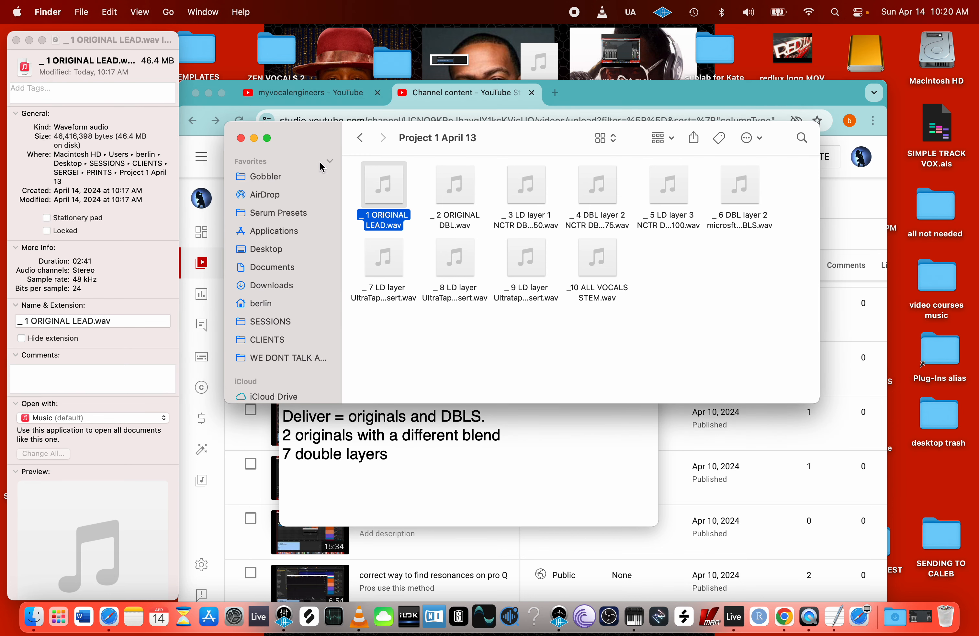
left_click(430, 345)
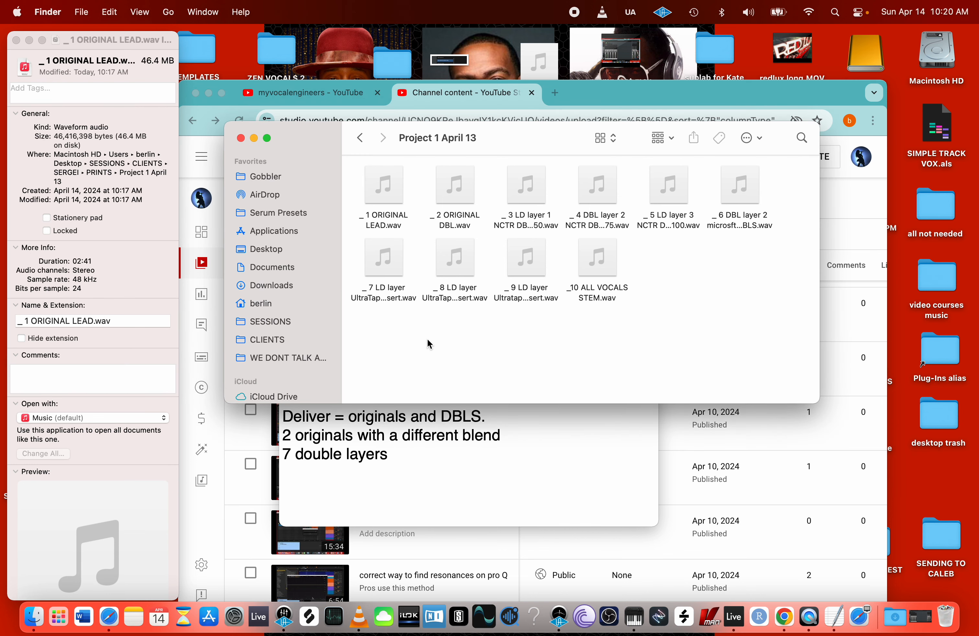